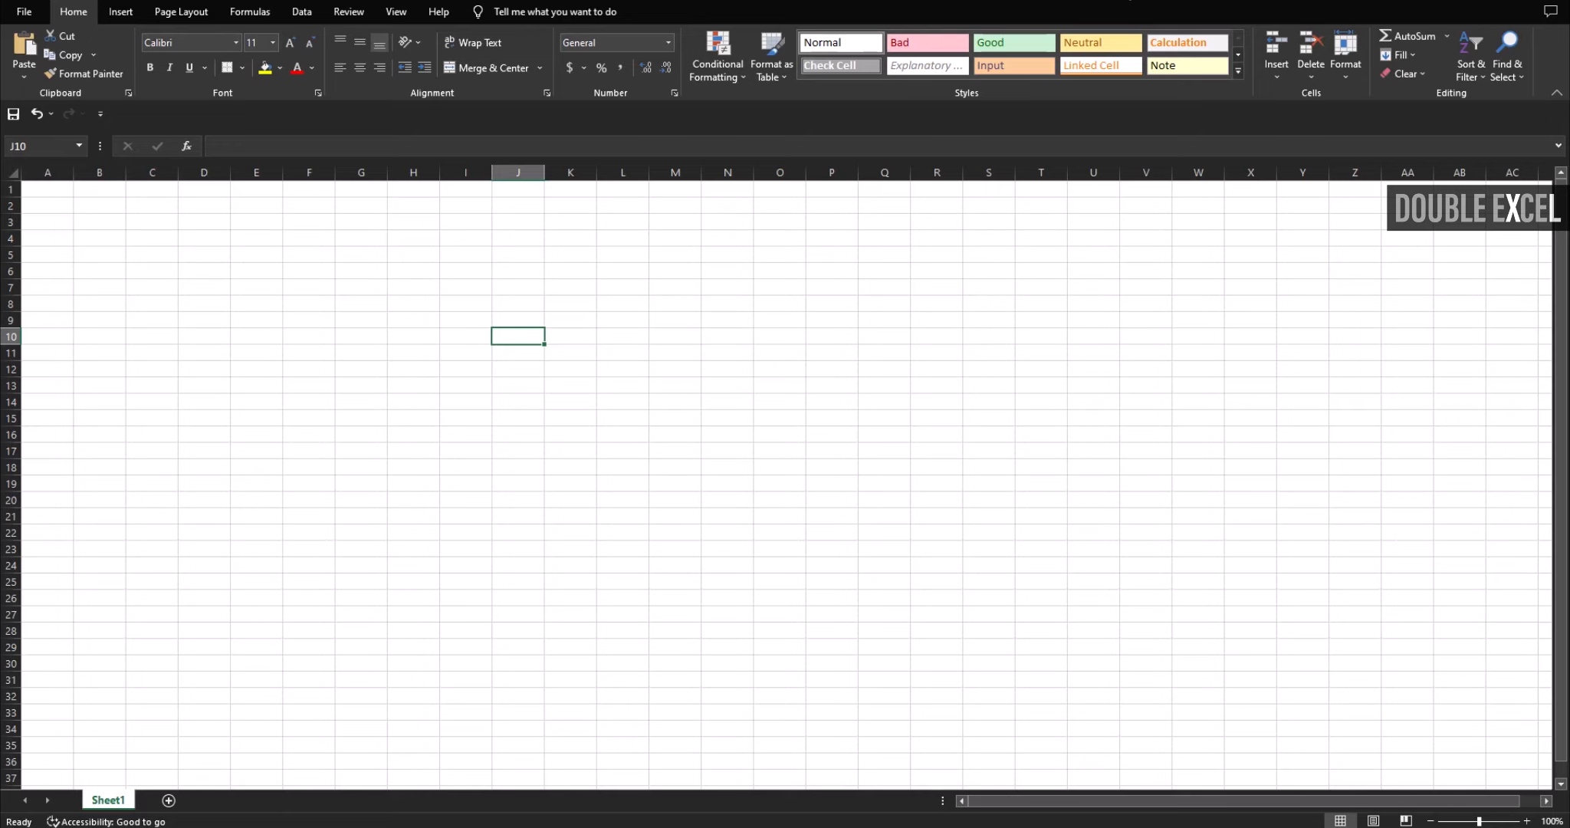
- Review the available Insert, Page Layout and Formulas commands, and return to the Home commands
{"action": "left_click", "coordinate": [779, 499]}
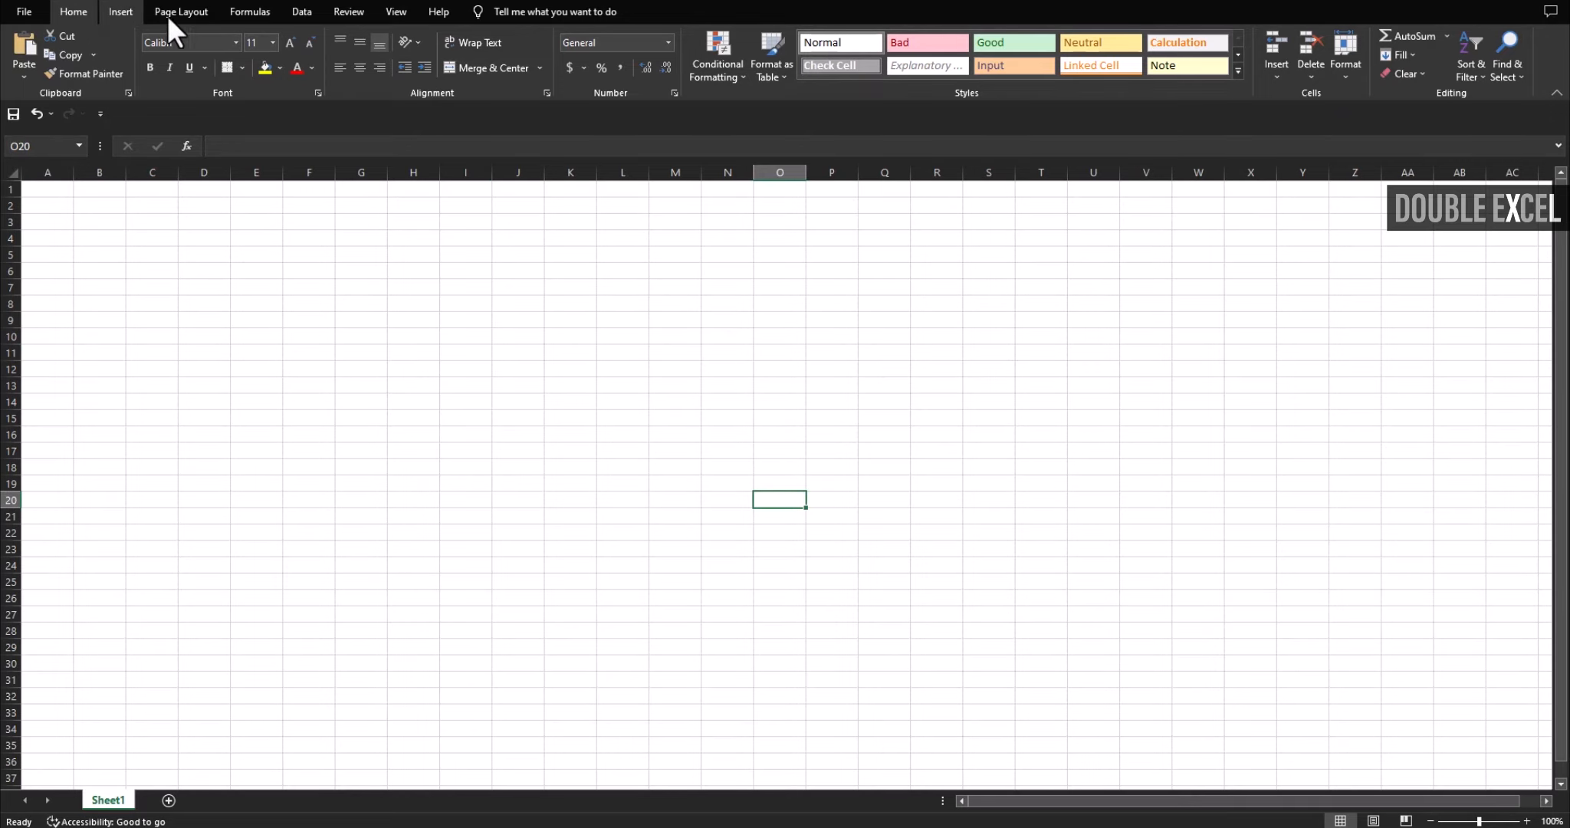
{"action": "left_click", "coordinate": [120, 12]}
{"action": "left_click", "coordinate": [180, 11]}
{"action": "left_click", "coordinate": [76, 11]}
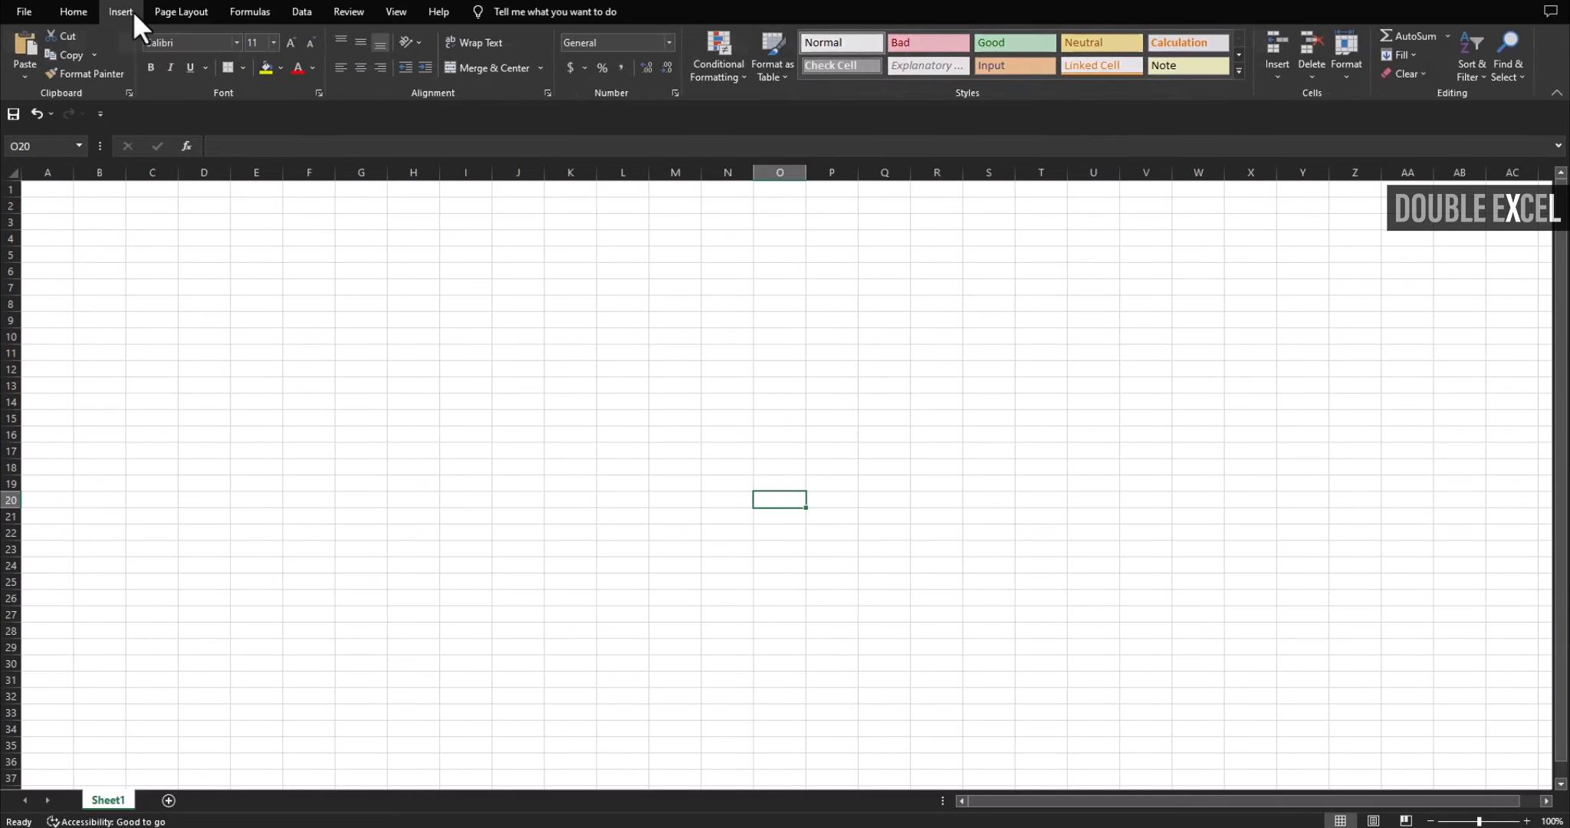
{"action": "left_click", "coordinate": [181, 12]}
{"action": "left_click", "coordinate": [73, 11]}
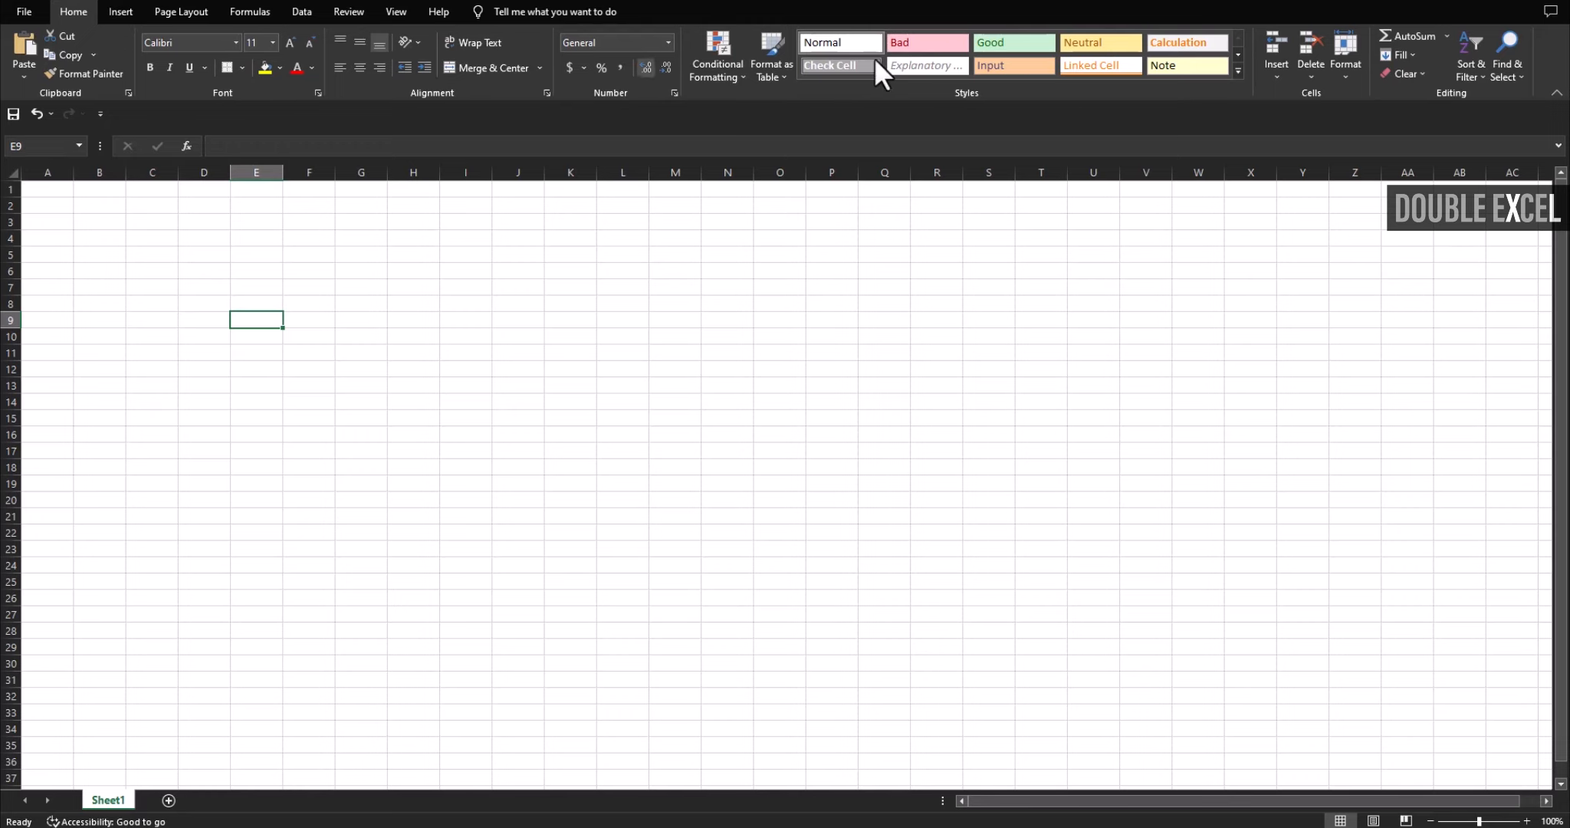
{"action": "left_click", "coordinate": [123, 12]}
{"action": "left_click", "coordinate": [203, 11]}
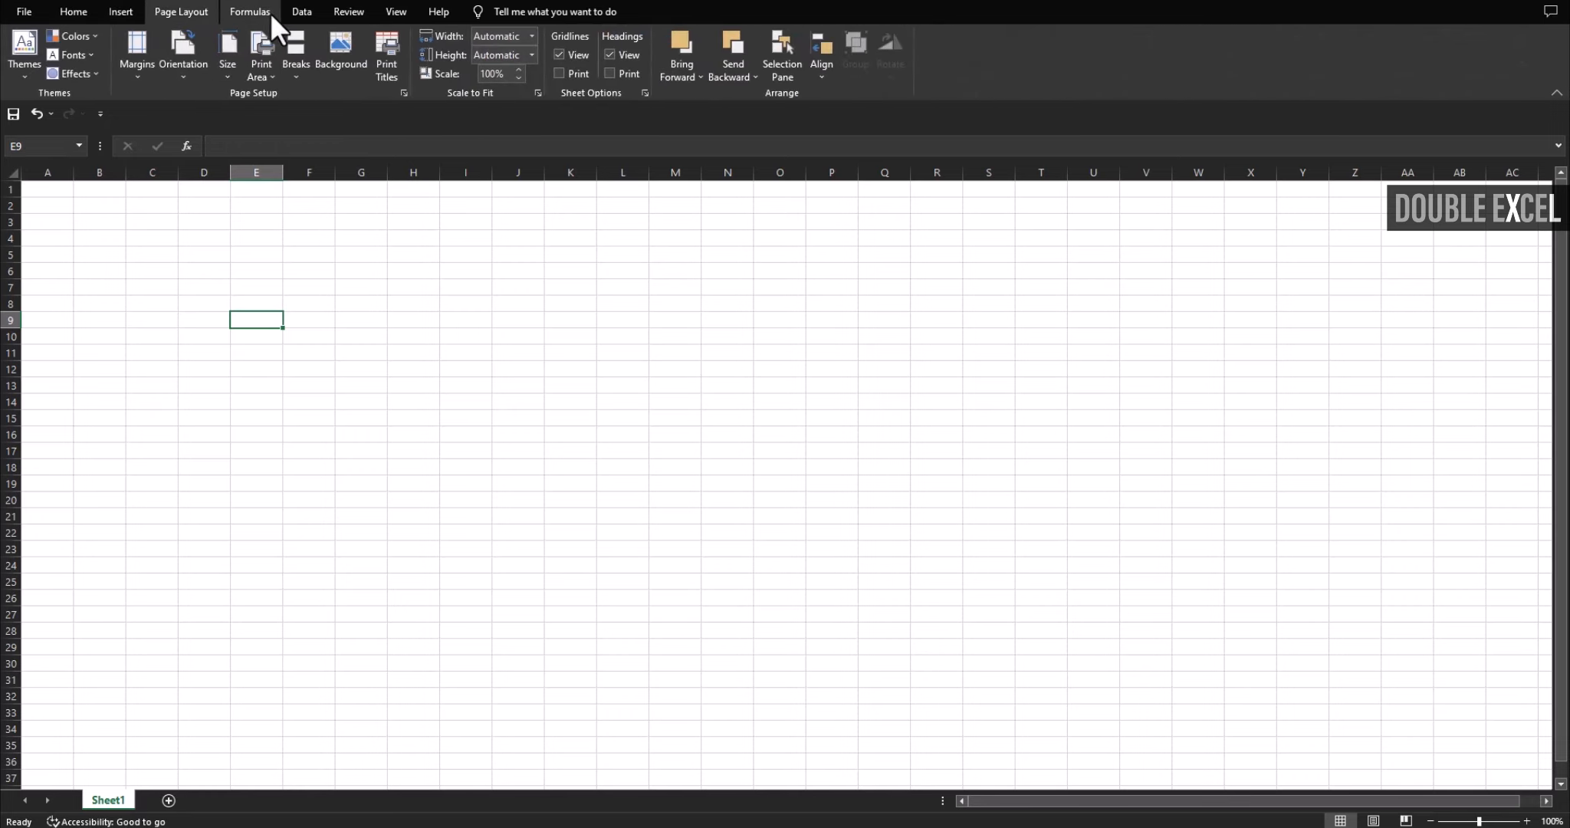
{"action": "left_click", "coordinate": [250, 11]}
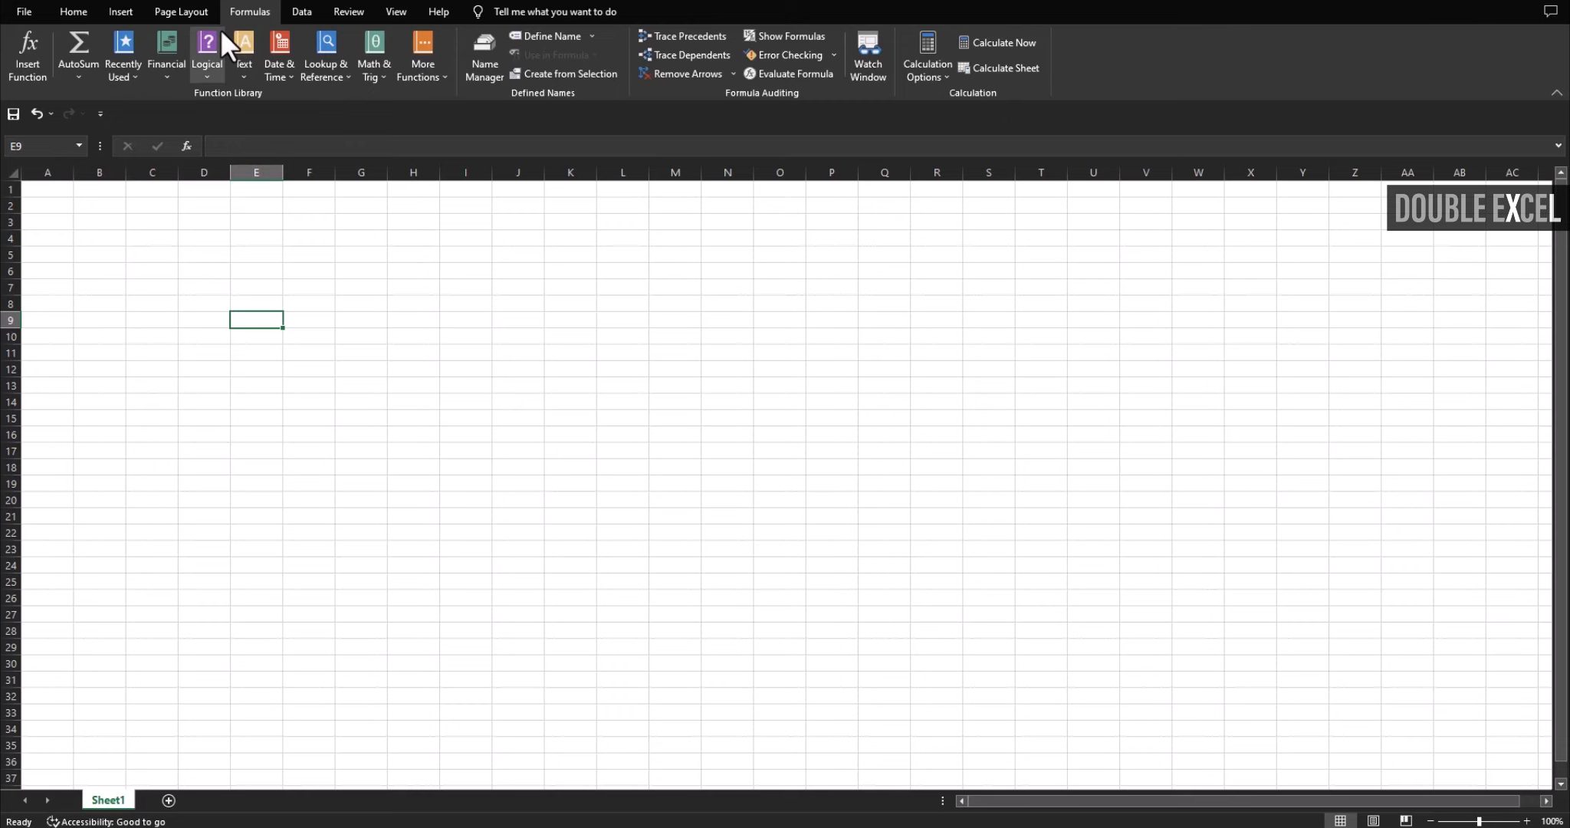
{"action": "left_click", "coordinate": [74, 12]}
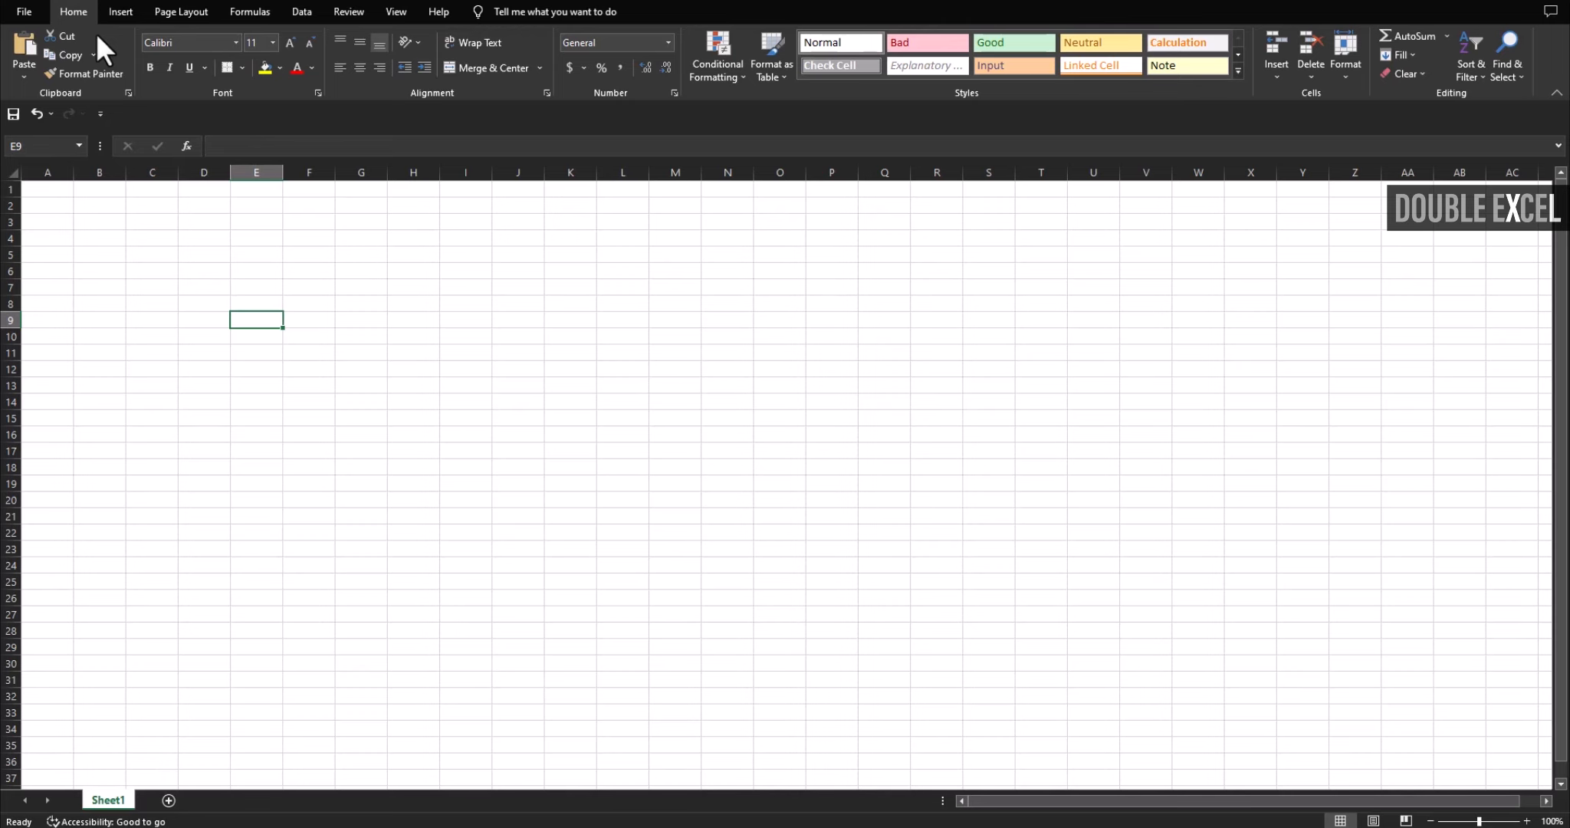
- Collapse the ribbon to show only its headings and expand it again
{"action": "key", "text": "ctrl+F1"}
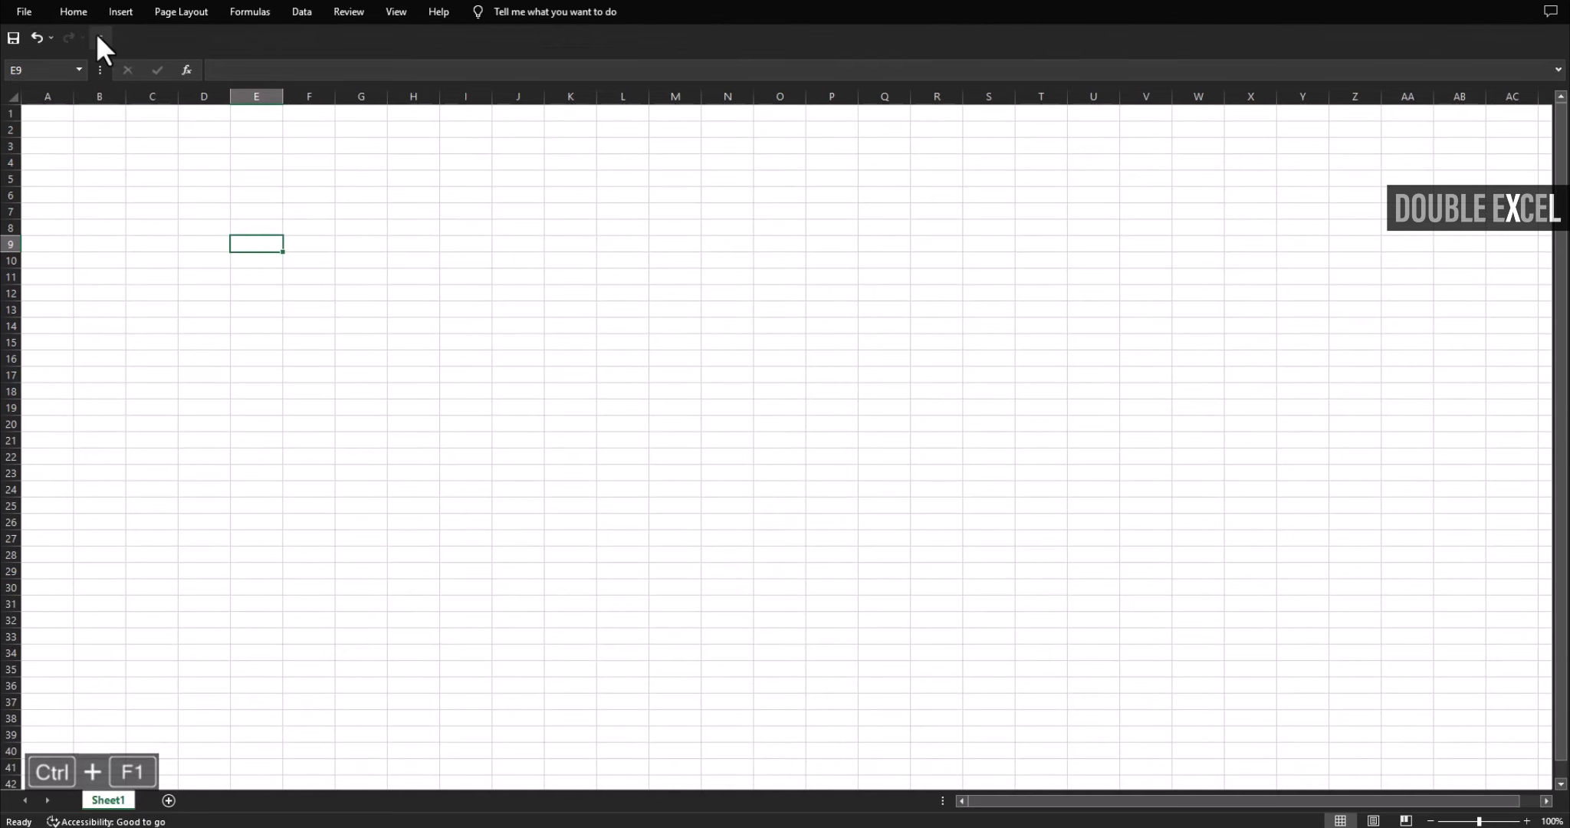
{"action": "key", "text": "ctrl+F1"}
- Select individual cells scattered across the worksheet, including C11, I10, F10 and L4
{"action": "left_click", "coordinate": [162, 352]}
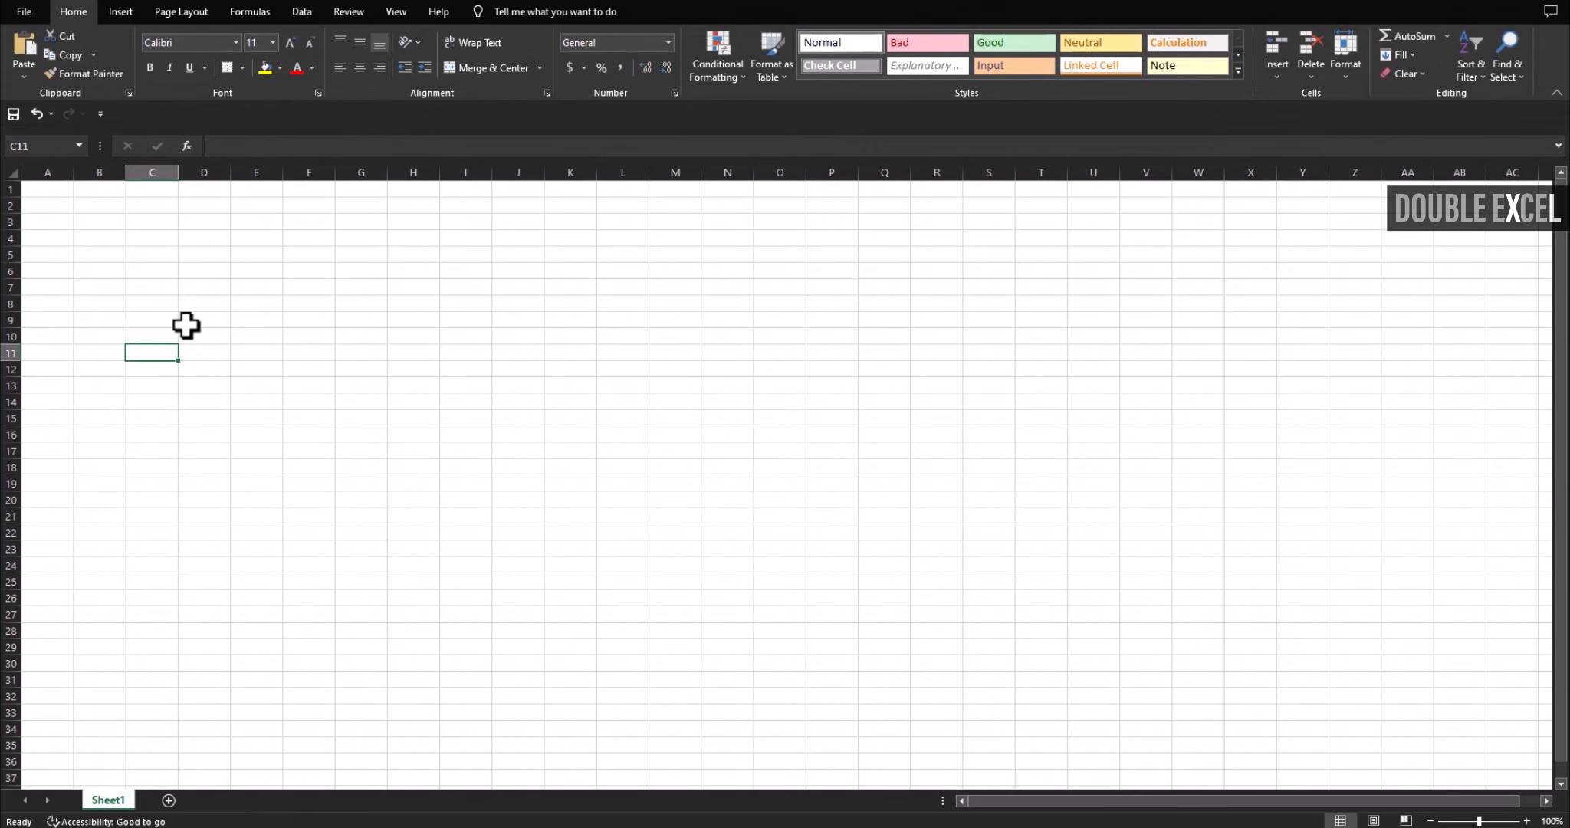
{"action": "left_click", "coordinate": [466, 336]}
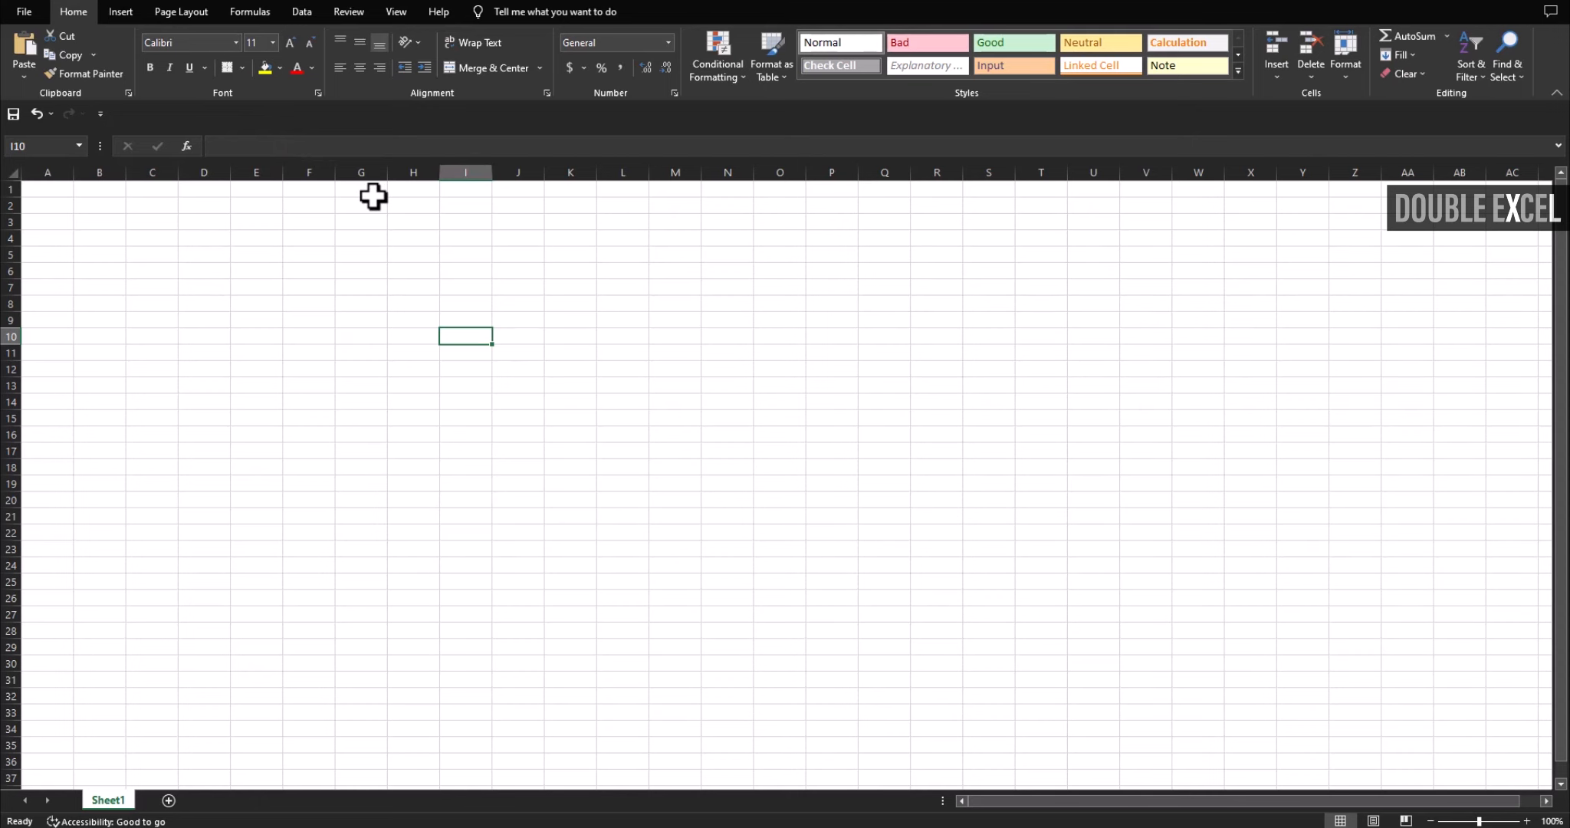
{"action": "left_click", "coordinate": [571, 450]}
{"action": "left_click", "coordinate": [151, 253]}
{"action": "left_click", "coordinate": [256, 253]}
{"action": "left_click", "coordinate": [308, 336]}
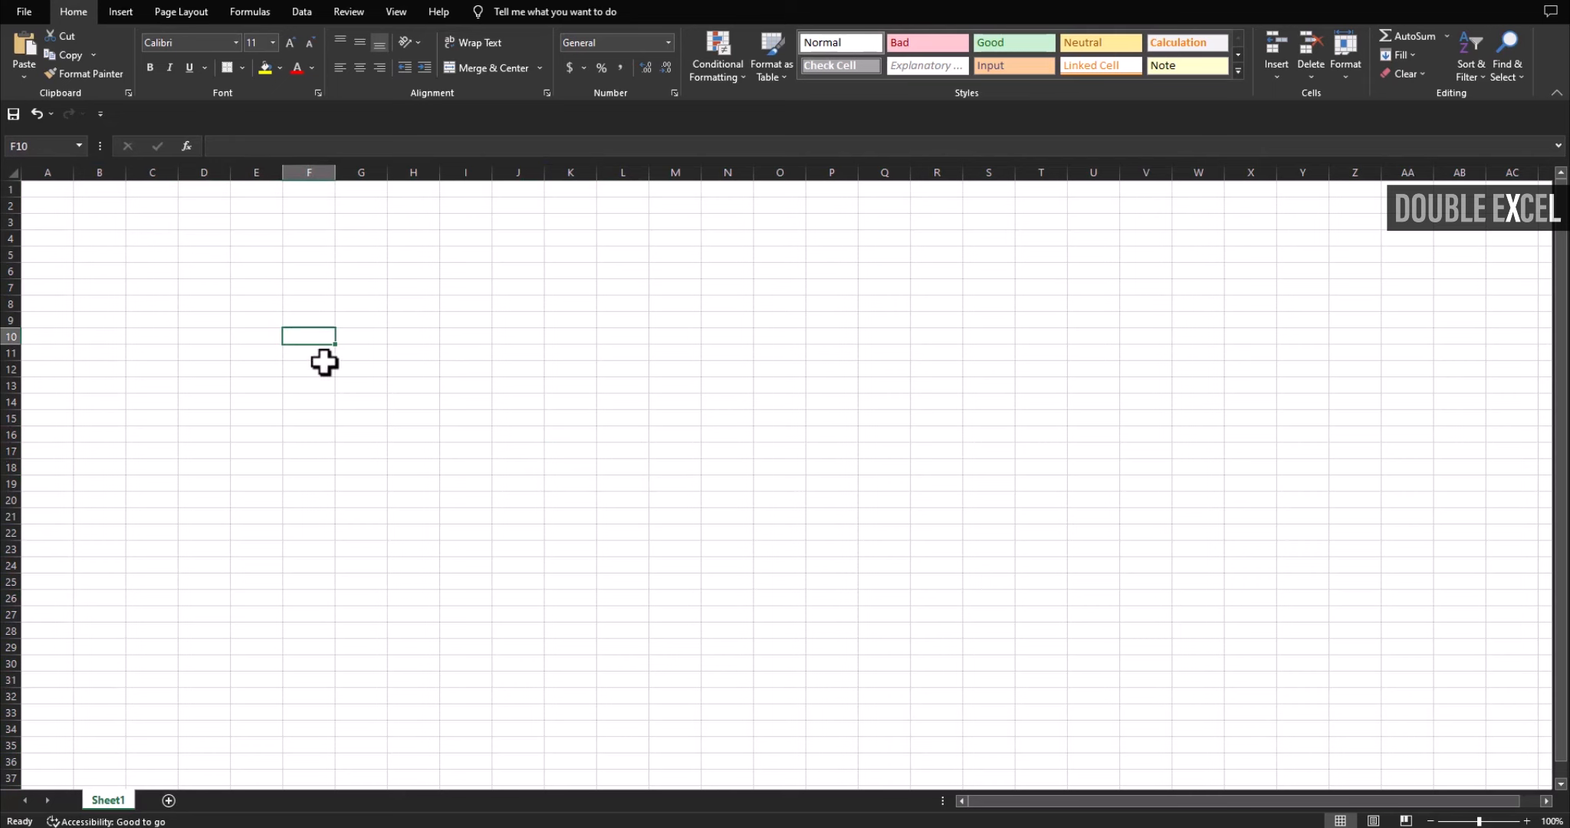
{"action": "left_click", "coordinate": [361, 418]}
{"action": "left_click", "coordinate": [509, 341]}
{"action": "left_click", "coordinate": [570, 305]}
{"action": "left_click", "coordinate": [655, 435]}
{"action": "left_click", "coordinate": [623, 239]}
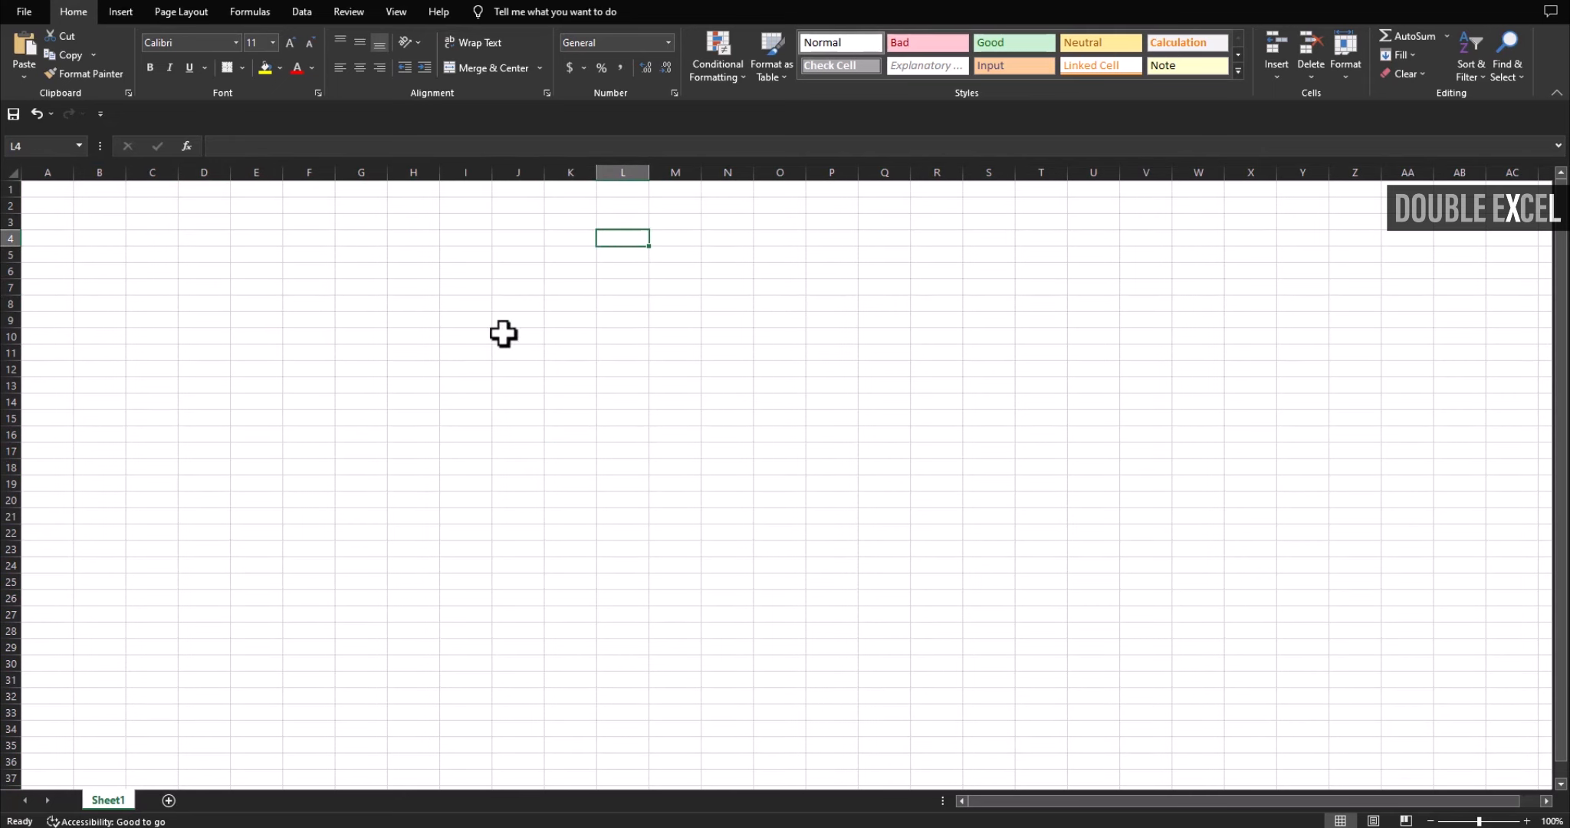
{"action": "left_click", "coordinate": [491, 335]}
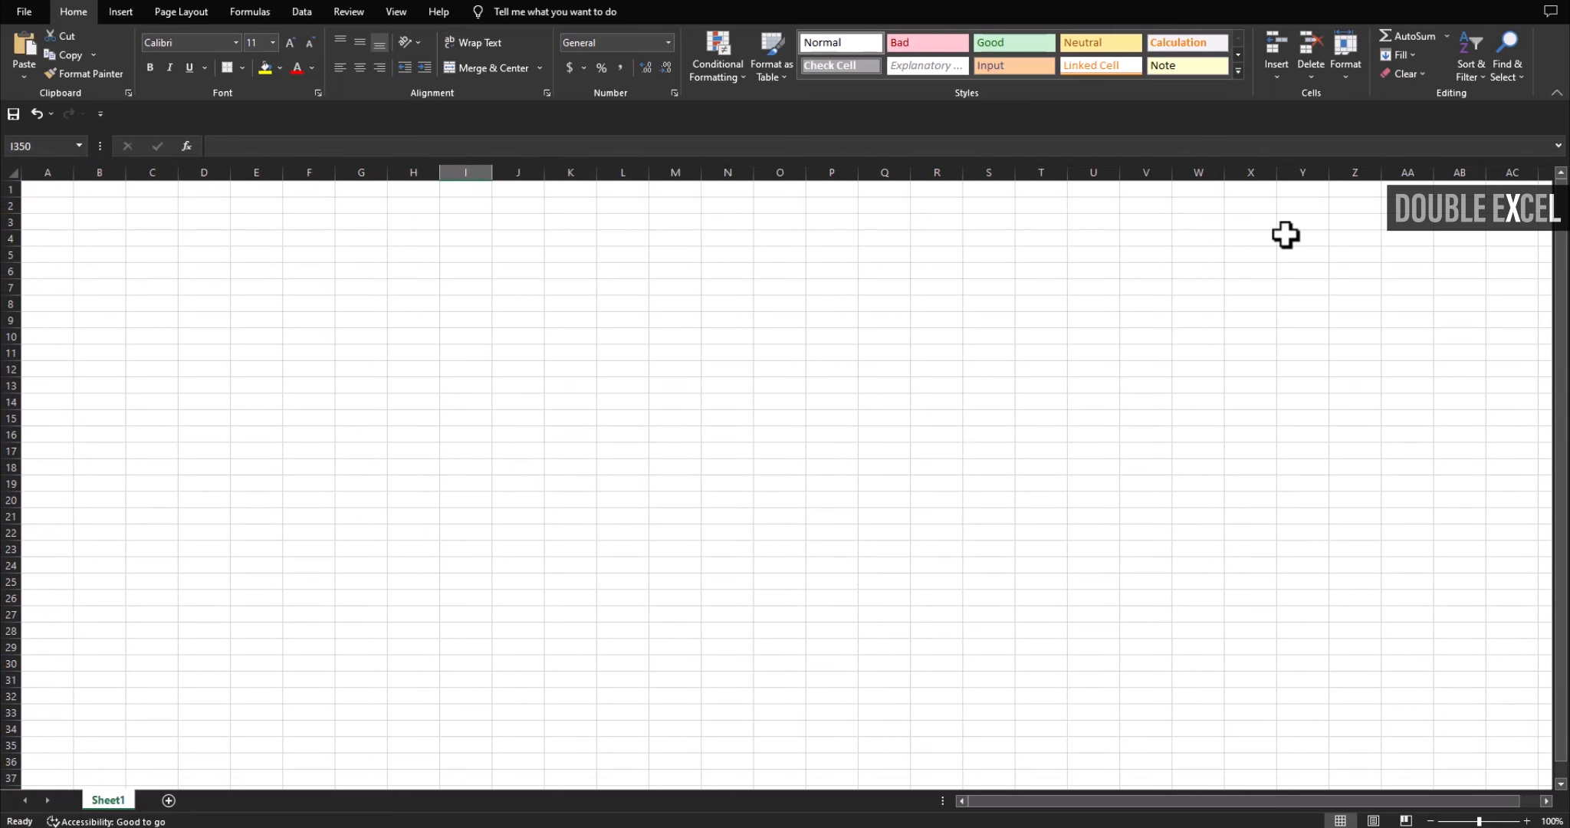
- Select the whole of column F and the whole of row 5, and return to single cell D4
{"action": "left_click", "coordinate": [469, 172]}
{"action": "left_click", "coordinate": [309, 172]}
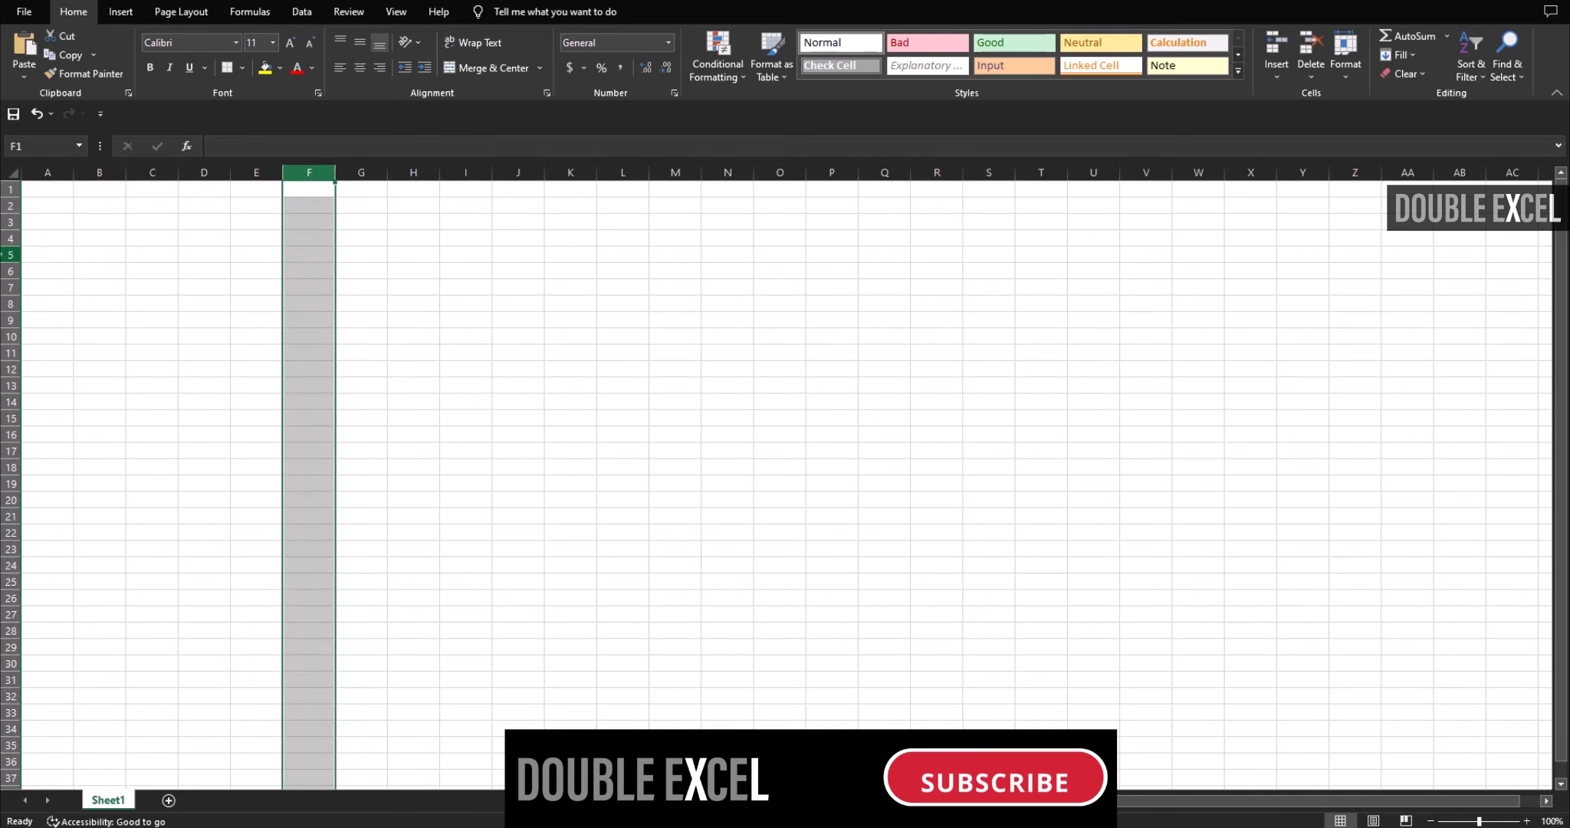
{"action": "left_click", "coordinate": [11, 254]}
{"action": "left_click", "coordinate": [203, 238]}
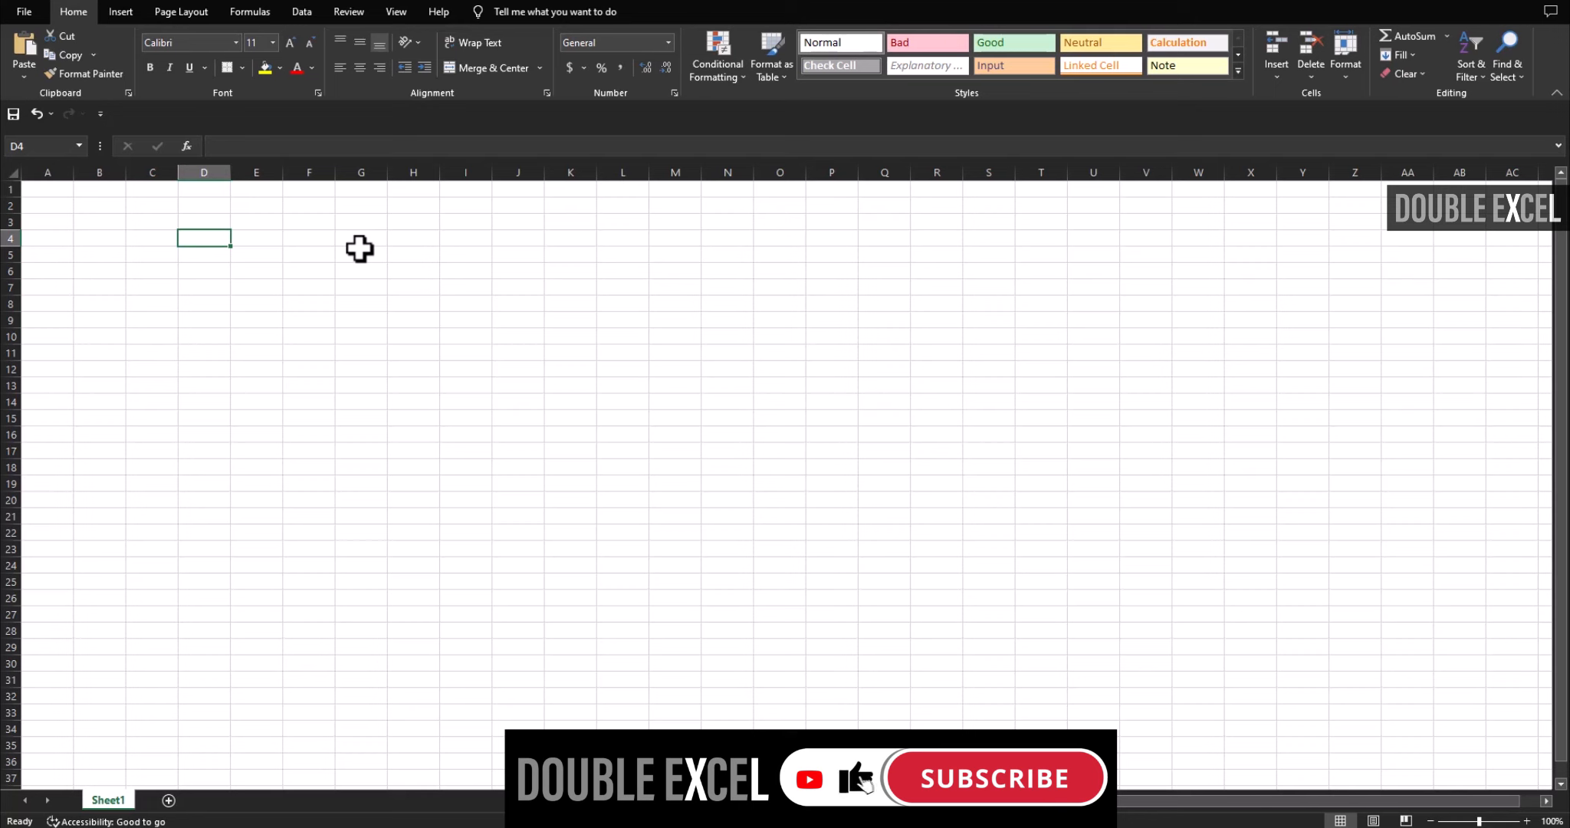
- Select the entire columns A, B and C one after another, starting with column A
{"action": "left_click", "coordinate": [42, 172]}
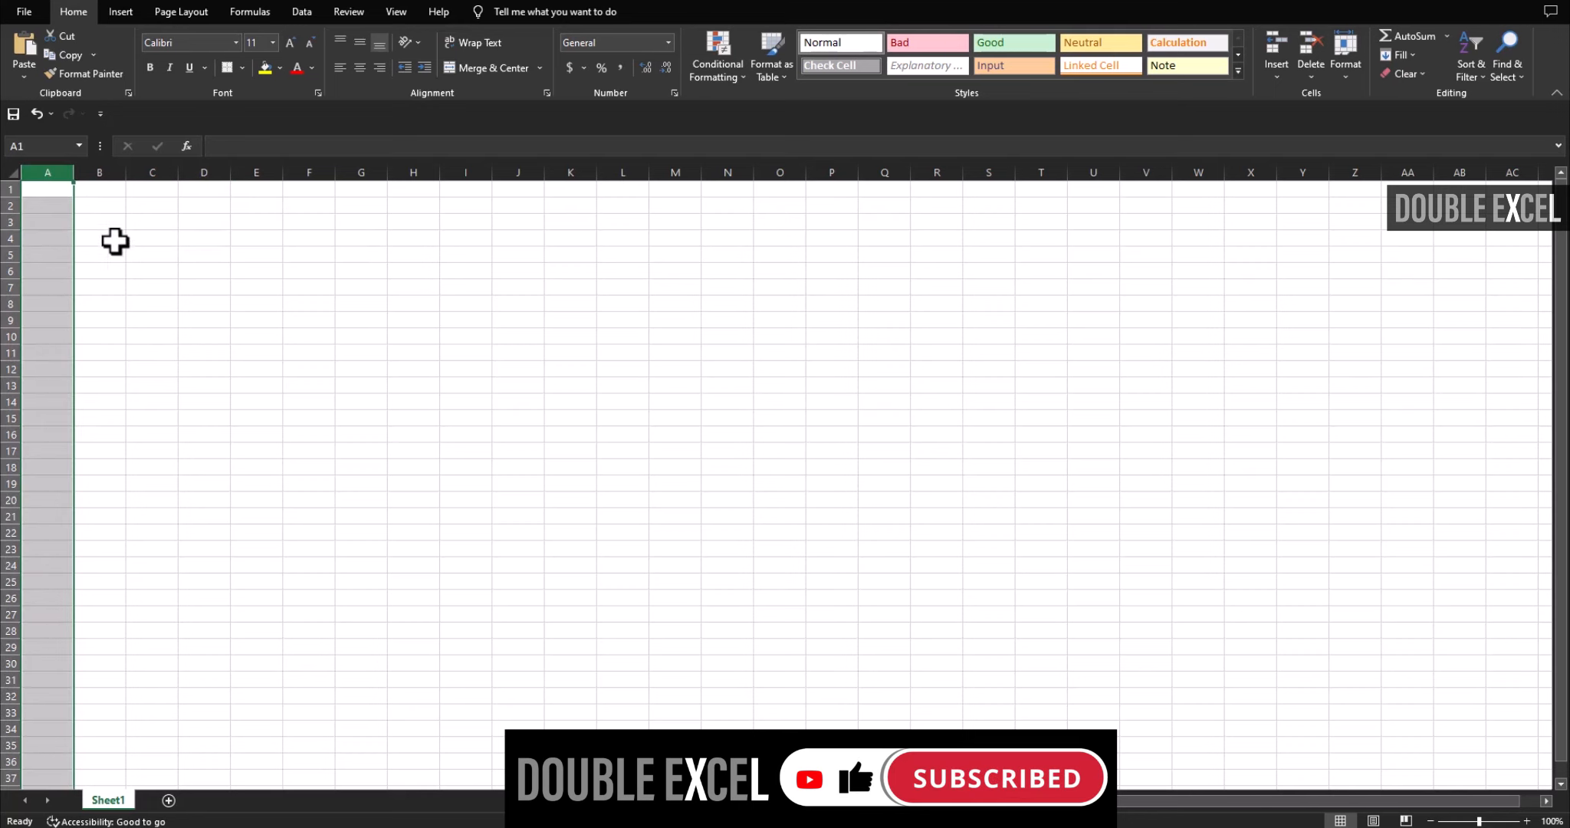
{"action": "left_click", "coordinate": [146, 238]}
{"action": "left_click", "coordinate": [47, 173]}
{"action": "left_click", "coordinate": [256, 271]}
{"action": "left_click", "coordinate": [47, 170]}
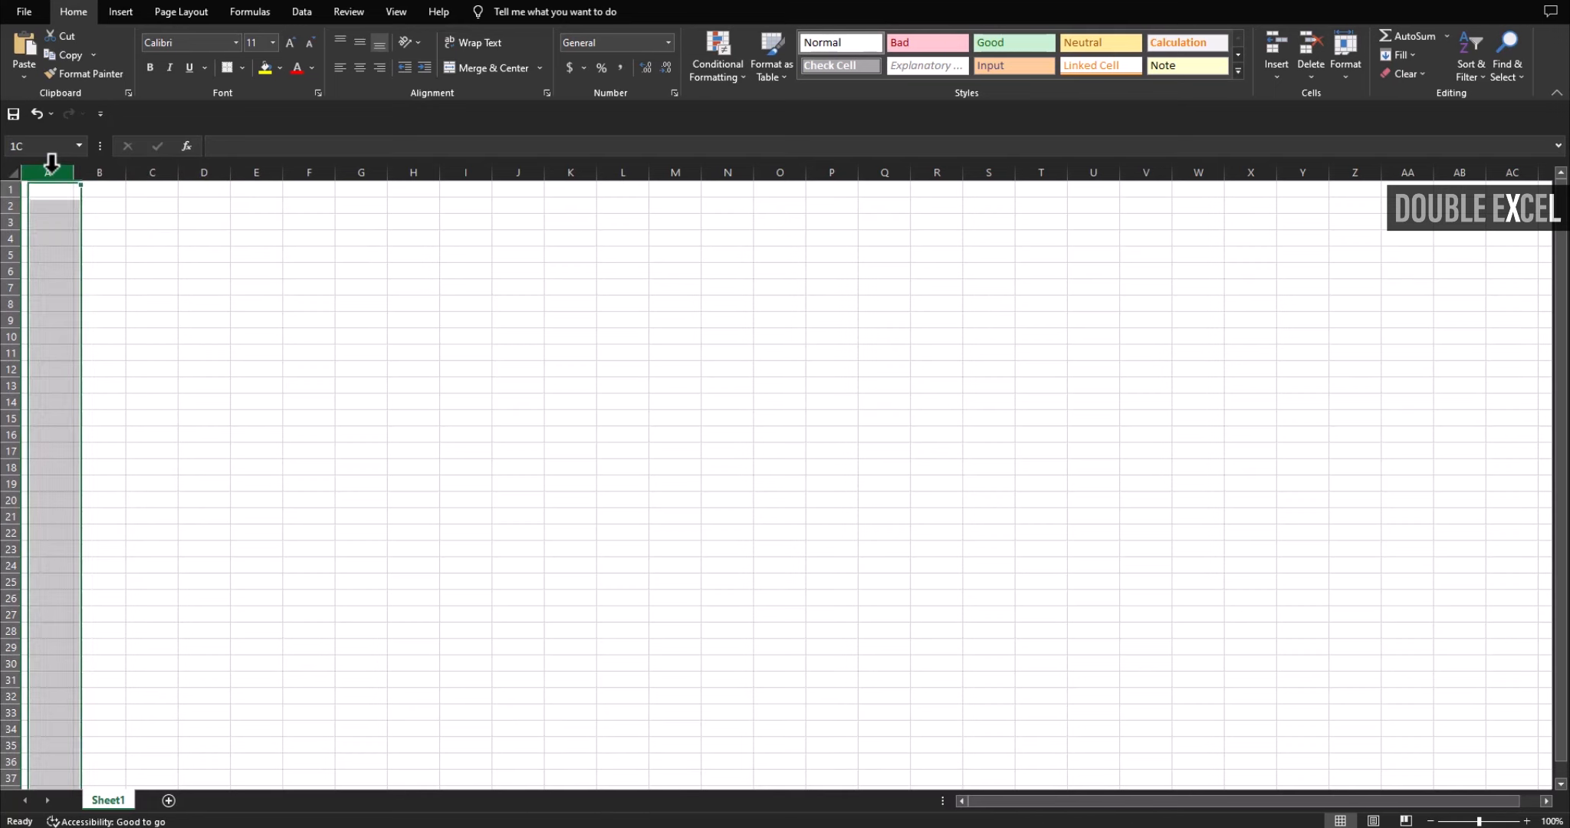
{"action": "left_click", "coordinate": [151, 320]}
{"action": "left_click", "coordinate": [48, 170]}
{"action": "left_click", "coordinate": [95, 170]}
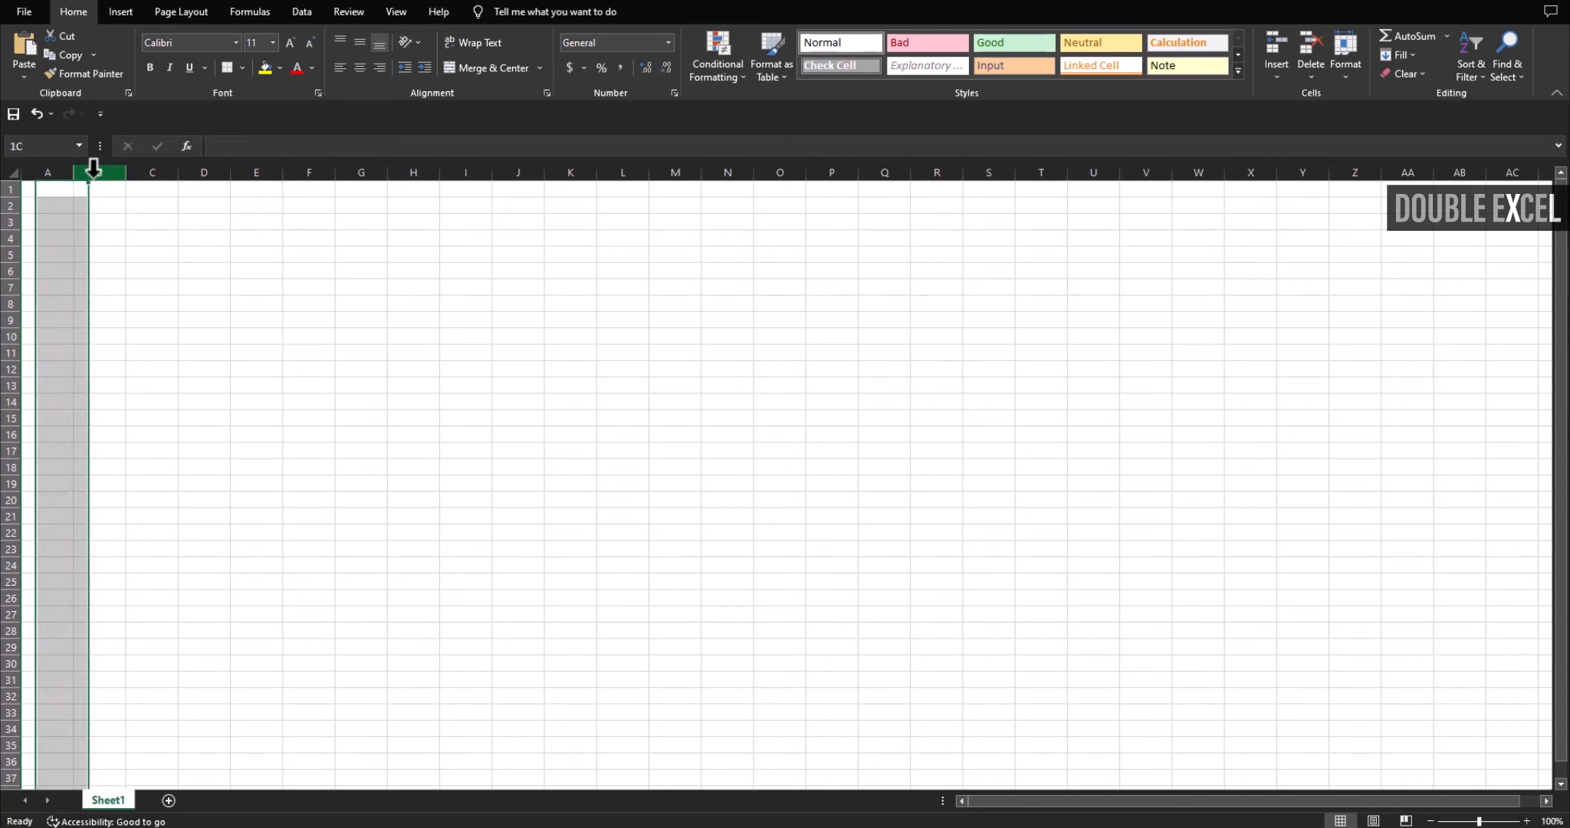
{"action": "left_click", "coordinate": [150, 171]}
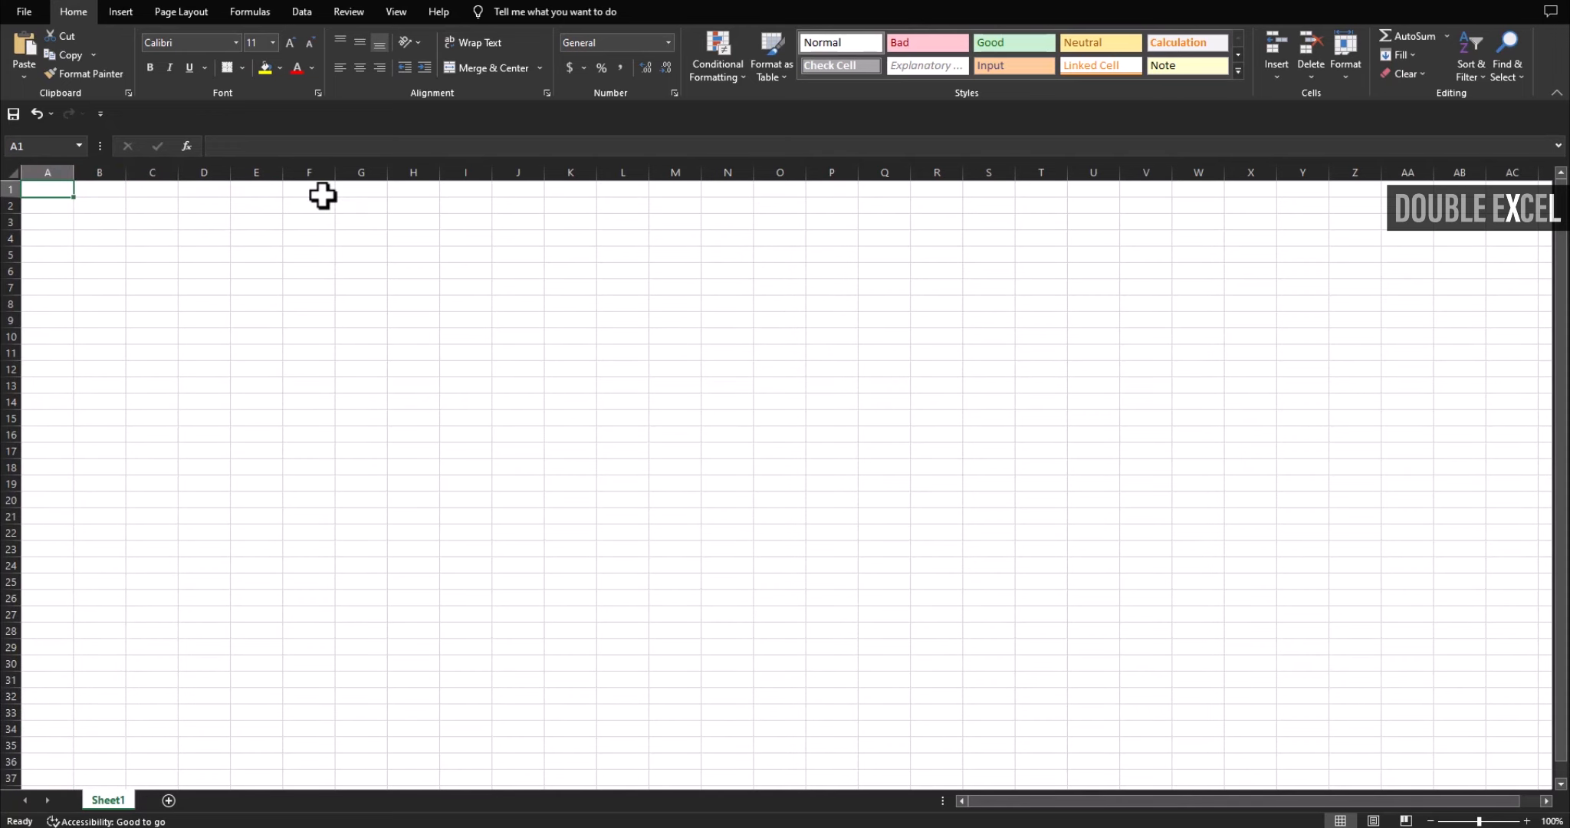
- Jump to the worksheet's last column, XFD, select it entirely, and return to the first column
{"action": "key", "text": "ctrl+Right"}
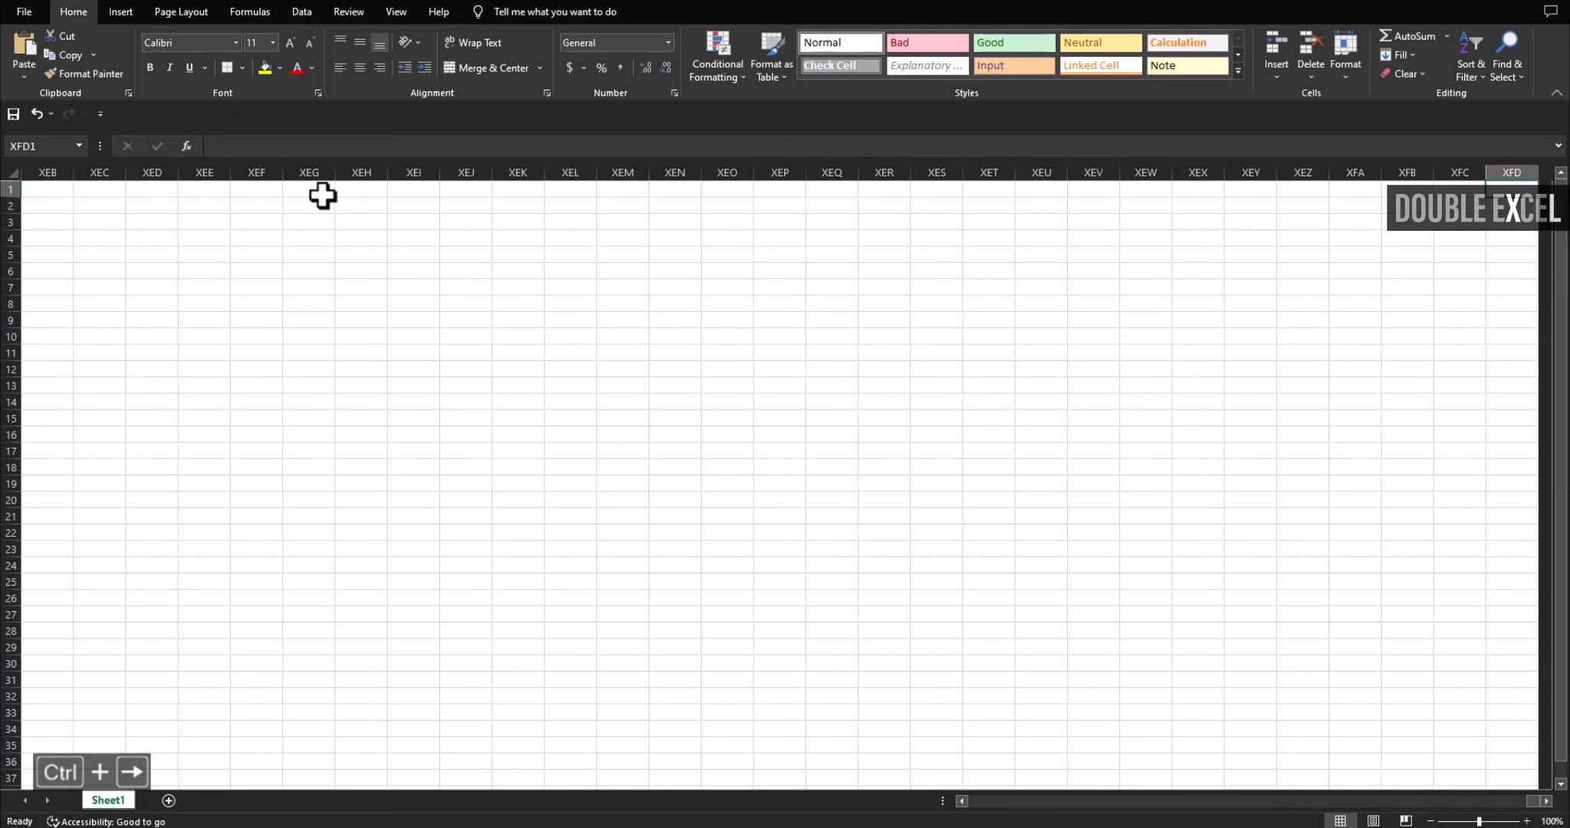
{"action": "left_click", "coordinate": [1521, 172]}
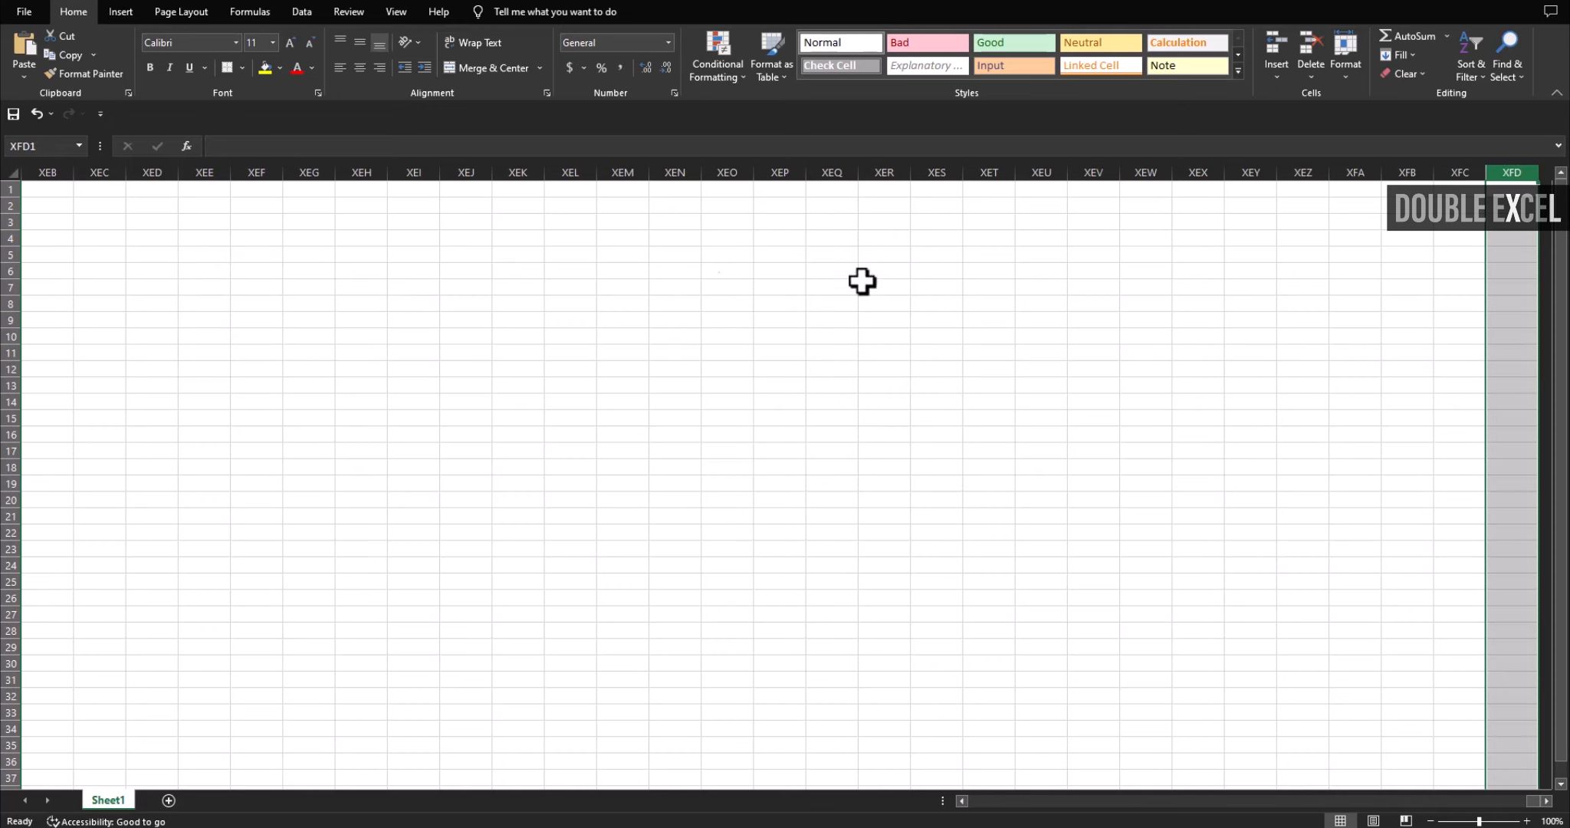
{"action": "key", "text": "ctrl+Left"}
- Select the entire rows 1, 2, 3 and 4 one after another
{"action": "left_click", "coordinate": [152, 271]}
{"action": "left_click", "coordinate": [10, 191]}
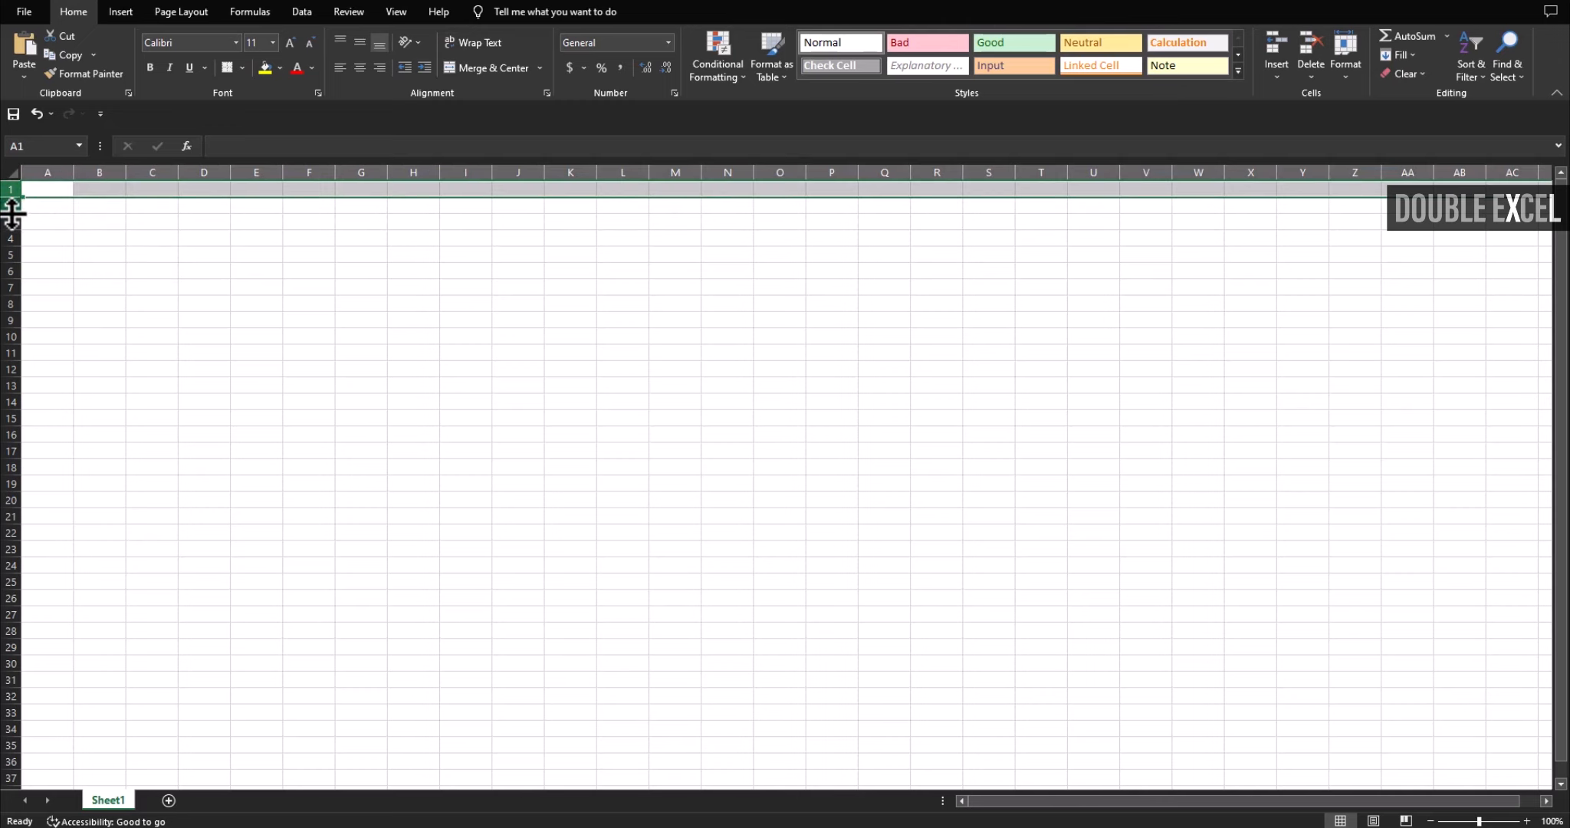
{"action": "left_click", "coordinate": [7, 207]}
{"action": "left_click", "coordinate": [134, 297]}
{"action": "left_click", "coordinate": [8, 189]}
{"action": "left_click", "coordinate": [9, 205]}
{"action": "left_click", "coordinate": [9, 222]}
{"action": "left_click", "coordinate": [10, 237]}
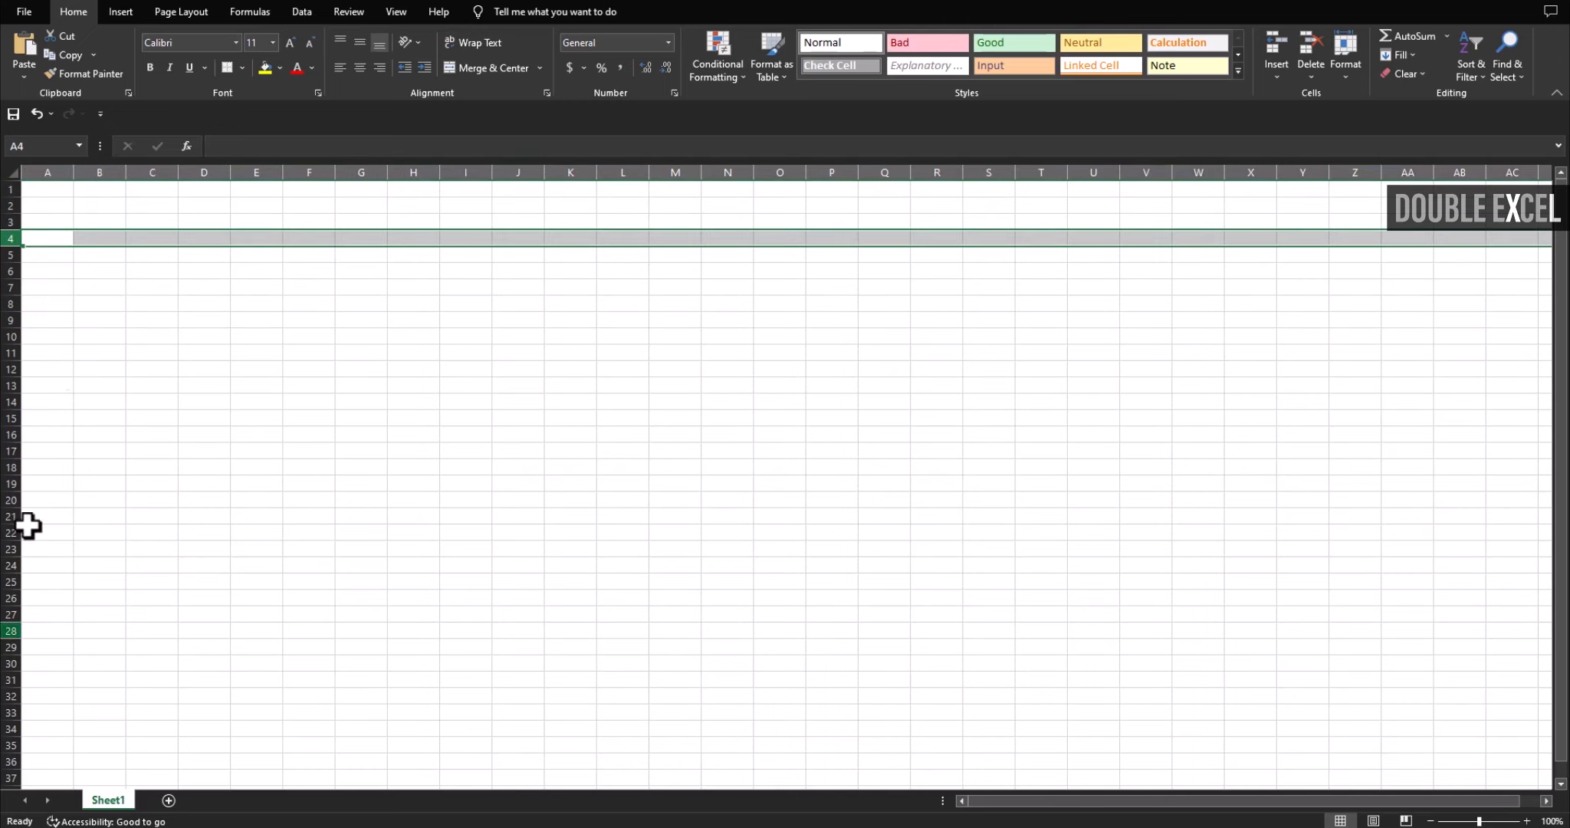
- Select row 7 and column D in turn, and select the cell where they meet, D7
{"action": "key", "text": "ctrl+Home"}
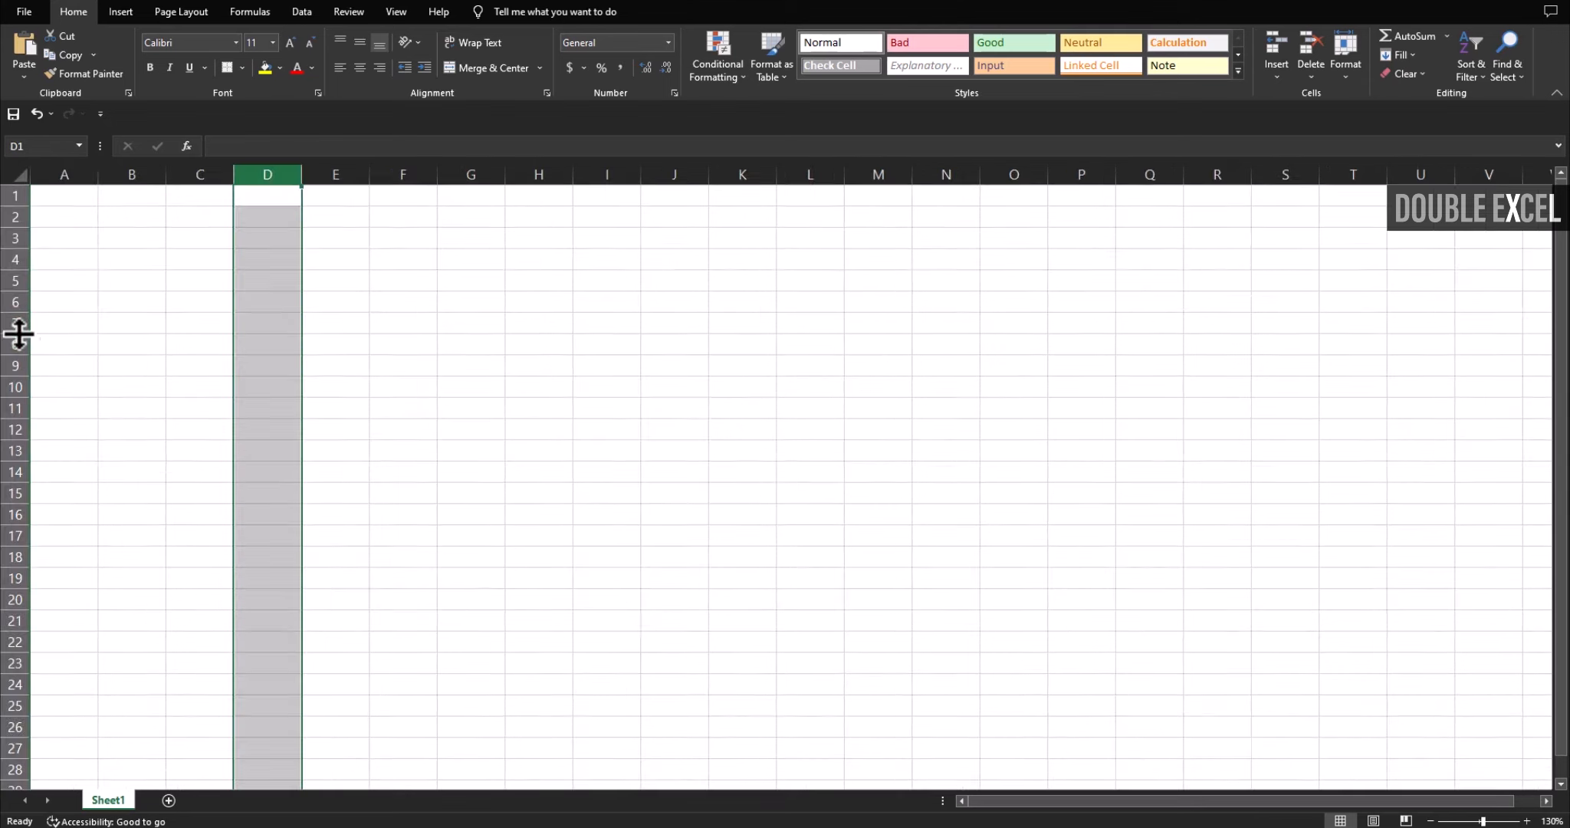
{"action": "left_click", "coordinate": [16, 324]}
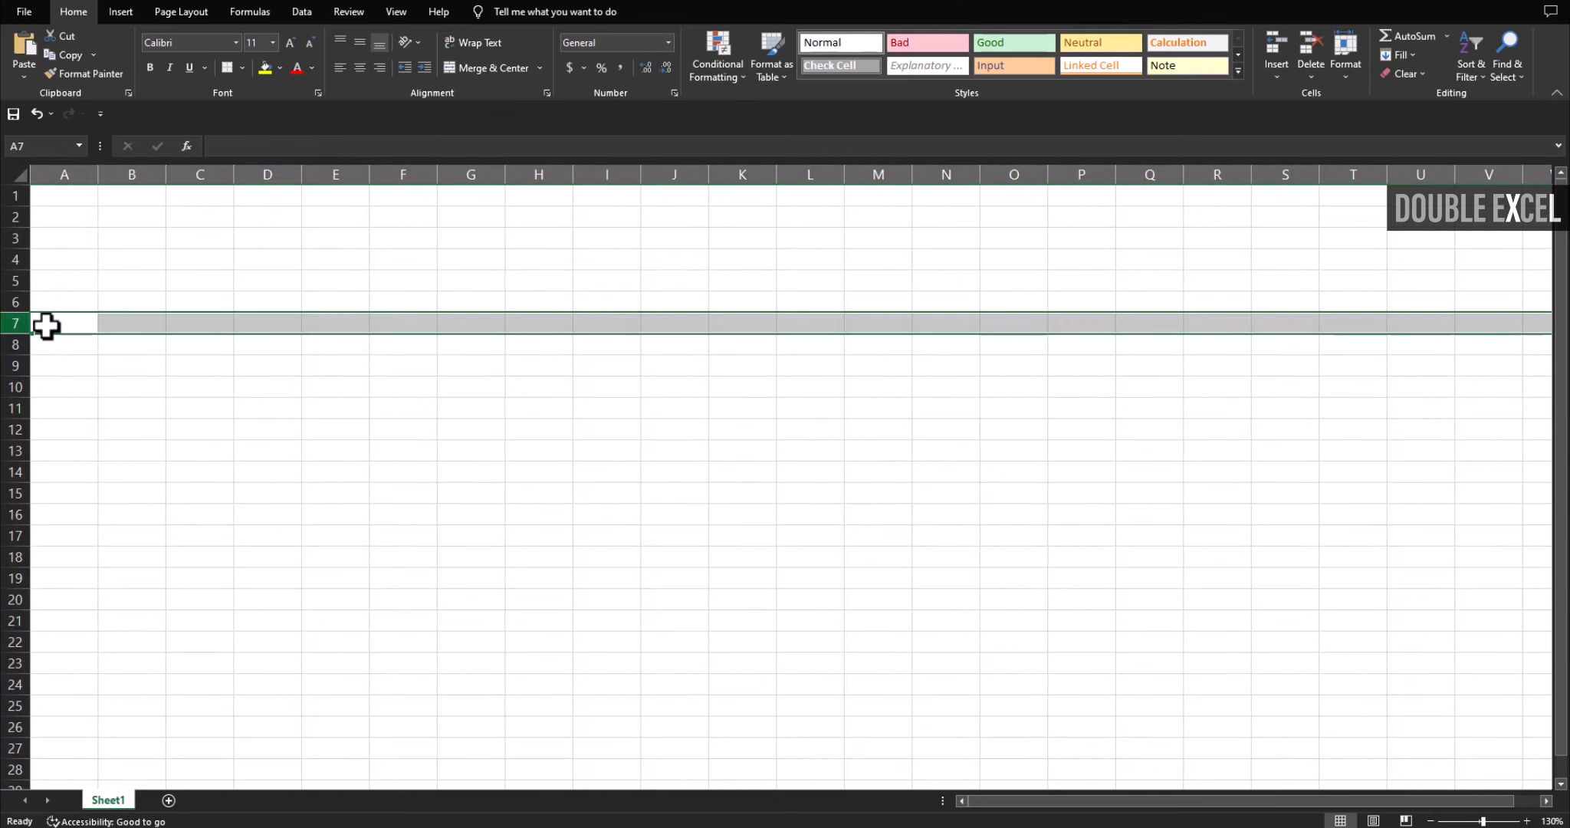
{"action": "left_click", "coordinate": [267, 172]}
{"action": "left_click", "coordinate": [263, 326]}
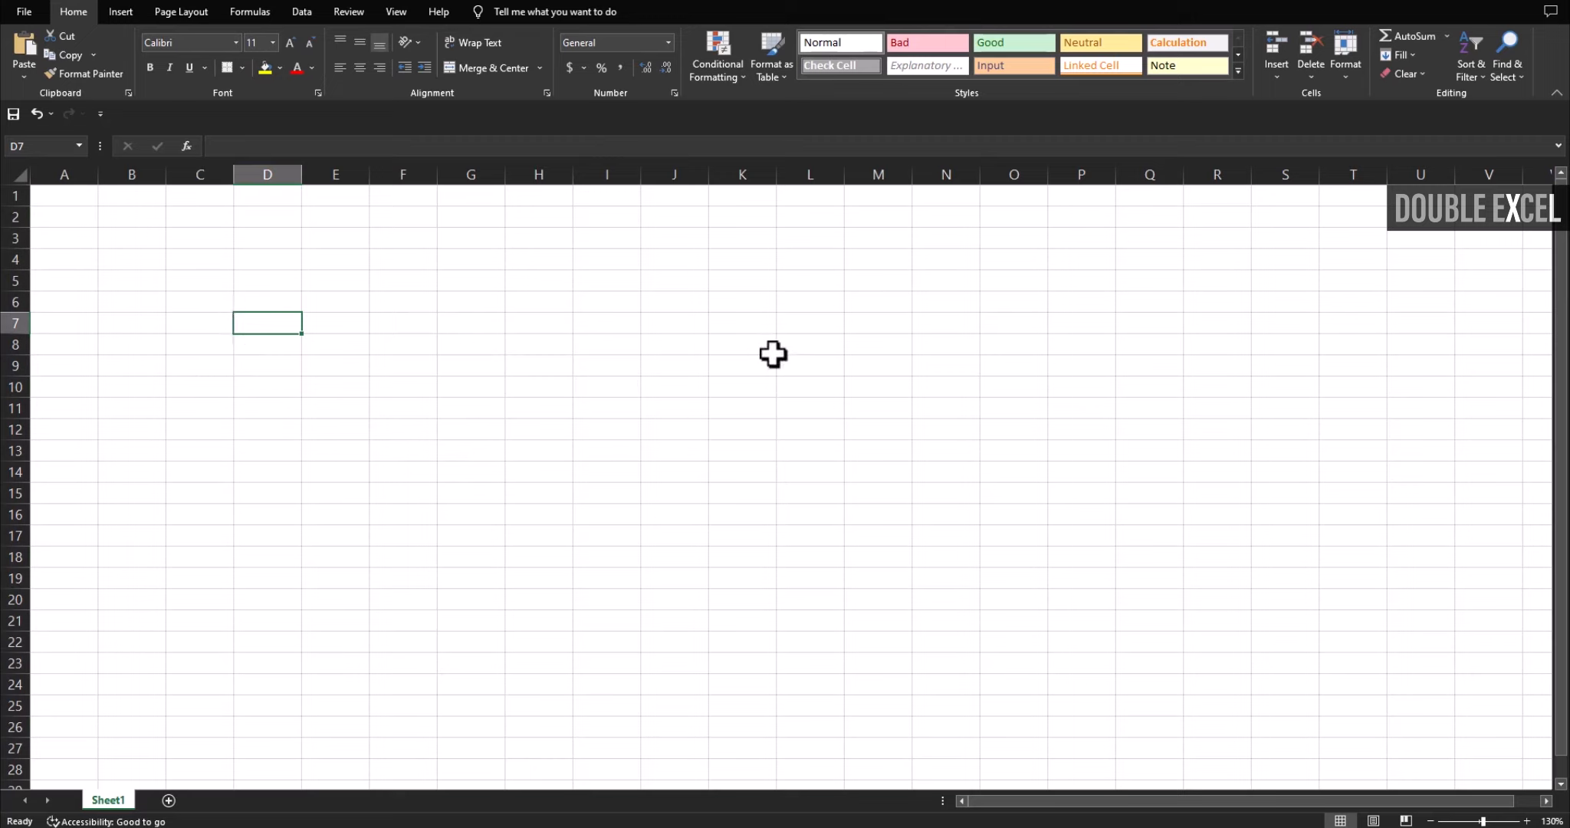
- Move the active cell one cell at a time from D7 in all four directions, finishing on D5
{"action": "key", "text": "Right"}
{"action": "key", "text": "Left"}
{"action": "key", "text": "Left"}
{"action": "key", "text": "Right"}
{"action": "key", "text": "Right"}
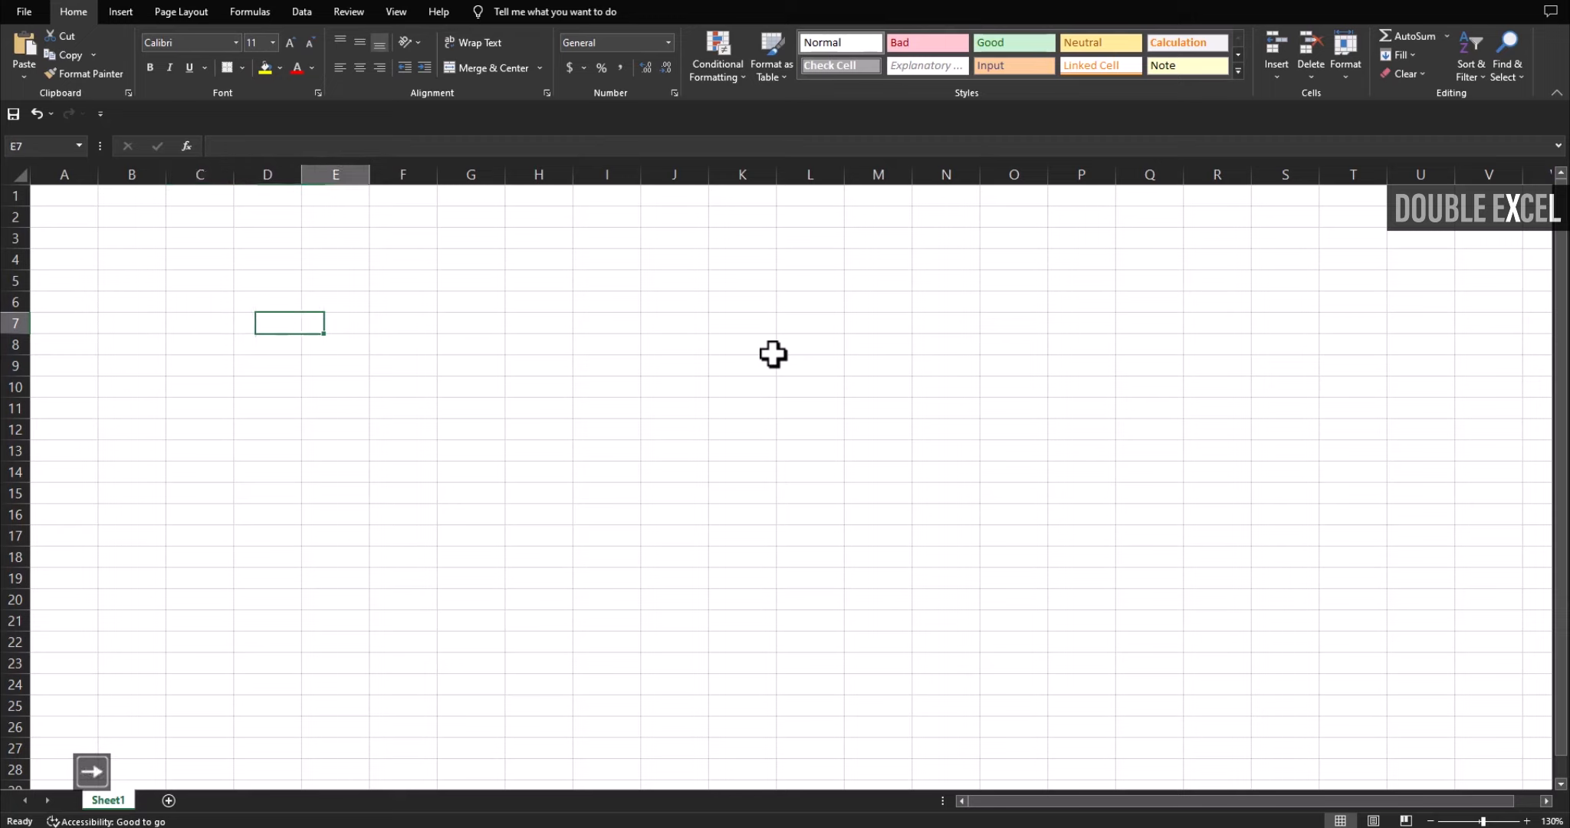
{"action": "key", "text": "Up"}
{"action": "key", "text": "Up"}
{"action": "key", "text": "Down"}
{"action": "key", "text": "Down"}
{"action": "key", "text": "Down"}
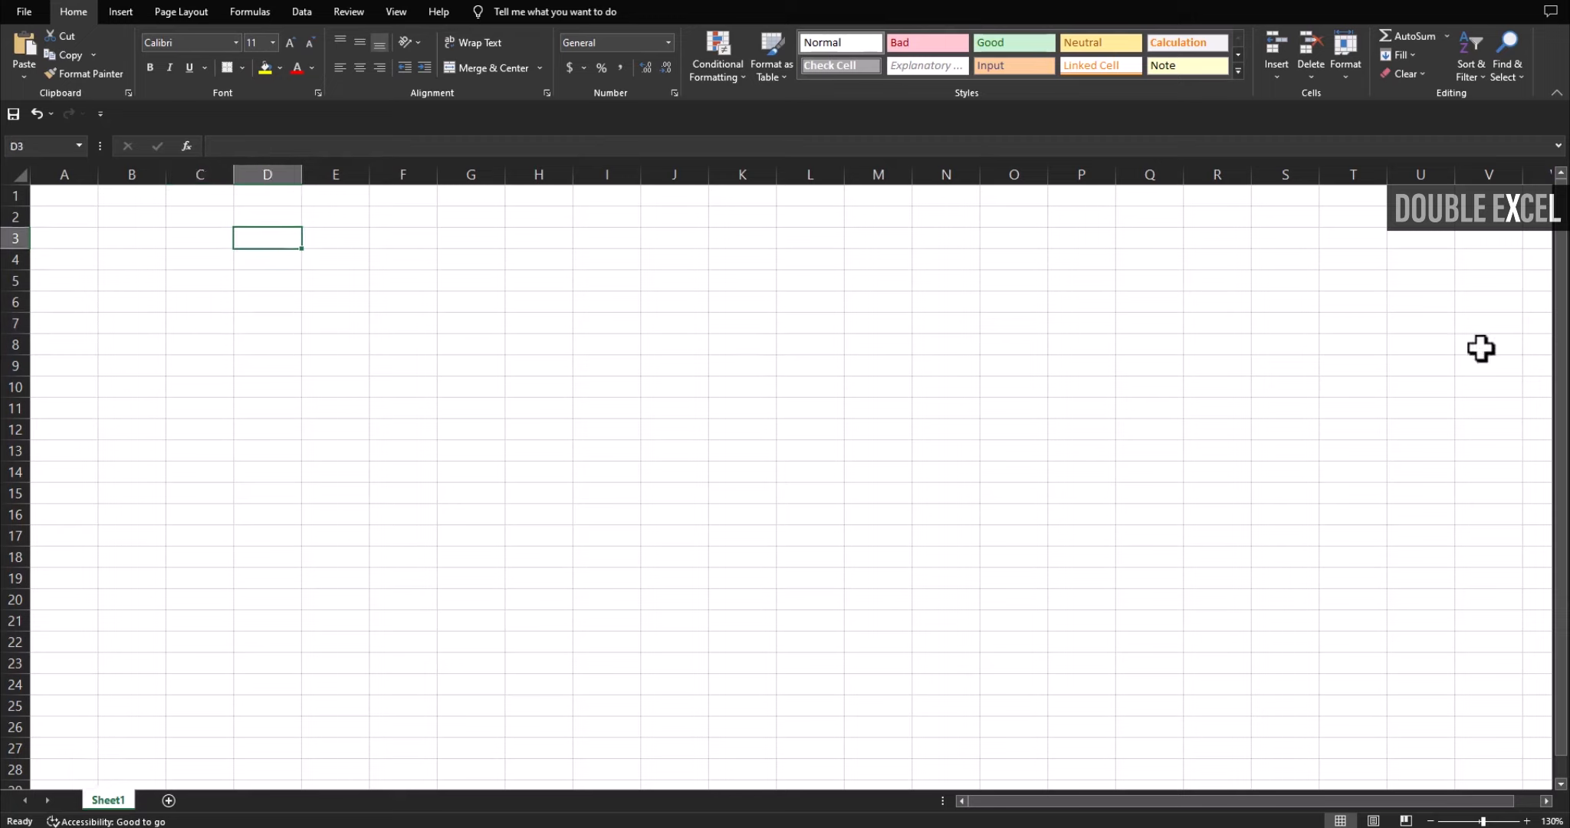
{"action": "key", "text": "Down"}
{"action": "key", "text": "Down"}
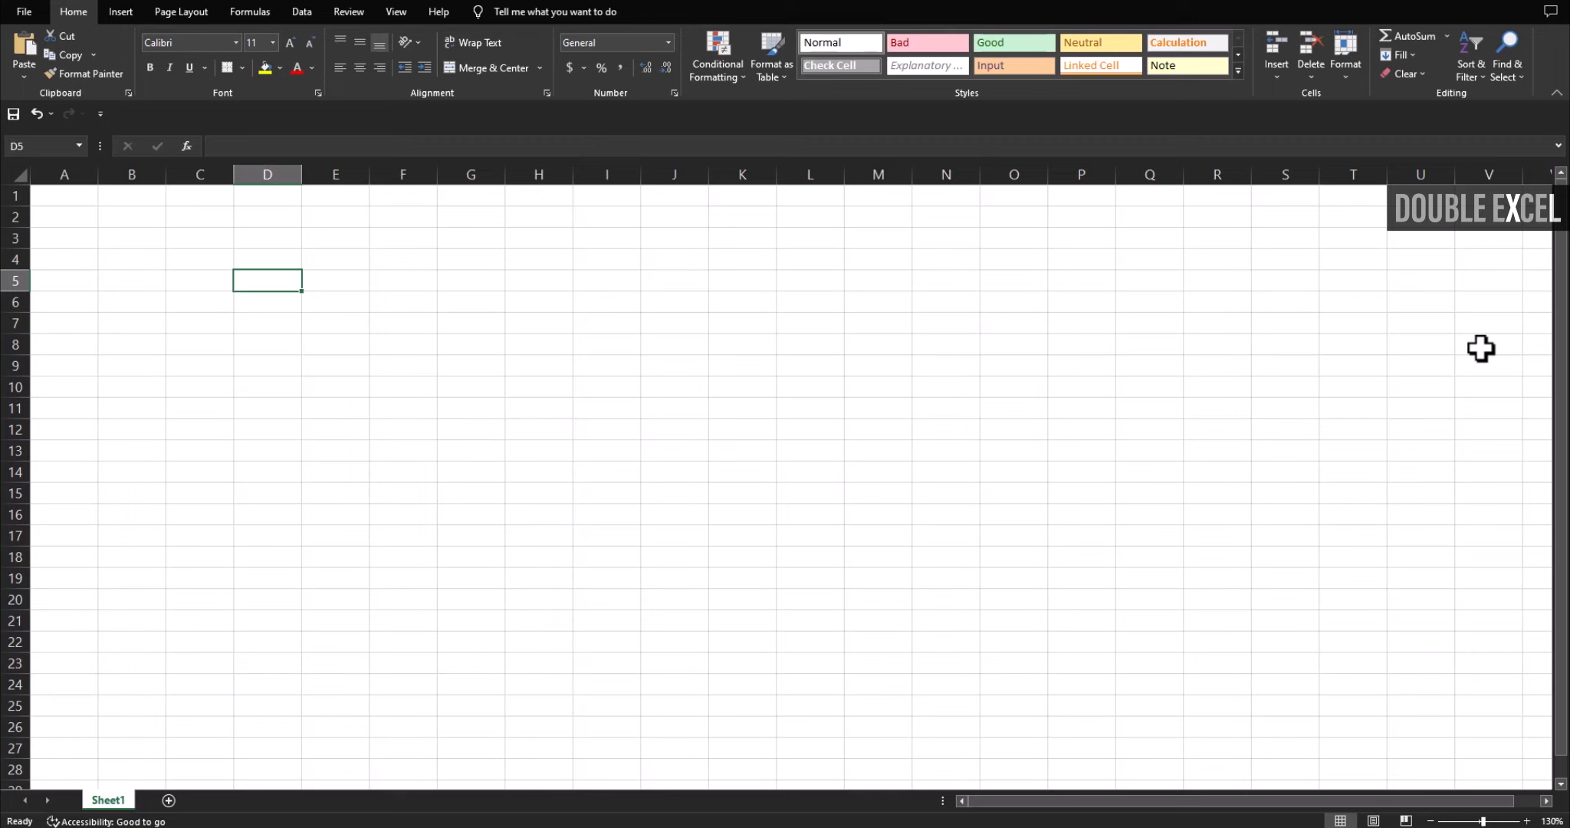
- Select cell I6, and jump directly to cell P14 by entering its cell reference
{"action": "left_click", "coordinate": [604, 301]}
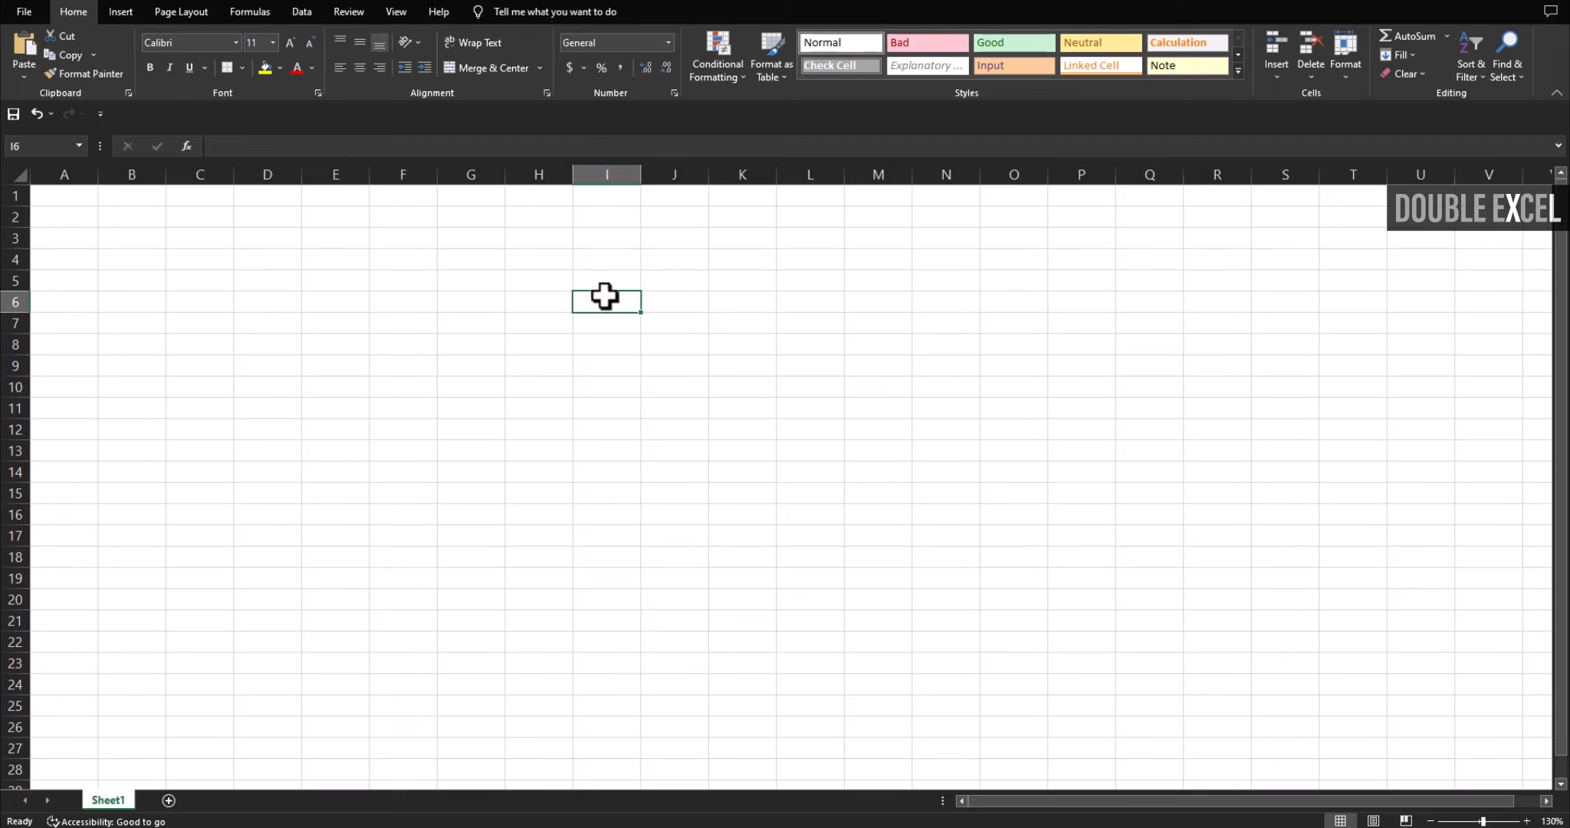
{"action": "left_click", "coordinate": [46, 146]}
{"action": "left_click", "coordinate": [23, 145]}
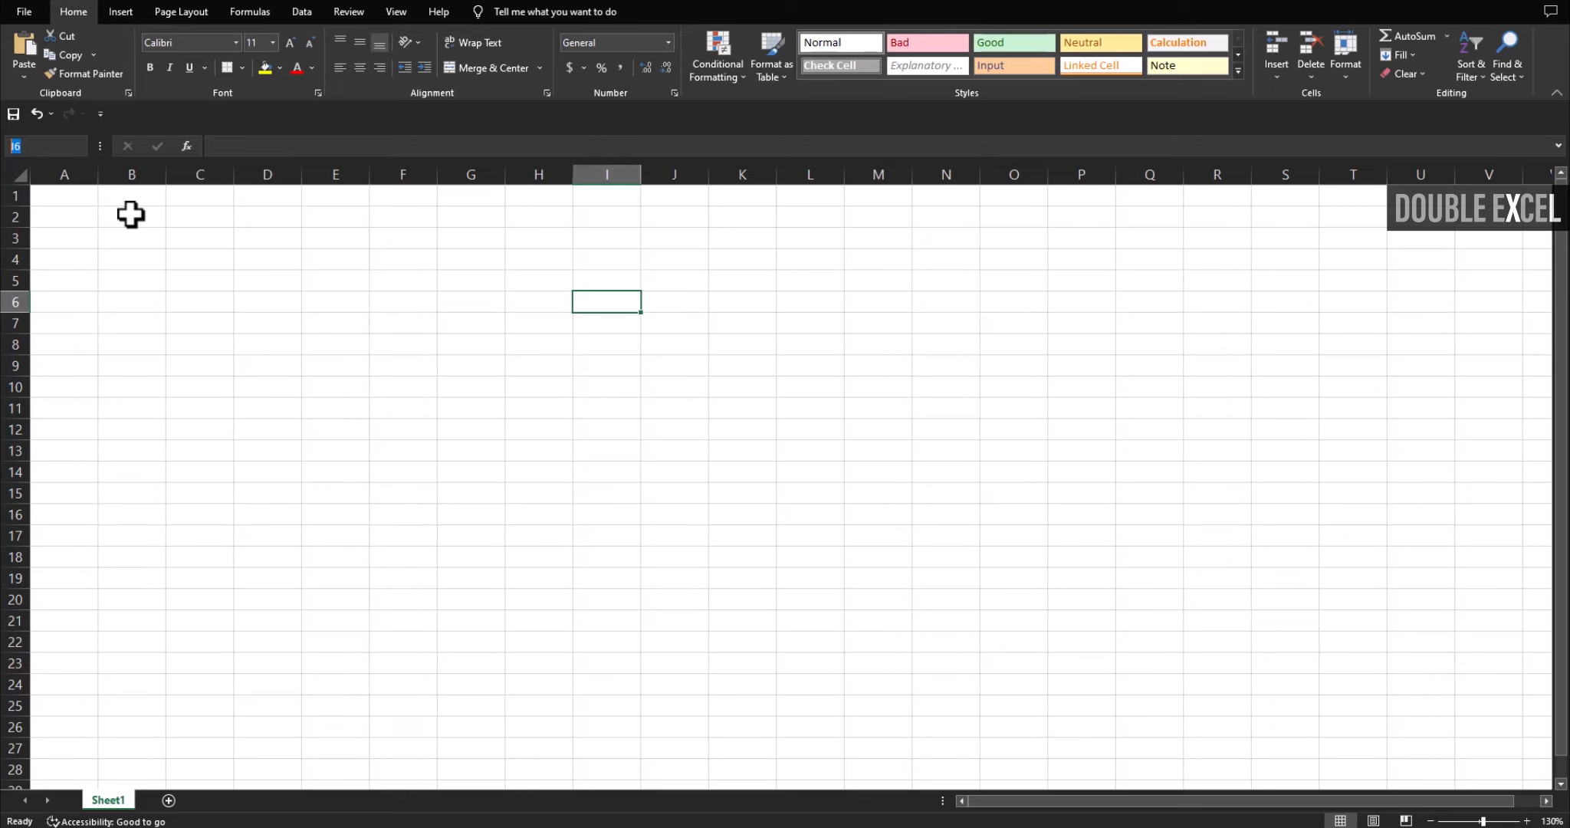
{"action": "type", "text": "9"}
{"action": "key", "text": "BackSpace"}
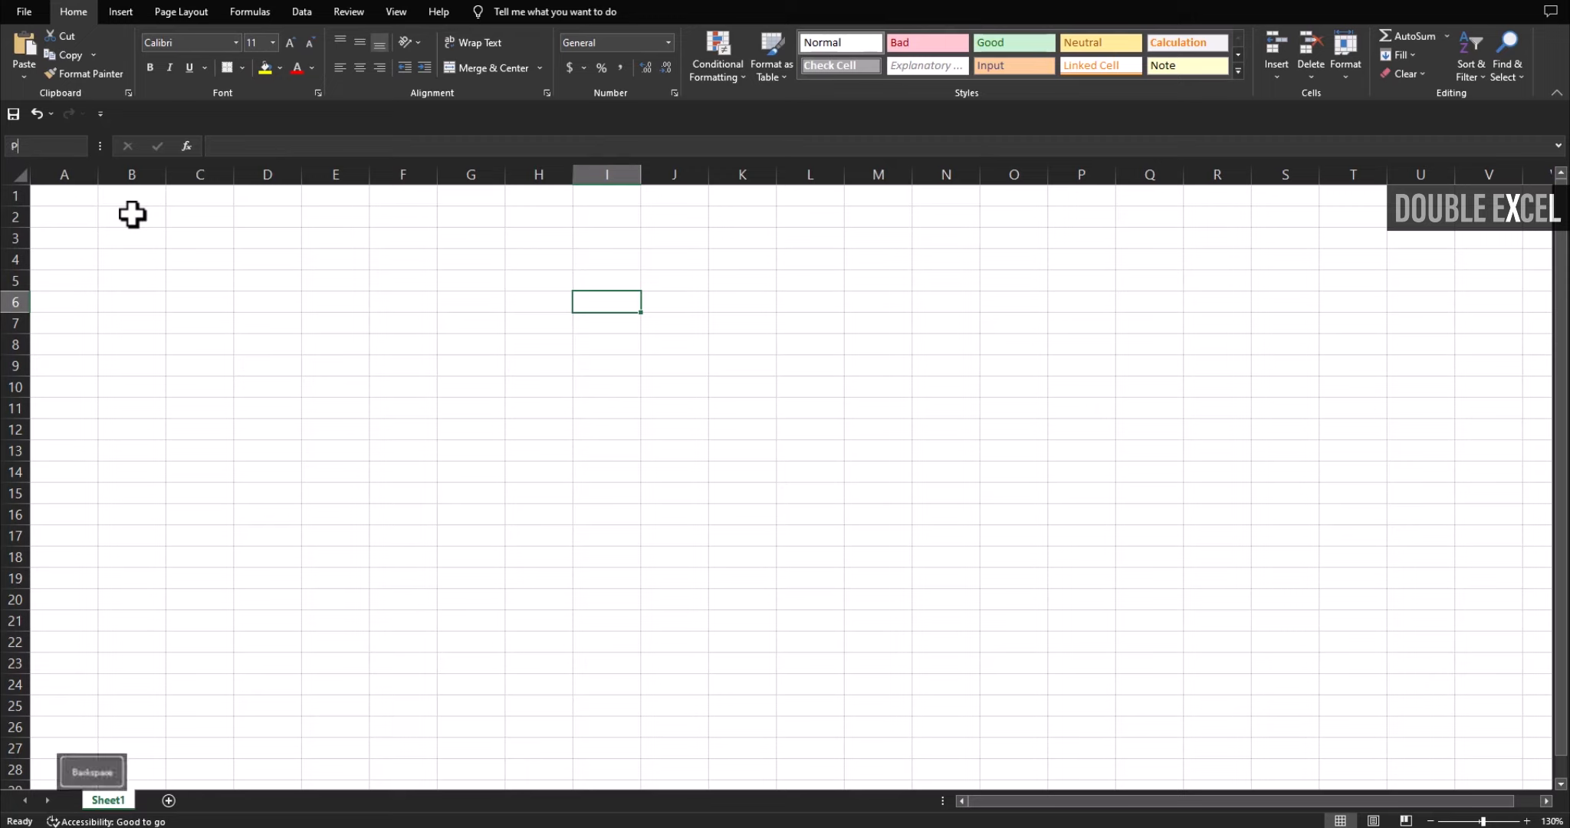
{"action": "type", "text": "P14"}
{"action": "key", "text": "Return"}
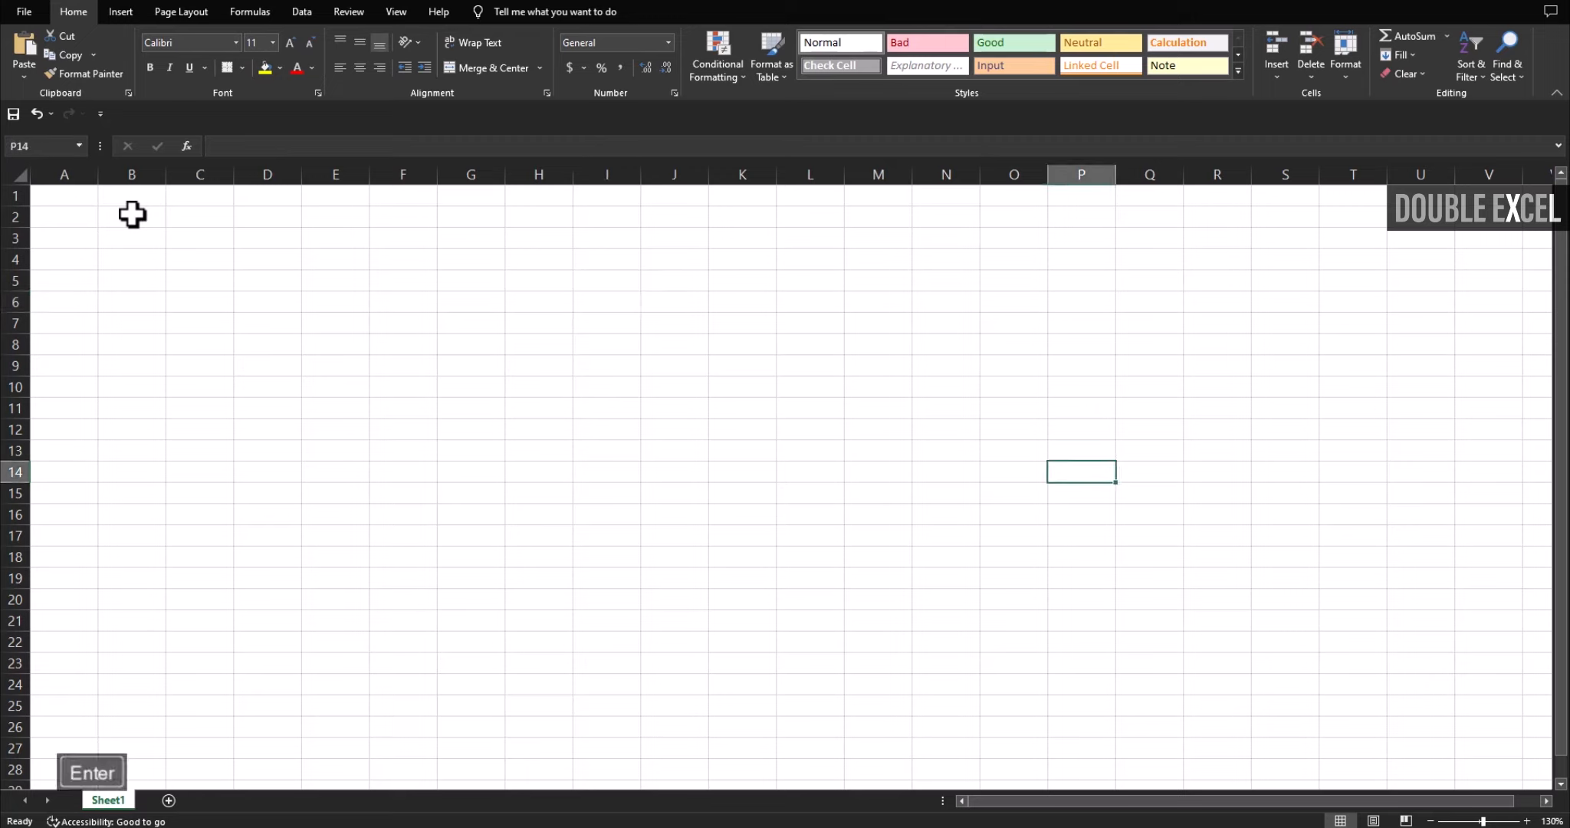
{"action": "left_click", "coordinate": [1073, 458]}
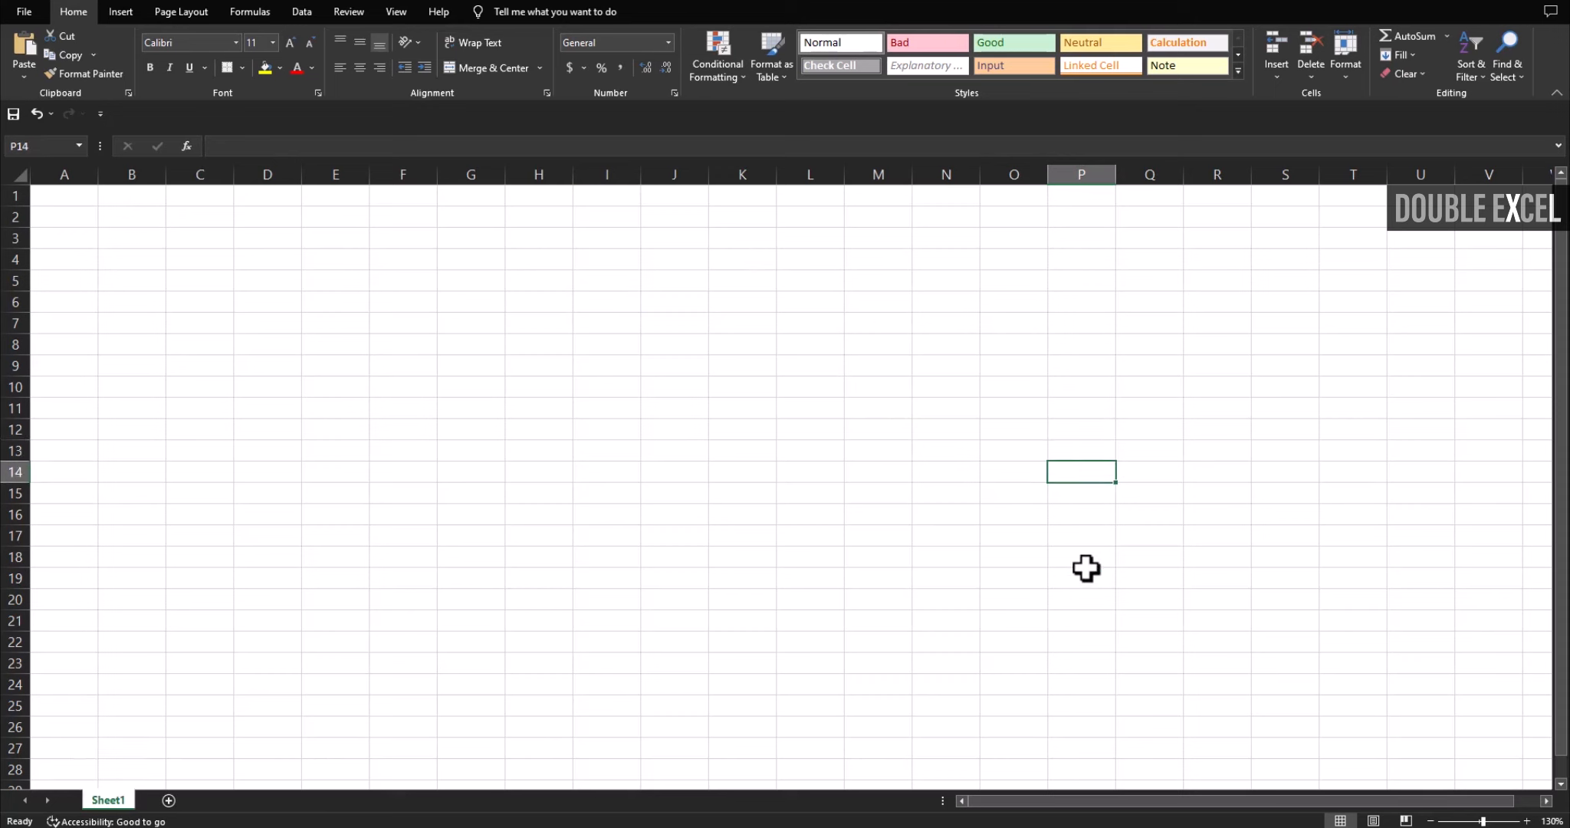
- Select every cell in the worksheet, and reduce the selection to the single cell E15
{"action": "key", "text": "ctrl+a"}
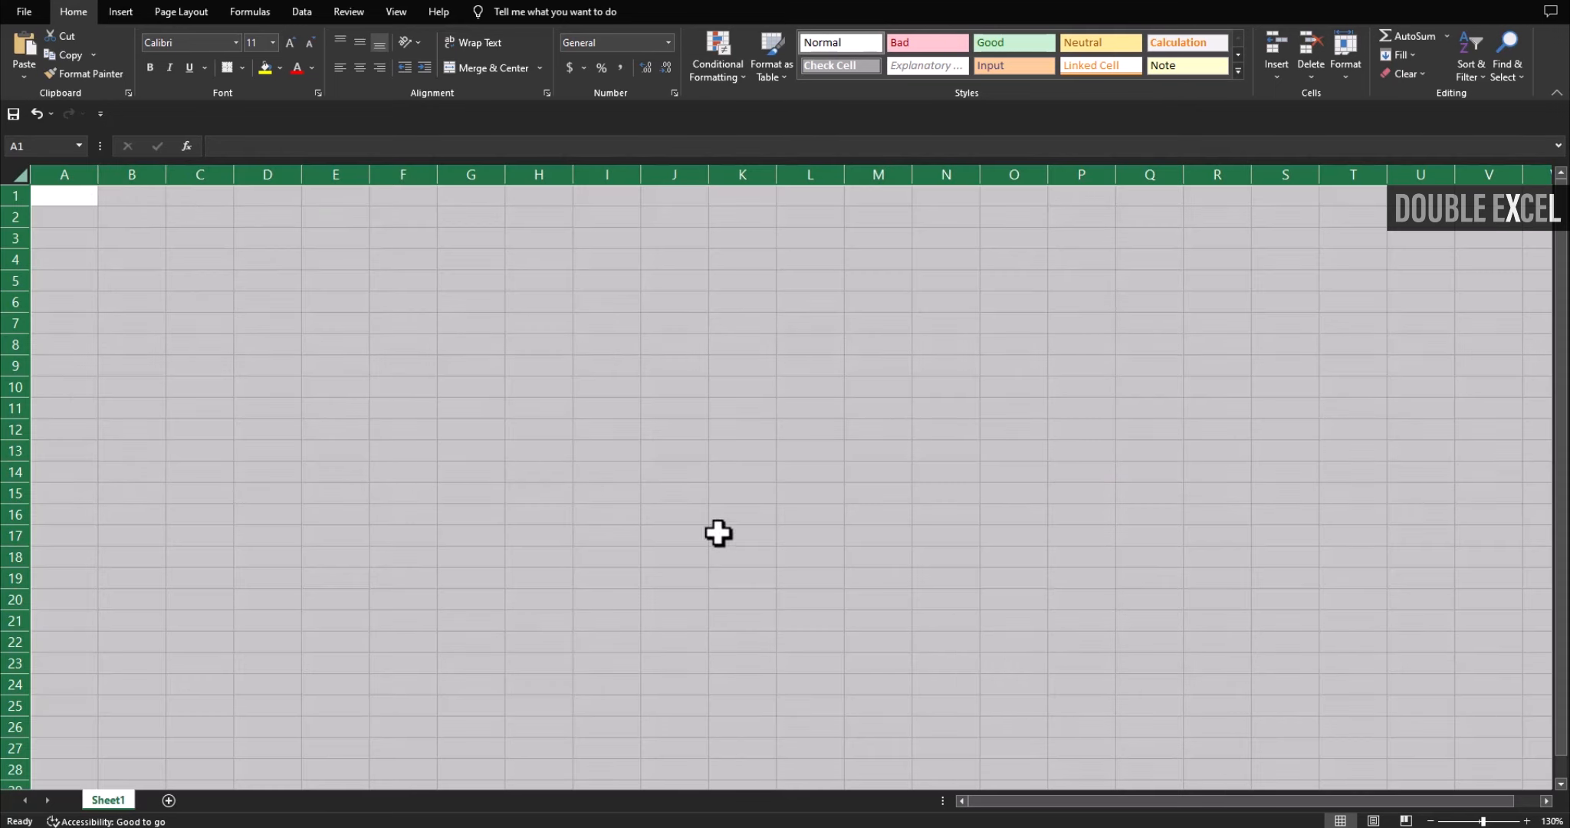
{"action": "left_click", "coordinate": [325, 483]}
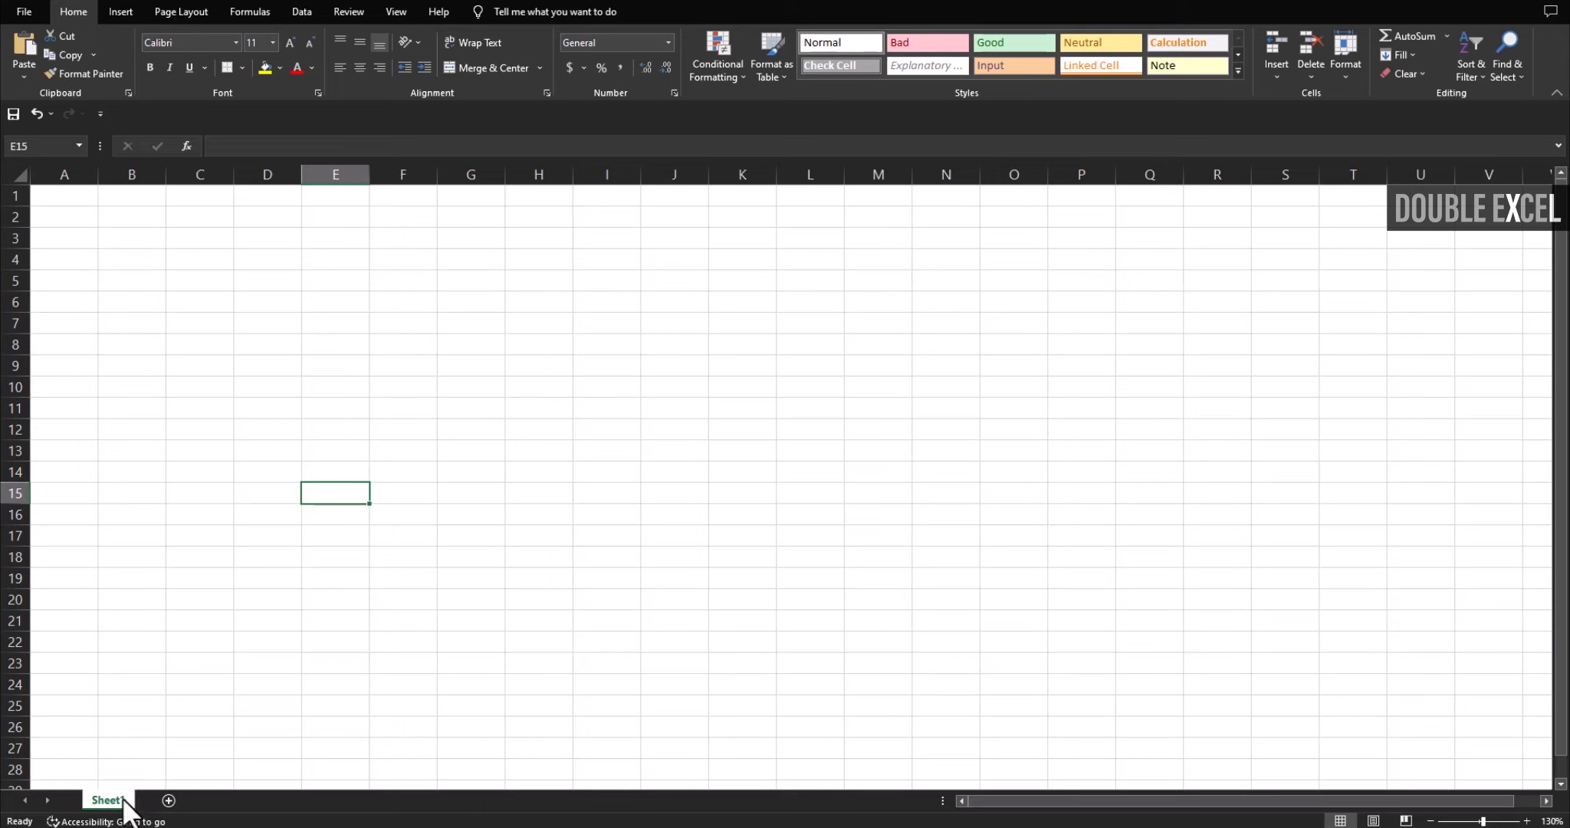
- Select cell D22, and scroll the worksheet horizontally and vertically to try out moving around it
{"action": "left_click", "coordinate": [291, 644]}
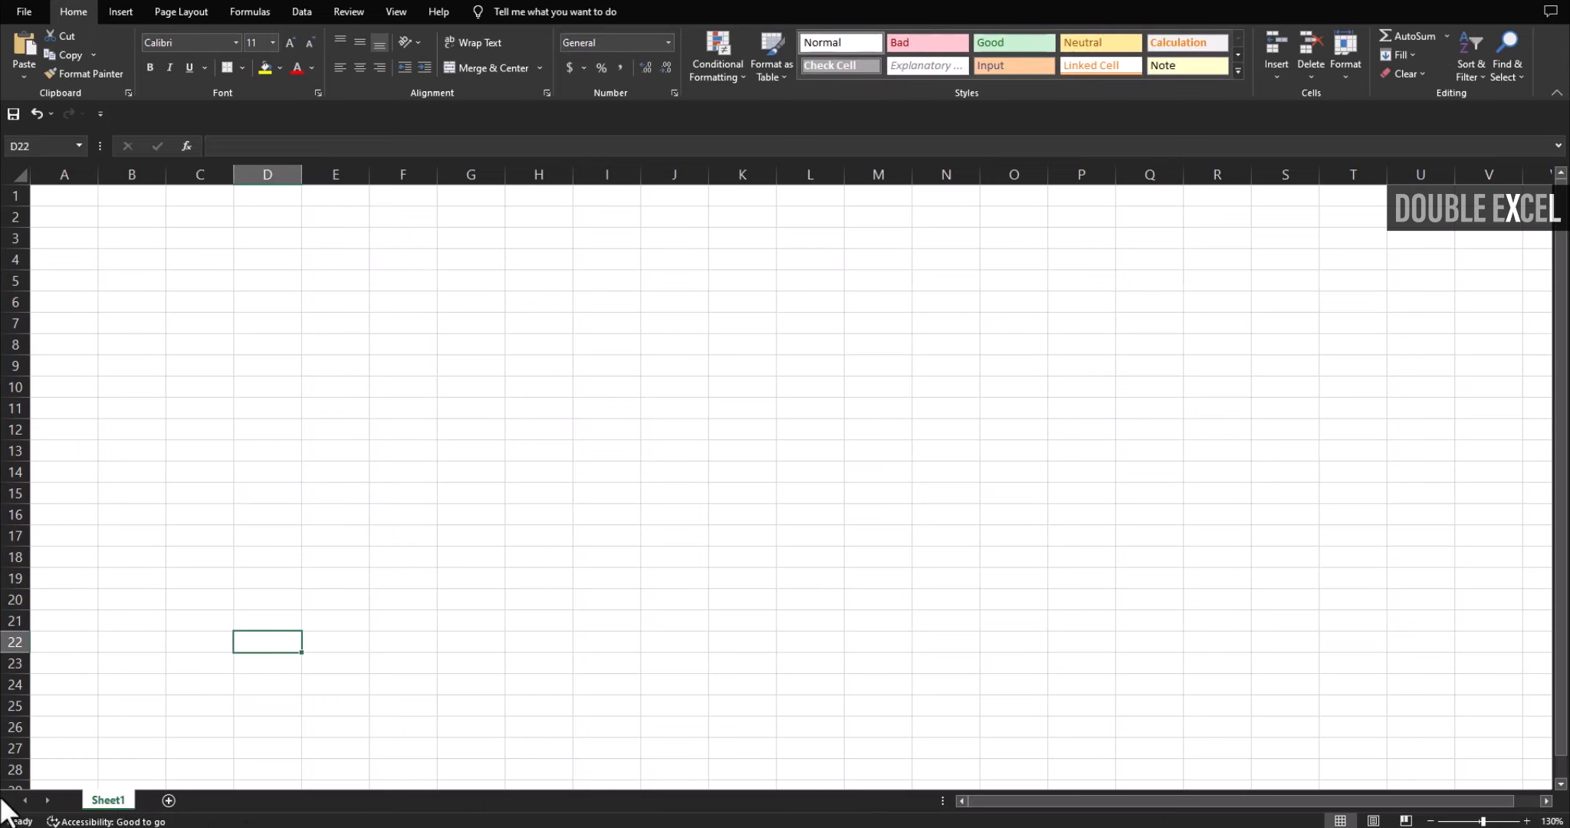
{"action": "left_click_drag", "start_coordinate": [1250, 800], "coordinate": [1219, 813]}
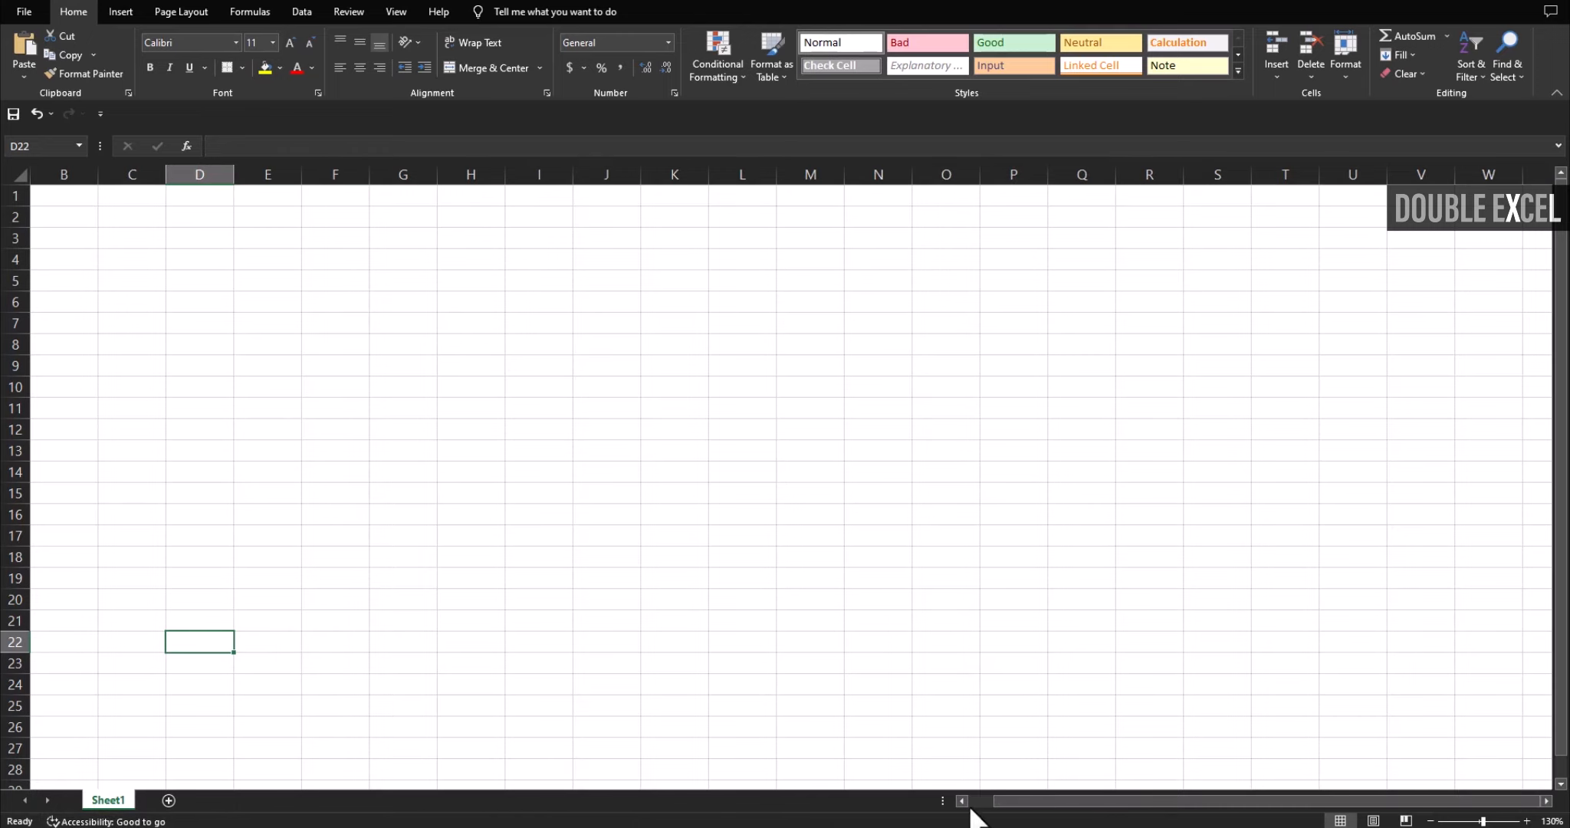
{"action": "left_click_drag", "start_coordinate": [1072, 806], "coordinate": [1037, 805]}
{"action": "mouse_move", "coordinate": [1558, 376]}
{"action": "left_mouse_down"}
{"action": "mouse_move", "coordinate": [1564, 550]}
{"action": "mouse_move", "coordinate": [1564, 364]}
{"action": "left_mouse_up"}
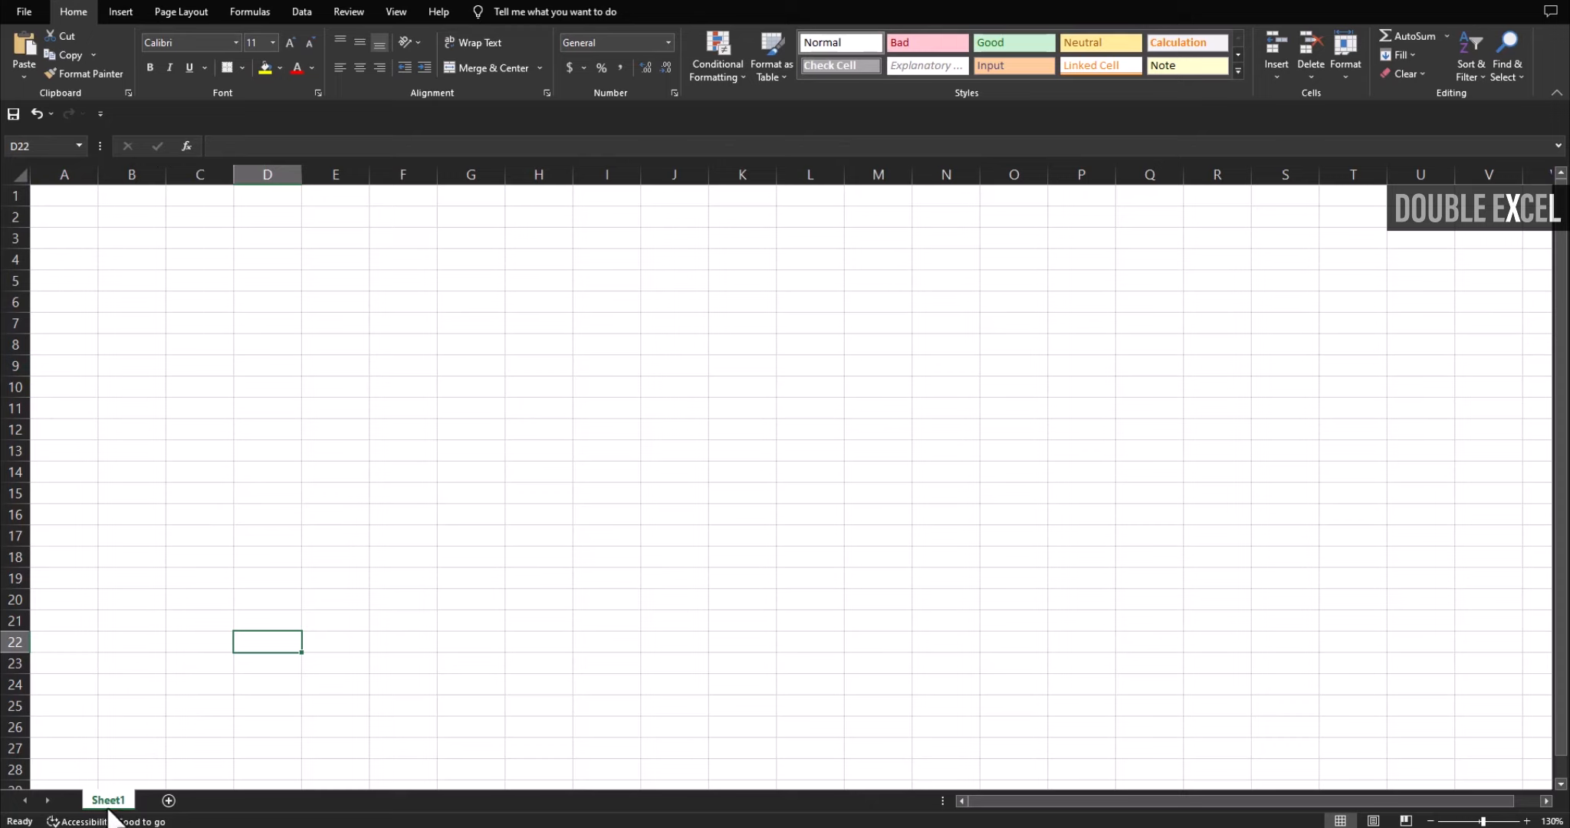
- Rename the worksheet Sheet1 as Practice 01
{"action": "left_click", "coordinate": [130, 728]}
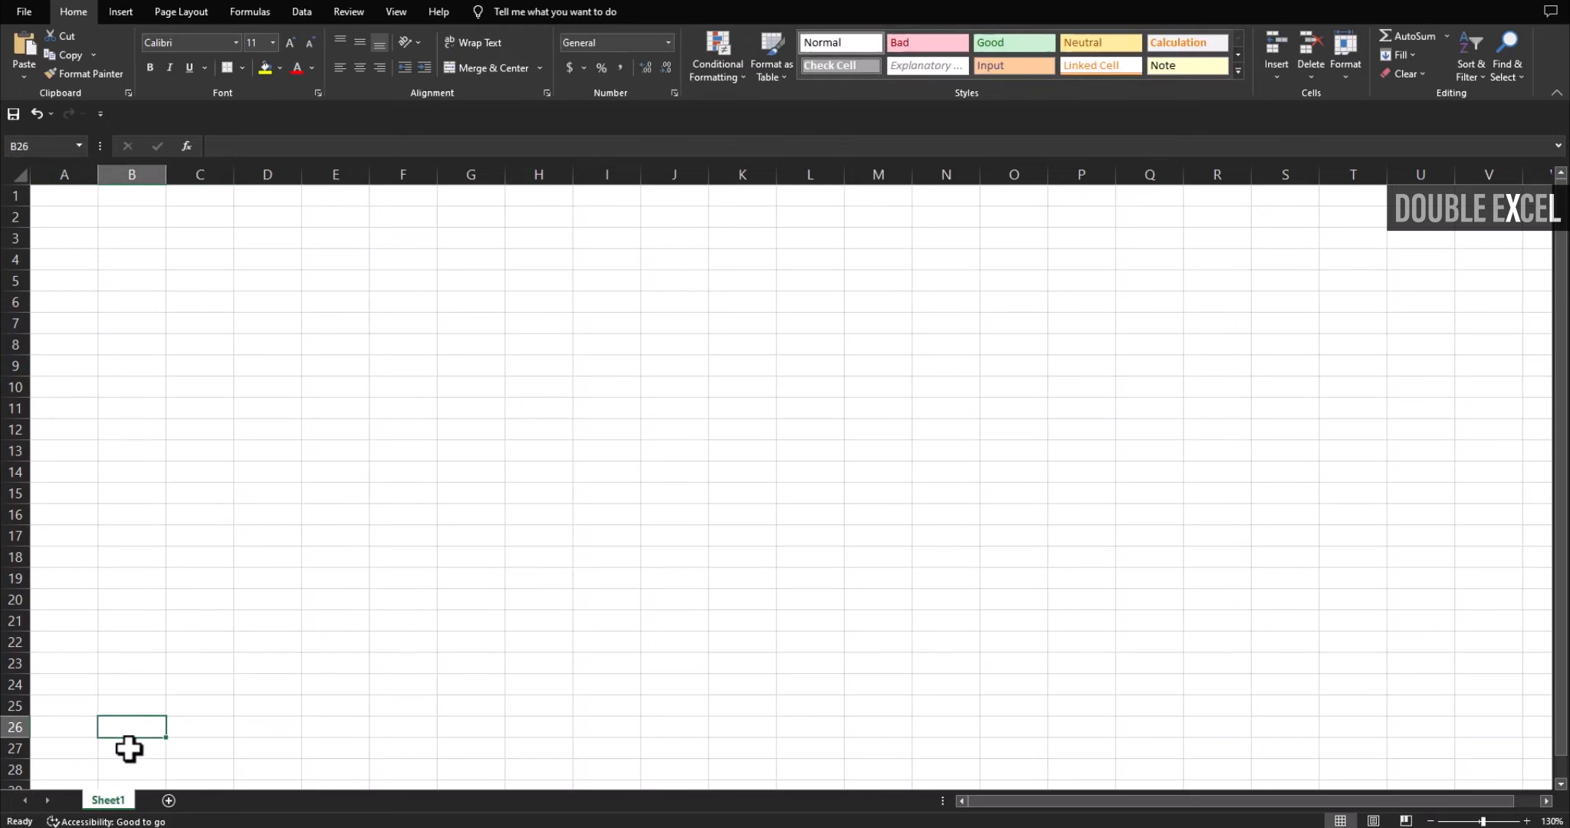
{"action": "double_click", "coordinate": [112, 800]}
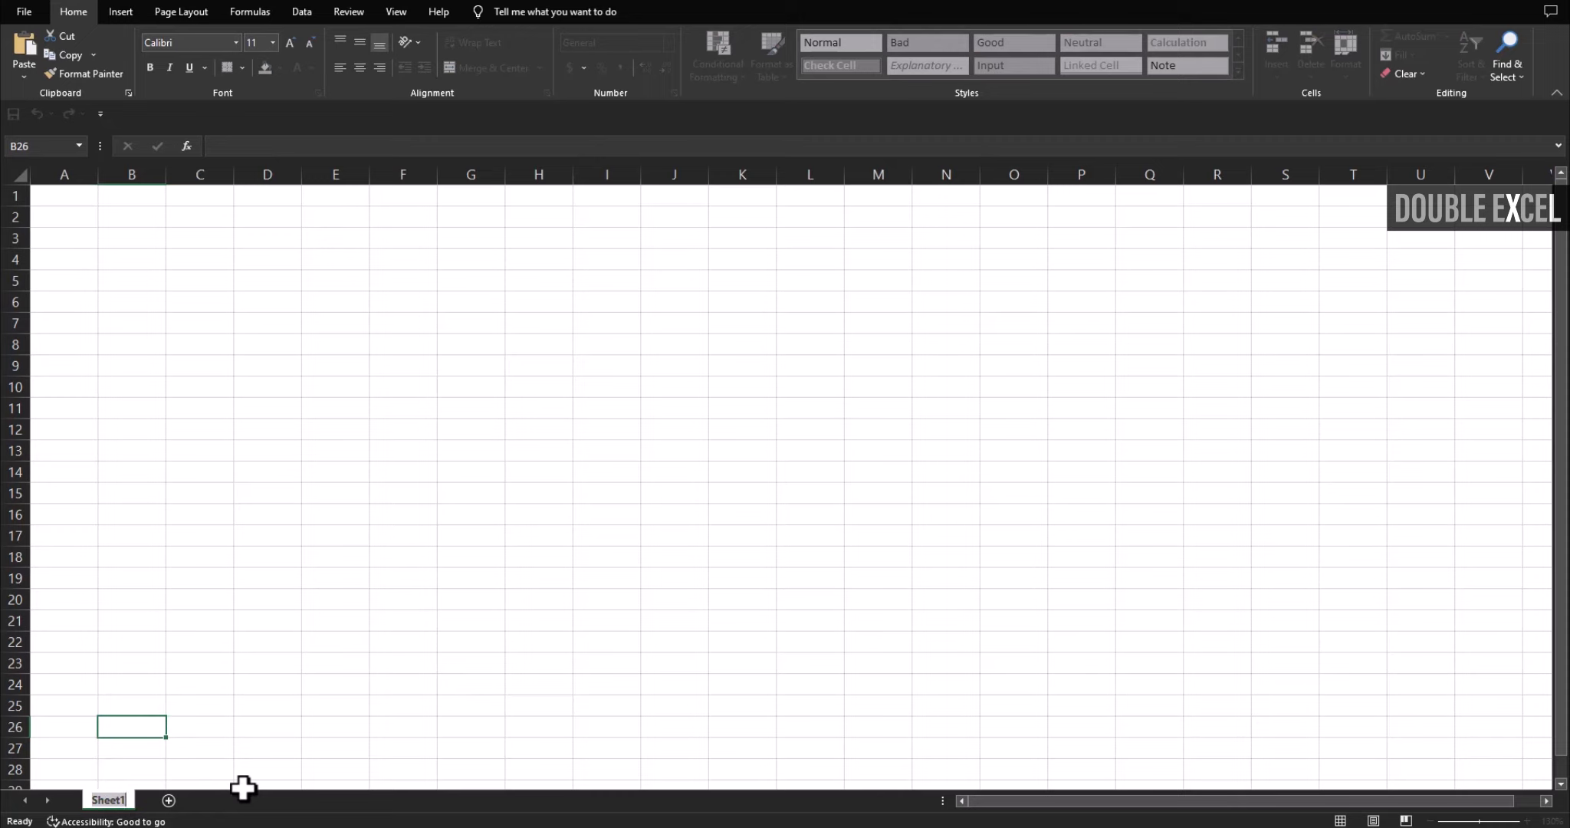
{"action": "type", "text": "W"}
{"action": "key", "text": "BackSpace"}
{"action": "type", "text": "P"}
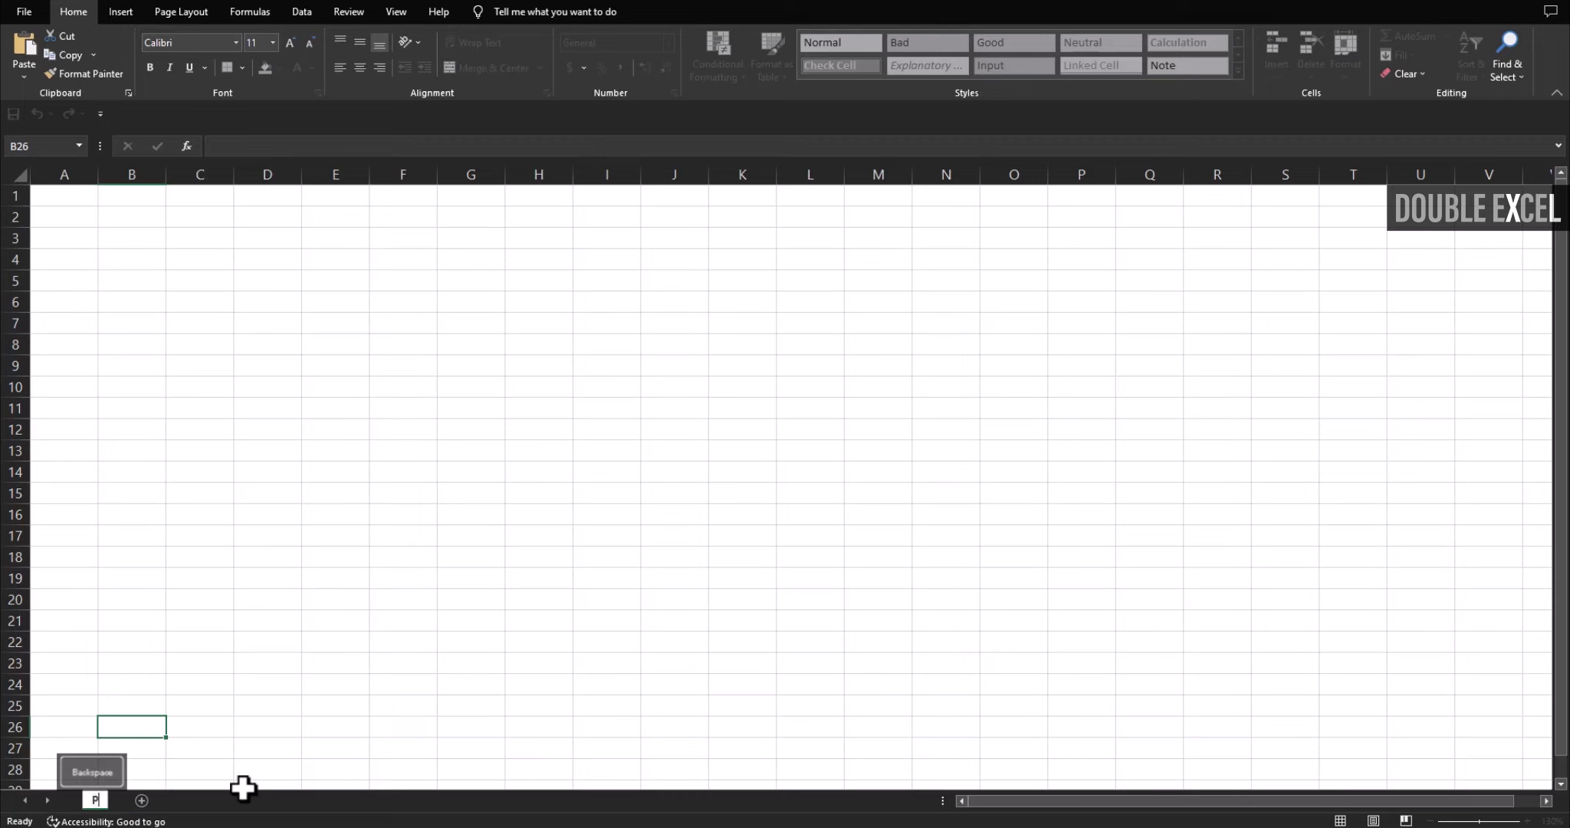
{"action": "type", "text": "ractice 01"}
{"action": "key", "text": "Return"}
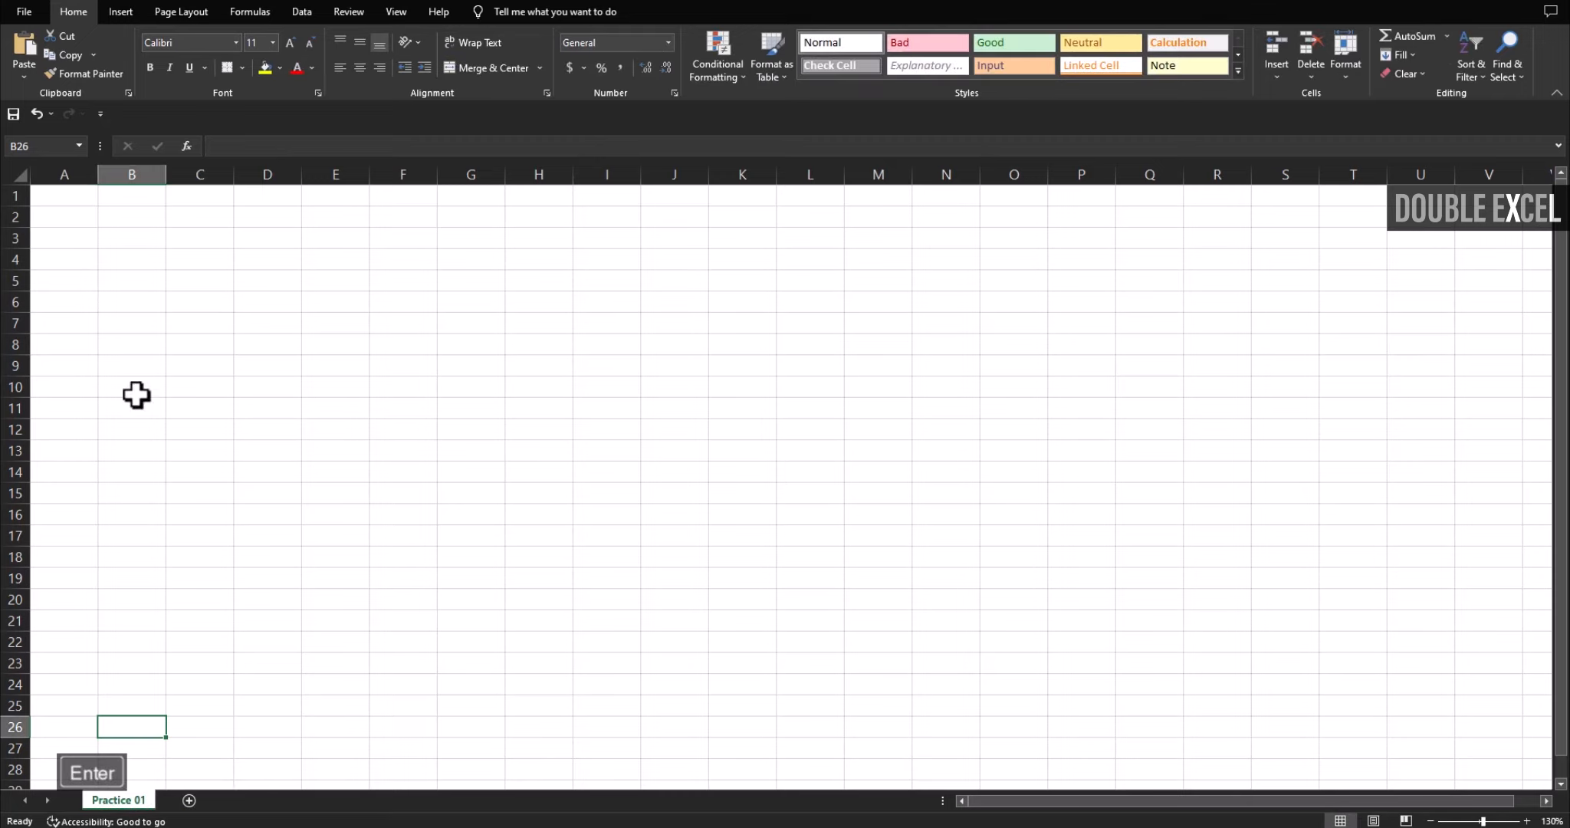
- Add a second worksheet to the workbook and name it Practice 02
{"action": "left_click", "coordinate": [106, 278]}
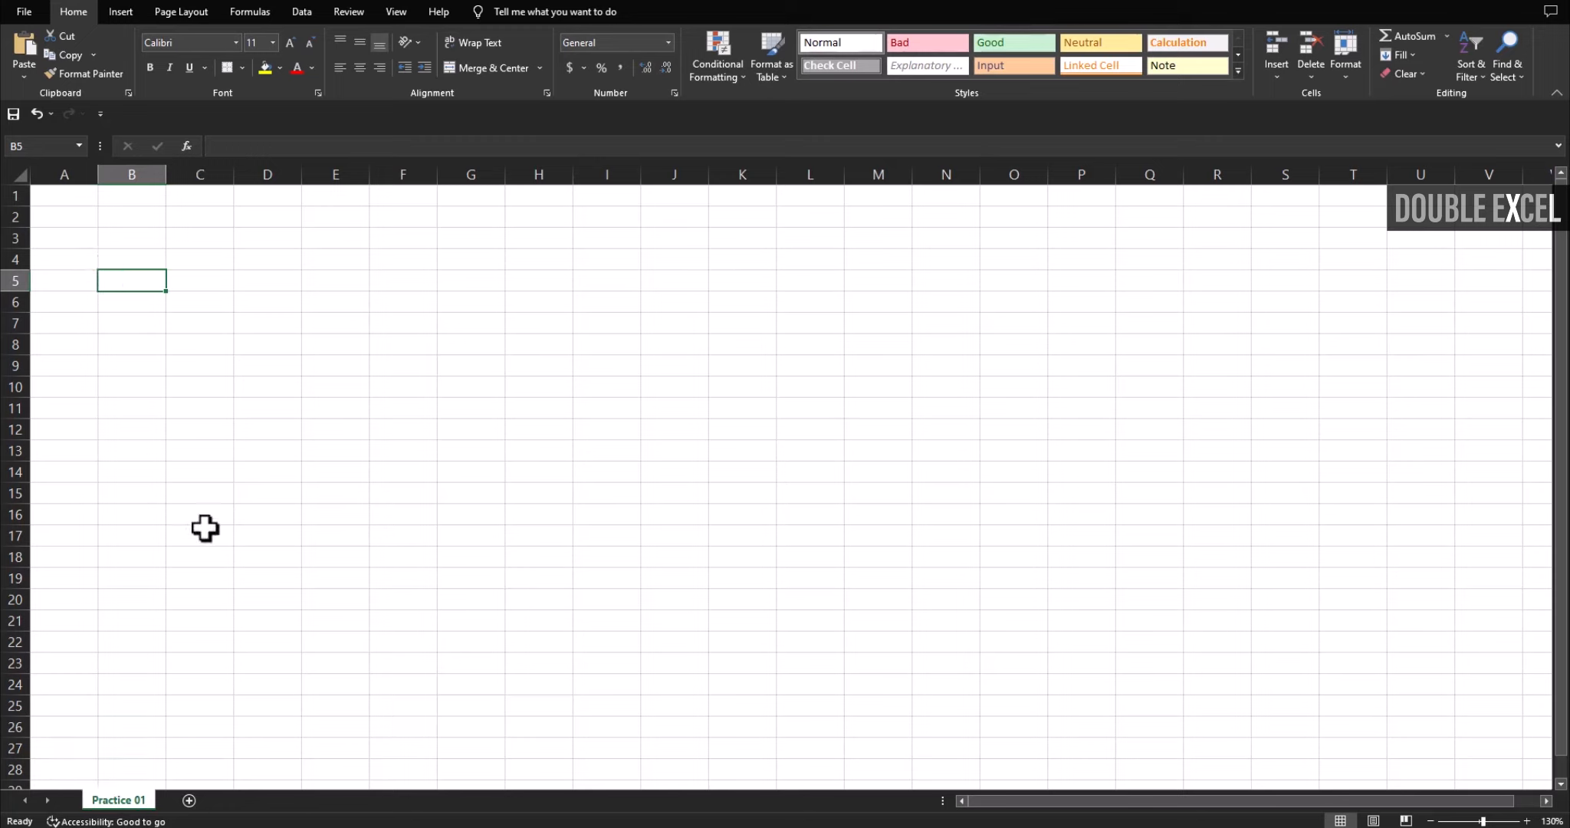
{"action": "left_click", "coordinate": [189, 800]}
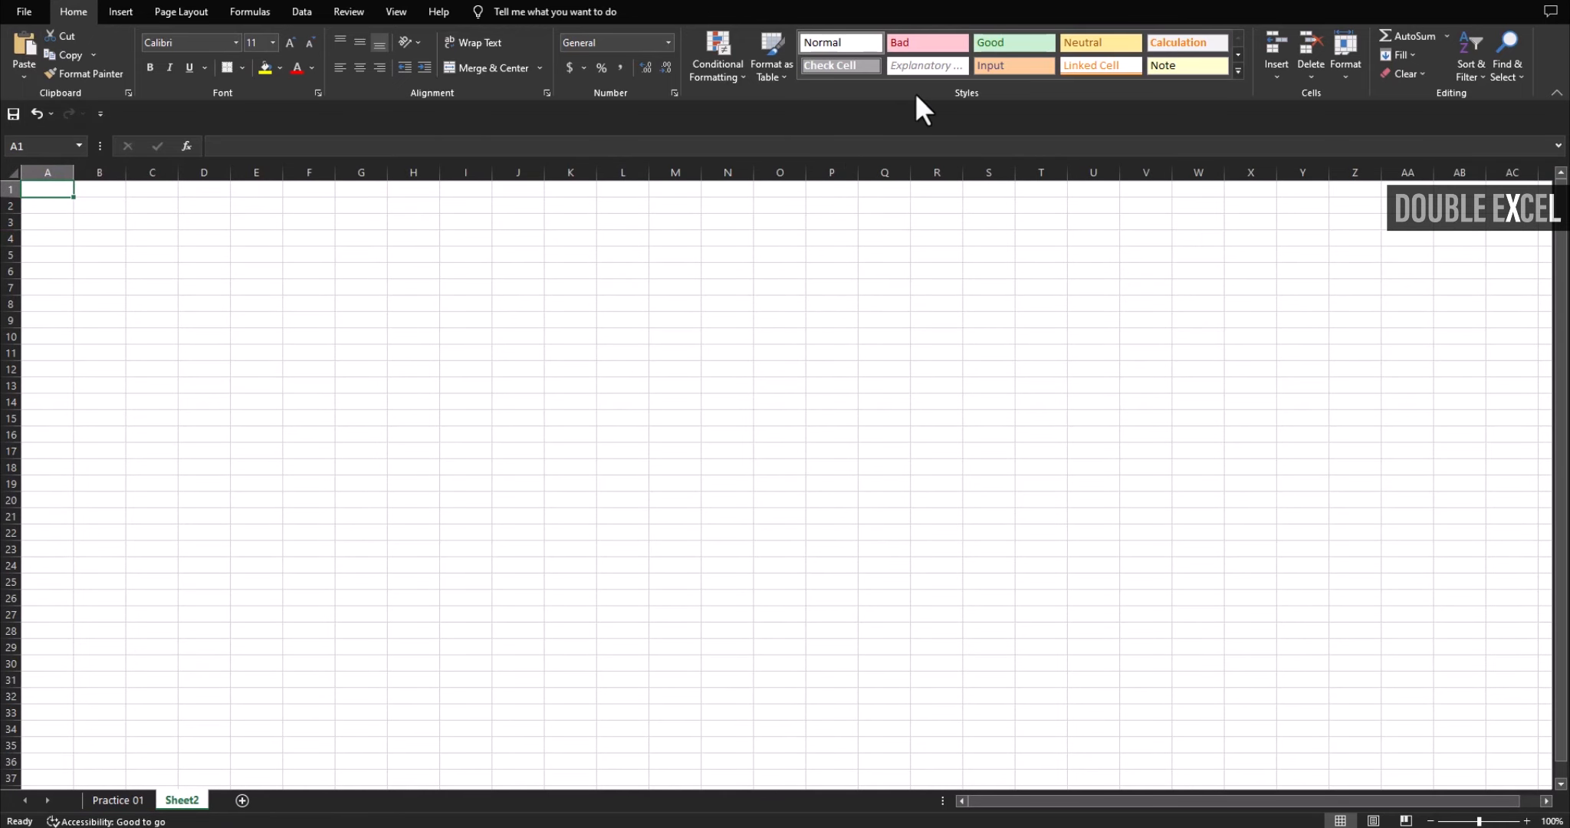
{"action": "double_click", "coordinate": [188, 805]}
{"action": "type", "text": "Prac"}
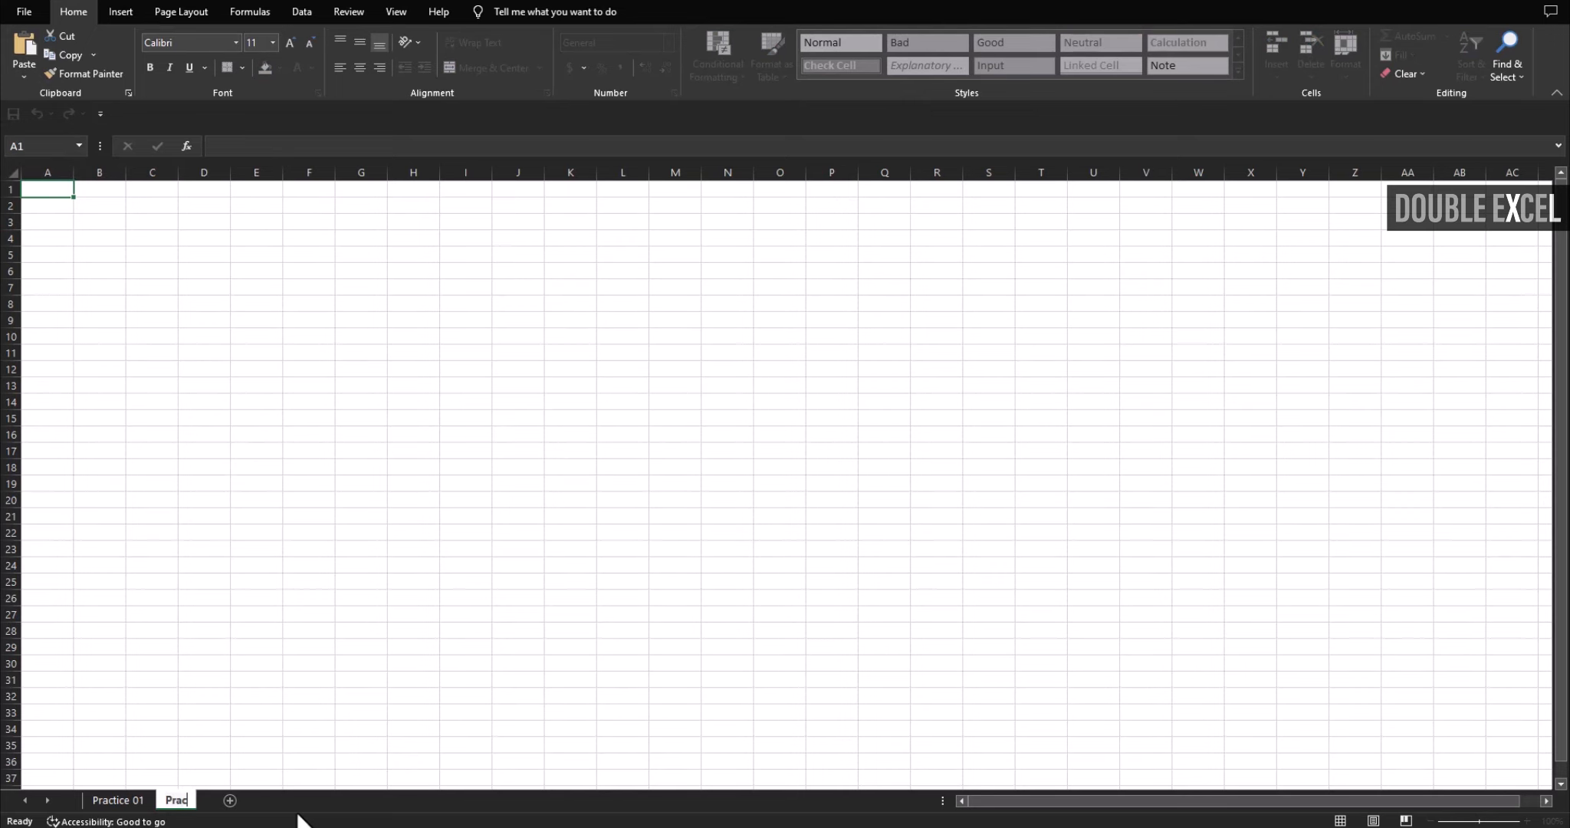
{"action": "type", "text": "tice 02"}
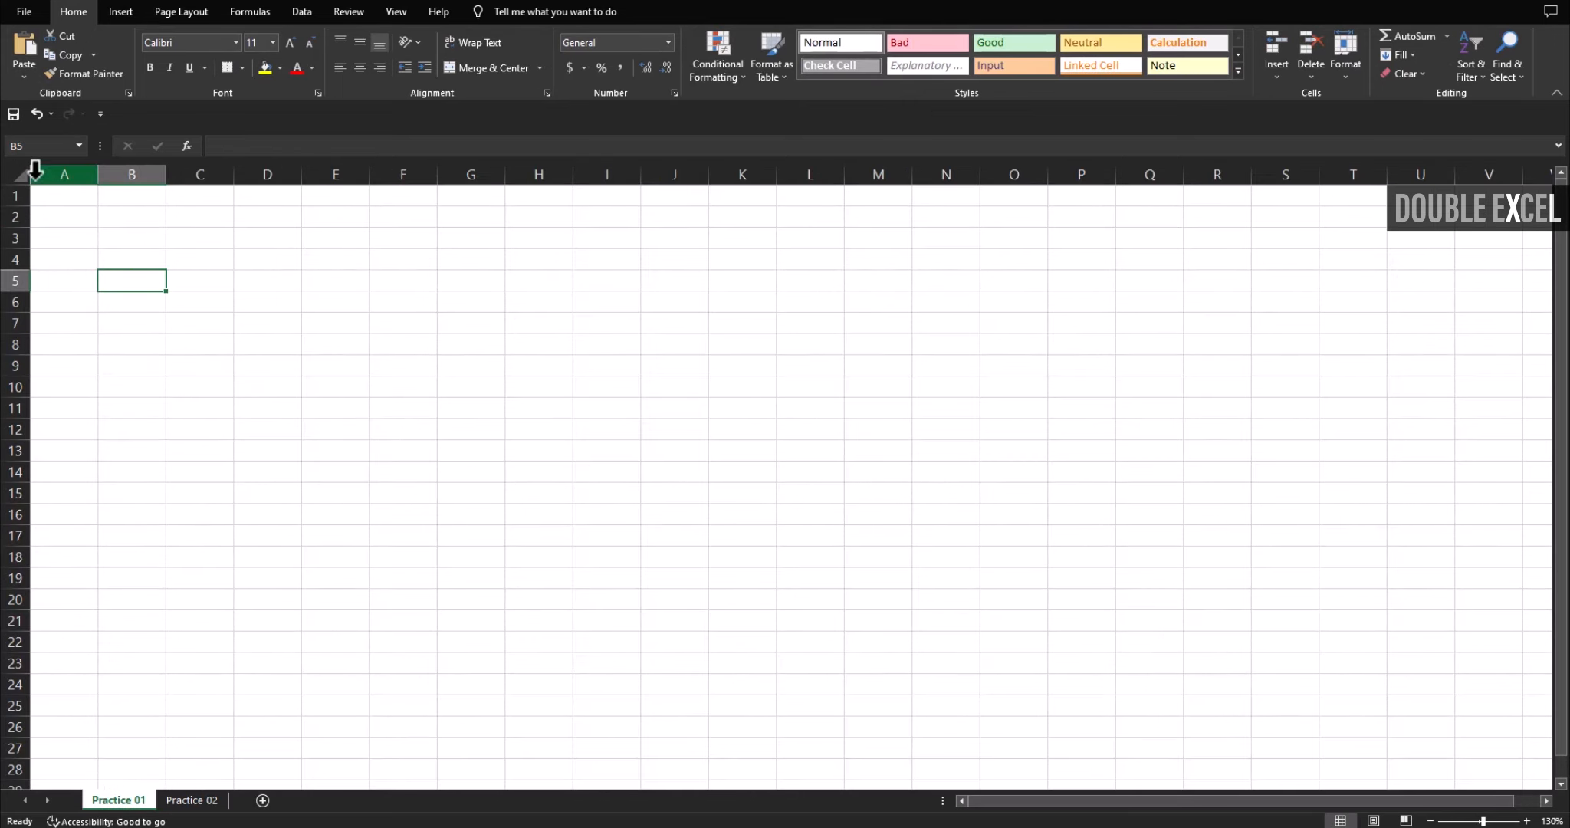
- On the Practice 01 sheet, look through the Insert, Page Layout, Formulas, Data and Review commands, and return to the Home commands
{"action": "left_click", "coordinate": [130, 349]}
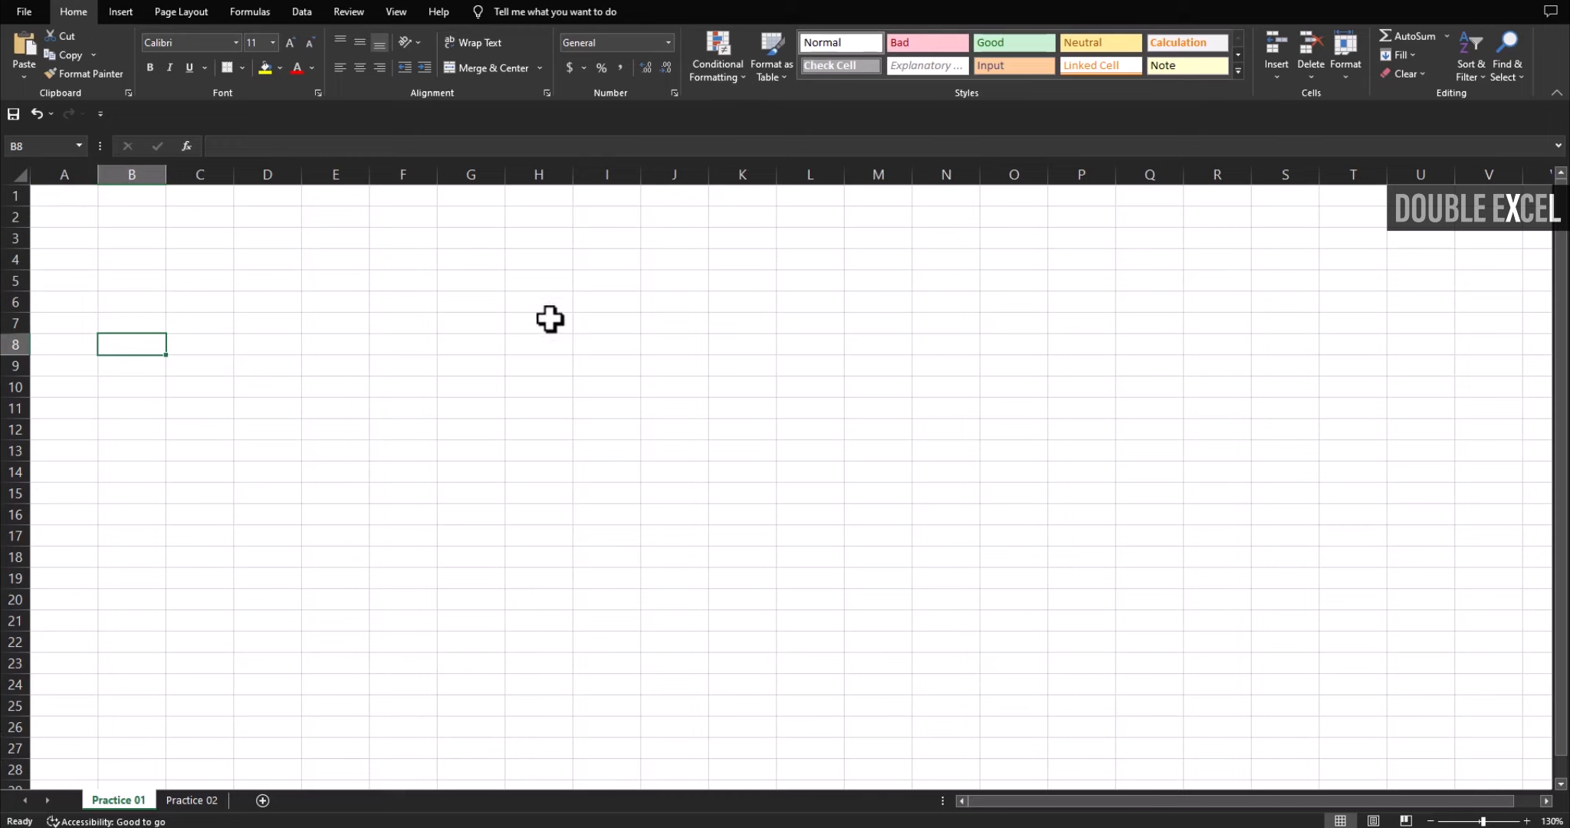
{"action": "left_click", "coordinate": [127, 10]}
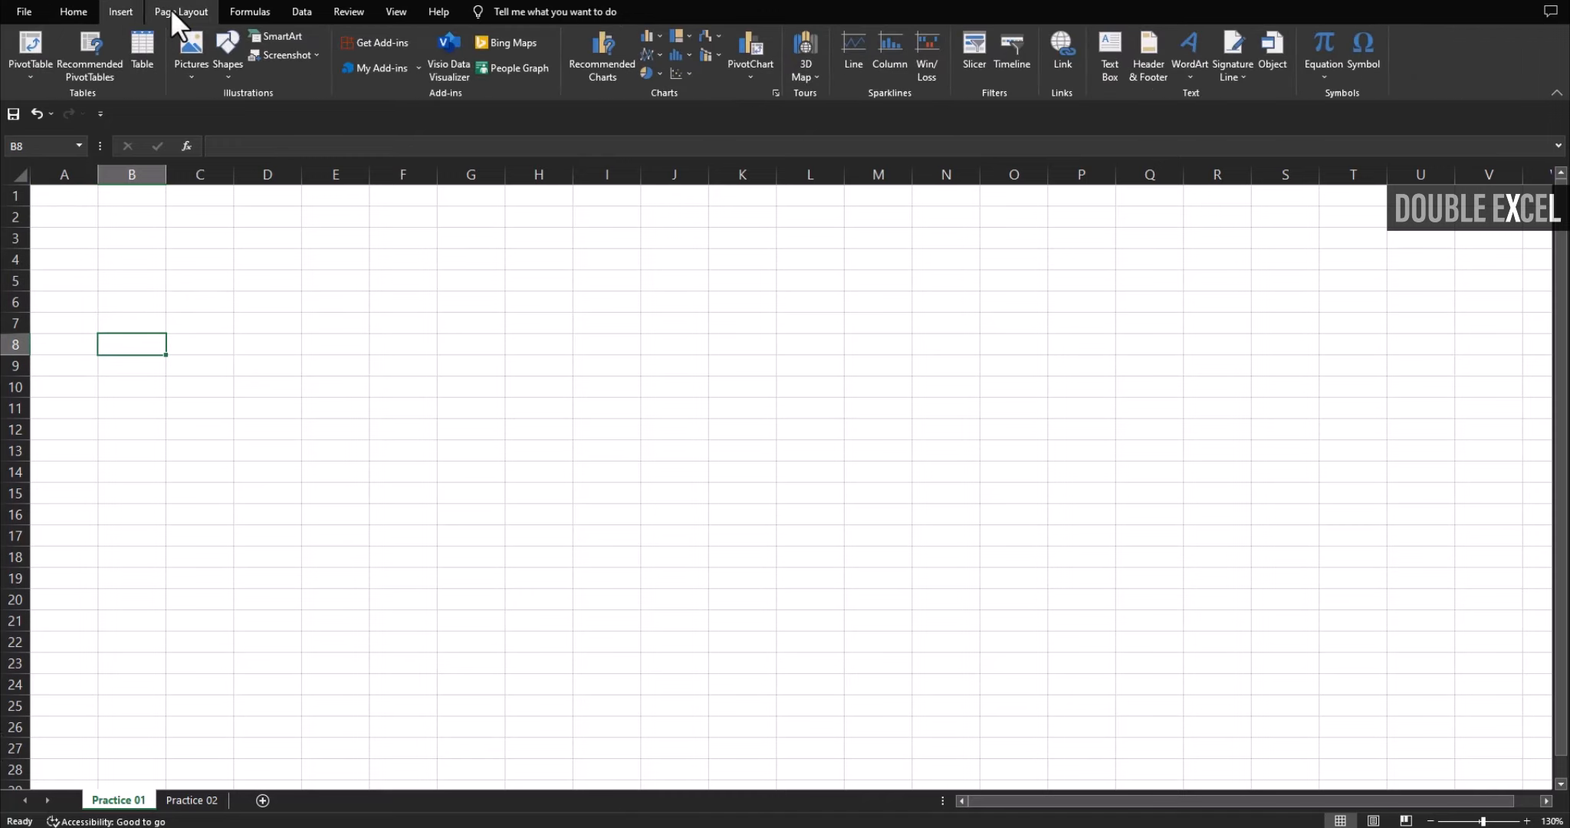
{"action": "left_click", "coordinate": [170, 9]}
{"action": "left_click", "coordinate": [74, 10]}
{"action": "left_click", "coordinate": [119, 10]}
{"action": "left_click", "coordinate": [178, 9]}
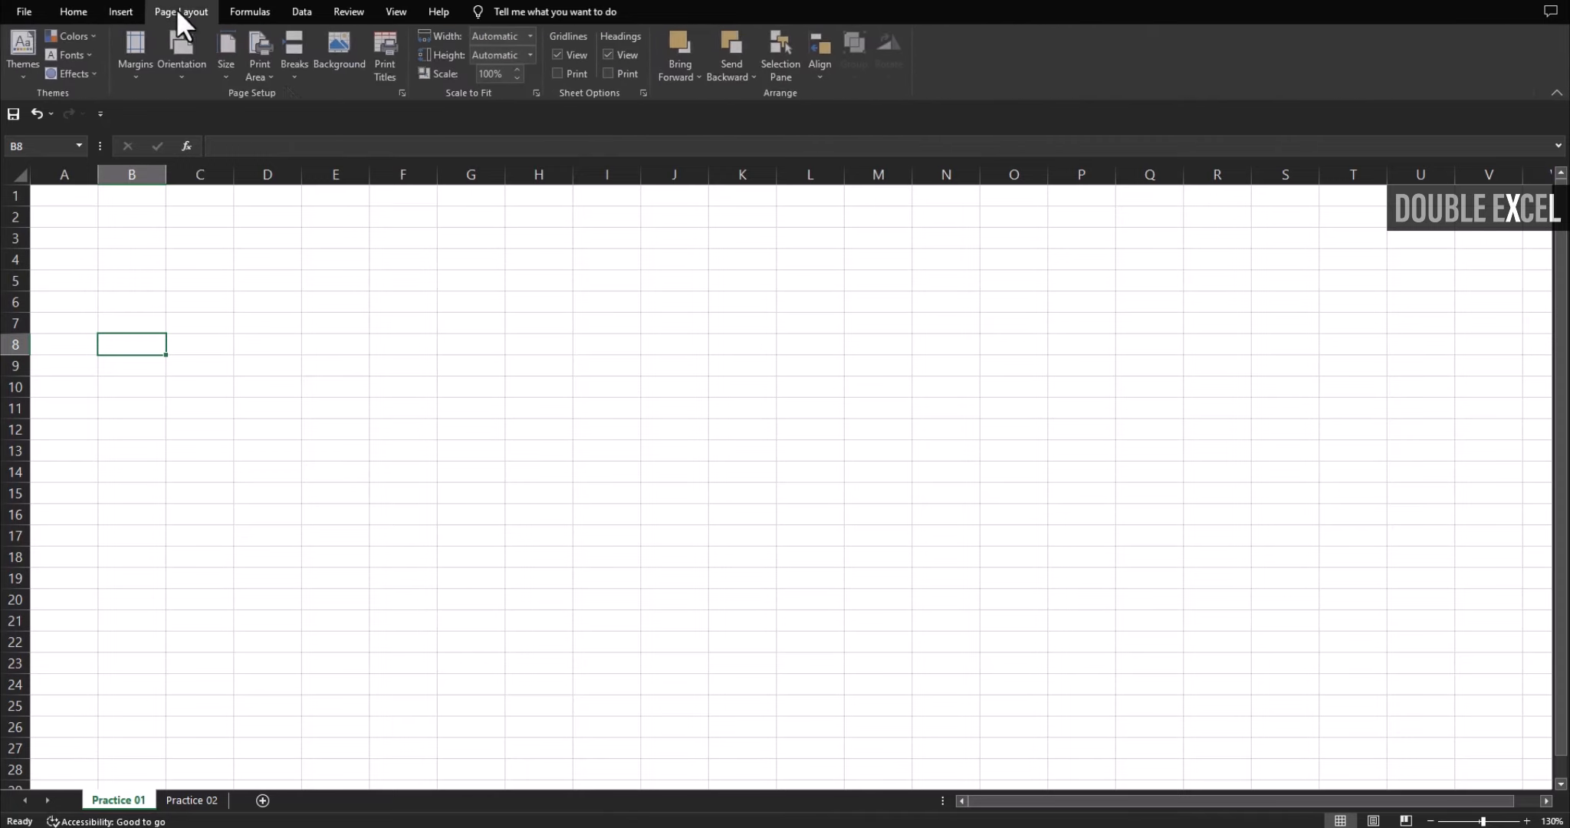
{"action": "left_click", "coordinate": [273, 11]}
{"action": "left_click", "coordinate": [304, 9]}
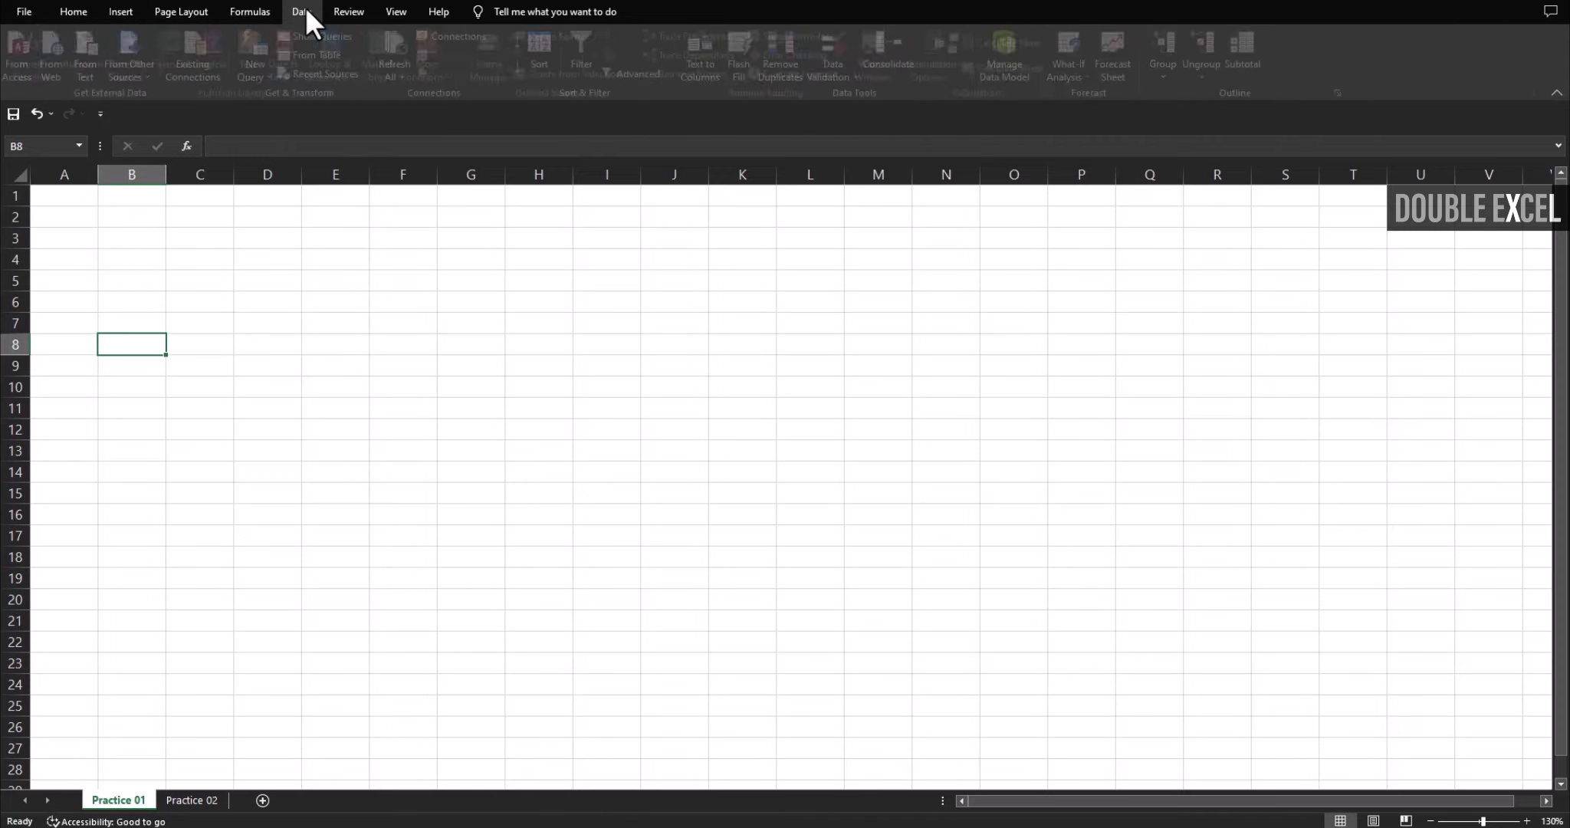
{"action": "left_click", "coordinate": [371, 5]}
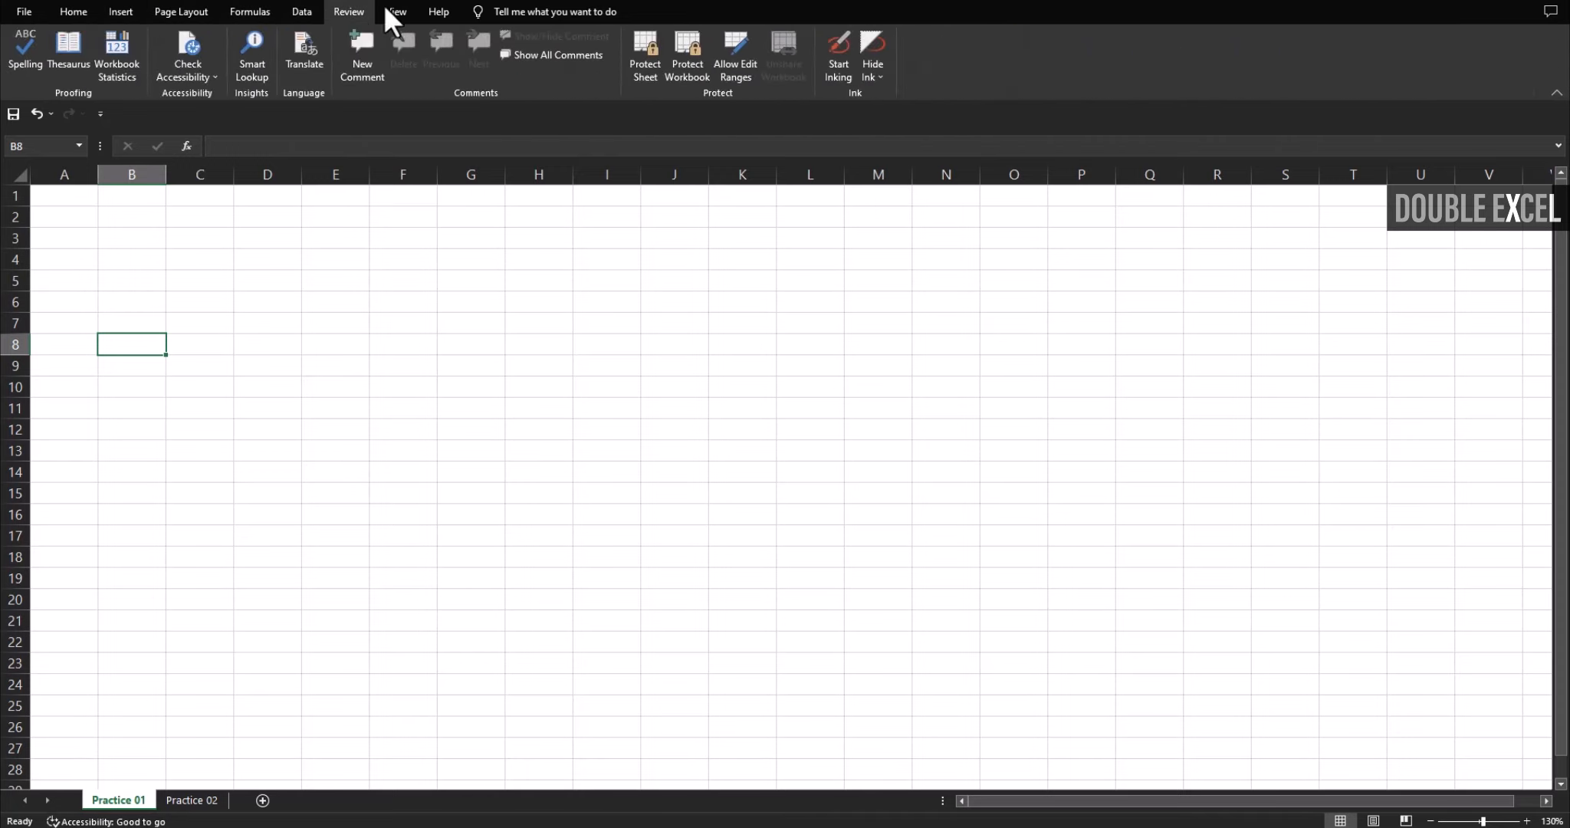
{"action": "left_click", "coordinate": [86, 11]}
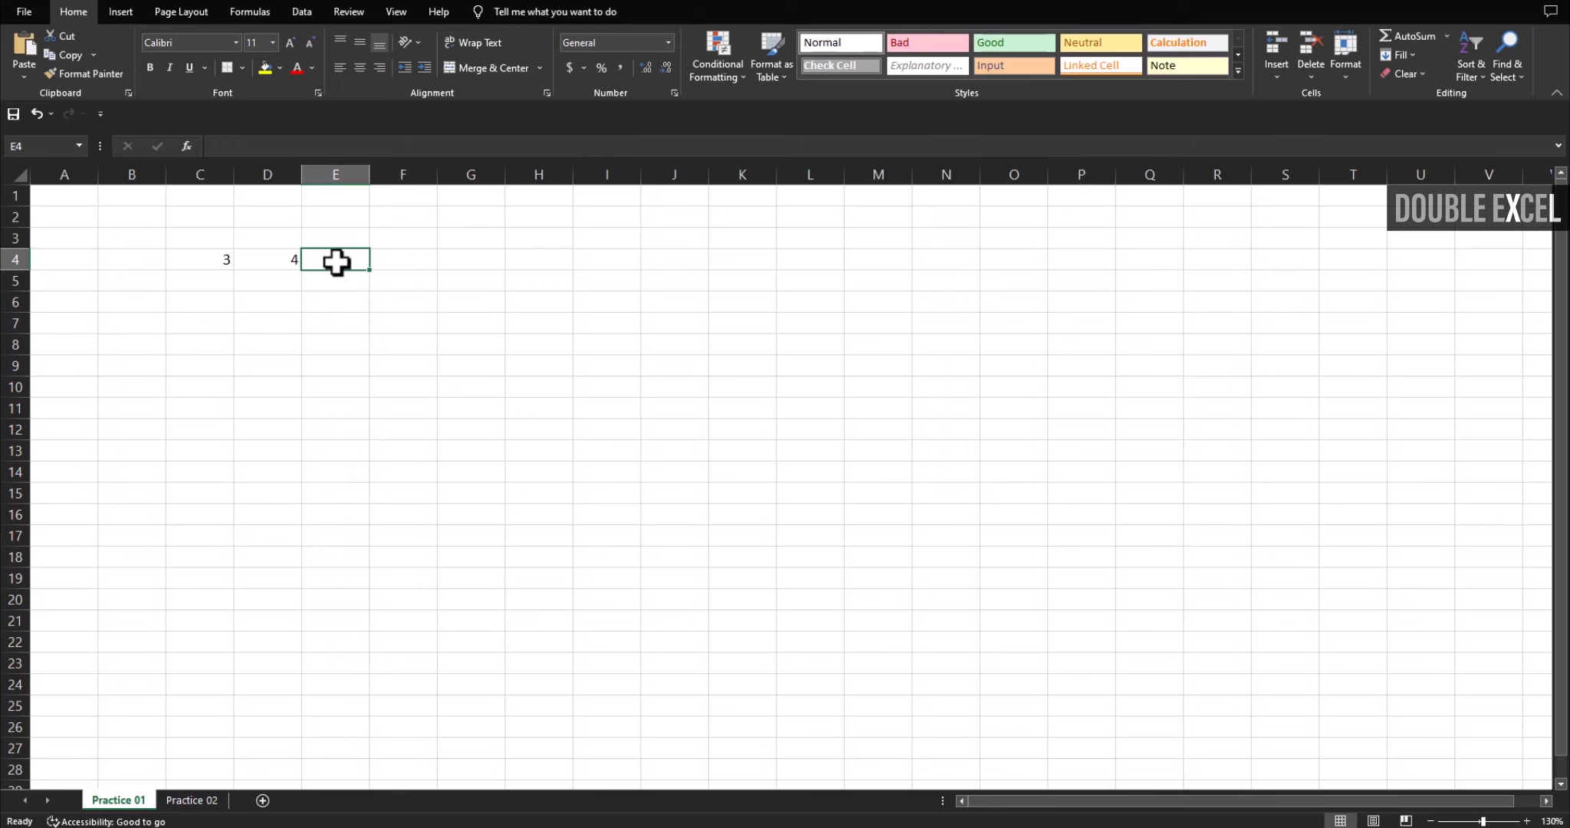
- Enter the formula =C4+D4 in cell E4 to add the two numbers beside it
{"action": "type", "text": "="}
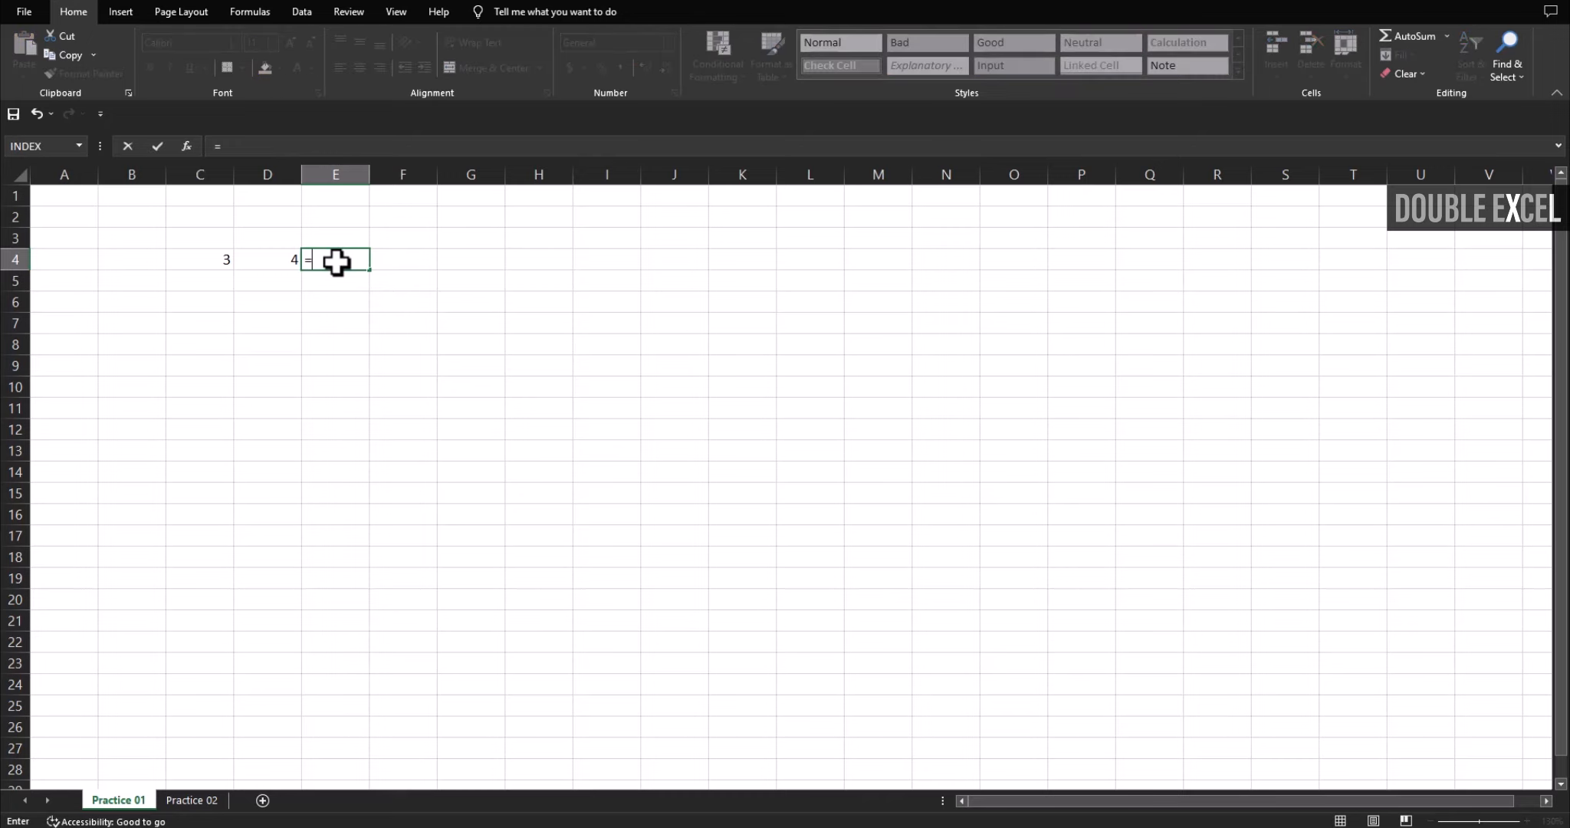
{"action": "left_click", "coordinate": [202, 259]}
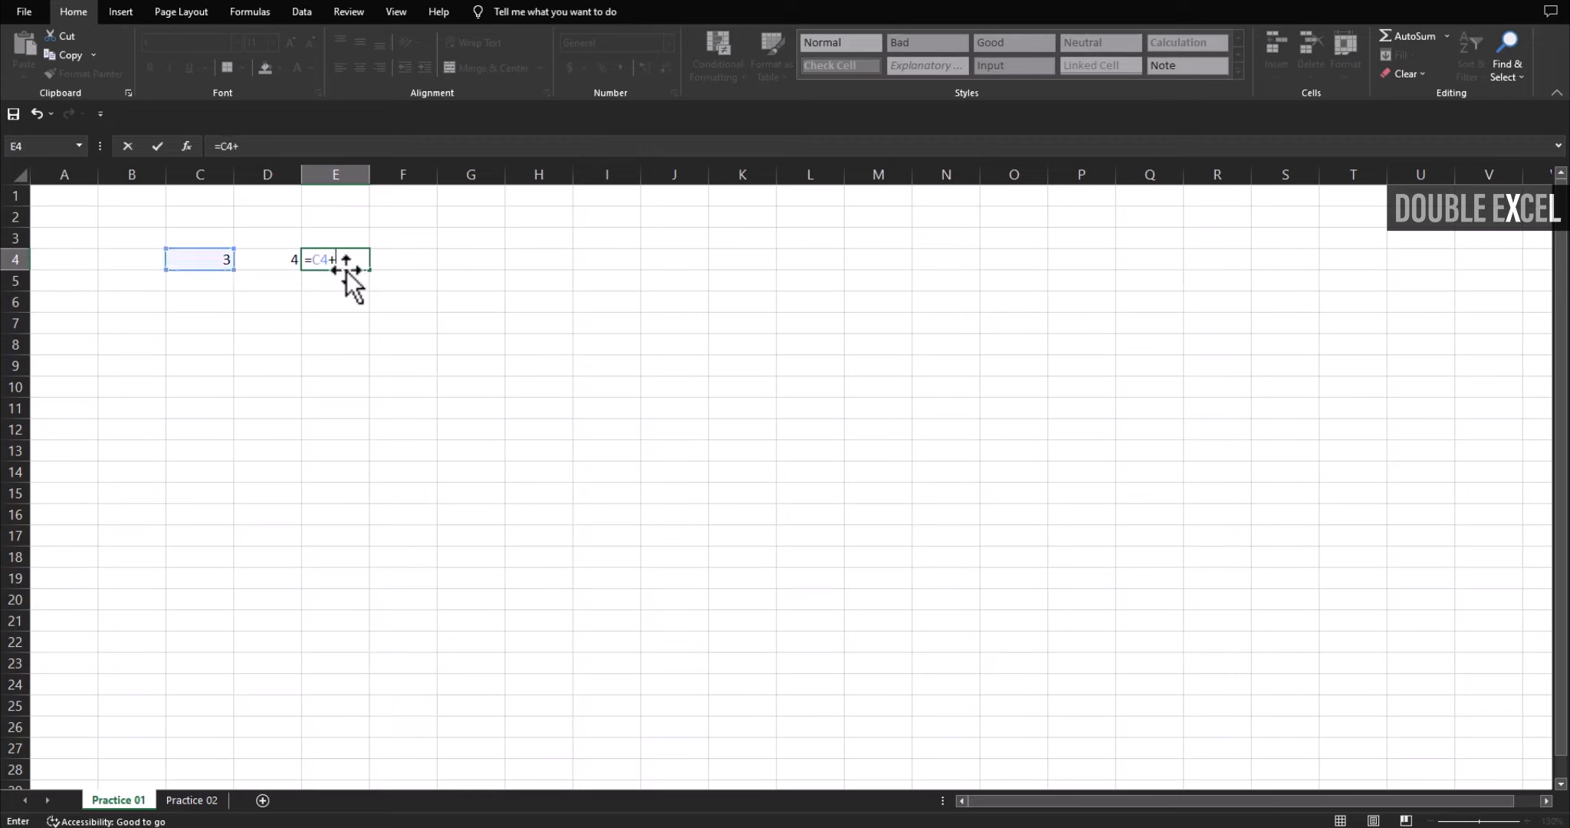
{"action": "left_click", "coordinate": [284, 259]}
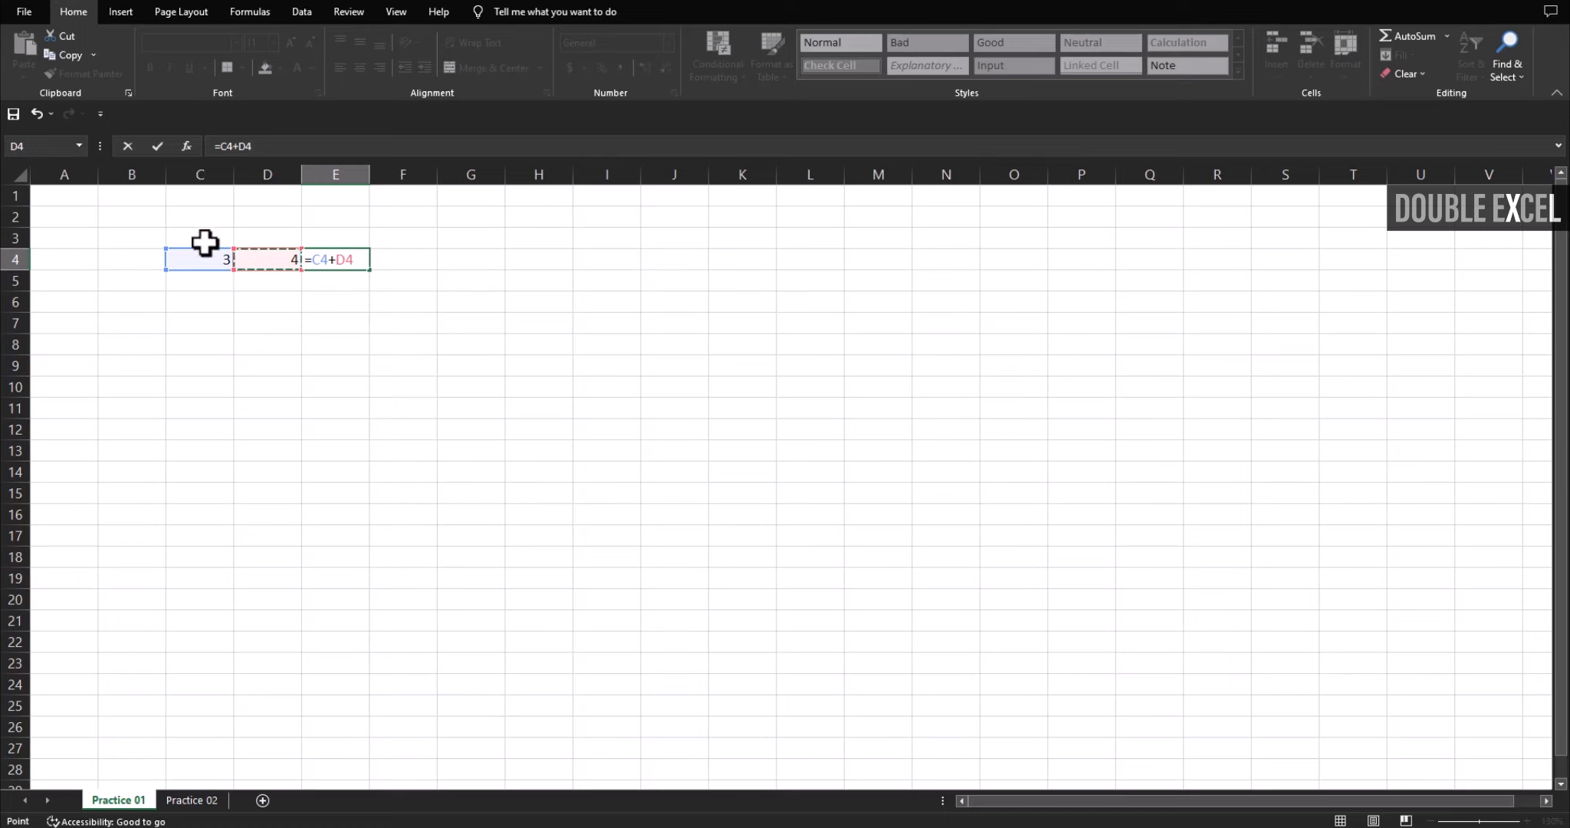
{"action": "key", "text": "Return"}
- Open the formula in cell E4 to inspect its cell references, and close it without editing
{"action": "left_click", "coordinate": [335, 259]}
{"action": "left_click", "coordinate": [256, 146]}
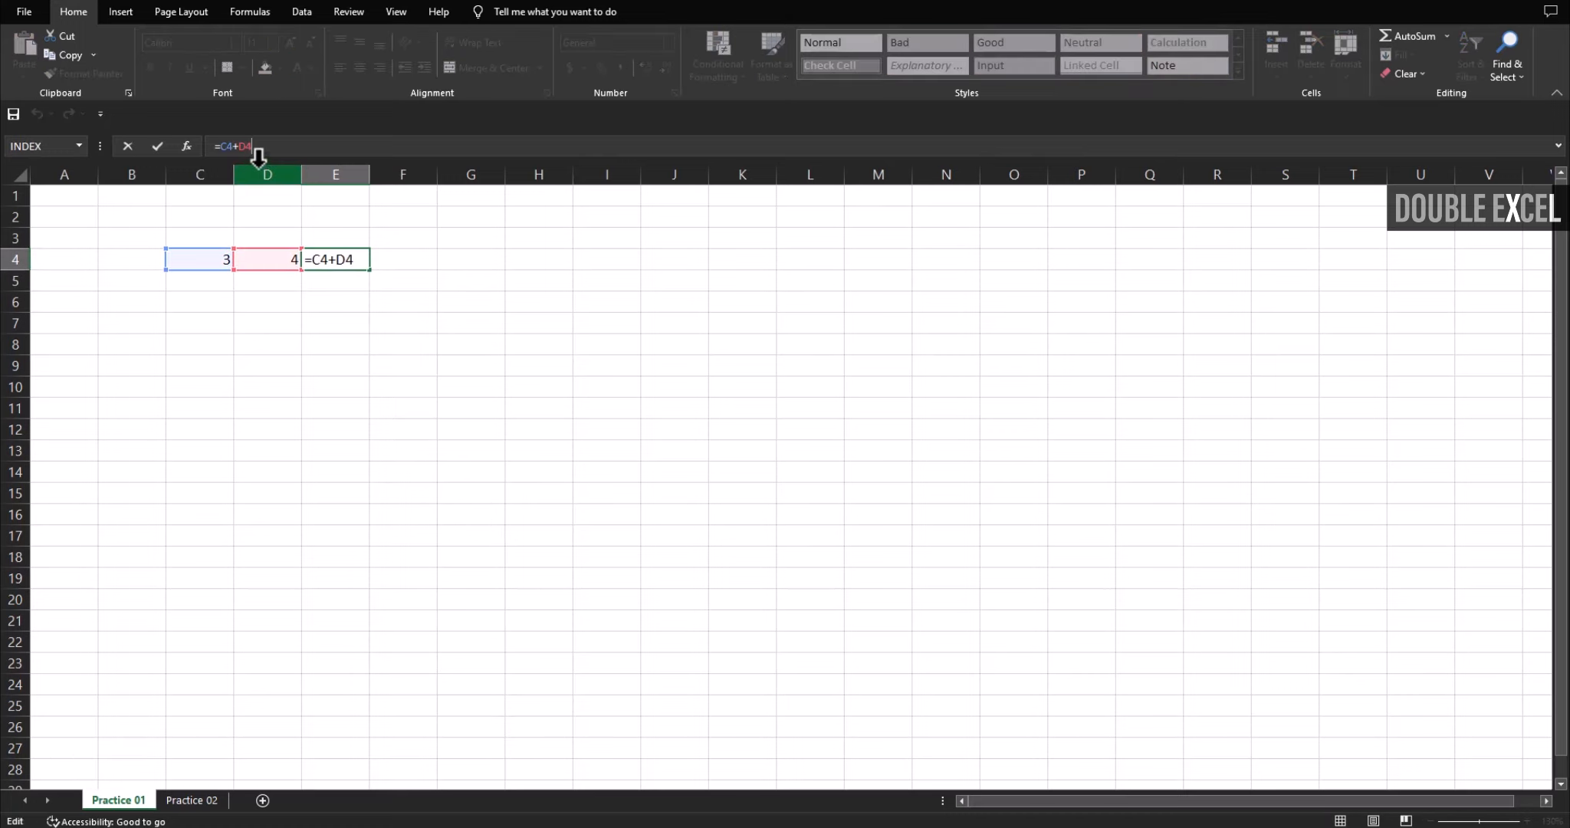
{"action": "key", "text": "Return"}
- Enter the function =SUM(C4:D4) in cell F4 and reselect that cell
{"action": "left_click", "coordinate": [399, 263]}
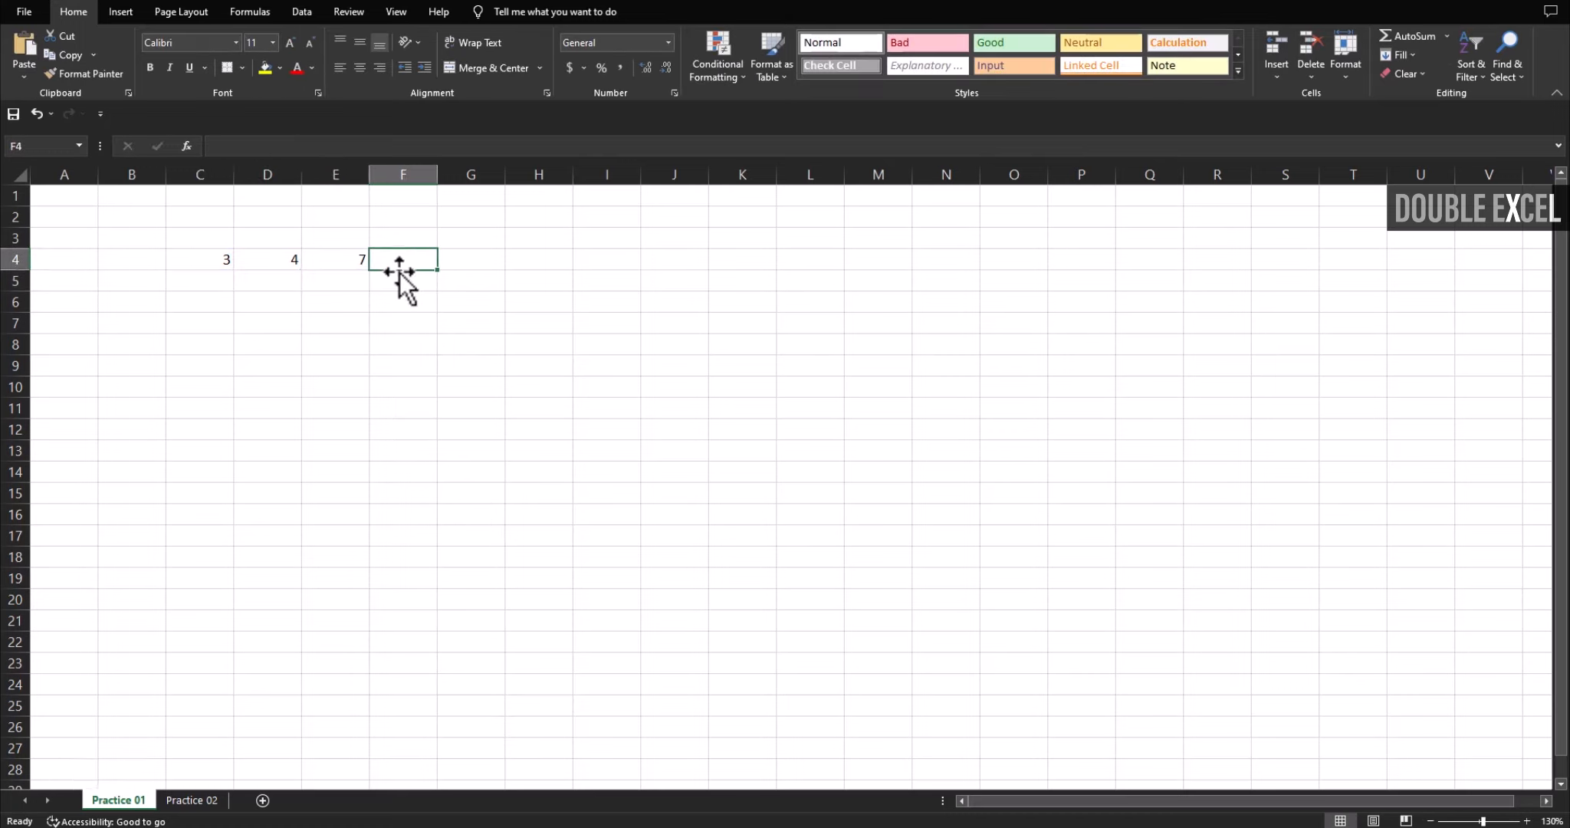
{"action": "left_click", "coordinate": [263, 261]}
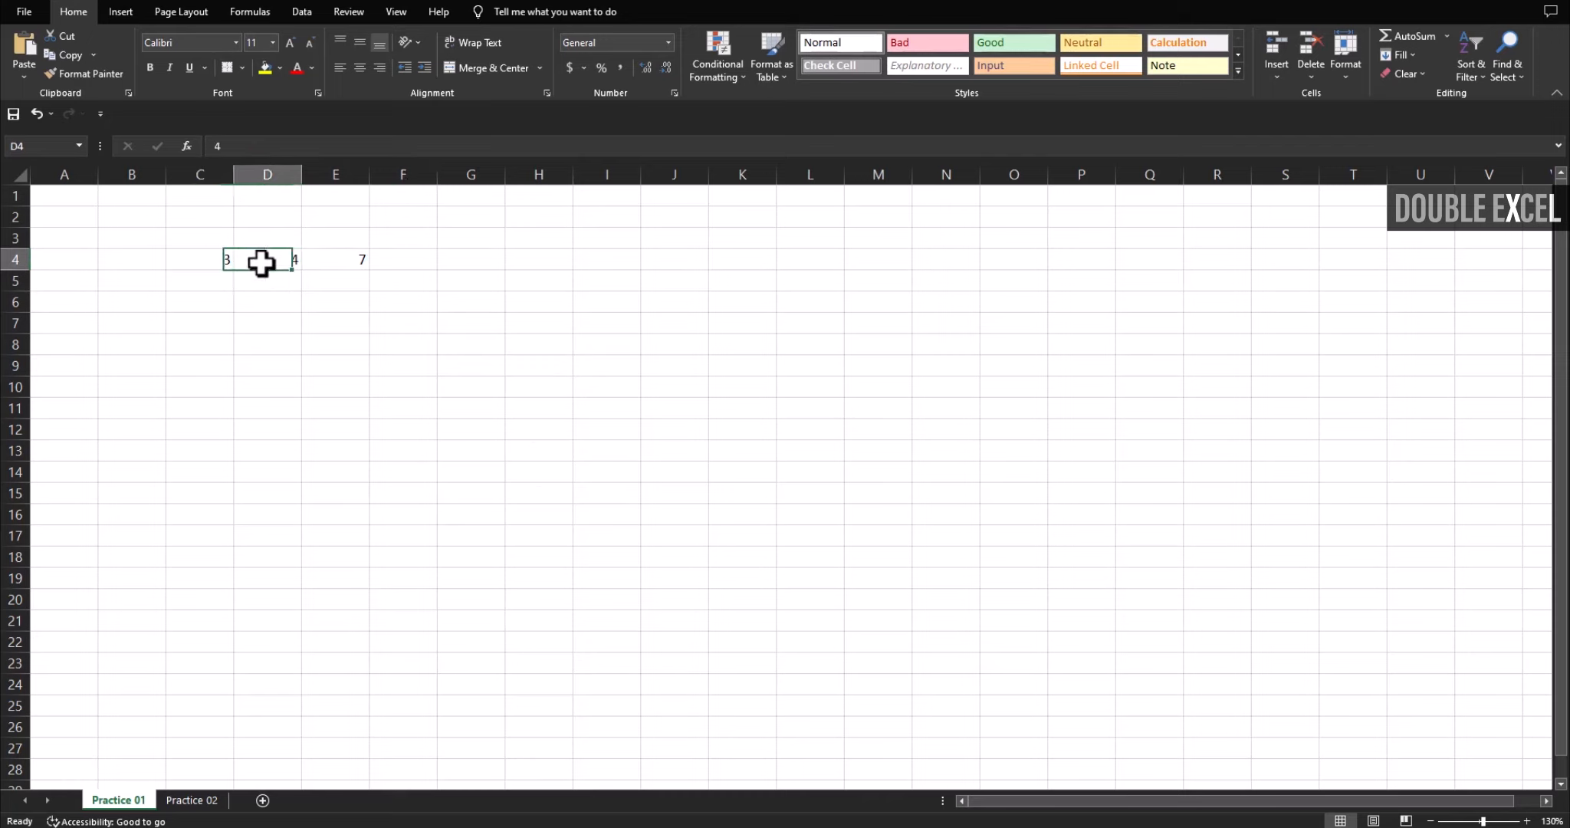
{"action": "left_click", "coordinate": [388, 261]}
{"action": "type", "text": "="}
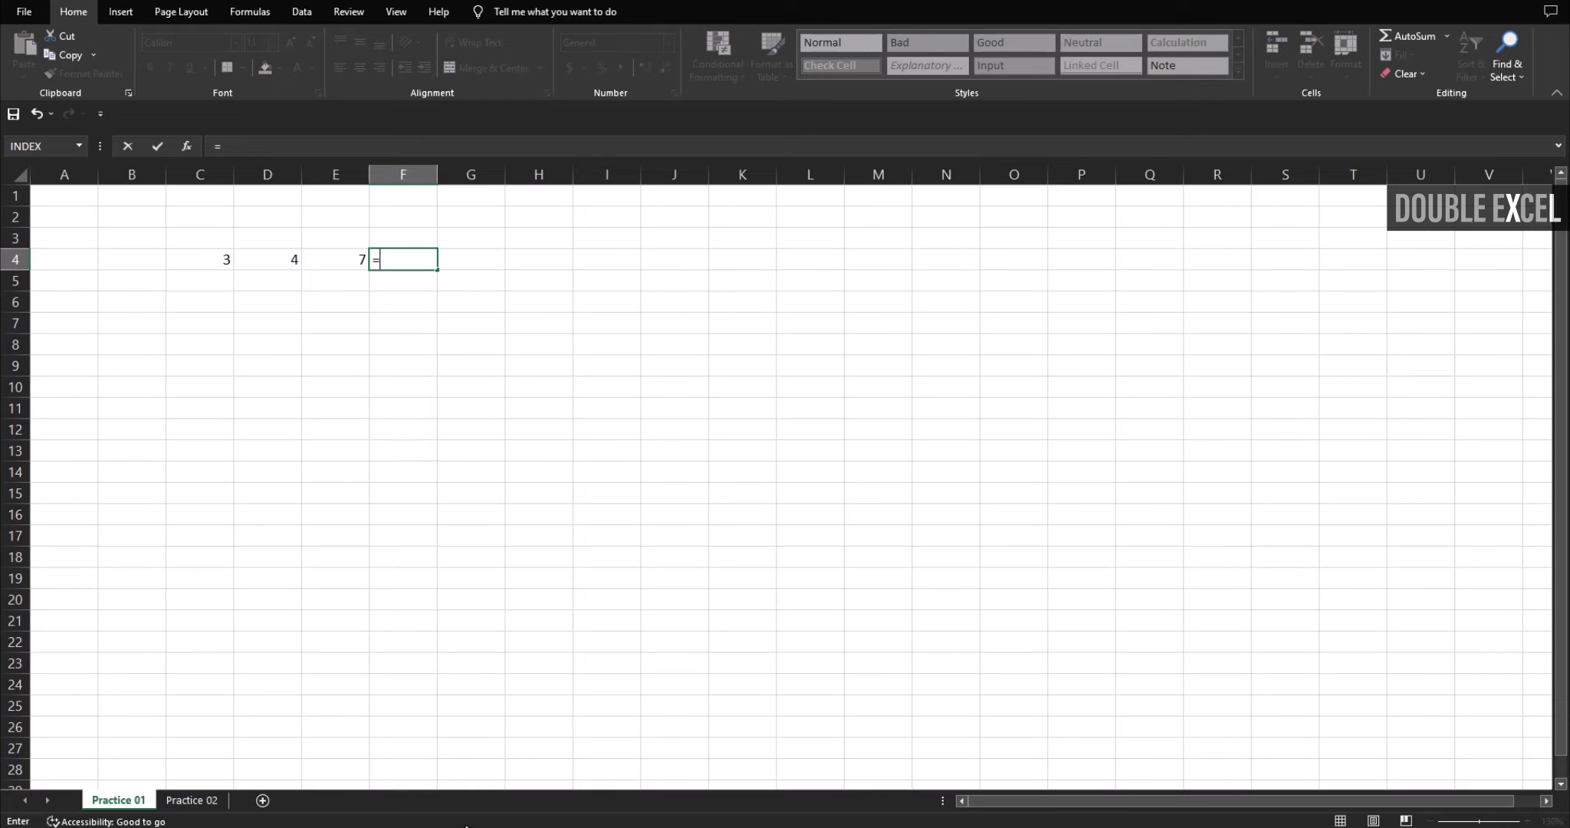
{"action": "type", "text": "sum"}
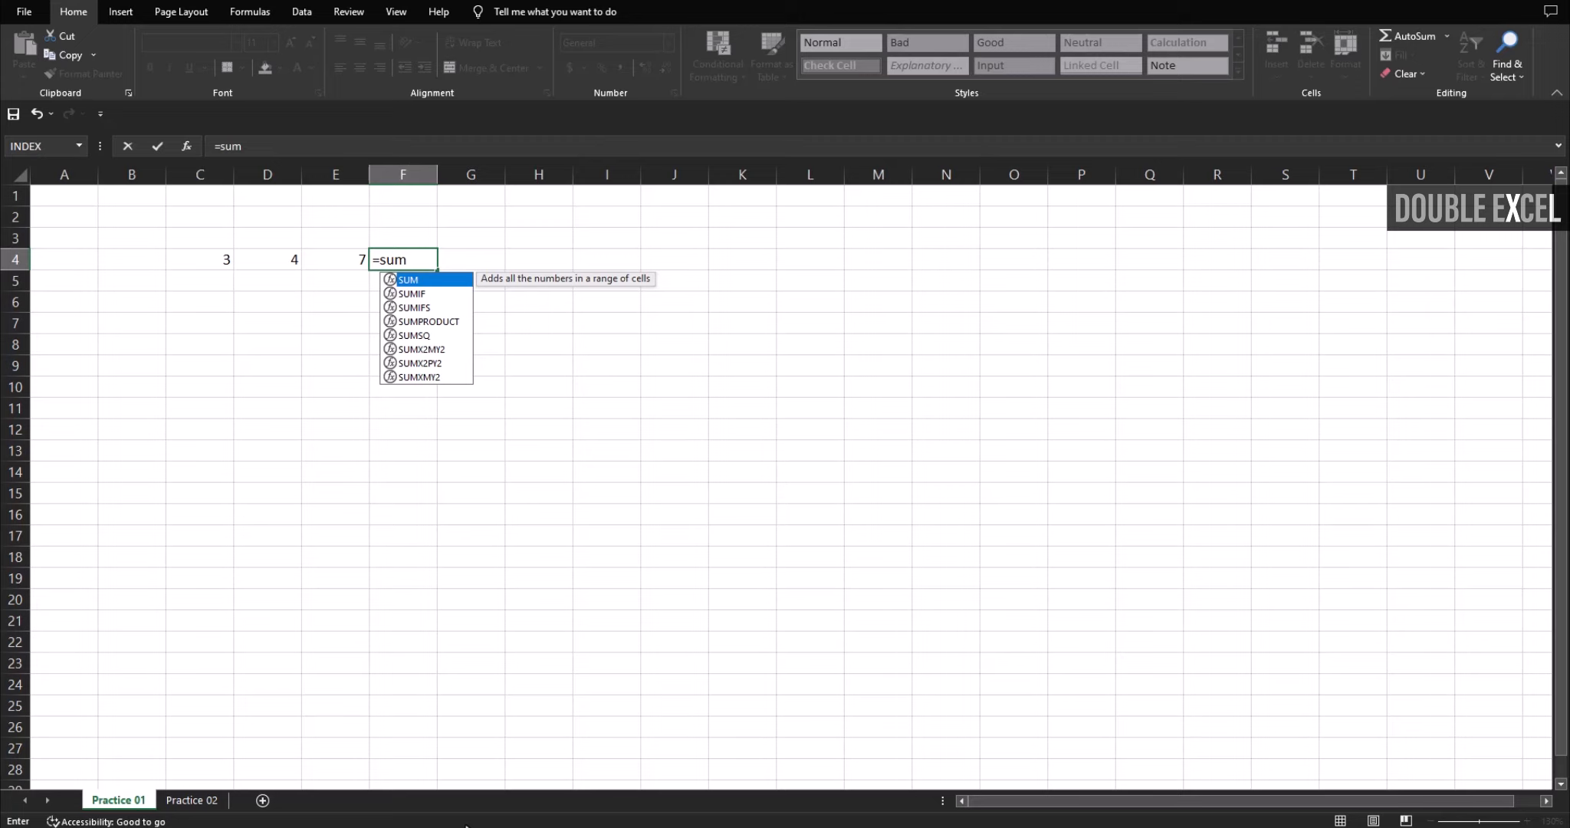
{"action": "type", "text": "("}
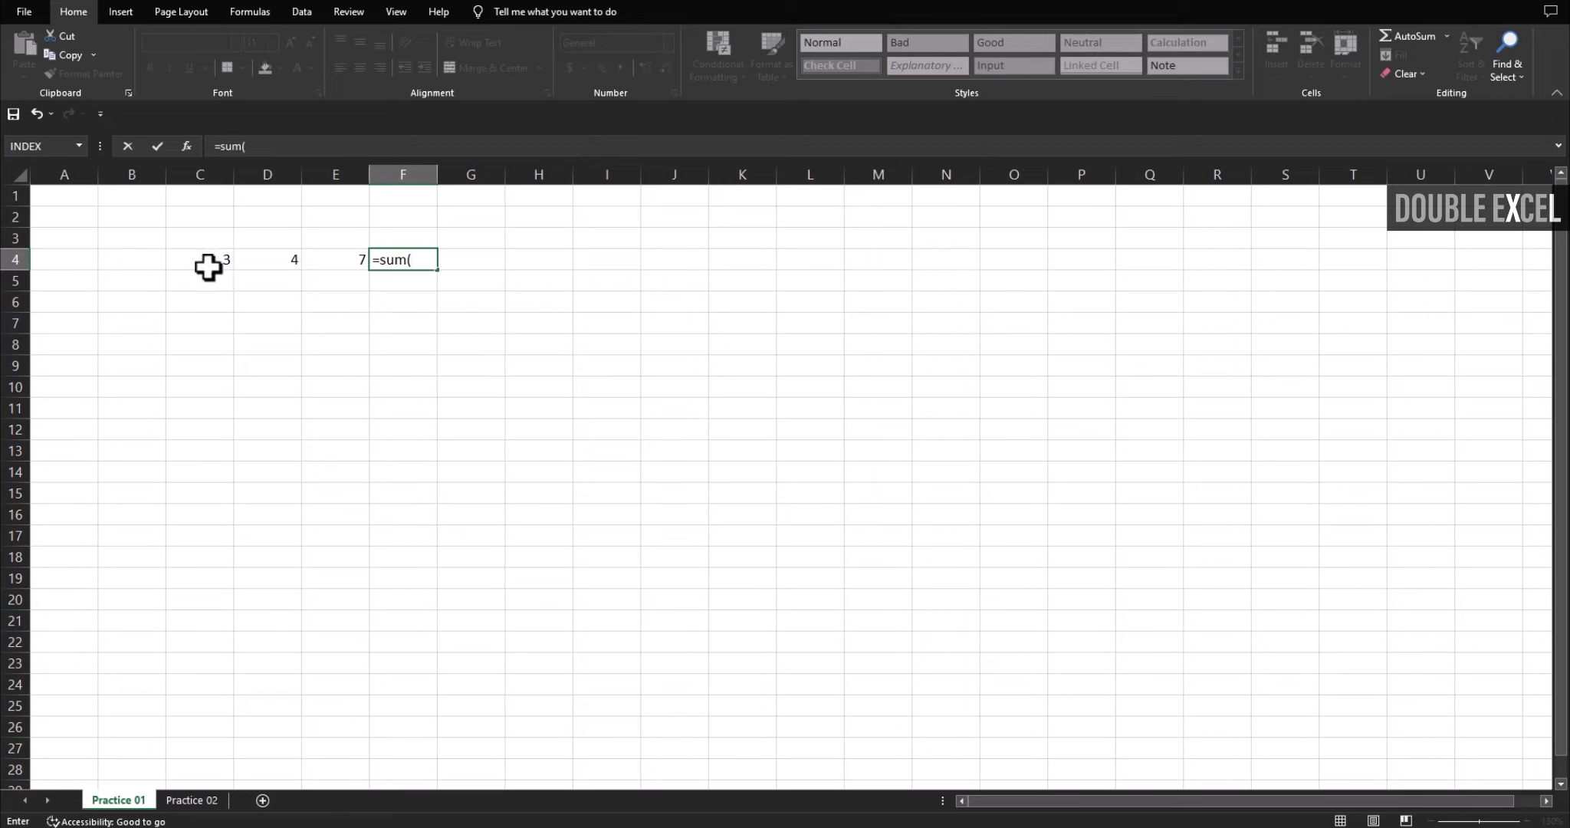
{"action": "left_click_drag", "start_coordinate": [208, 266], "coordinate": [265, 260]}
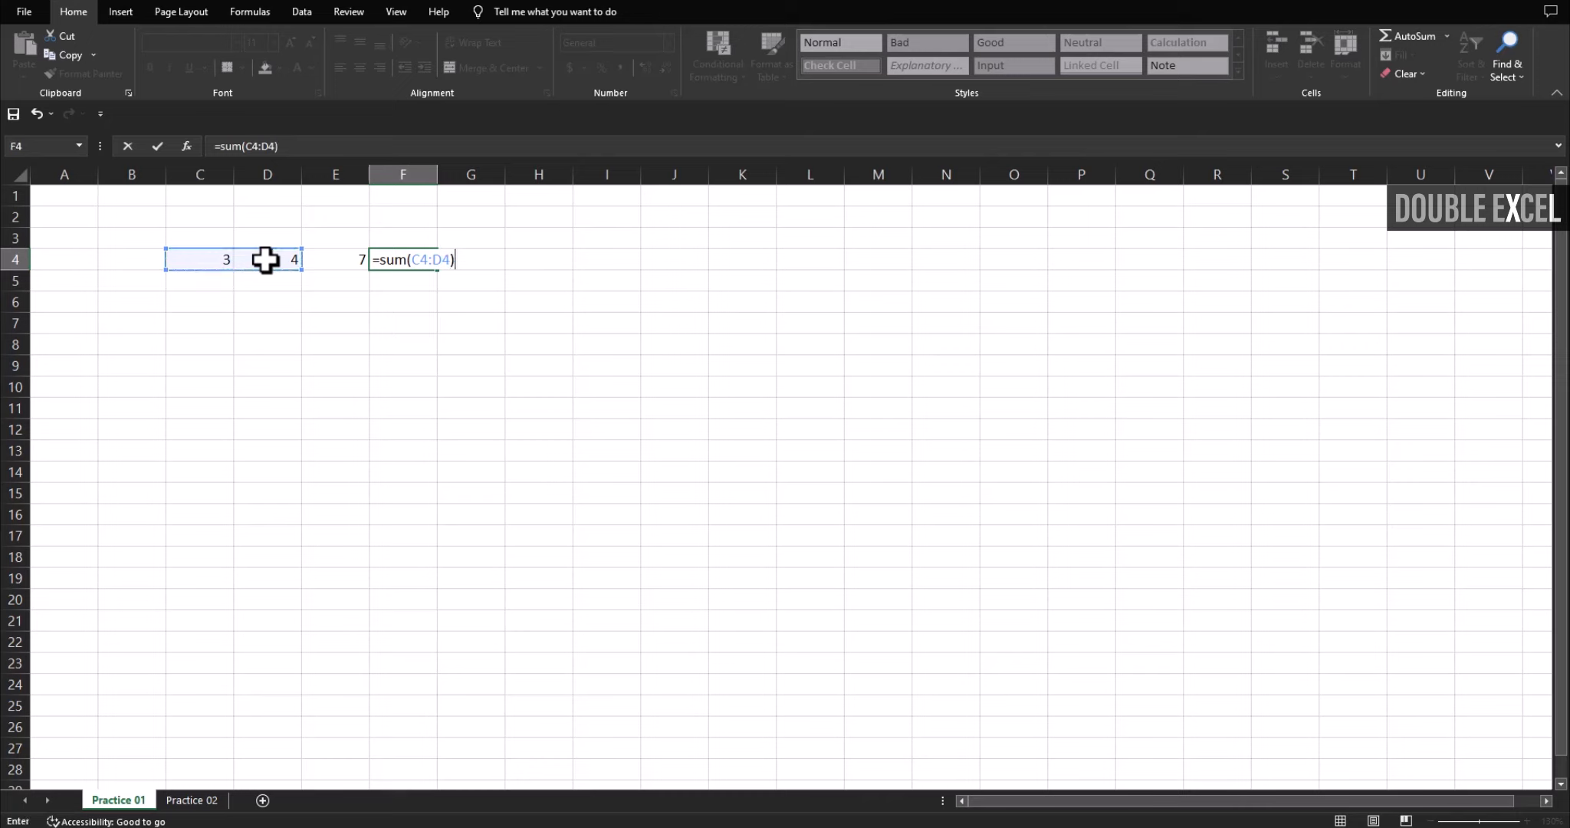
{"action": "key", "text": "Return"}
{"action": "key", "text": "Up"}
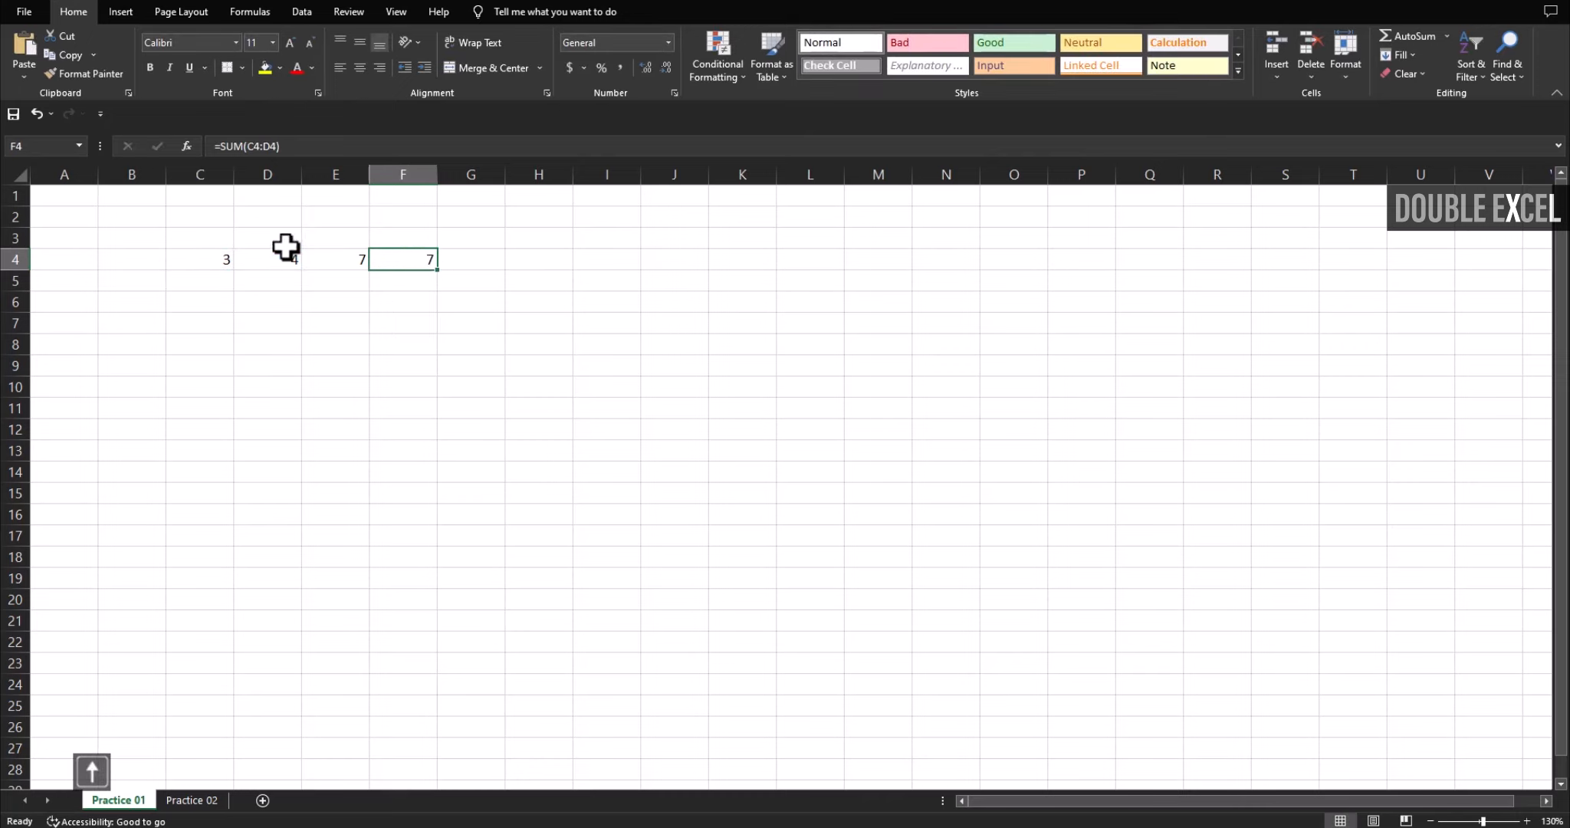
- Label the two results with the headings Function in cell F3 and Formula in cell E3
{"action": "left_click", "coordinate": [413, 239]}
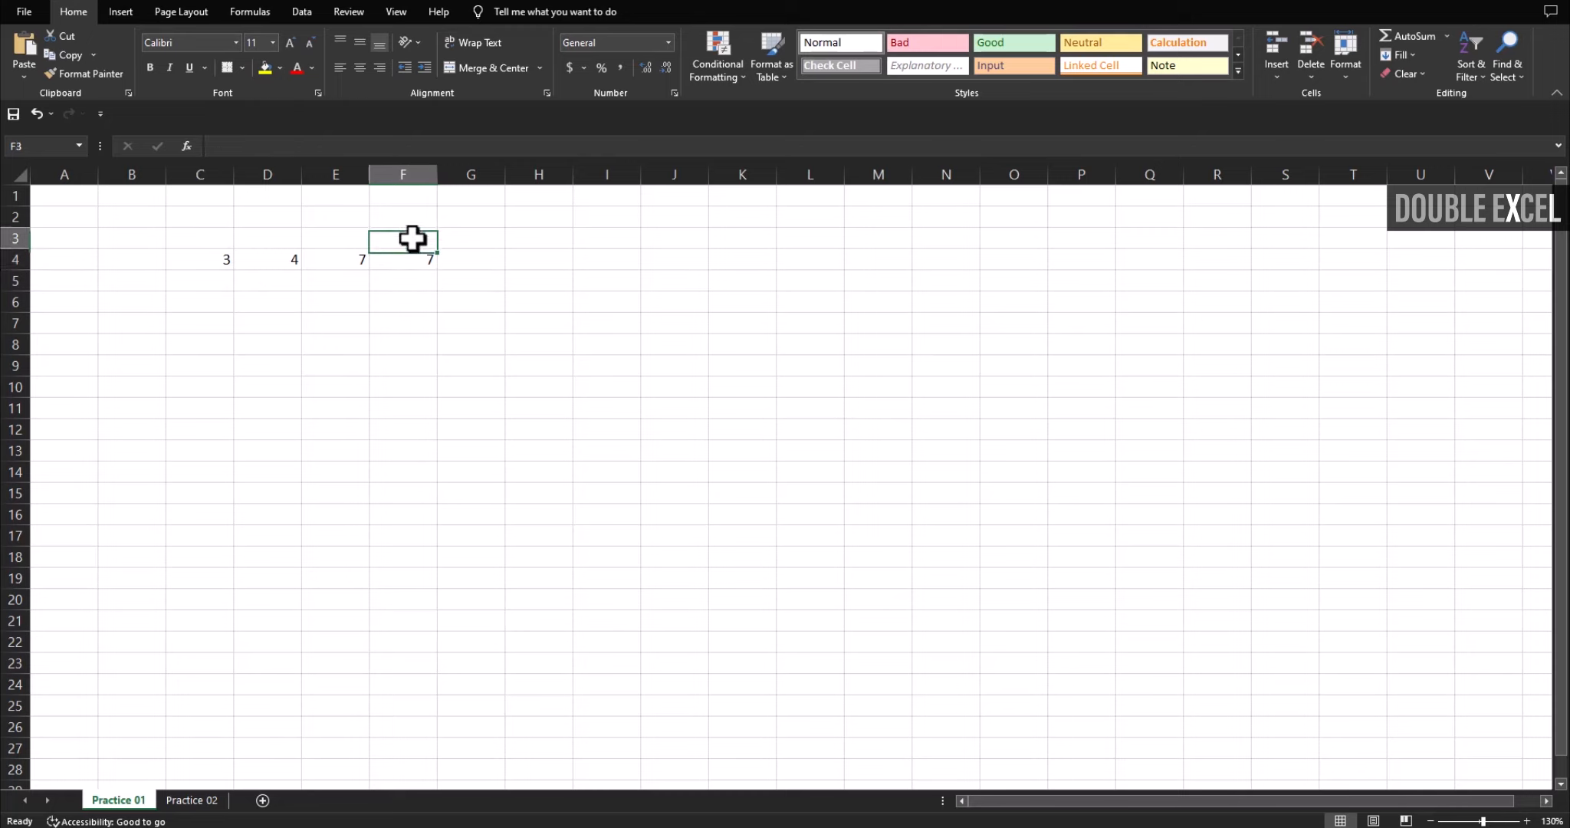
{"action": "type", "text": "Fun"}
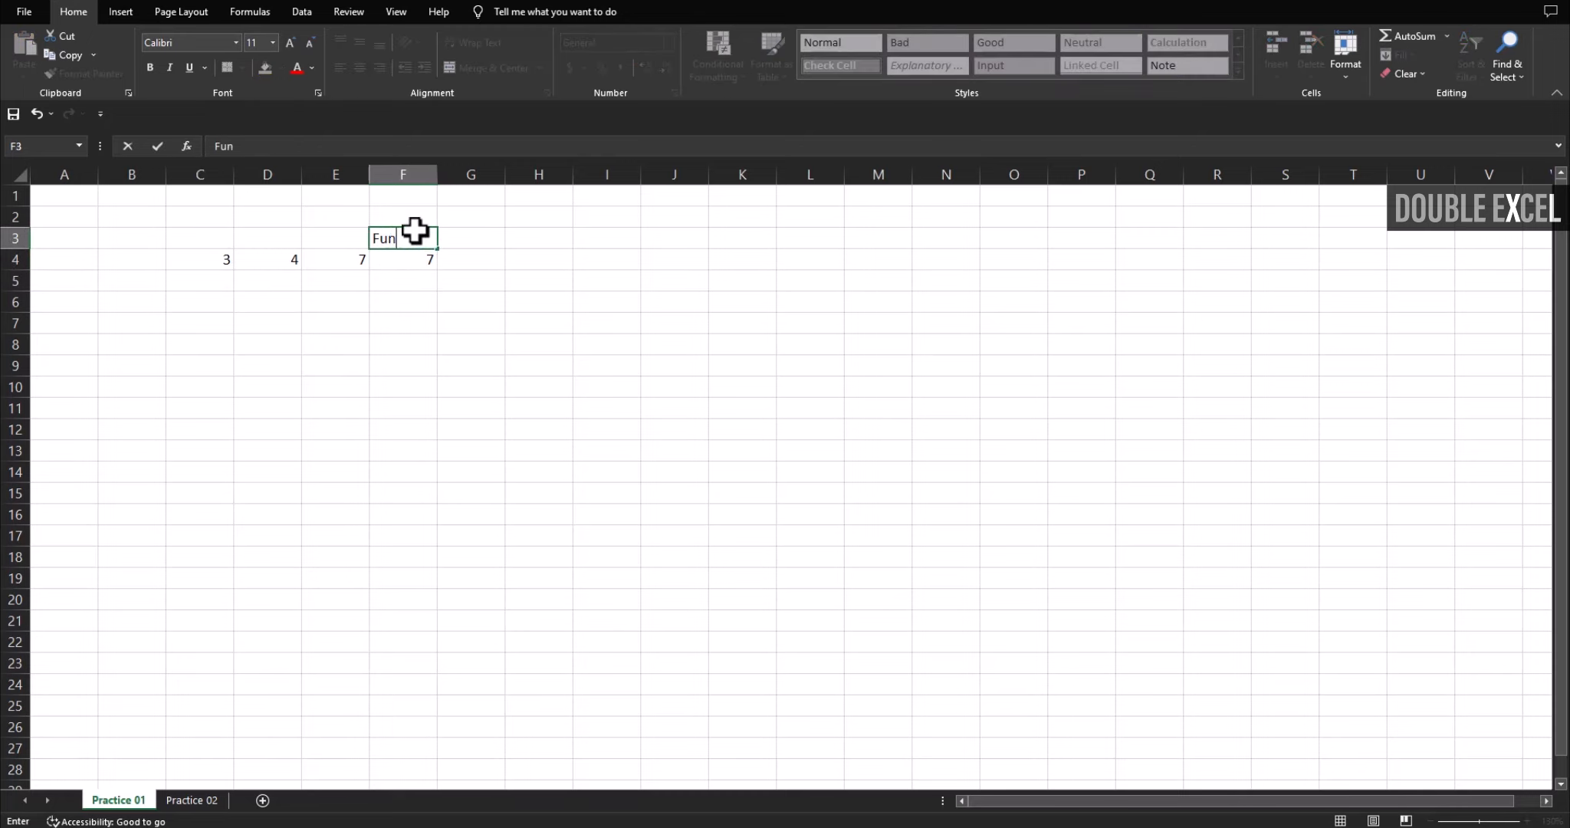
{"action": "type", "text": "ction"}
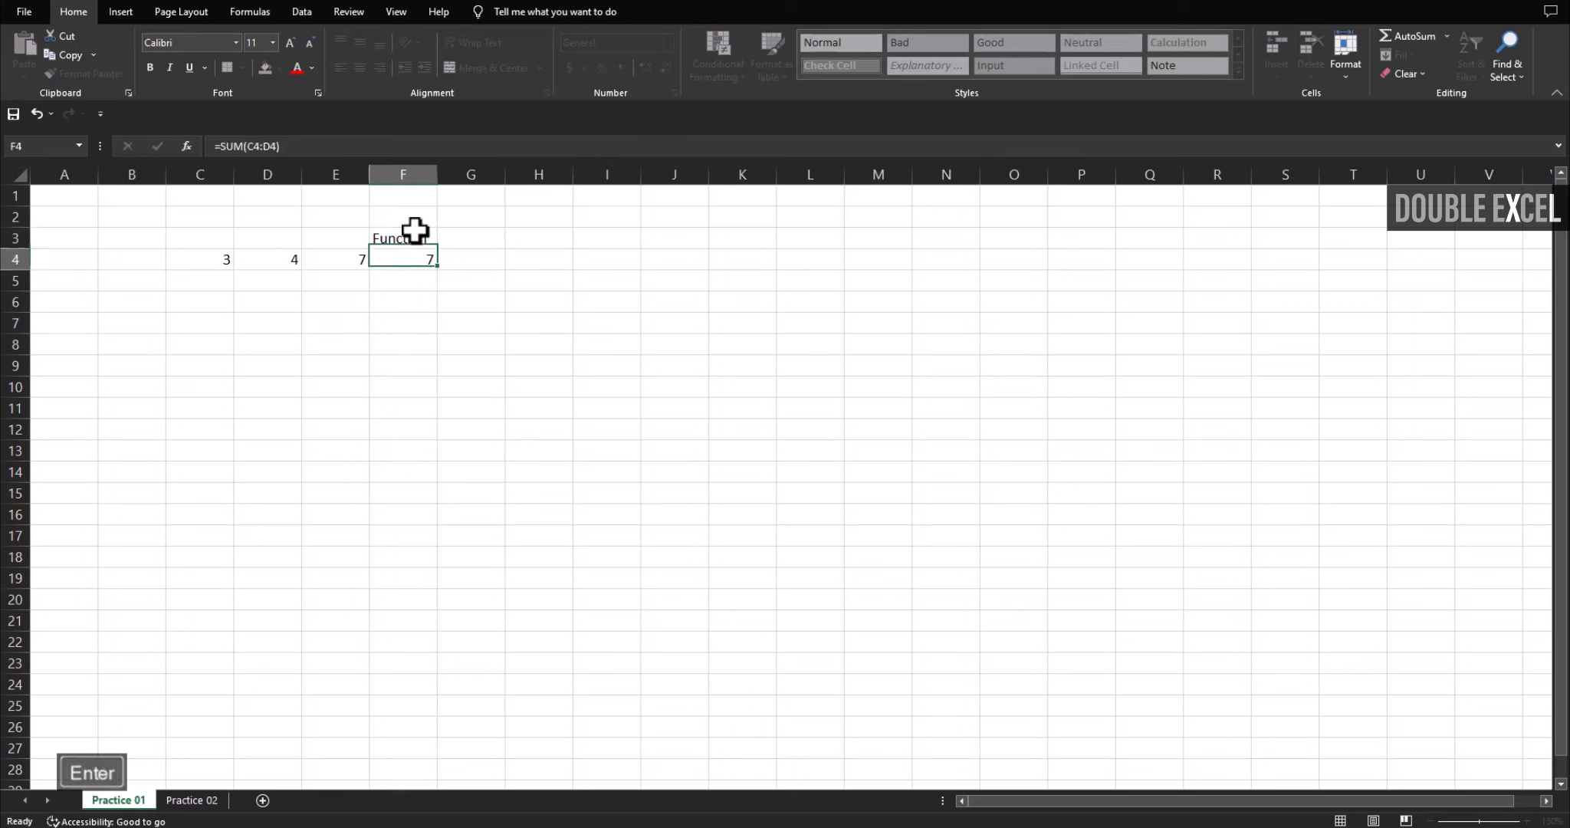
{"action": "key", "text": "Left"}
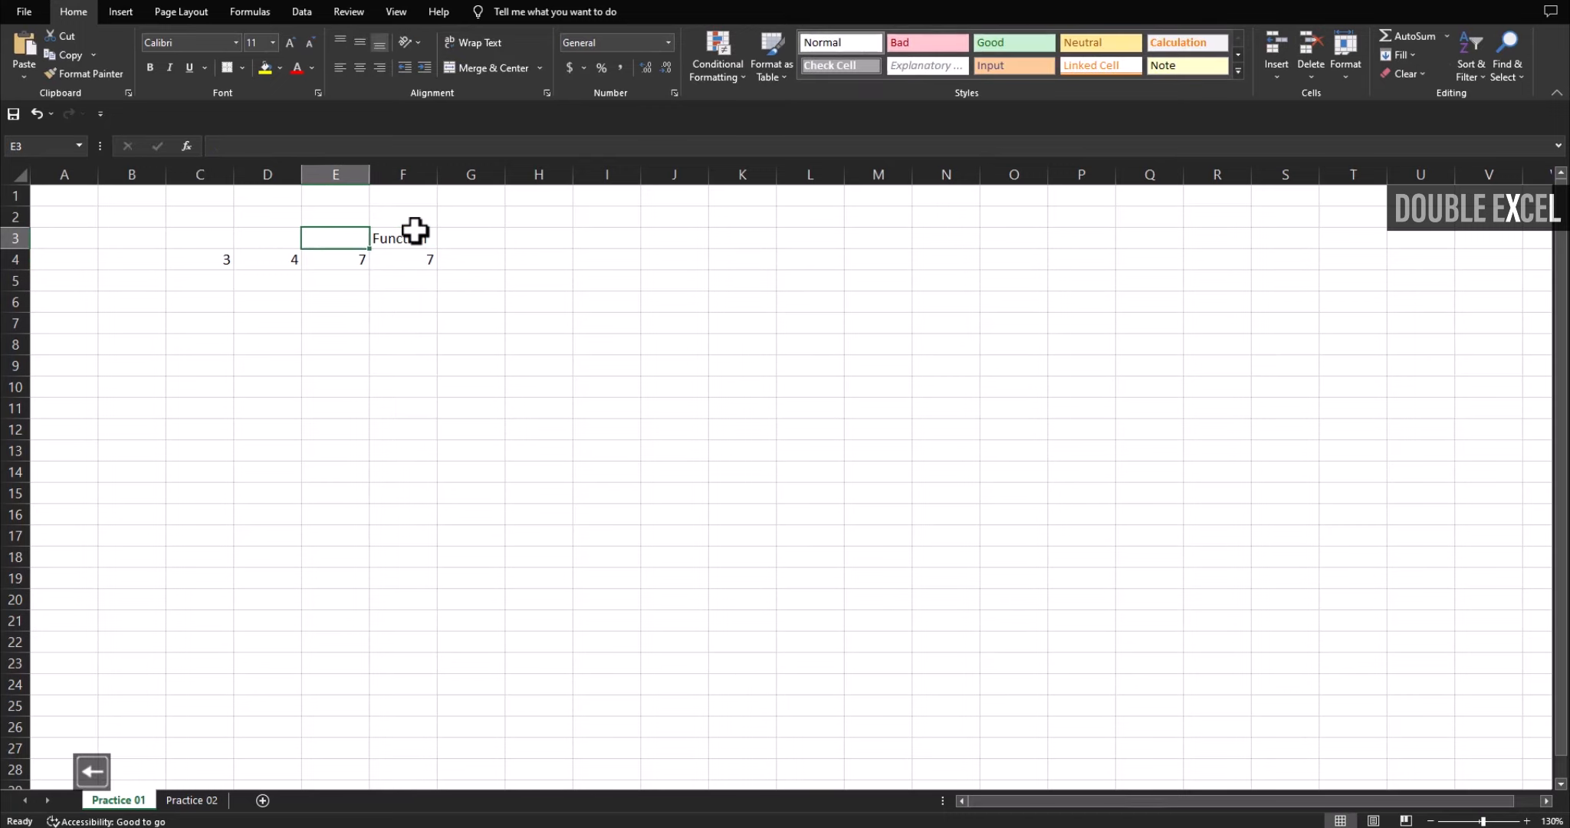
{"action": "type", "text": "Formu"}
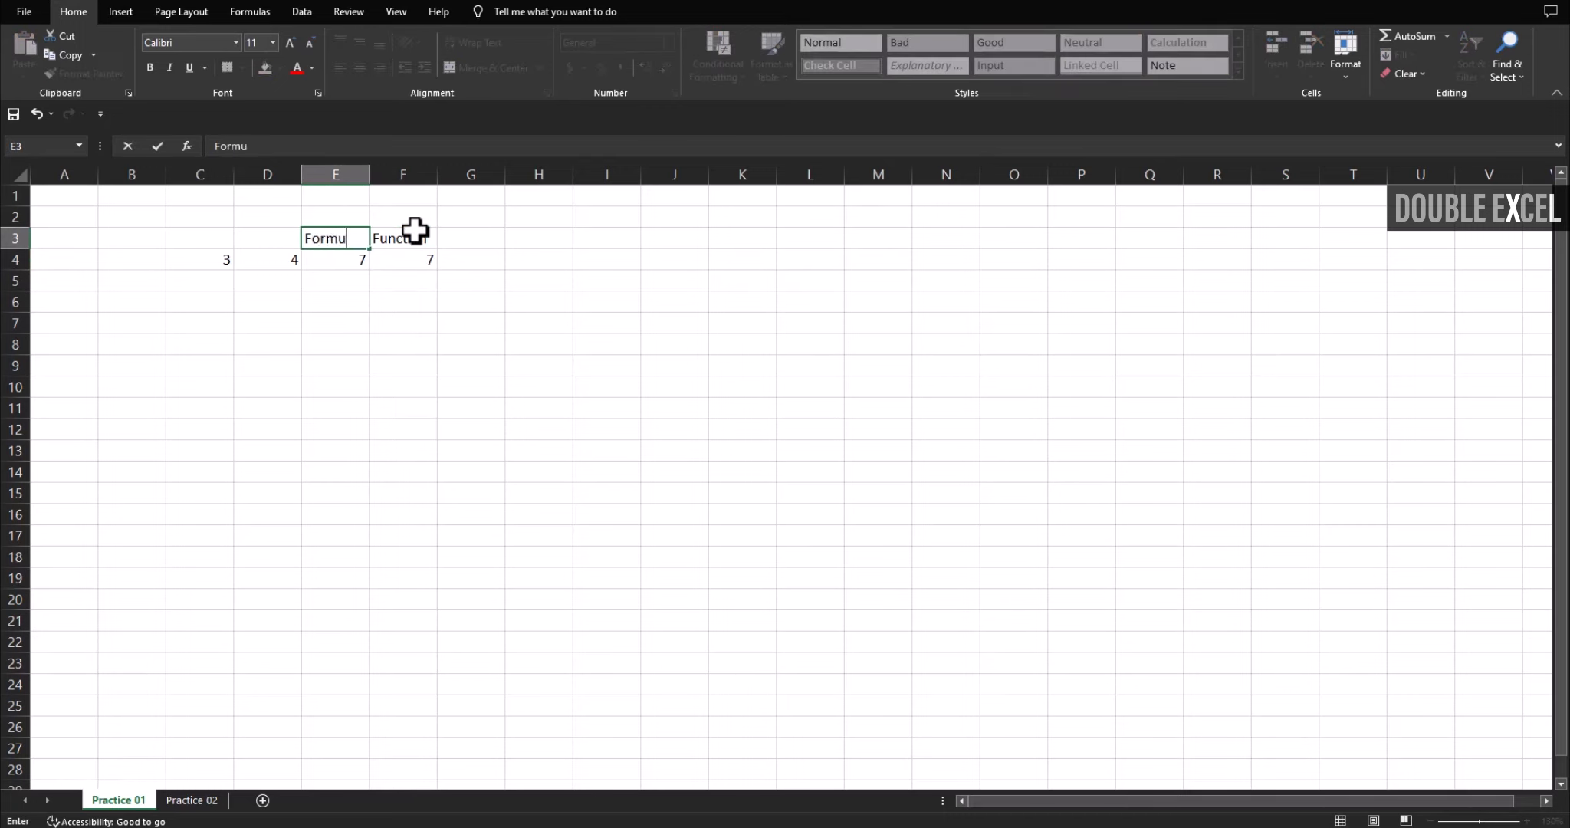
{"action": "type", "text": "la"}
{"action": "key", "text": "Return"}
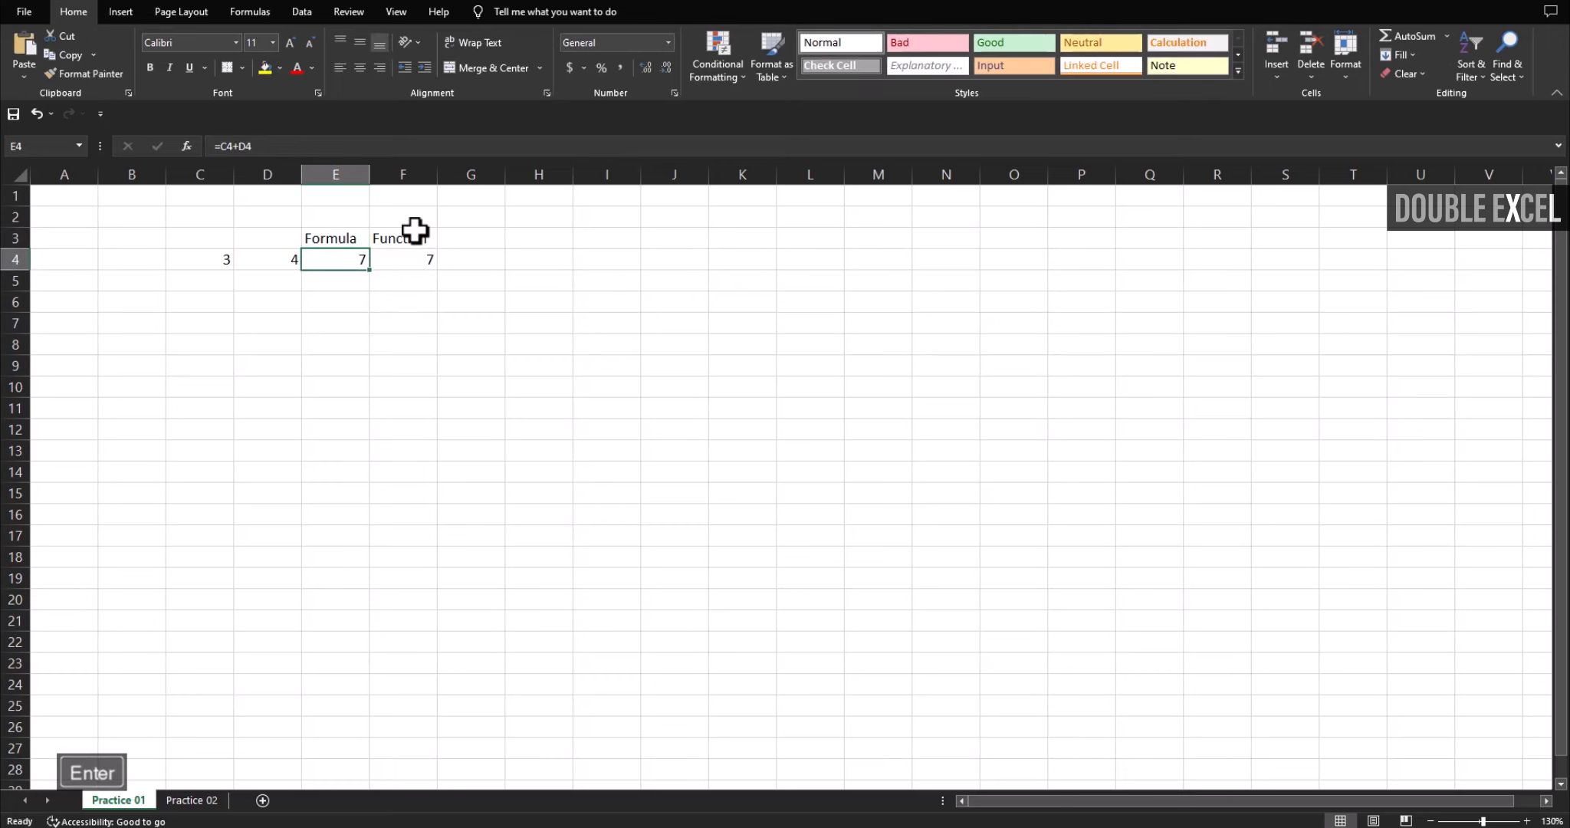
{"action": "left_click", "coordinate": [220, 259]}
{"action": "left_click", "coordinate": [270, 261]}
{"action": "left_click", "coordinate": [346, 273]}
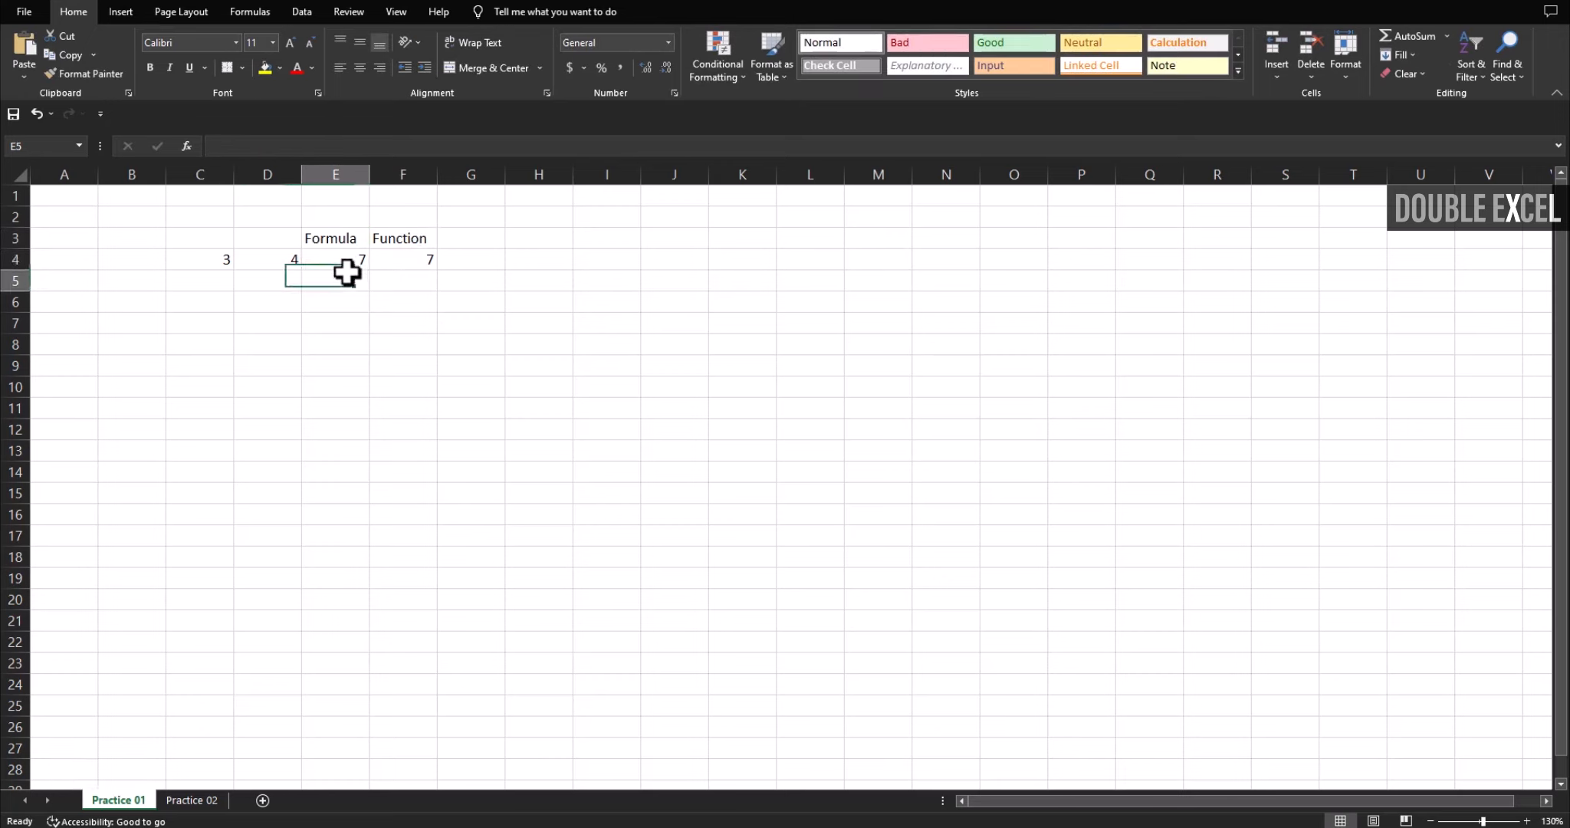
- Inspect the cell references of the formula in E4 and the SUM function in F4 without editing them
{"action": "left_click", "coordinate": [345, 264]}
{"action": "left_click", "coordinate": [265, 147]}
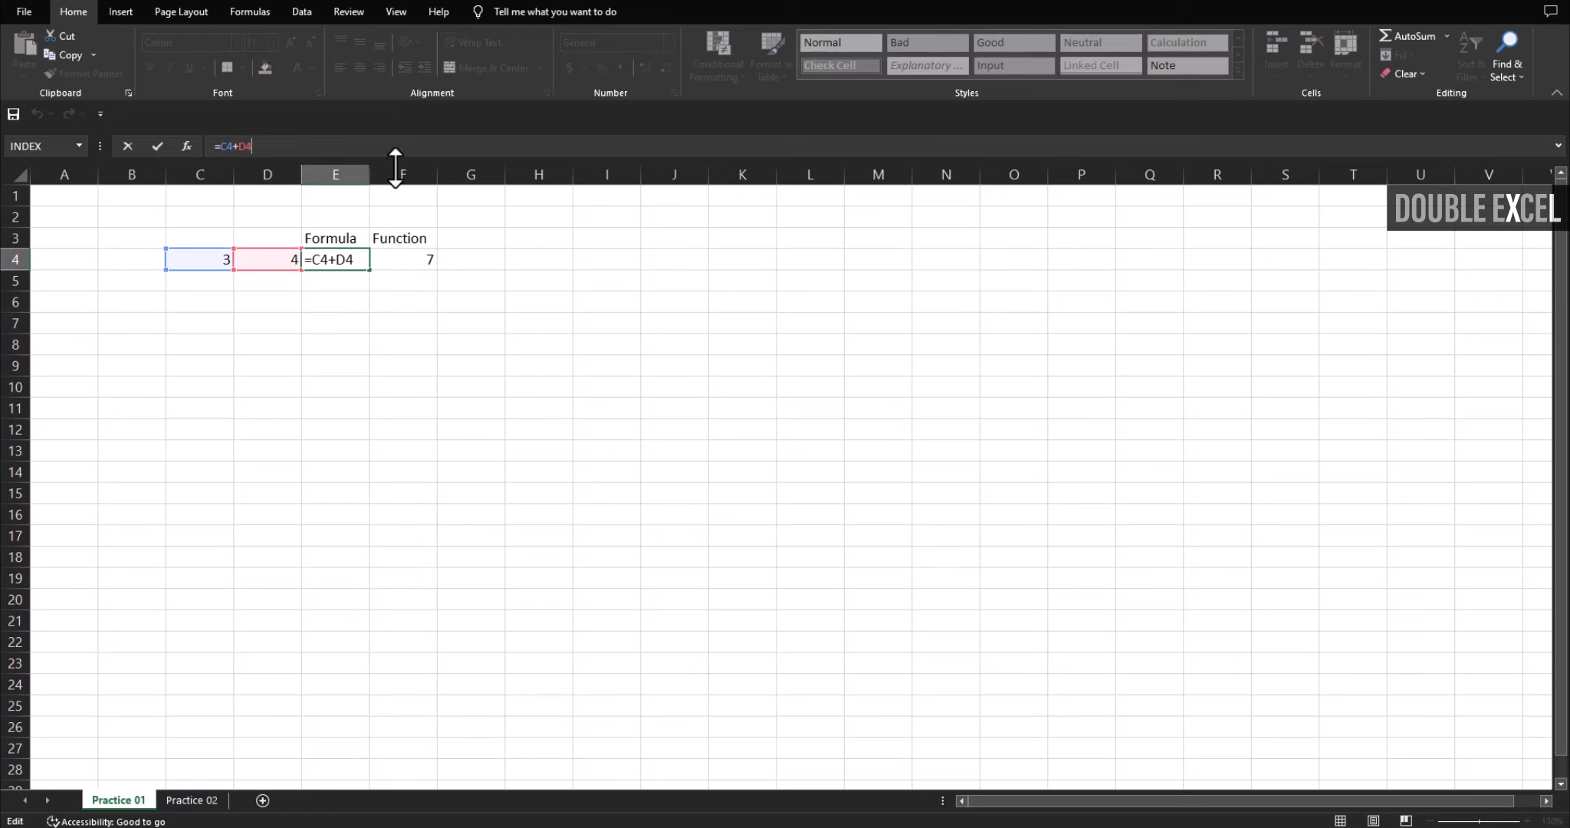
{"action": "key", "text": "Tab"}
{"action": "key", "text": "F2"}
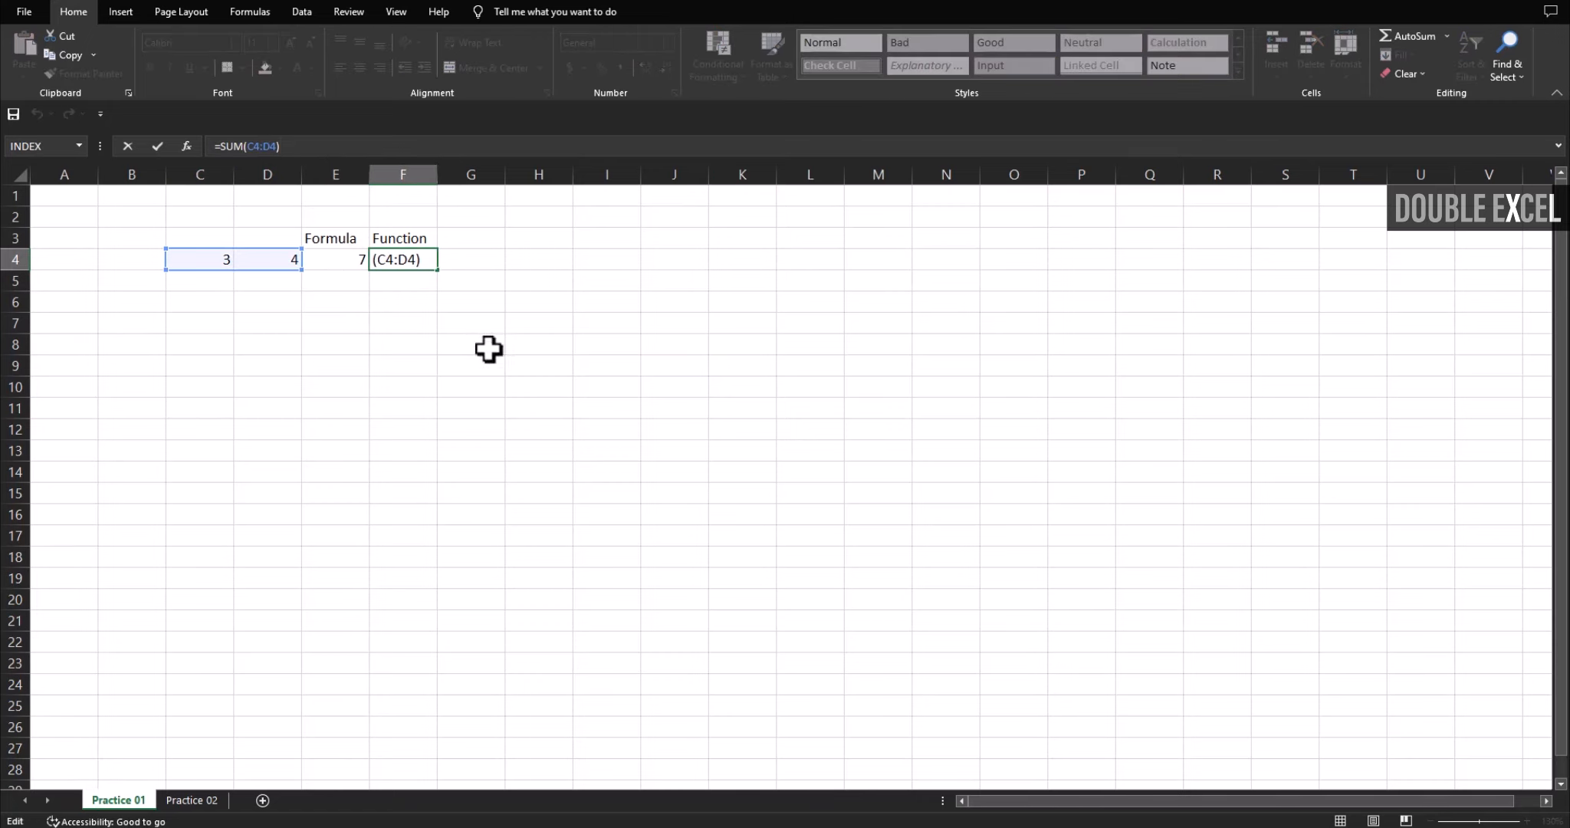
{"action": "key", "text": "Return"}
{"action": "key", "text": "Up"}
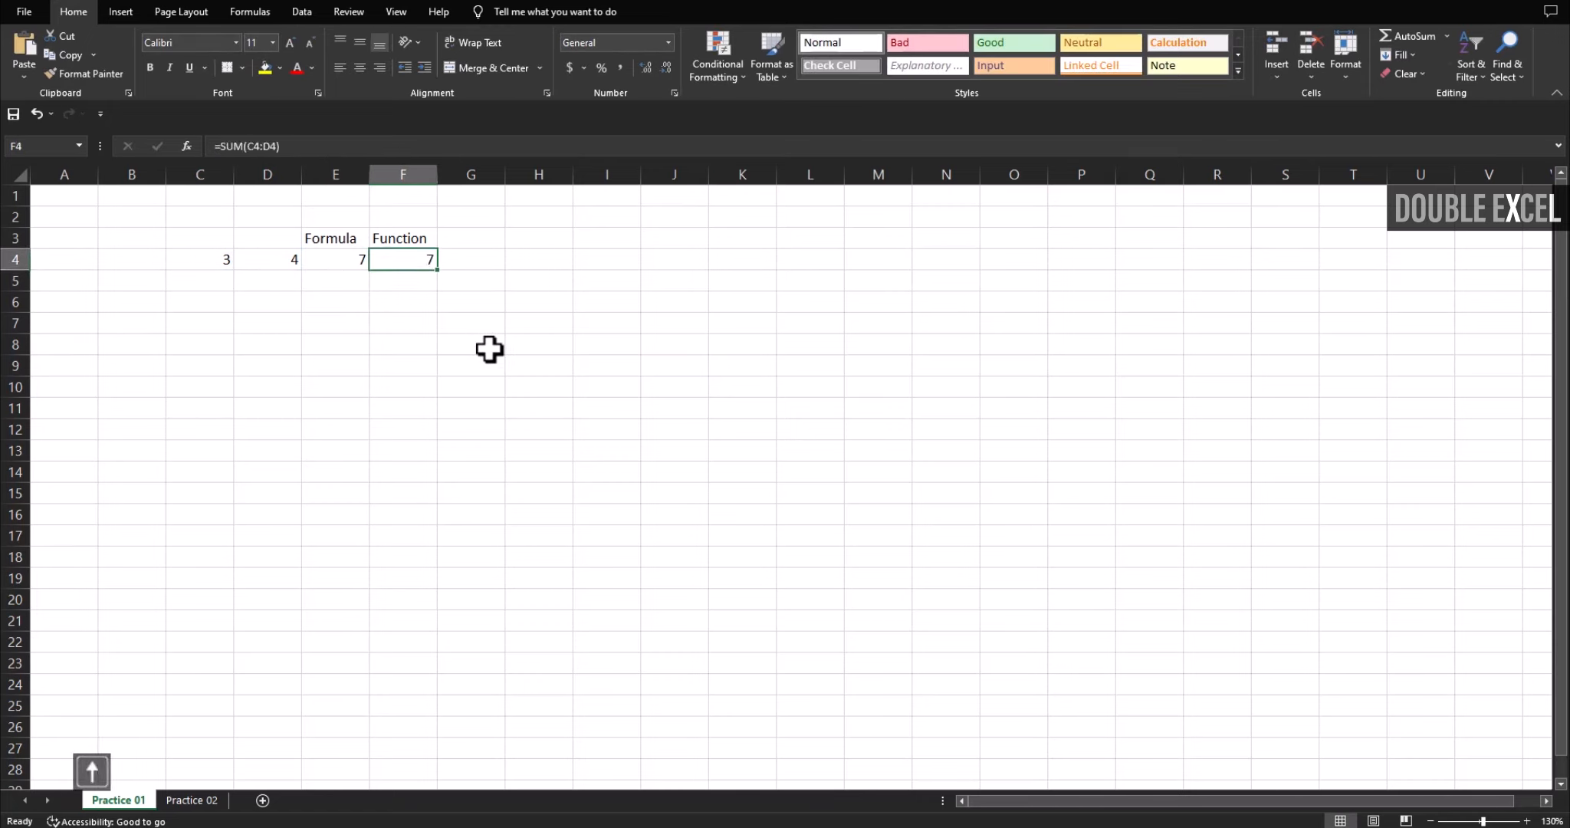
{"action": "key", "text": "Left"}
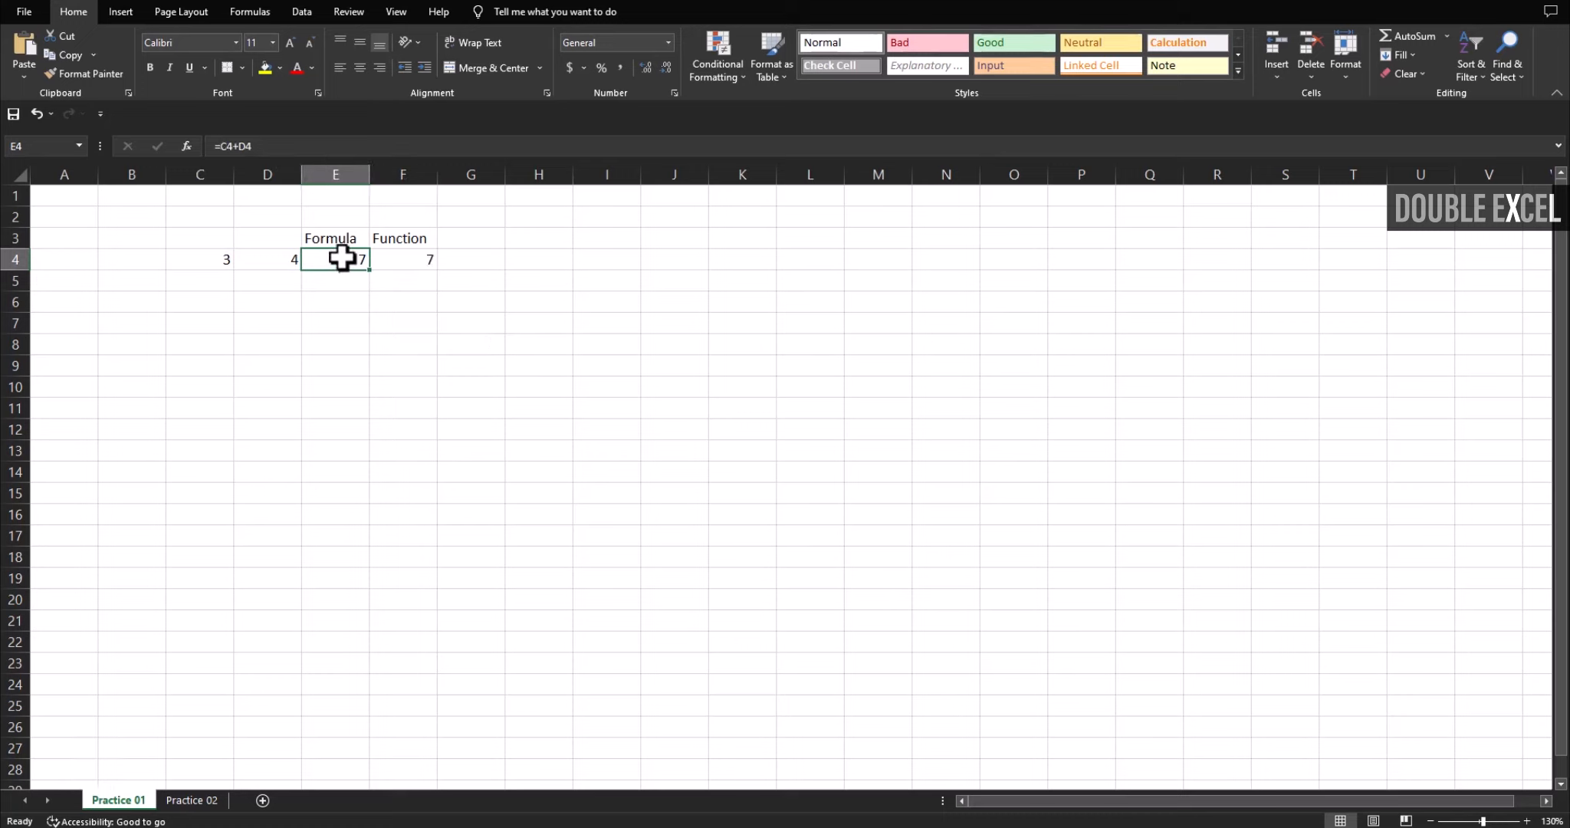
{"action": "key", "text": "Right"}
{"action": "key", "text": "Return"}
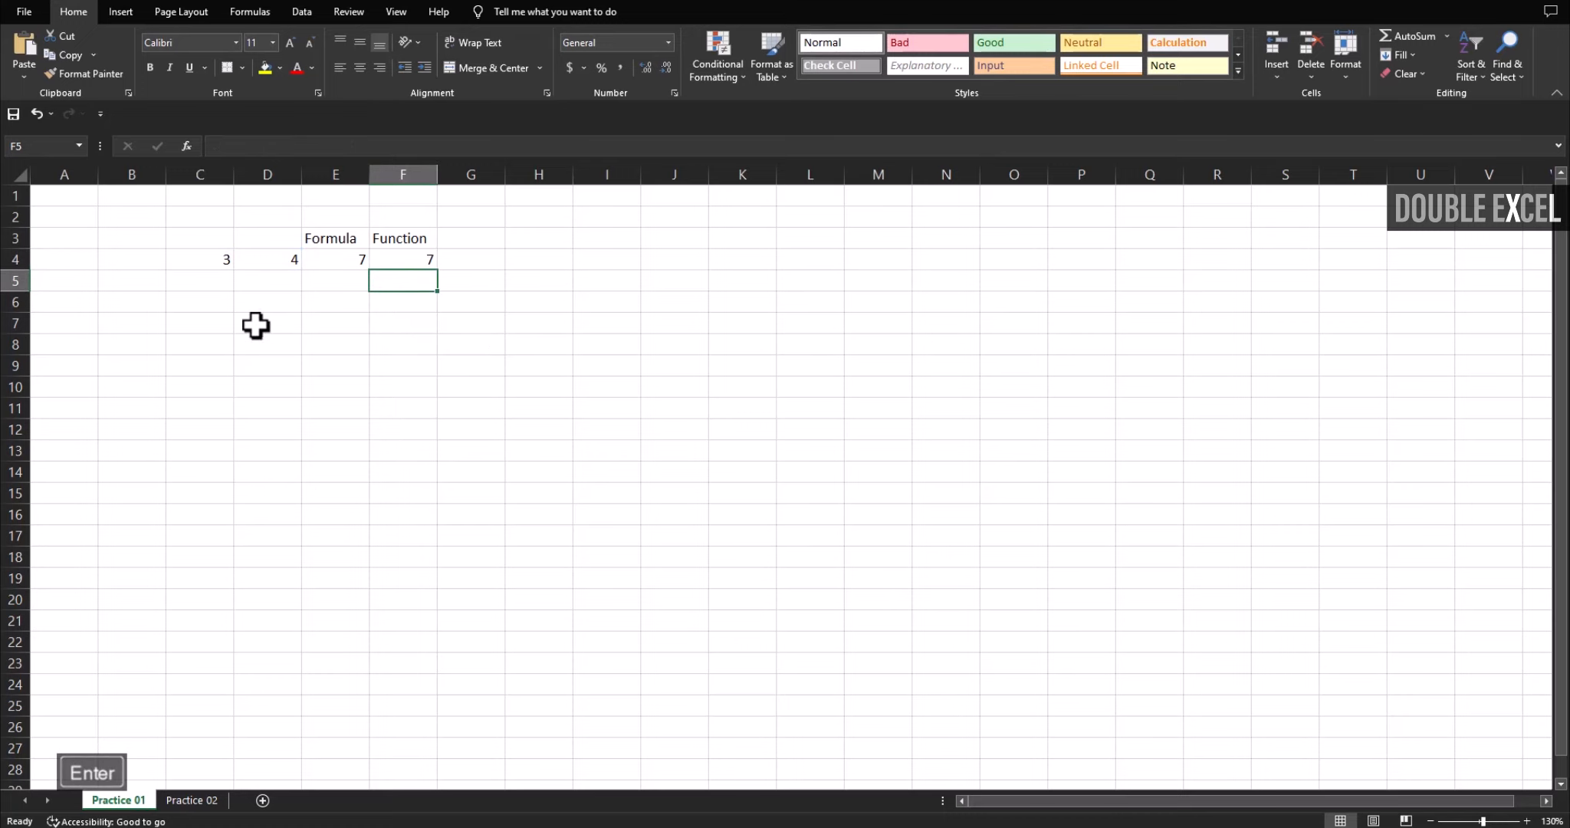
- Enter the numbers 5, 6, 9, 7, 1 and 5 in cells C5 to C10
{"action": "left_click", "coordinate": [220, 280]}
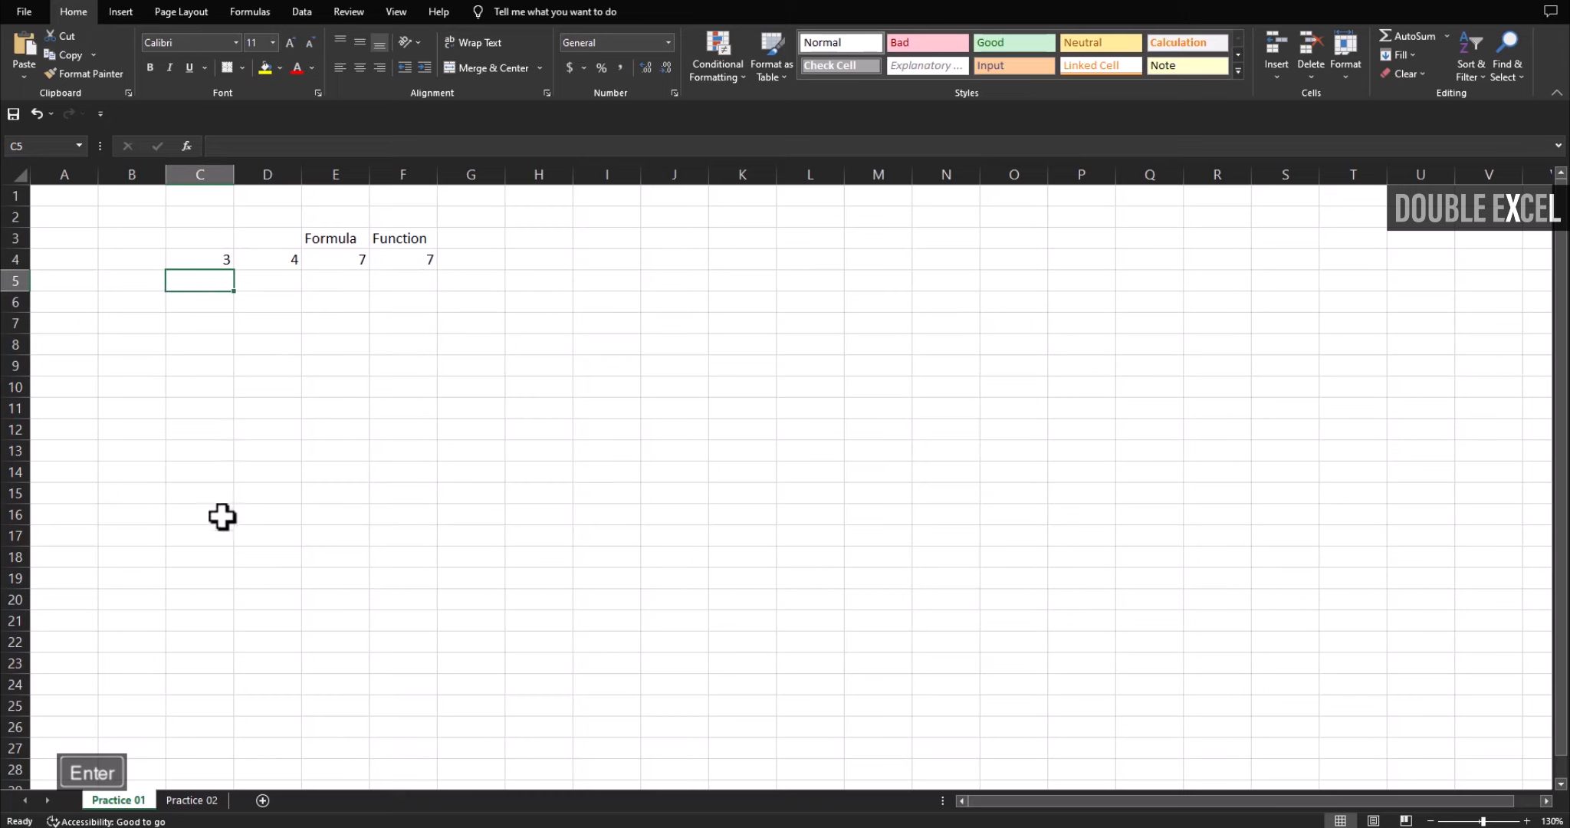
{"action": "type", "text": "5"}
{"action": "key", "text": "Return"}
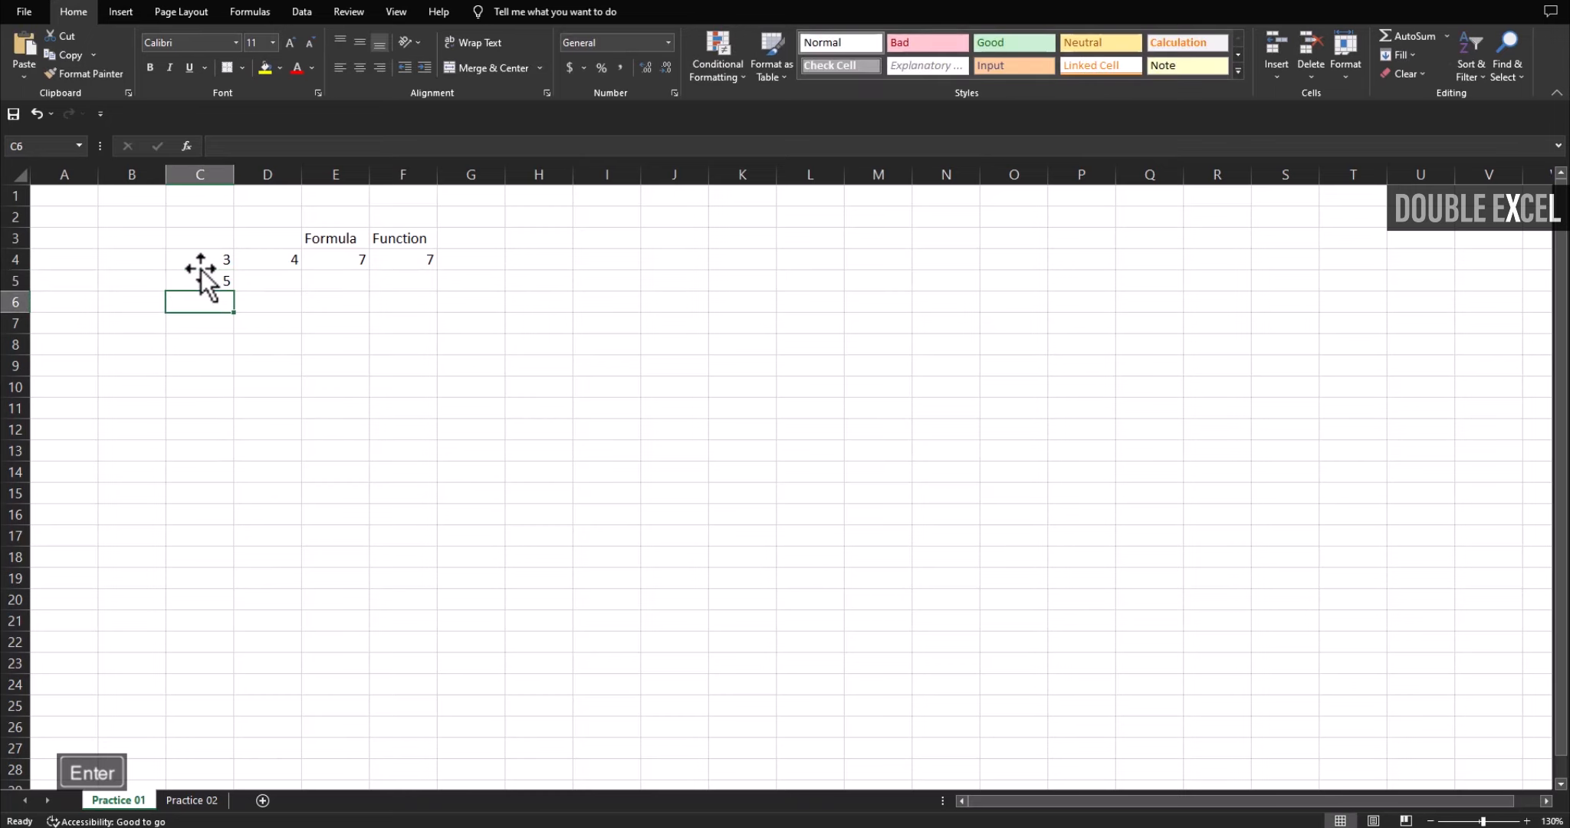
{"action": "type", "text": "6"}
{"action": "key", "text": "Return"}
{"action": "type", "text": "9"}
{"action": "key", "text": "Return"}
{"action": "type", "text": "7"}
{"action": "key", "text": "Return"}
{"action": "type", "text": "1"}
{"action": "key", "text": "Return"}
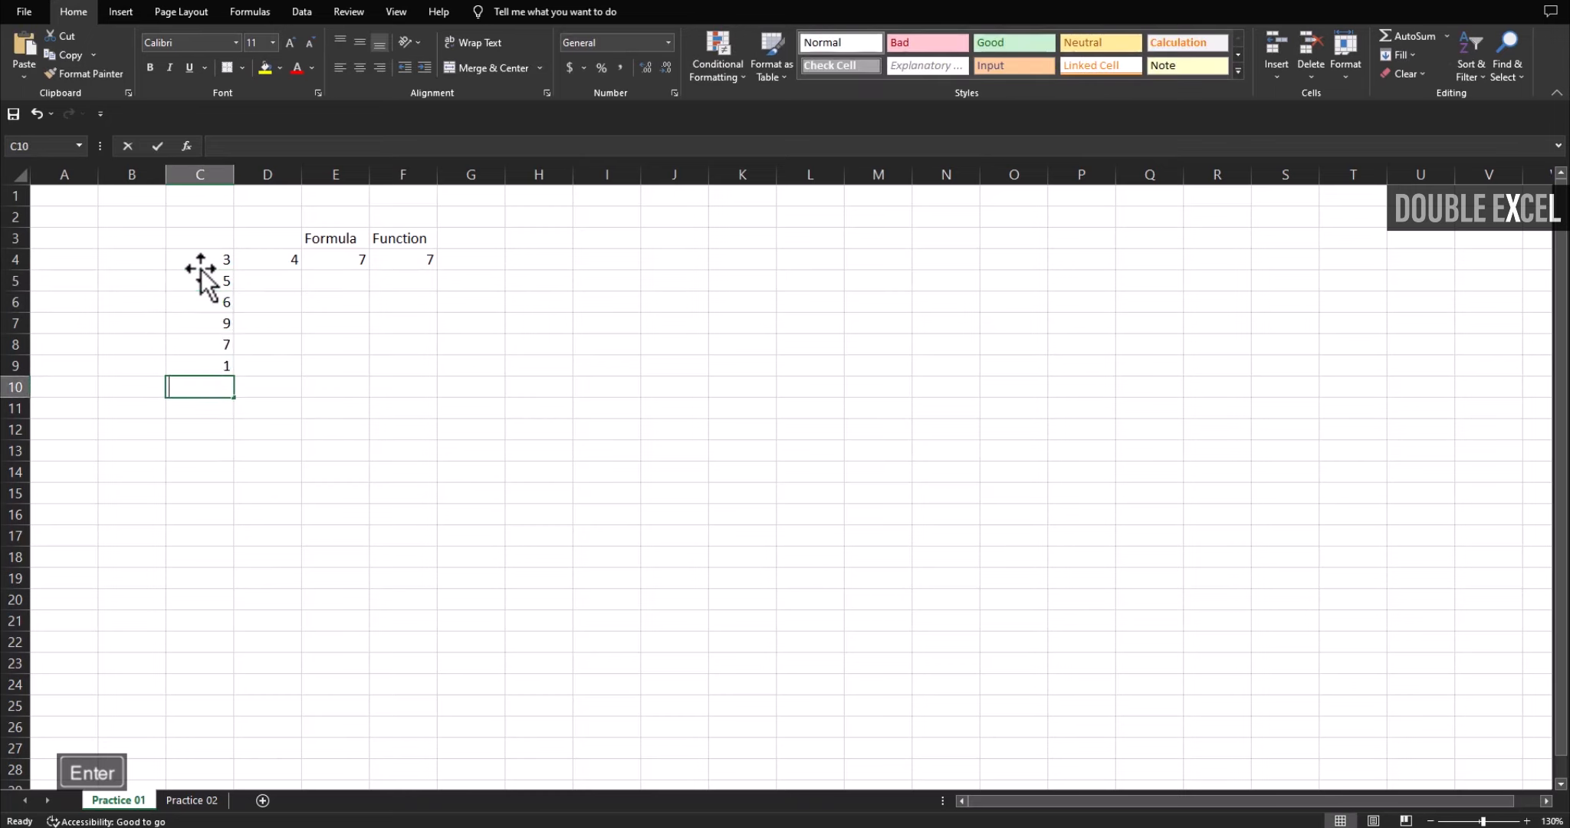
{"action": "type", "text": "5"}
{"action": "key", "text": "Return"}
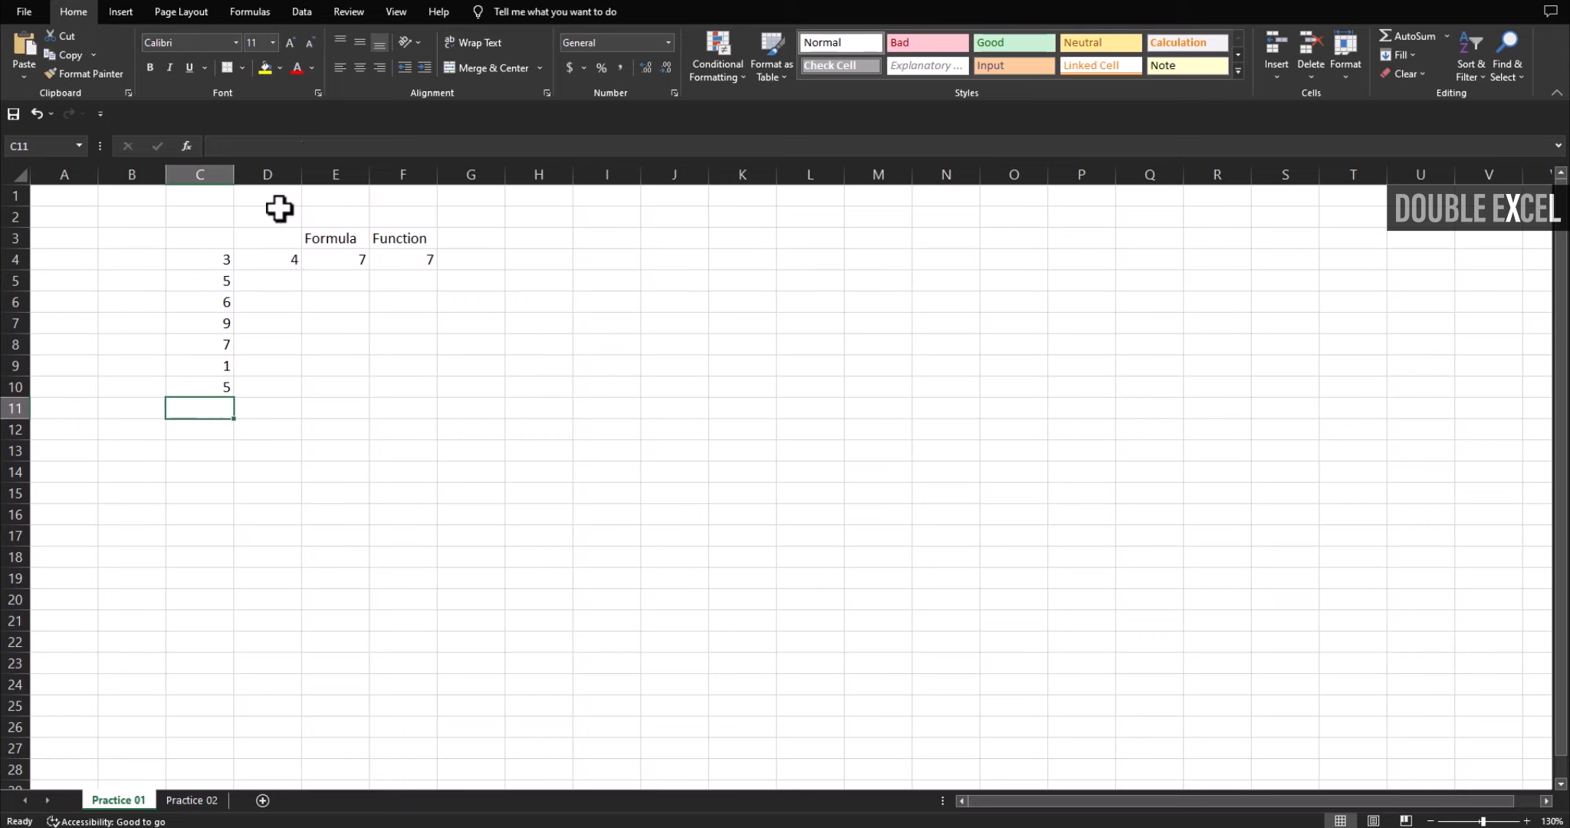
- Enter the numbers 6, 5, 2, 5, 7 and 2 in cells D5 to D10
{"action": "left_click", "coordinate": [267, 285]}
{"action": "type", "text": "6"}
{"action": "key", "text": "Return"}
{"action": "type", "text": "5"}
{"action": "key", "text": "Return"}
{"action": "type", "text": "2"}
{"action": "key", "text": "Return"}
{"action": "type", "text": "5"}
{"action": "key", "text": "Return"}
- Fill the addition formula in cell E4 down through cell E10
{"action": "left_click", "coordinate": [219, 280]}
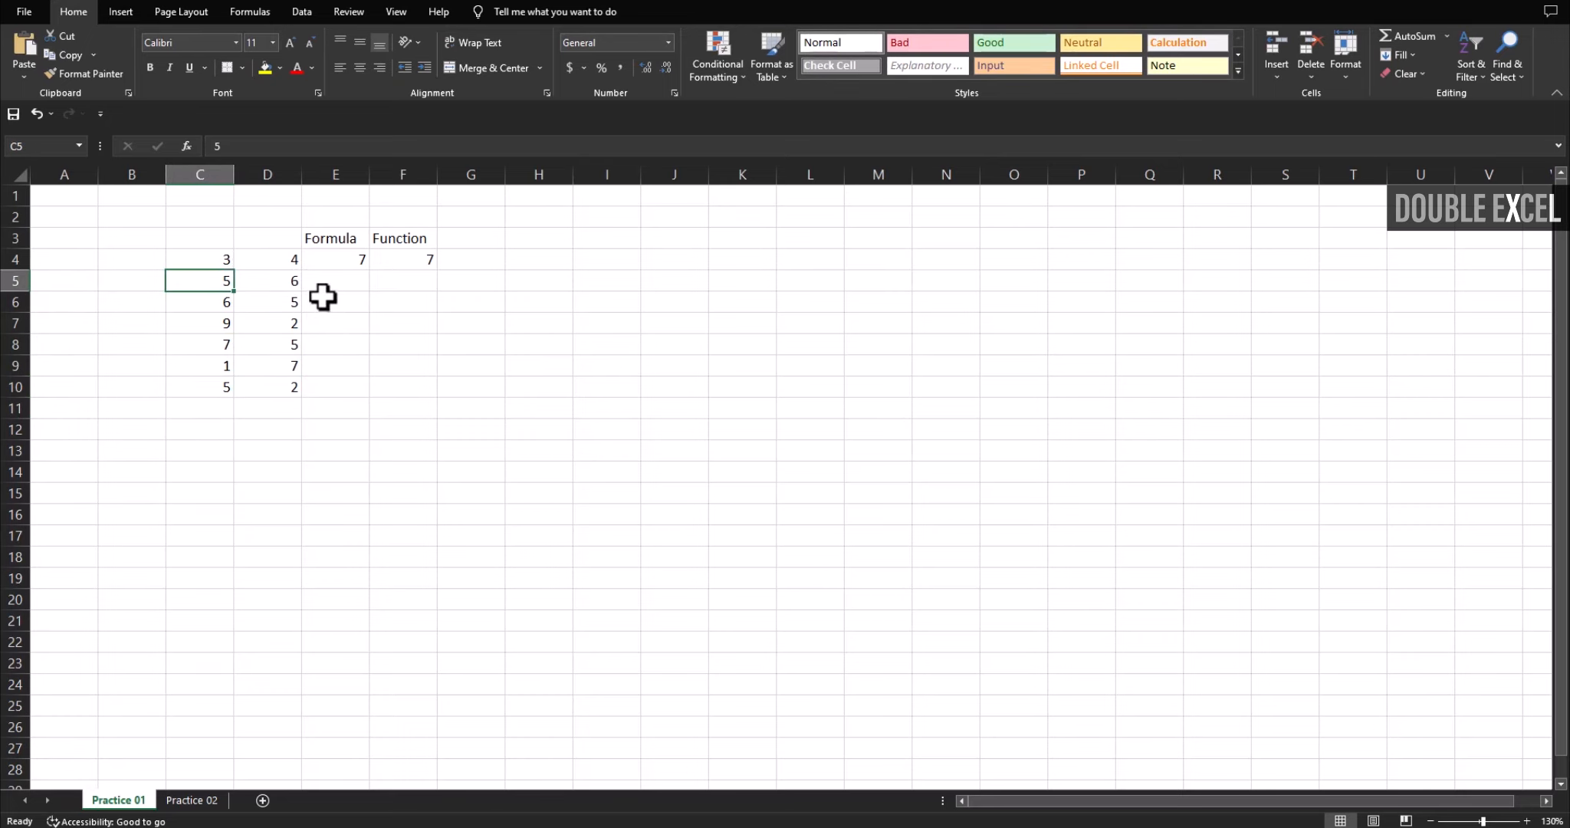
{"action": "left_click", "coordinate": [293, 264]}
{"action": "left_click", "coordinate": [329, 265]}
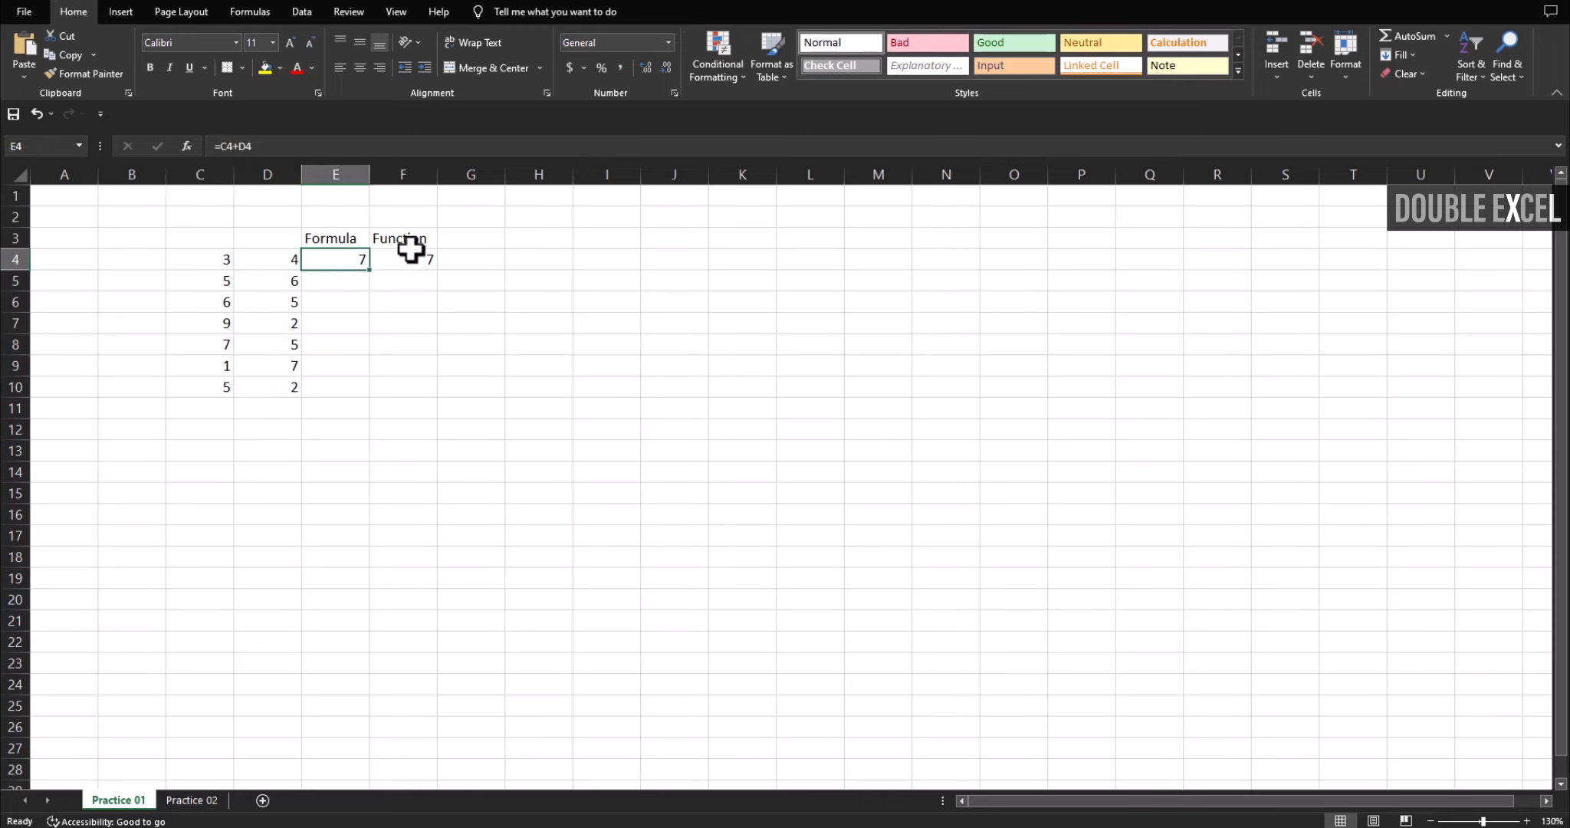
{"action": "scroll", "coordinate": [352, 229], "scroll_direction": "up", "scroll_amount": 7, "text": "ctrl"}
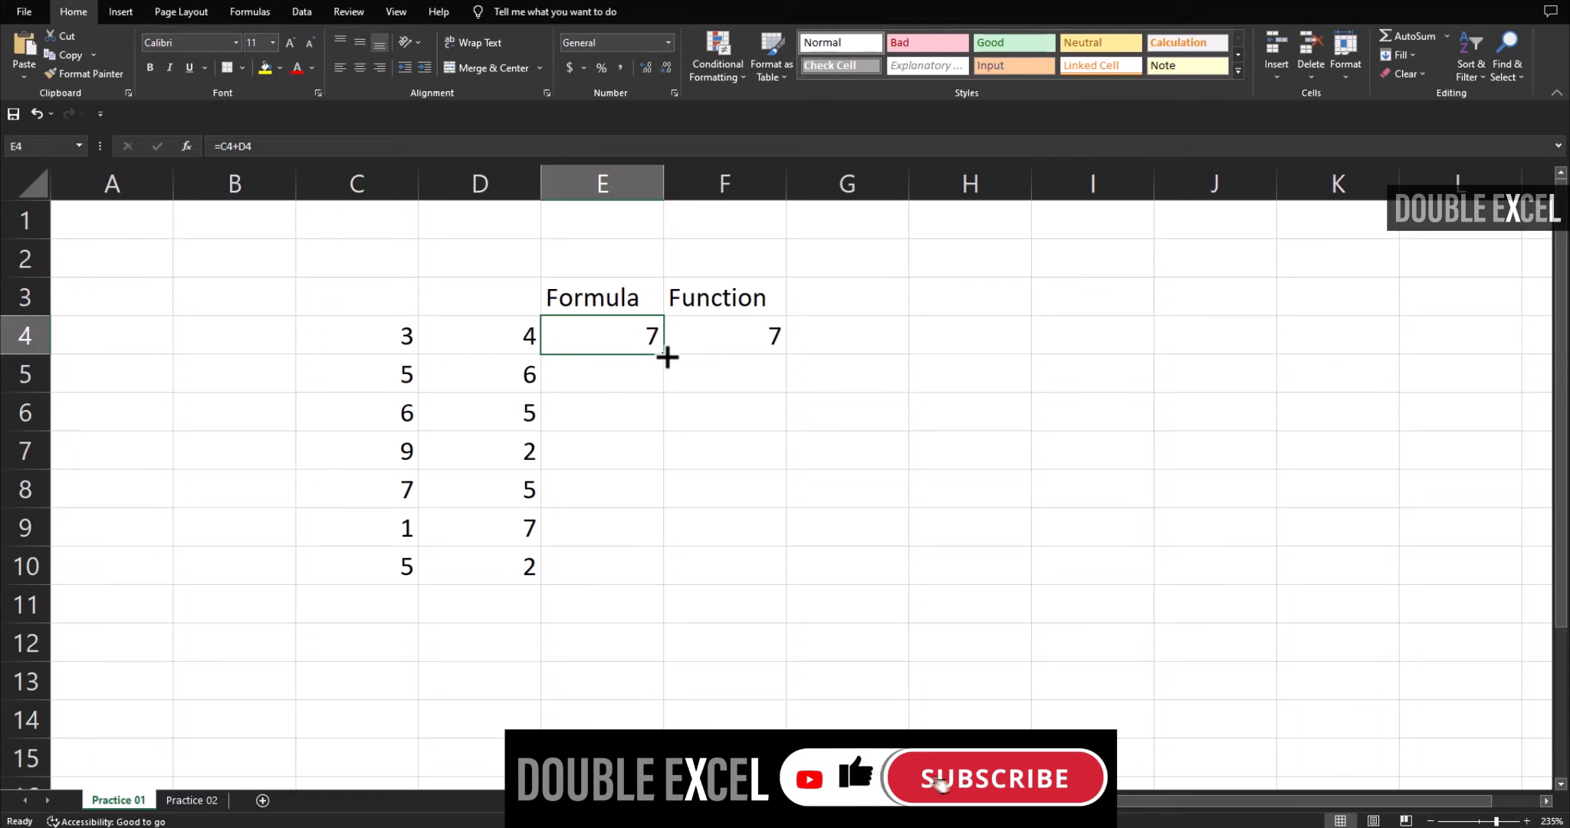
{"action": "left_click_drag", "start_coordinate": [665, 365], "coordinate": [659, 587]}
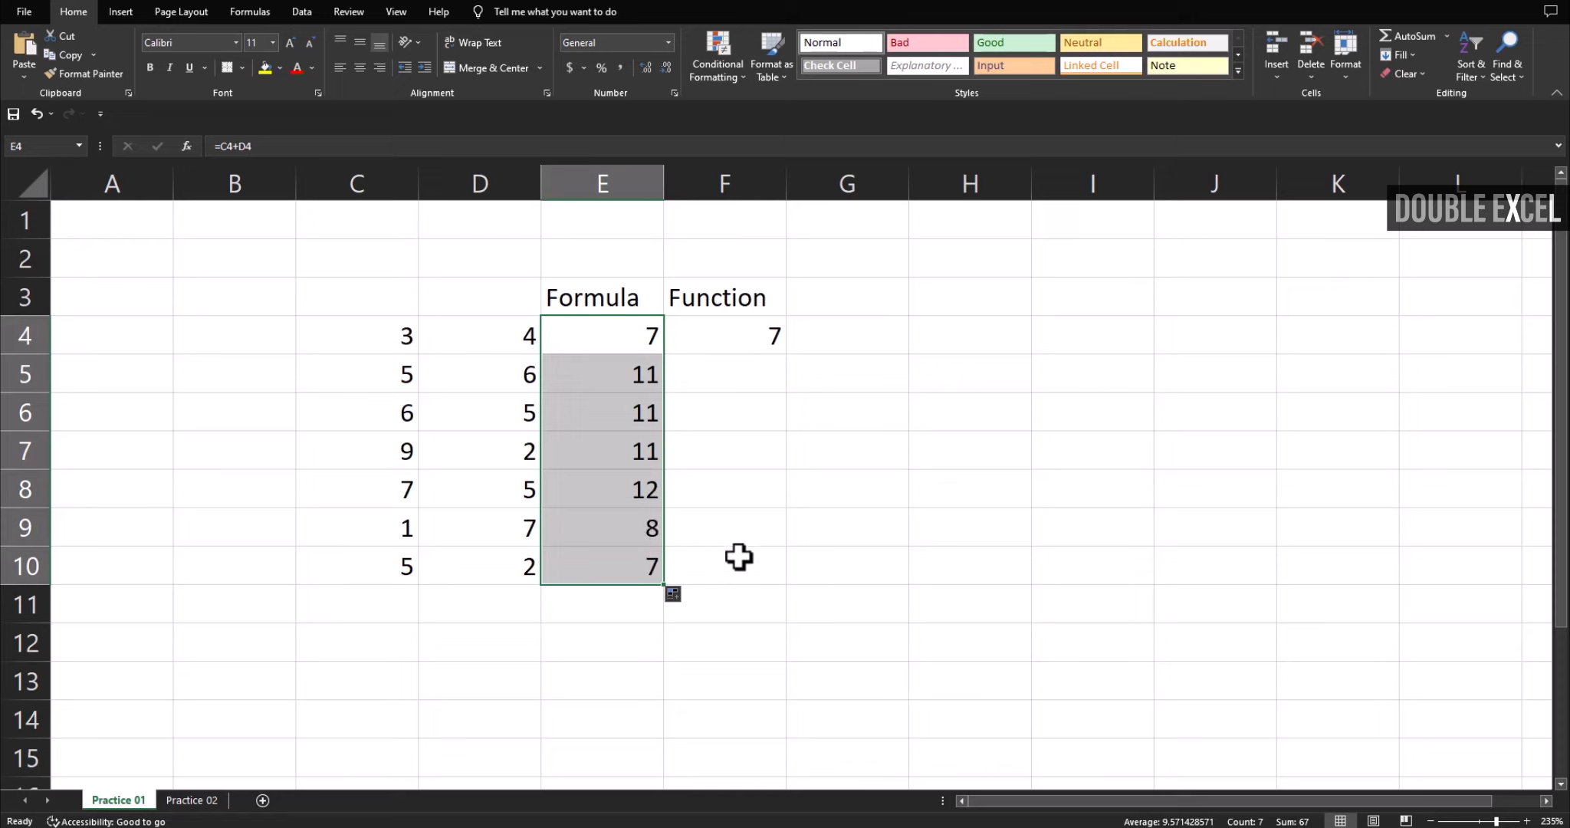
- Examine how the row references in the copied formulas in E5 and E6 differ from the original in E4
{"action": "left_click", "coordinate": [826, 439]}
{"action": "left_click", "coordinate": [362, 330]}
{"action": "left_click", "coordinate": [624, 369]}
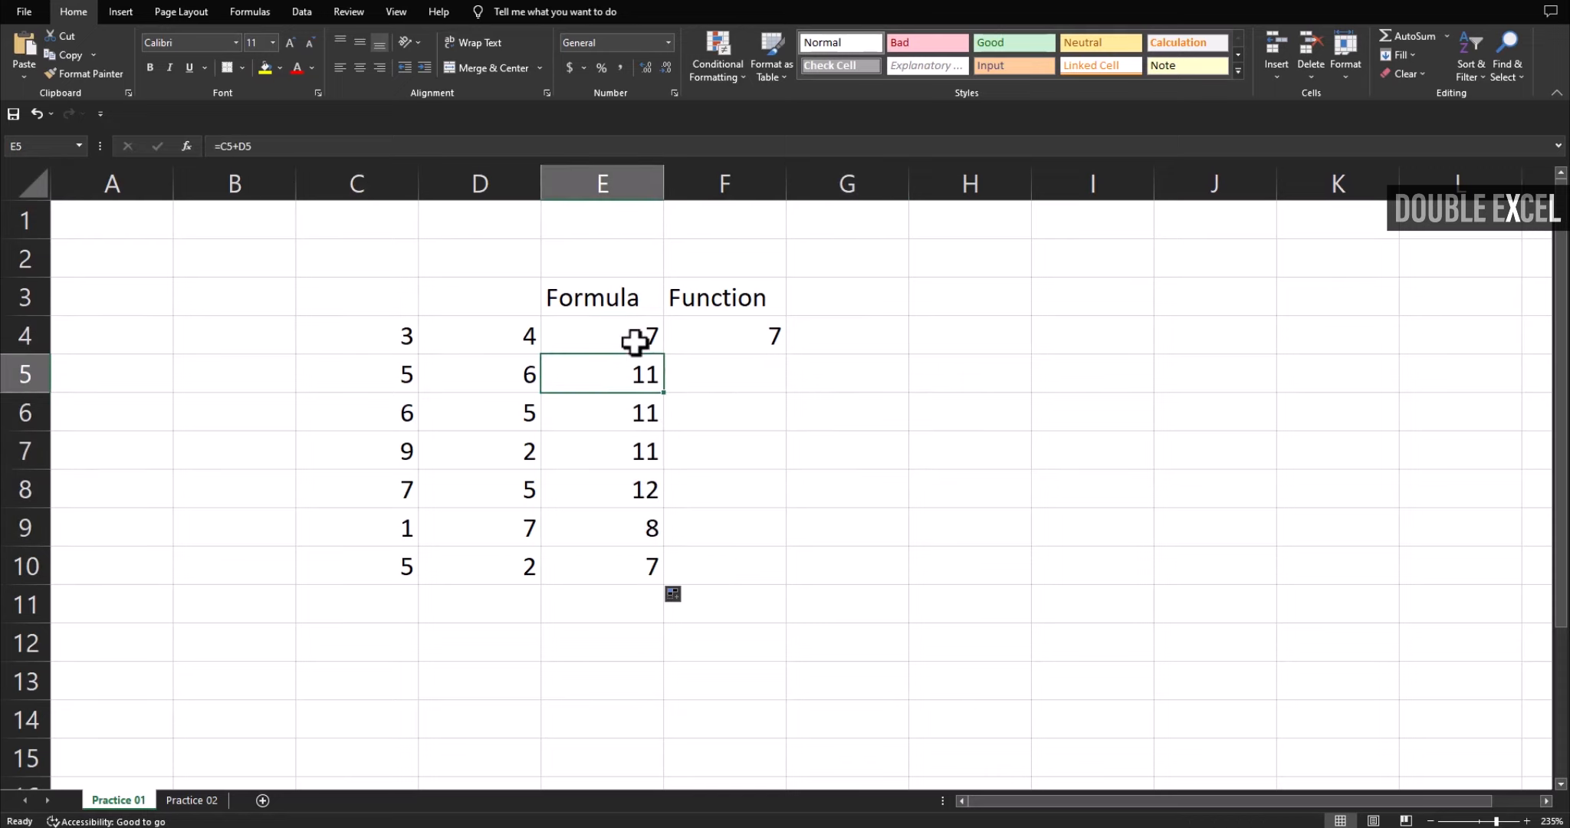
{"action": "left_click", "coordinate": [818, 376]}
{"action": "left_click", "coordinate": [634, 374]}
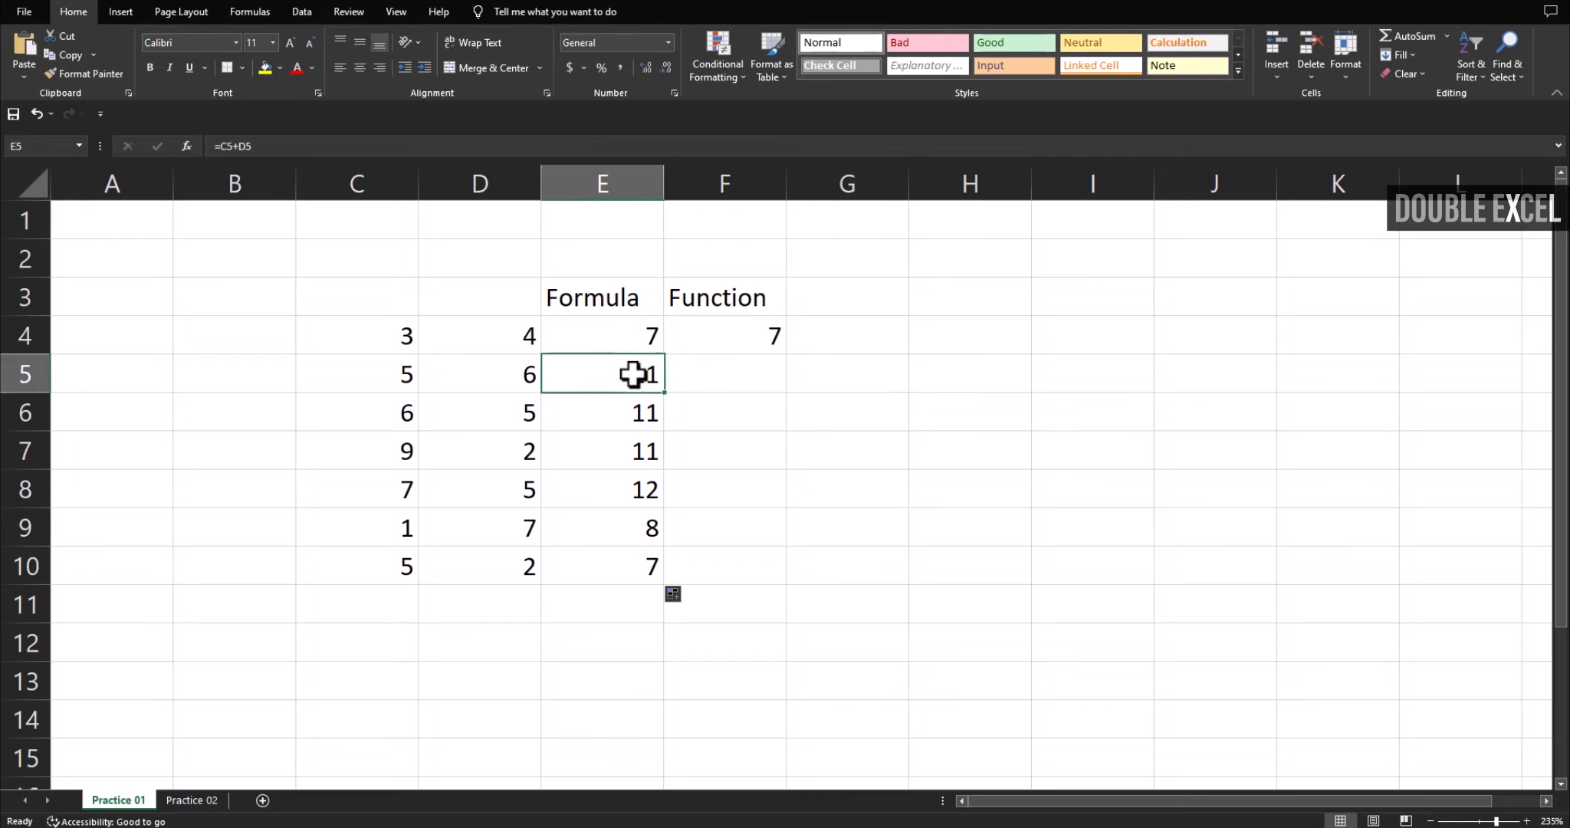
{"action": "key", "text": "Down"}
{"action": "key", "text": "Up"}
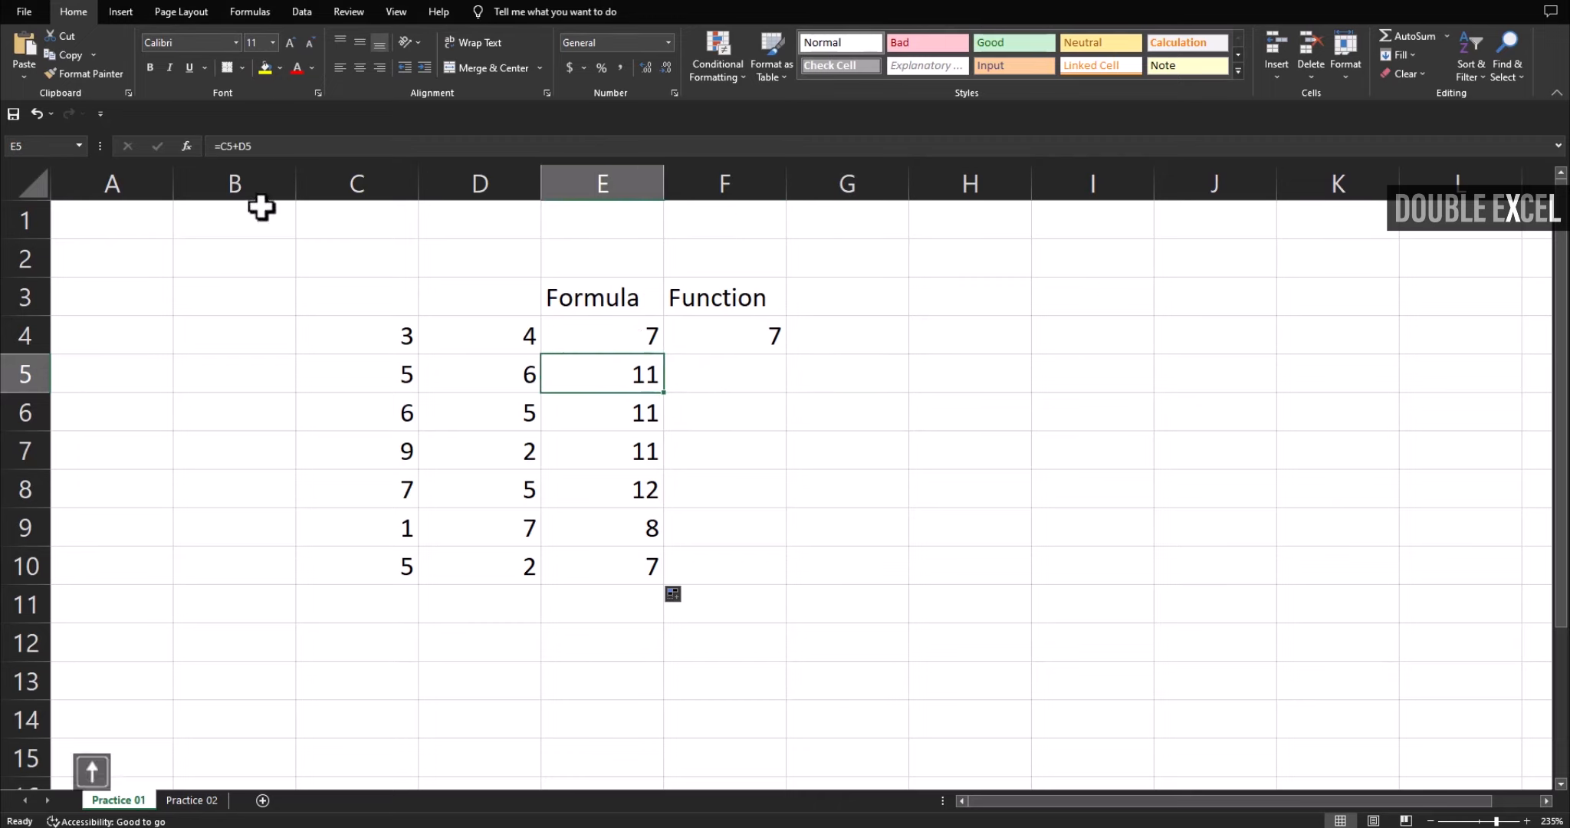
{"action": "left_click", "coordinate": [254, 152]}
{"action": "key", "text": "Return"}
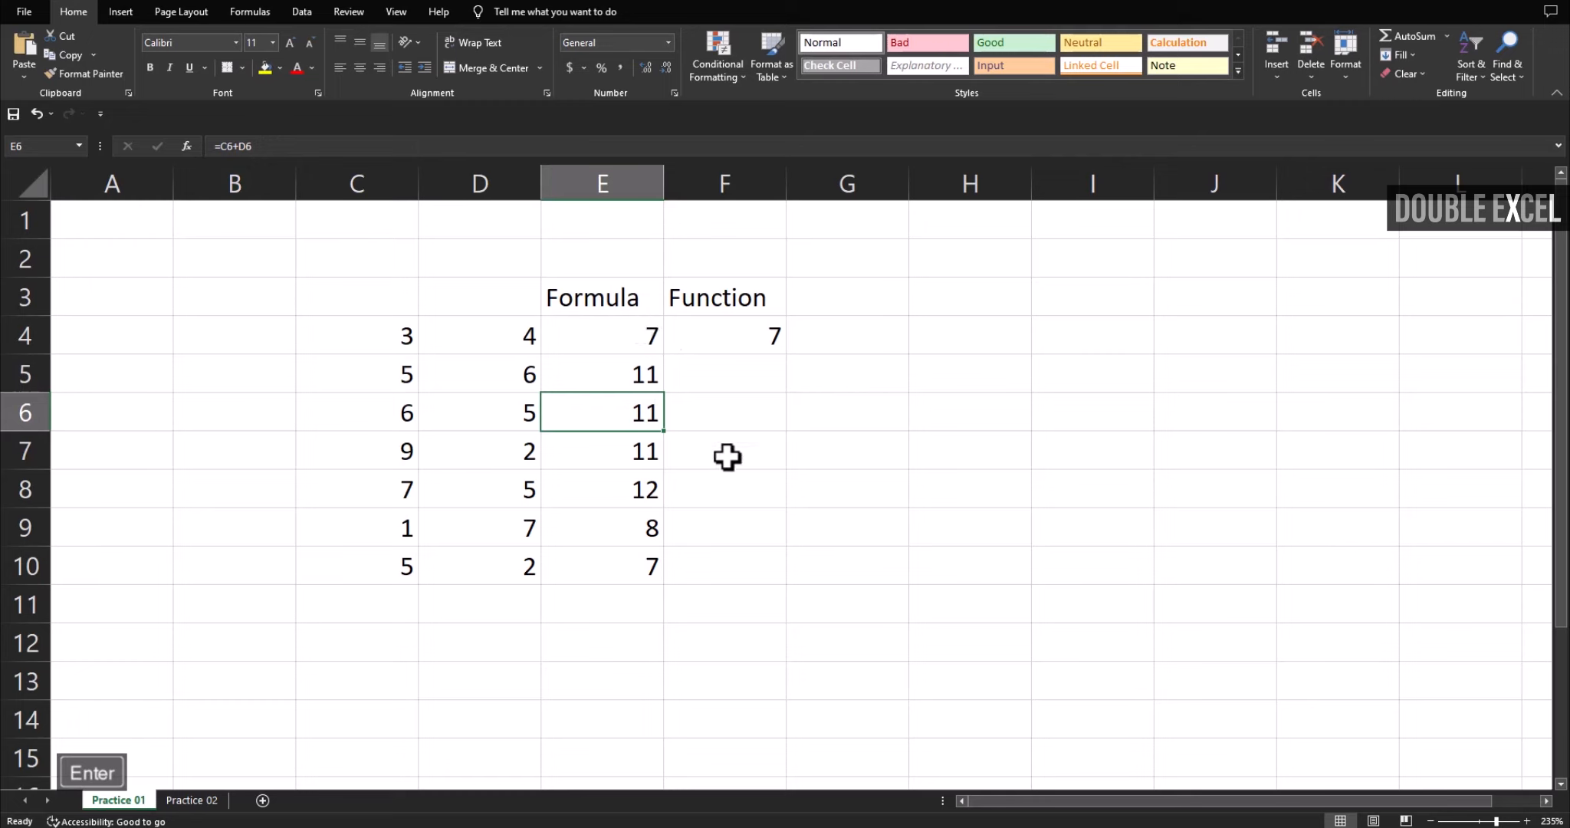
{"action": "key", "text": "Up"}
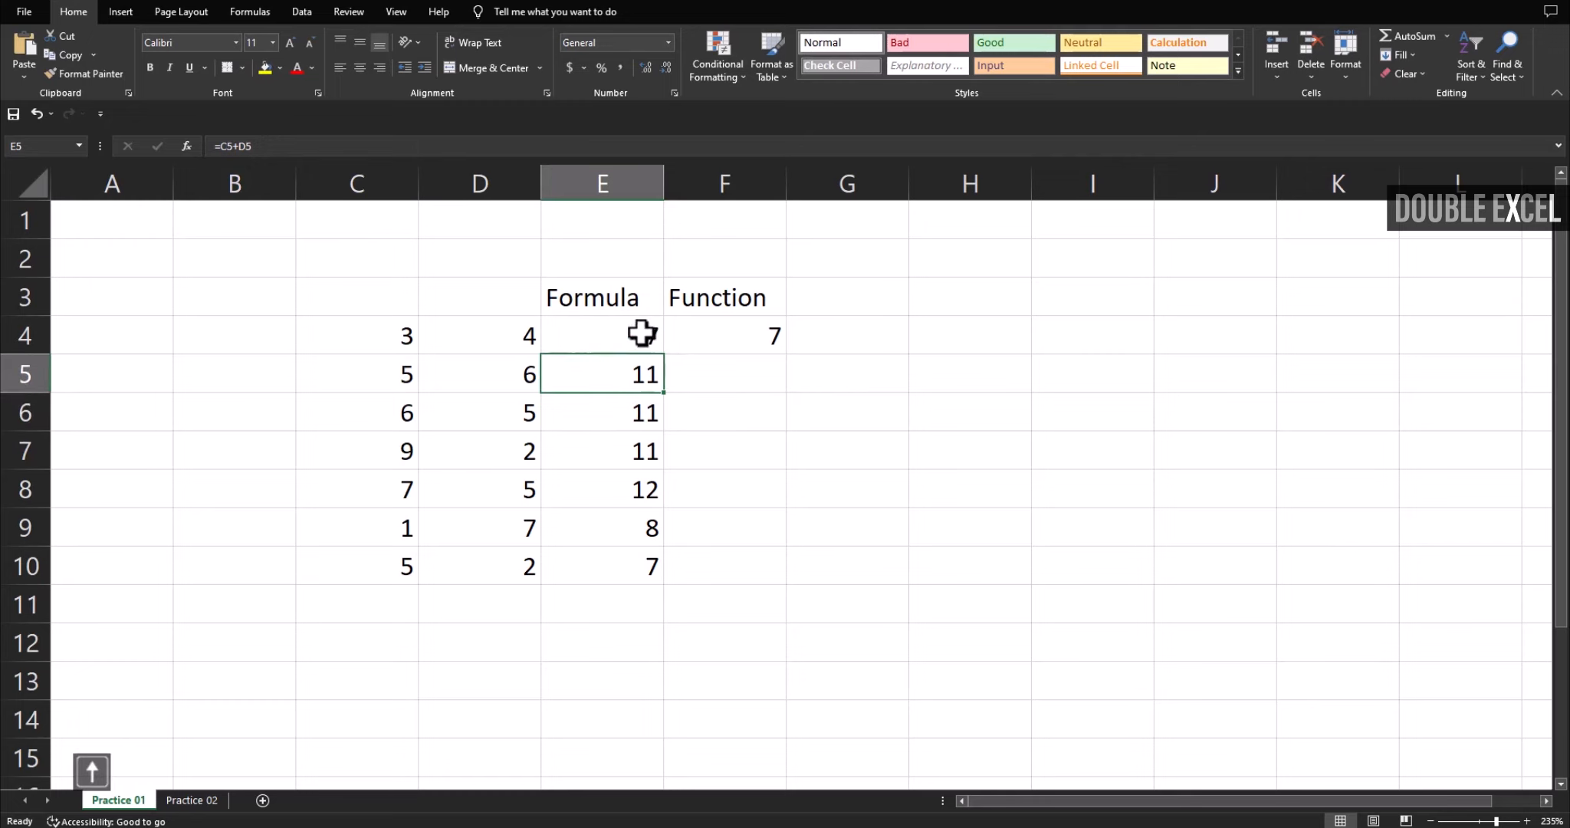
{"action": "left_click", "coordinate": [285, 144]}
{"action": "key", "text": "Return"}
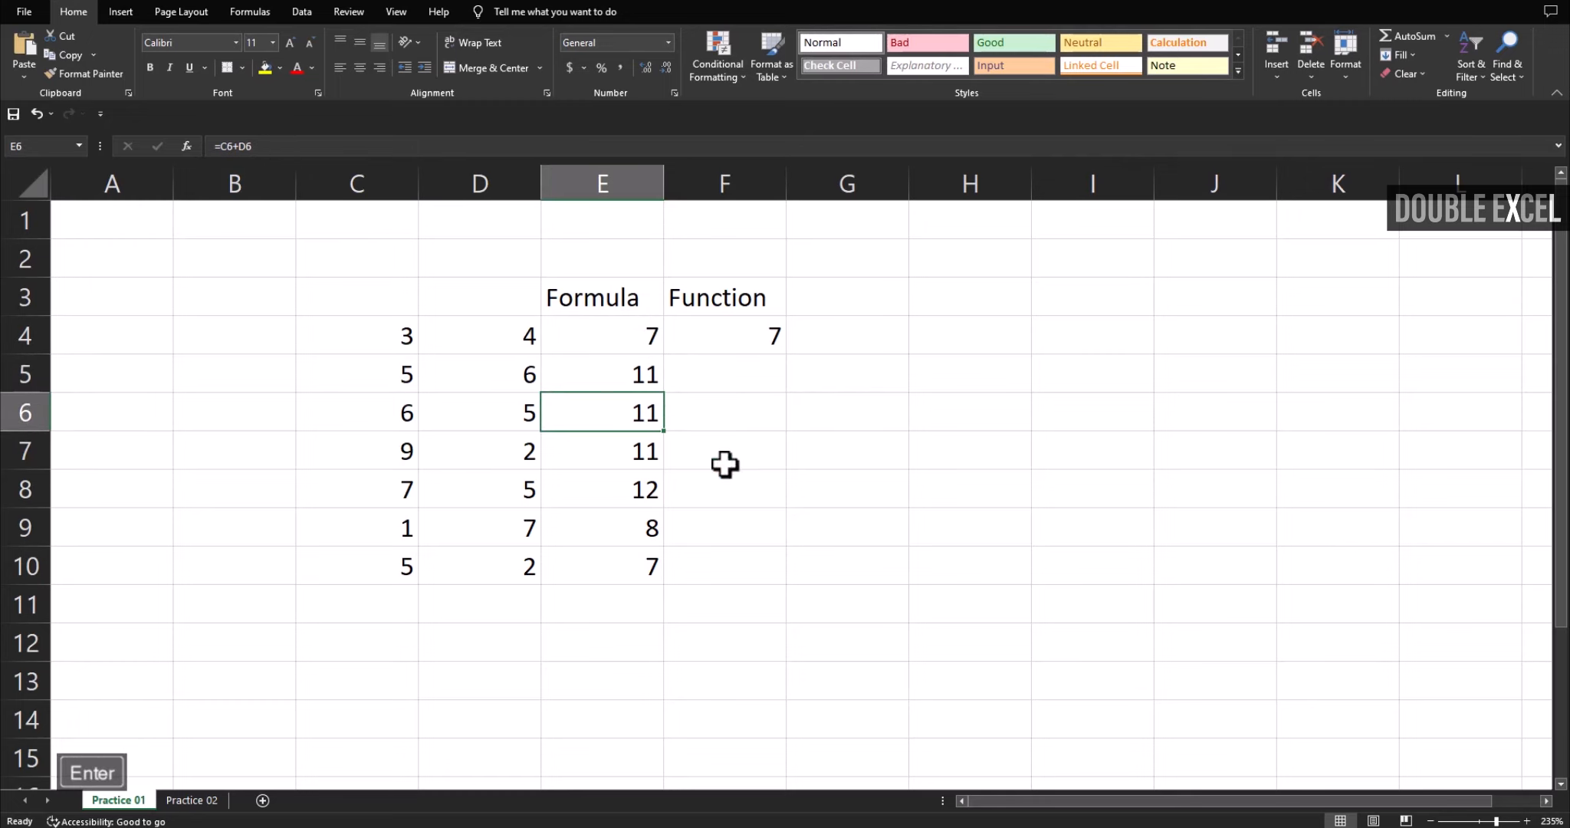
{"action": "key", "text": "Up"}
{"action": "key", "text": "Up"}
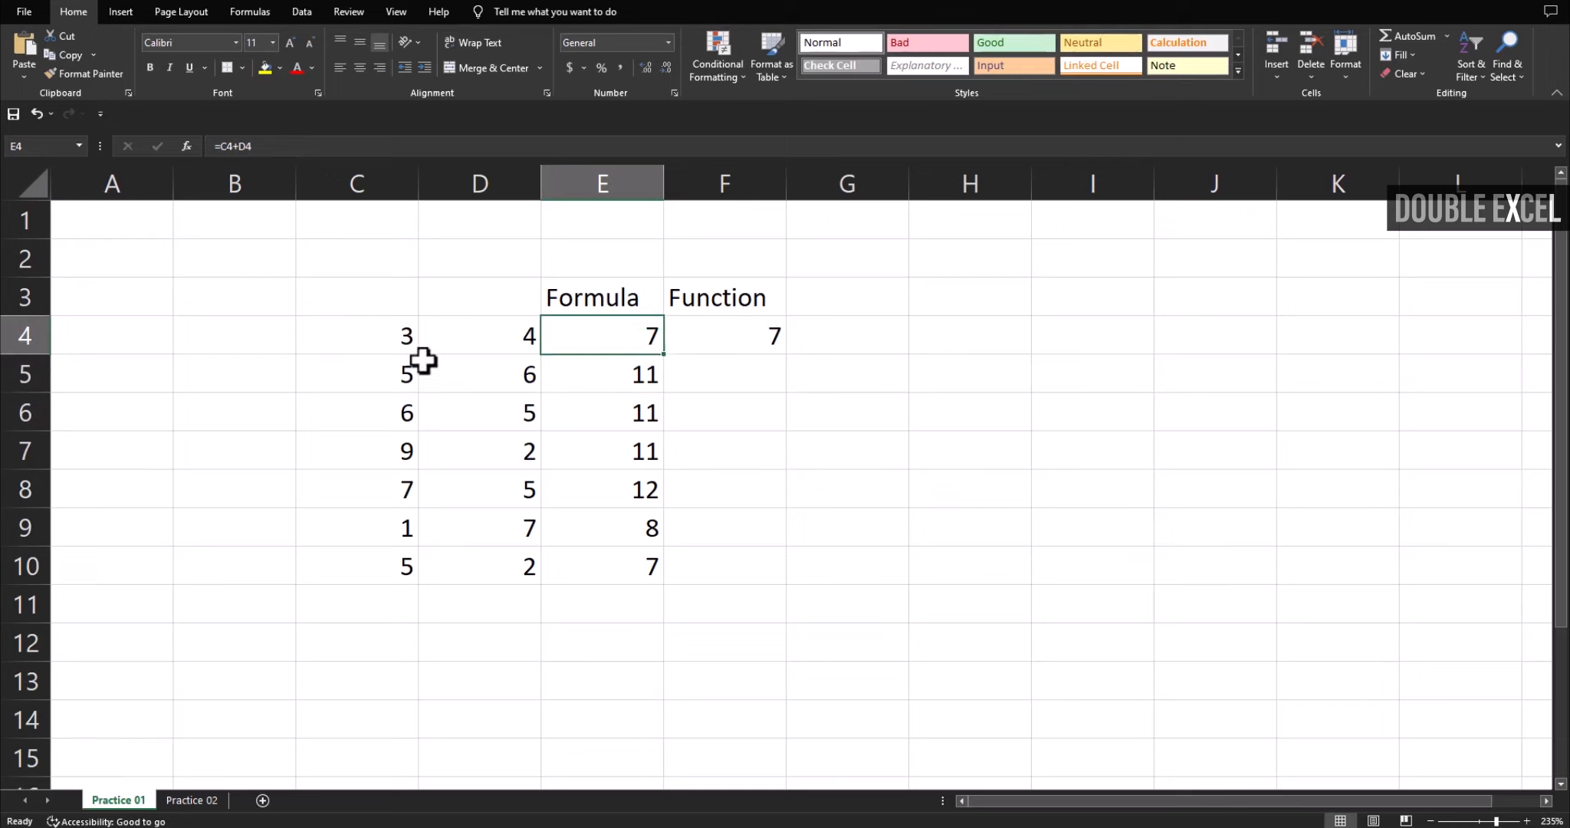
- Compare the numbers in columns C and D with the results in E4:E10
{"action": "left_click", "coordinate": [396, 339]}
{"action": "left_click_drag", "start_coordinate": [511, 332], "coordinate": [511, 572]}
{"action": "left_click", "coordinate": [759, 529]}
{"action": "left_click_drag", "start_coordinate": [642, 343], "coordinate": [617, 561]}
{"action": "left_click", "coordinate": [602, 680]}
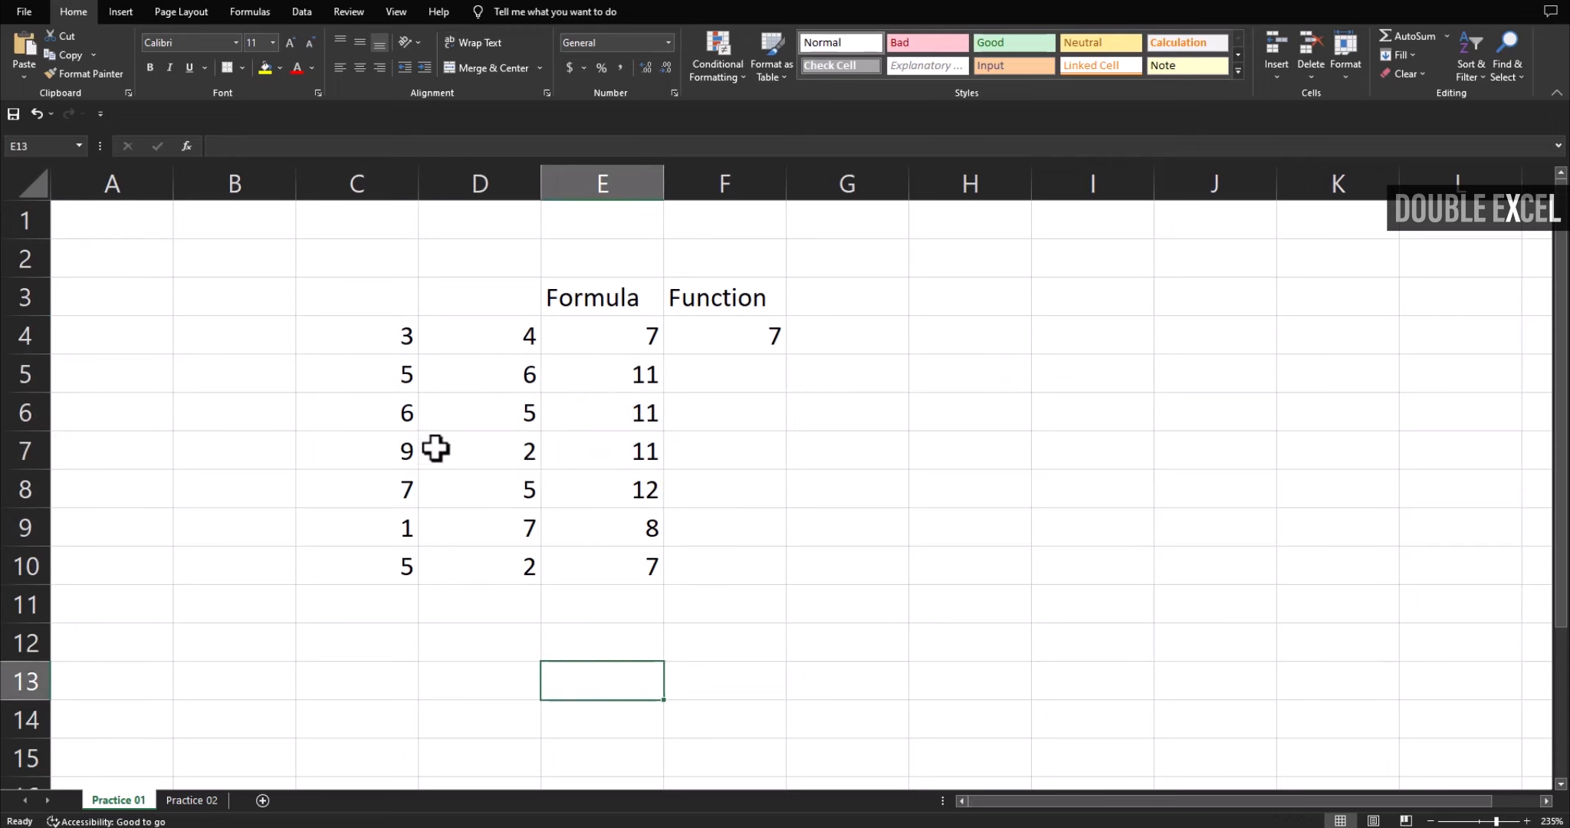
- Clear the numbers from cells C5:C10, leaving only the value in C4 in that column
{"action": "left_click", "coordinate": [385, 373]}
{"action": "left_click", "coordinate": [912, 535]}
{"action": "left_click", "coordinate": [400, 370]}
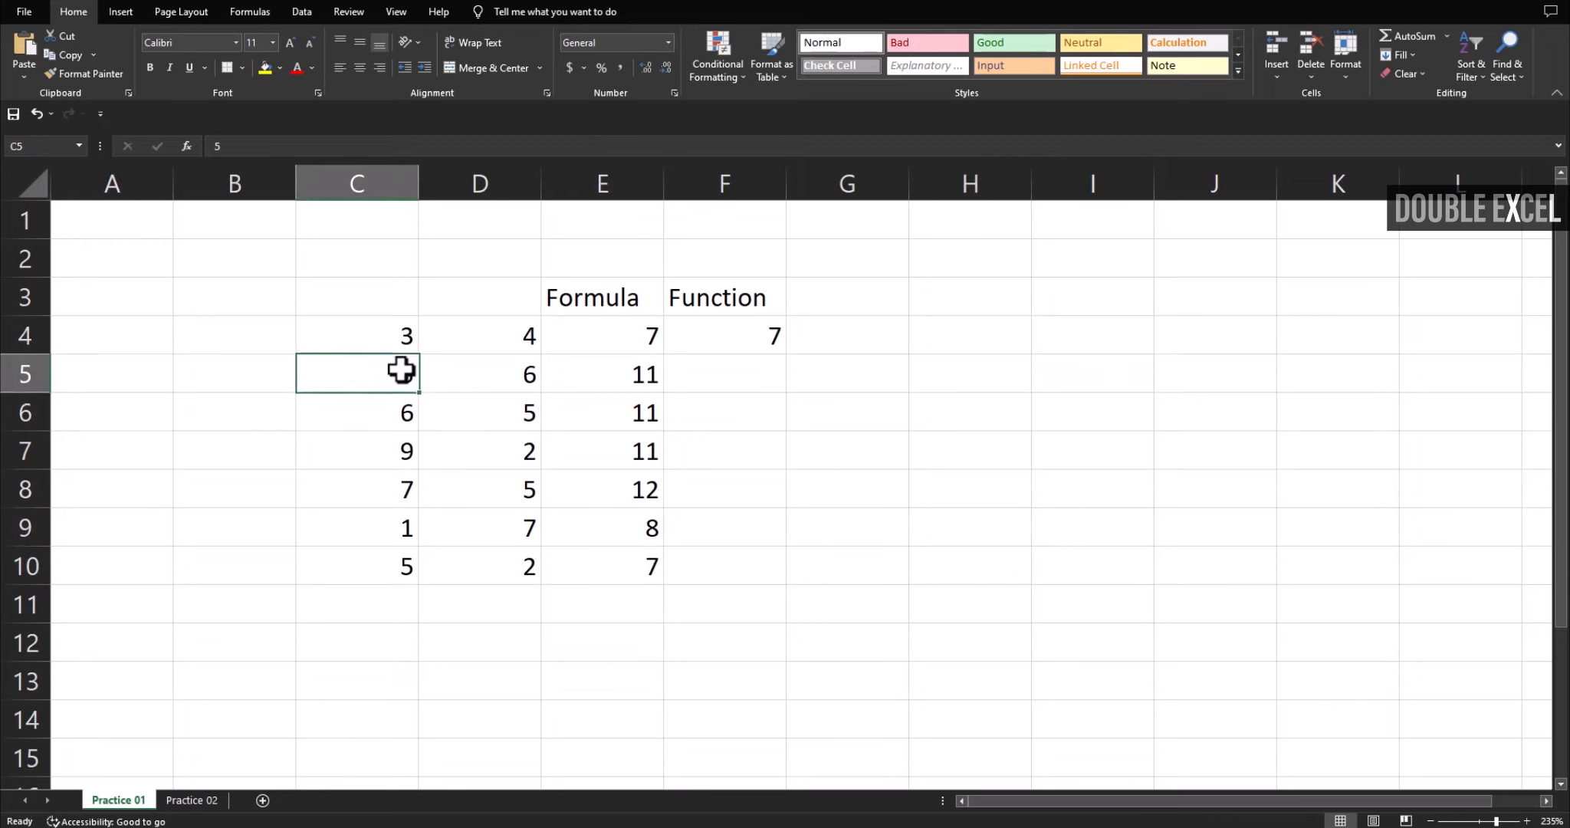
{"action": "left_click_drag", "start_coordinate": [400, 371], "coordinate": [371, 571]}
{"action": "key", "text": "Delete"}
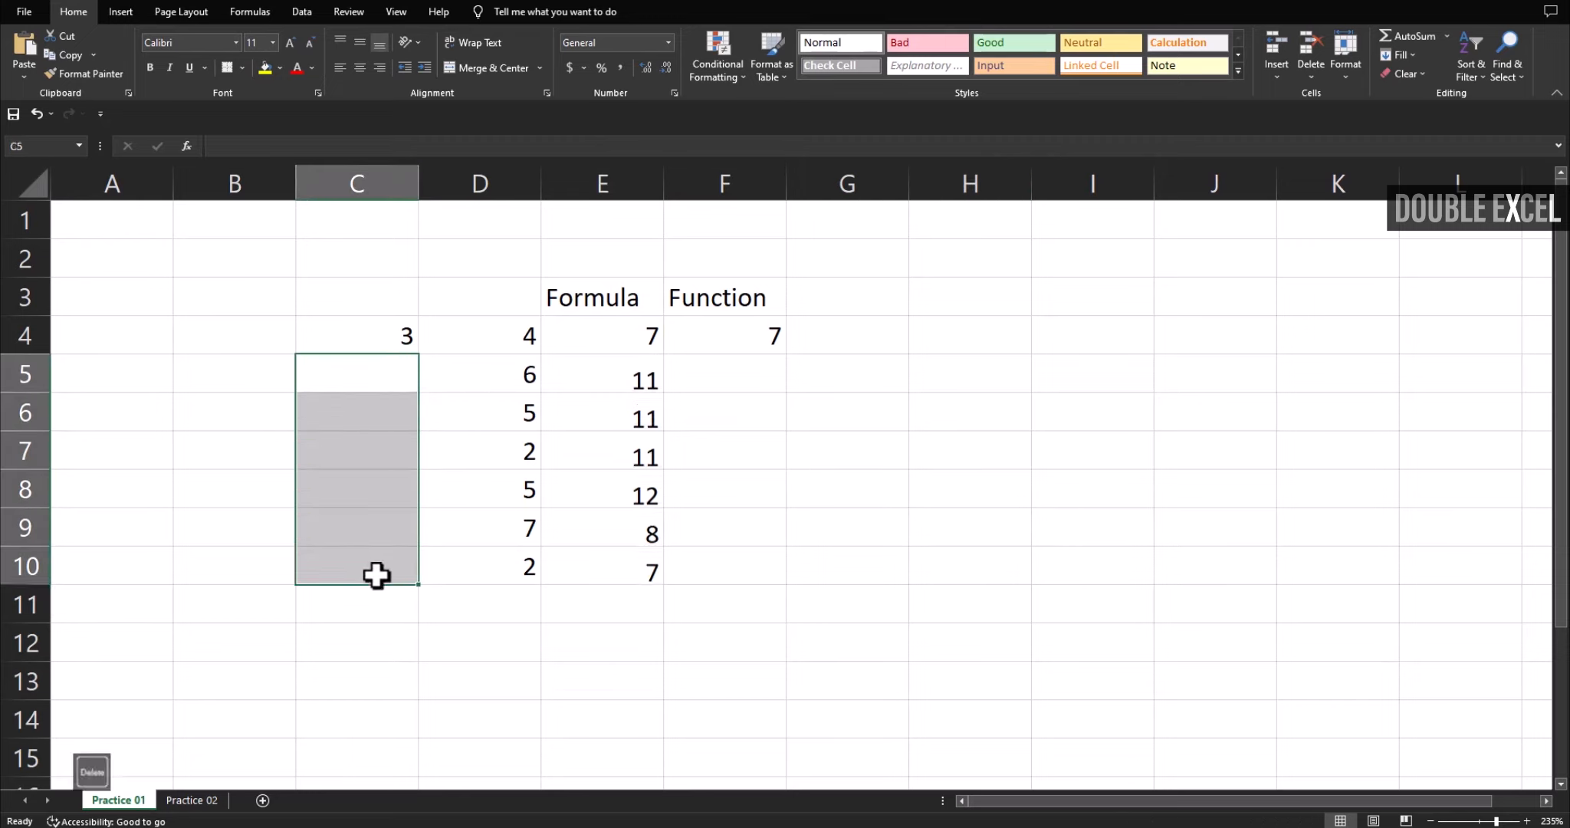
{"action": "left_click", "coordinate": [545, 443]}
{"action": "left_click_drag", "start_coordinate": [406, 377], "coordinate": [400, 551]}
{"action": "left_click", "coordinate": [803, 476]}
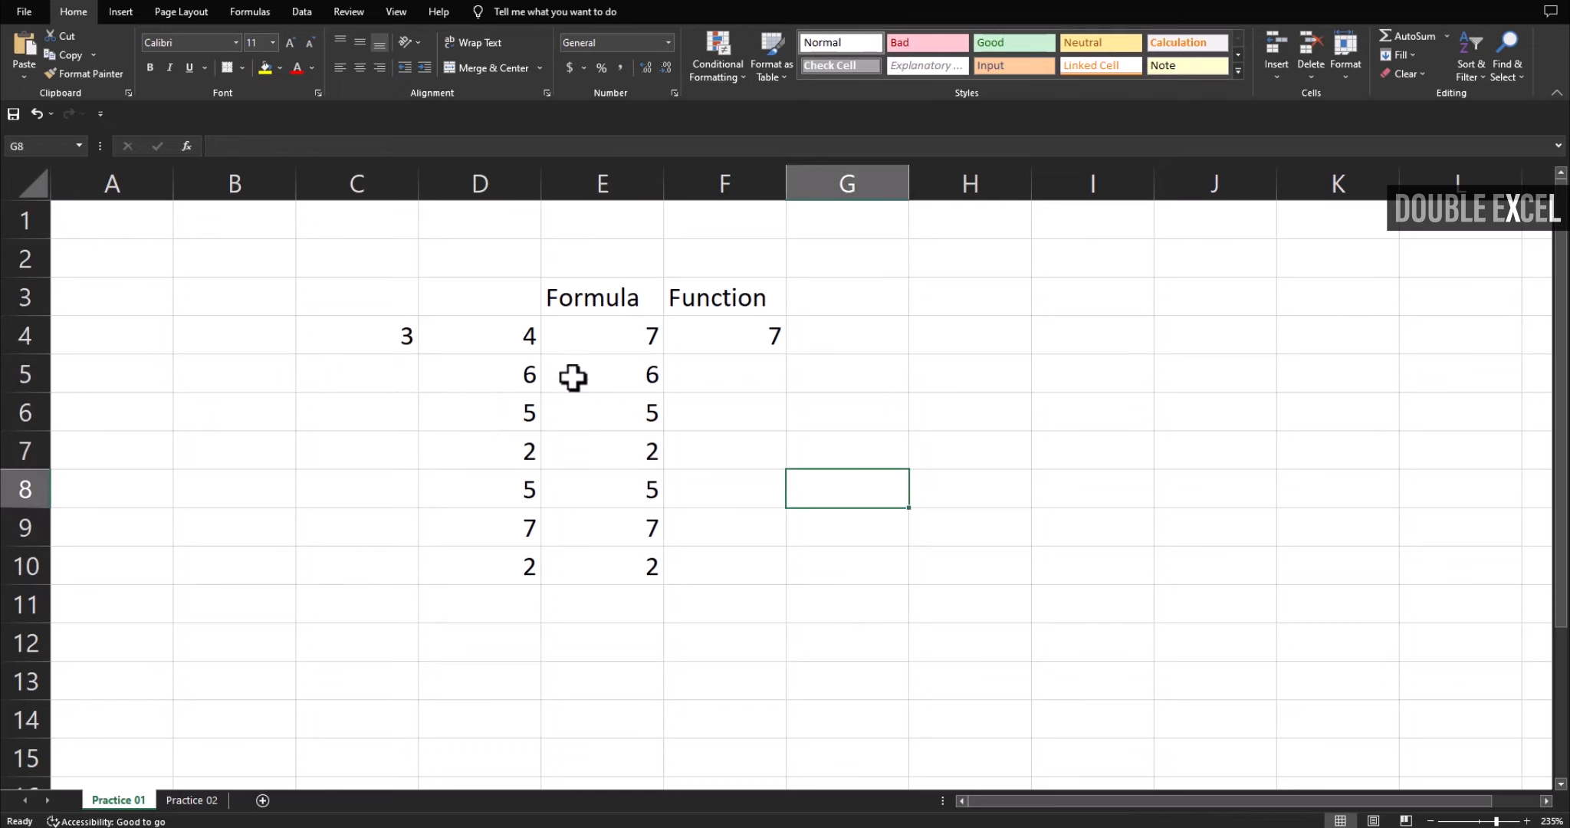
- Enter the value 3 again in cell C4
{"action": "left_click", "coordinate": [400, 335]}
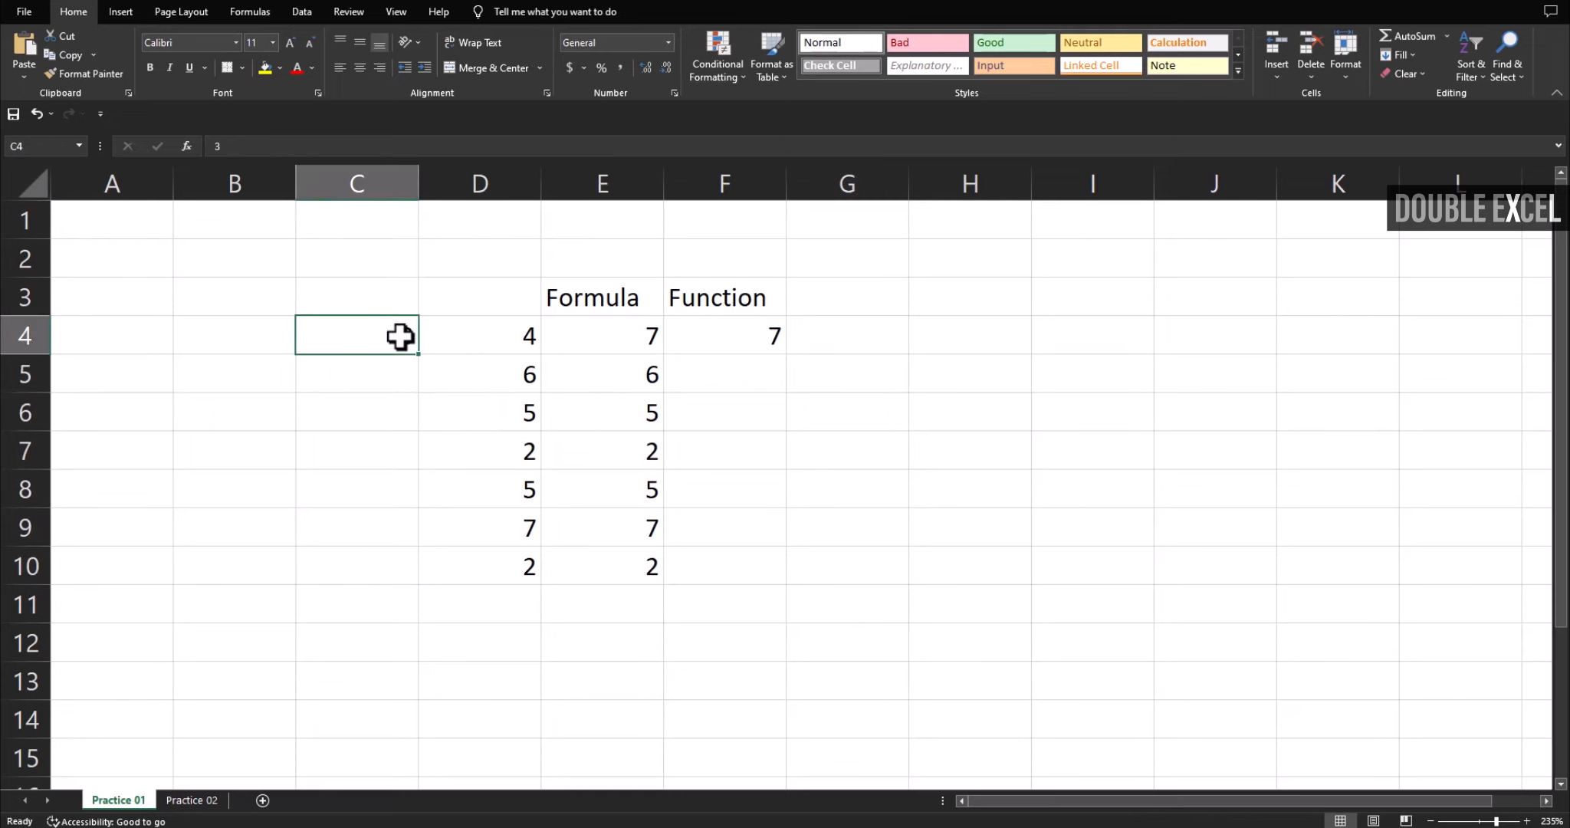
{"action": "type", "text": "3"}
{"action": "key", "text": "ctrl+Return"}
- Match the single value in cell C4 in turn with each number in D4:D10
{"action": "left_click", "coordinate": [514, 338]}
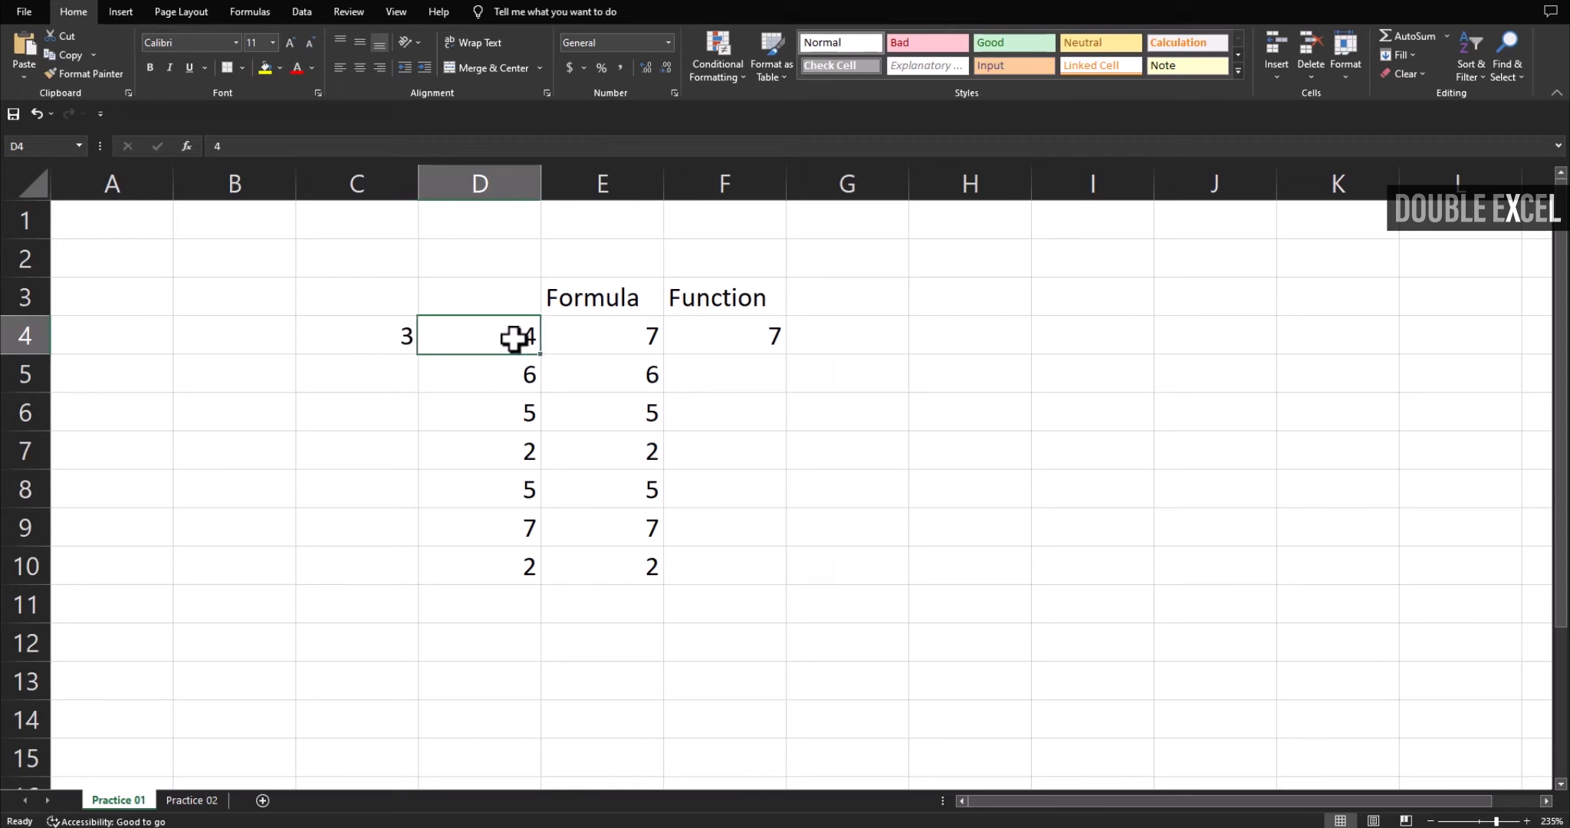
{"action": "left_click", "coordinate": [396, 337]}
{"action": "left_click", "coordinate": [500, 379]}
{"action": "left_click", "coordinate": [386, 339]}
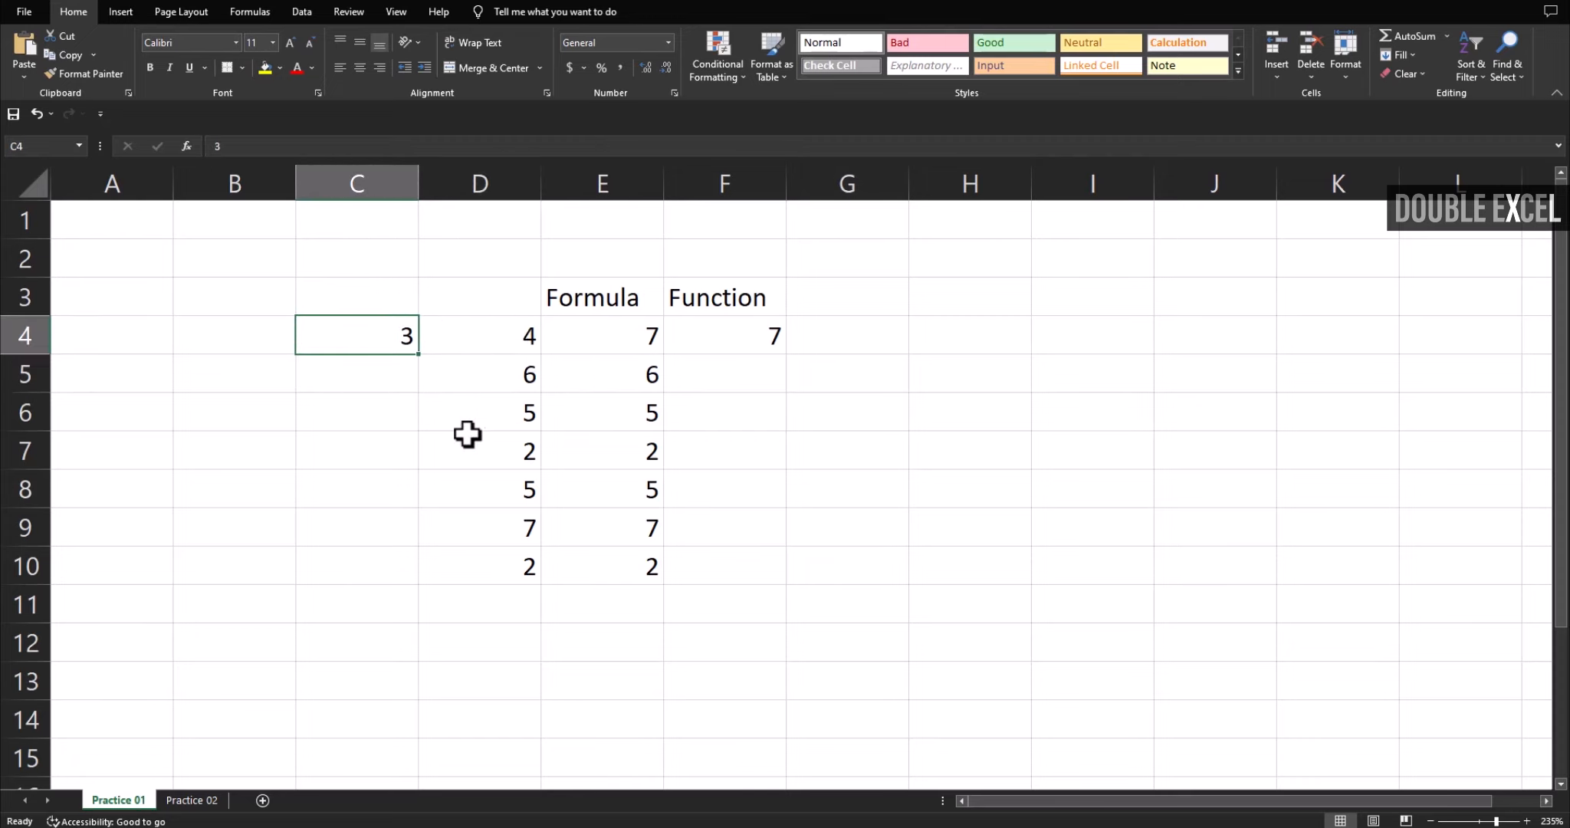
{"action": "left_click", "coordinate": [492, 423]}
{"action": "left_click", "coordinate": [381, 338]}
{"action": "left_click", "coordinate": [494, 459]}
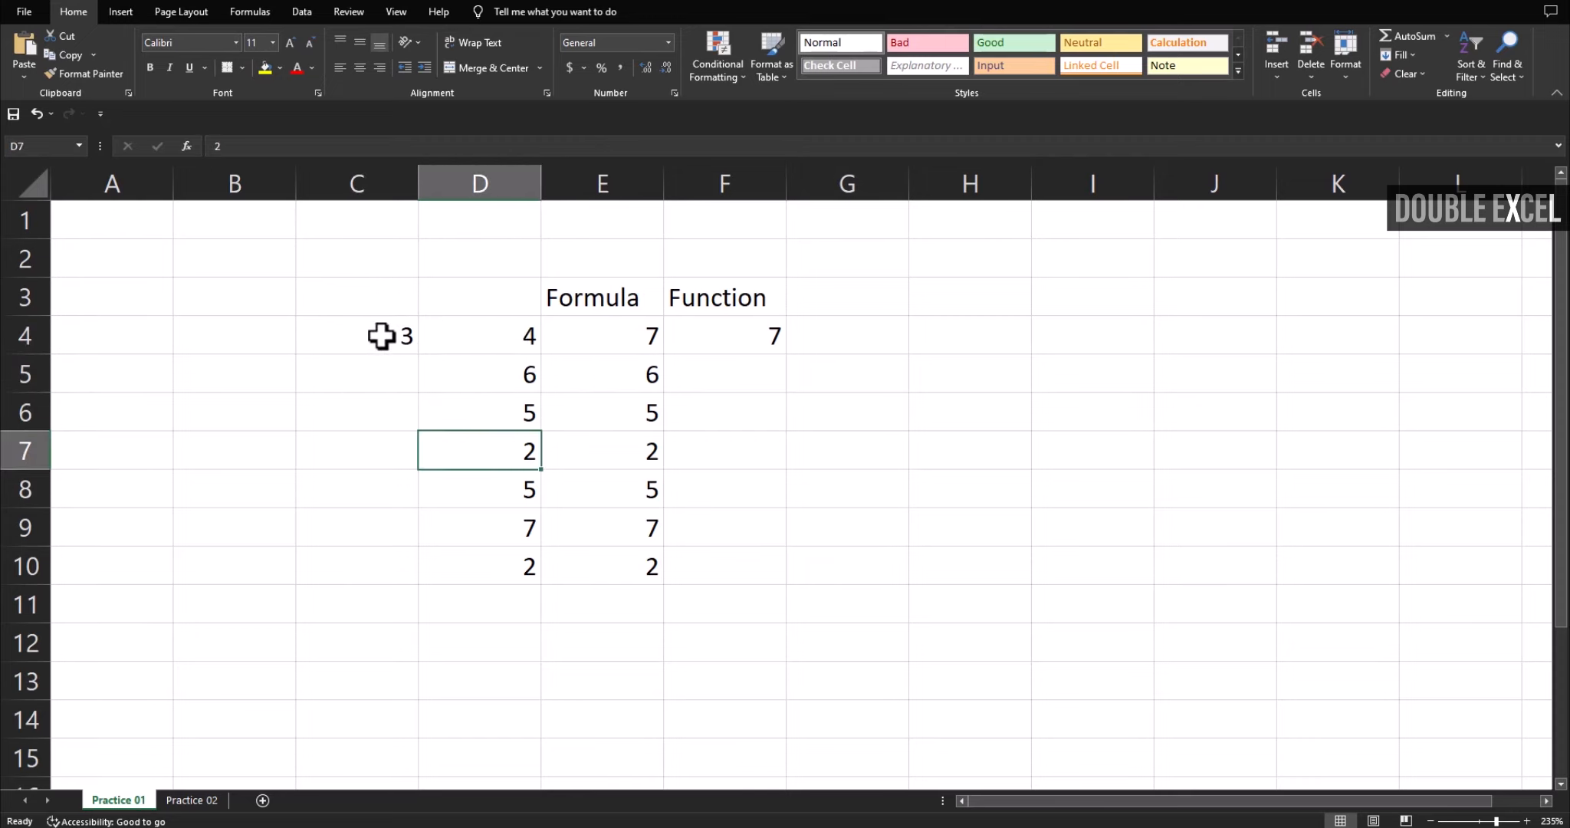
{"action": "left_click", "coordinate": [381, 337]}
{"action": "left_click", "coordinate": [498, 501]}
{"action": "left_click", "coordinate": [370, 344]}
{"action": "left_click", "coordinate": [517, 521]}
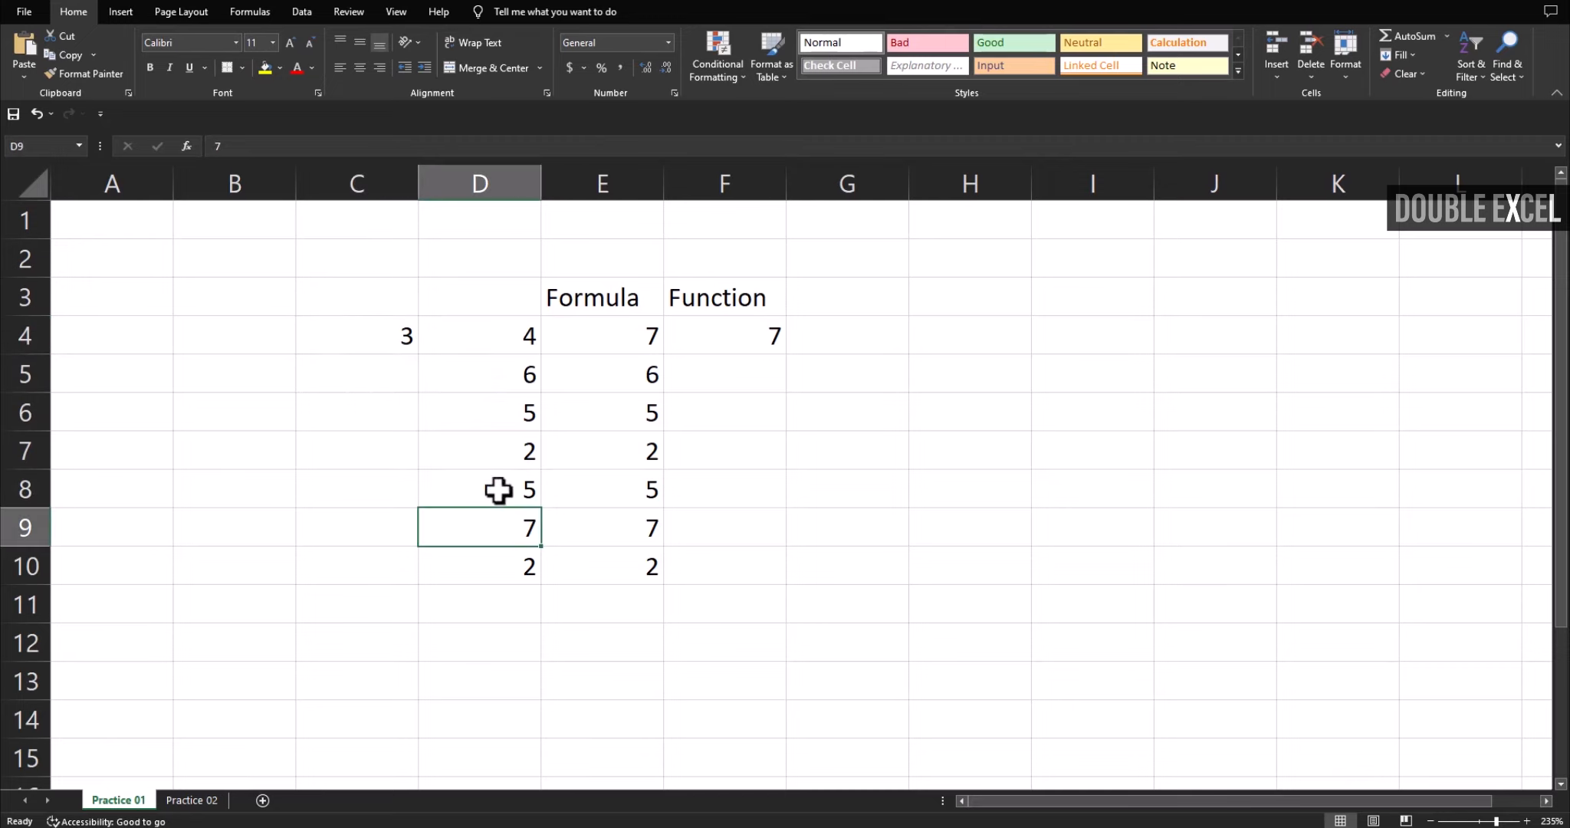
{"action": "left_click", "coordinate": [396, 336]}
{"action": "left_click", "coordinate": [484, 568]}
- Make the C4 reference absolute in cell E4 so that its formula reads =$C$4+D4
{"action": "left_click", "coordinate": [645, 336]}
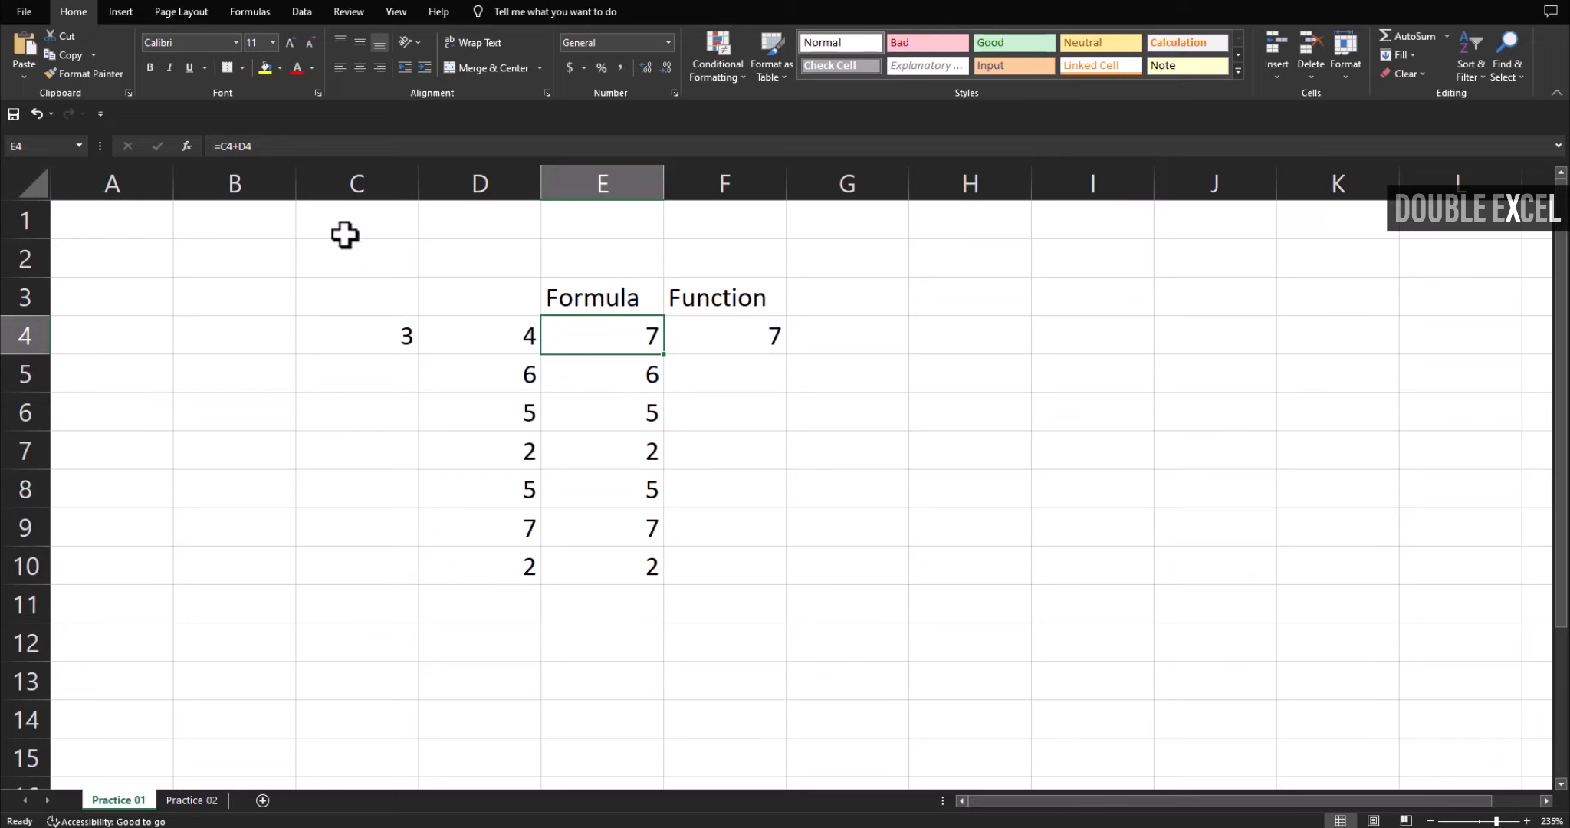
{"action": "left_click", "coordinate": [246, 148]}
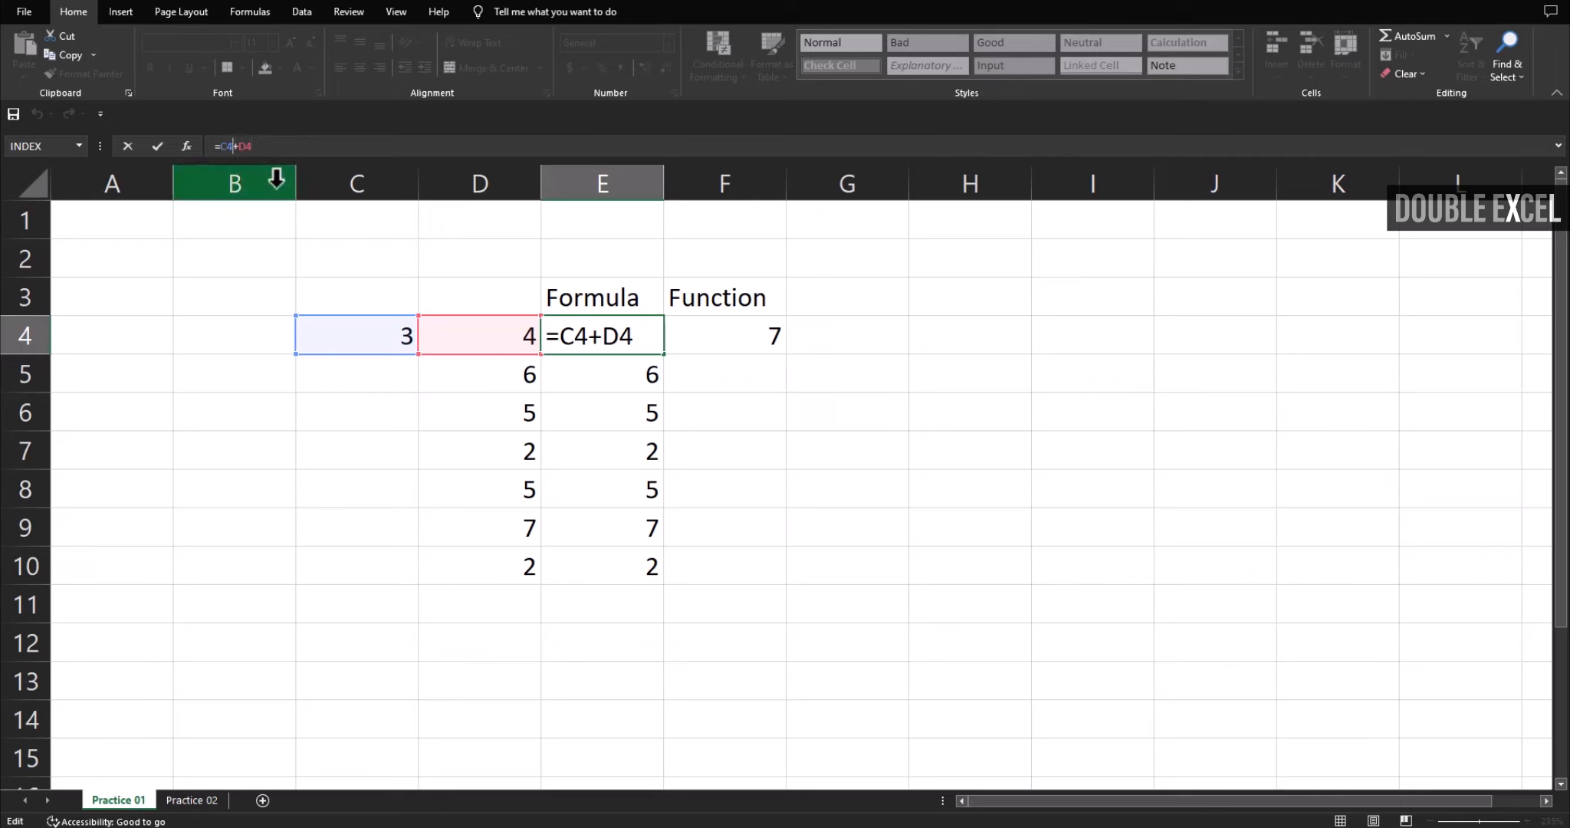
{"action": "key", "text": "F4"}
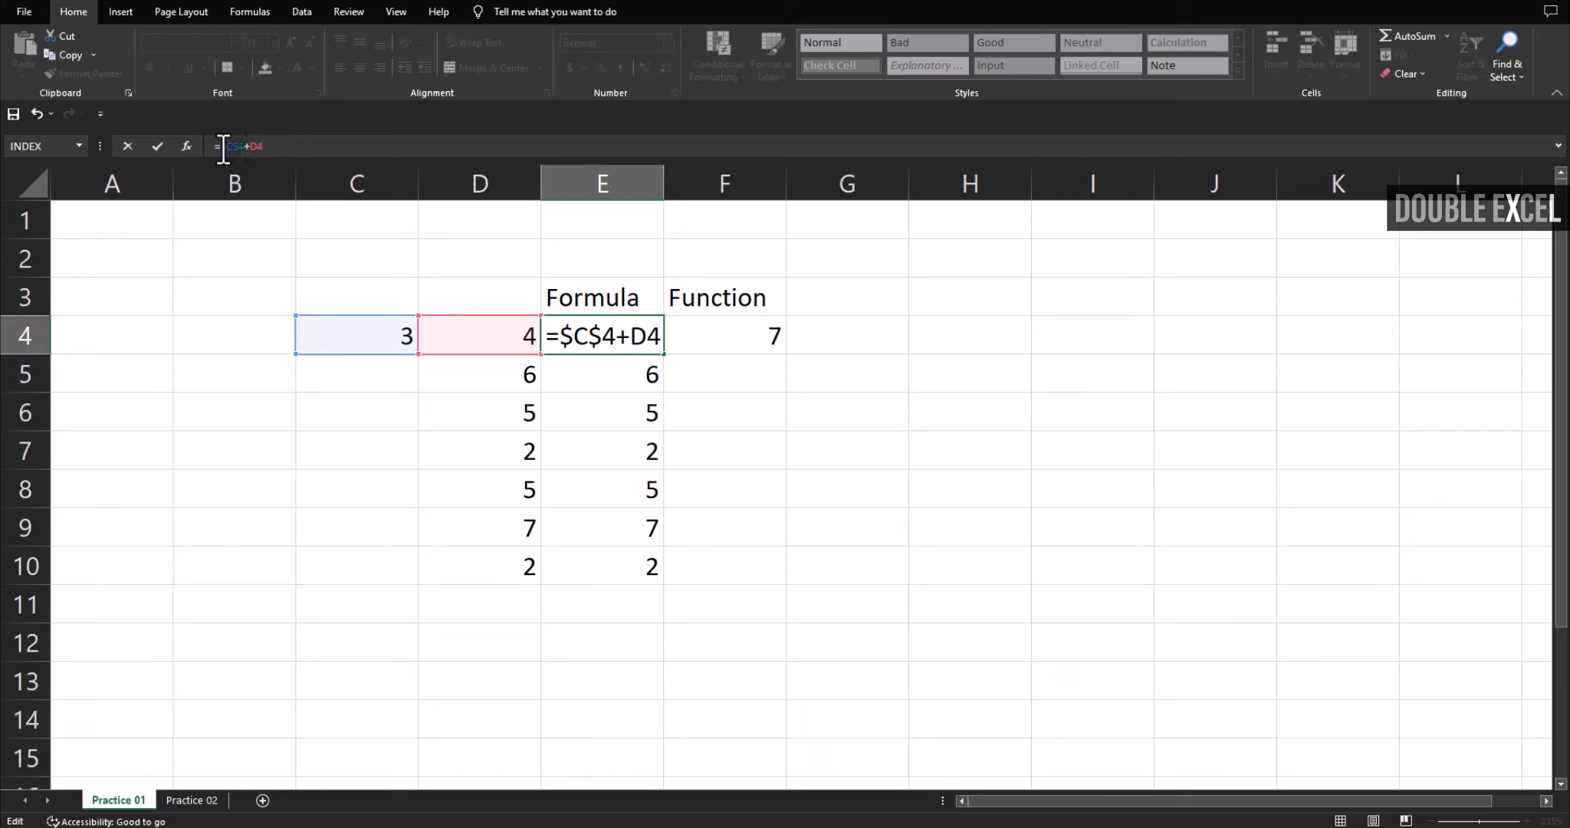
{"action": "key", "text": "Return"}
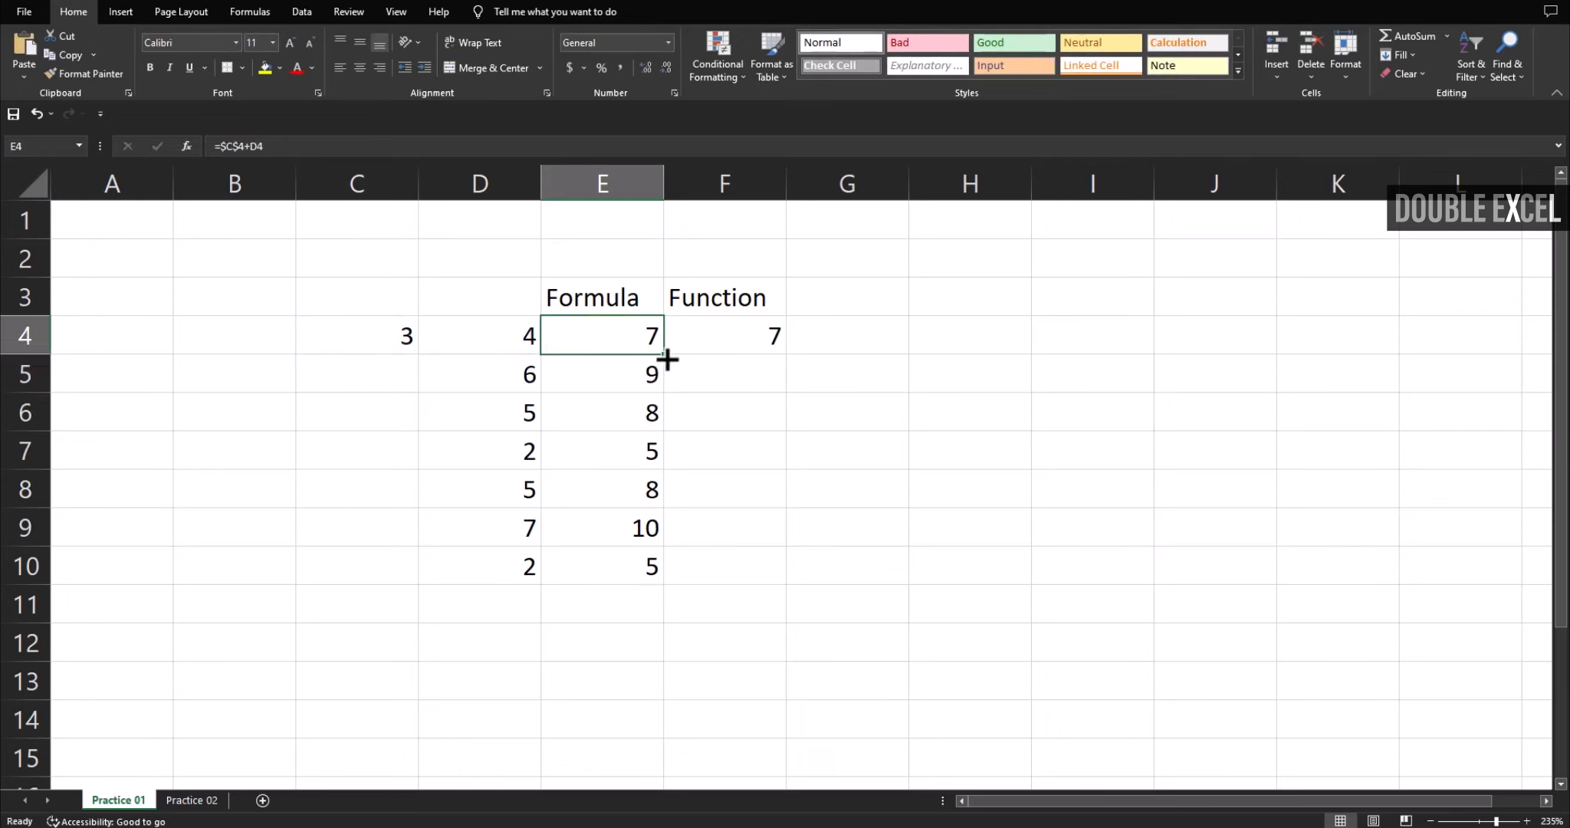
- Fill the absolute-reference formula from E4 down through E10 and check its references without editing
{"action": "left_click_drag", "start_coordinate": [665, 357], "coordinate": [667, 571]}
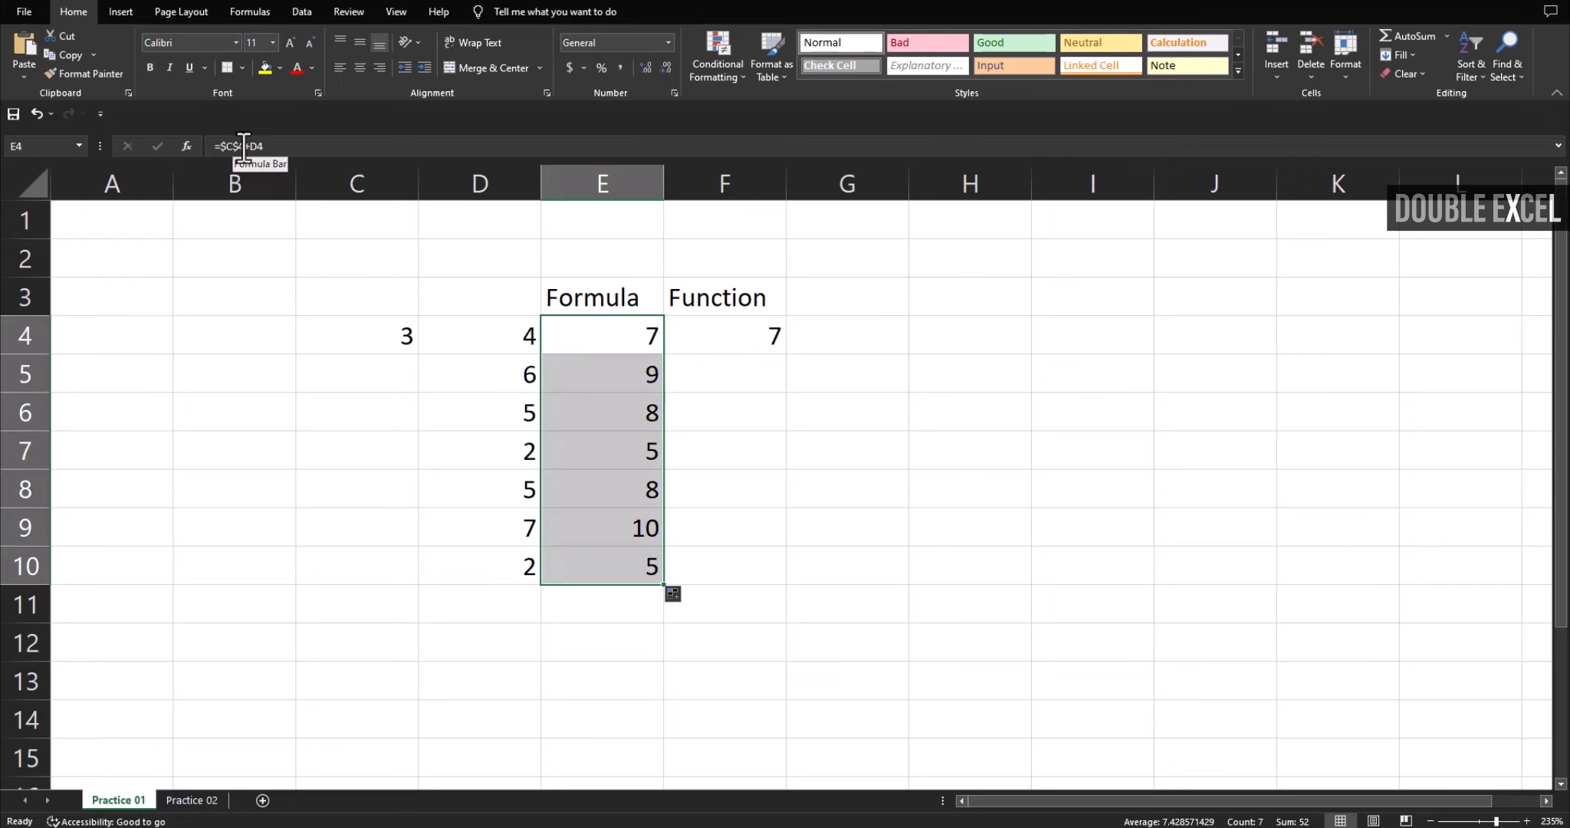
{"action": "left_click", "coordinate": [282, 145]}
{"action": "key", "text": "Return"}
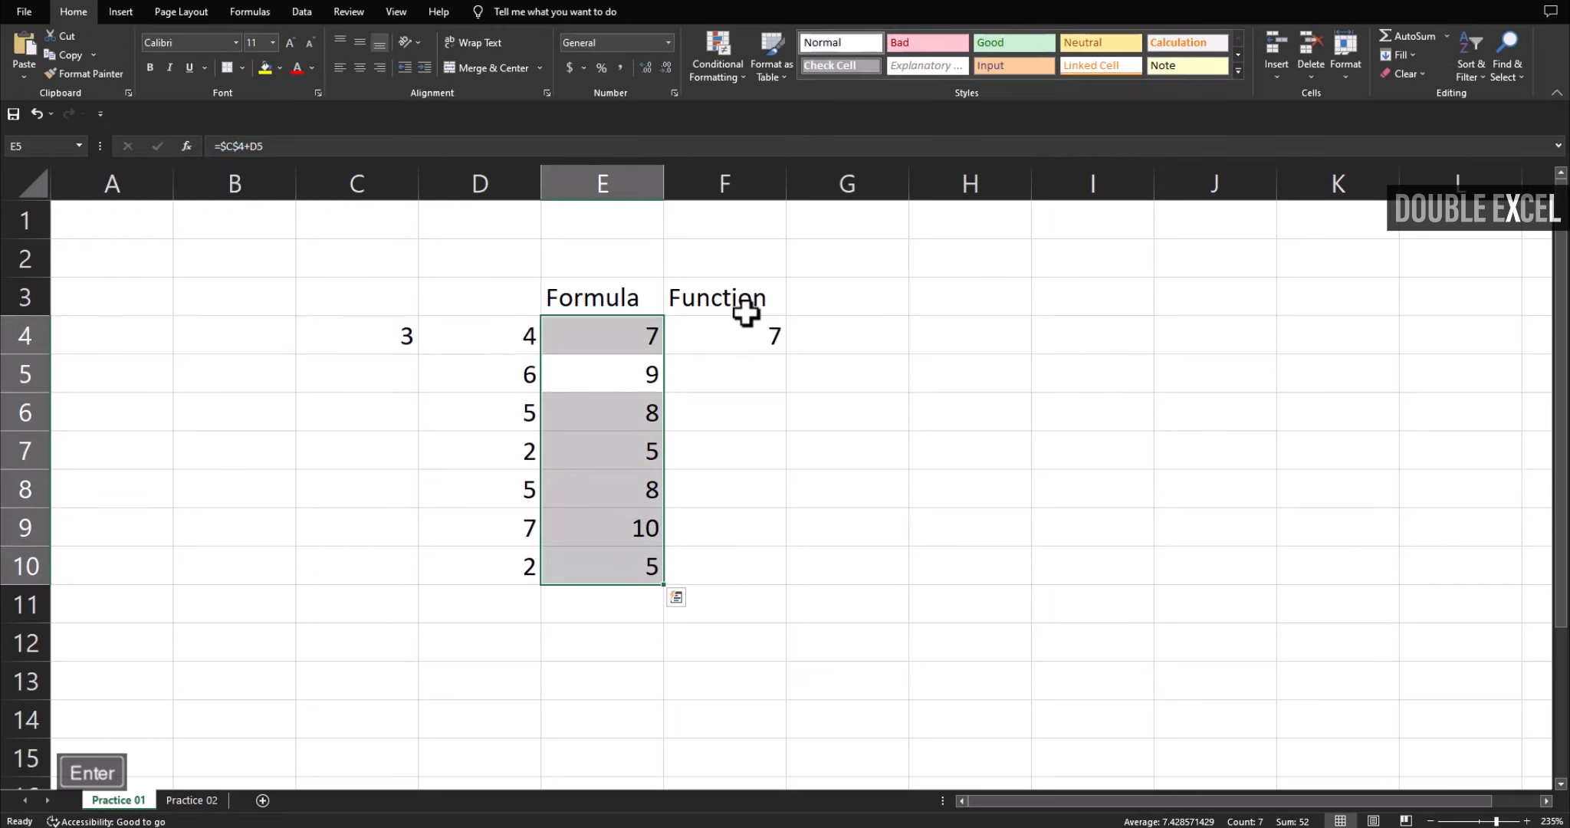
- Match the fixed value in C4 and the numbers in column D with their formula results in E4:E6
{"action": "left_click", "coordinate": [644, 345]}
{"action": "left_click", "coordinate": [542, 374]}
{"action": "left_click", "coordinate": [397, 336]}
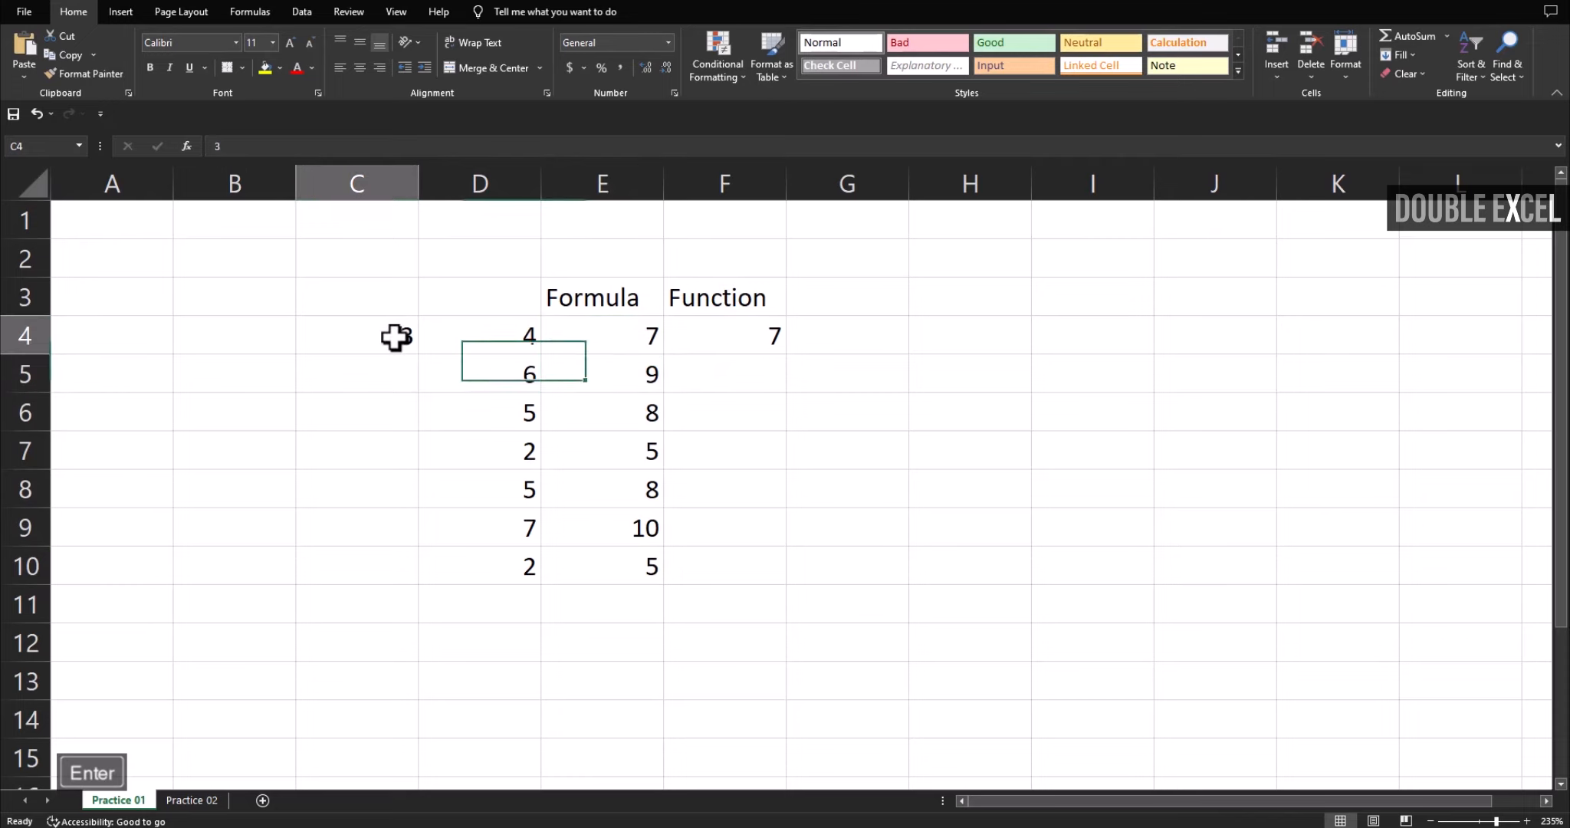
{"action": "left_click", "coordinate": [511, 371]}
{"action": "left_click", "coordinate": [634, 382]}
{"action": "left_click", "coordinate": [375, 335]}
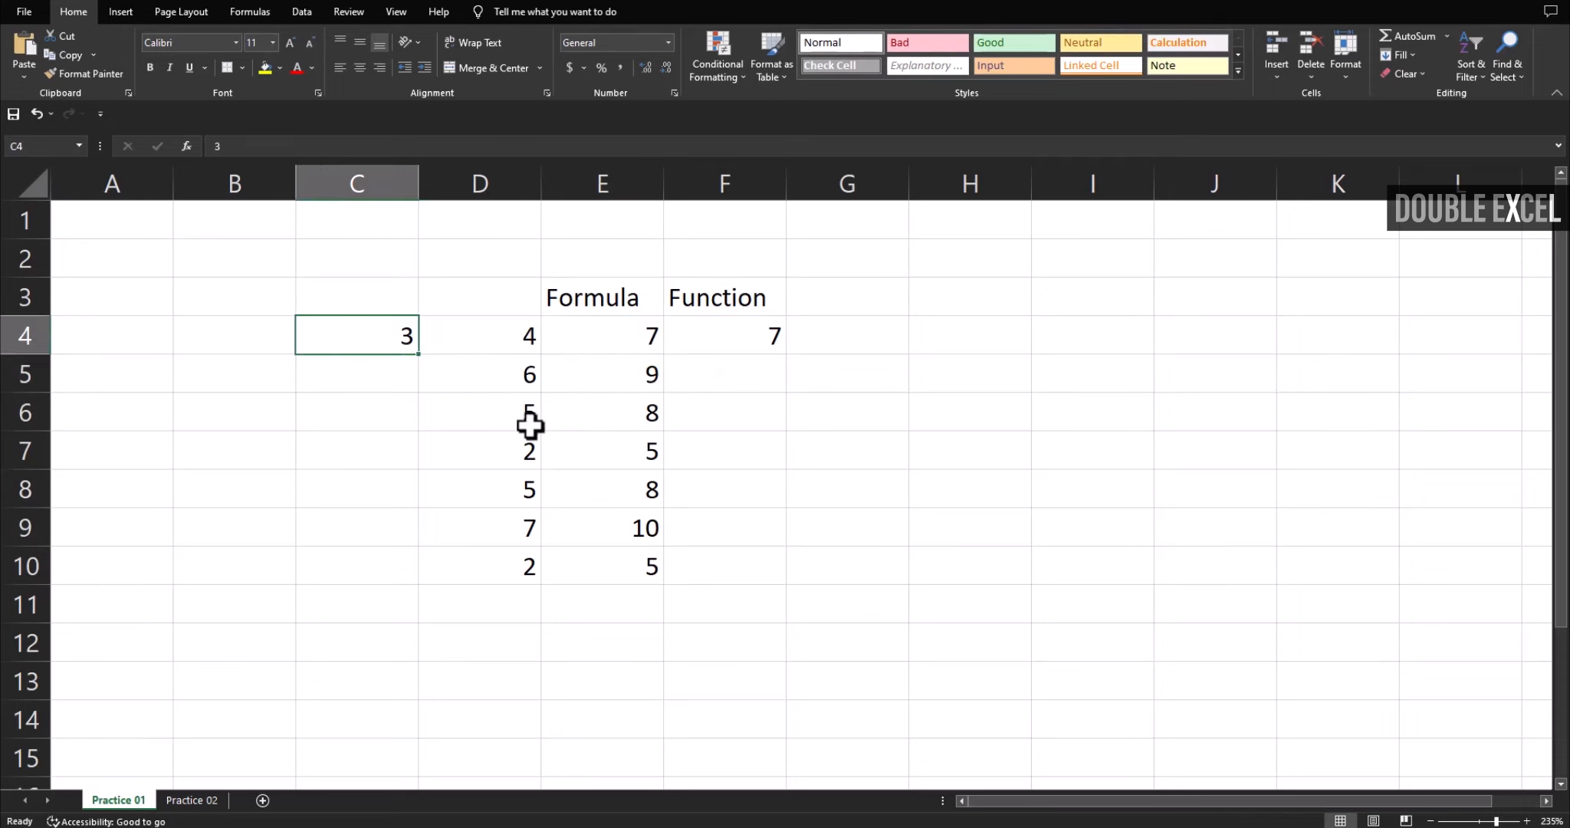
{"action": "left_click", "coordinate": [533, 421]}
{"action": "left_click", "coordinate": [624, 421]}
{"action": "left_click", "coordinate": [641, 326]}
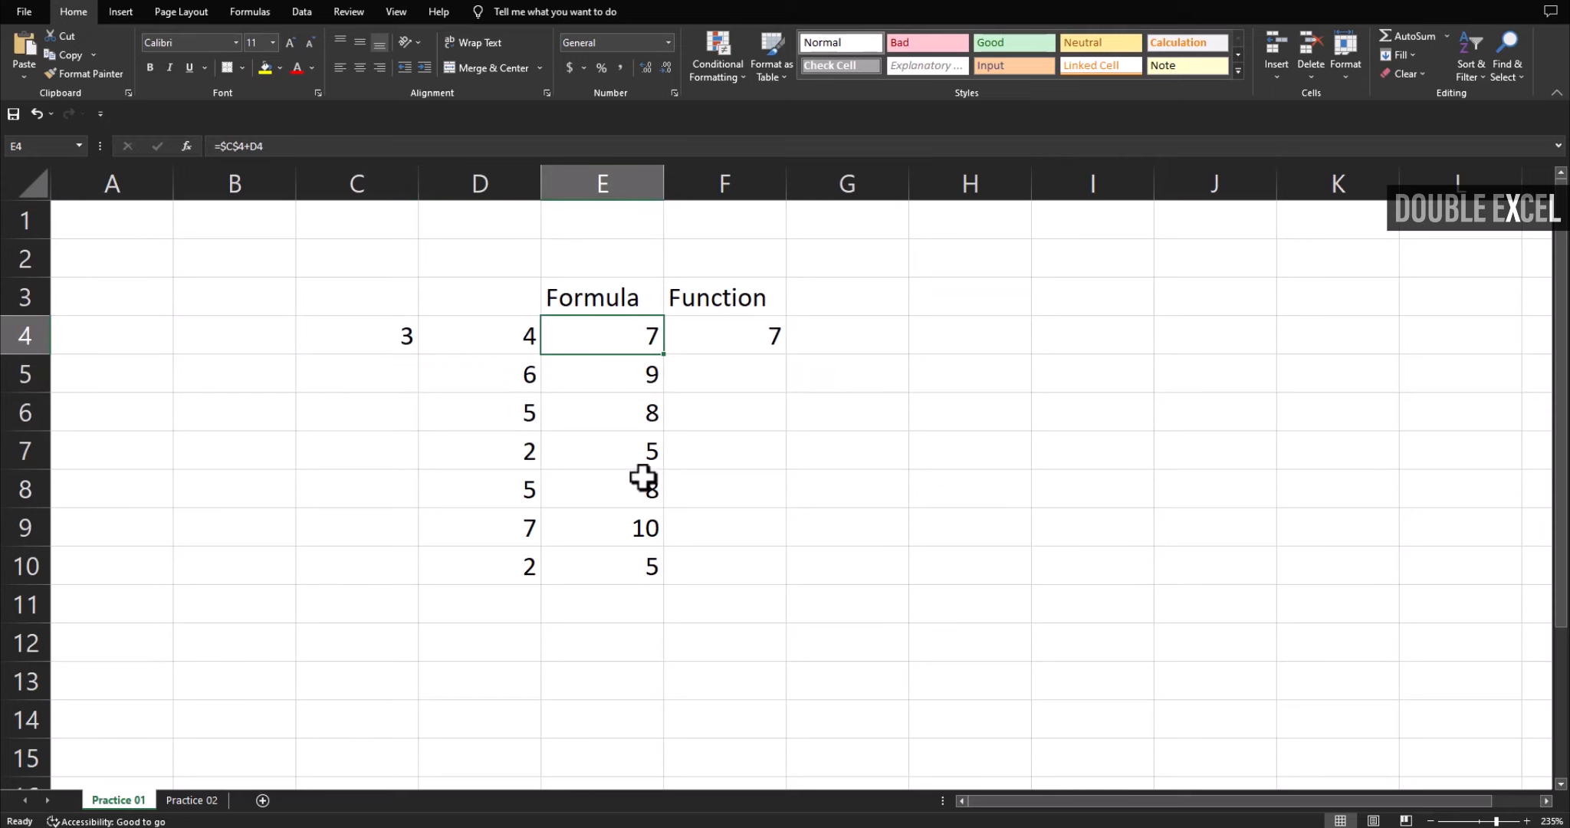
- Make the C4 reference absolute in F4 as =SUM($C$4:D4) and fill the function down to F5
{"action": "key", "text": "Return"}
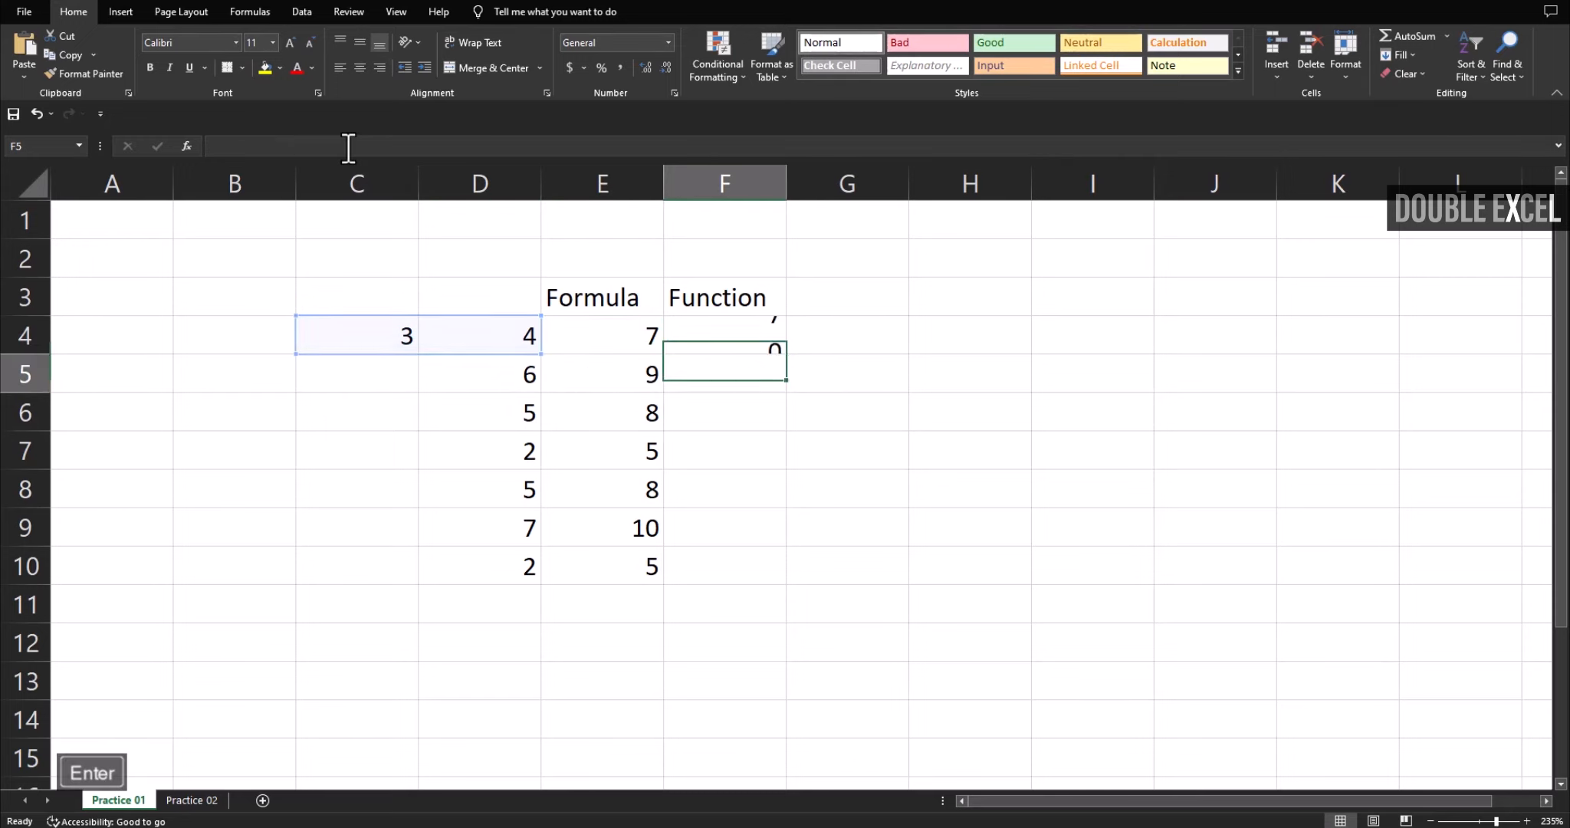
{"action": "key", "text": "Up"}
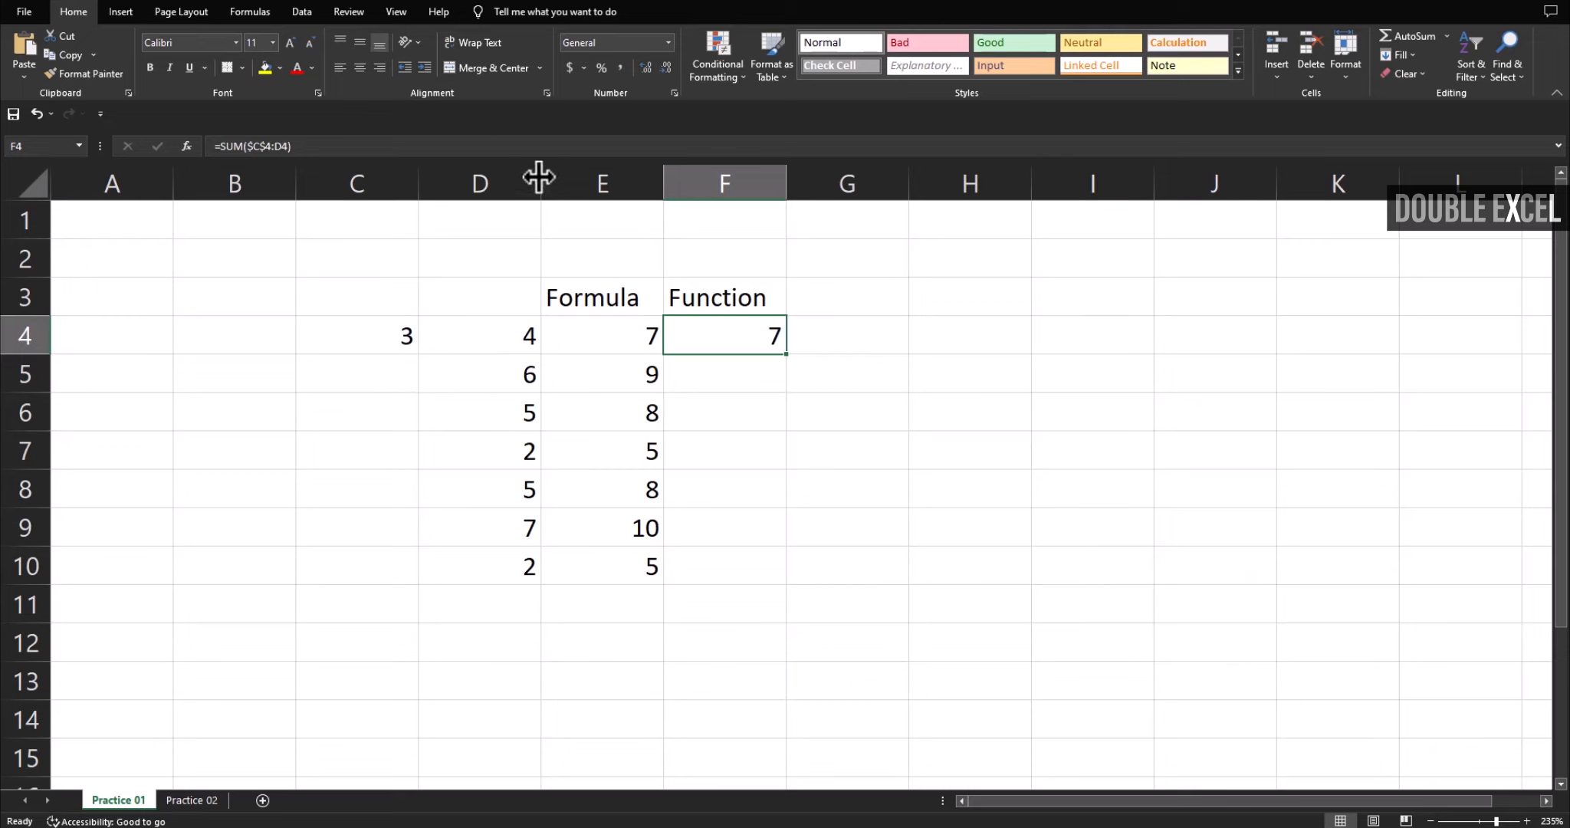
{"action": "left_click_drag", "start_coordinate": [787, 354], "coordinate": [792, 390]}
- Compare the SUM ranges in F4 and F5 with the cells they cover in columns C and D
{"action": "left_click", "coordinate": [737, 339]}
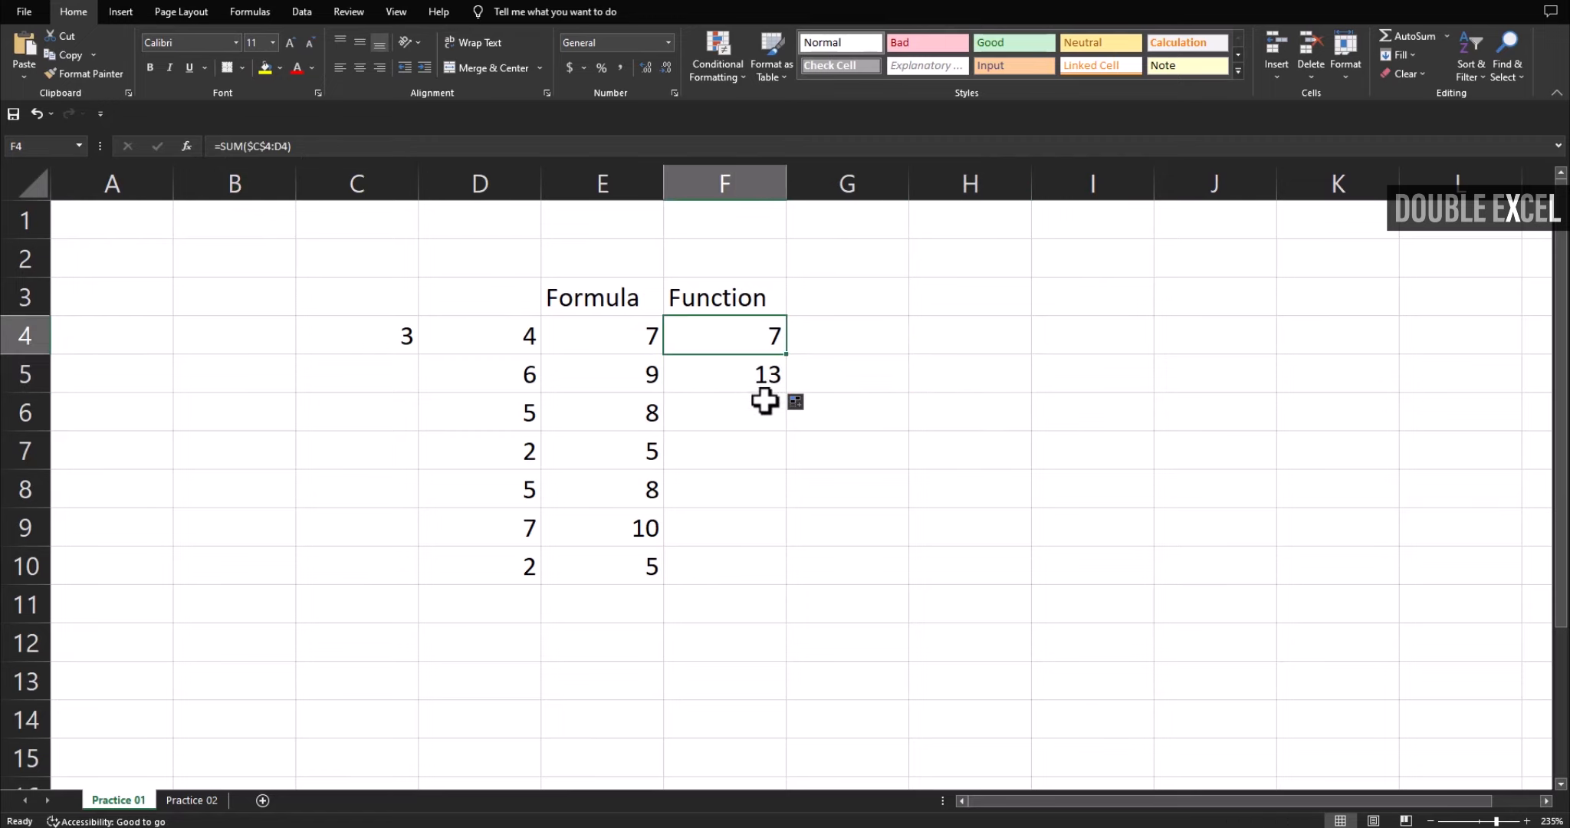
{"action": "left_click", "coordinate": [758, 375]}
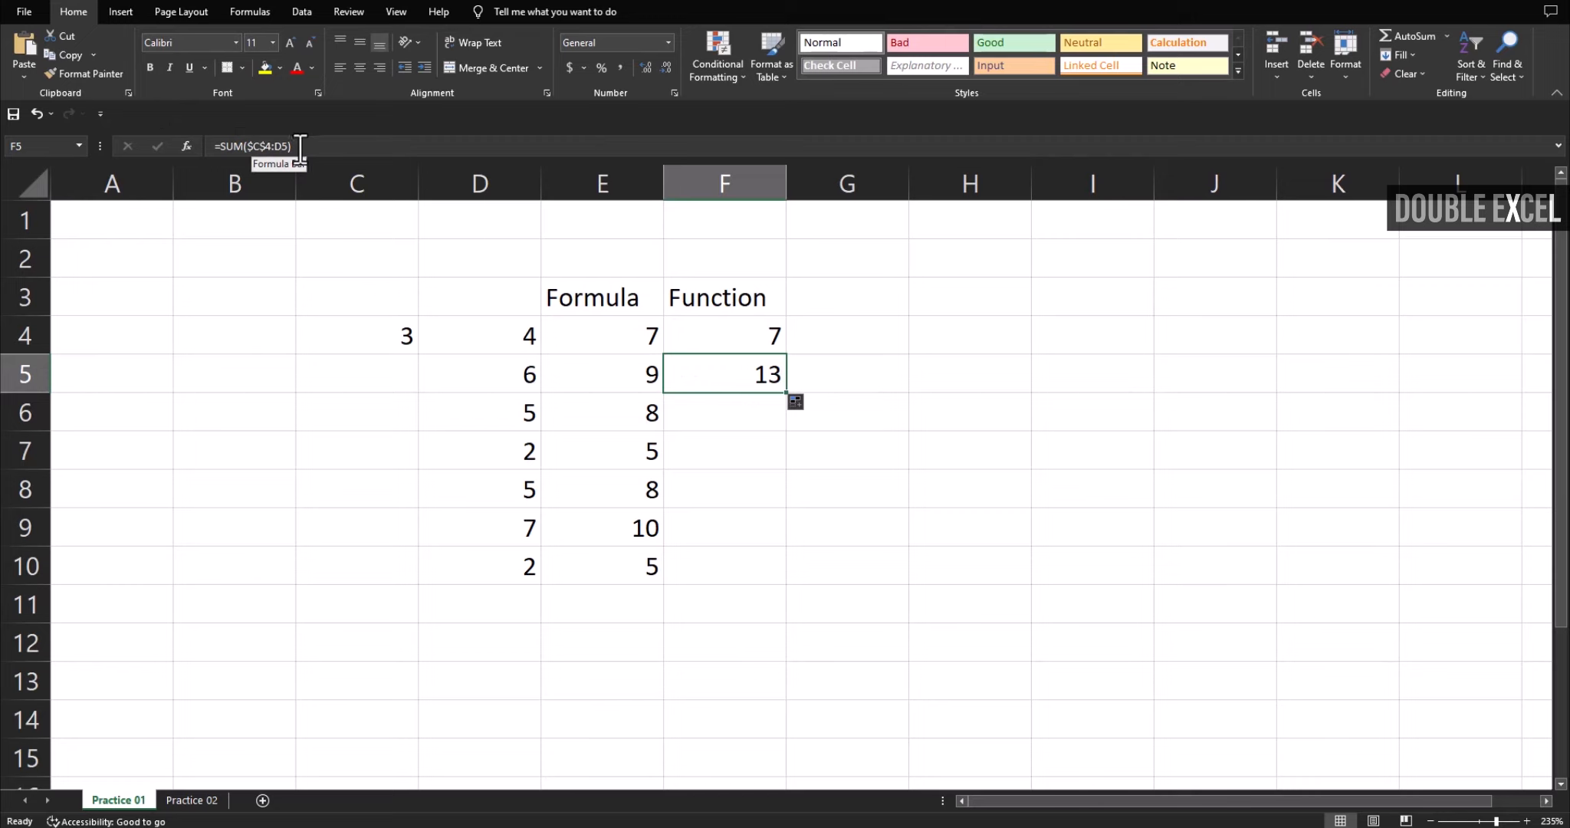
{"action": "left_click_drag", "start_coordinate": [375, 333], "coordinate": [506, 349]}
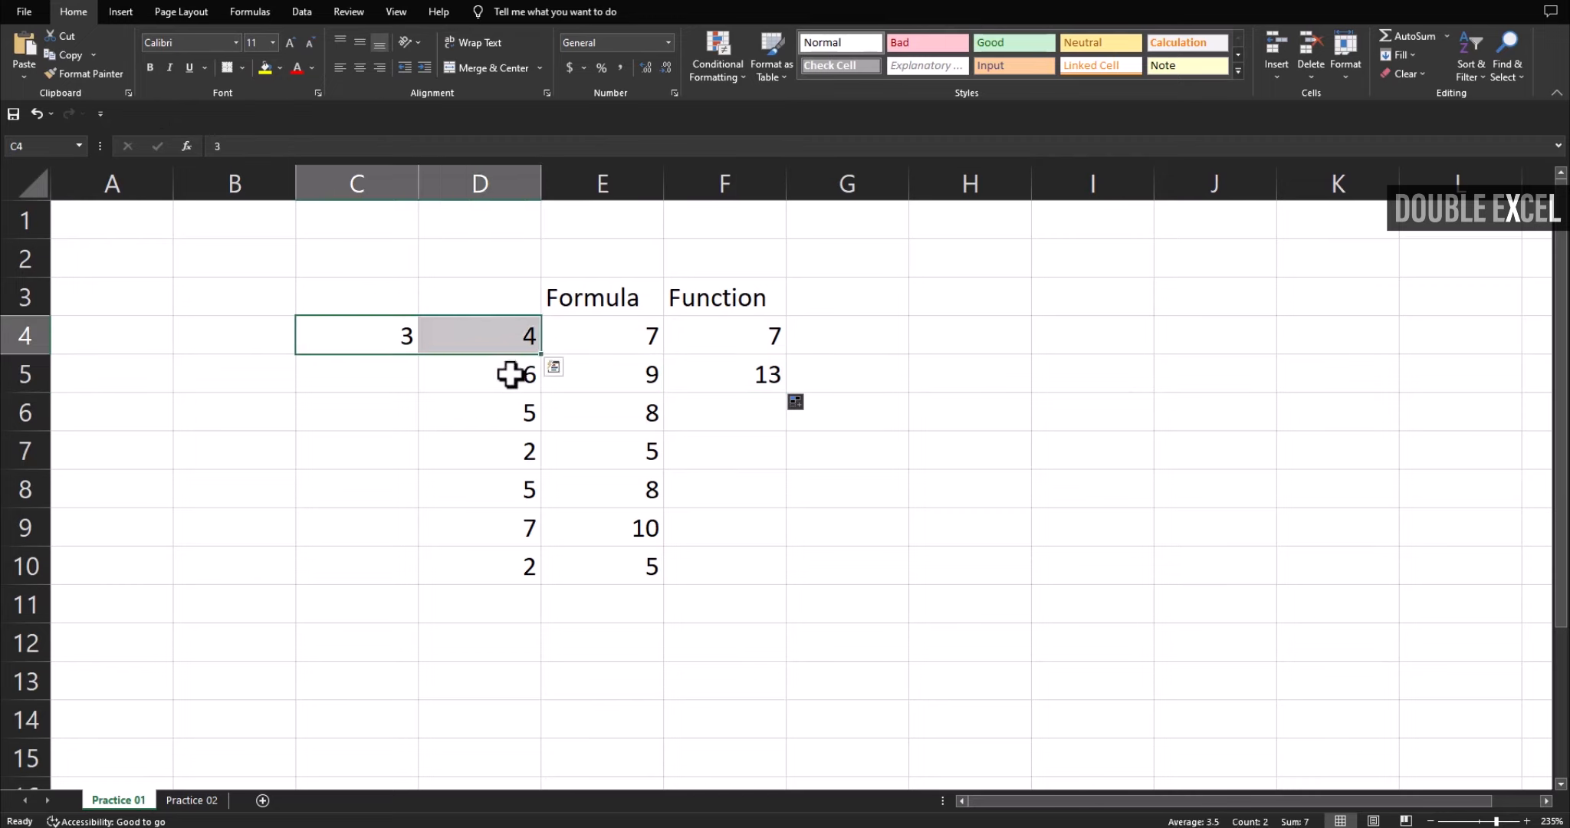
{"action": "key", "text": "Return"}
{"action": "left_click", "coordinate": [819, 388]}
{"action": "left_click", "coordinate": [767, 339]}
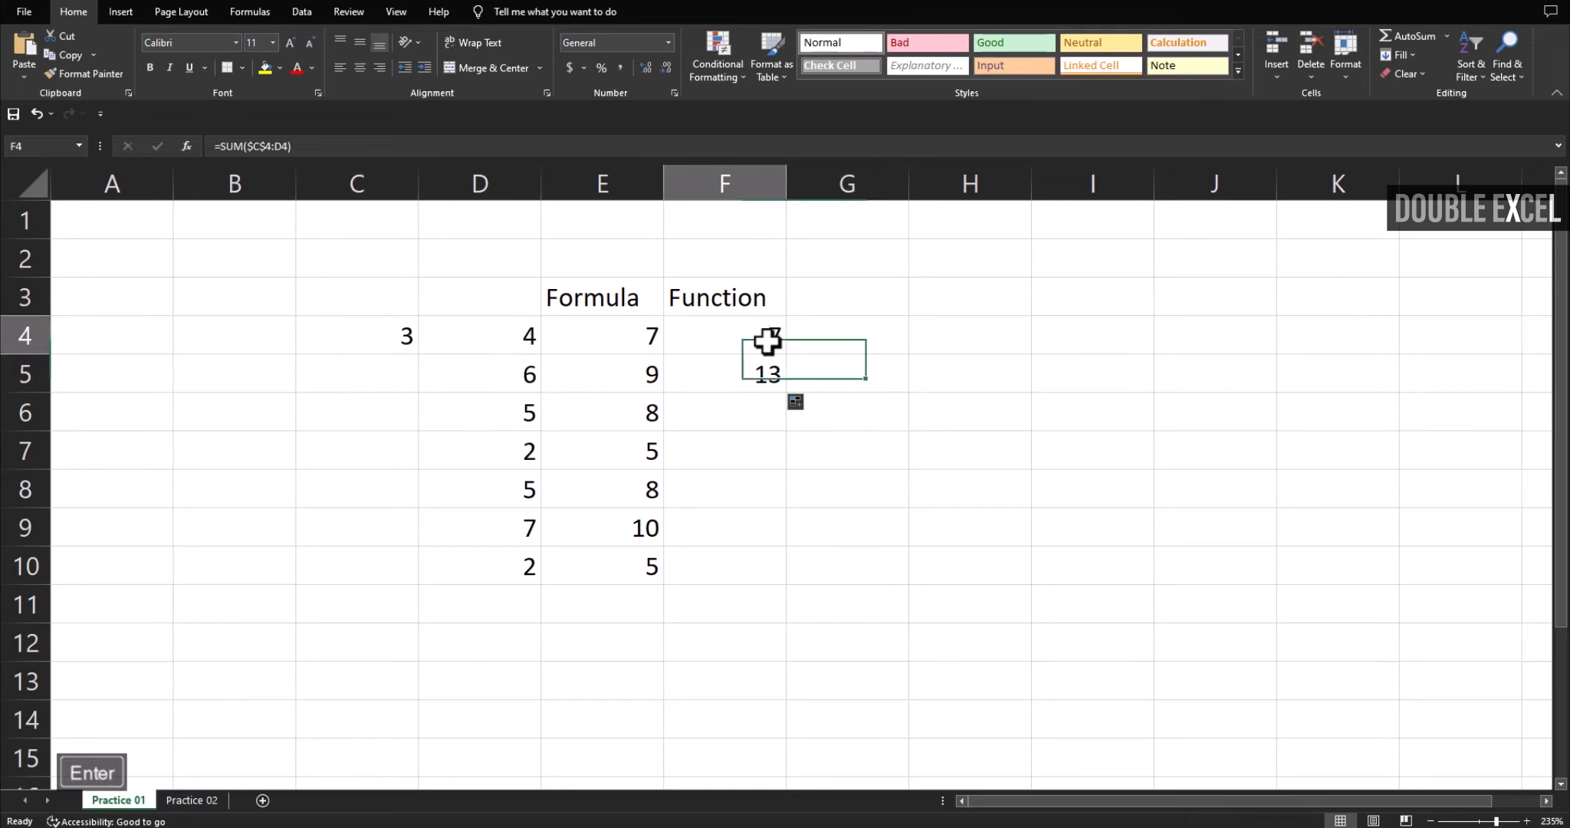
- Replace the colon with a comma in F4's function so that it reads =SUM($C$4,D4)
{"action": "left_click", "coordinate": [274, 146]}
{"action": "left_click", "coordinate": [277, 147]}
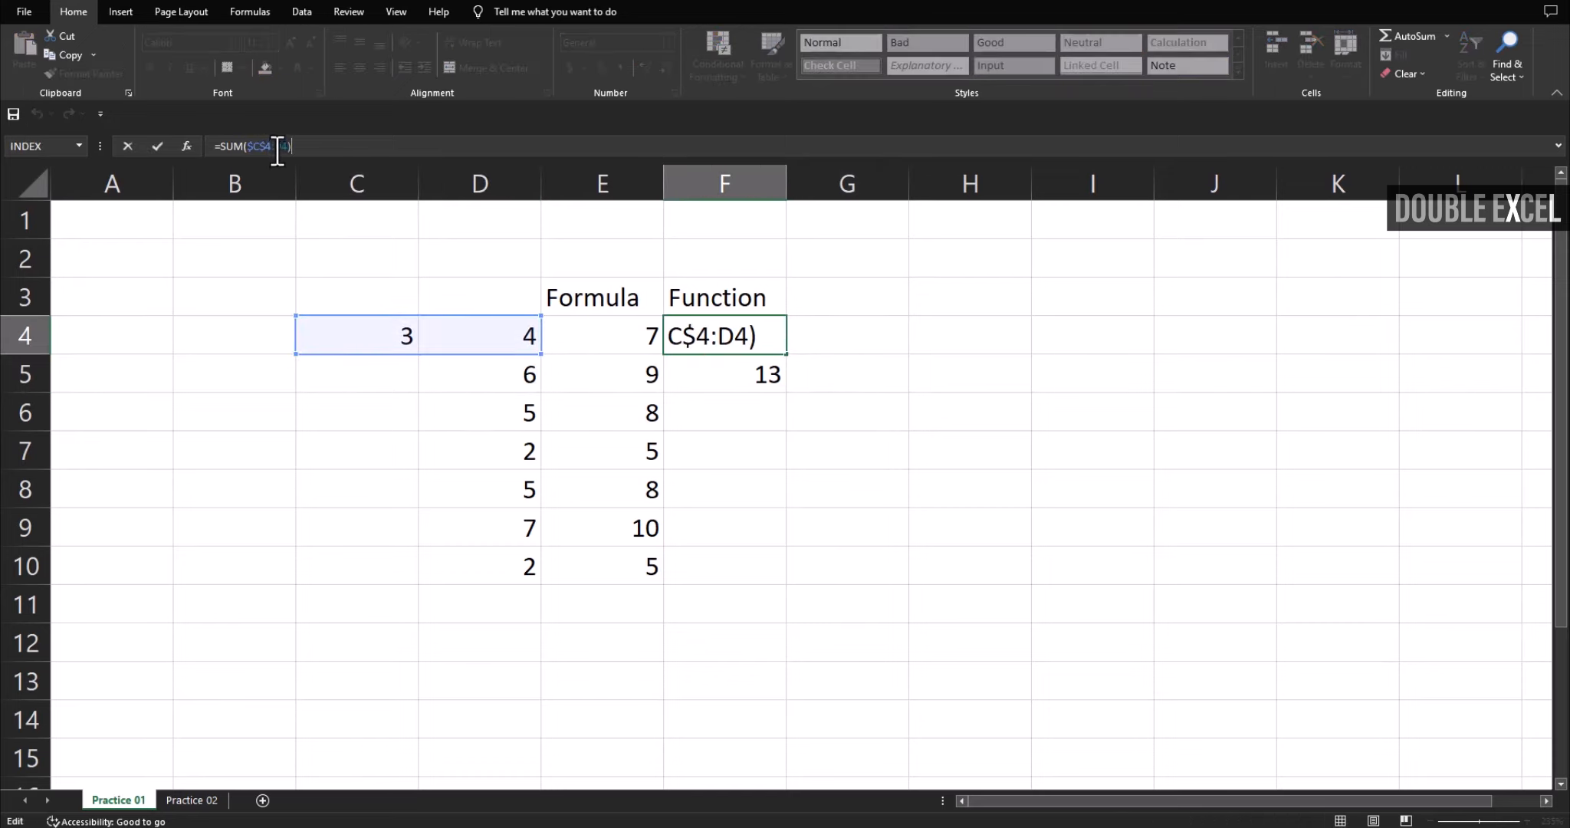
{"action": "key", "text": "BackSpace"}
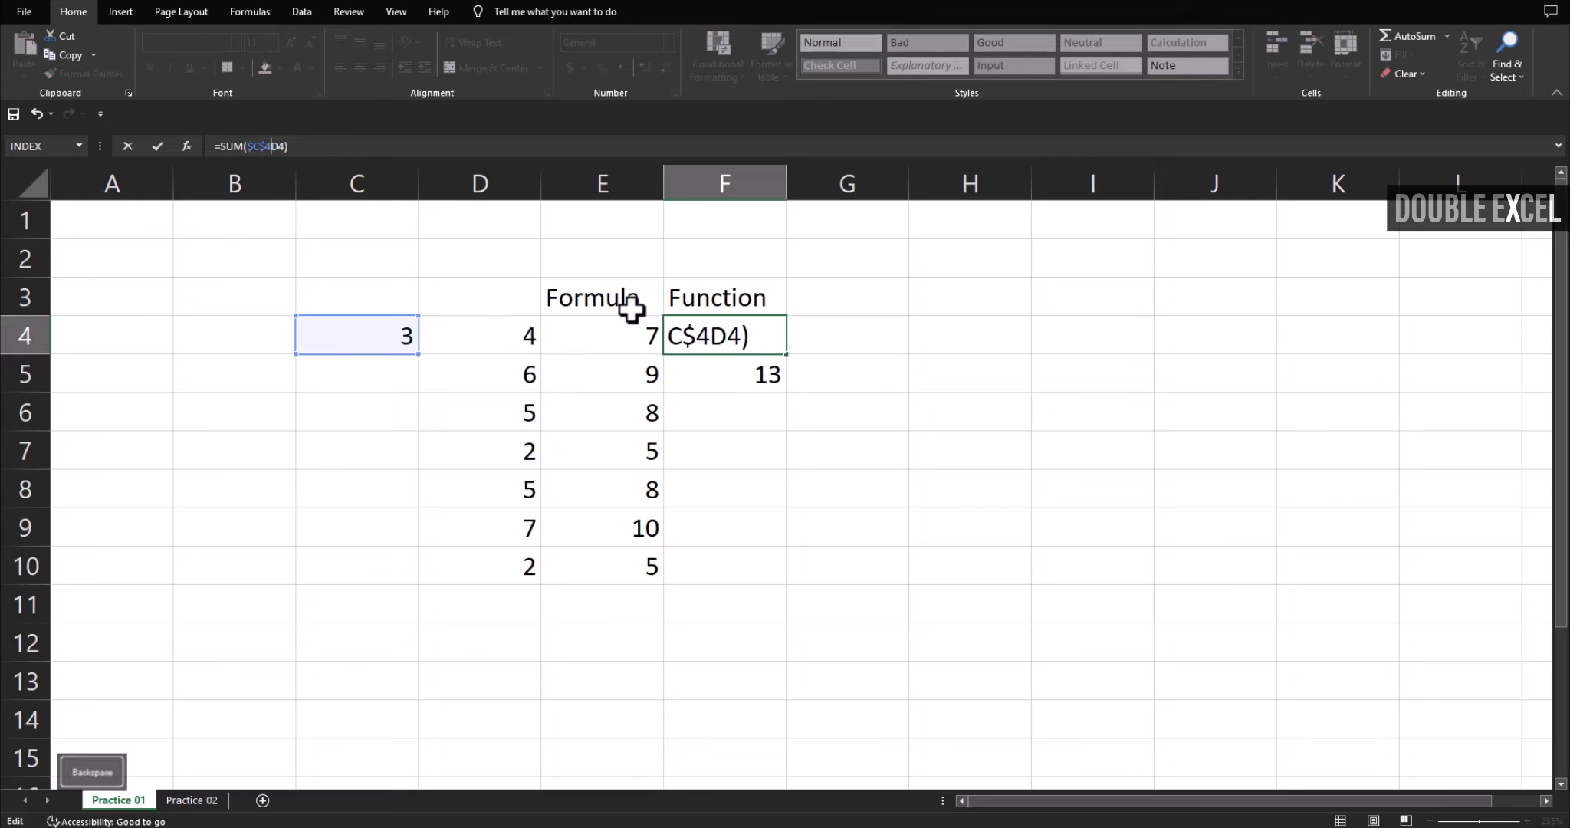
{"action": "type", "text": ","}
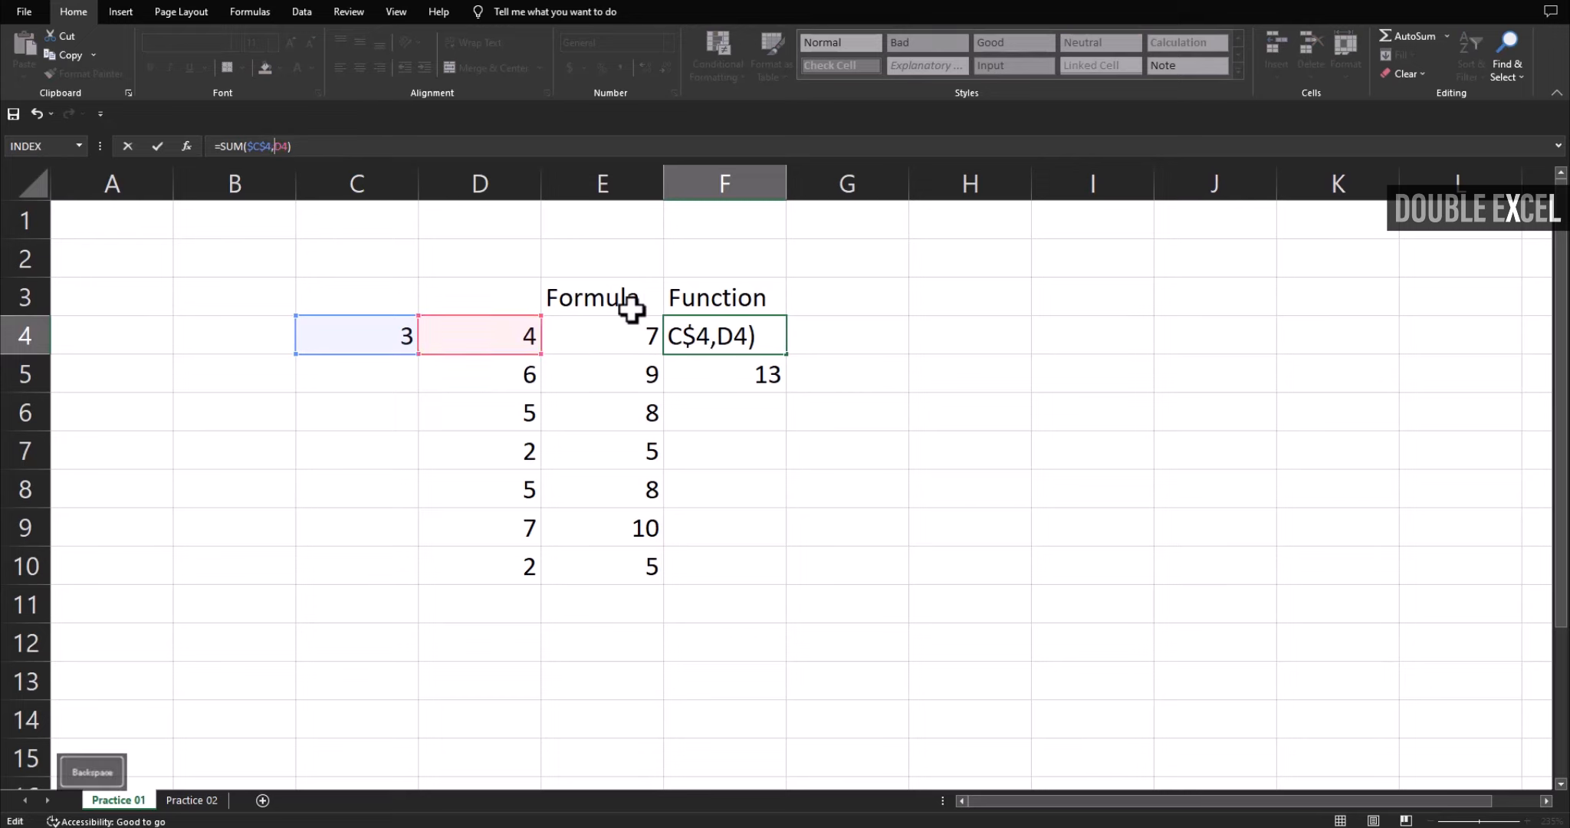
{"action": "key", "text": "Return"}
{"action": "key", "text": "Up"}
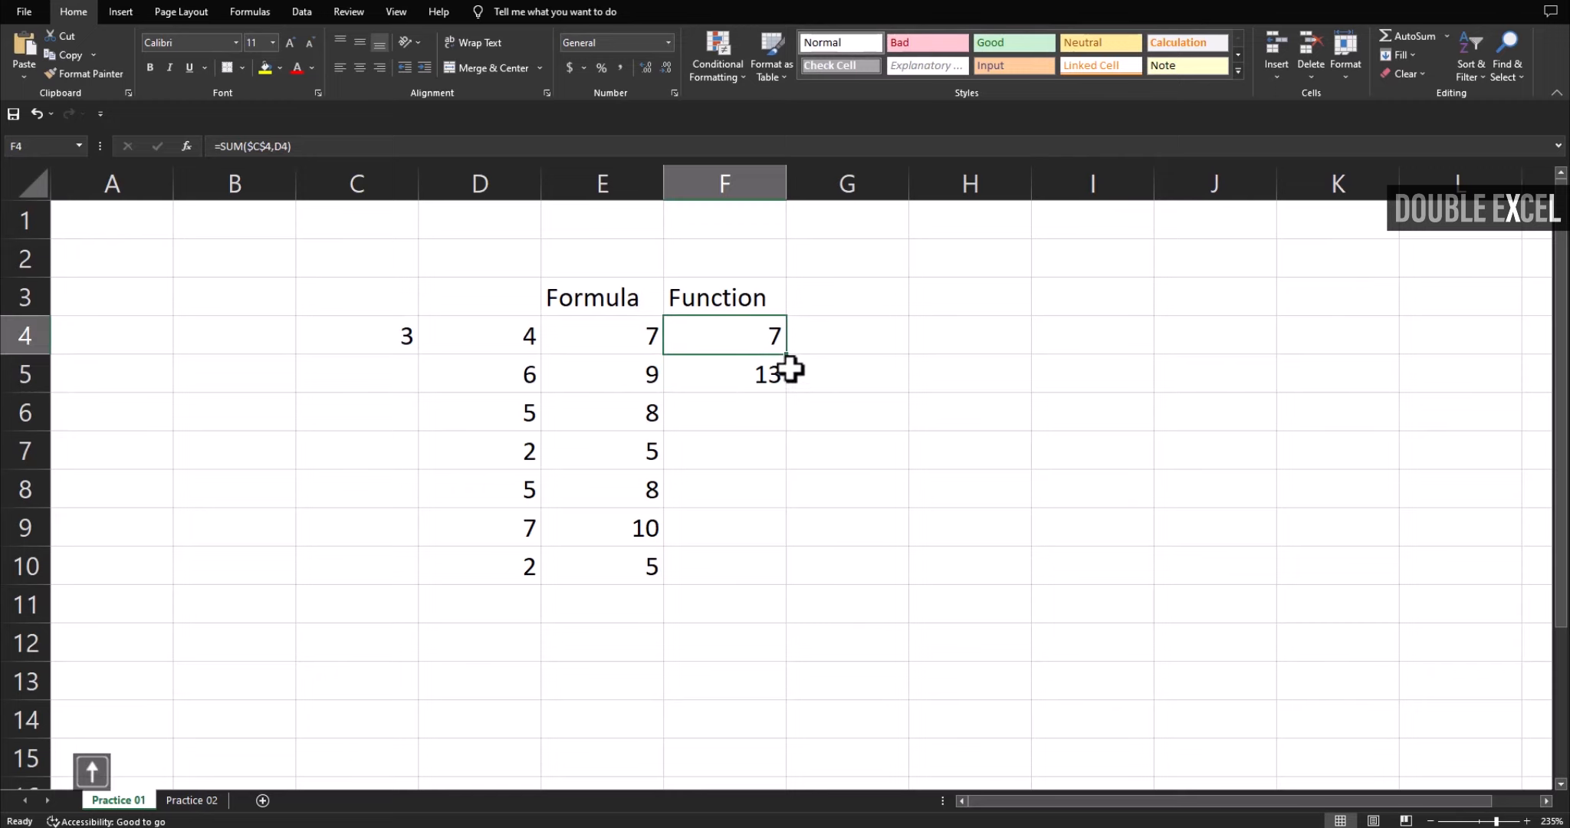
- Fill the corrected SUM function from F4 down through F10 and compare its results with C4 and column D
{"action": "left_click_drag", "start_coordinate": [787, 357], "coordinate": [766, 582]}
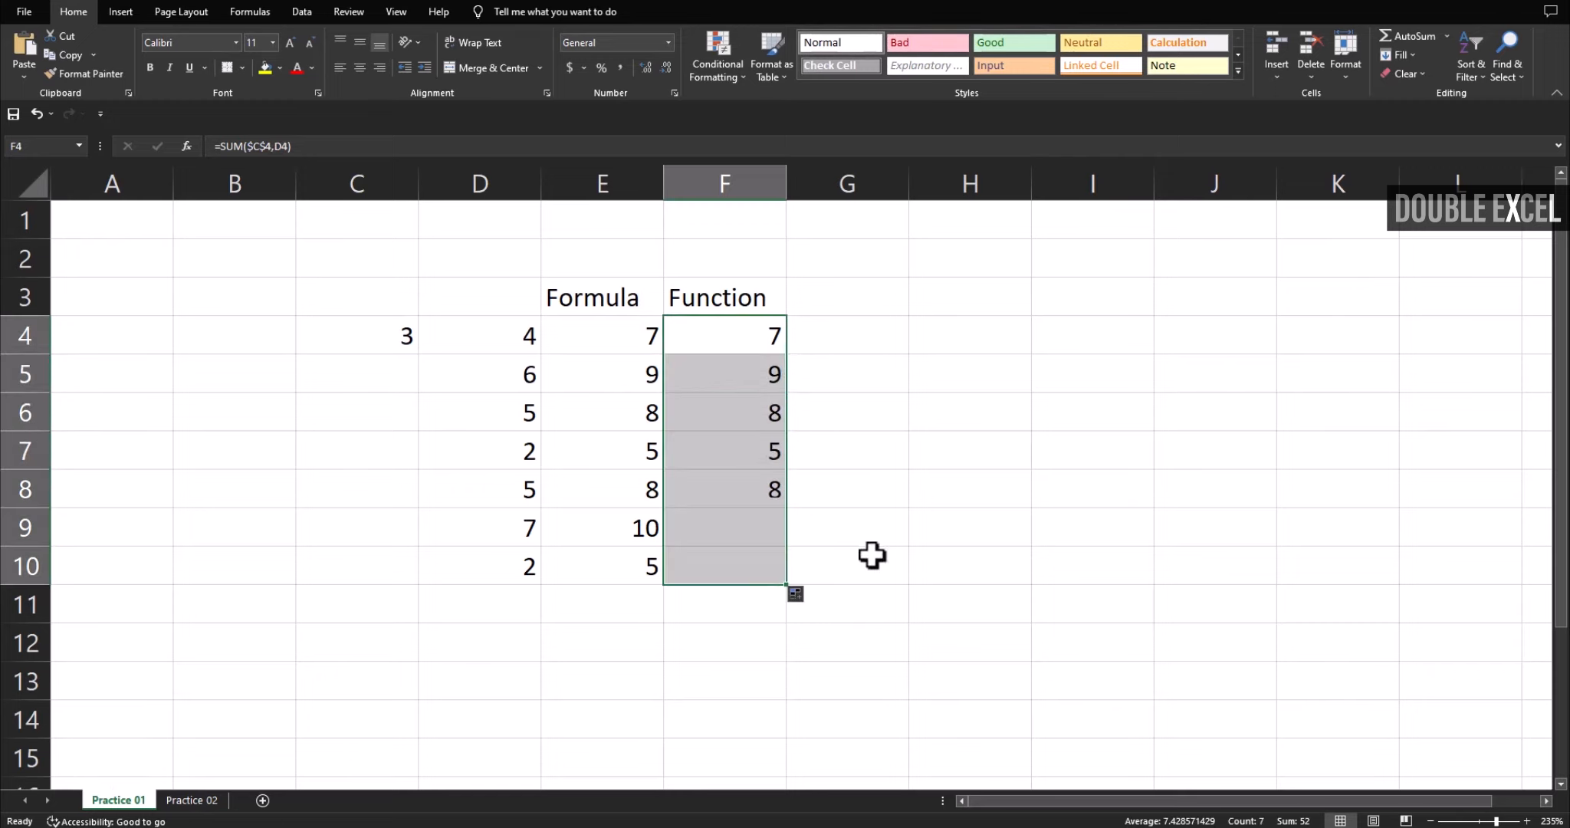
{"action": "left_click", "coordinate": [724, 335]}
{"action": "left_click", "coordinate": [398, 335]}
{"action": "left_click", "coordinate": [519, 430]}
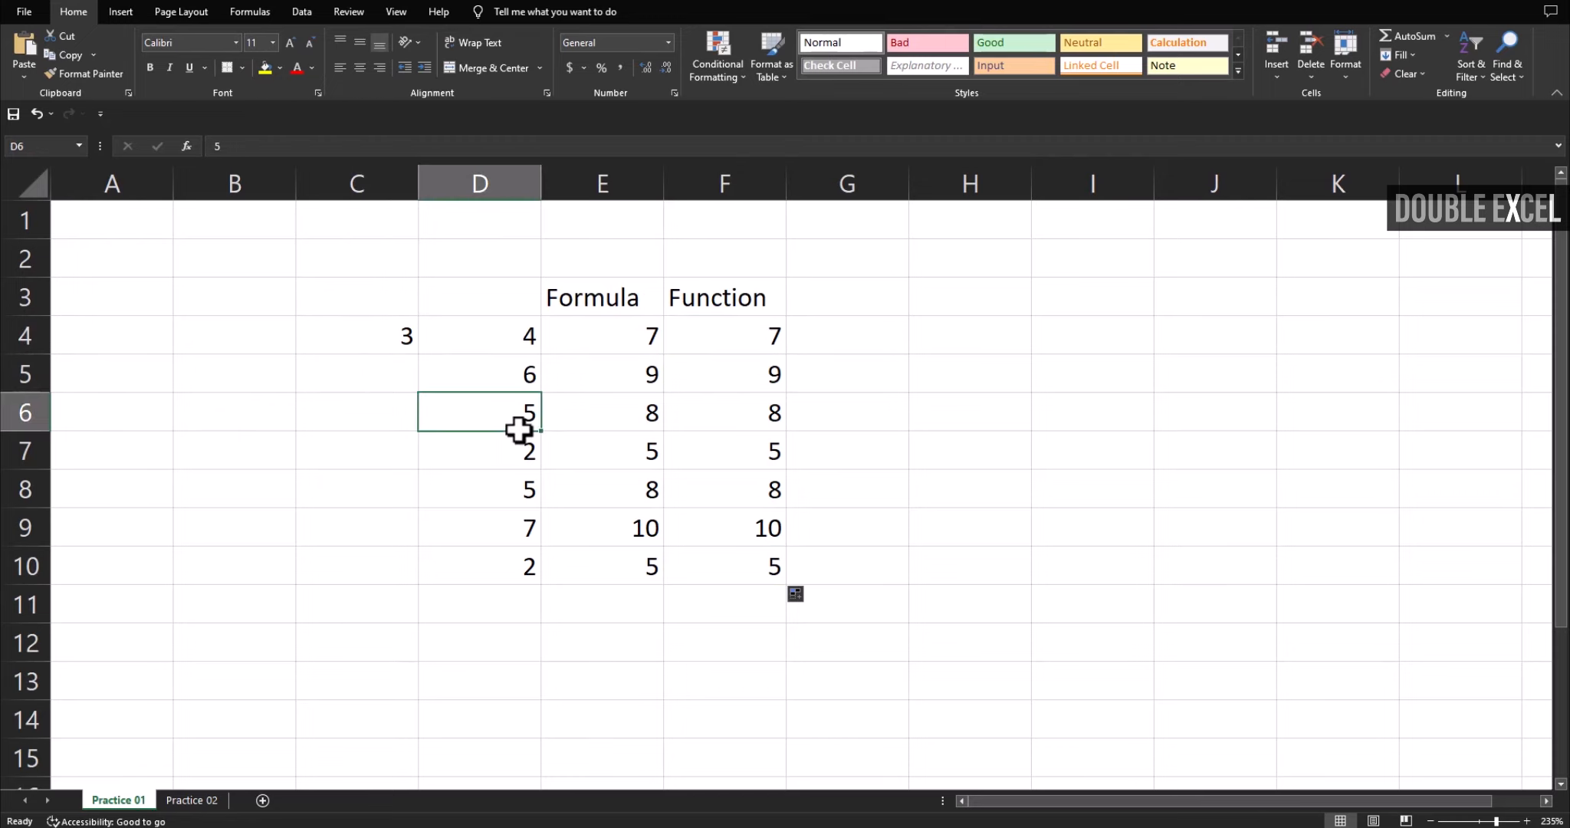
{"action": "left_click", "coordinate": [403, 341]}
{"action": "left_click", "coordinate": [500, 420]}
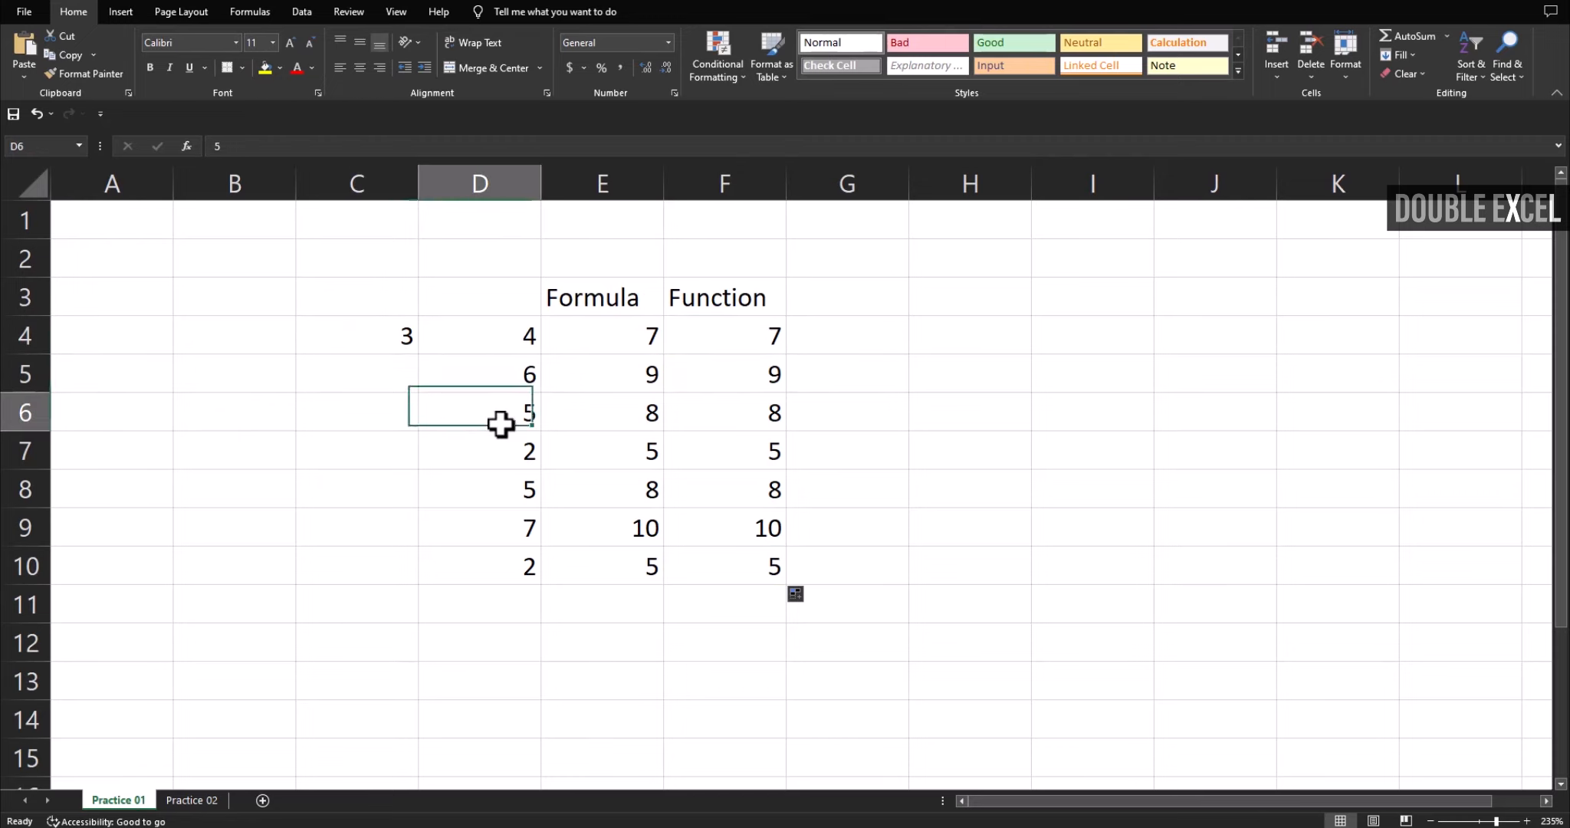
{"action": "left_click", "coordinate": [780, 368]}
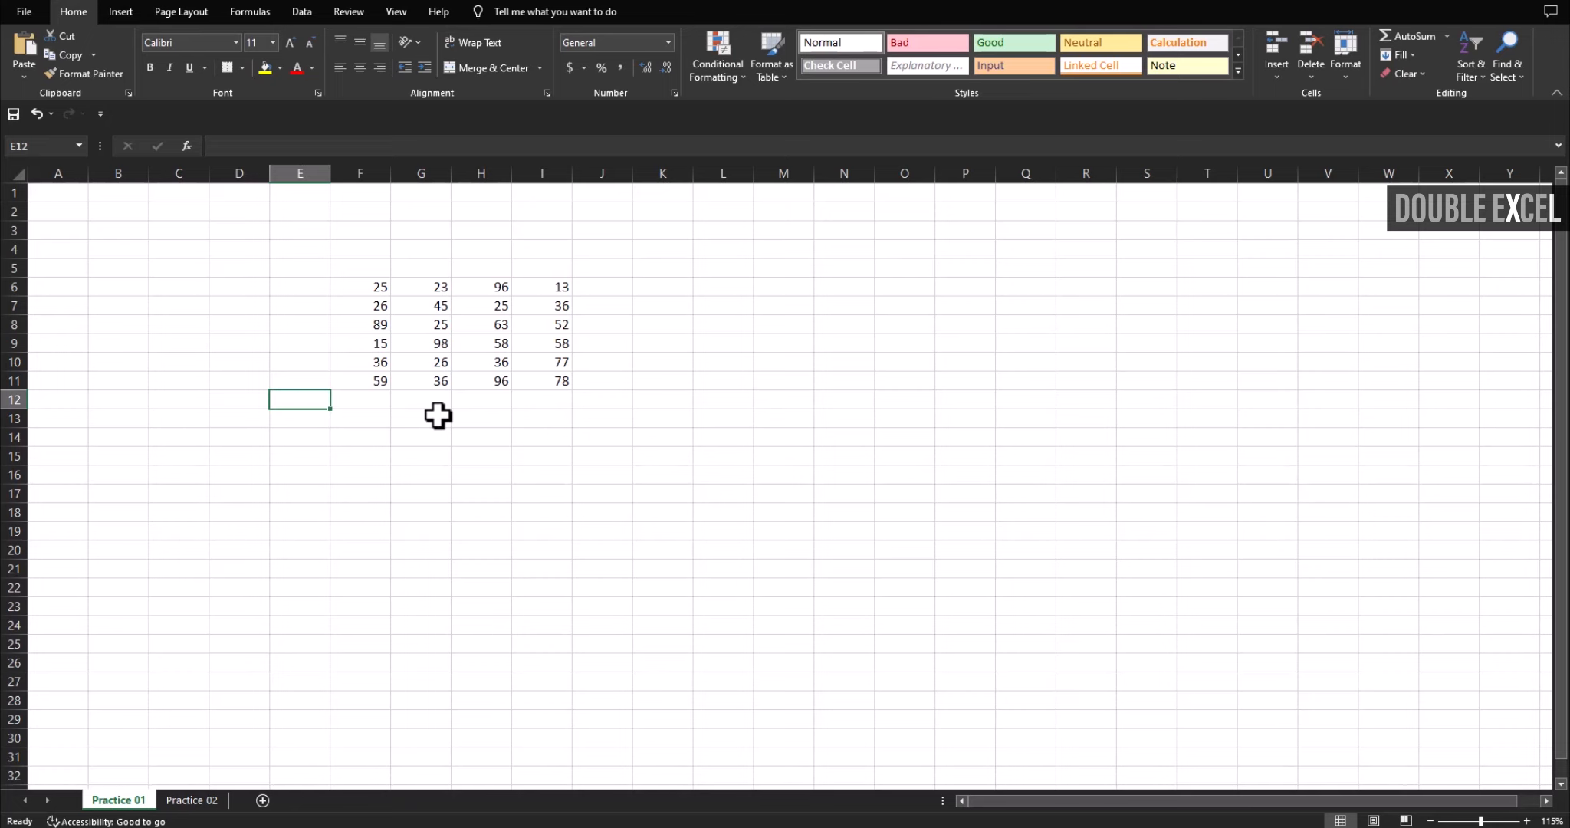
- Enter the row label Total in cell E12, beside the cell below the first number column
{"action": "type", "text": "Total"}
{"action": "key", "text": "Return"}
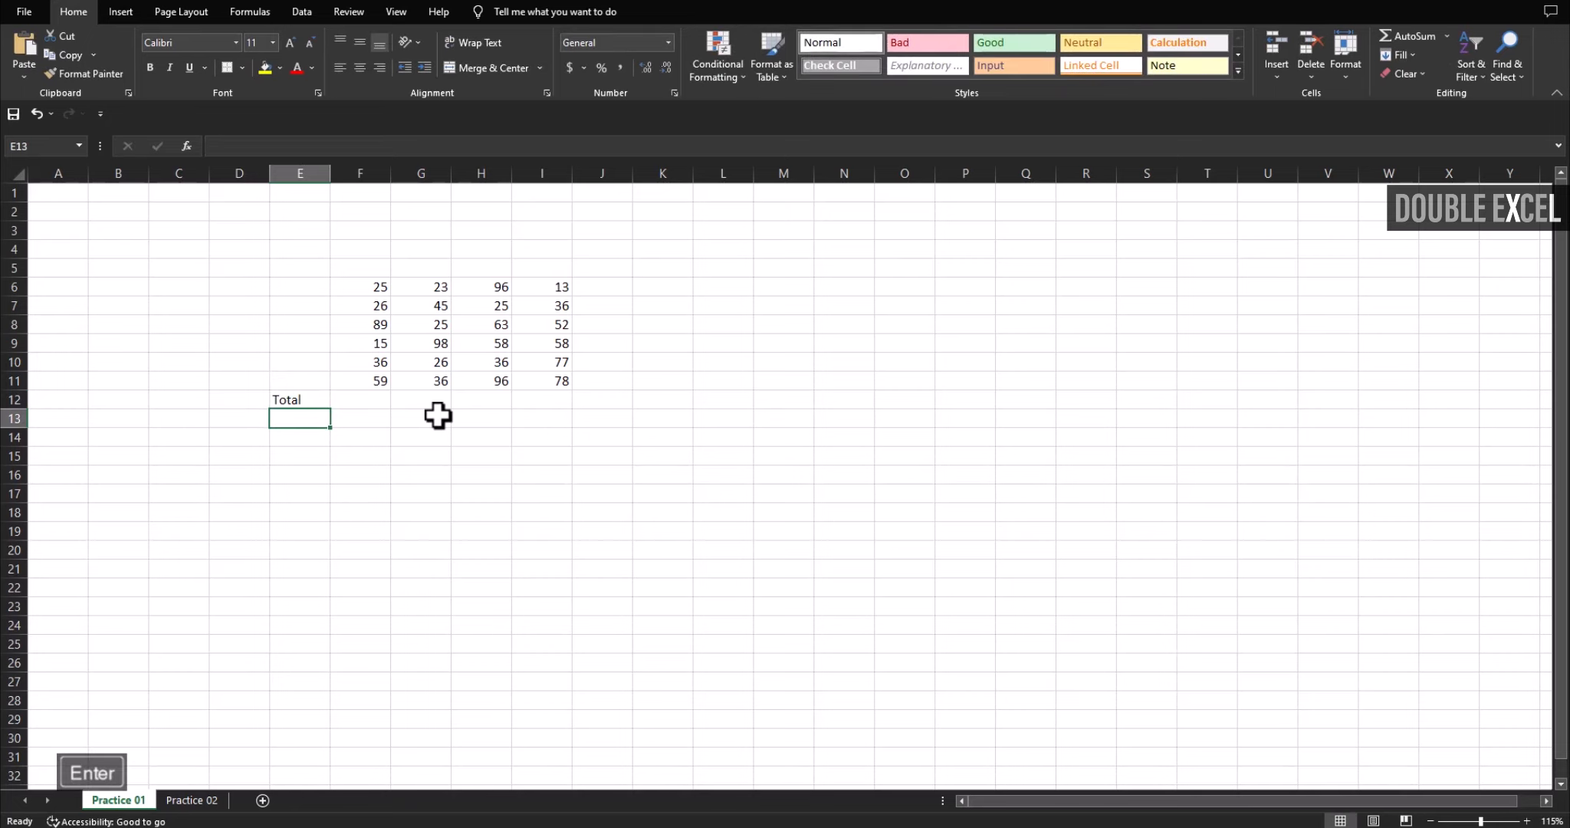
{"action": "key", "text": "Up"}
{"action": "key", "text": "Right"}
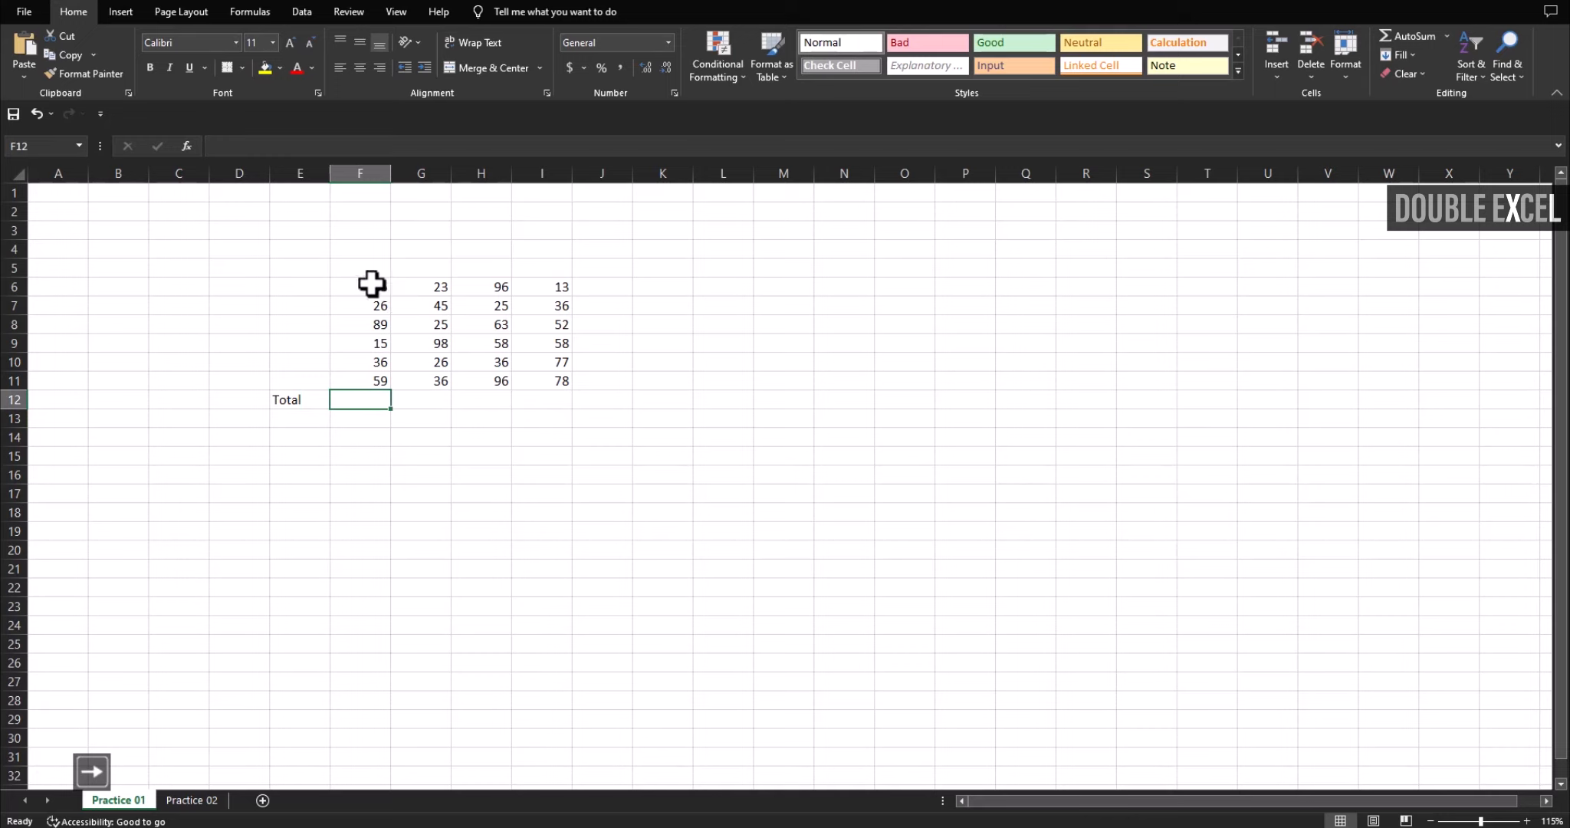
- Review the number columns in F6:I11 above the Total row, returning to the first column
{"action": "left_click_drag", "start_coordinate": [371, 286], "coordinate": [355, 387]}
{"action": "left_click_drag", "start_coordinate": [427, 294], "coordinate": [435, 379]}
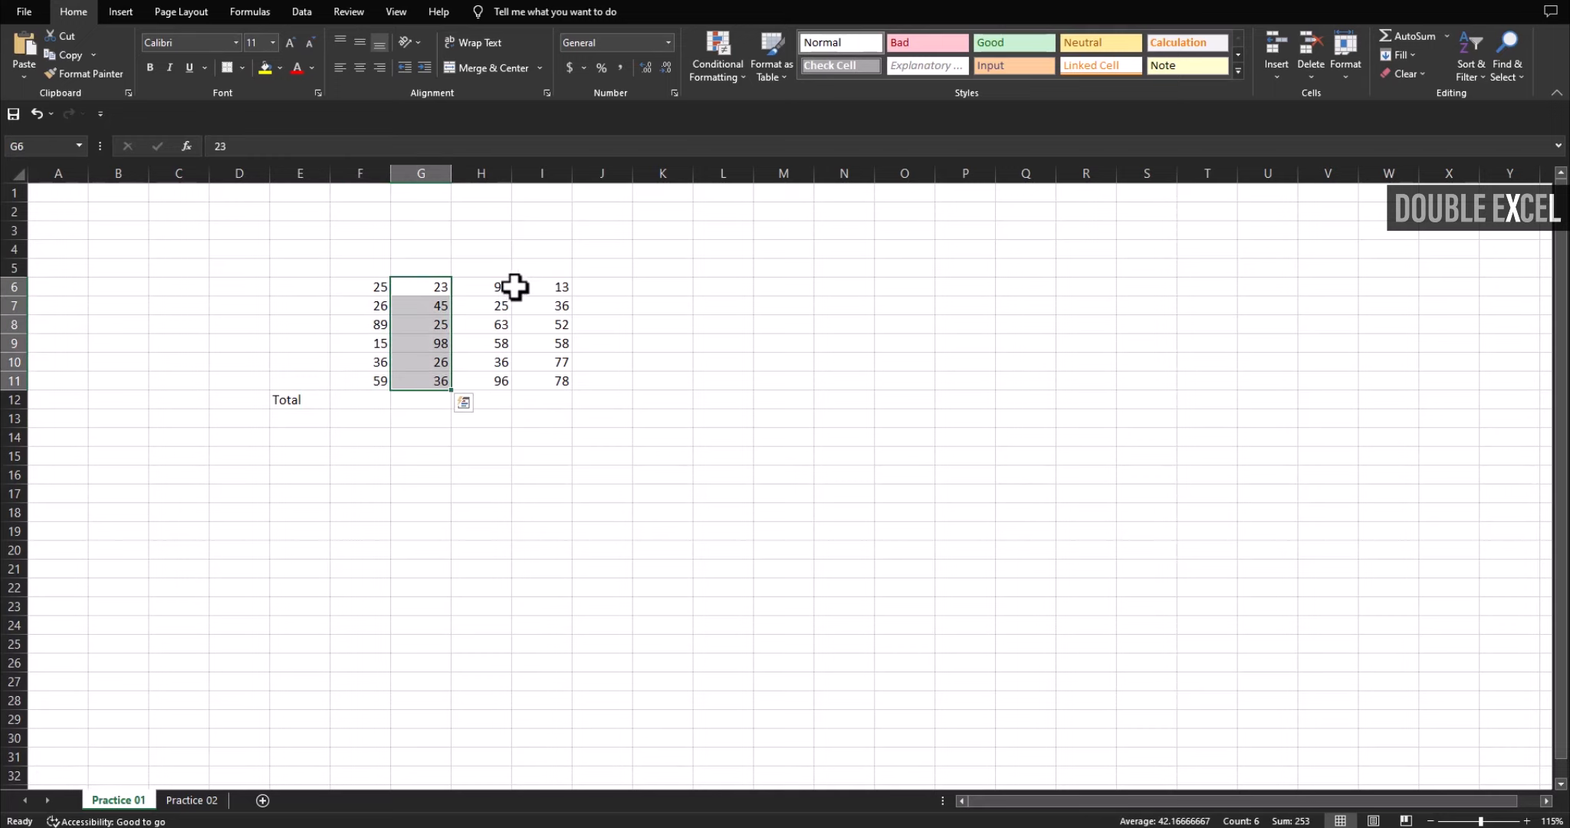
{"action": "left_click_drag", "start_coordinate": [502, 287], "coordinate": [544, 376]}
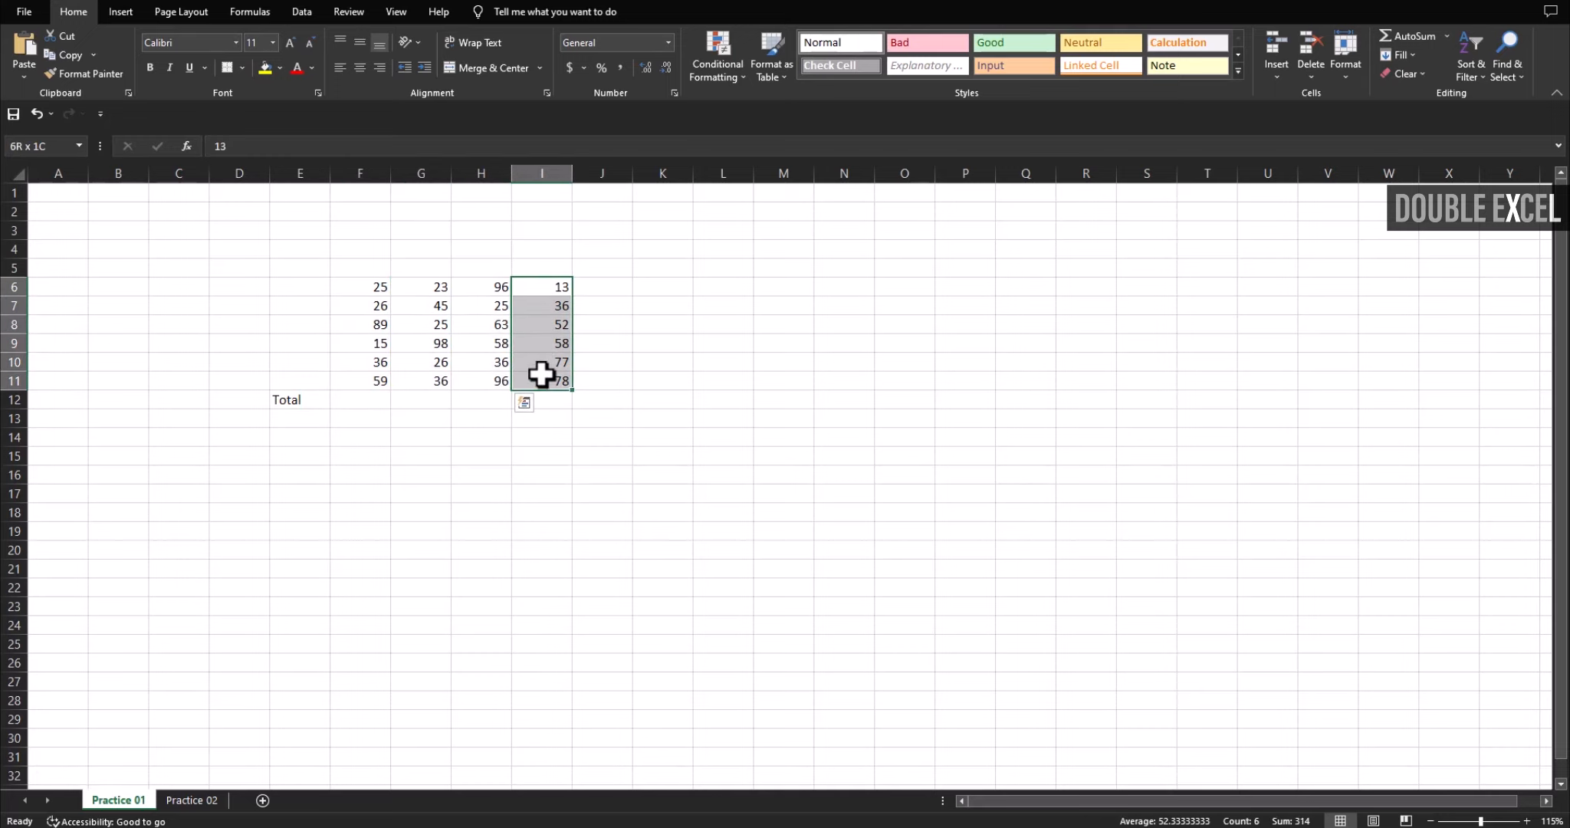
{"action": "left_click", "coordinate": [357, 402]}
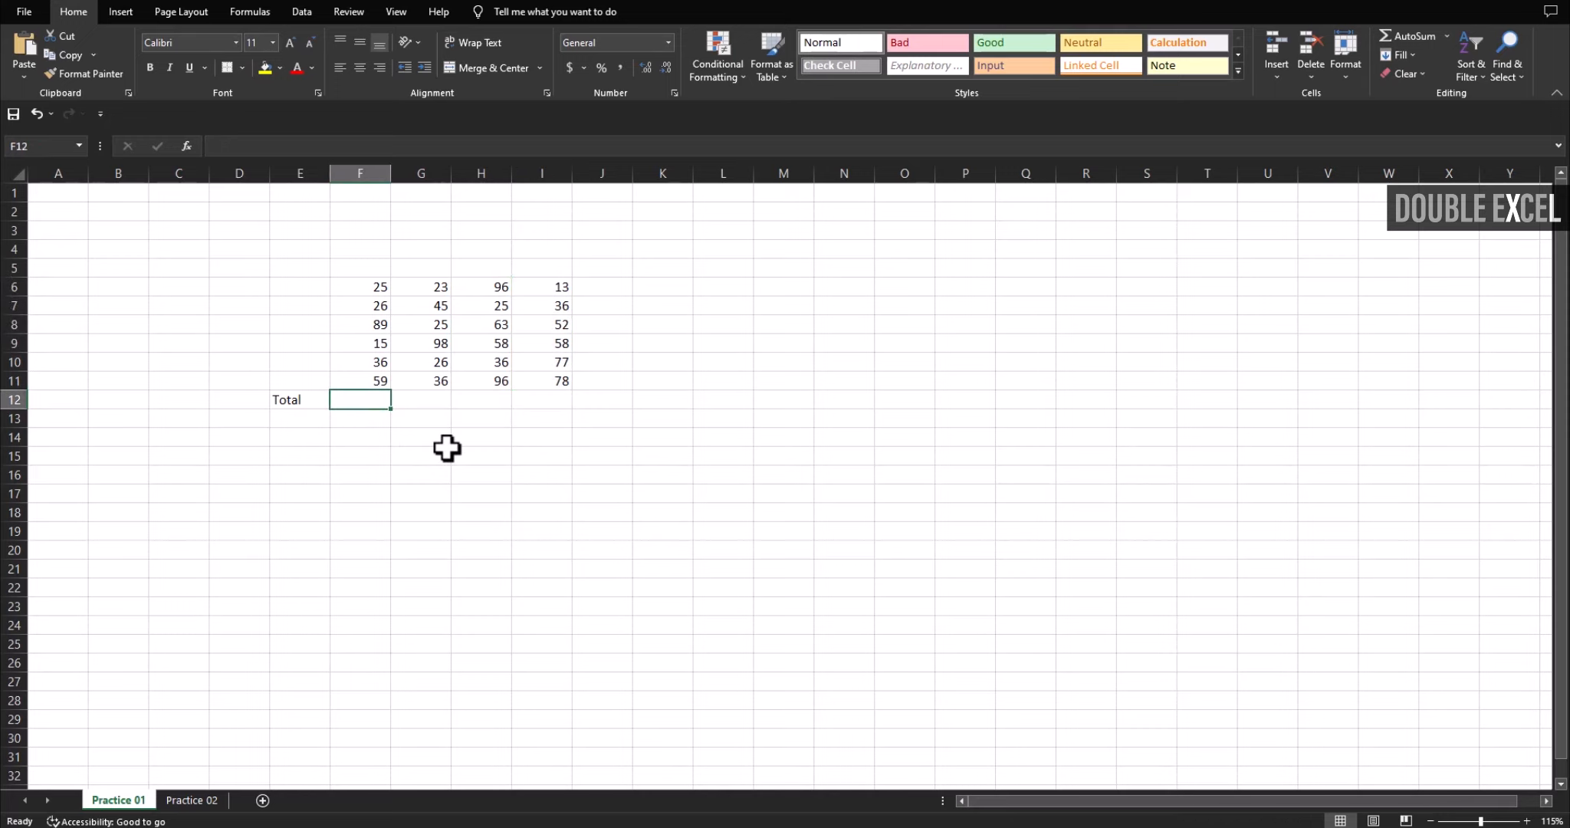
{"action": "left_click_drag", "start_coordinate": [375, 285], "coordinate": [360, 383]}
- Total the first column in F12 with the formula =F6+F7+F8+F9+F10+F11 and check the cells it adds
{"action": "left_click", "coordinate": [355, 402]}
{"action": "type", "text": "="}
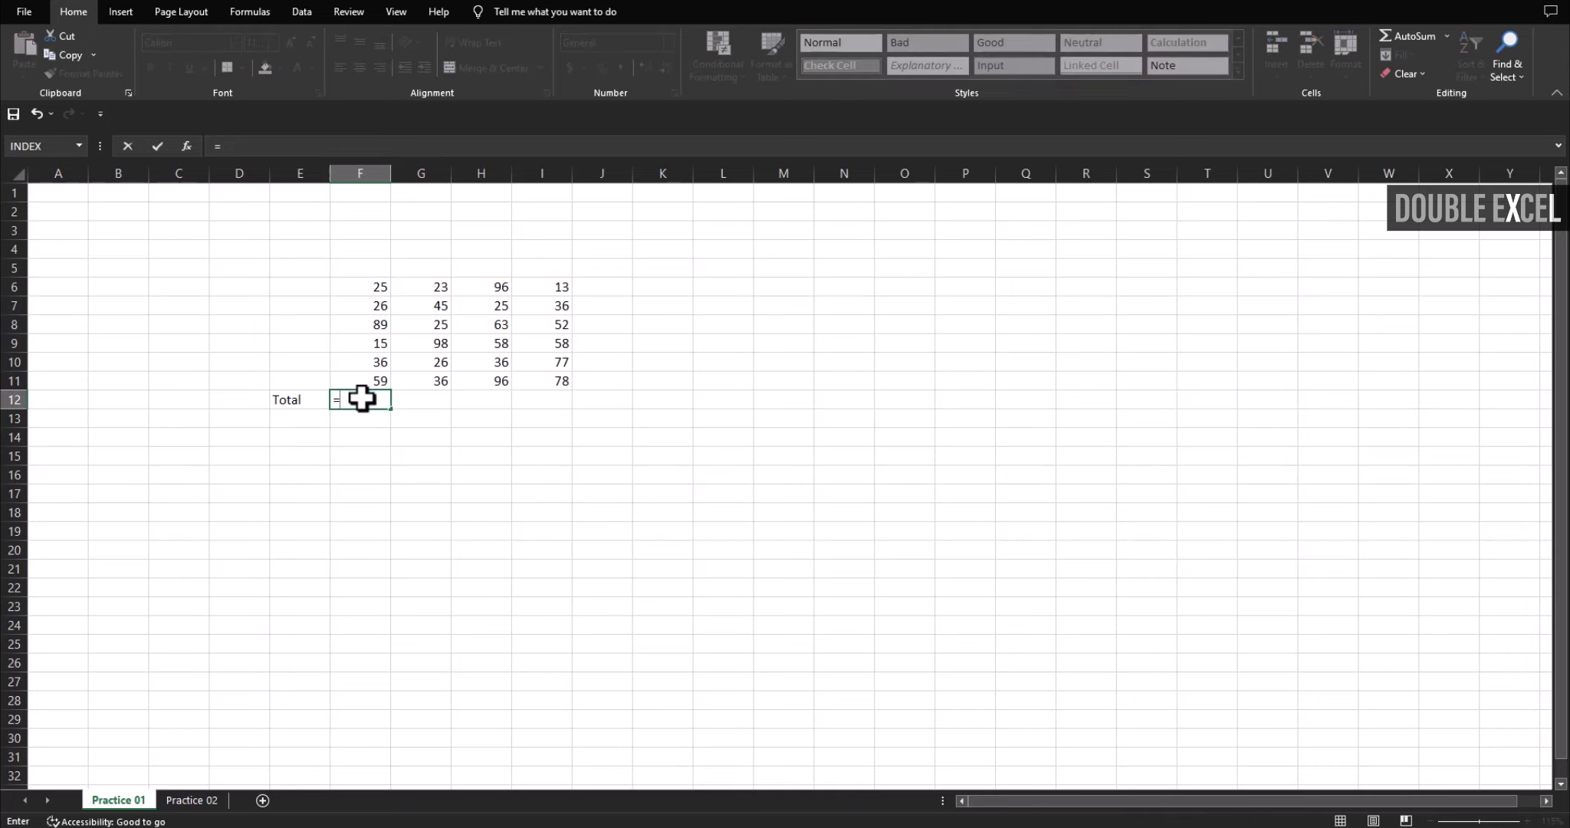
{"action": "left_click", "coordinate": [374, 288]}
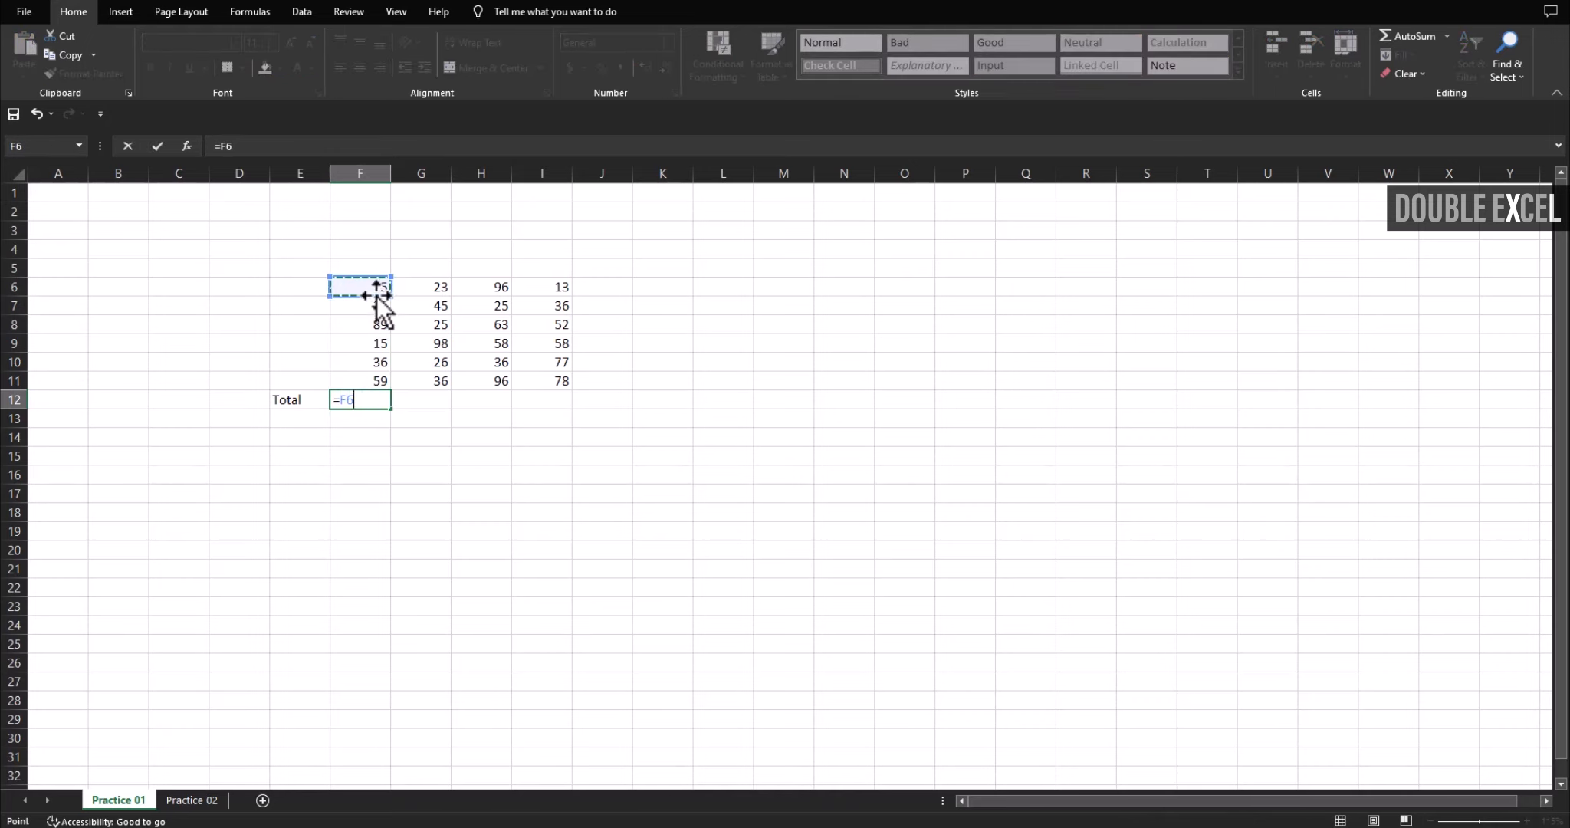
{"action": "type", "text": "+"}
{"action": "left_click", "coordinate": [371, 306]}
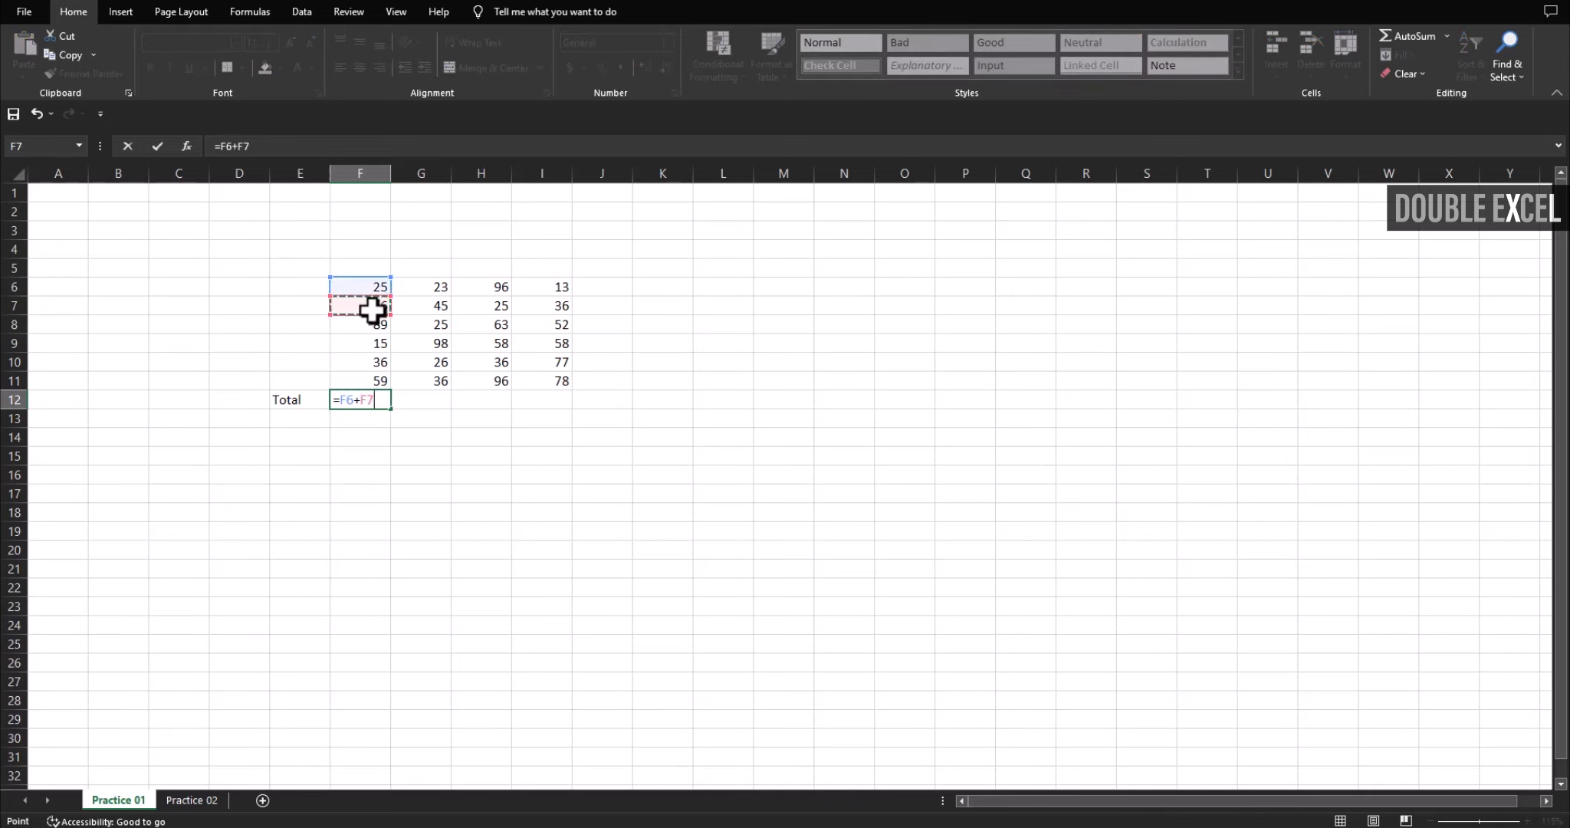
{"action": "type", "text": "+F7"}
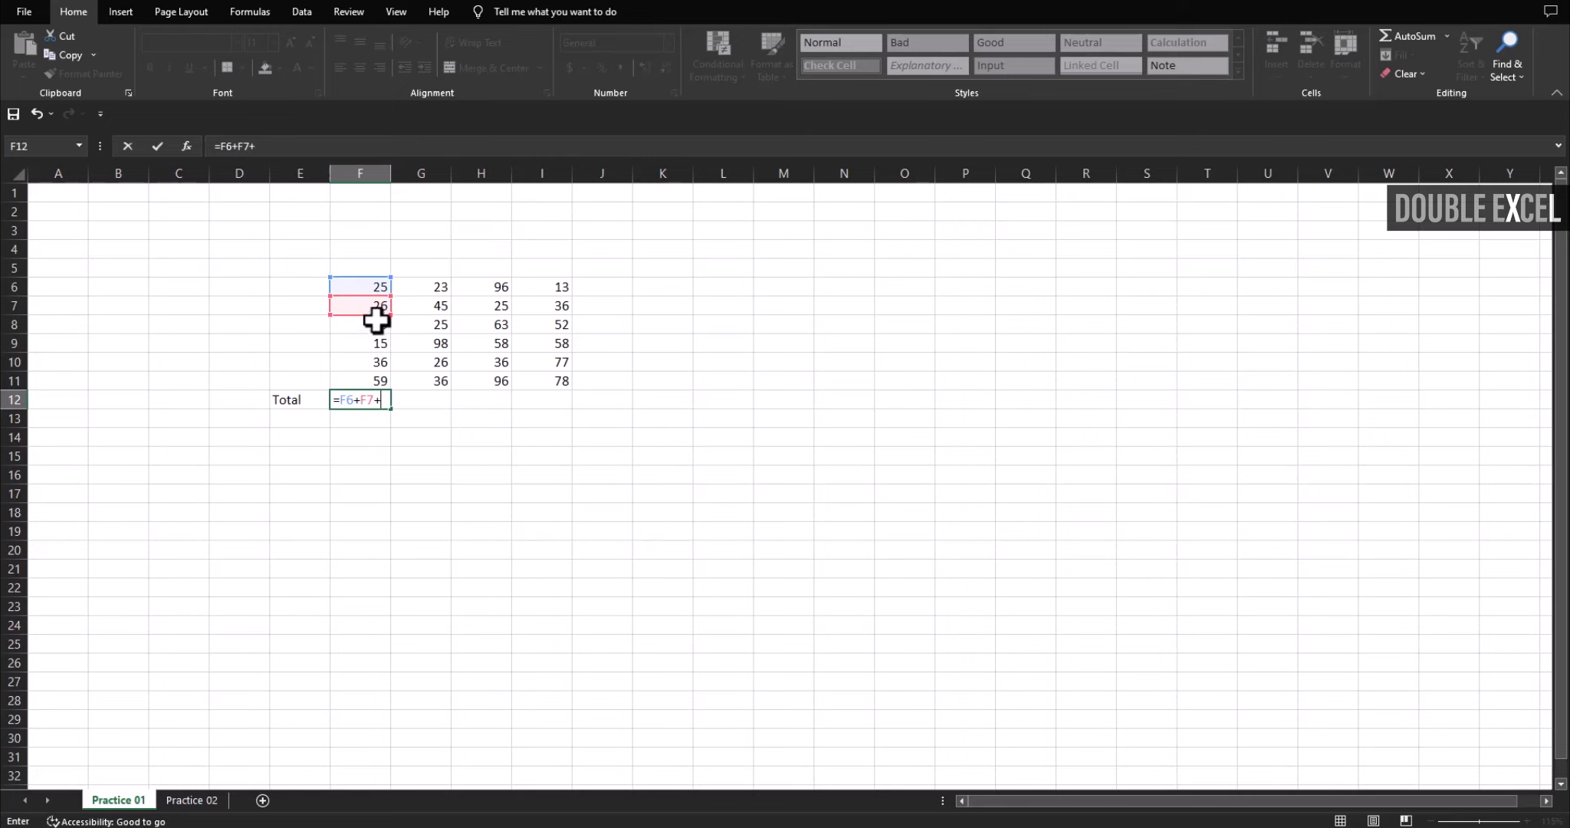
{"action": "type", "text": "+"}
{"action": "left_click", "coordinate": [378, 345]}
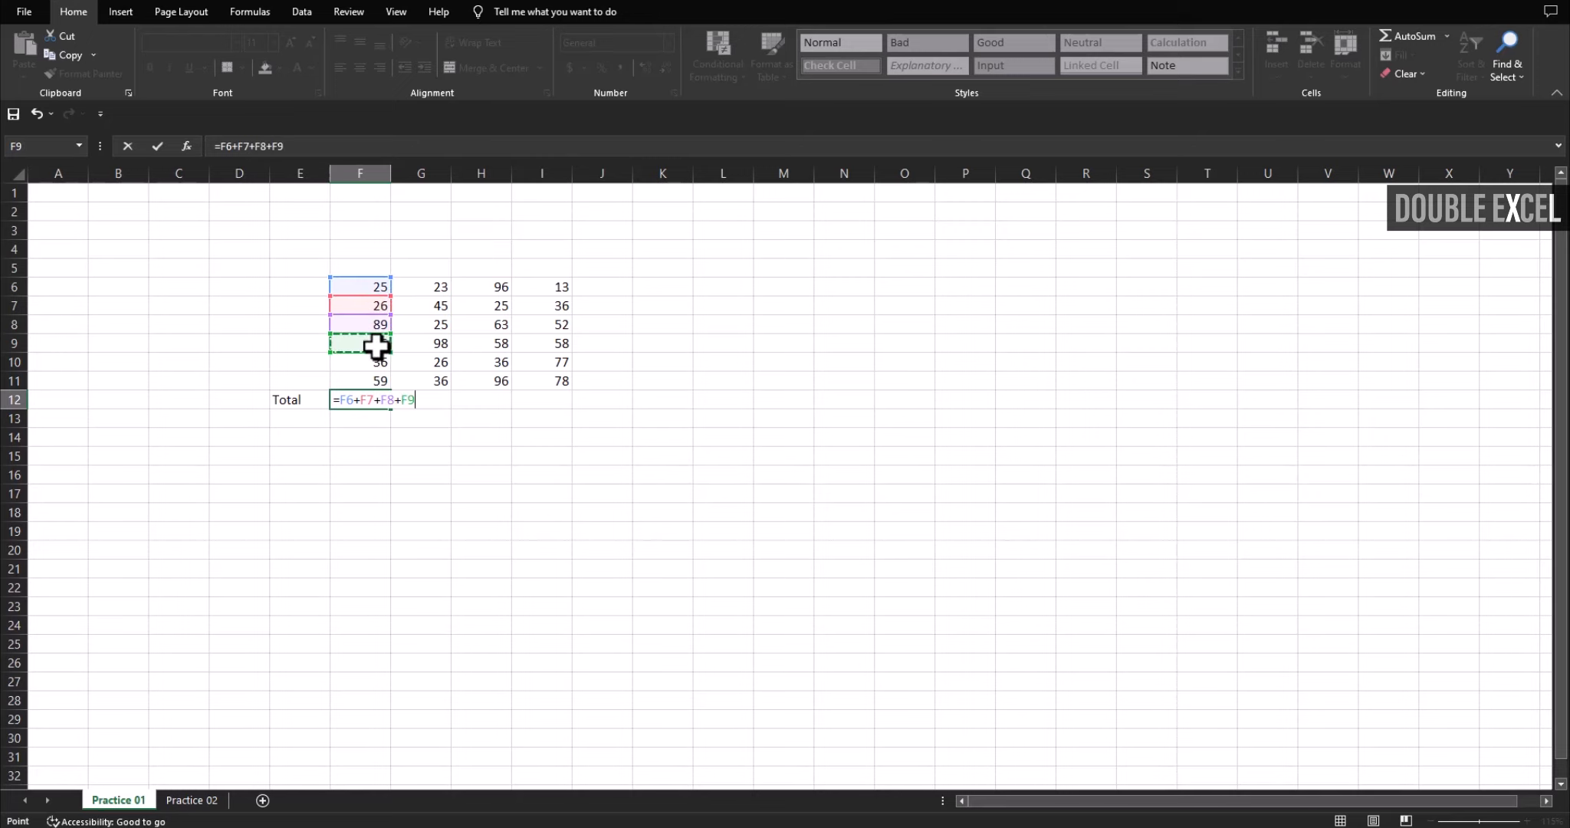
{"action": "type", "text": "+"}
{"action": "left_click", "coordinate": [378, 362]}
{"action": "type", "text": "+"}
{"action": "left_click", "coordinate": [376, 380]}
{"action": "type", "text": "+"}
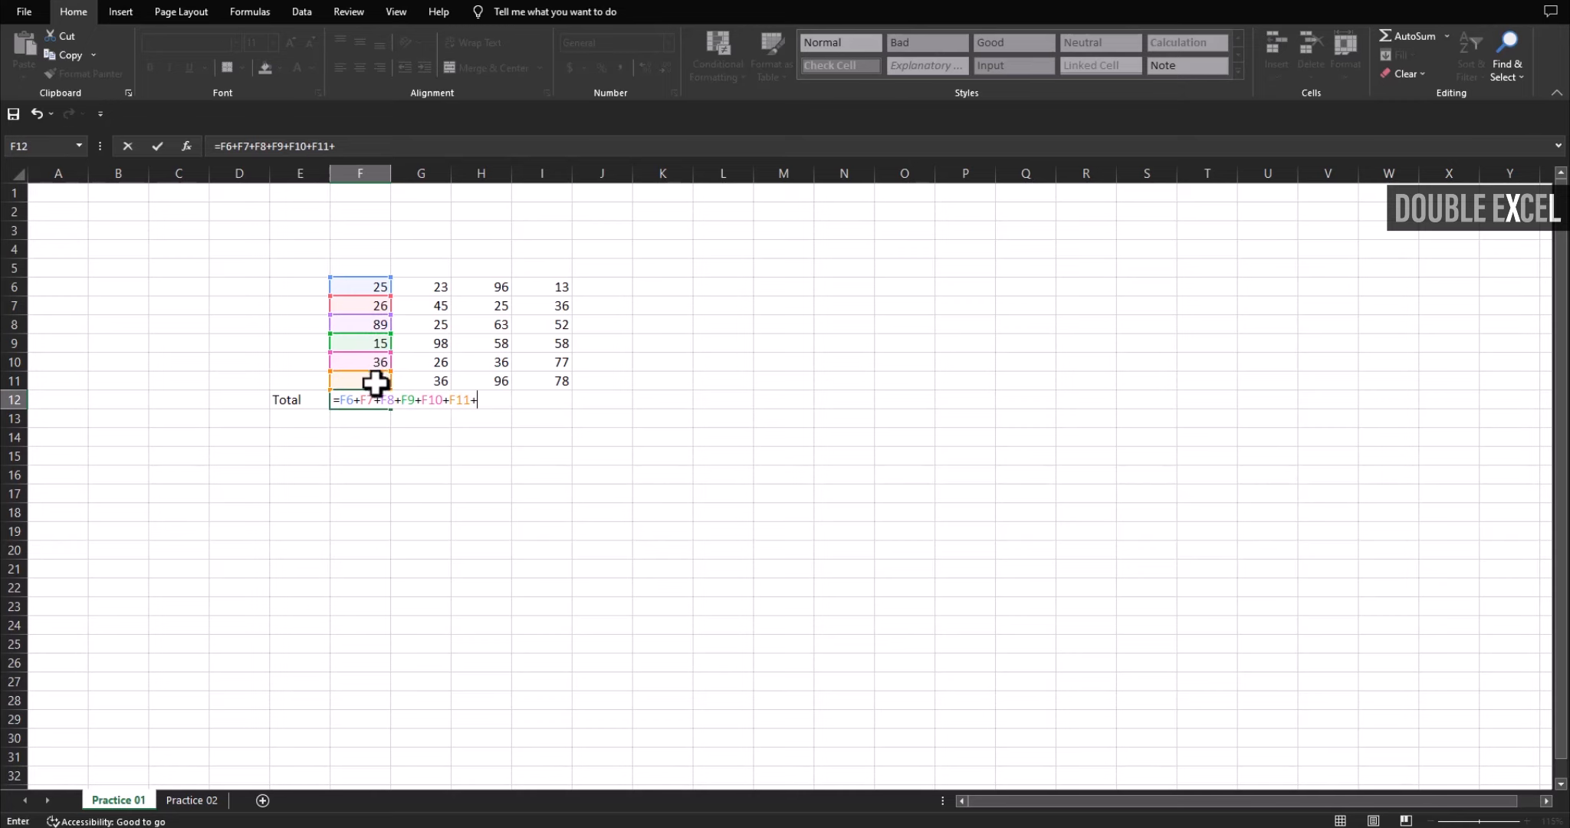
{"action": "key", "text": "Return"}
{"action": "left_click_drag", "start_coordinate": [375, 287], "coordinate": [371, 400]}
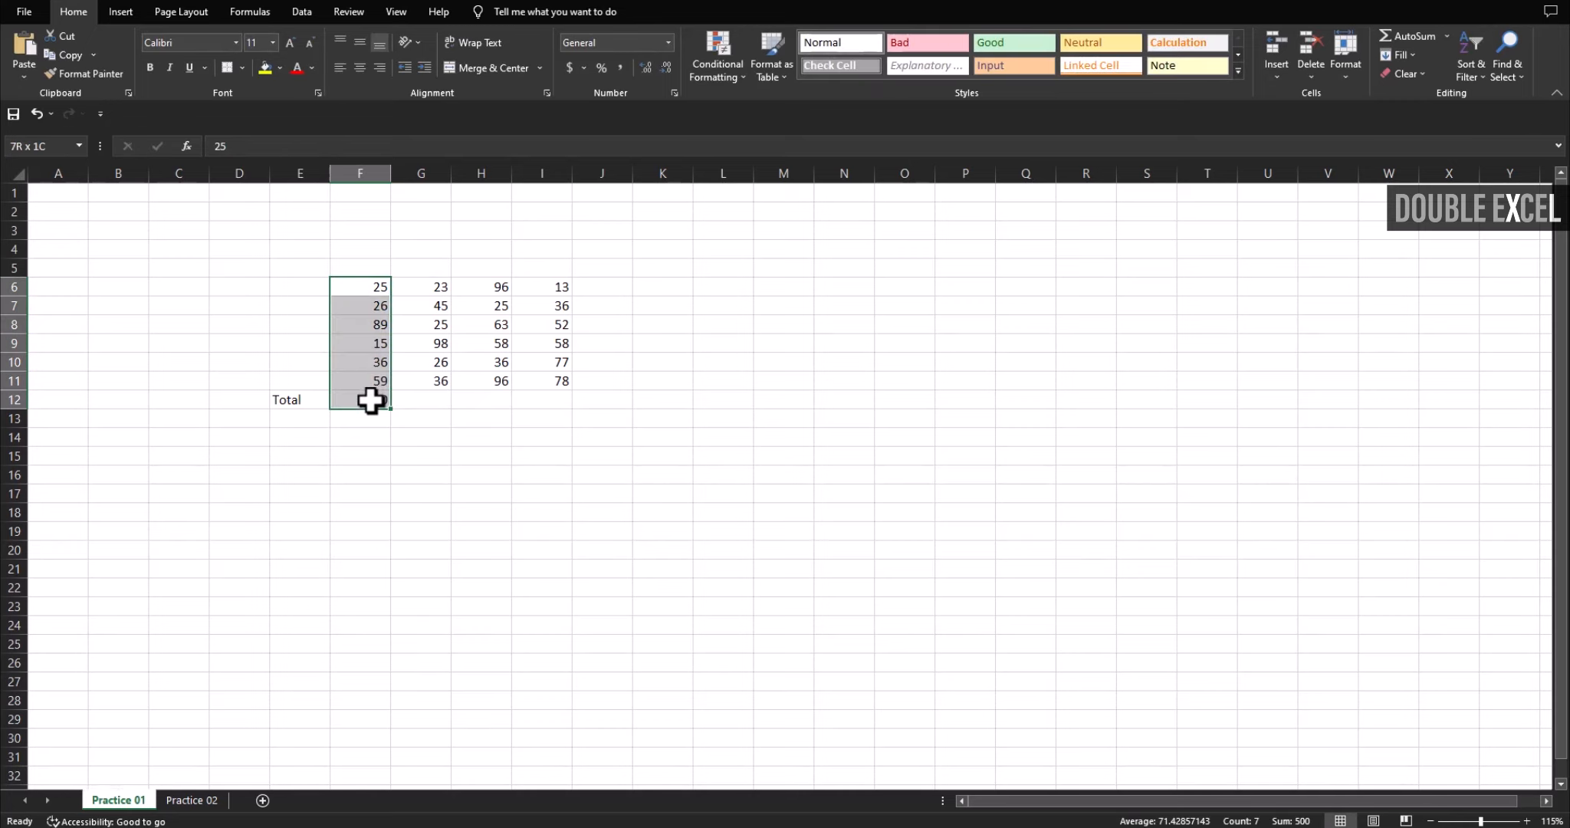
{"action": "left_click", "coordinate": [536, 415]}
- Replace the total formula in F12 with the function =SUM(F6:F11)
{"action": "left_click", "coordinate": [353, 398]}
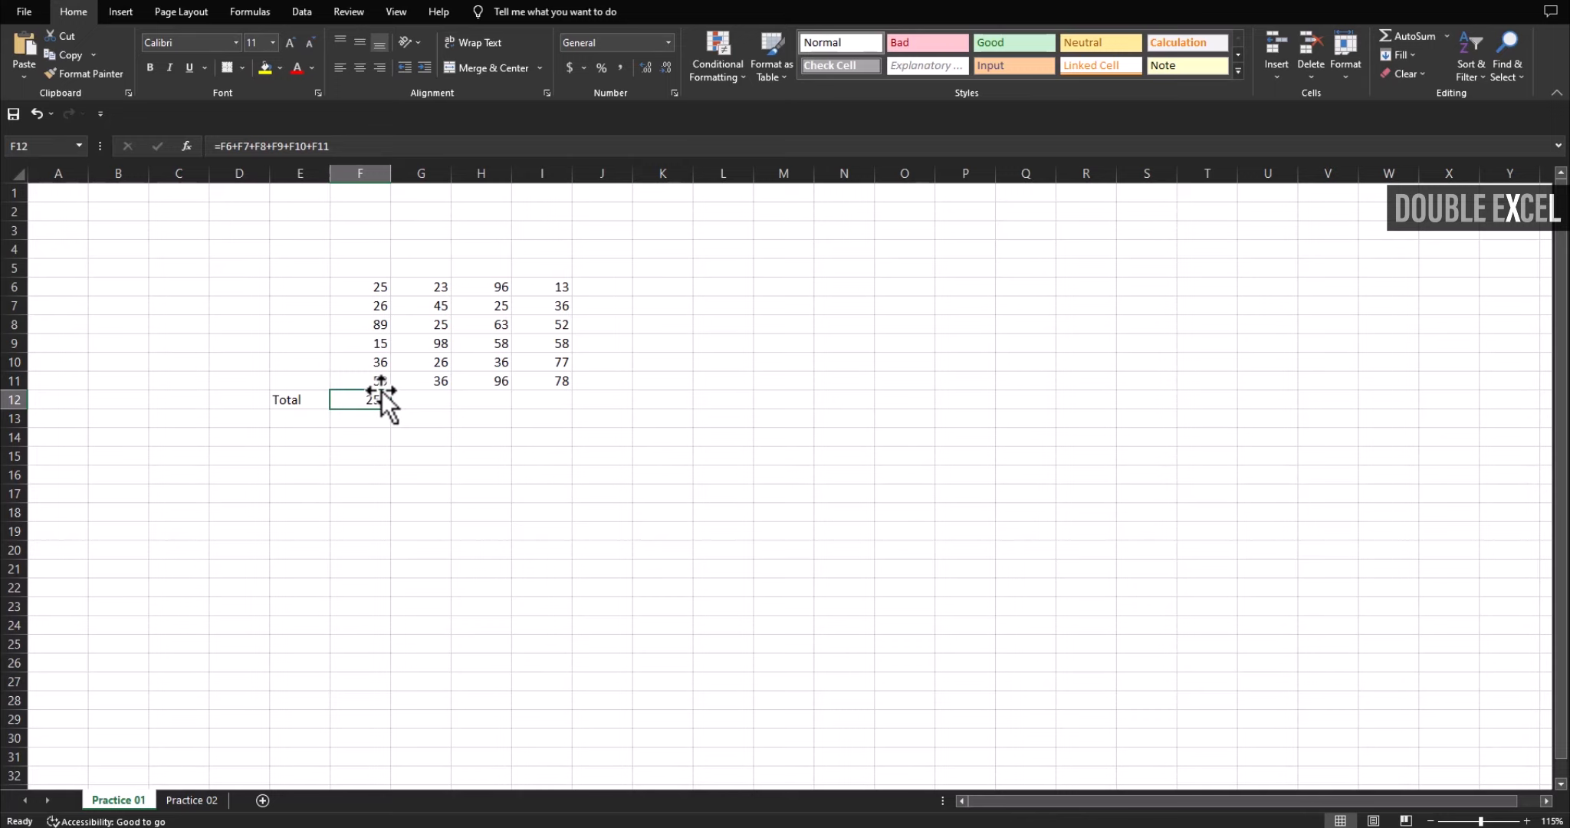
{"action": "type", "text": "="}
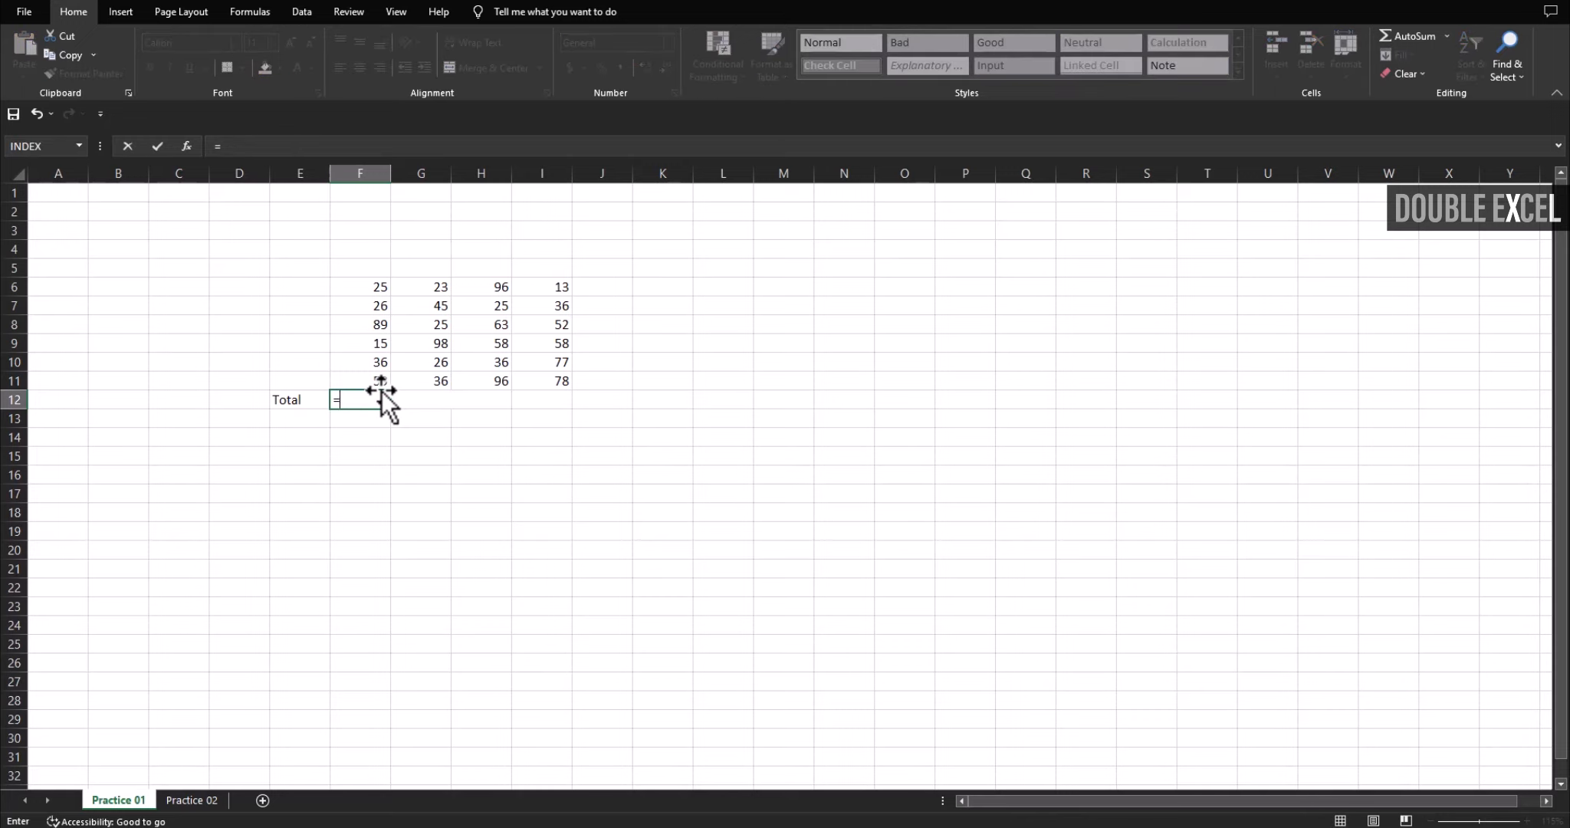
{"action": "type", "text": "sum"}
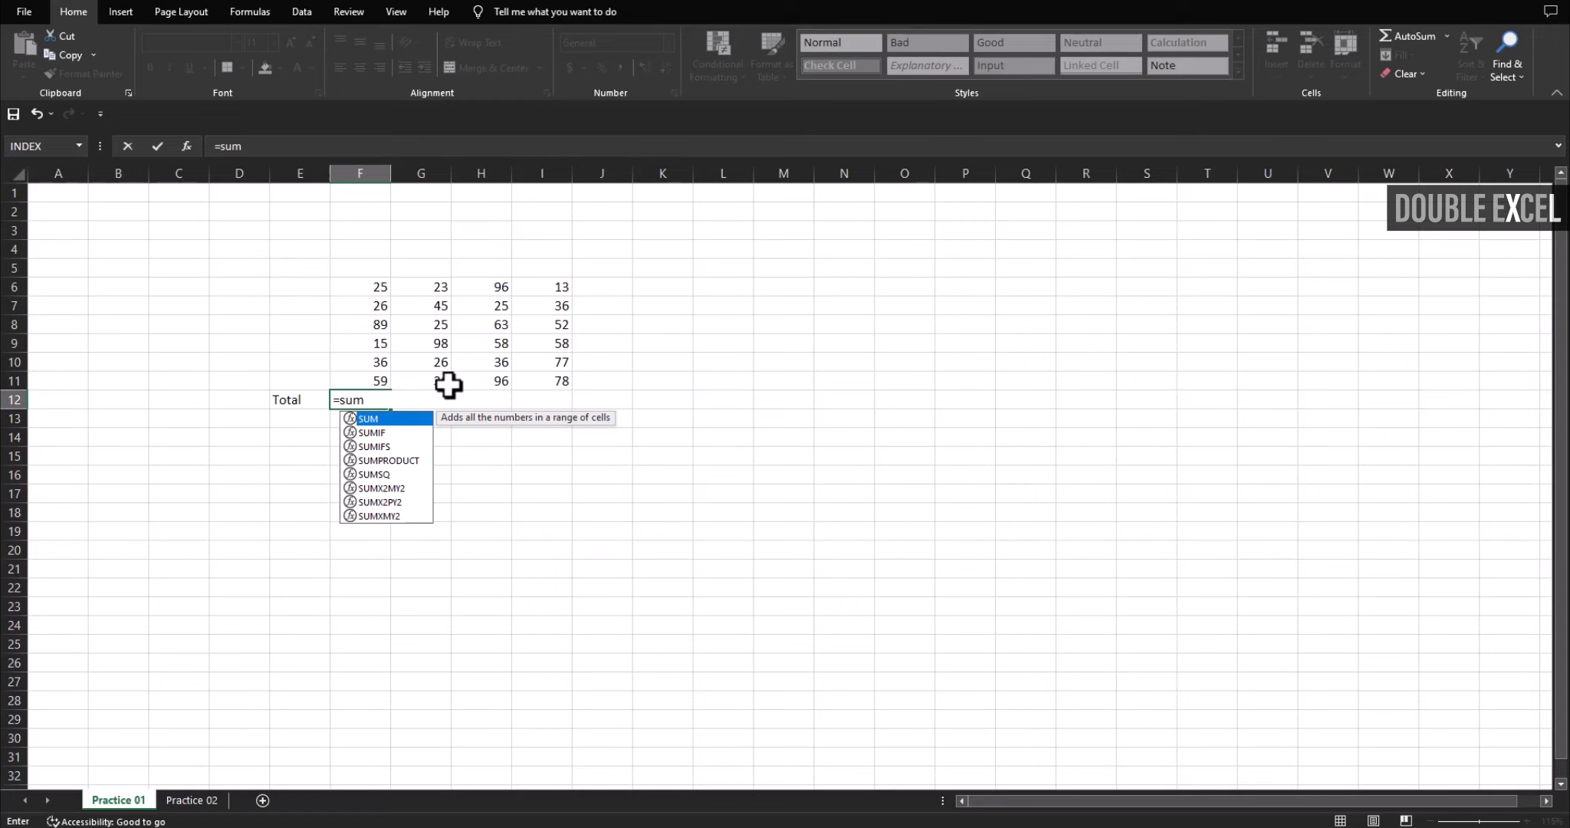
{"action": "key", "text": "Tab"}
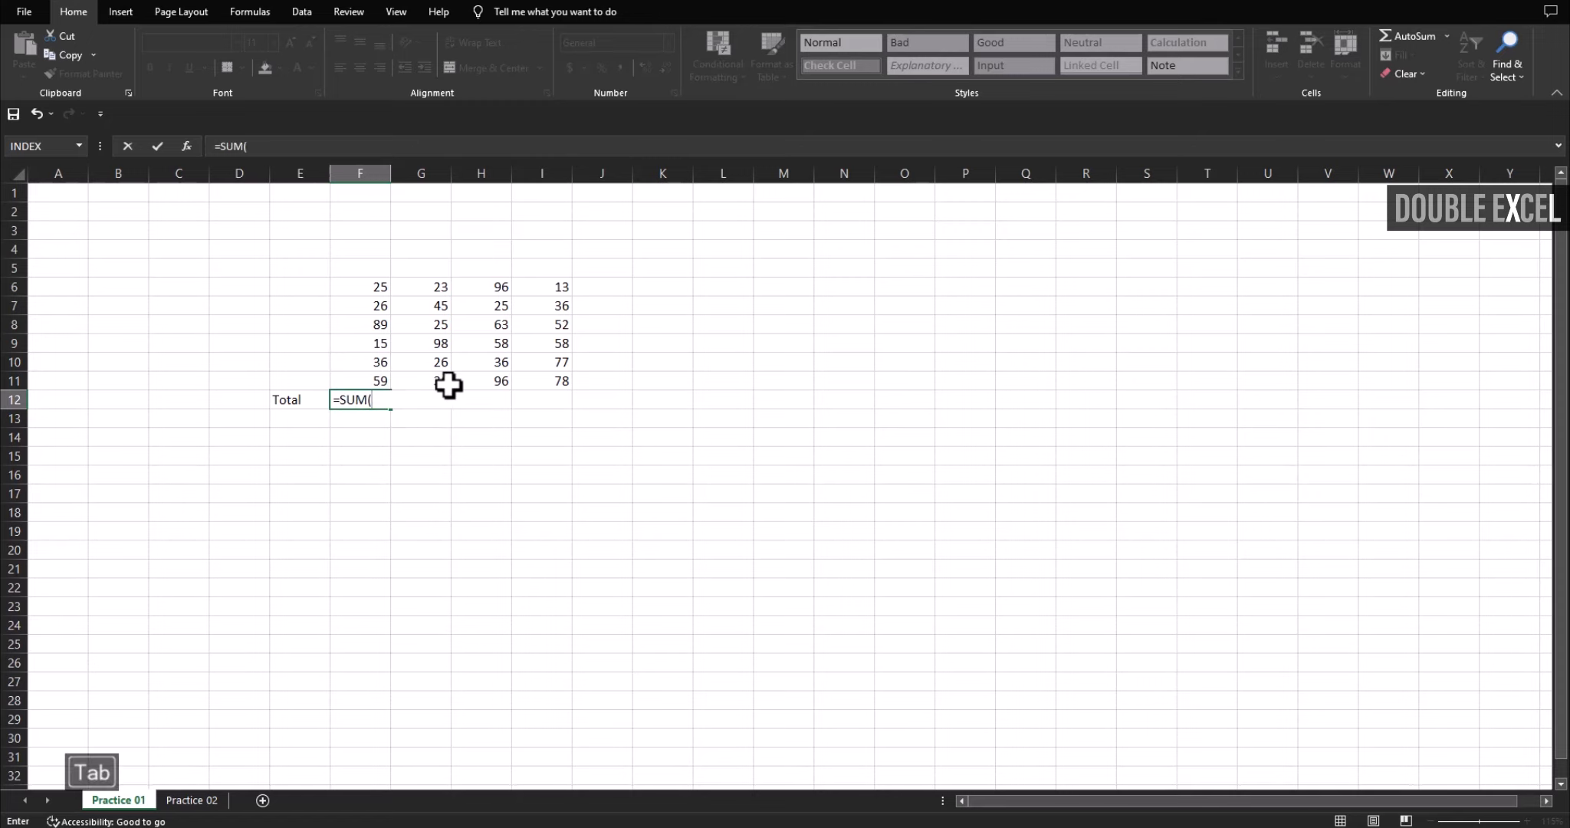
{"action": "left_click", "coordinate": [368, 285]}
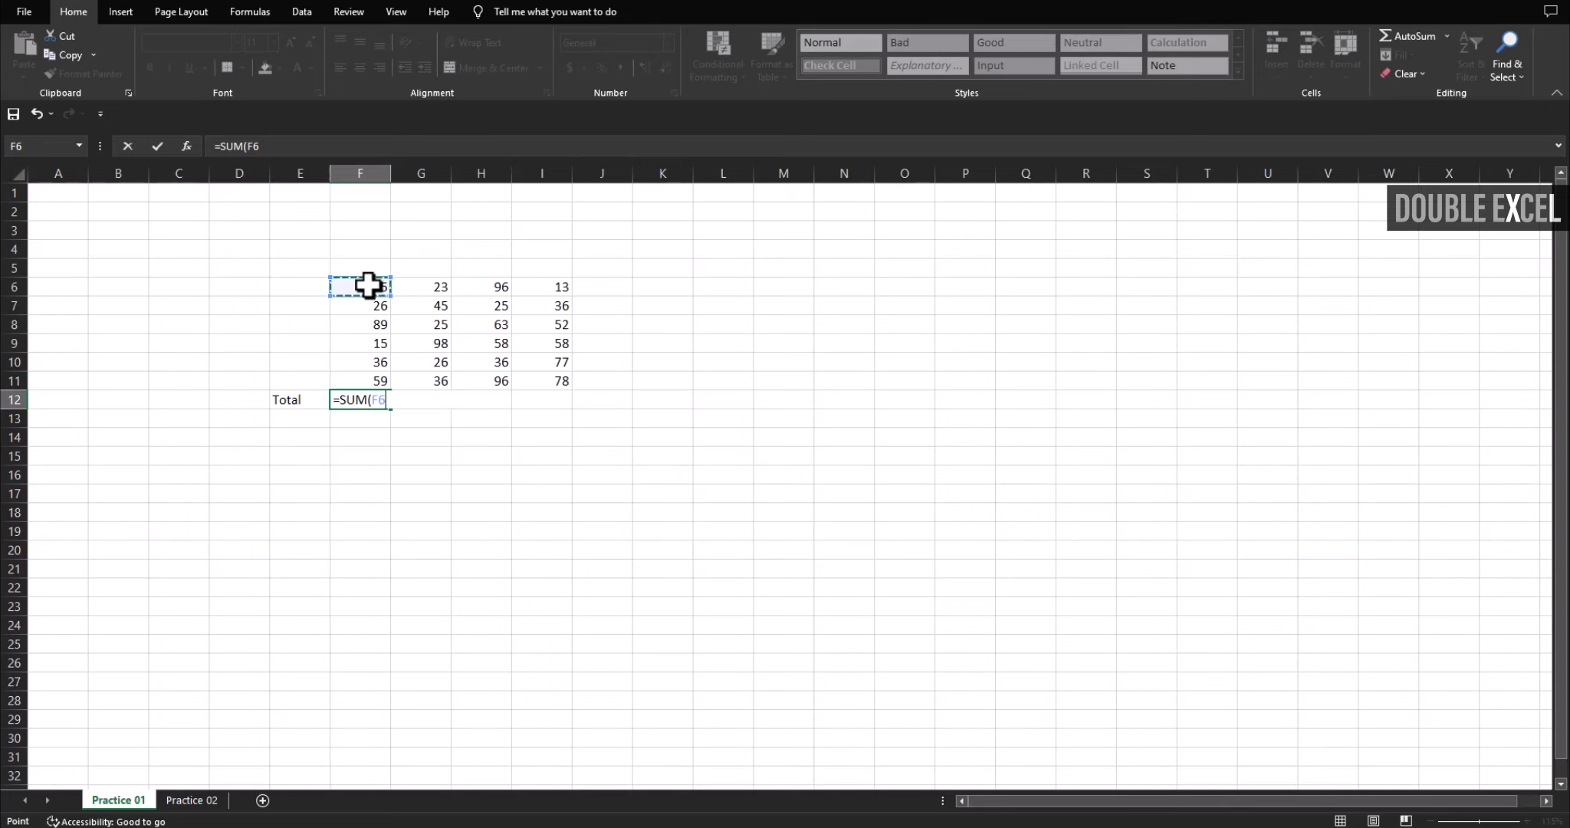
{"action": "left_click_drag", "start_coordinate": [368, 285], "coordinate": [368, 379]}
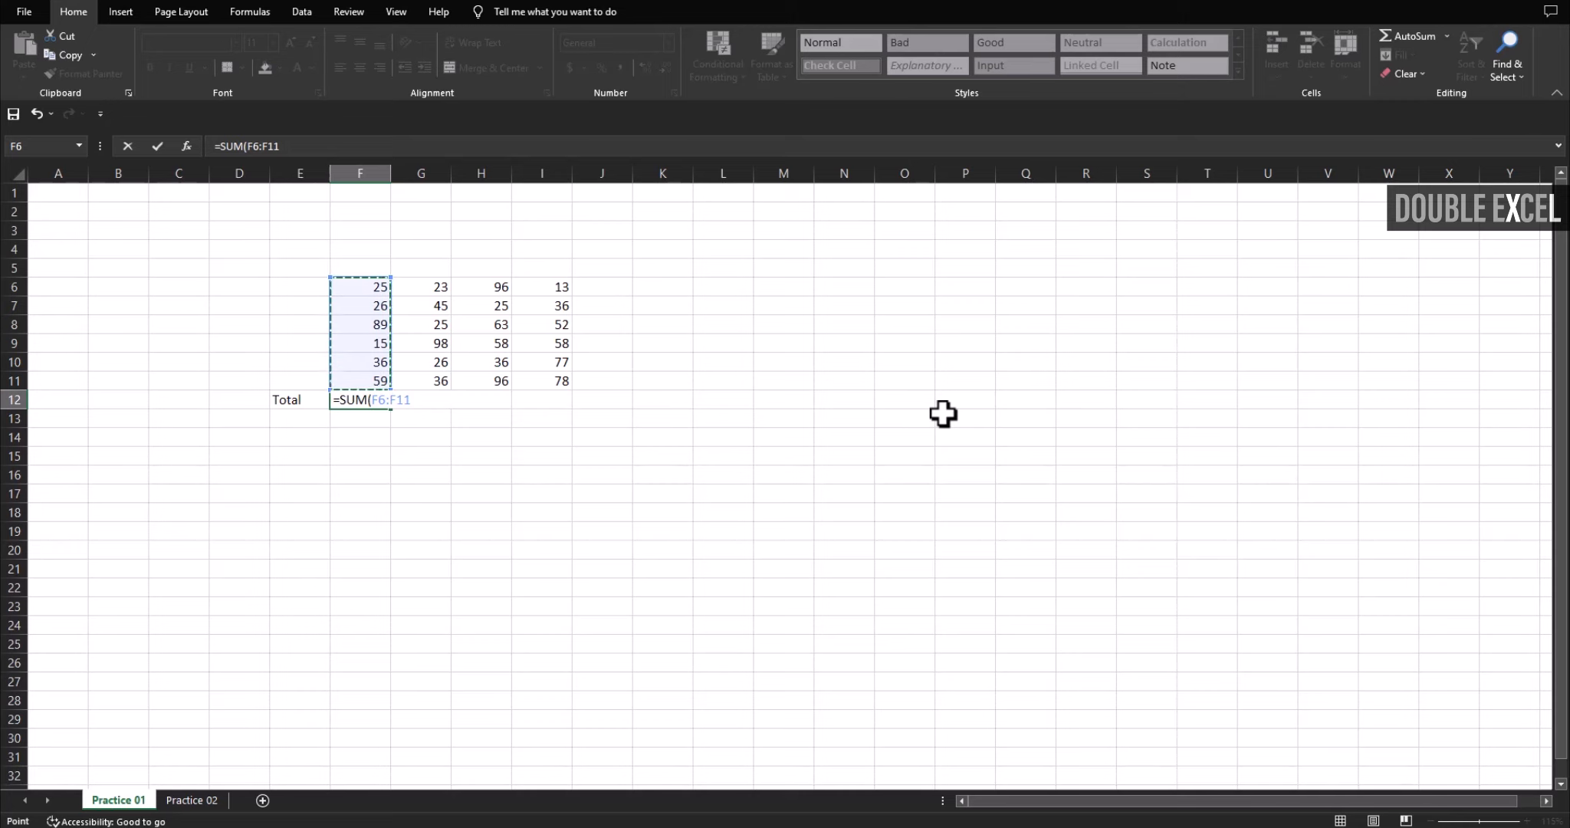
{"action": "key", "text": "Return"}
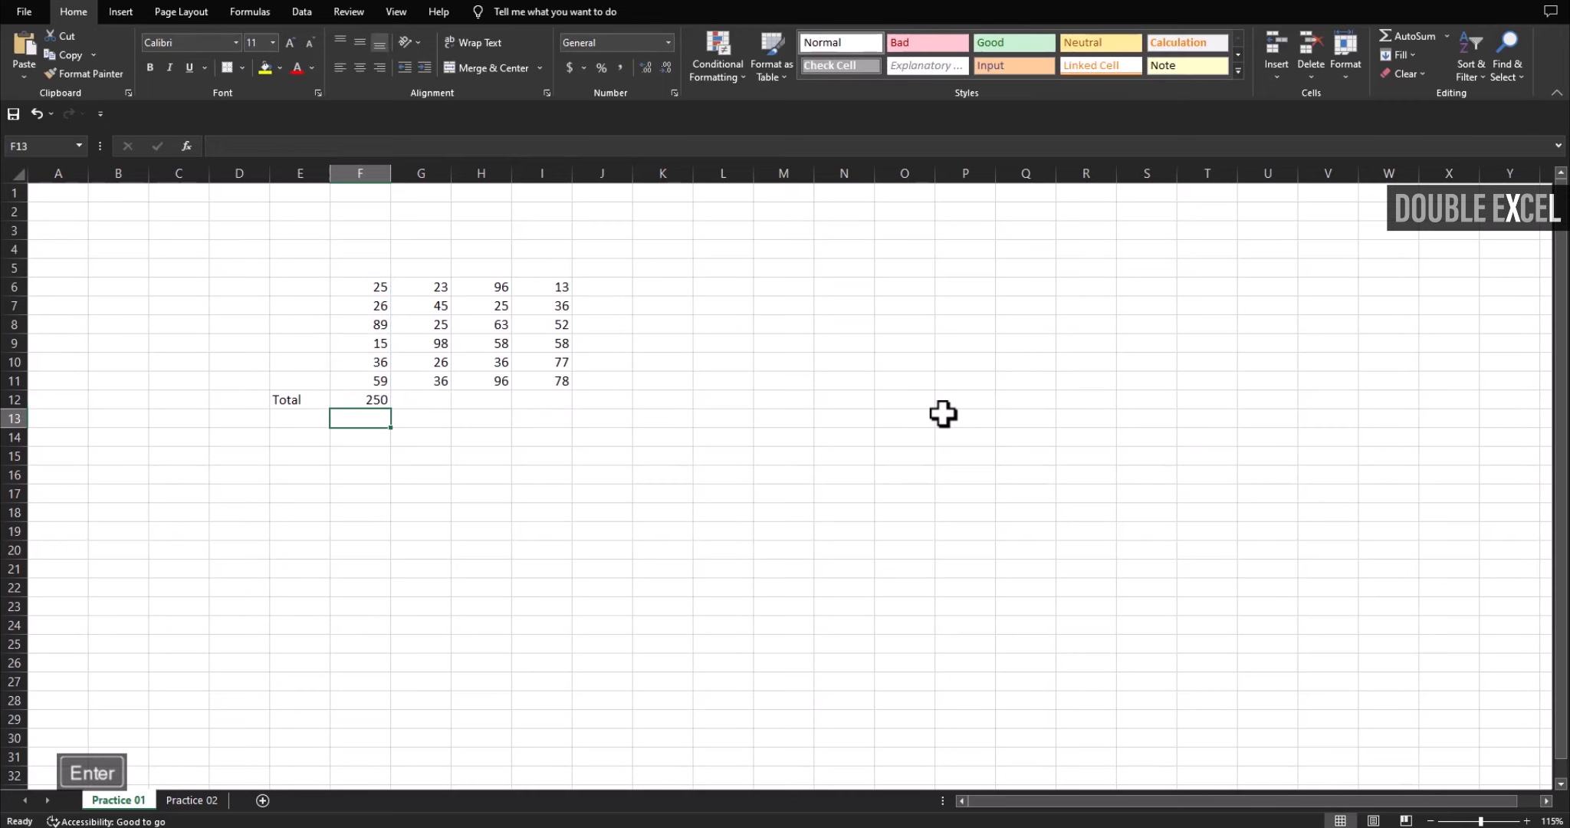
- Fill the SUM function from F12 across to I12 and review the totals in the row
{"action": "key", "text": "Up"}
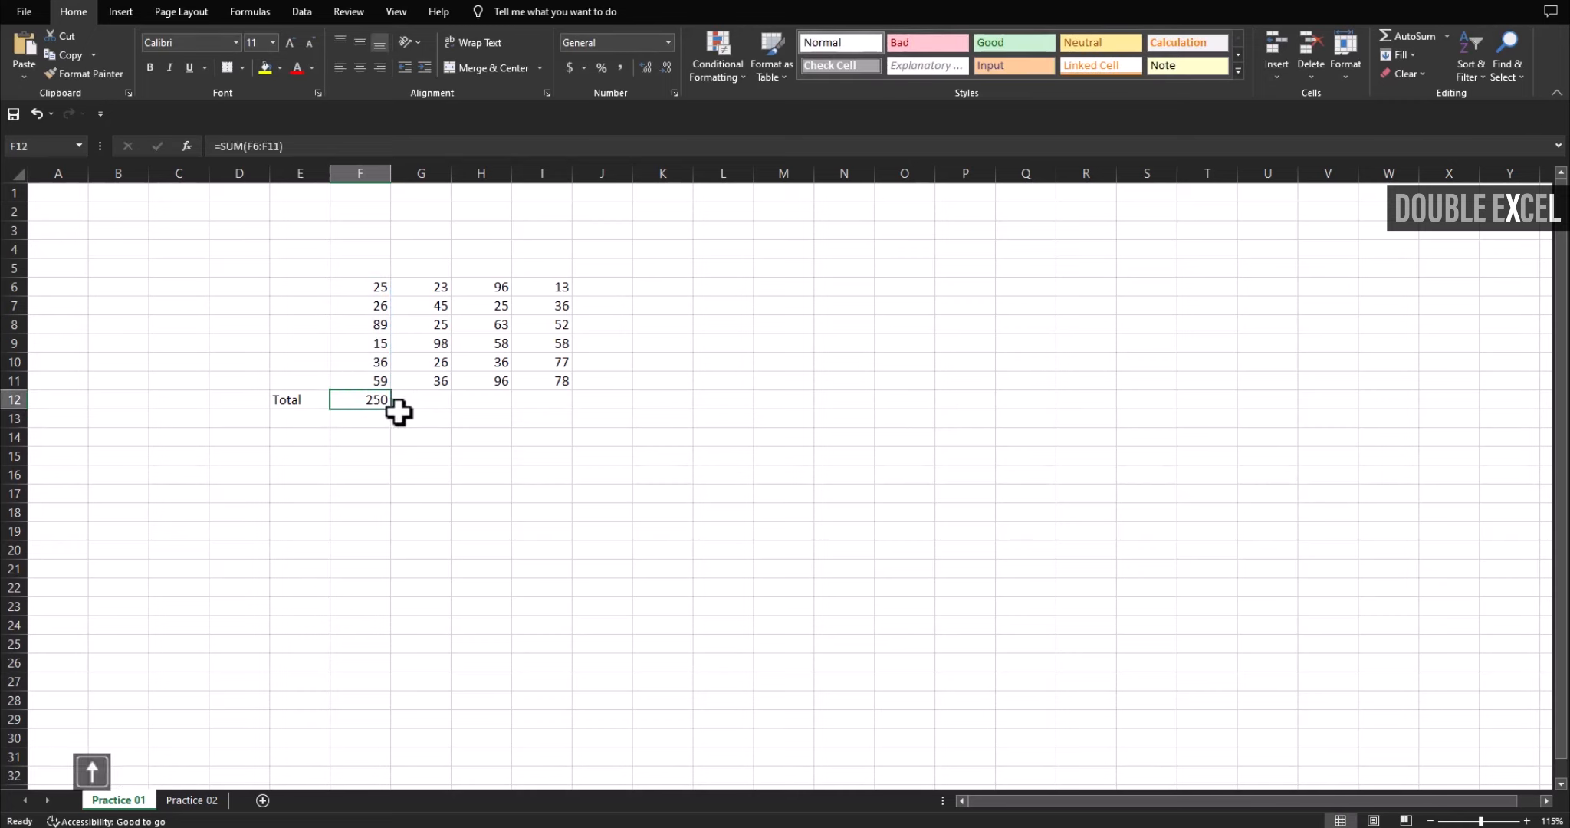
{"action": "left_click_drag", "start_coordinate": [392, 412], "coordinate": [556, 408]}
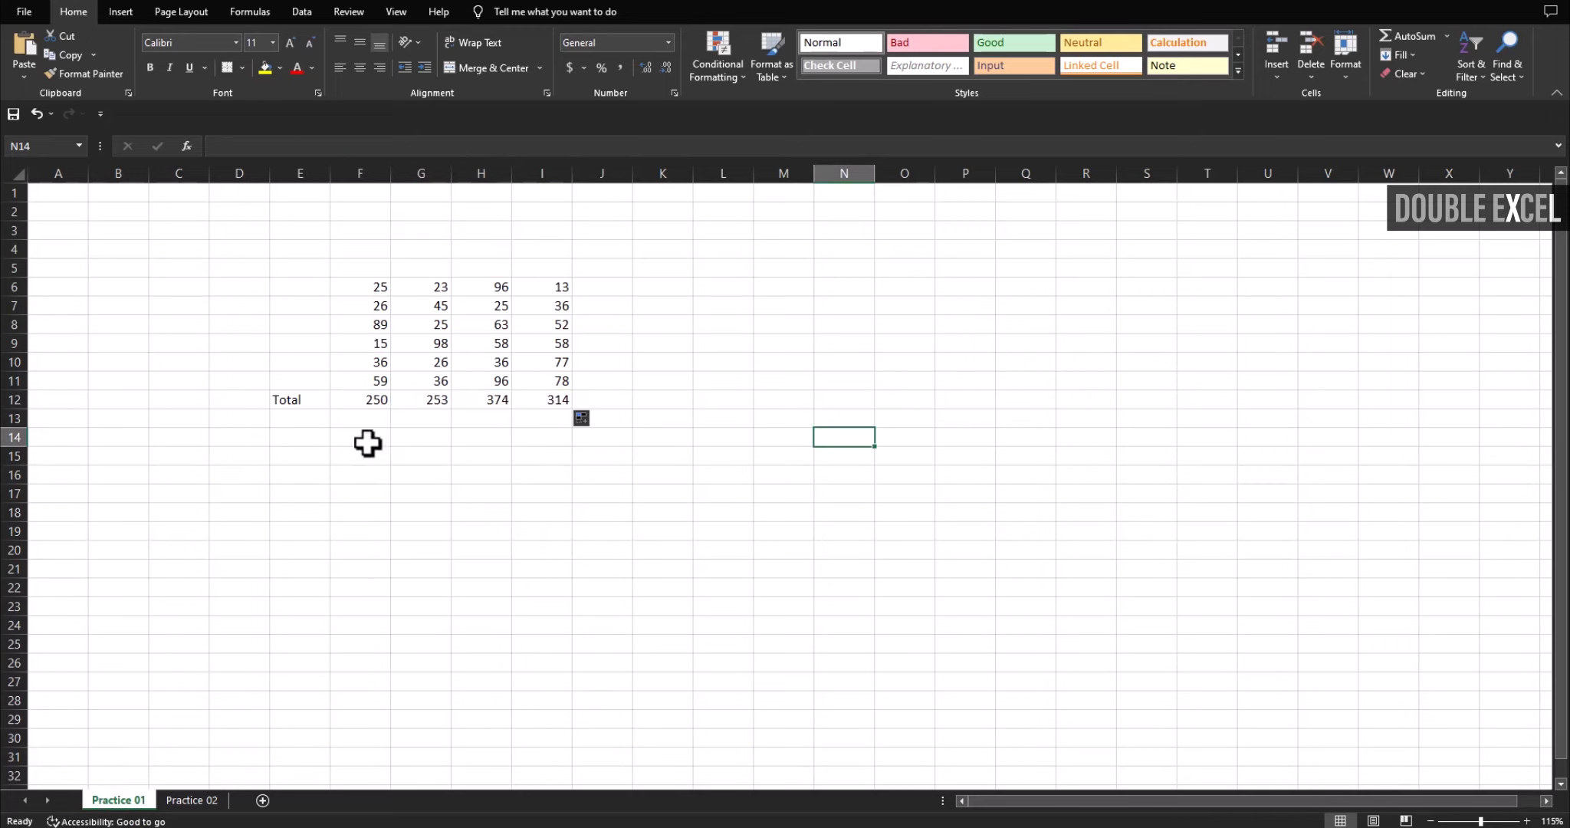
{"action": "left_click_drag", "start_coordinate": [356, 403], "coordinate": [561, 406]}
{"action": "left_click", "coordinate": [734, 415]}
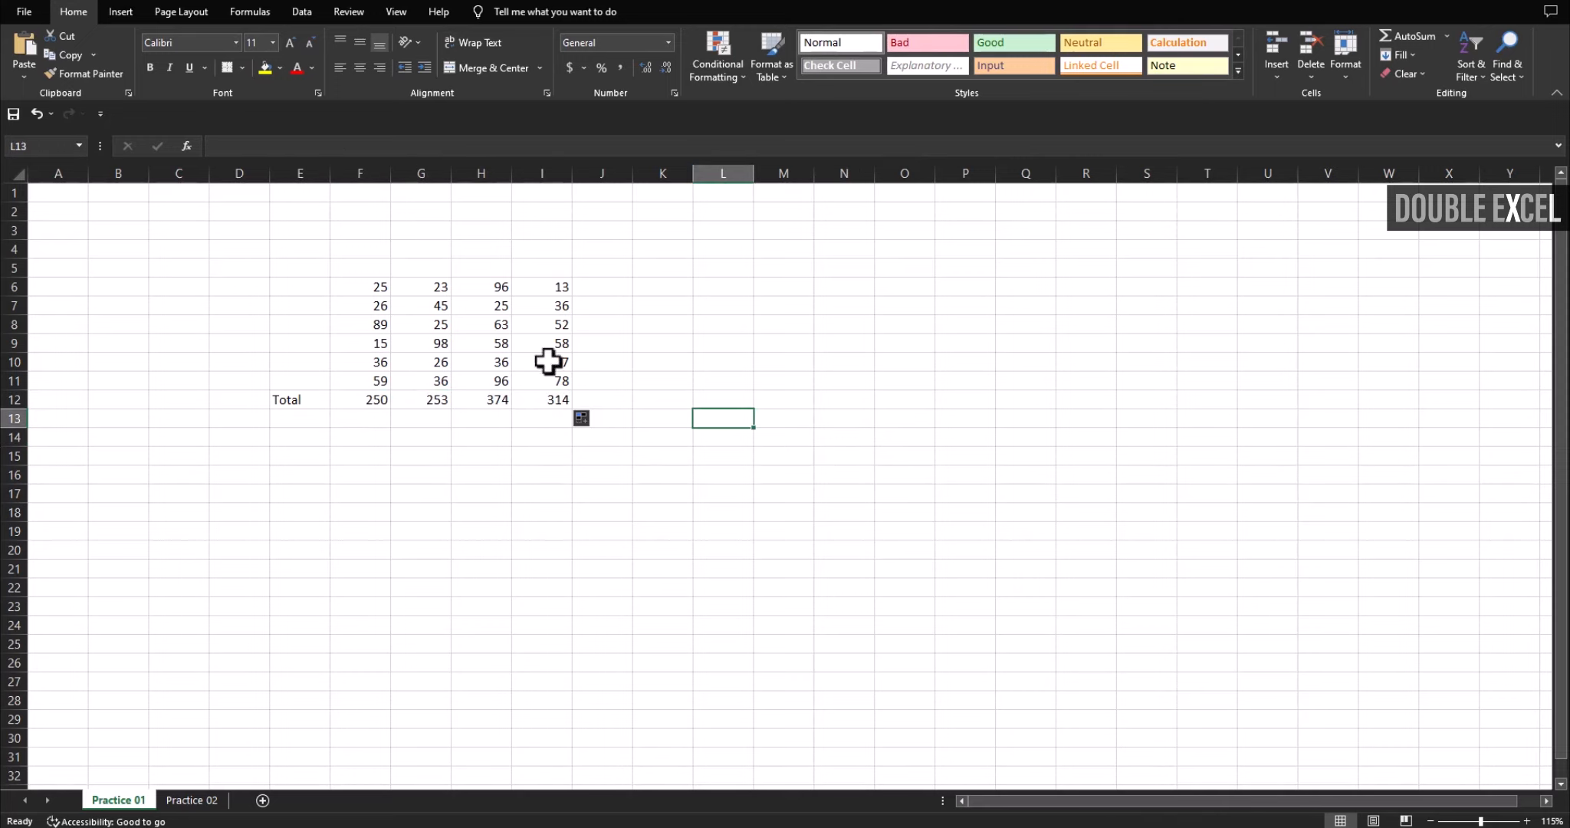
- Enter the value 56 in cell F4, above the first number column
{"action": "left_click", "coordinate": [371, 252]}
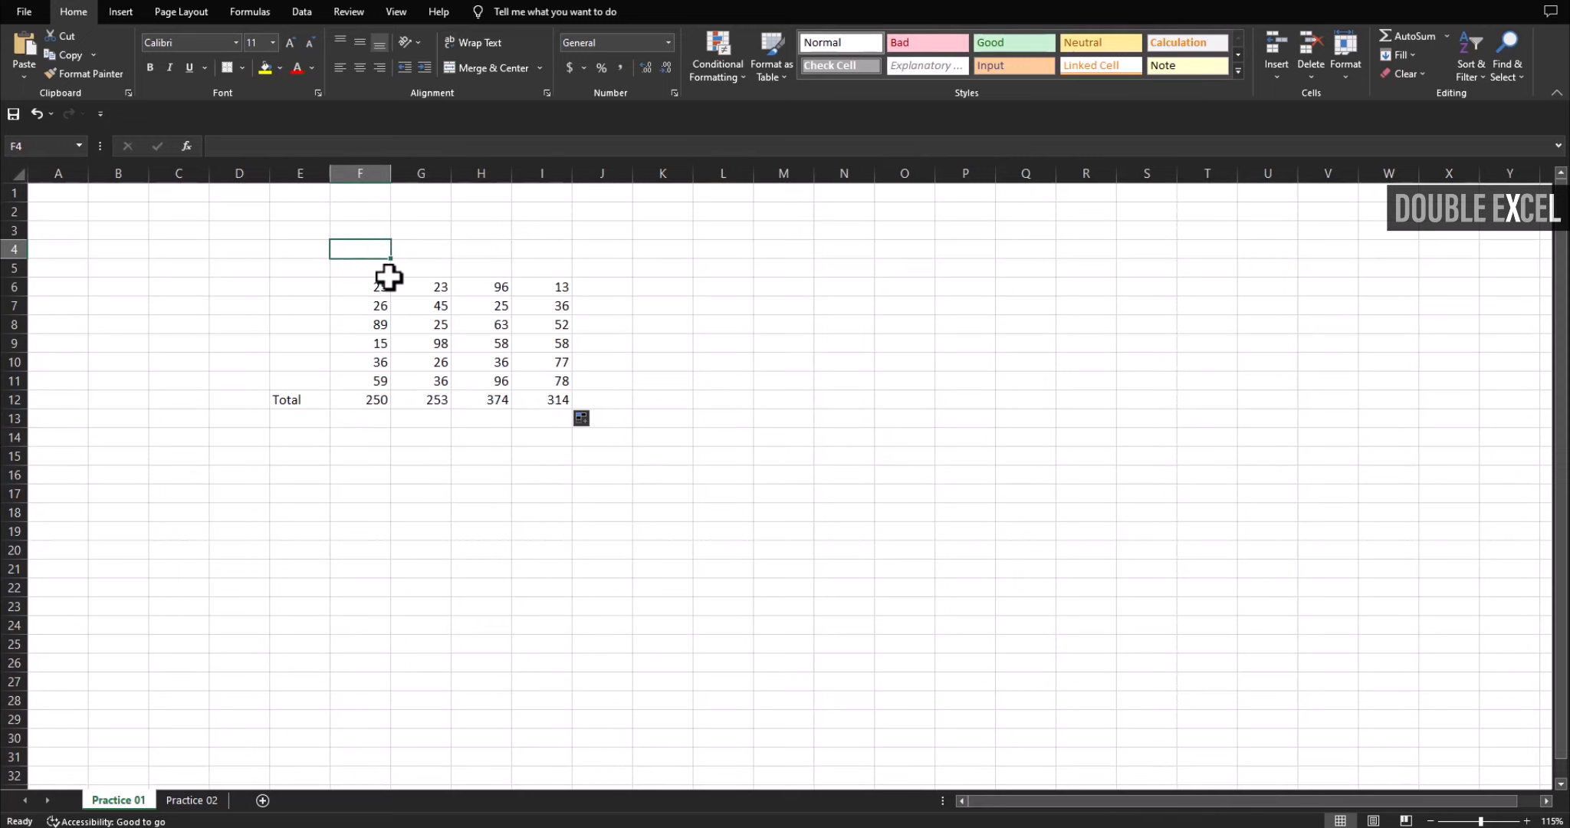
{"action": "type", "text": "56"}
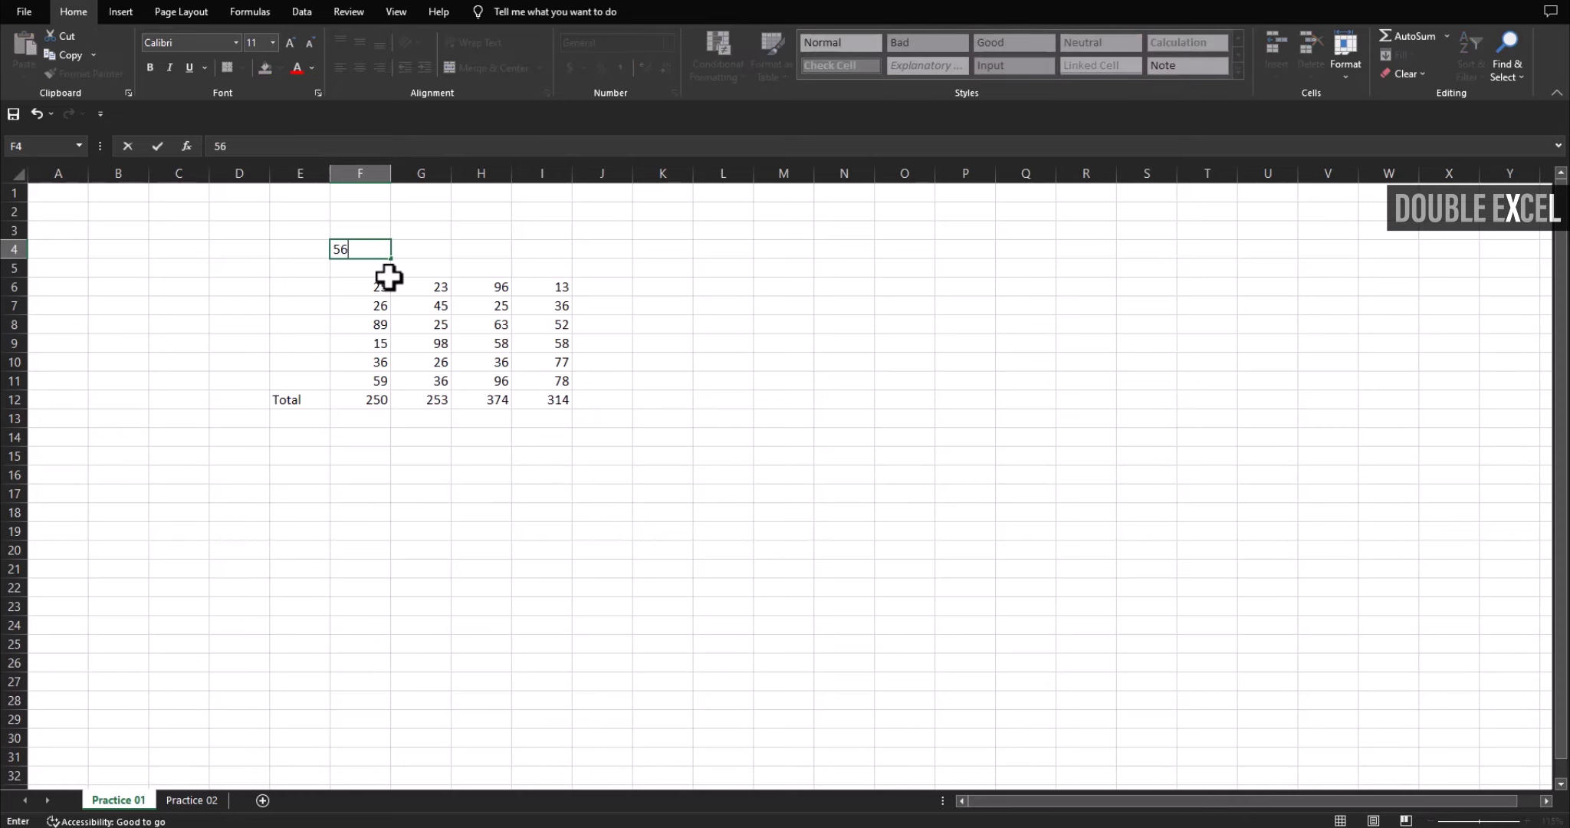
{"action": "key", "text": "Return"}
{"action": "left_click", "coordinate": [385, 252]}
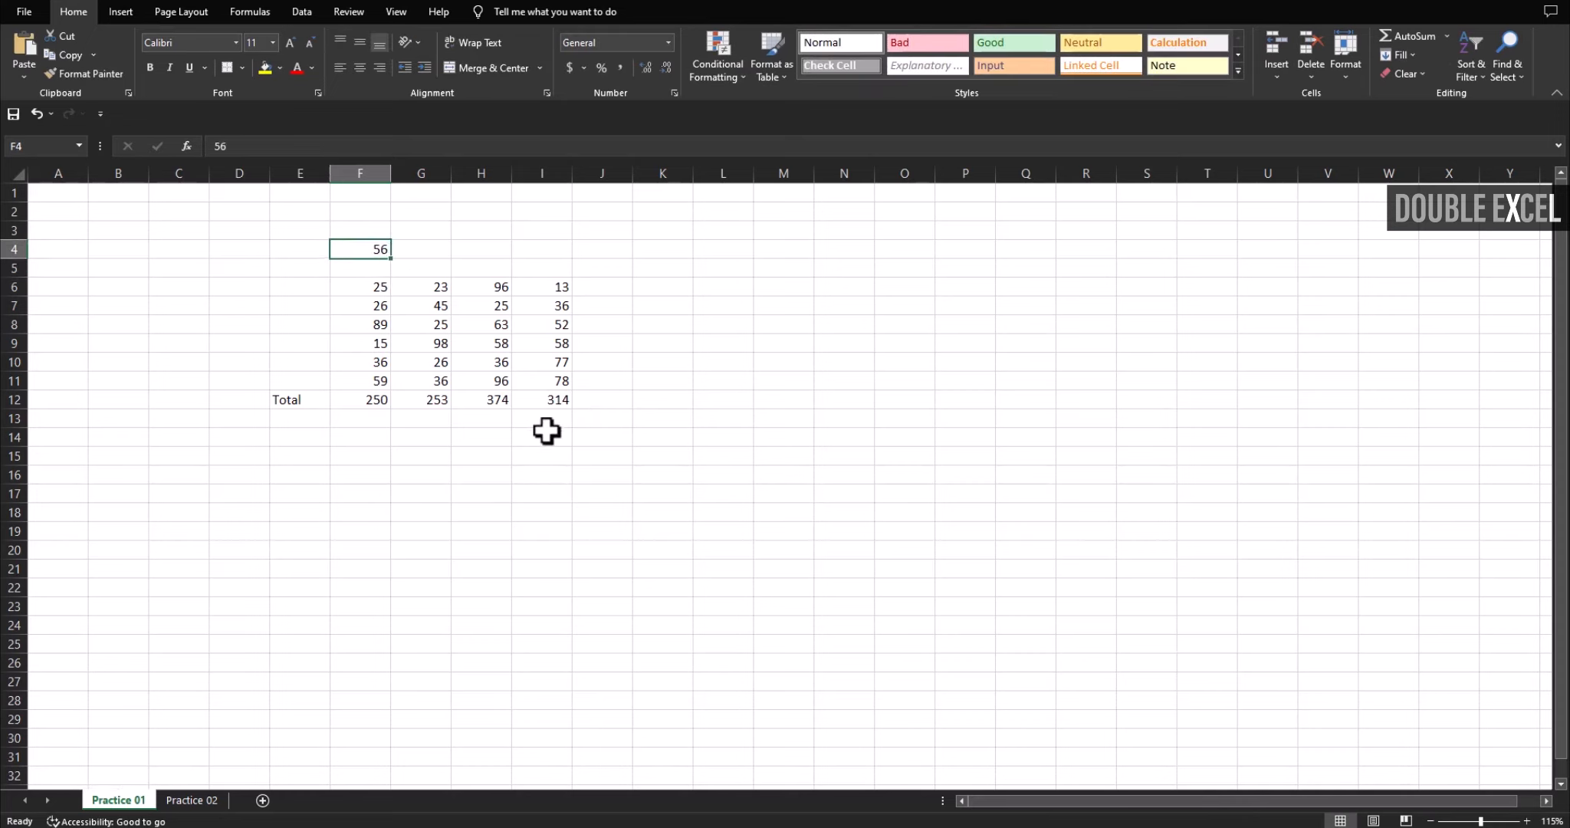
- Enter the row label Multiply in cell E13, directly below the Total label
{"action": "left_click", "coordinate": [310, 418]}
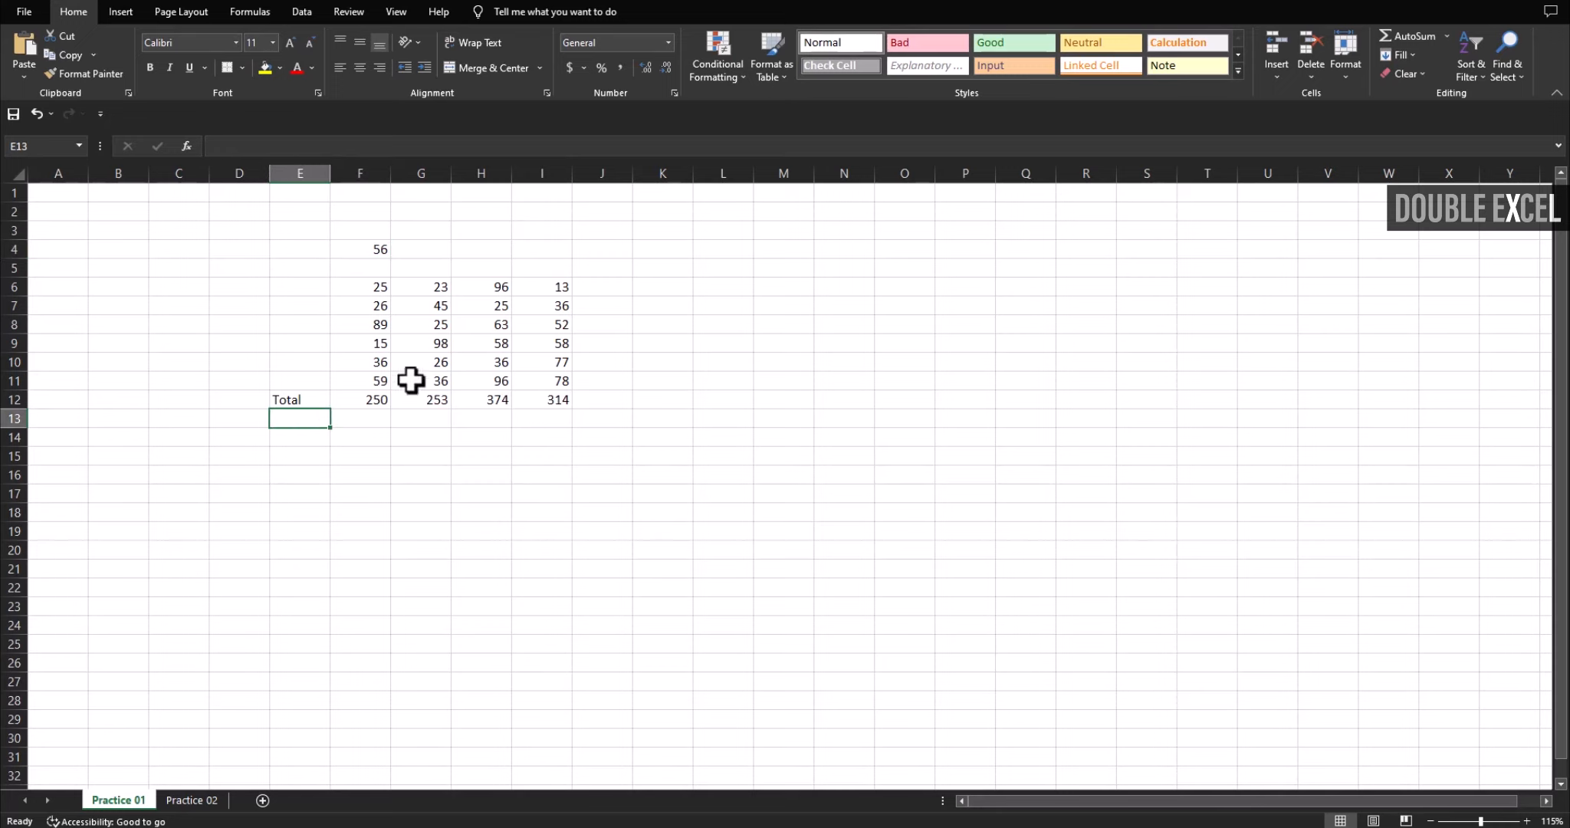
{"action": "type", "text": "Multiply"}
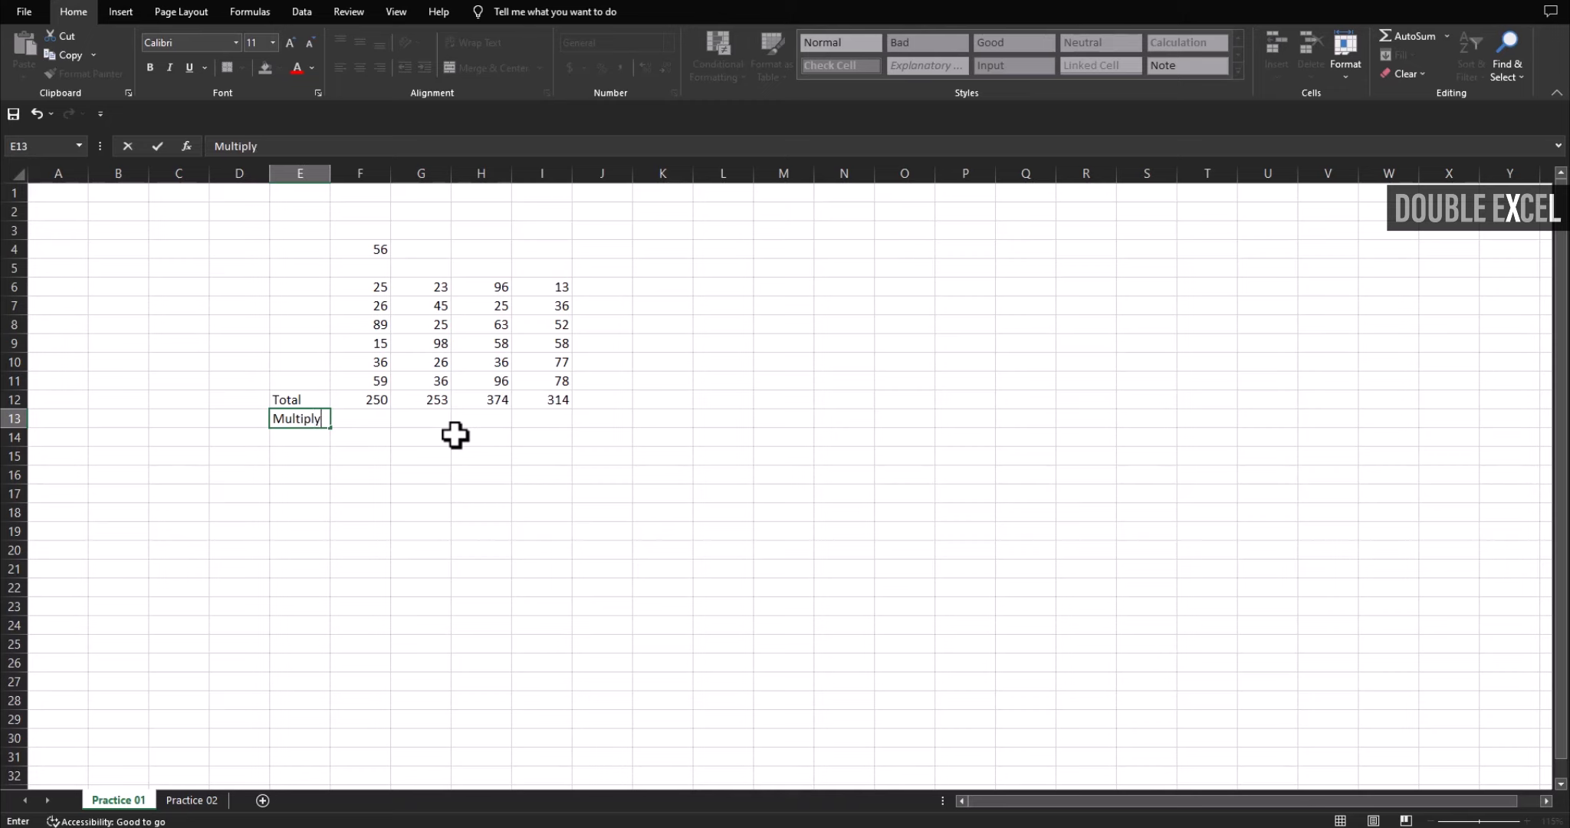
{"action": "left_click", "coordinate": [581, 485]}
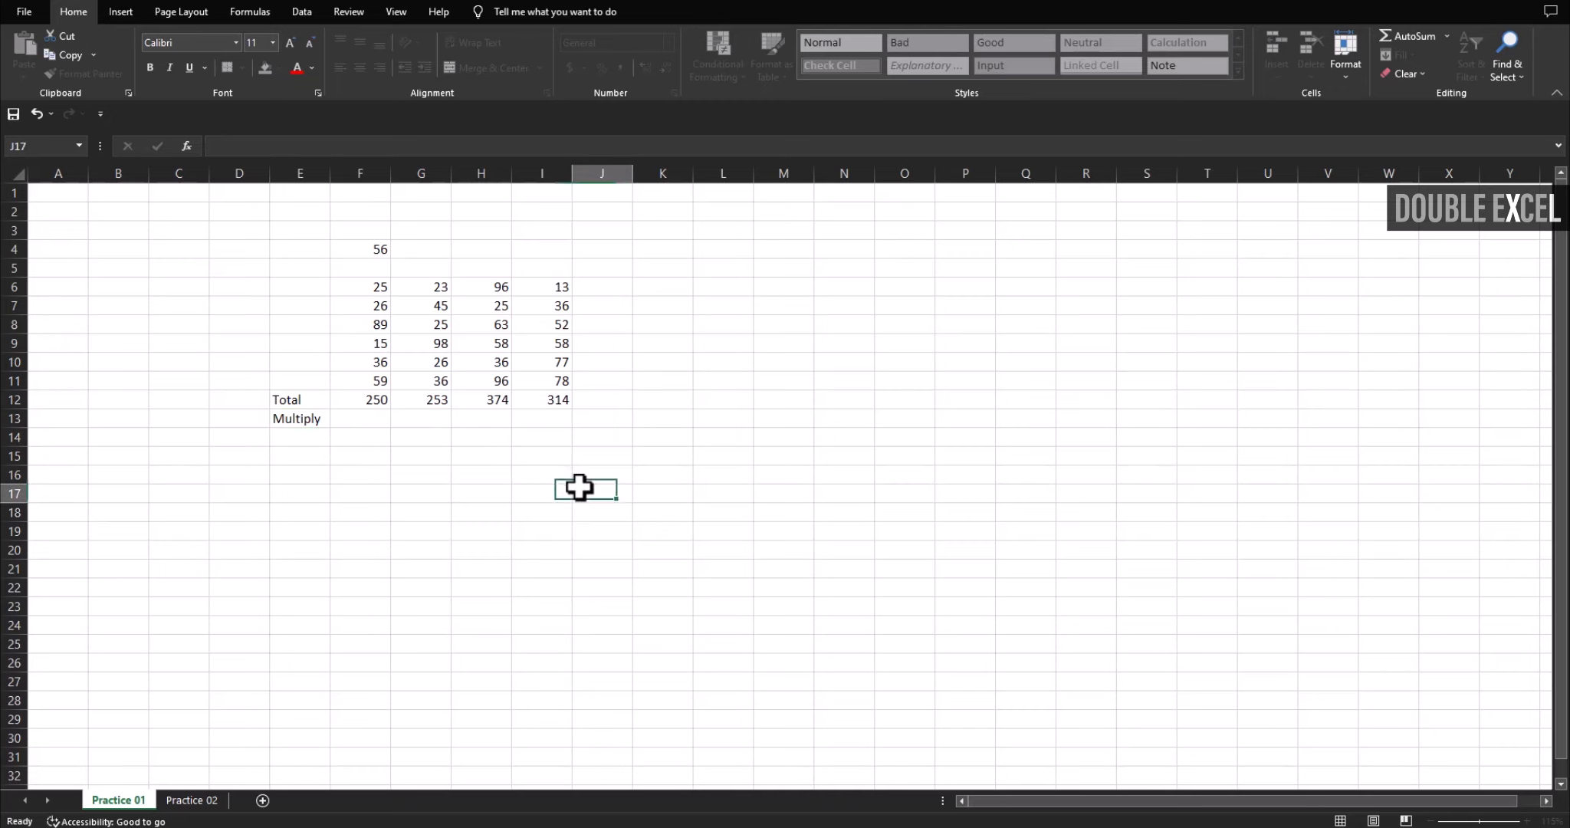
- Multiply the first column's total by the value in F4 with the formula =F12*F4 in F13
{"action": "left_click", "coordinate": [379, 418]}
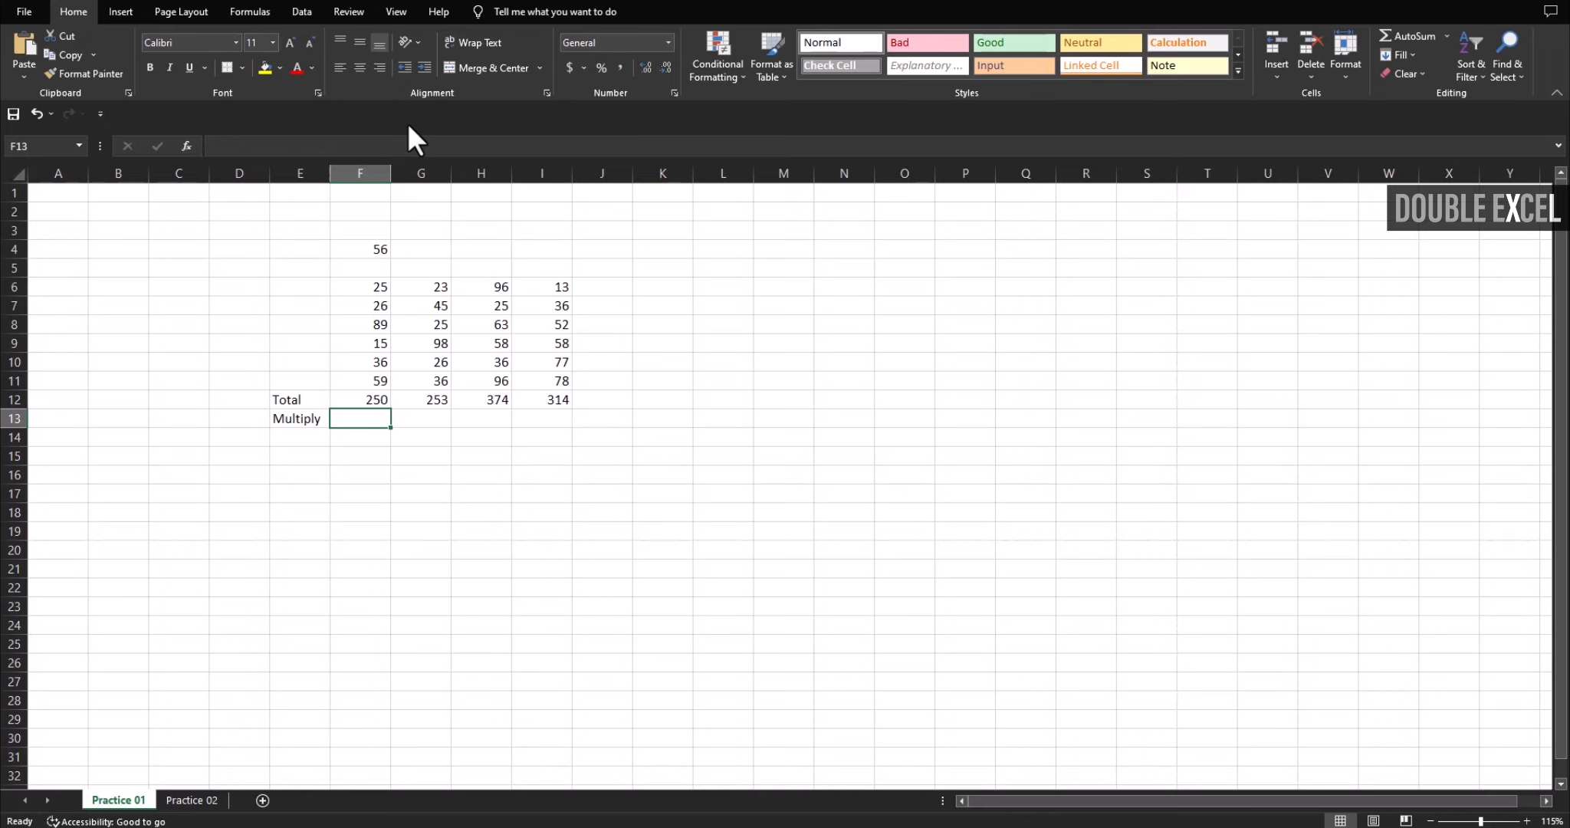
{"action": "type", "text": "="}
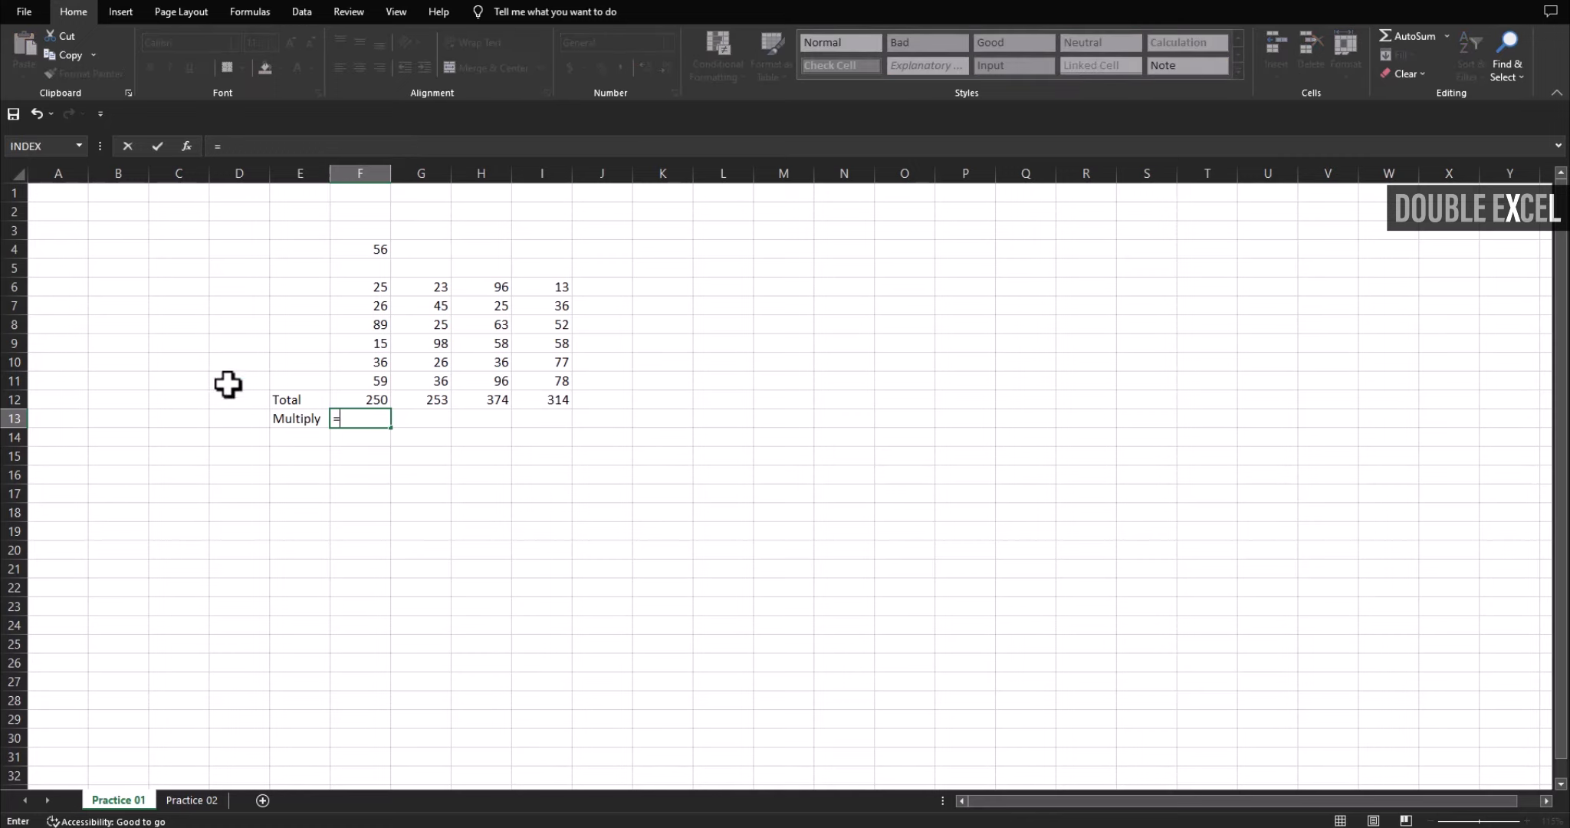
{"action": "left_click", "coordinate": [364, 400]}
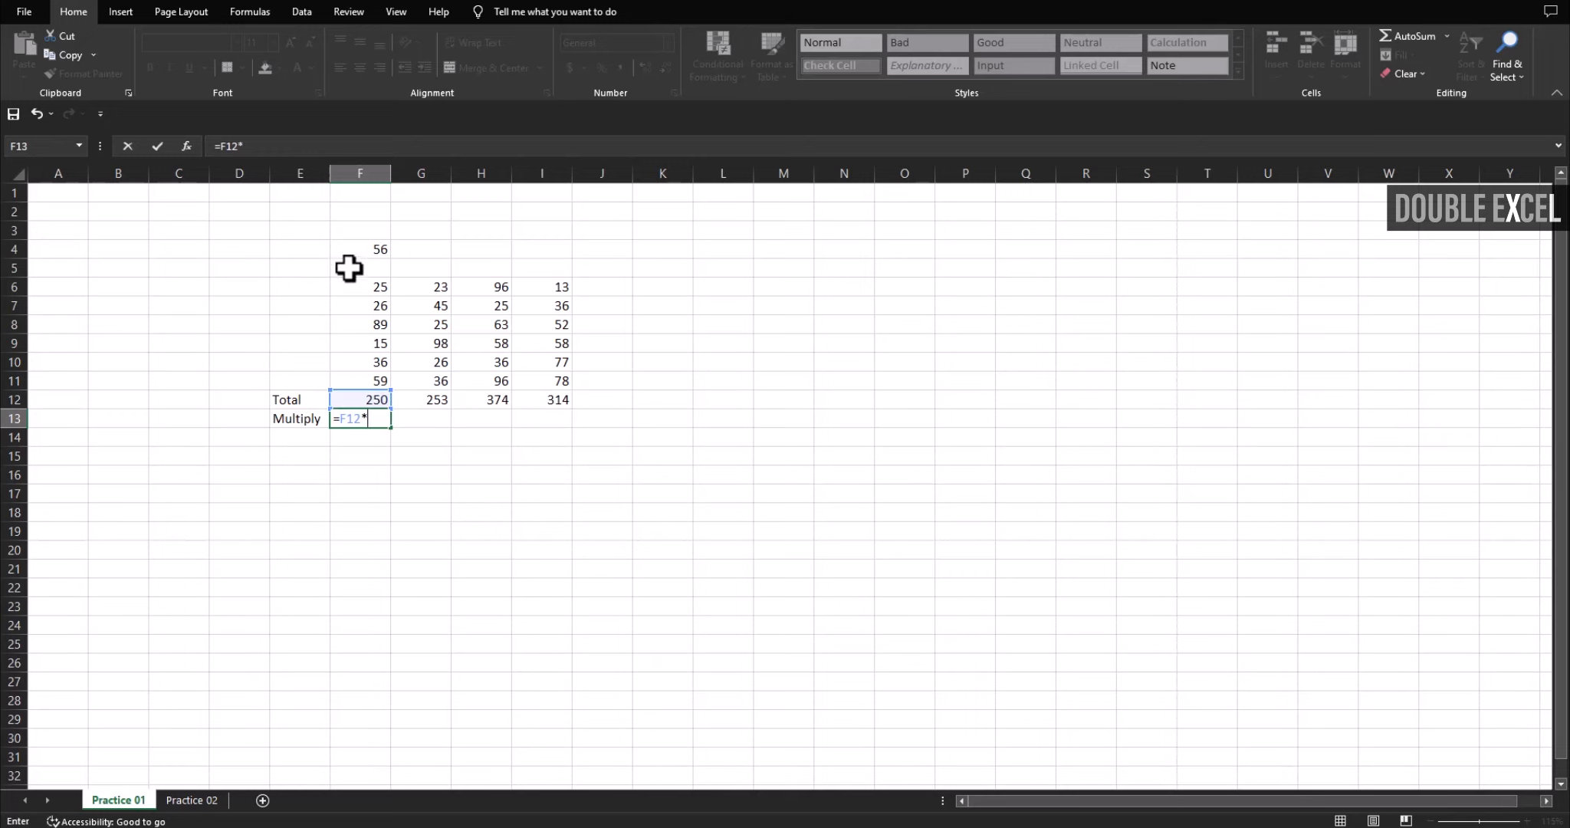
{"action": "left_click", "coordinate": [366, 248]}
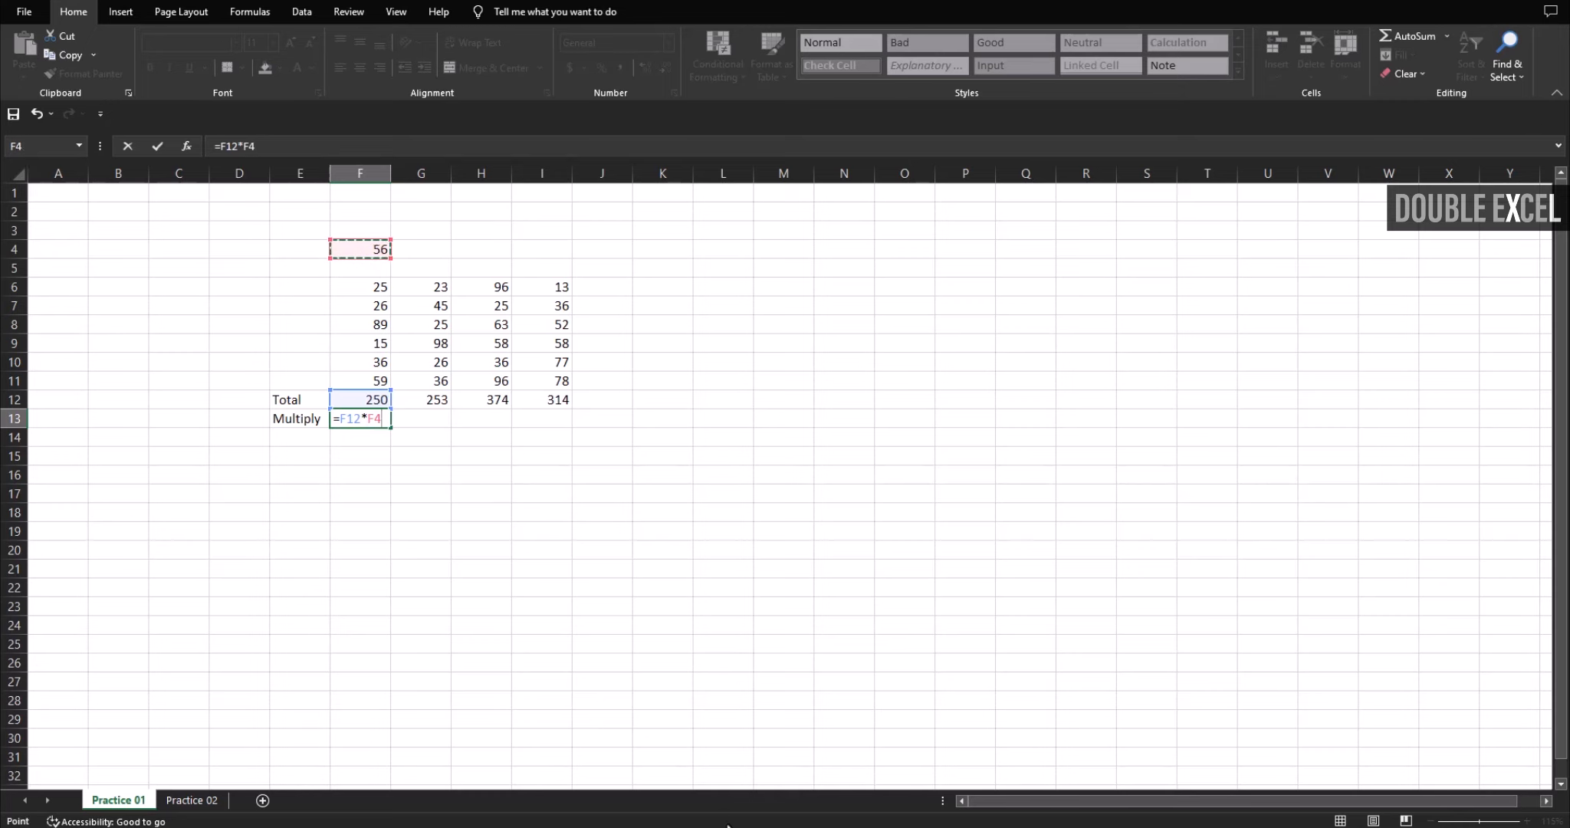
{"action": "key", "text": "Return"}
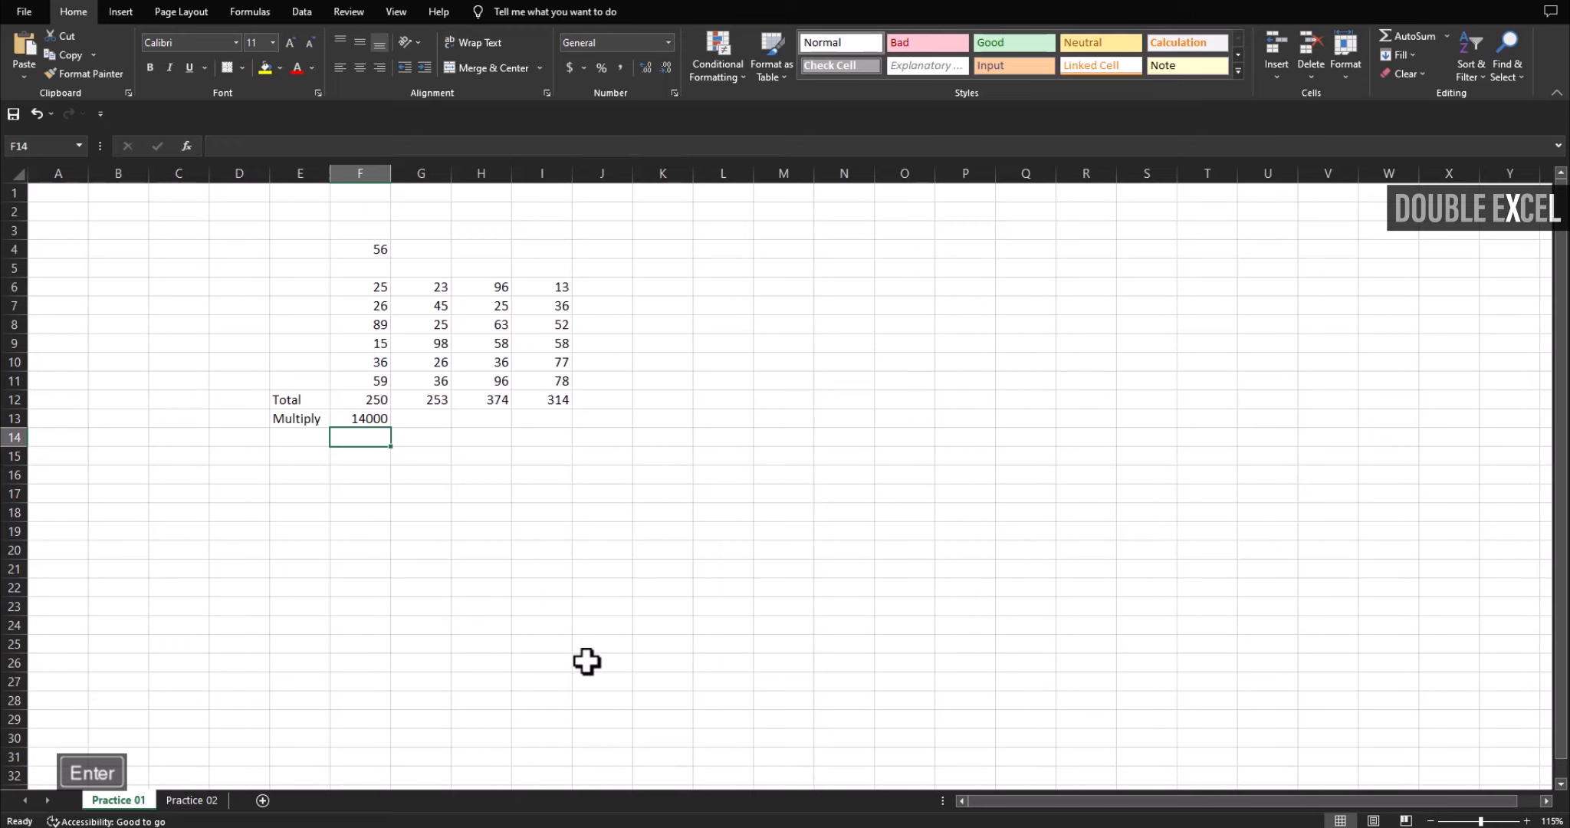
- Try filling the relative-reference multiplication formula from F13 across to I13
{"action": "key", "text": "Up"}
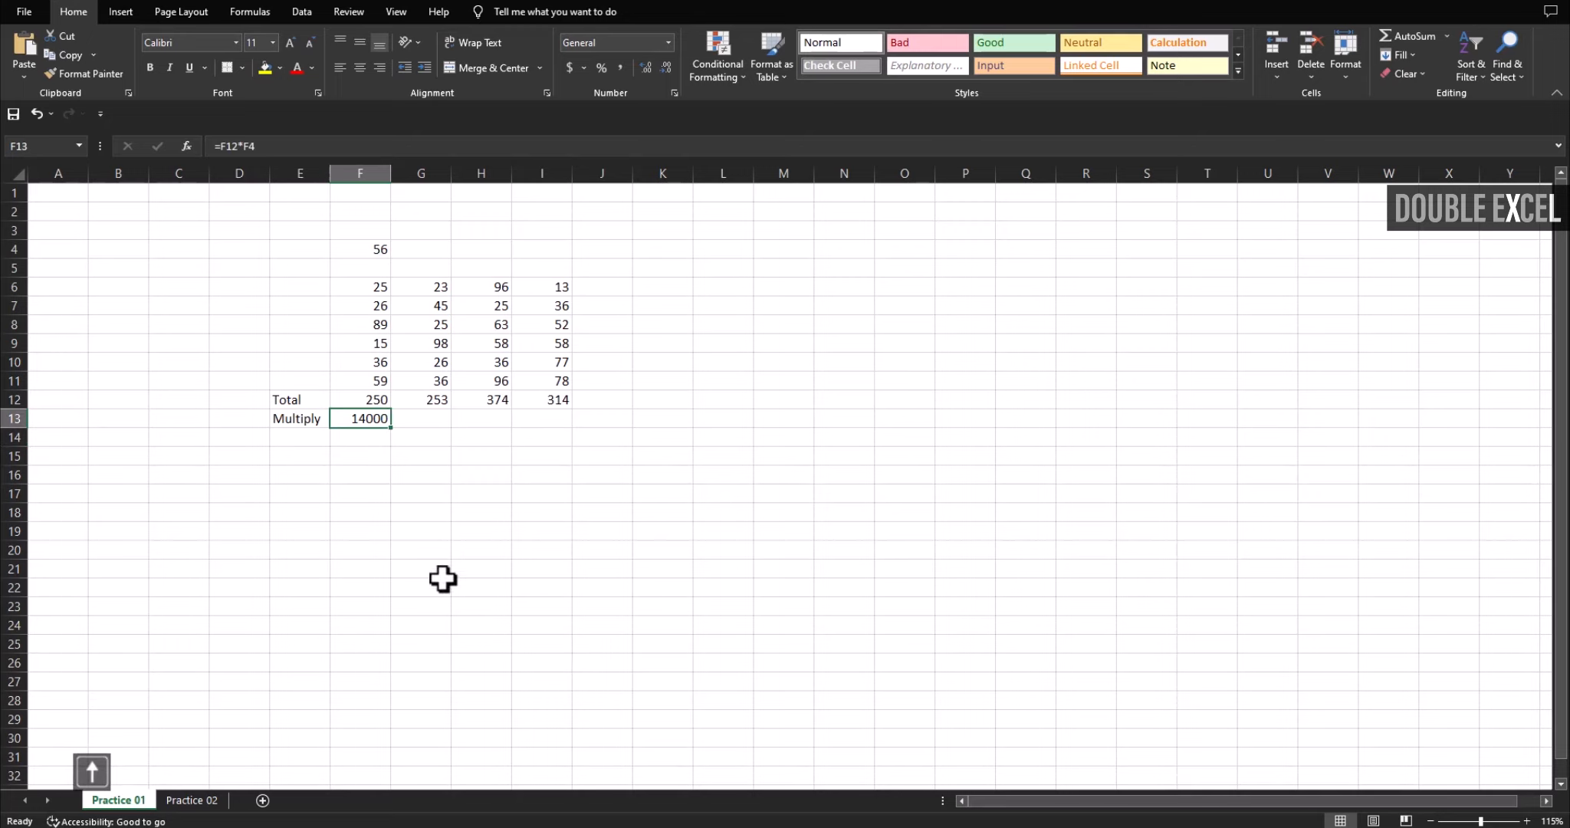
{"action": "left_click_drag", "start_coordinate": [391, 427], "coordinate": [578, 421]}
{"action": "left_click", "coordinate": [543, 529]}
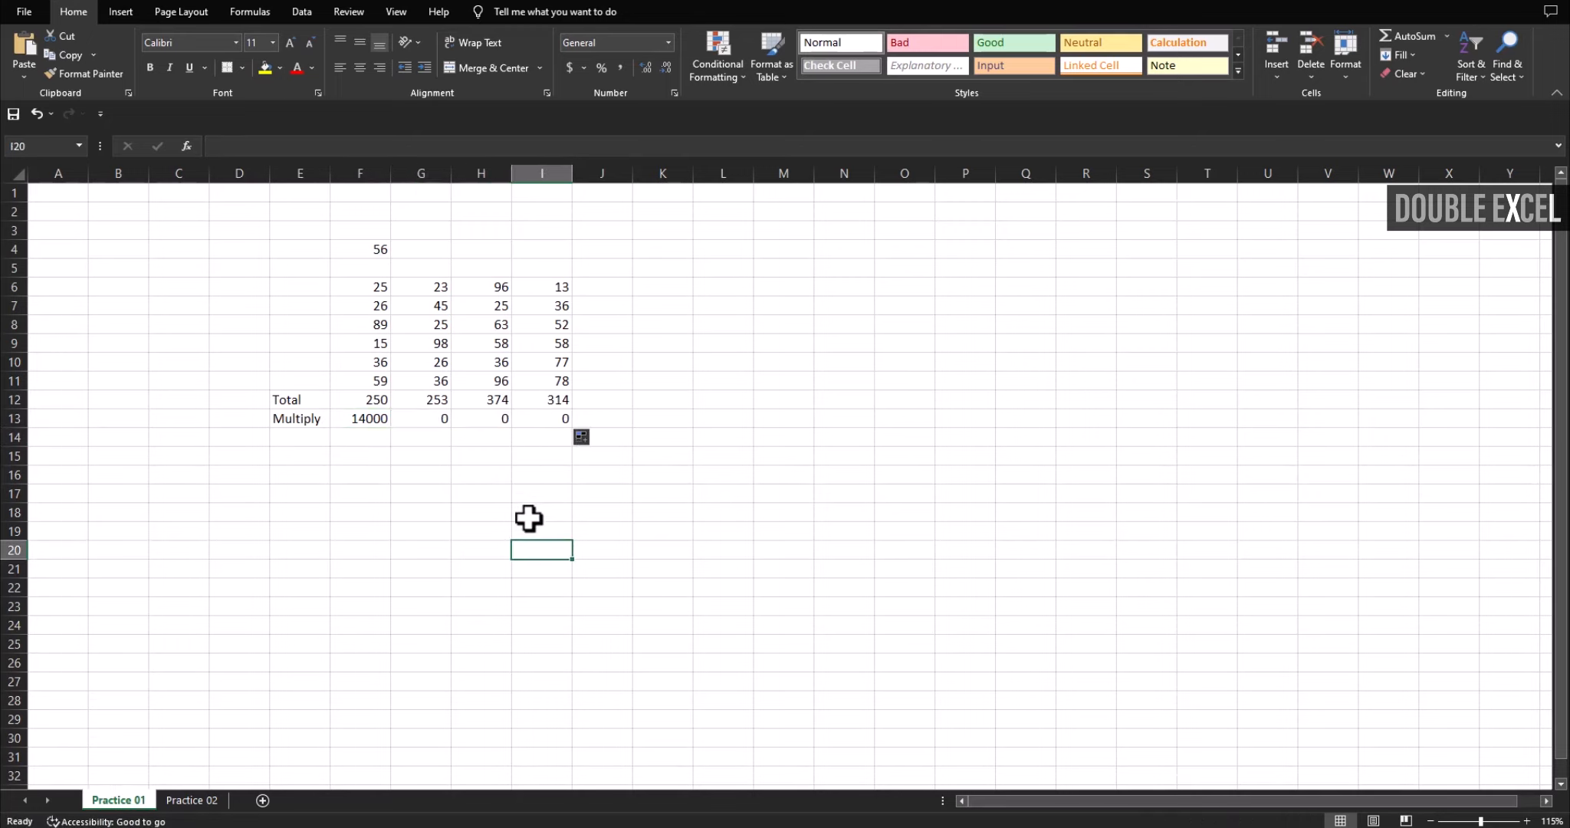
- Inspect which cells the filled formula in G13 refers to and compare it with the original in F13
{"action": "left_click", "coordinate": [439, 420]}
{"action": "left_click", "coordinate": [414, 147]}
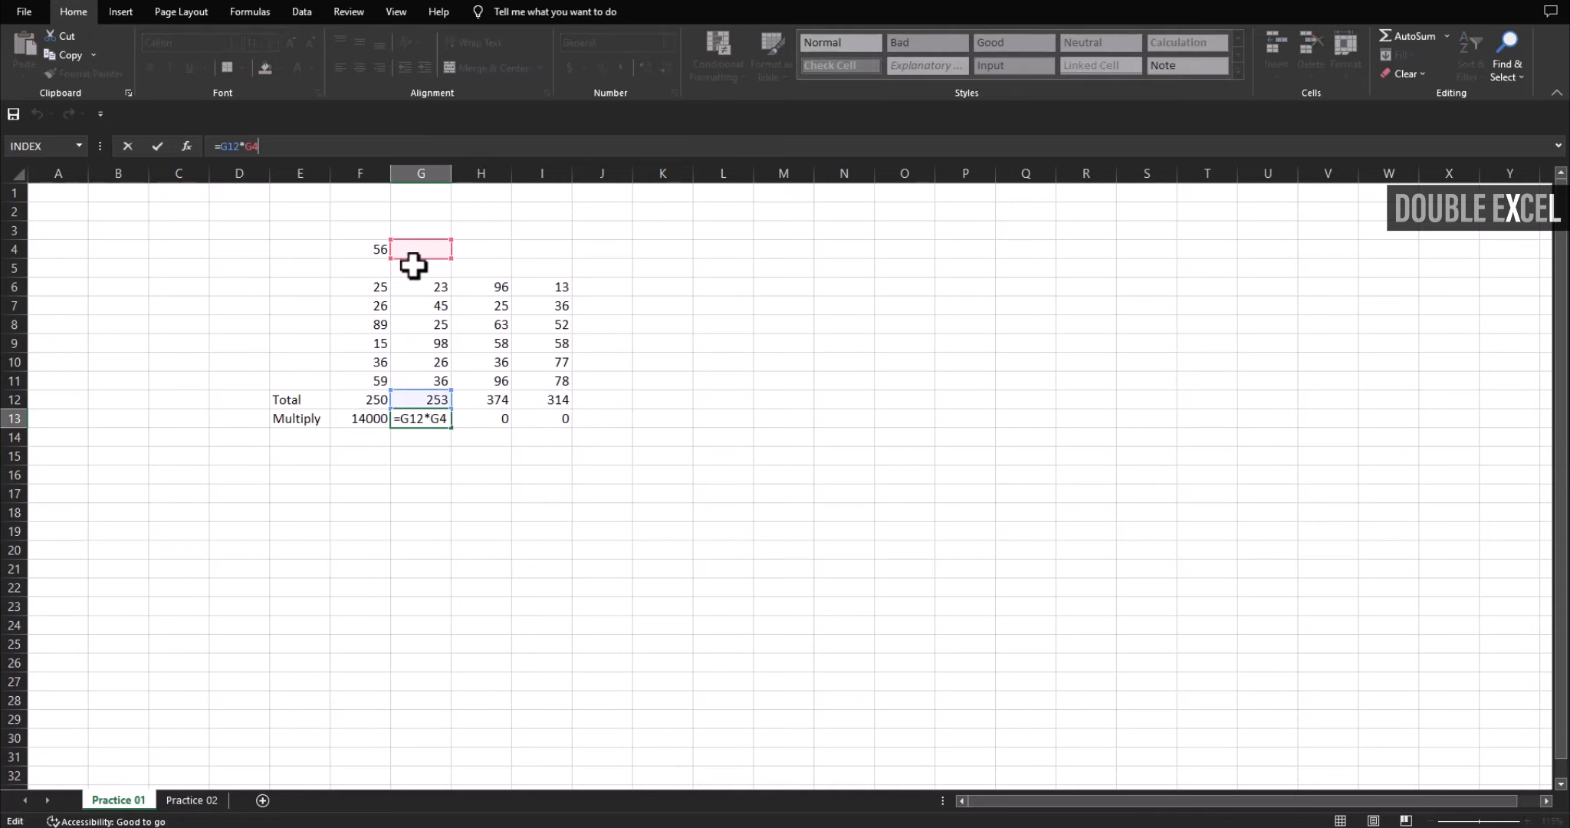
{"action": "key", "text": "Return"}
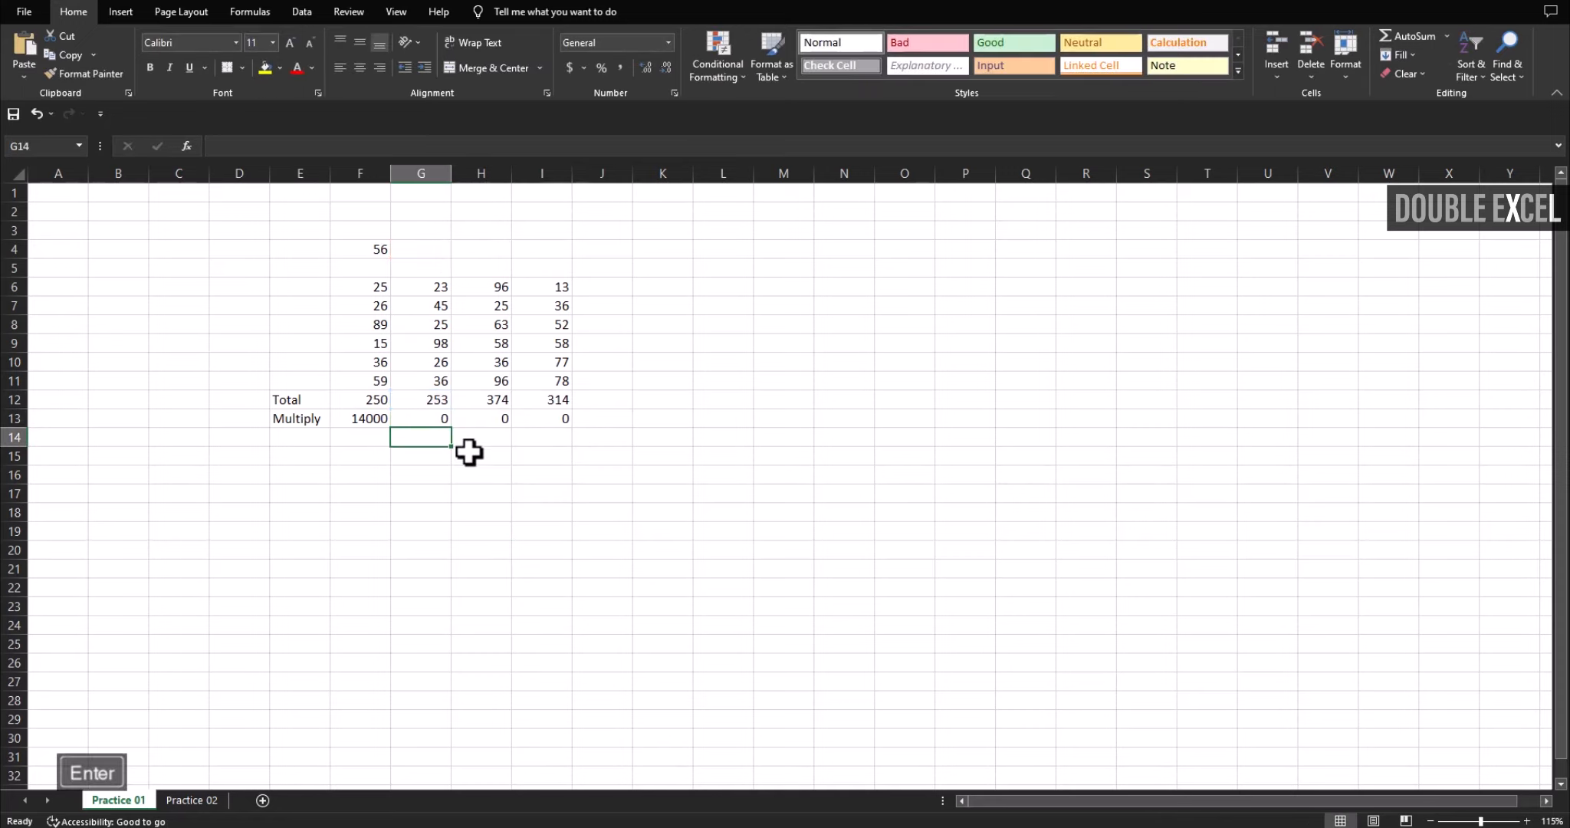
{"action": "key", "text": "Up"}
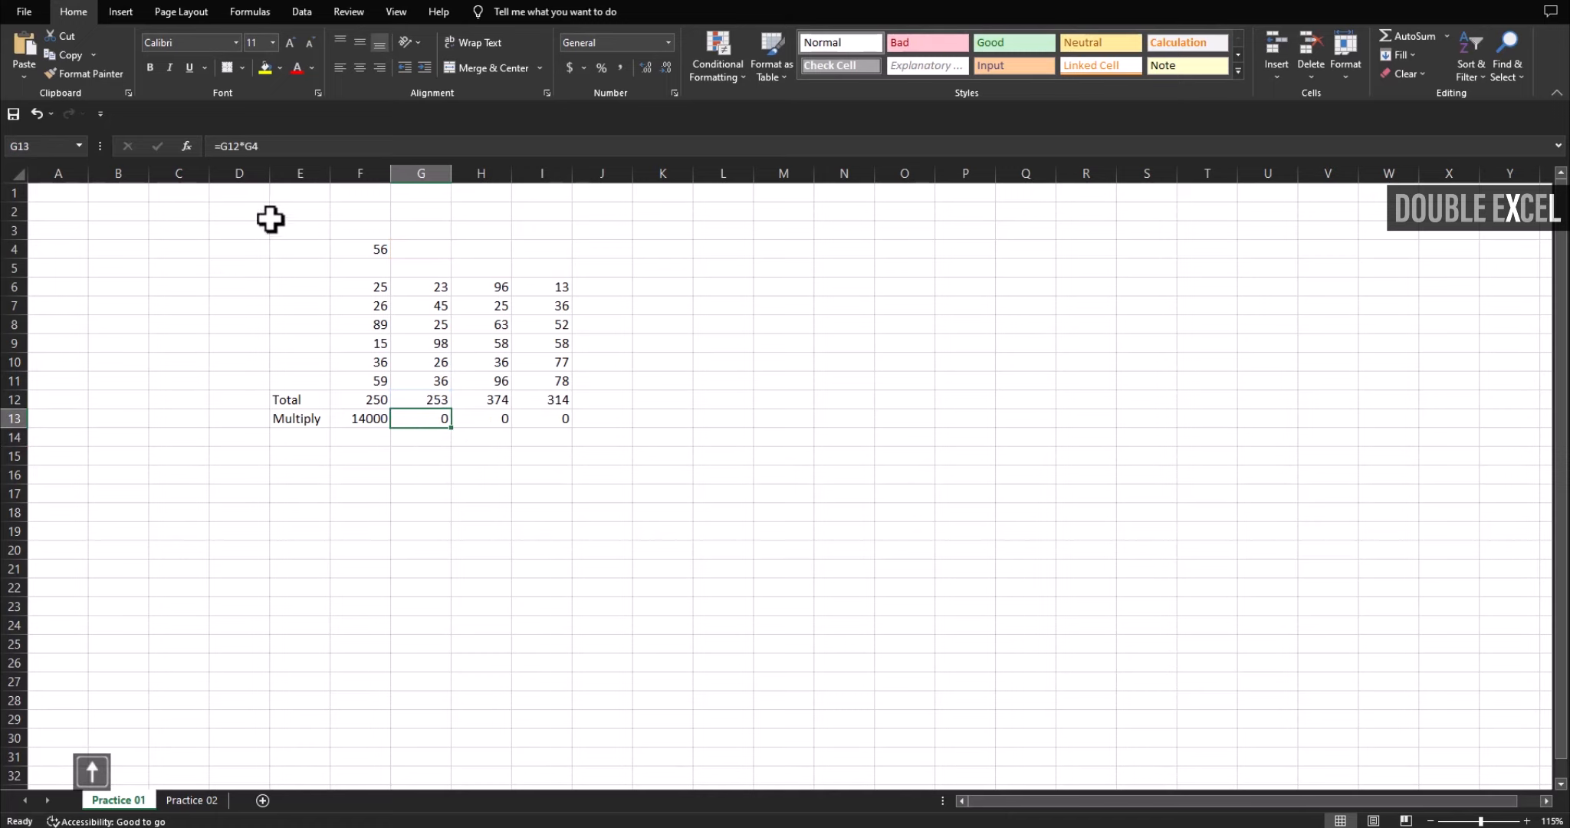
{"action": "left_click", "coordinate": [253, 145]}
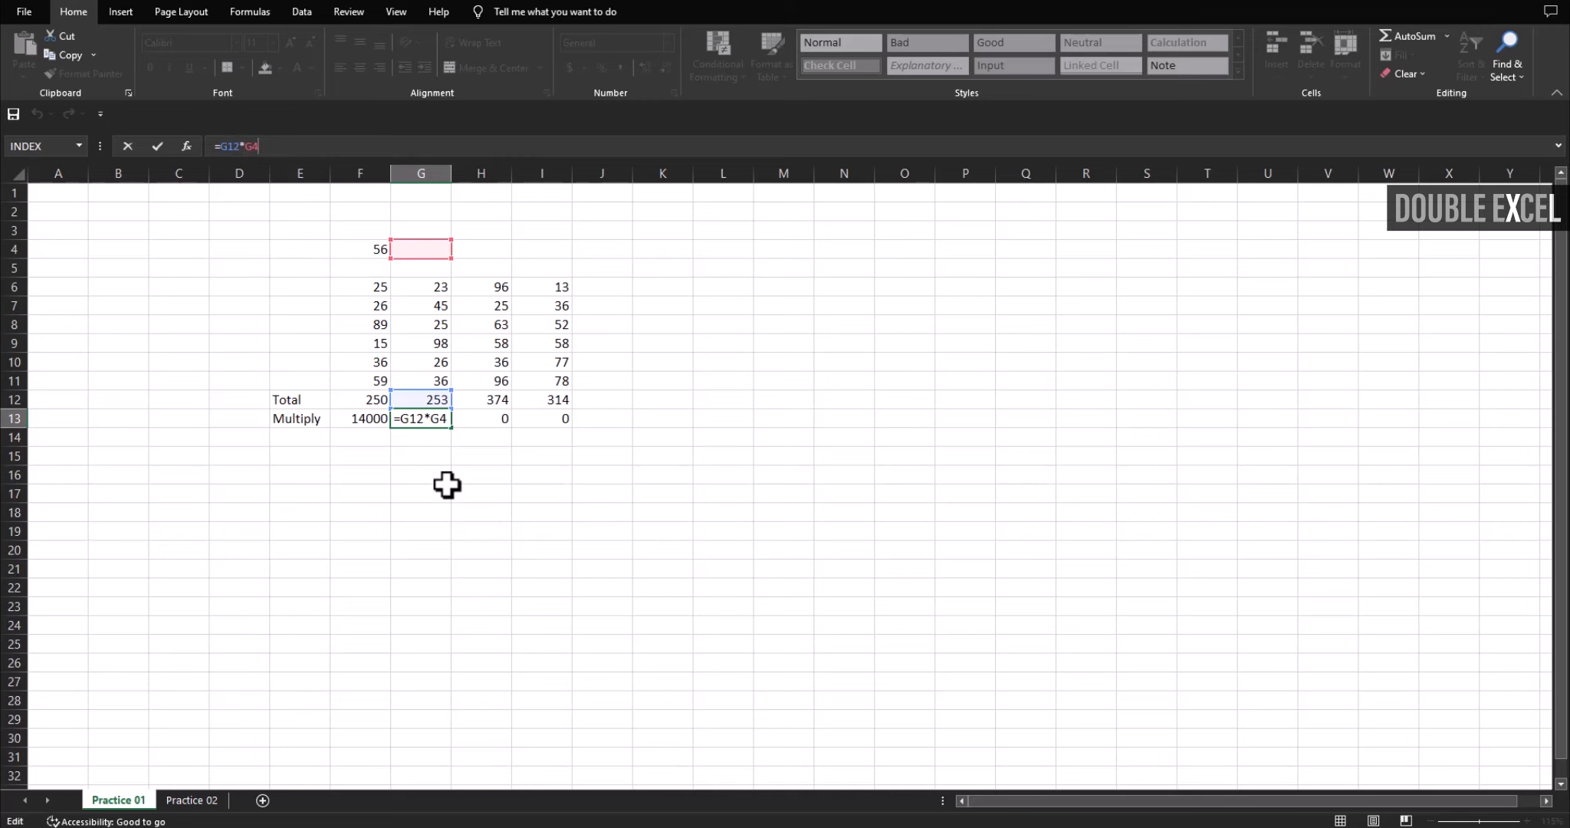
{"action": "key", "text": "Return"}
{"action": "key", "text": "Up"}
{"action": "key", "text": "Left"}
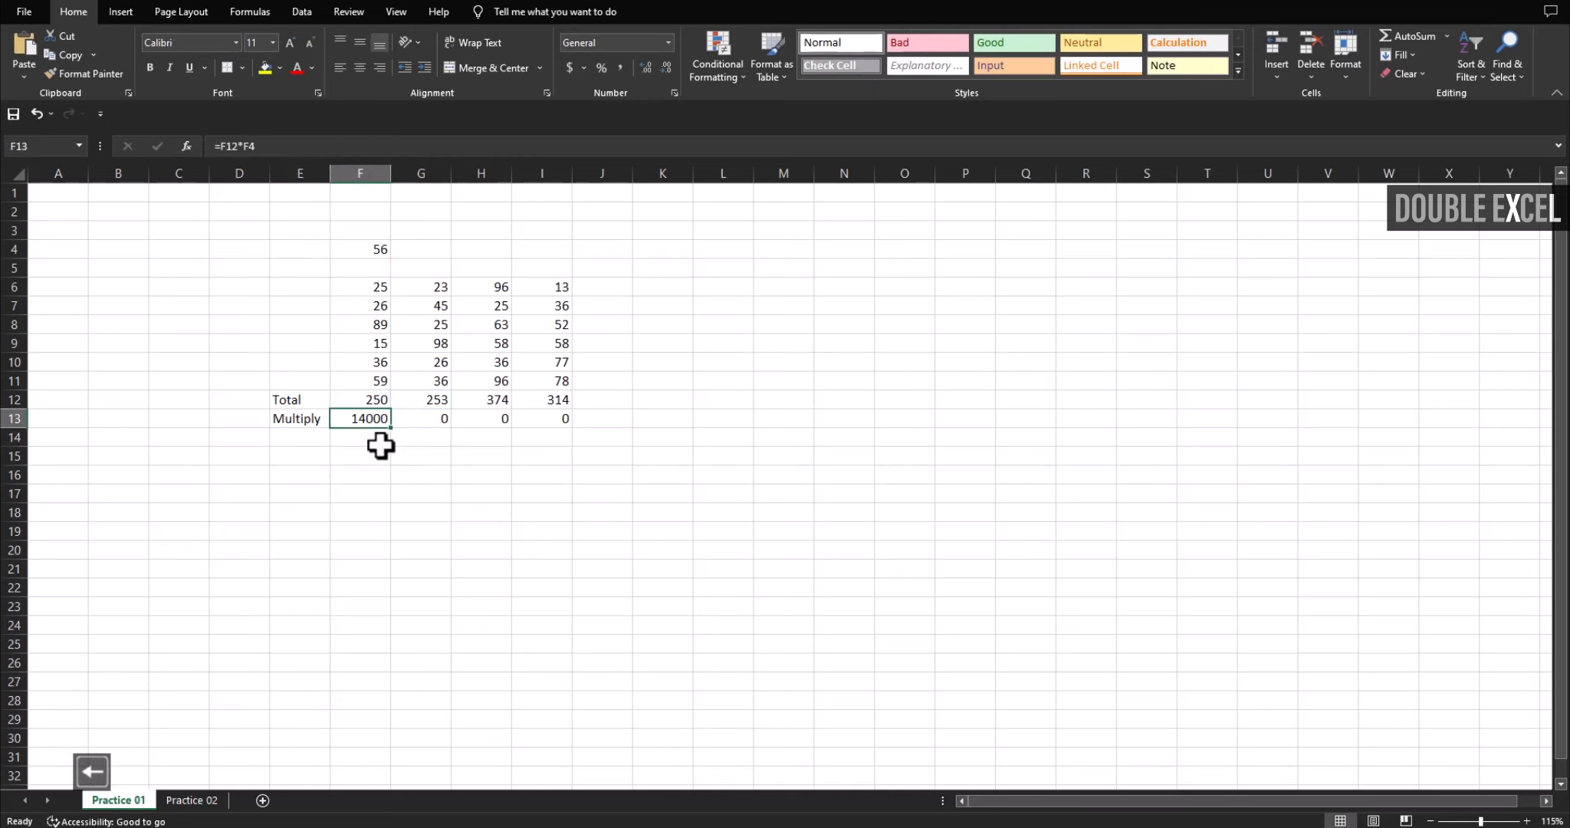
- Clear the filled multiplication formulas from G13 through I13
{"action": "left_click", "coordinate": [410, 419]}
{"action": "key", "text": "ctrl+z"}
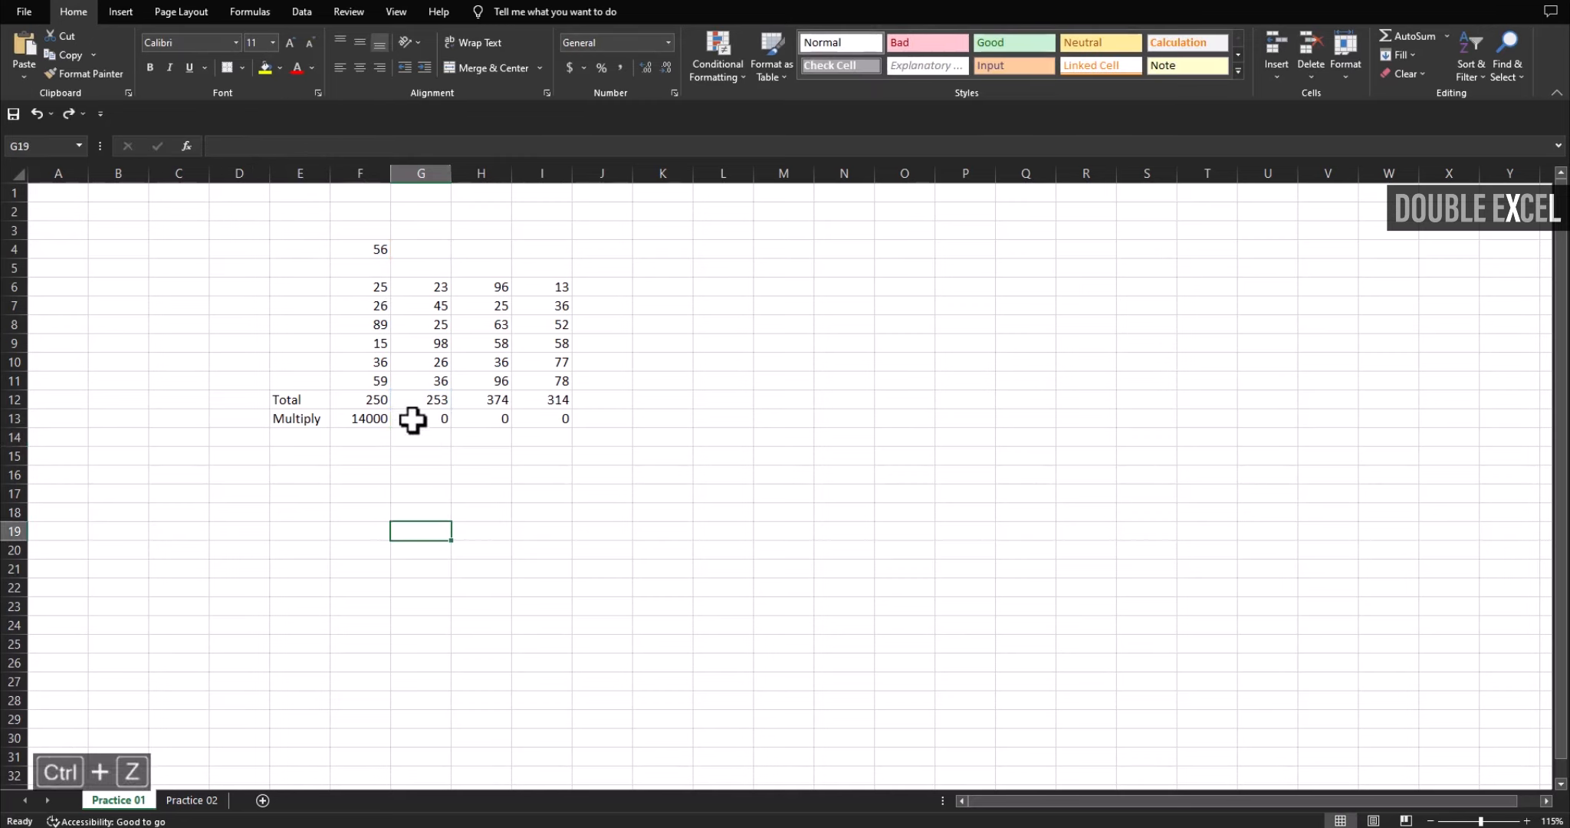
{"action": "left_click_drag", "start_coordinate": [413, 419], "coordinate": [577, 420]}
{"action": "key", "text": "Delete"}
{"action": "left_click", "coordinate": [456, 565]}
- Lock the column of the F4 reference in cell F13 so the formula reads =F12*$F4
{"action": "left_click", "coordinate": [374, 421]}
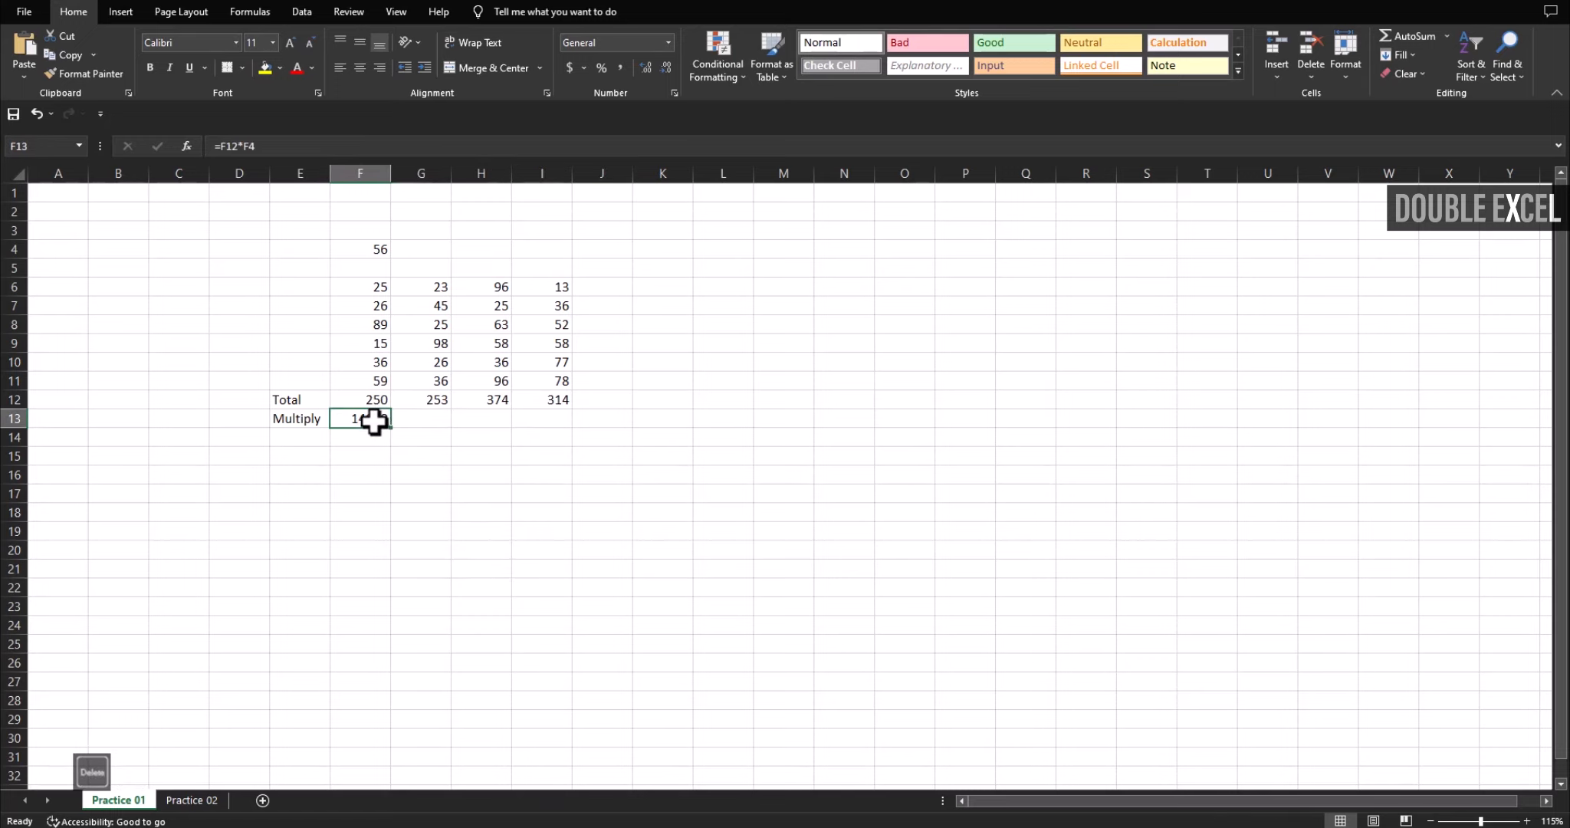
{"action": "left_click", "coordinate": [253, 146]}
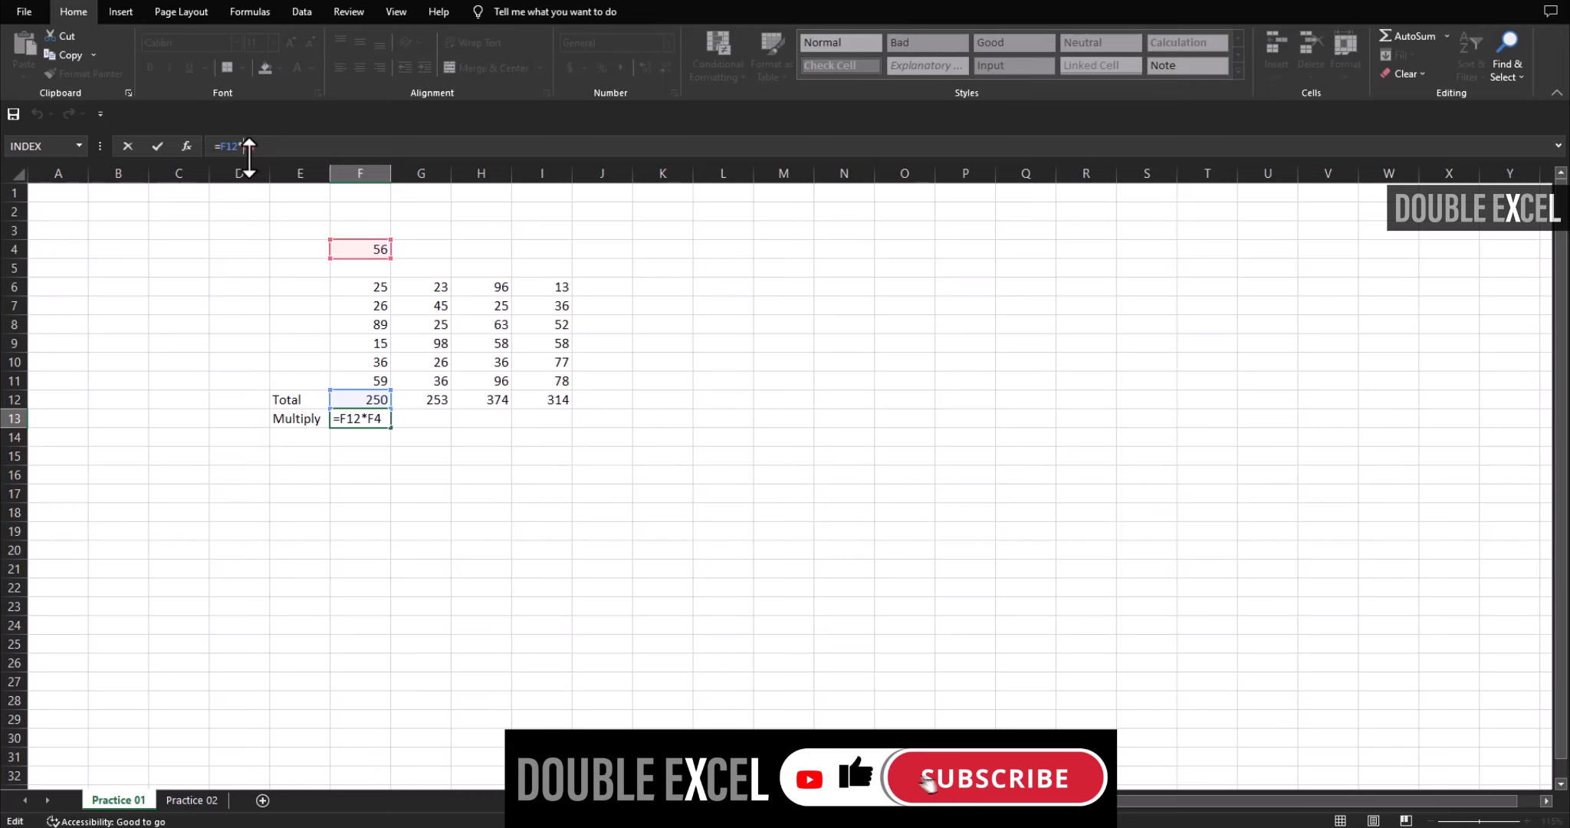
{"action": "key", "text": "Return"}
{"action": "key", "text": "Up"}
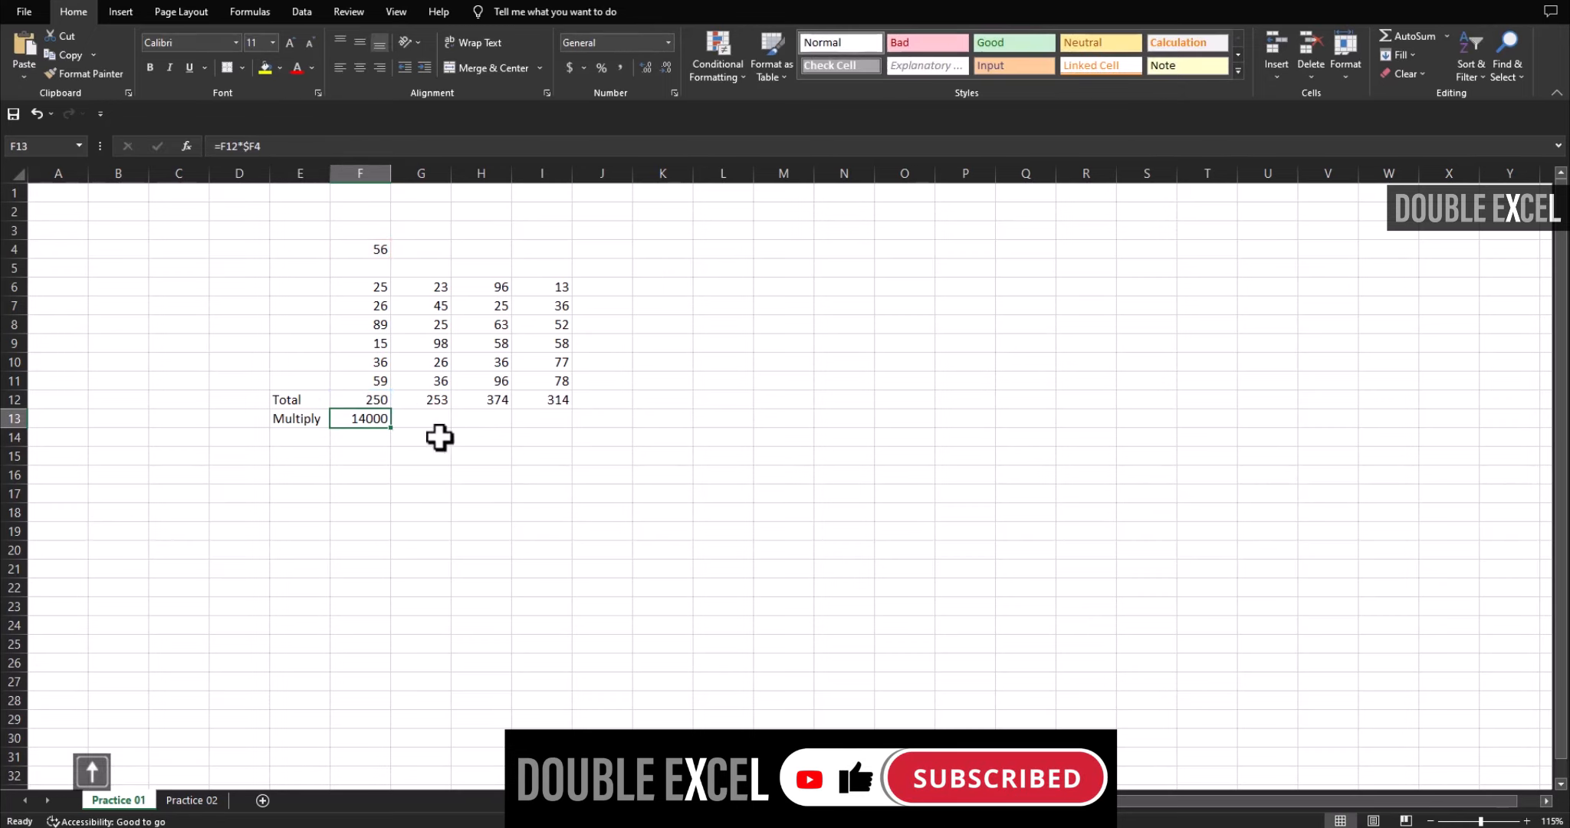
- Fill the formula with the locked column from F13 across to I13 and check the cells G13 refers to
{"action": "left_click_drag", "start_coordinate": [391, 427], "coordinate": [569, 430]}
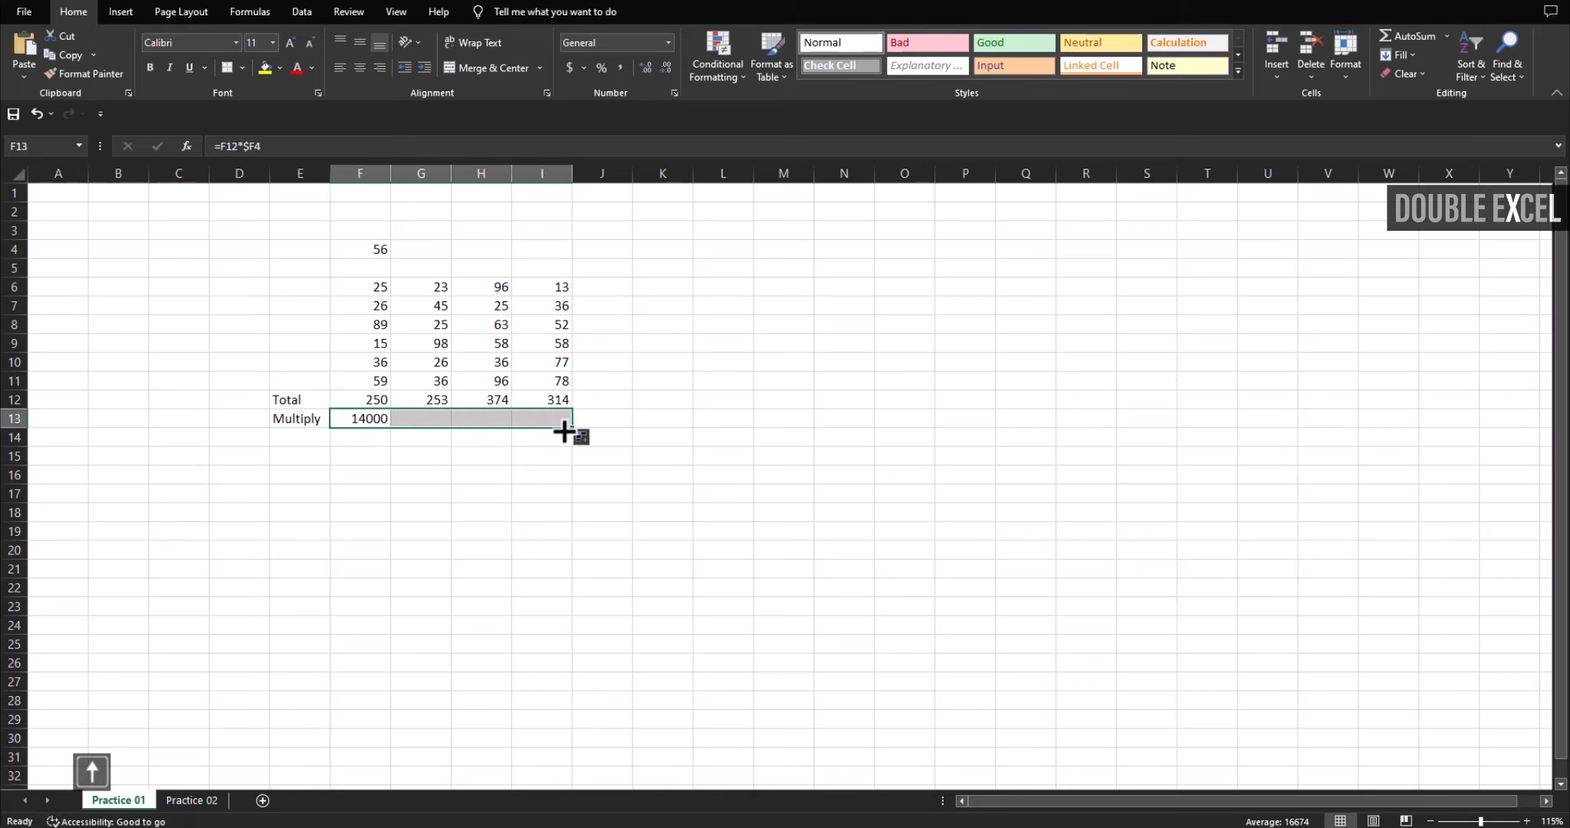
{"action": "left_click", "coordinate": [369, 249]}
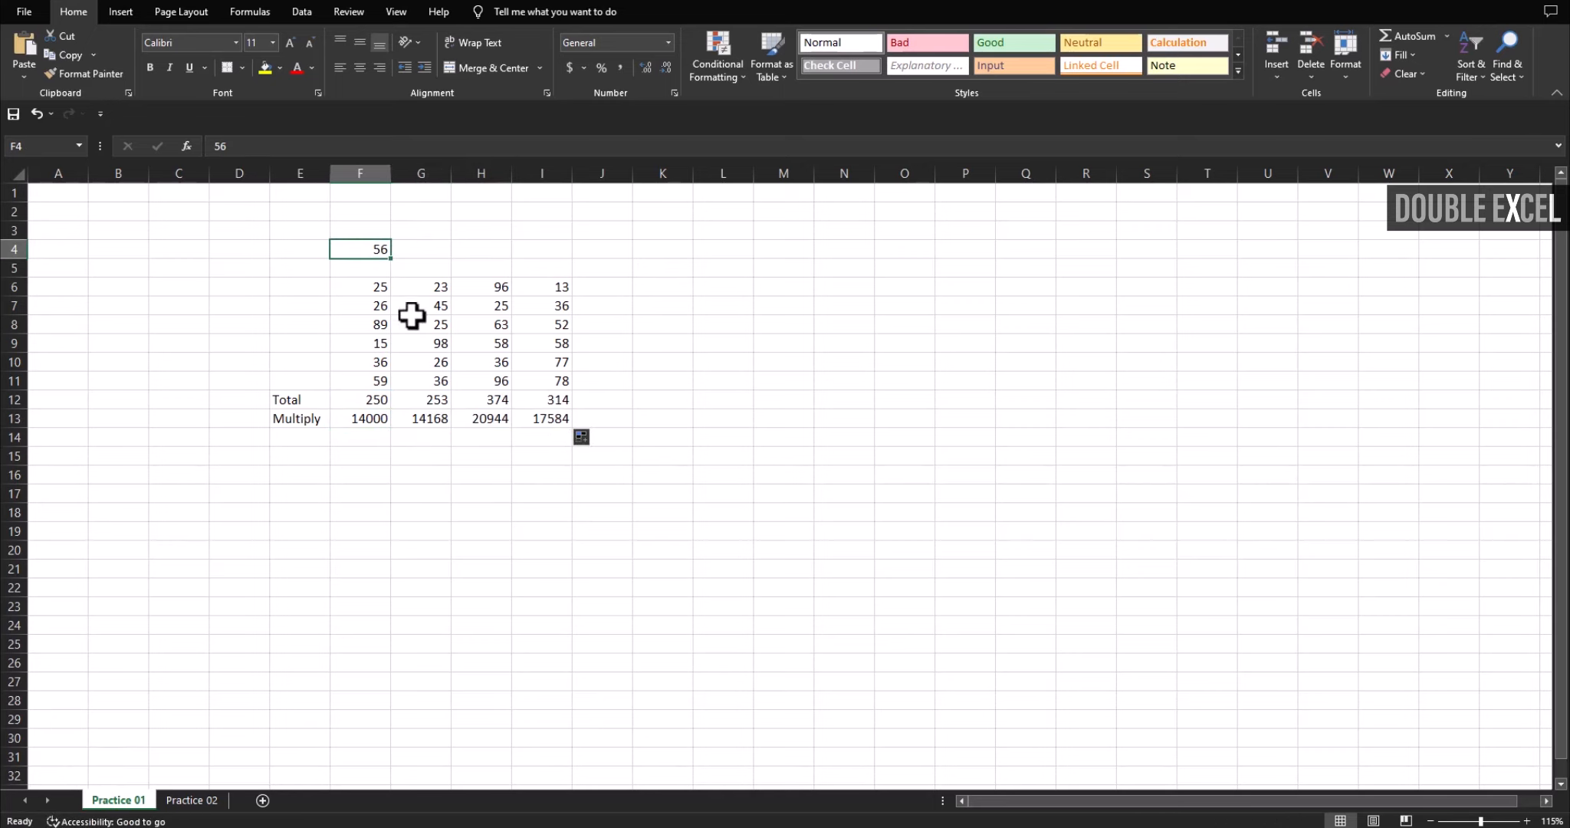
{"action": "left_click", "coordinate": [425, 420]}
{"action": "left_click", "coordinate": [558, 148]}
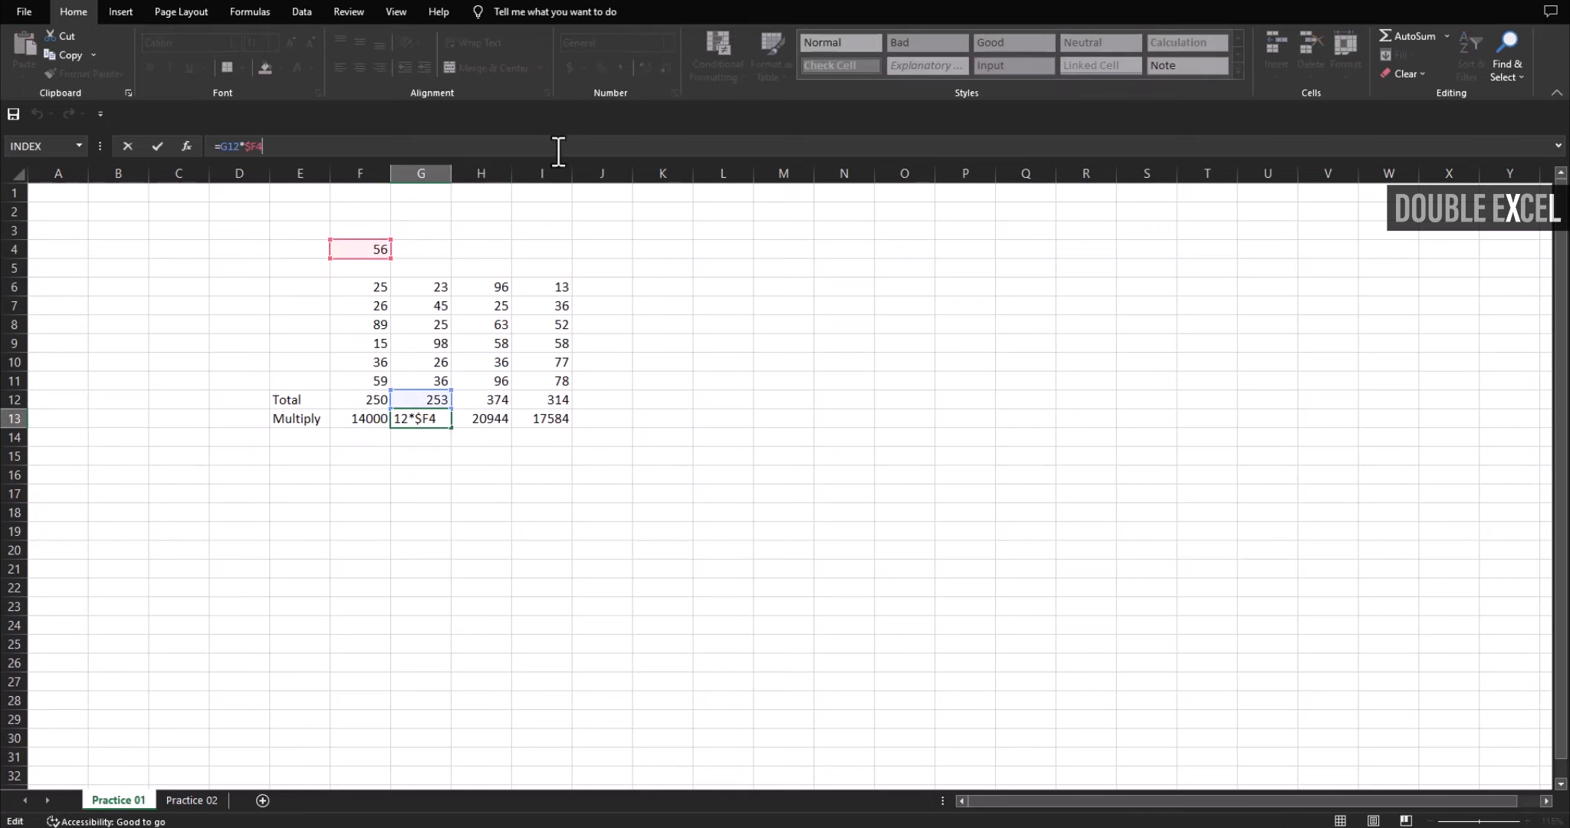
- Finish checking G13 and, in Notepad, lock the row of the sample reference F5 so it reads F$5
{"action": "key", "text": "Return"}
{"action": "left_click", "coordinate": [722, 305]}
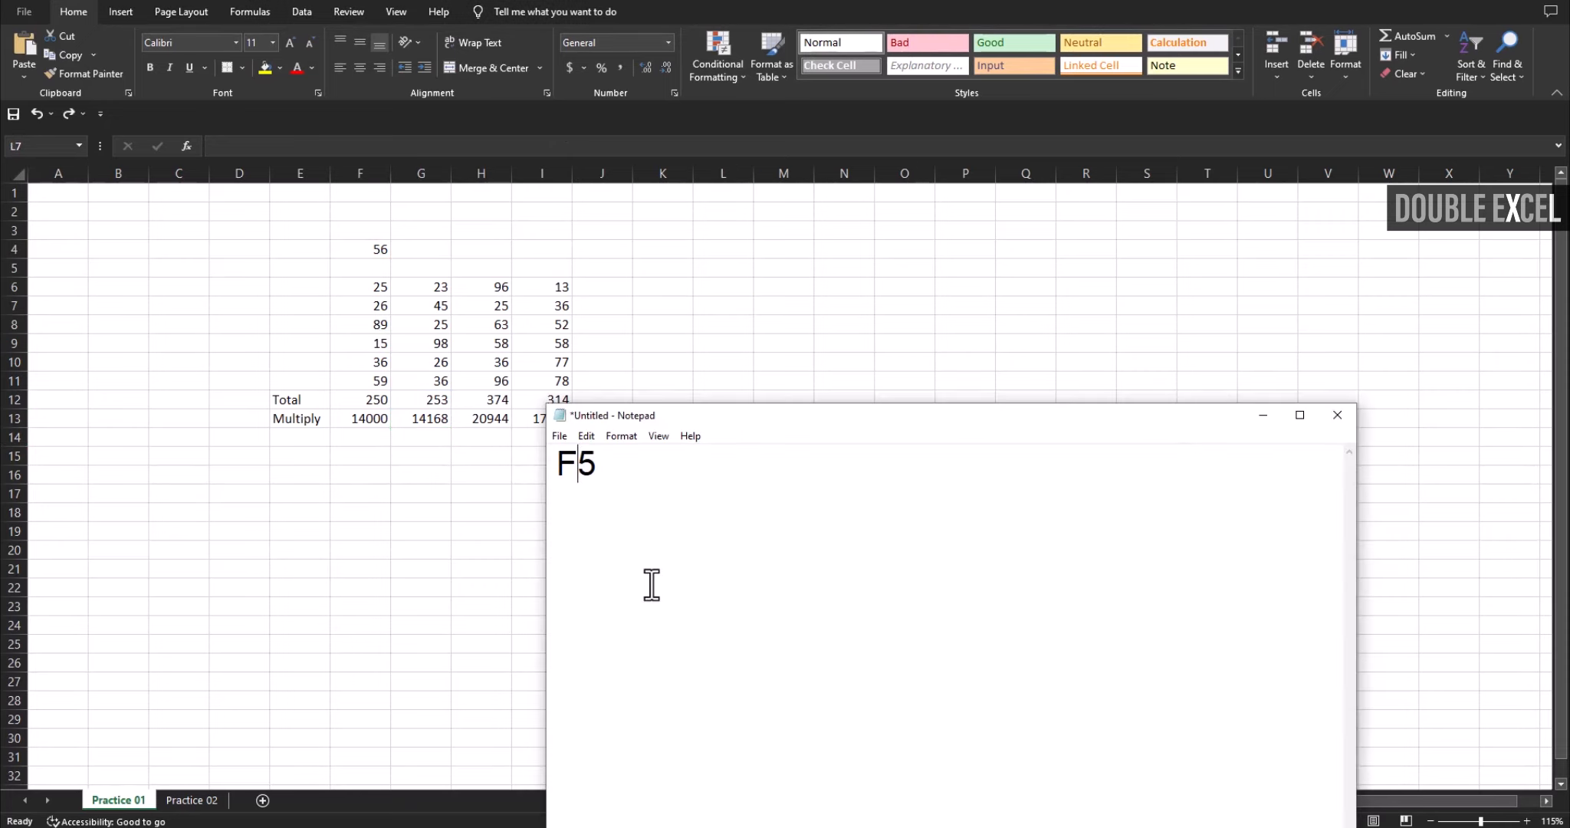
{"action": "type", "text": "$"}
{"action": "left_click_drag", "start_coordinate": [578, 466], "coordinate": [632, 466]}
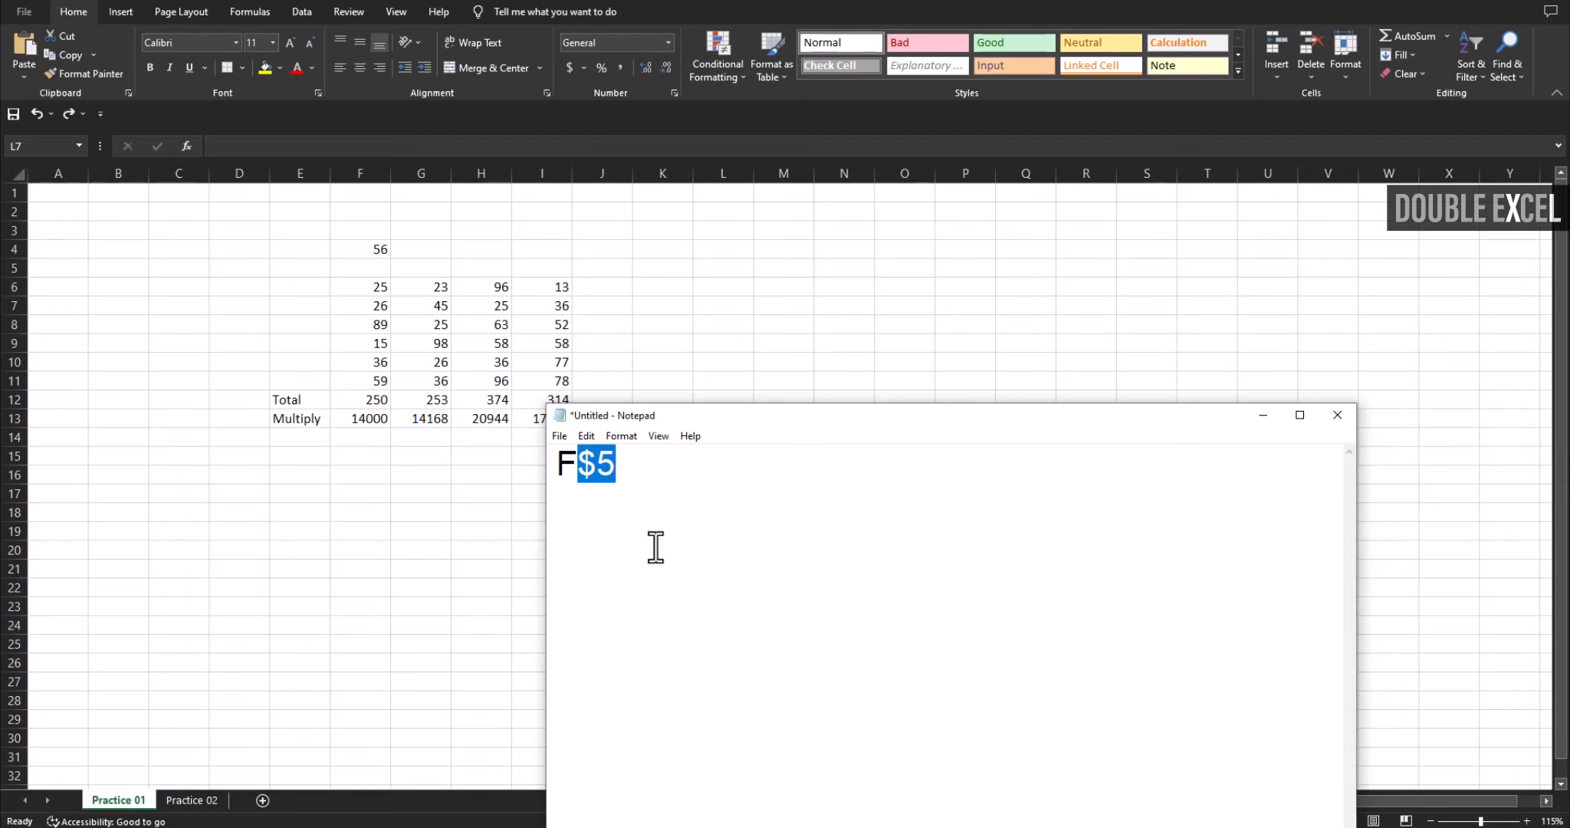
- Remove the row lock from the sample reference and lock its column instead, so it reads $F5
{"action": "left_click", "coordinate": [588, 468]}
{"action": "key", "text": "BackSpace"}
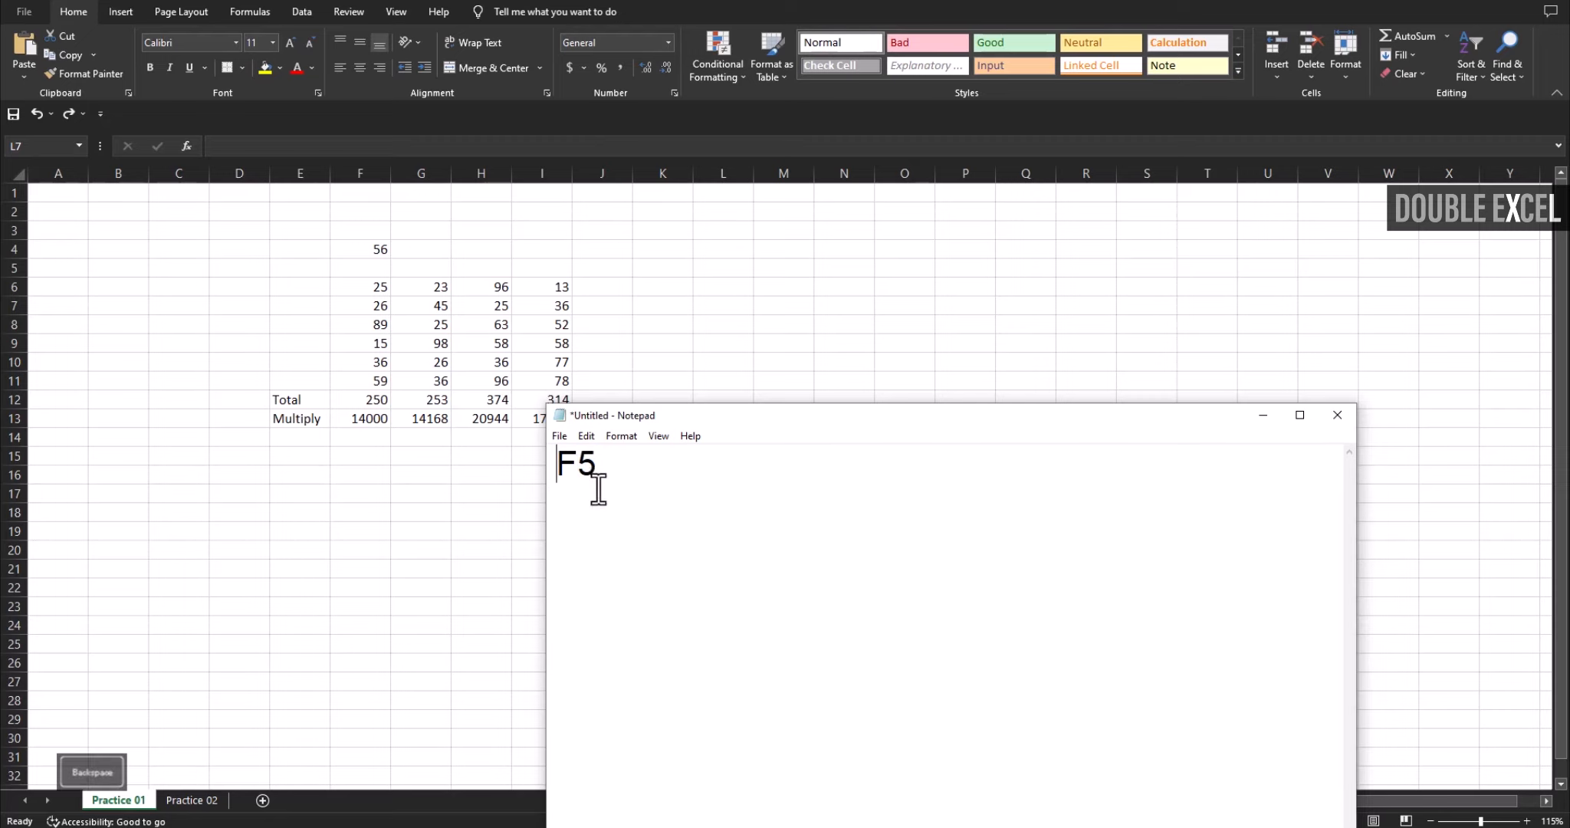
{"action": "type", "text": "$"}
{"action": "mouse_move", "coordinate": [575, 466]}
{"action": "left_mouse_down"}
{"action": "mouse_move", "coordinate": [625, 466]}
{"action": "mouse_move", "coordinate": [550, 469]}
{"action": "left_mouse_up"}
- Lock the row as well so the sample reference reads $F$5, and close Notepad
{"action": "left_click", "coordinate": [597, 467]}
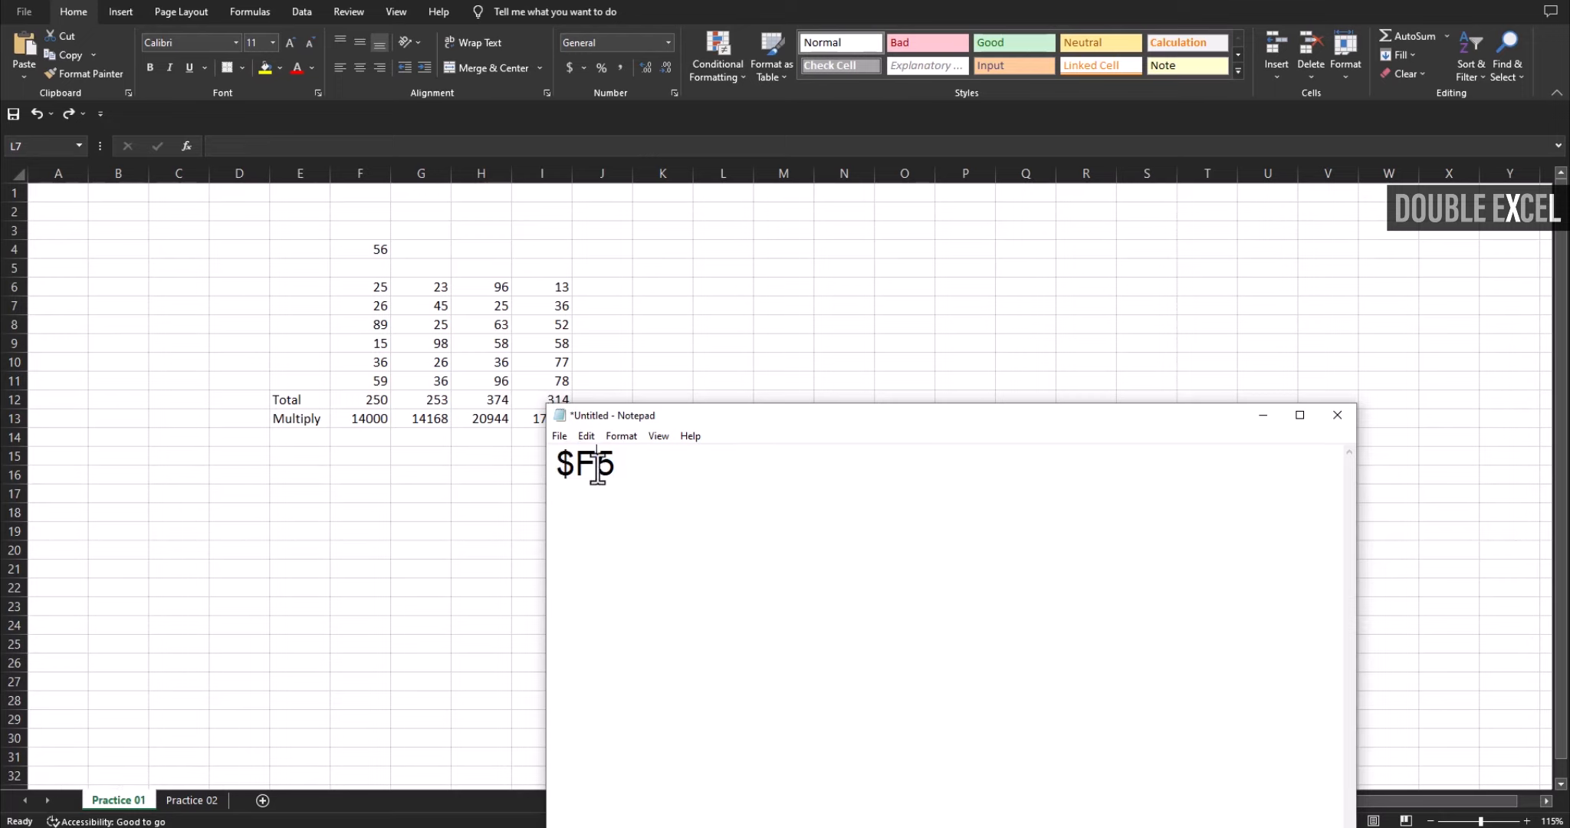
{"action": "type", "text": "$"}
{"action": "left_click_drag", "start_coordinate": [650, 466], "coordinate": [460, 468]}
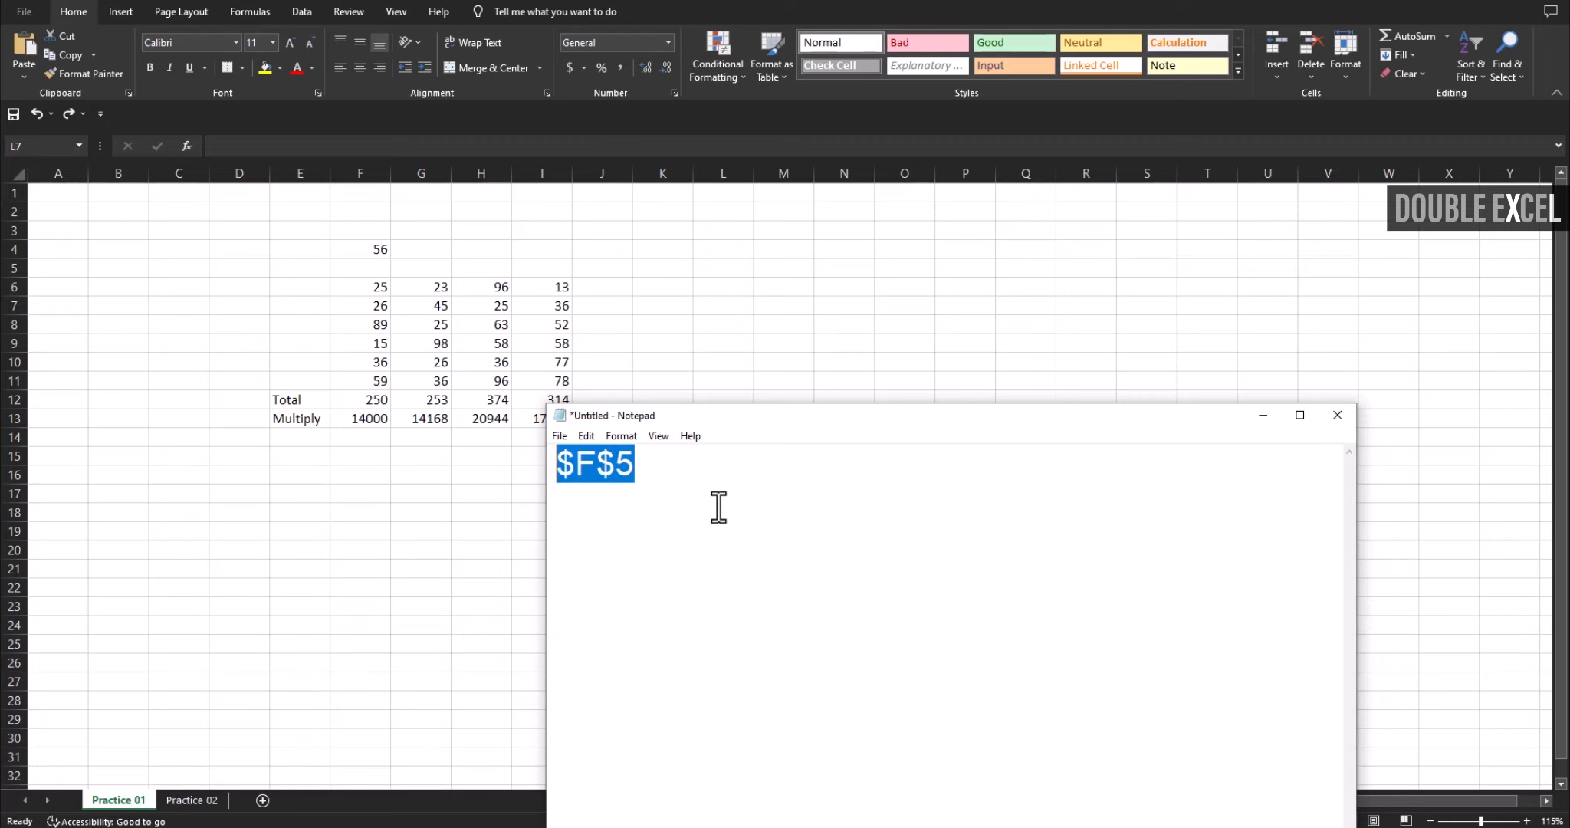
{"action": "left_click", "coordinate": [681, 533]}
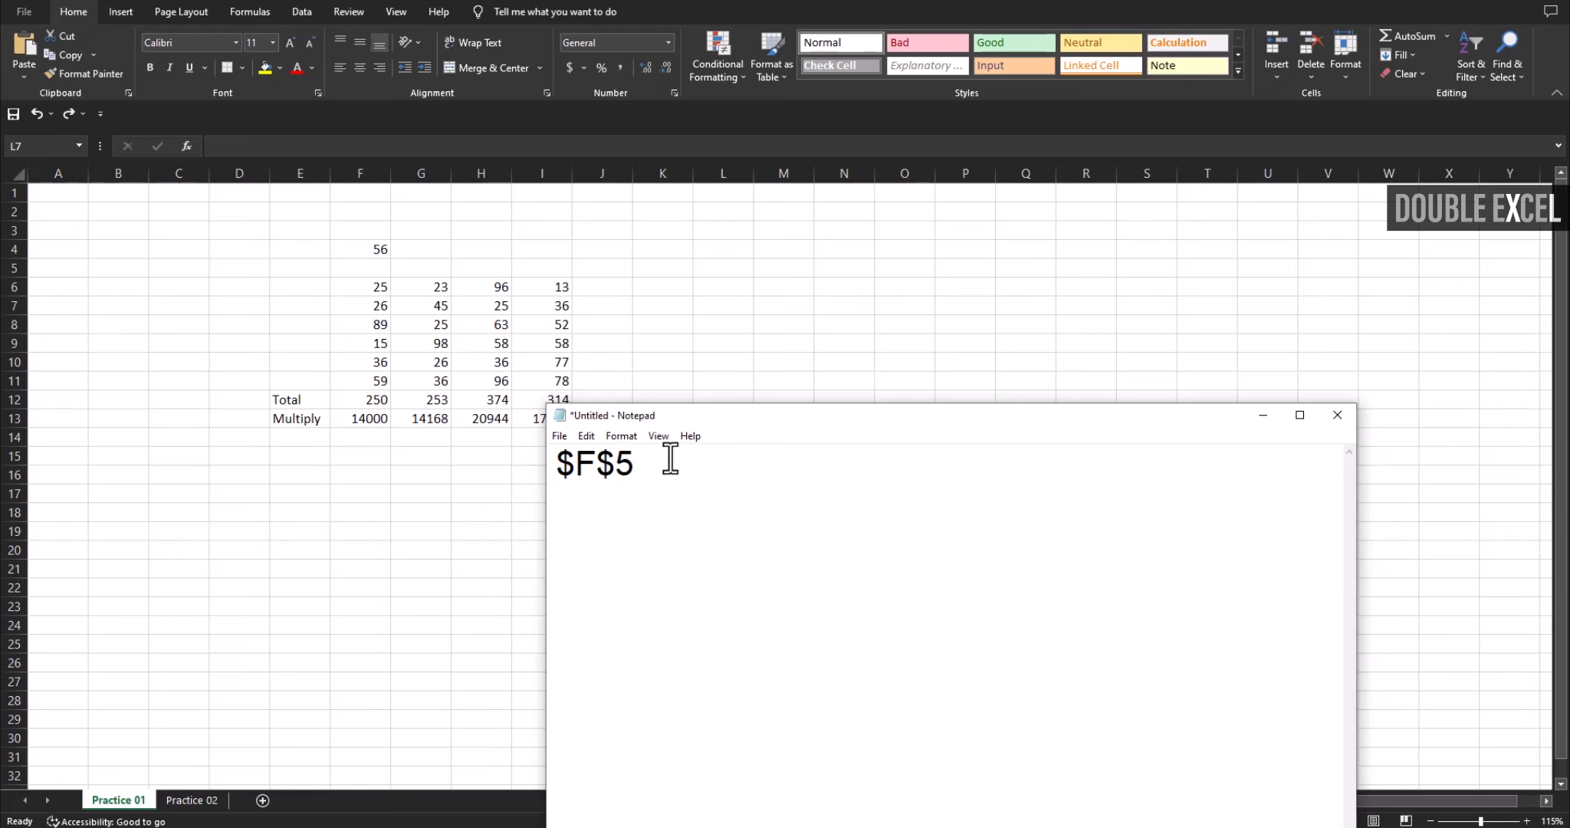
{"action": "left_click_drag", "start_coordinate": [670, 459], "coordinate": [556, 464]}
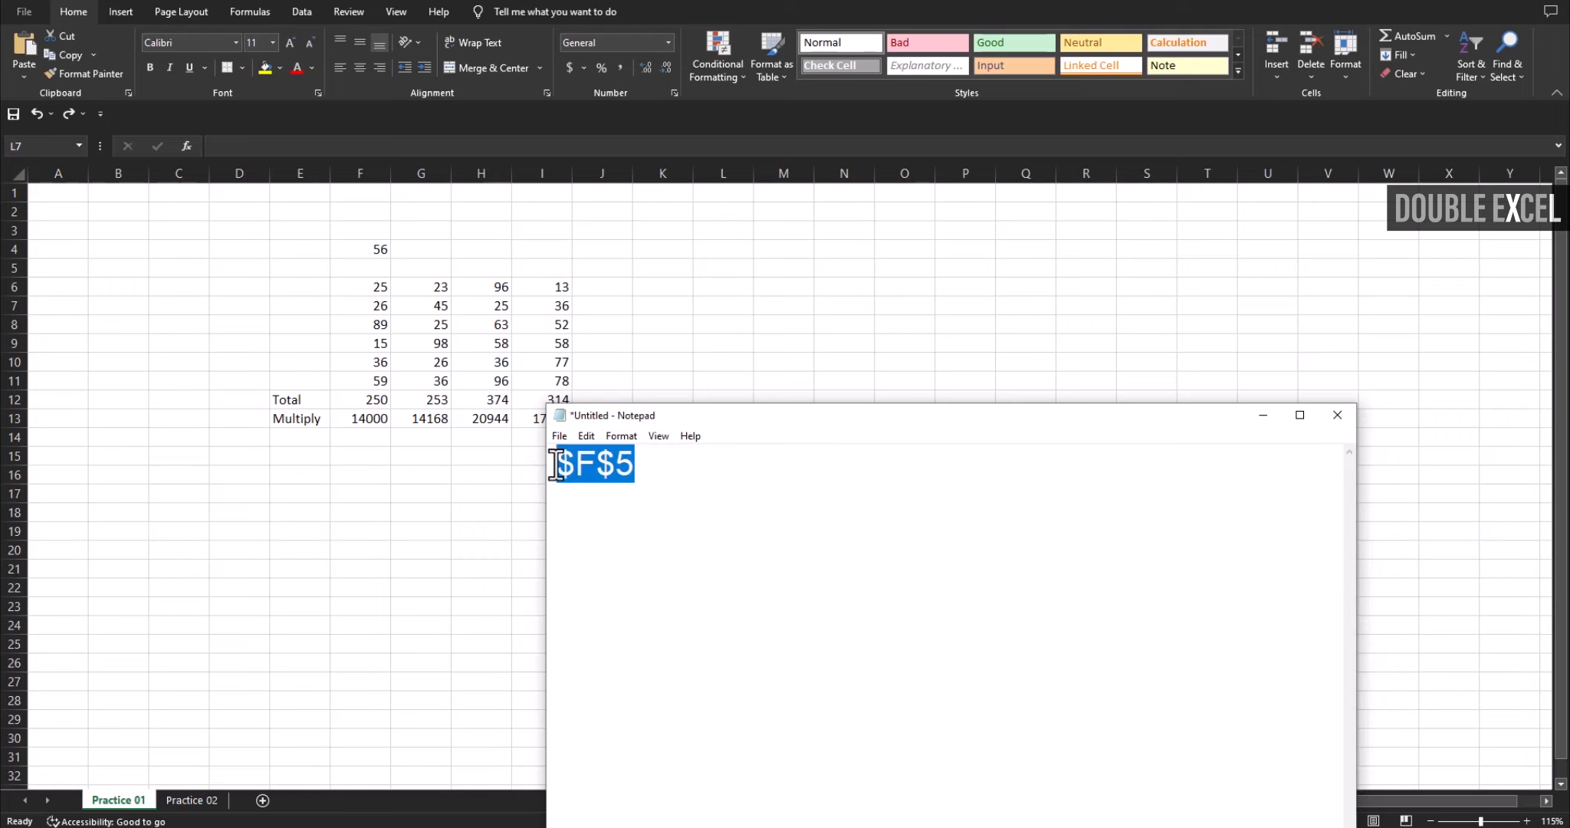
{"action": "left_click", "coordinate": [1337, 415]}
- Insert a blank row between the Total and Multiply rows
{"action": "left_click", "coordinate": [12, 418]}
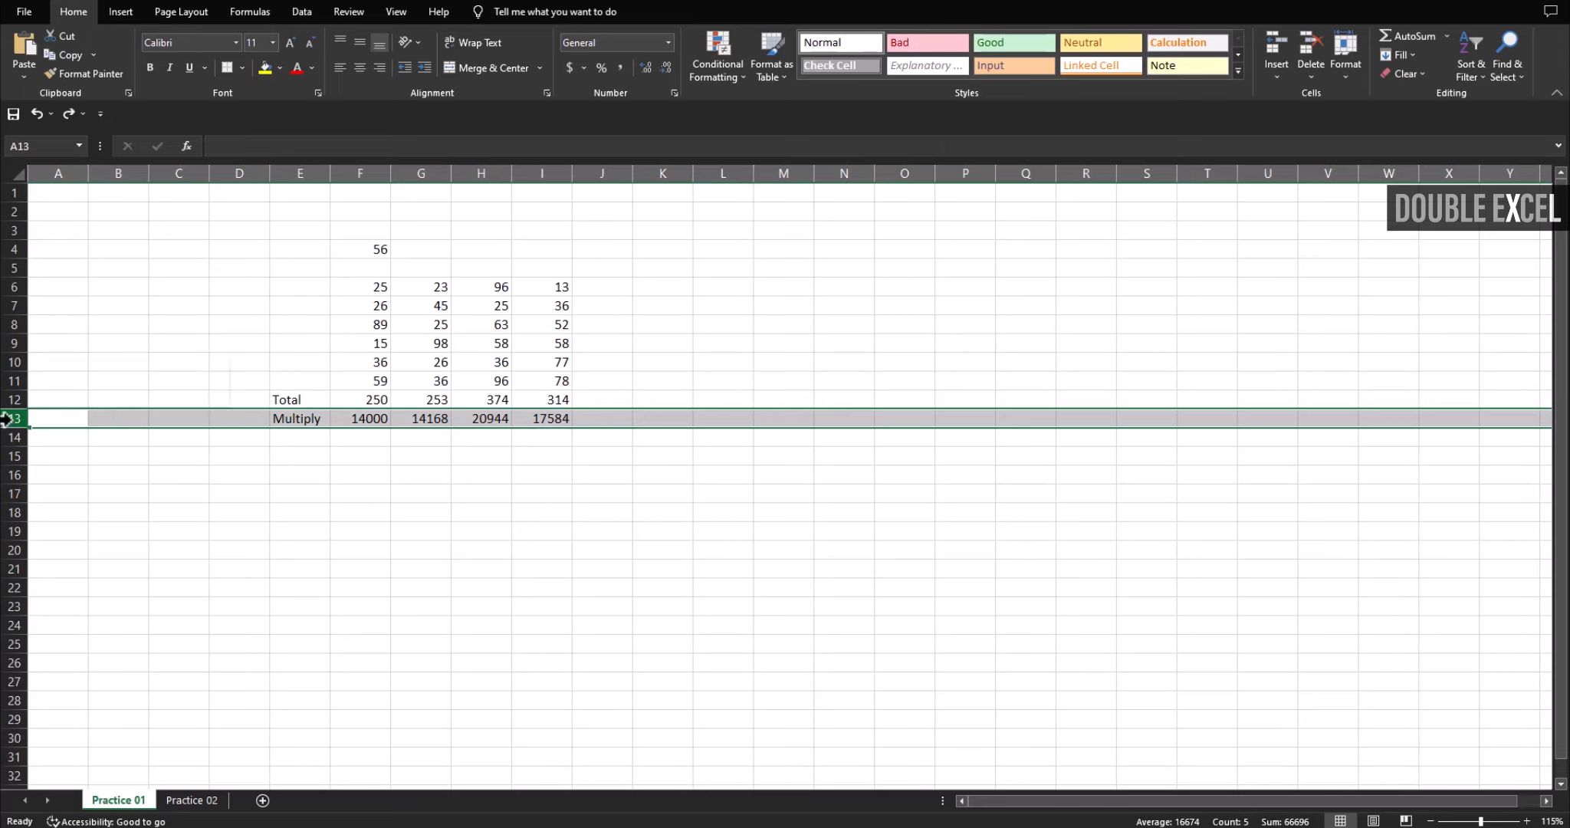
{"action": "right_click", "coordinate": [6, 418]}
{"action": "key", "text": "Escape"}
{"action": "right_click", "coordinate": [7, 419]}
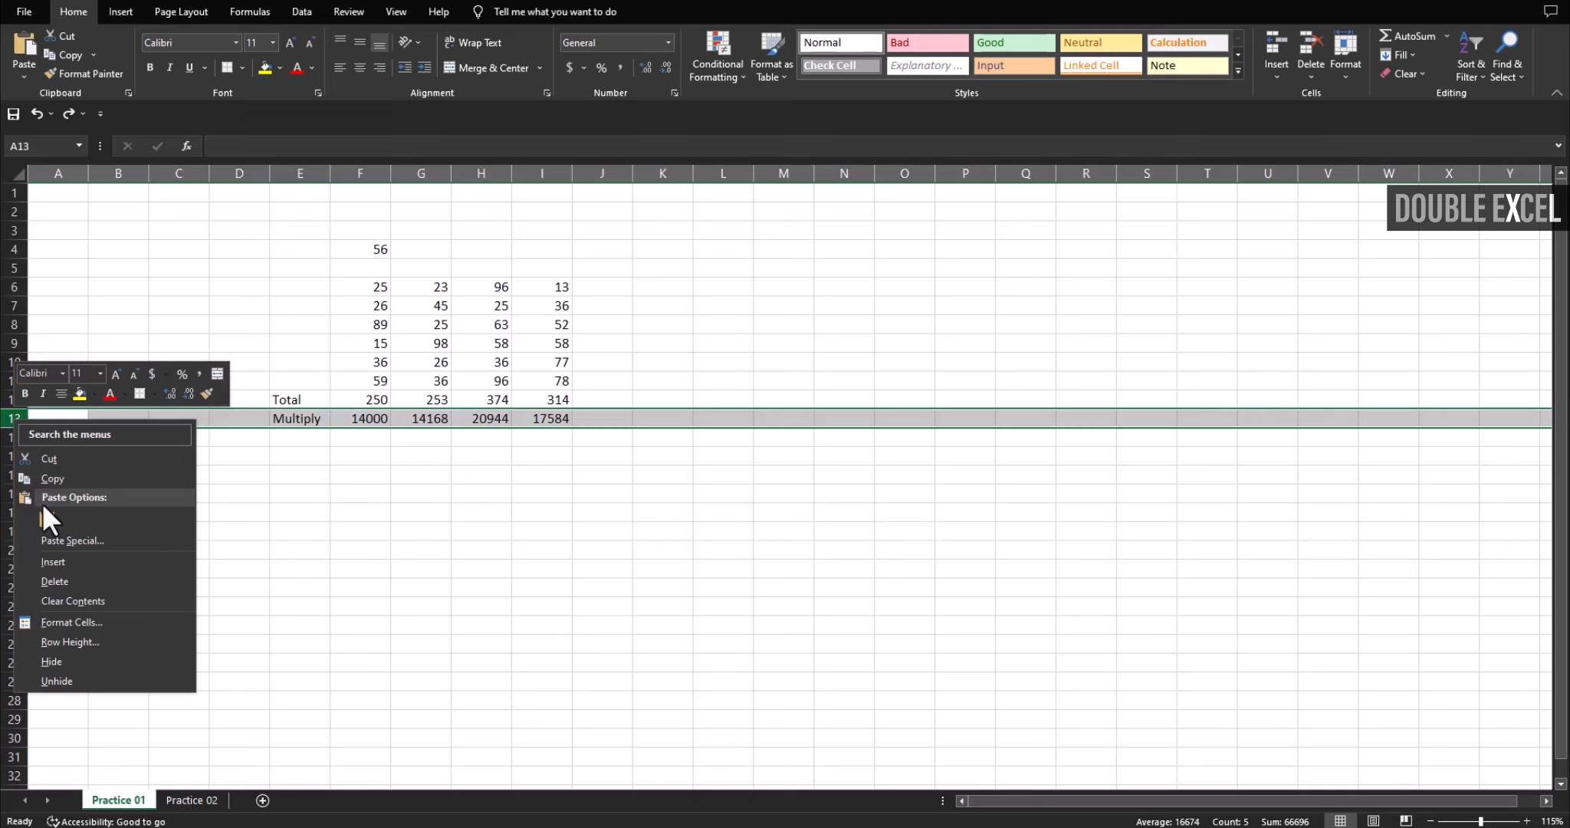
{"action": "key", "text": "Escape"}
{"action": "right_click", "coordinate": [6, 418]}
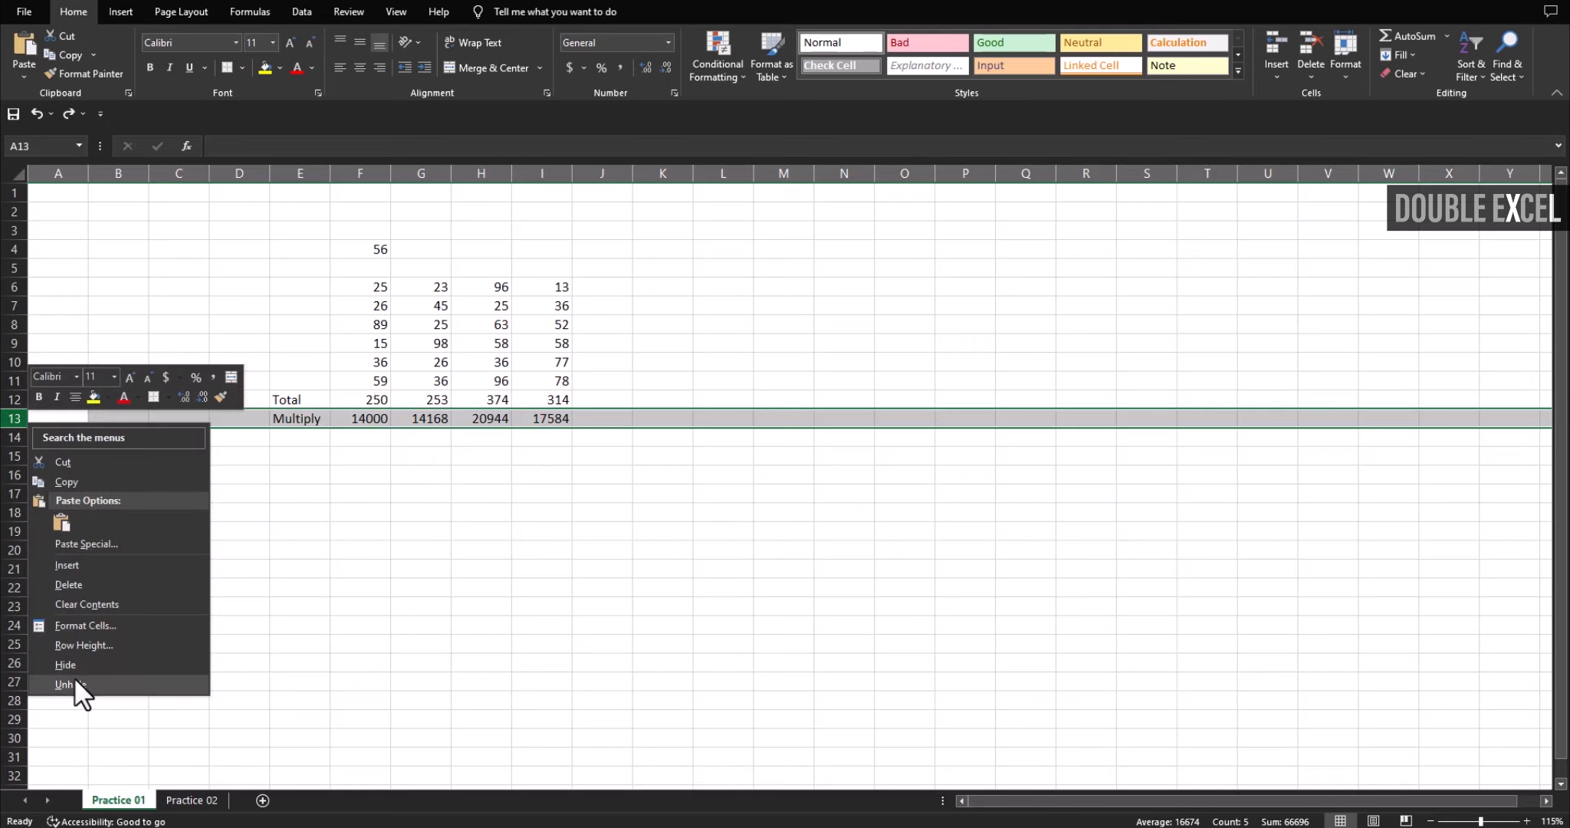
{"action": "left_click", "coordinate": [85, 567]}
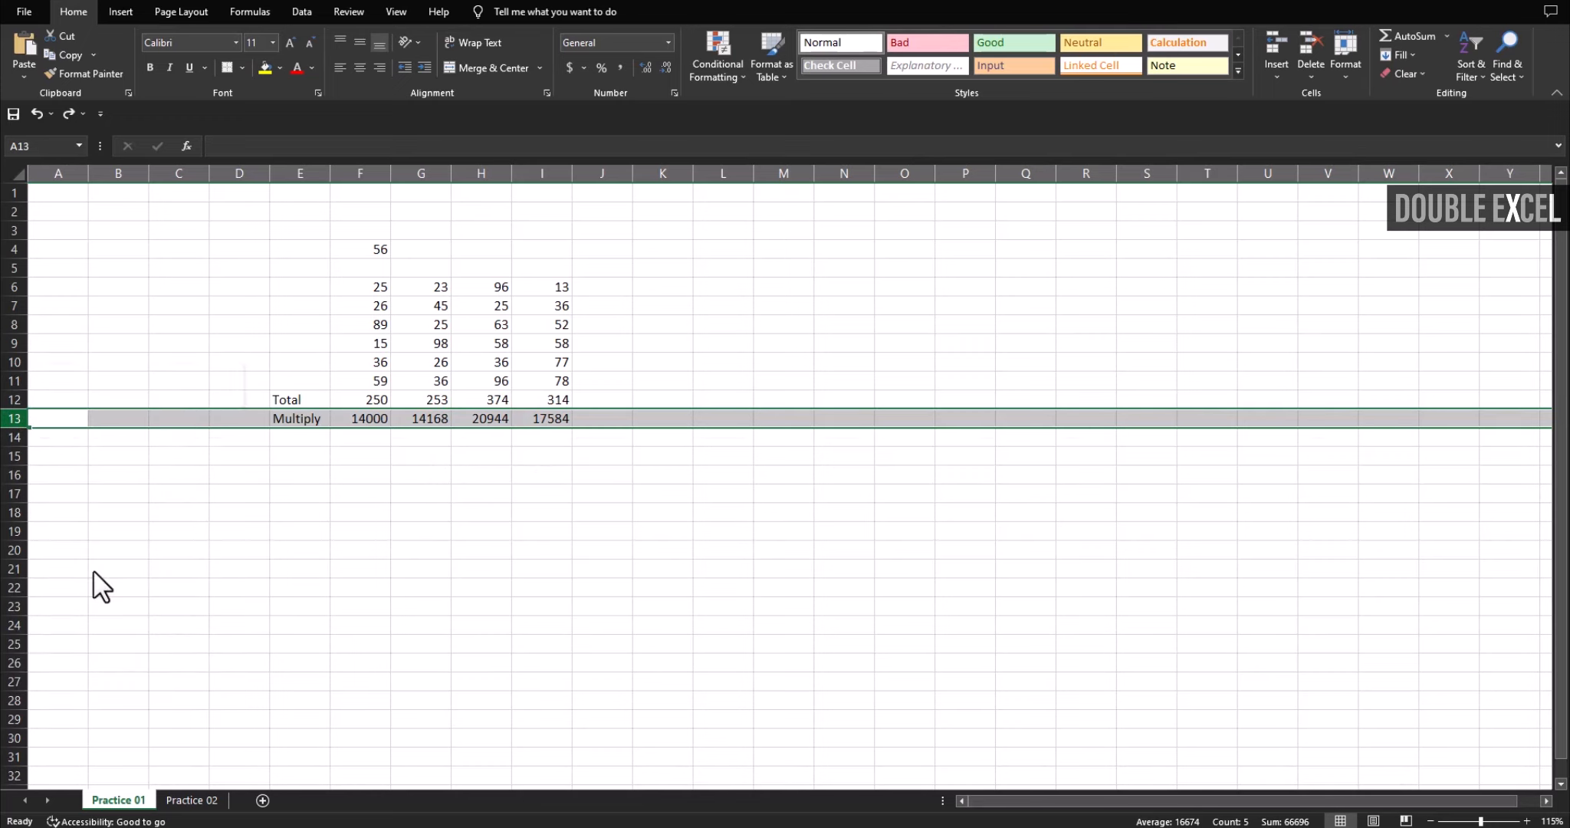
{"action": "left_click", "coordinate": [766, 604]}
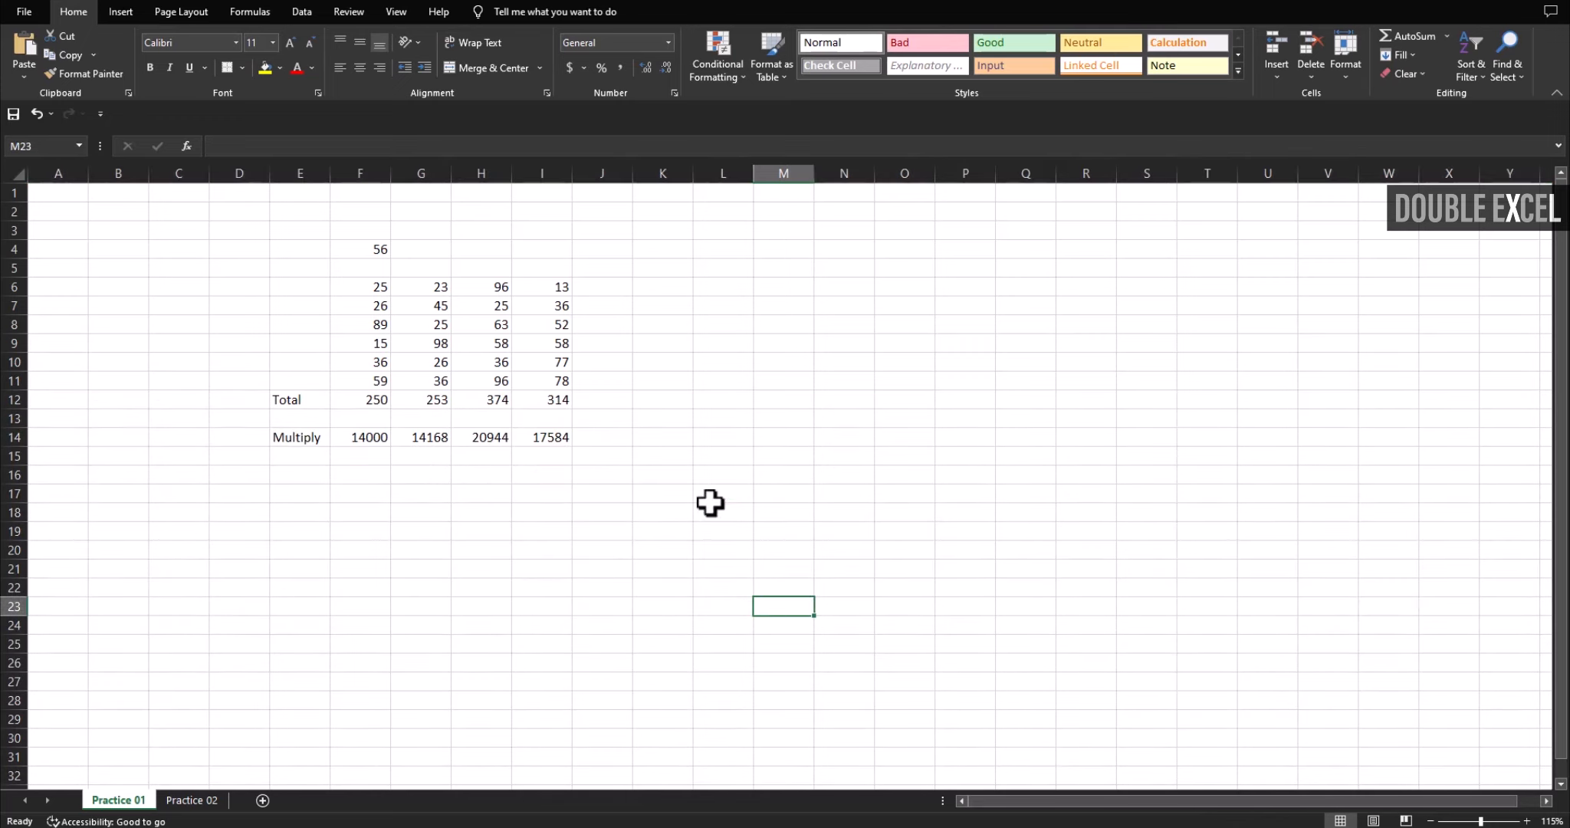
- Insert a blank column at column F, between the row labels and the numbers
{"action": "left_click", "coordinate": [359, 172]}
{"action": "right_click", "coordinate": [359, 172]}
{"action": "left_click", "coordinate": [440, 321]}
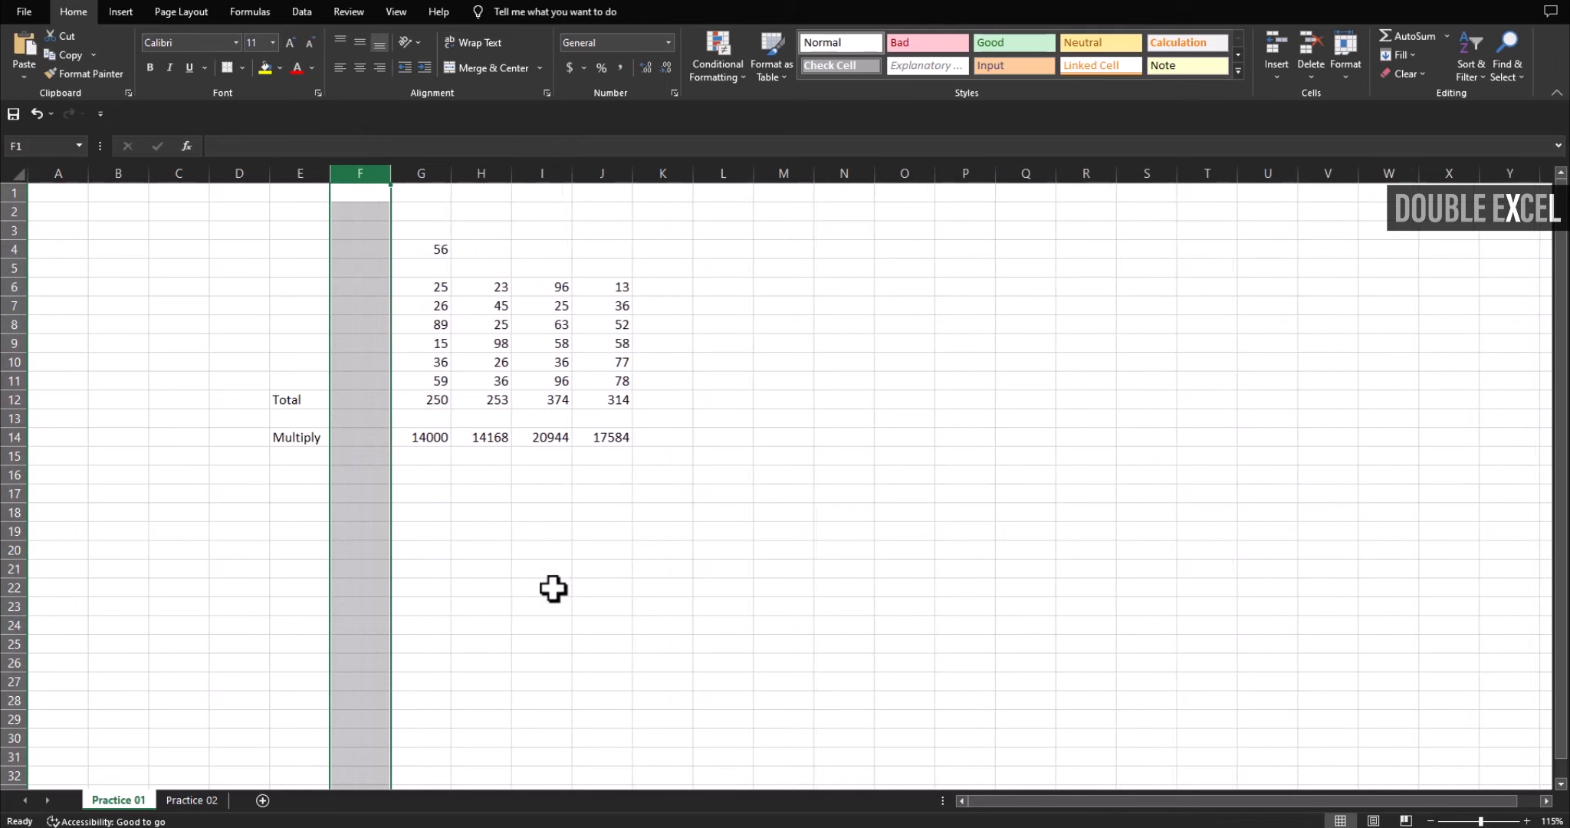
{"action": "left_click", "coordinate": [553, 589]}
- Insert a second blank row above the Multiply row and a second blank column at column F
{"action": "left_click", "coordinate": [11, 437]}
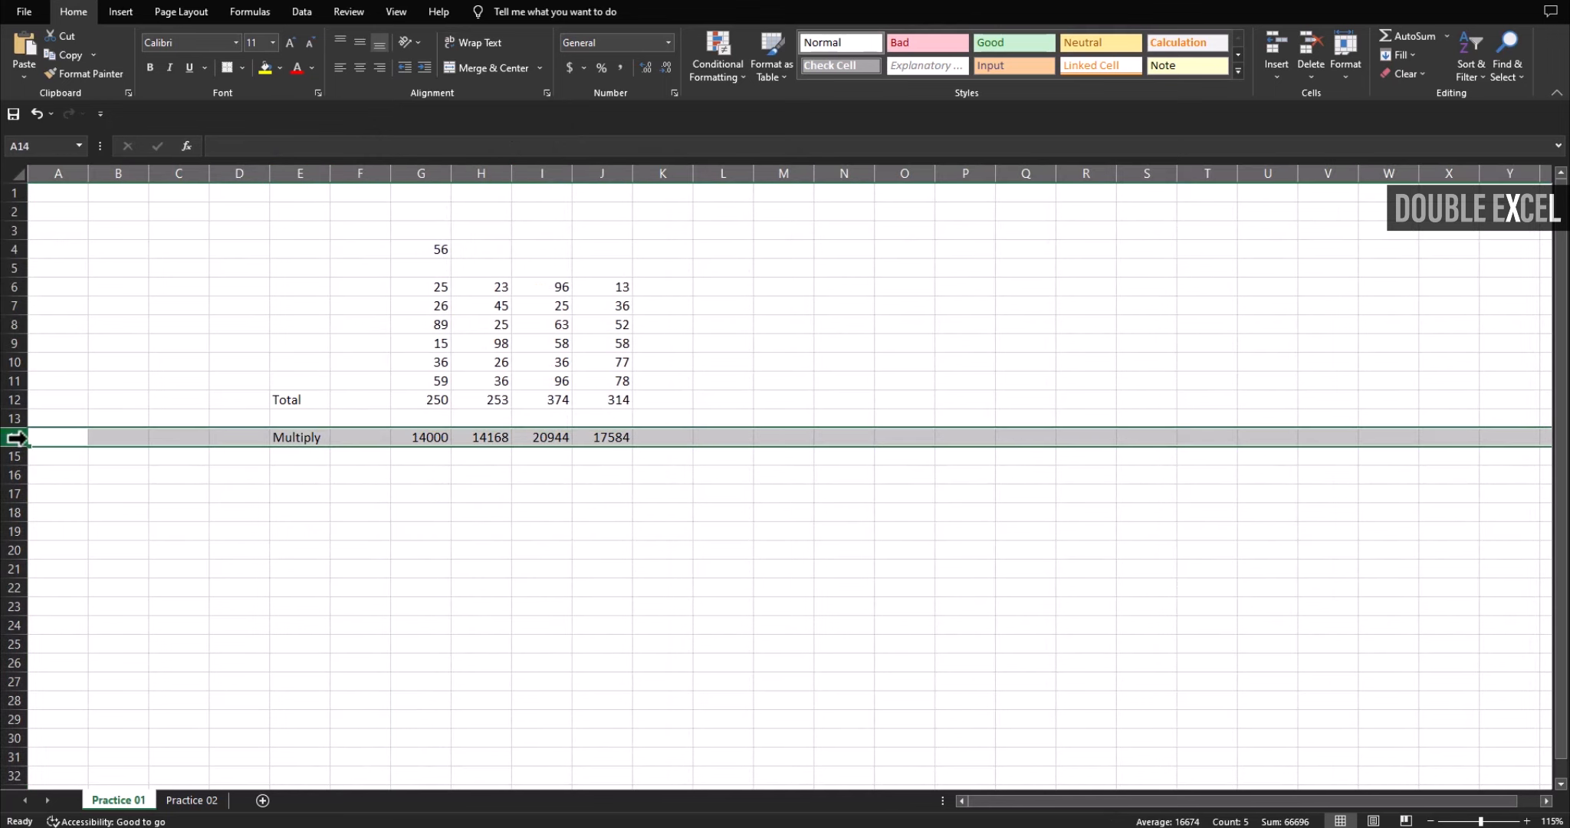
{"action": "key", "text": "ctrl+plus"}
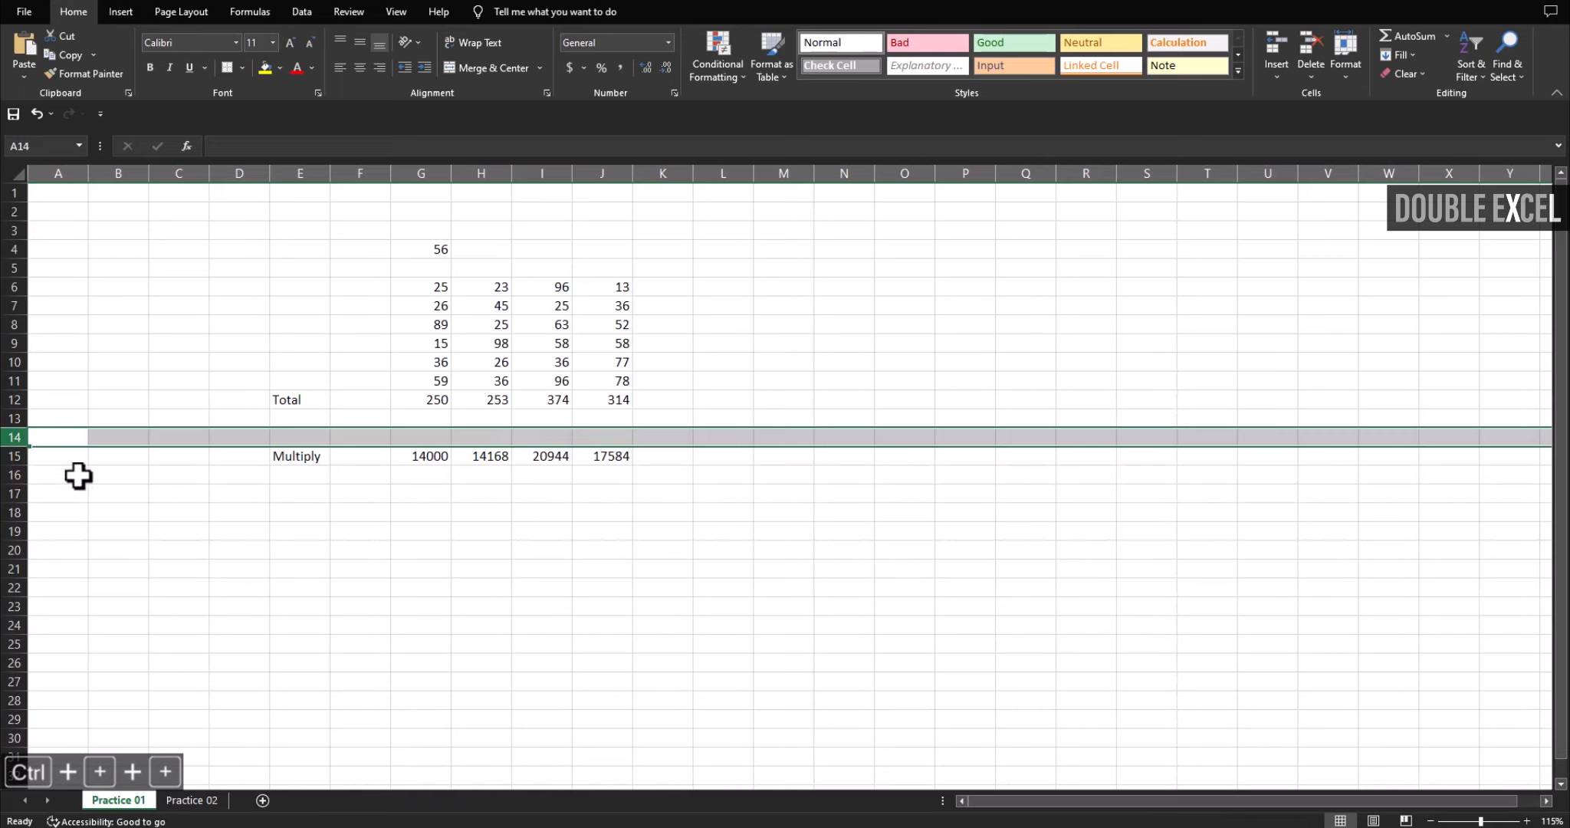
{"action": "left_click", "coordinate": [361, 175]}
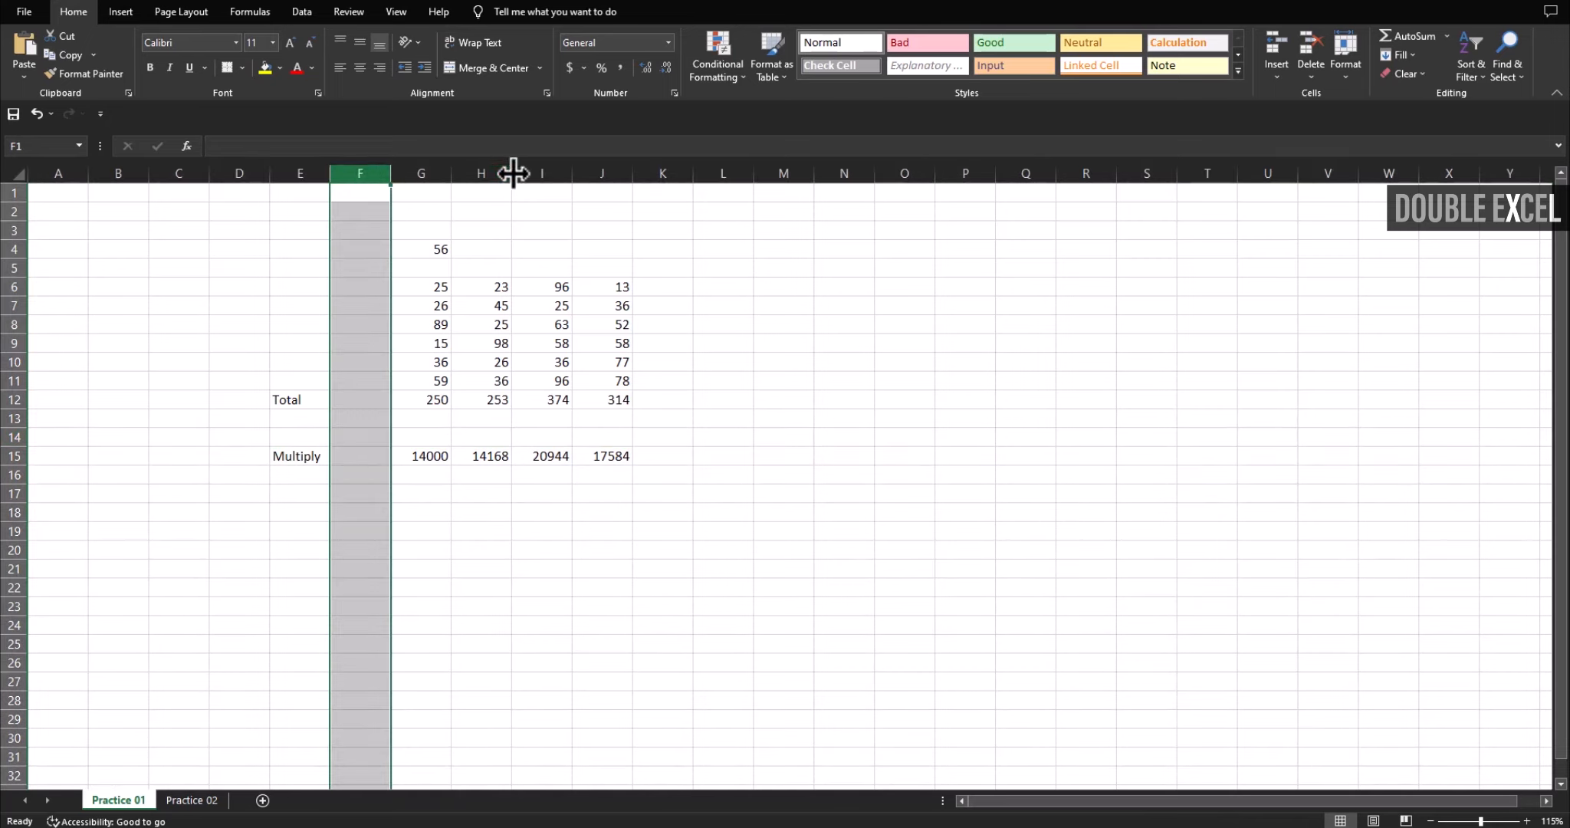
{"action": "key", "text": "ctrl+plus"}
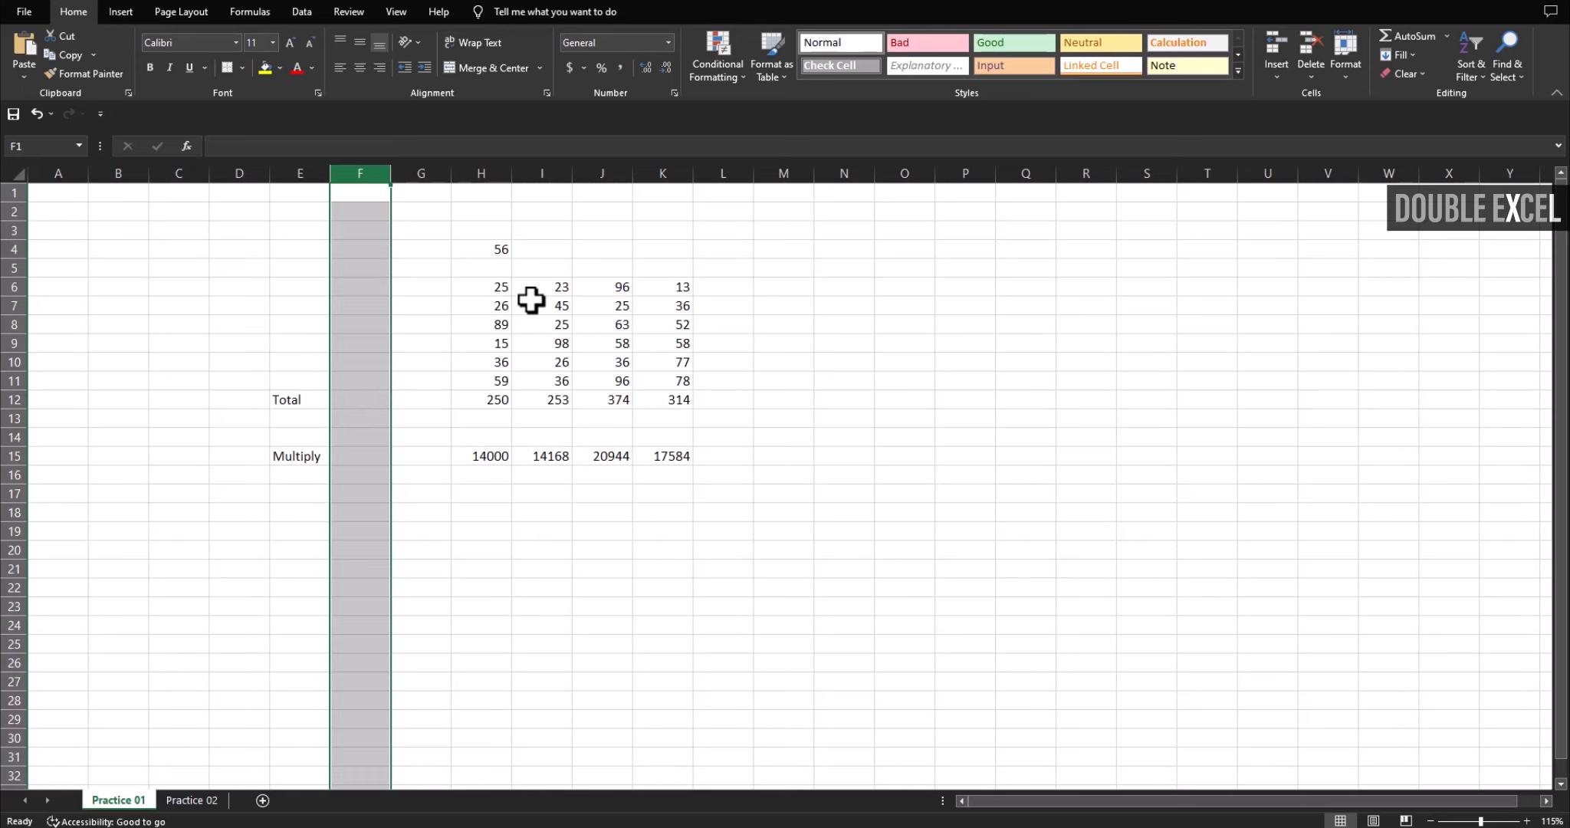
- Delete the extra blank column F and the extra blank row 14 above the Multiply row
{"action": "key", "text": "ctrl+minus"}
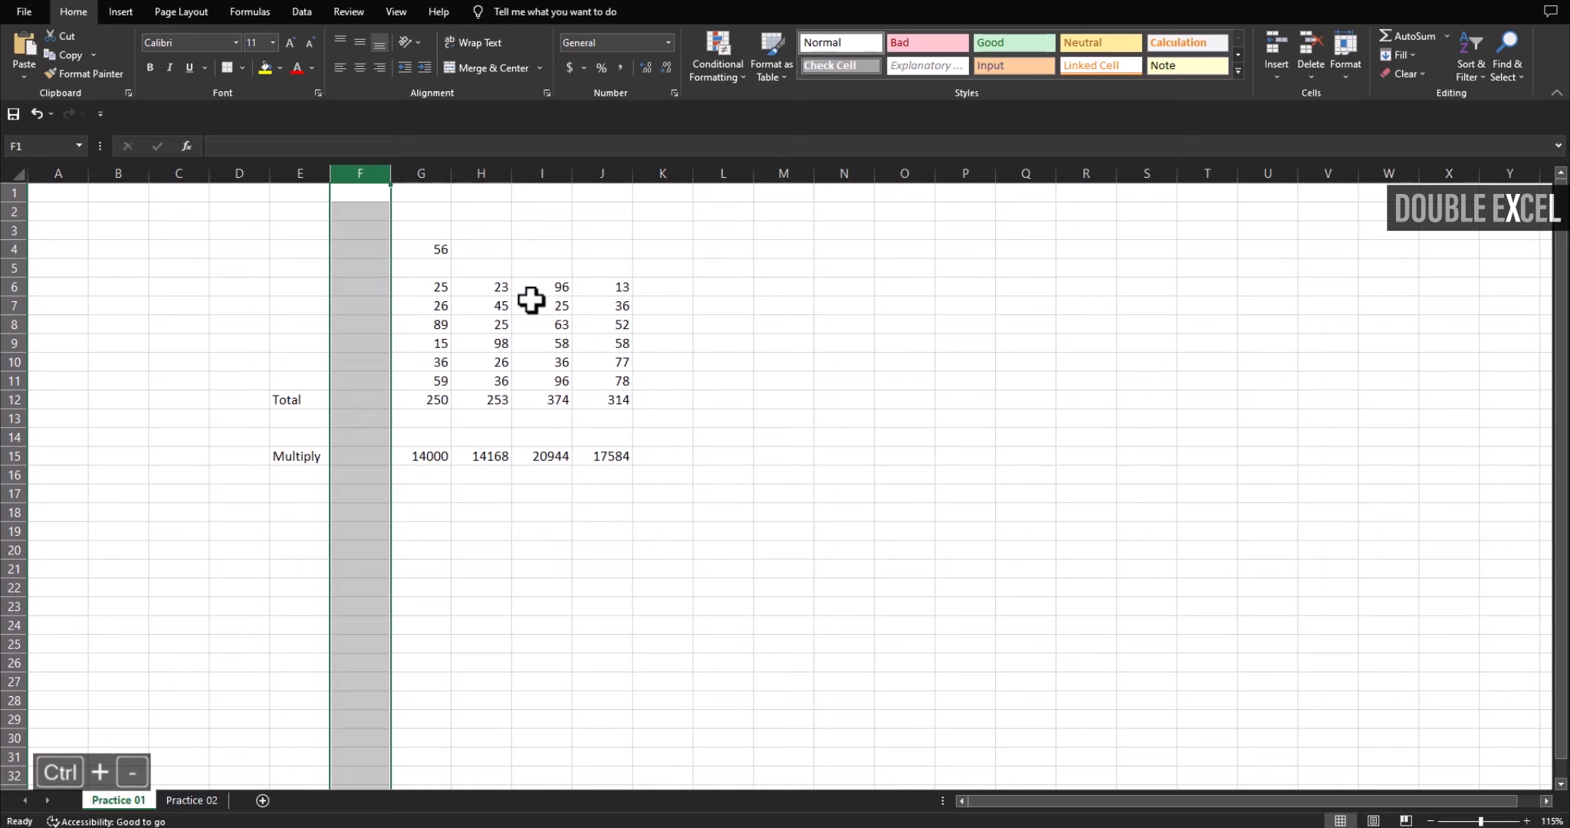
{"action": "left_click", "coordinate": [9, 438]}
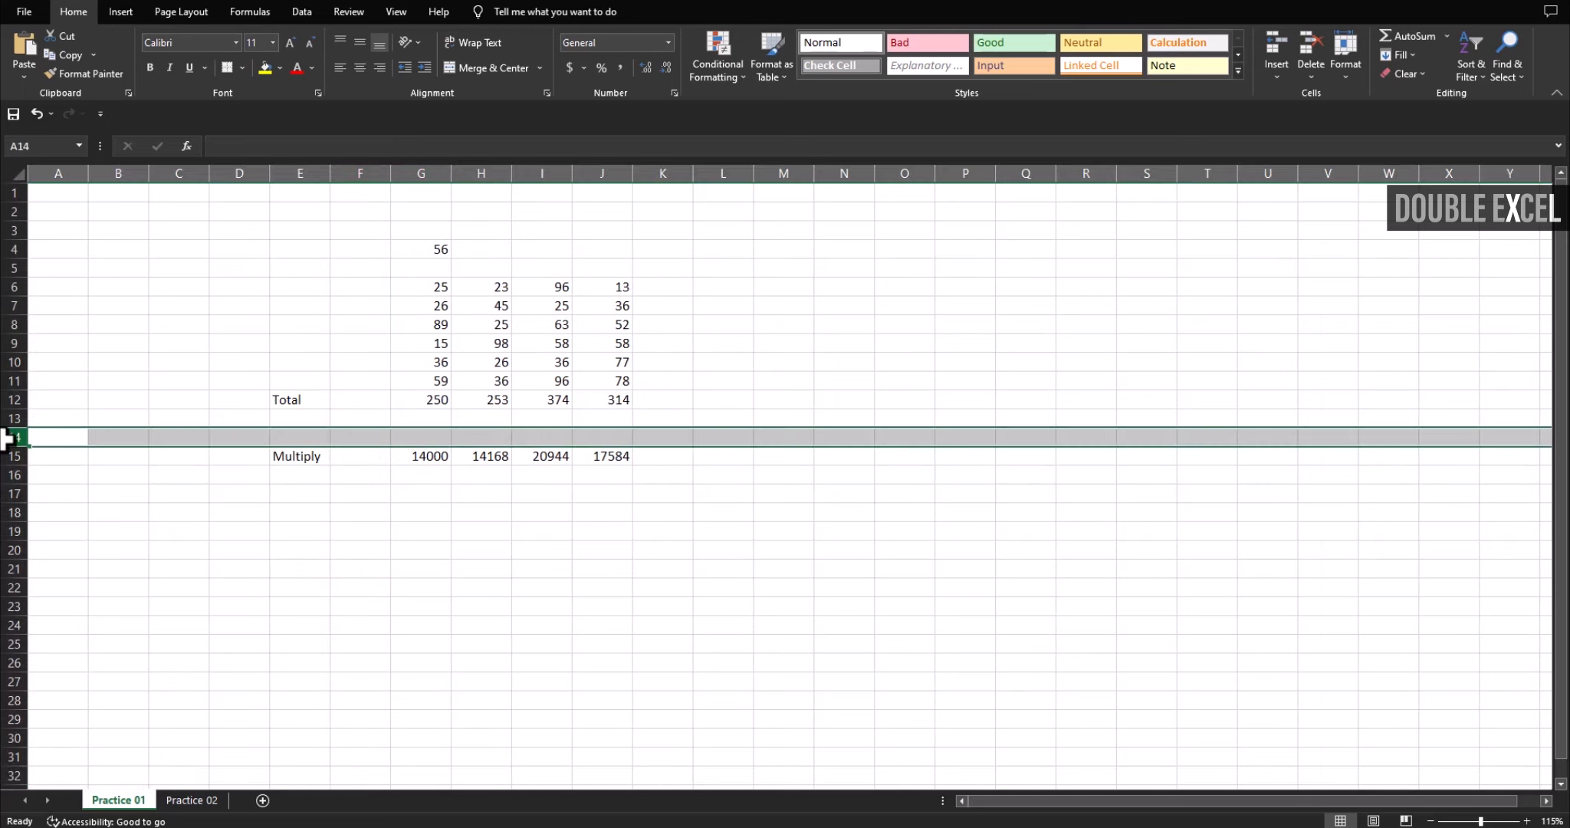
{"action": "key", "text": "ctrl+minus"}
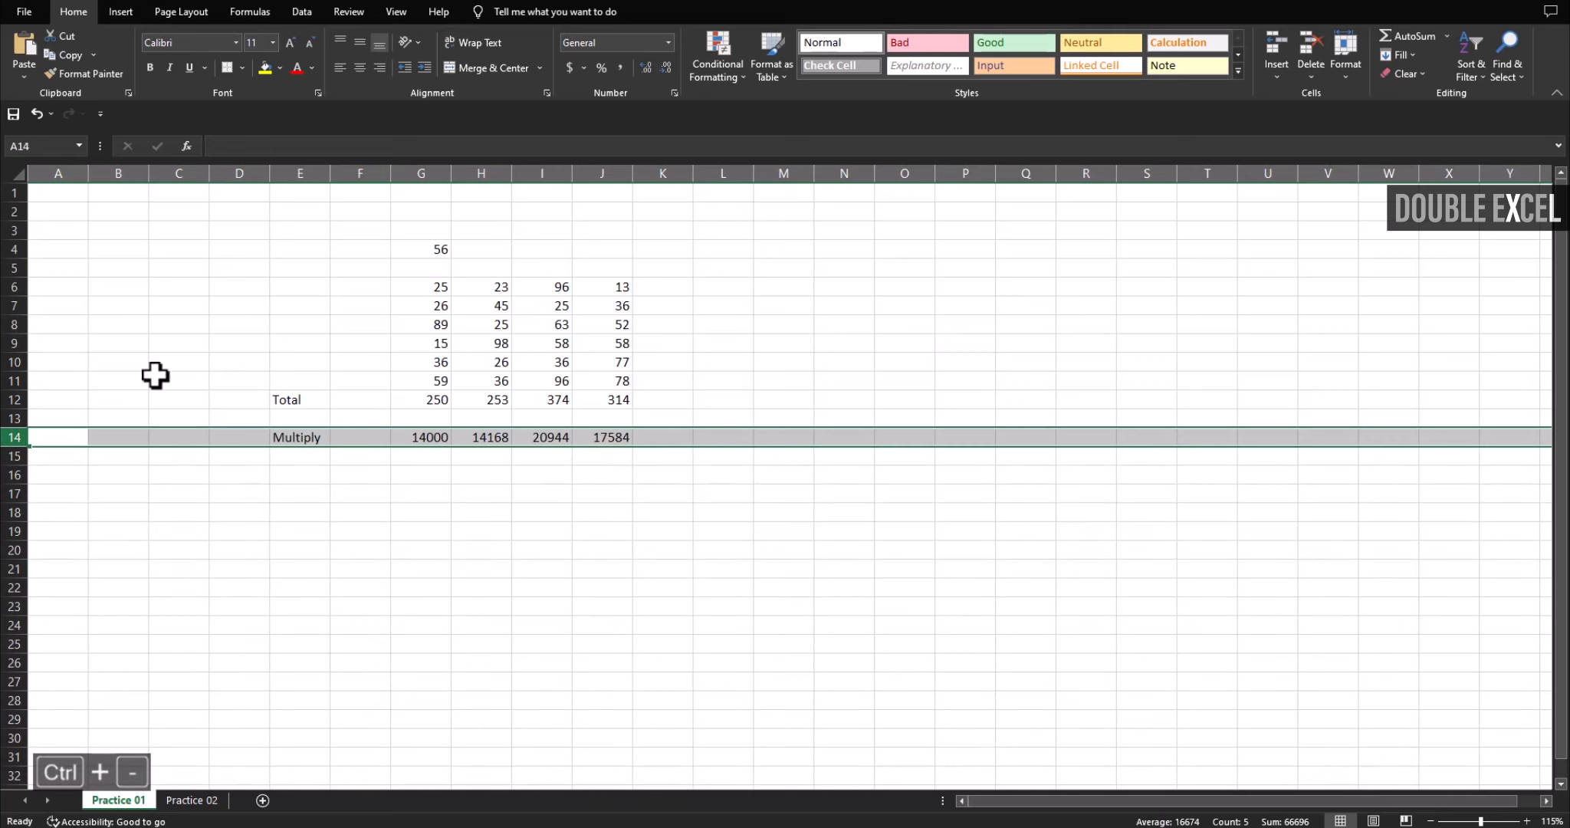
{"action": "left_click", "coordinate": [663, 494]}
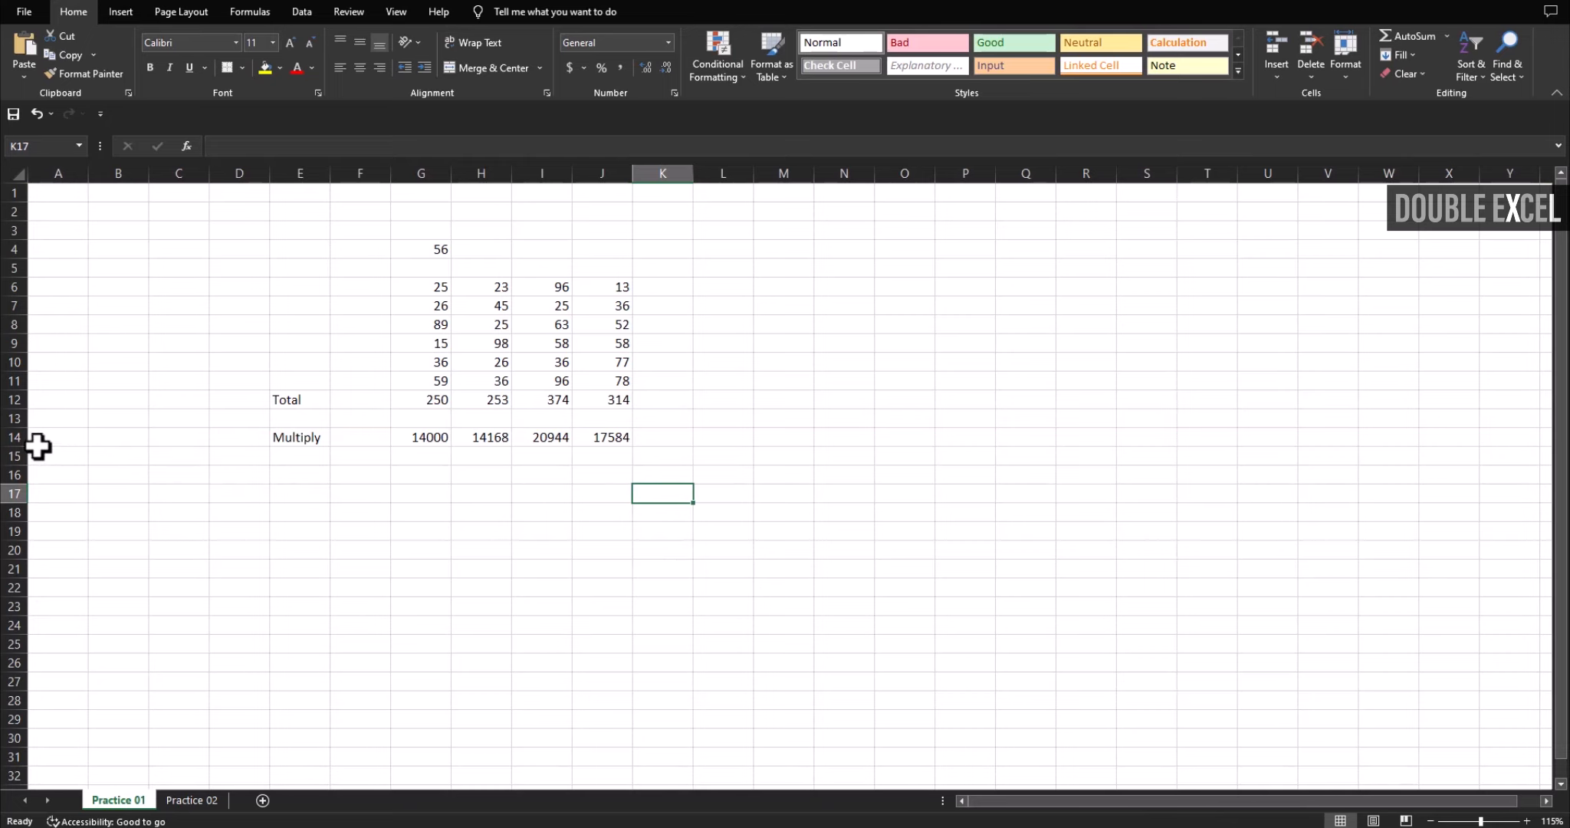
- Delete the remaining blank row 13 between the Total and Multiply rows
{"action": "left_click", "coordinate": [10, 437]}
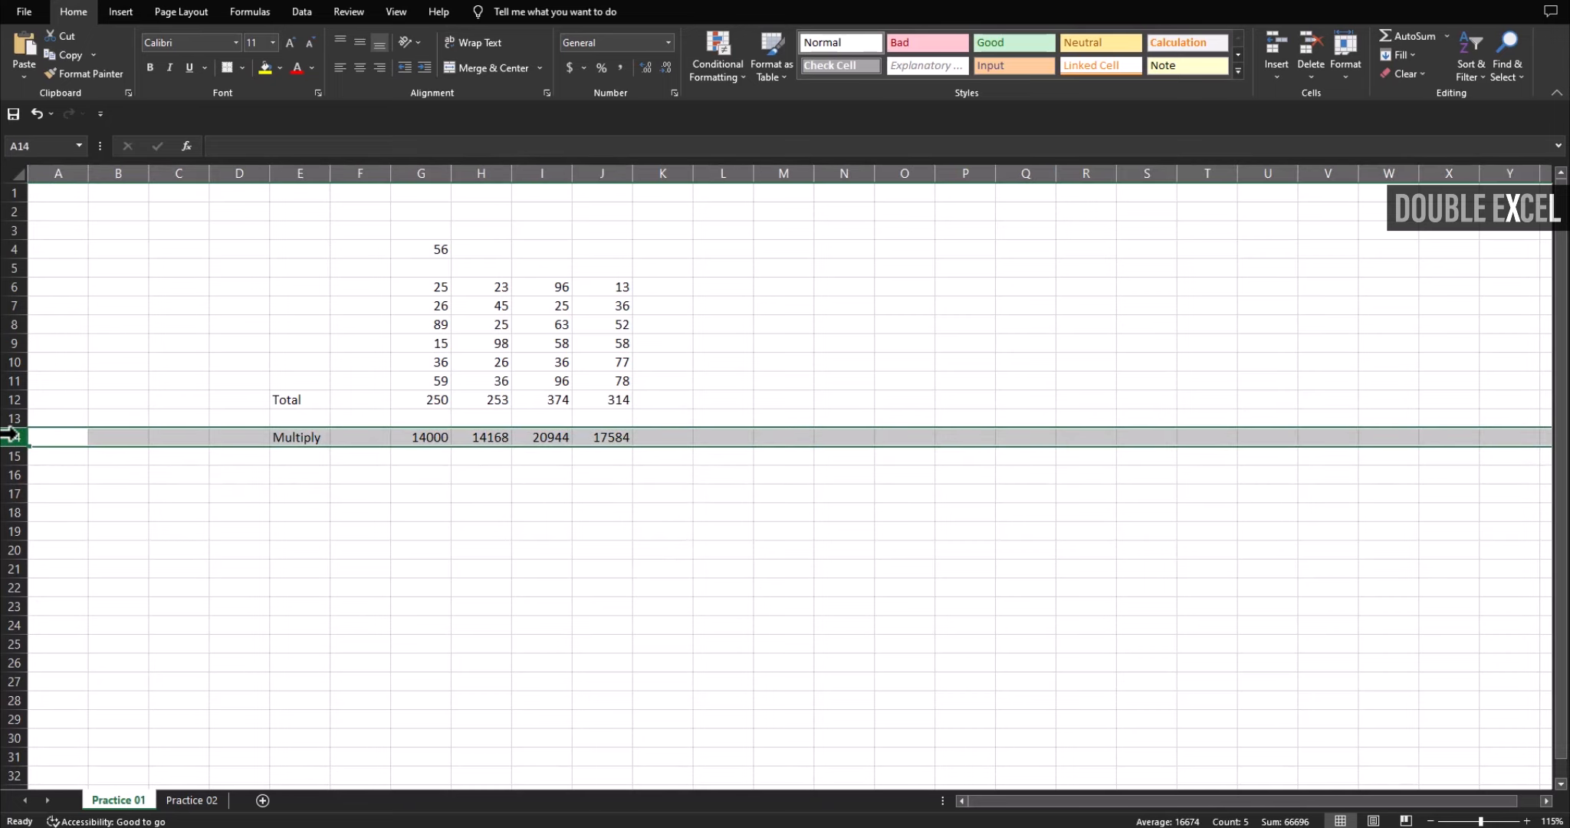
{"action": "key", "text": "Up"}
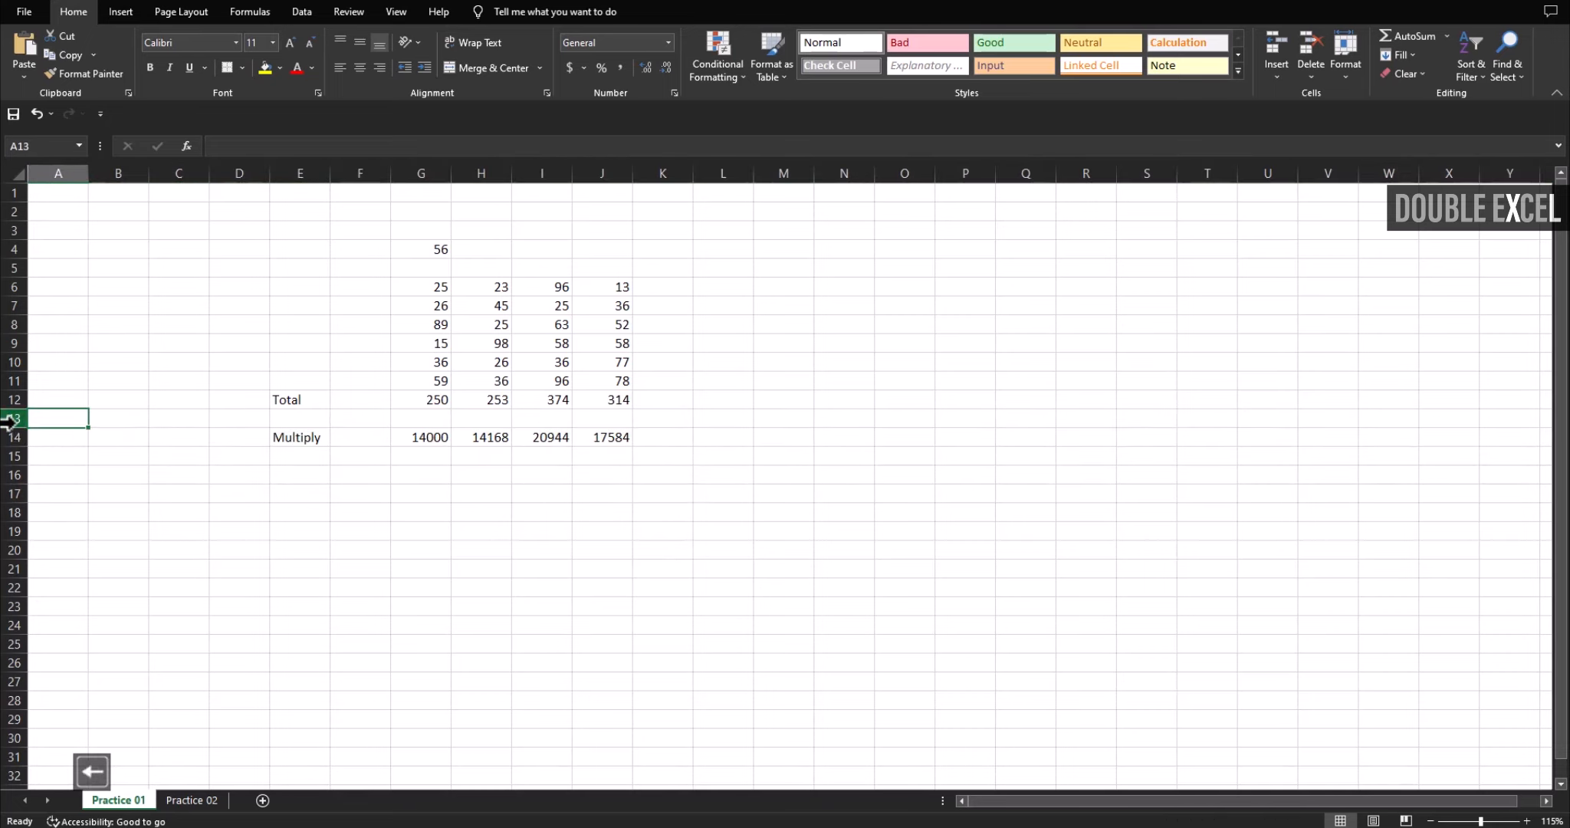
{"action": "left_click", "coordinate": [9, 419]}
{"action": "key", "text": "ctrl+minus"}
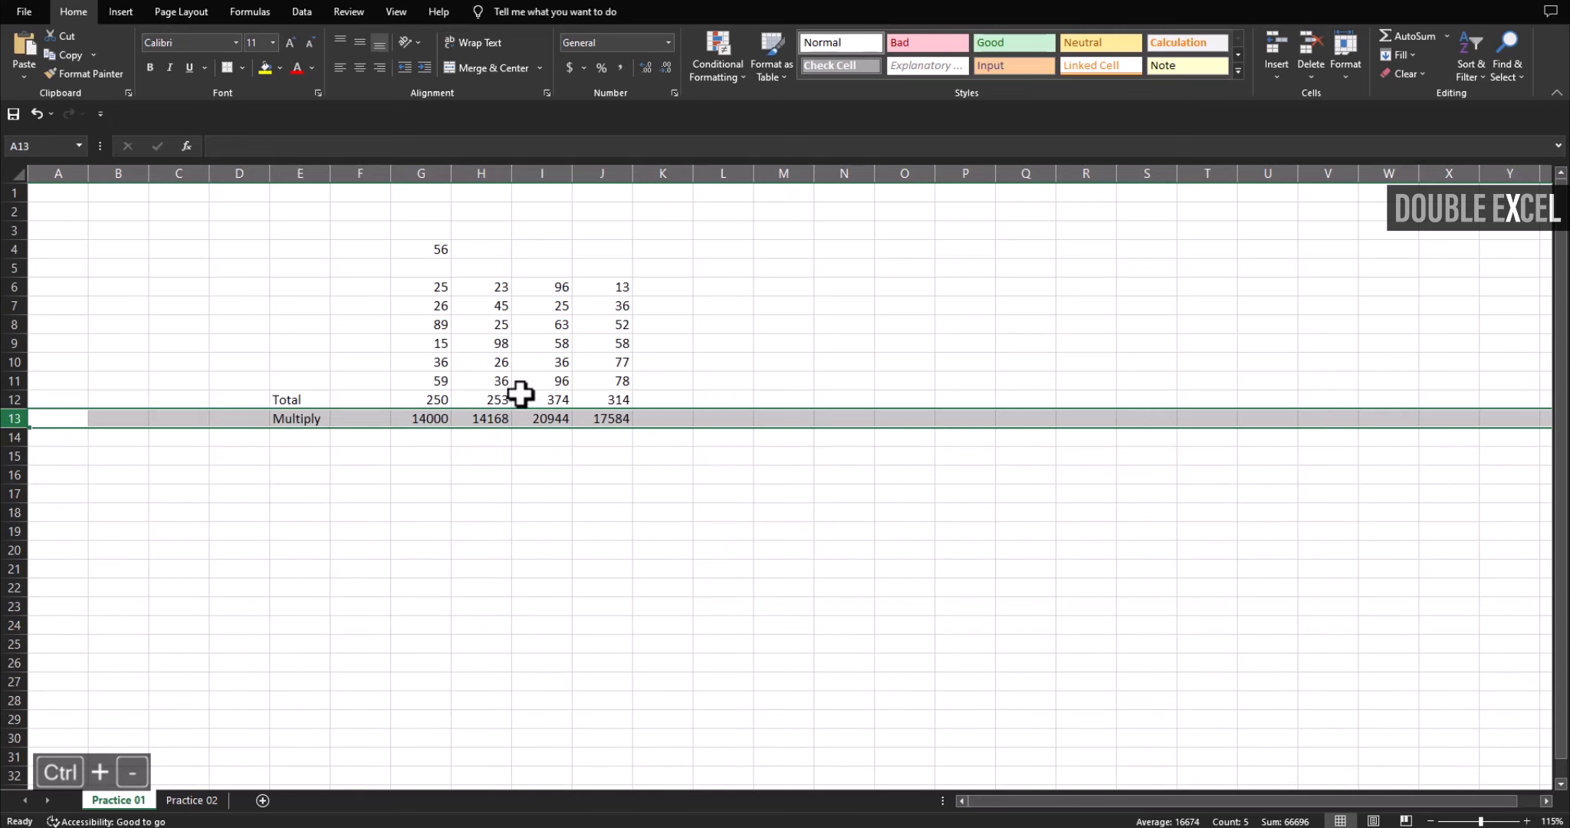
{"action": "left_click", "coordinate": [931, 741]}
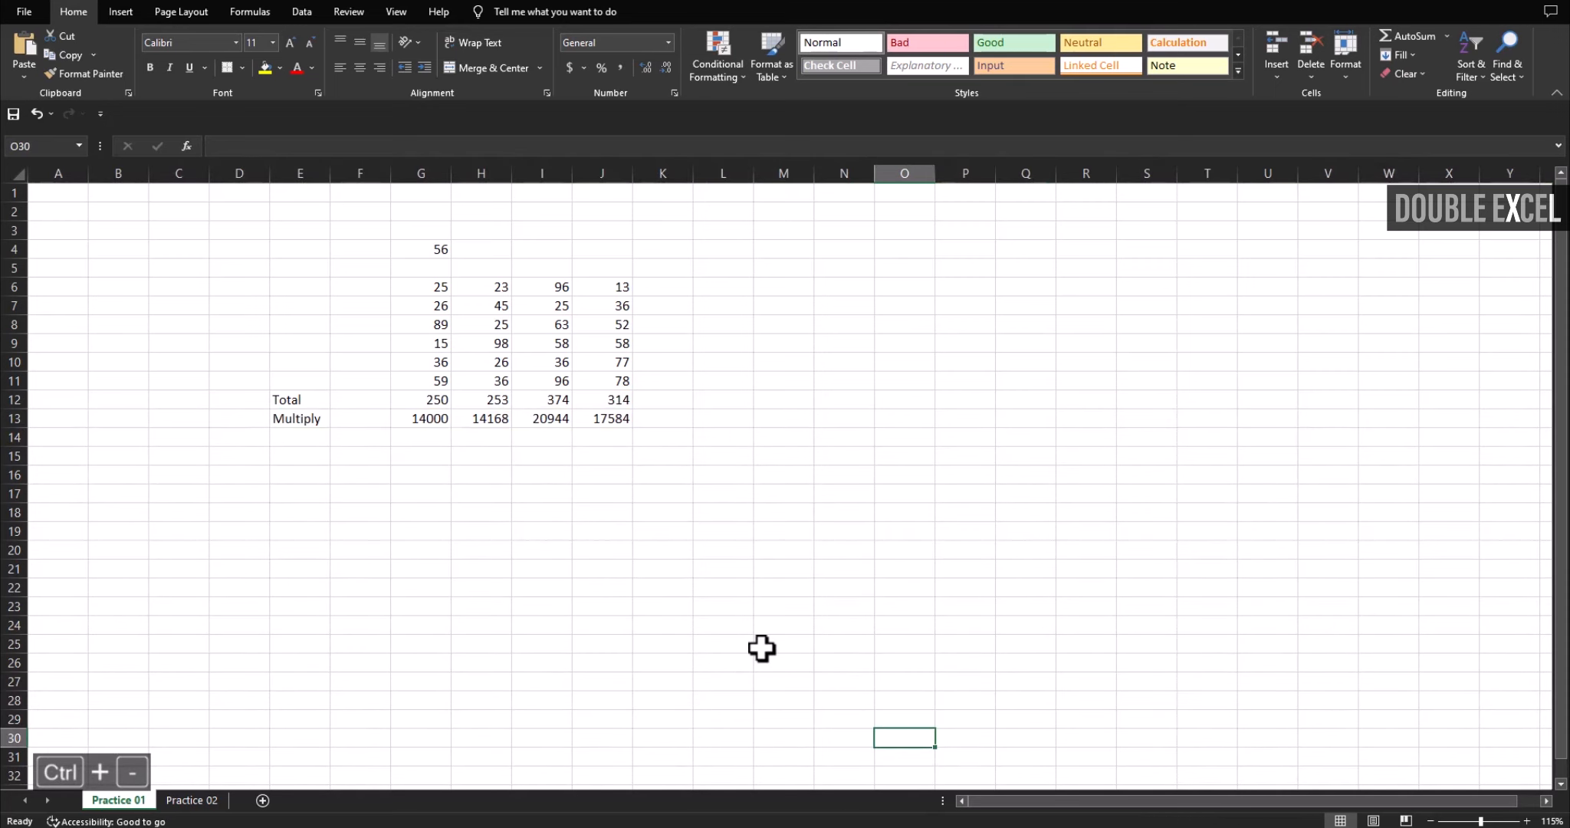
- Switch to the Practice 02 sheet and look over the table range D4:H28
{"action": "left_click", "coordinate": [904, 644]}
{"action": "left_click", "coordinate": [889, 469]}
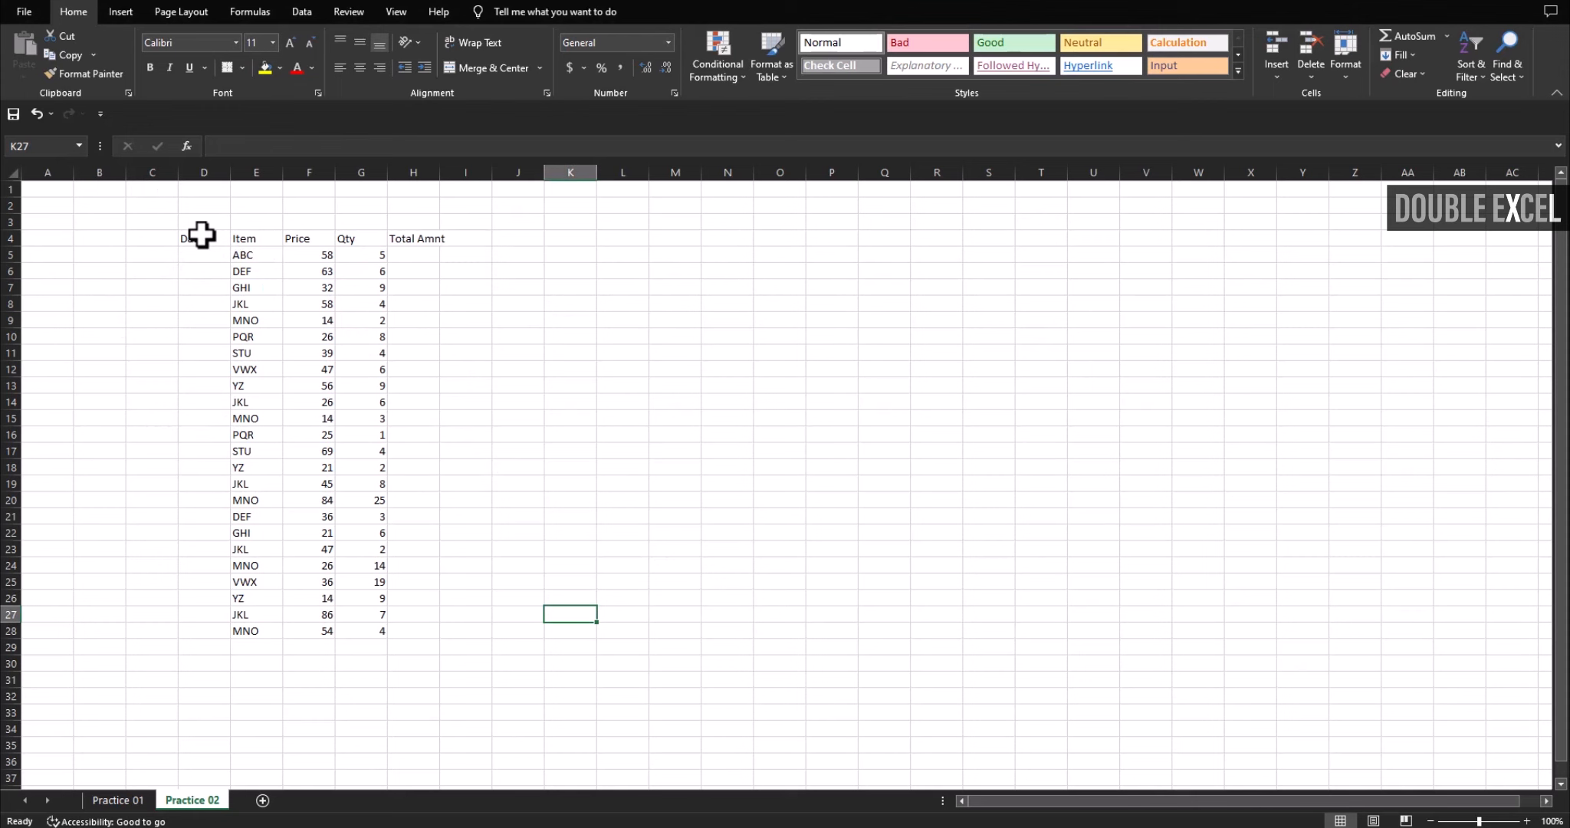
{"action": "left_click_drag", "start_coordinate": [201, 235], "coordinate": [406, 635]}
{"action": "left_click", "coordinate": [797, 466]}
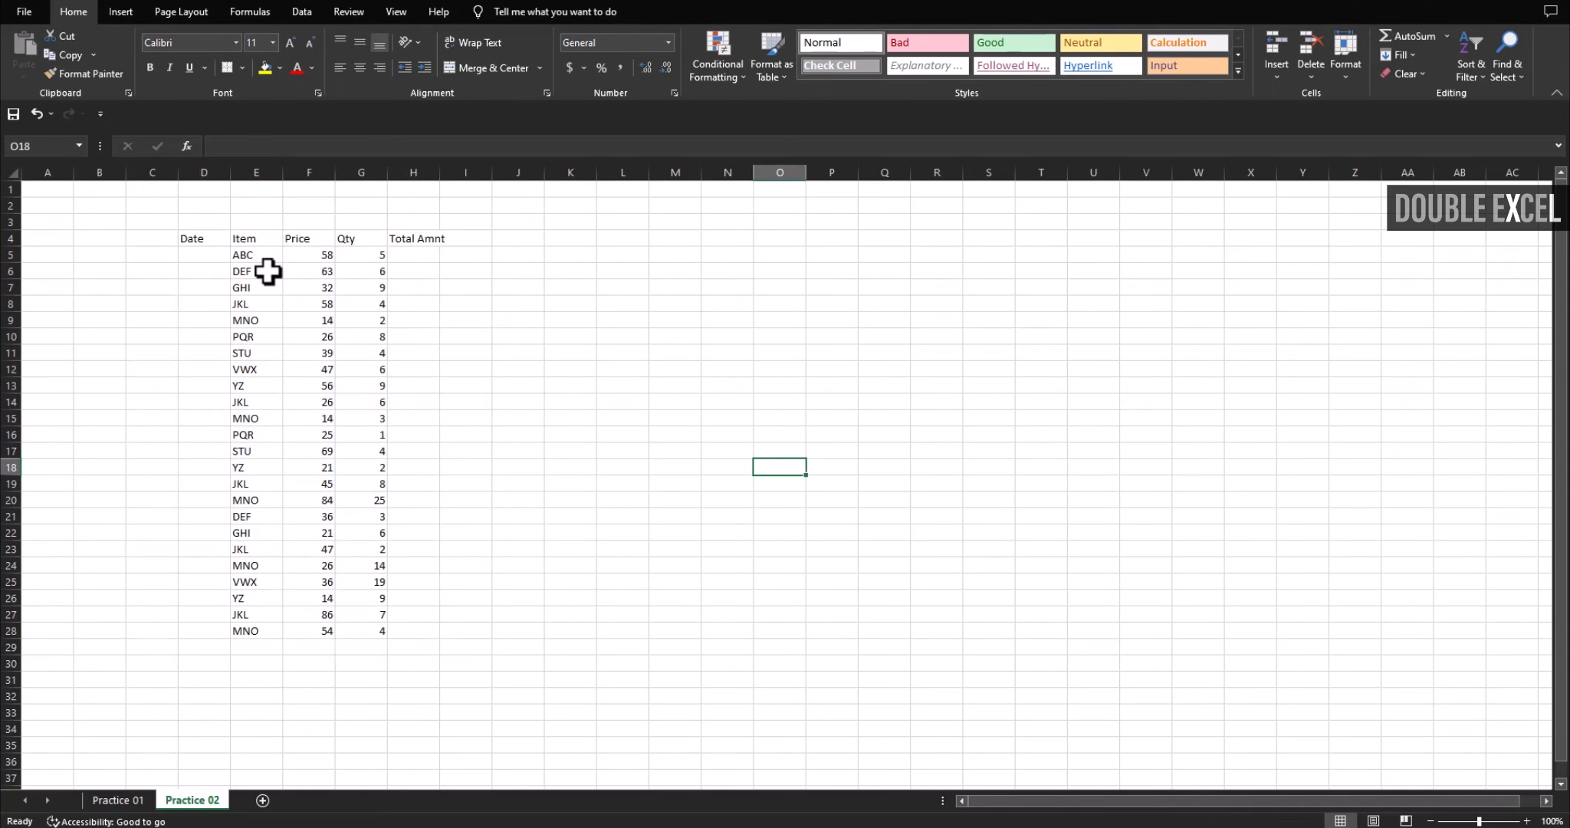
- Examine the table's columns one by one: Date, Item, Price, Qty and Total Amnt
{"action": "left_click", "coordinate": [253, 238]}
{"action": "left_click_drag", "start_coordinate": [201, 238], "coordinate": [206, 594]}
{"action": "left_click", "coordinate": [245, 238]}
{"action": "left_click", "coordinate": [307, 236]}
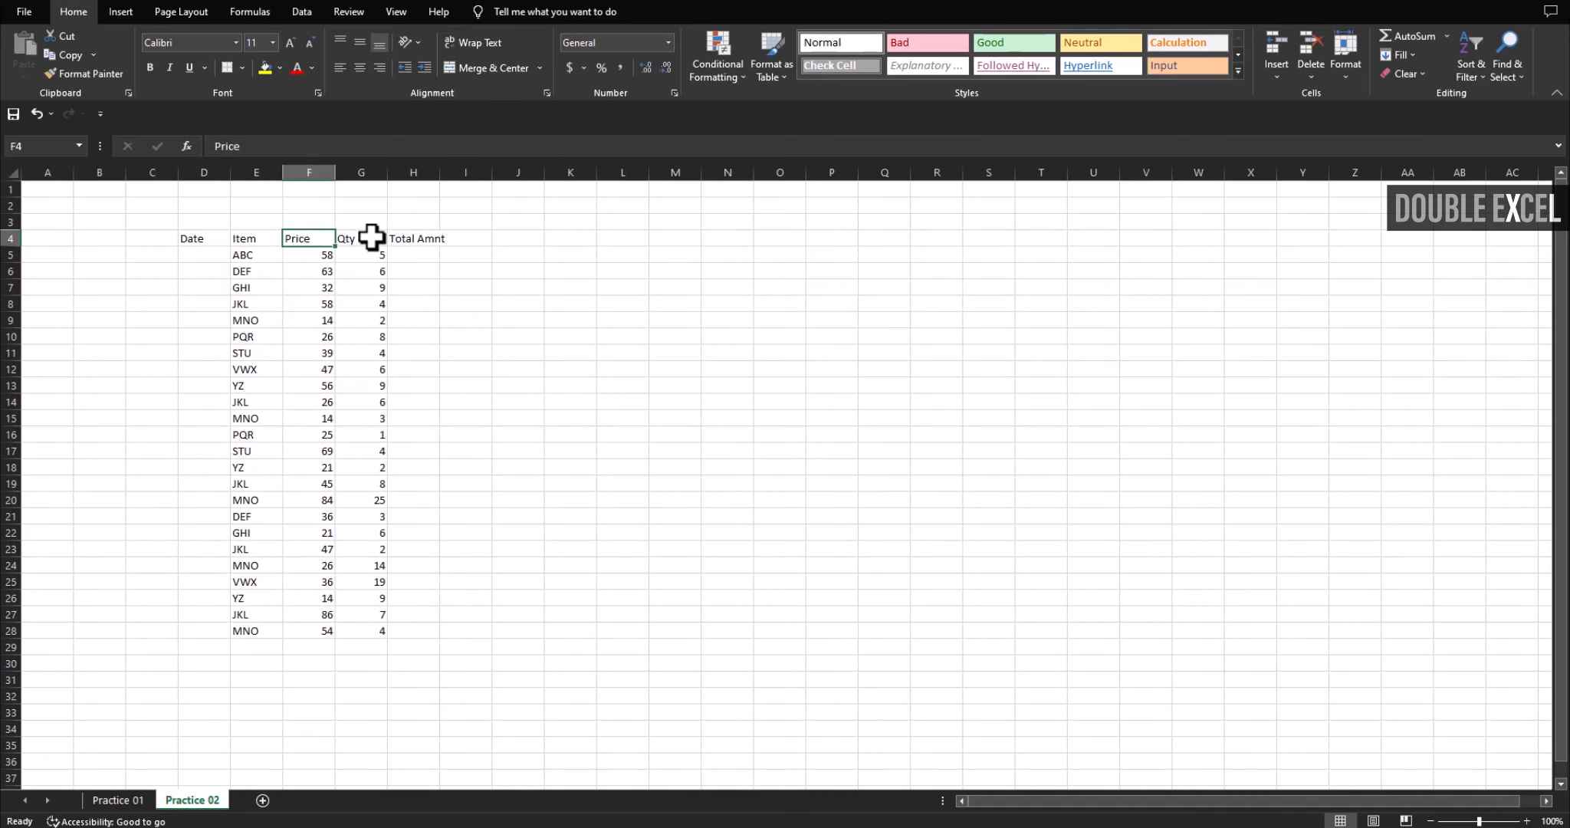
{"action": "left_click", "coordinate": [363, 238]}
{"action": "left_click", "coordinate": [311, 238]}
{"action": "left_click", "coordinate": [364, 239]}
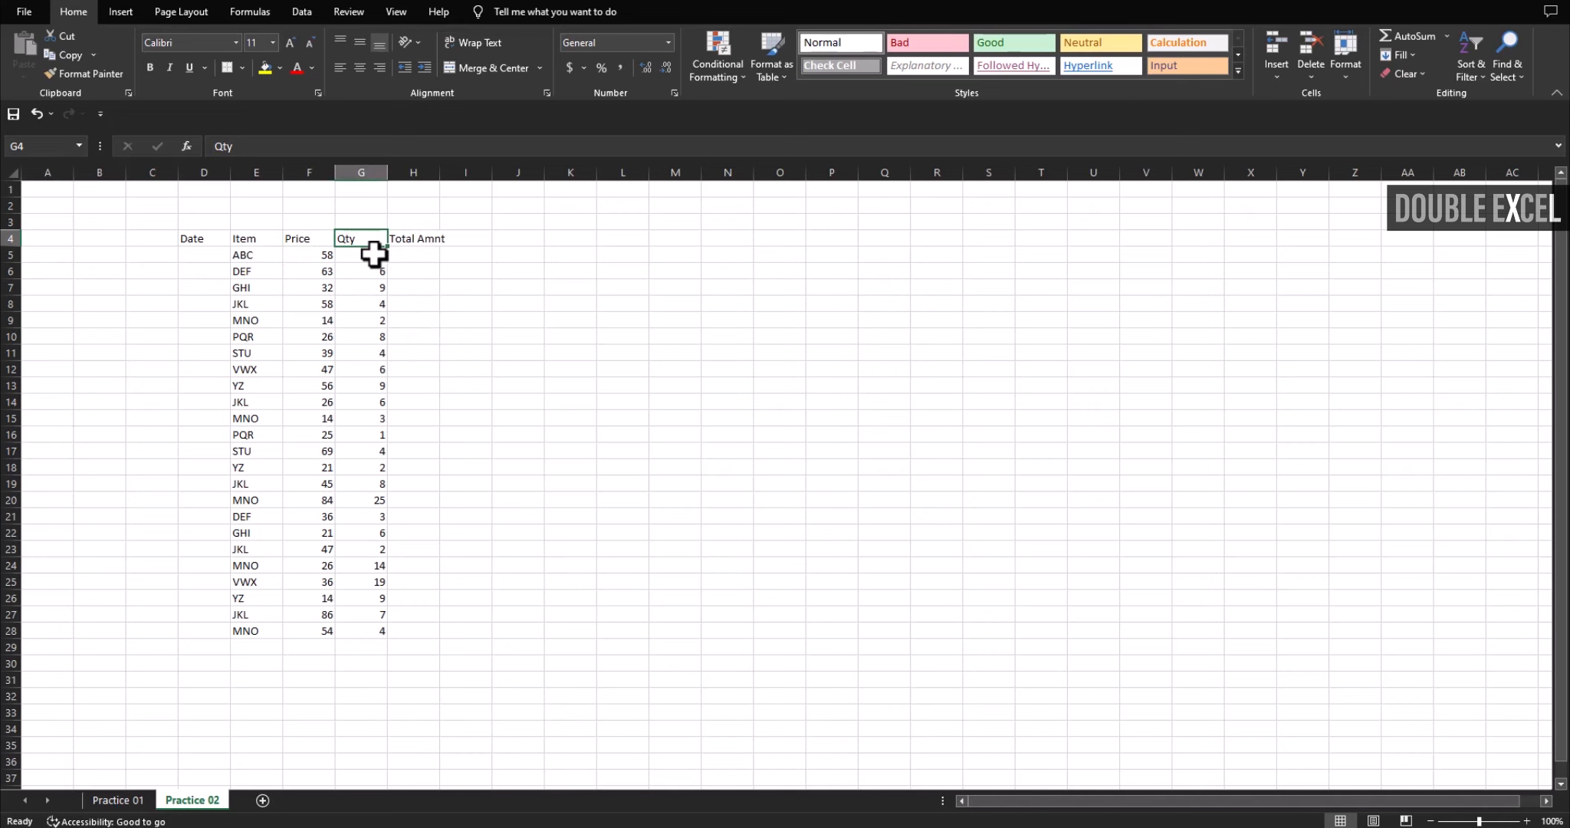
{"action": "left_click", "coordinate": [423, 244]}
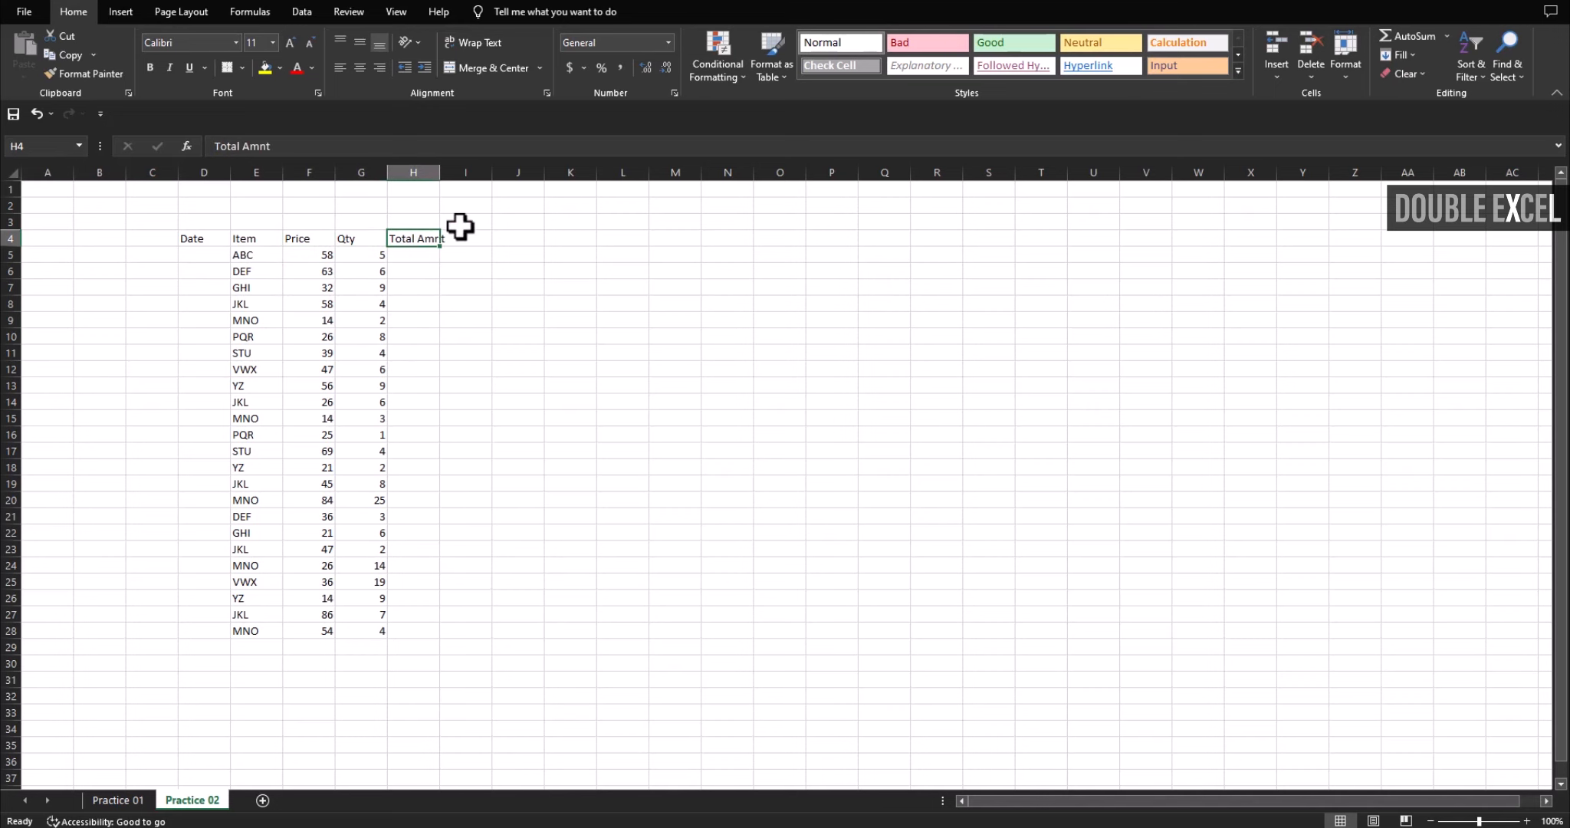
- Review the ABC item's price and total amount cells, the Date column header and the full header row D4:H4
{"action": "left_click", "coordinate": [290, 252]}
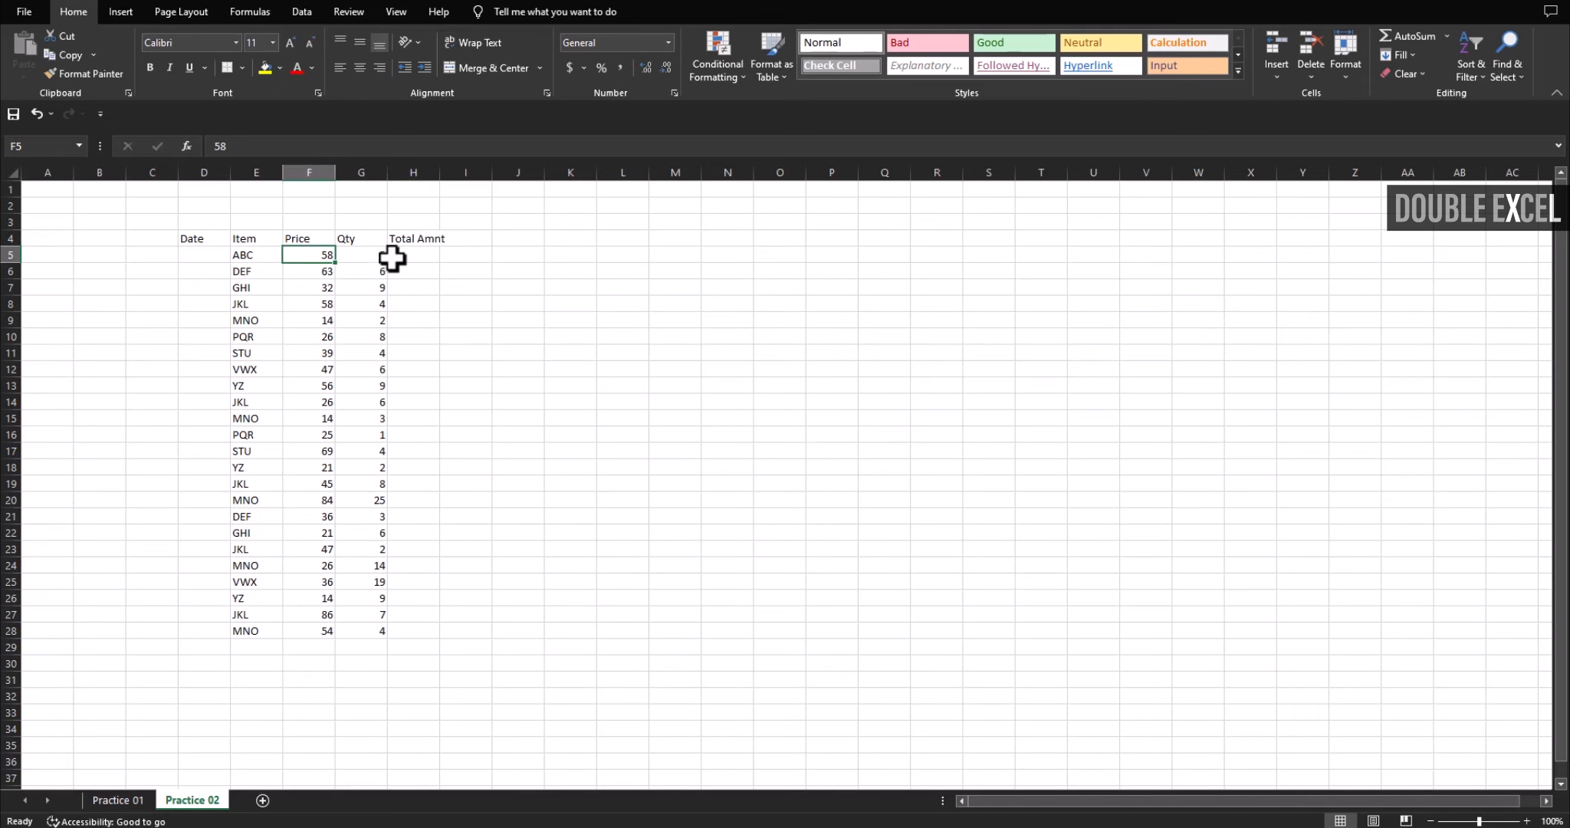
{"action": "left_click", "coordinate": [427, 255]}
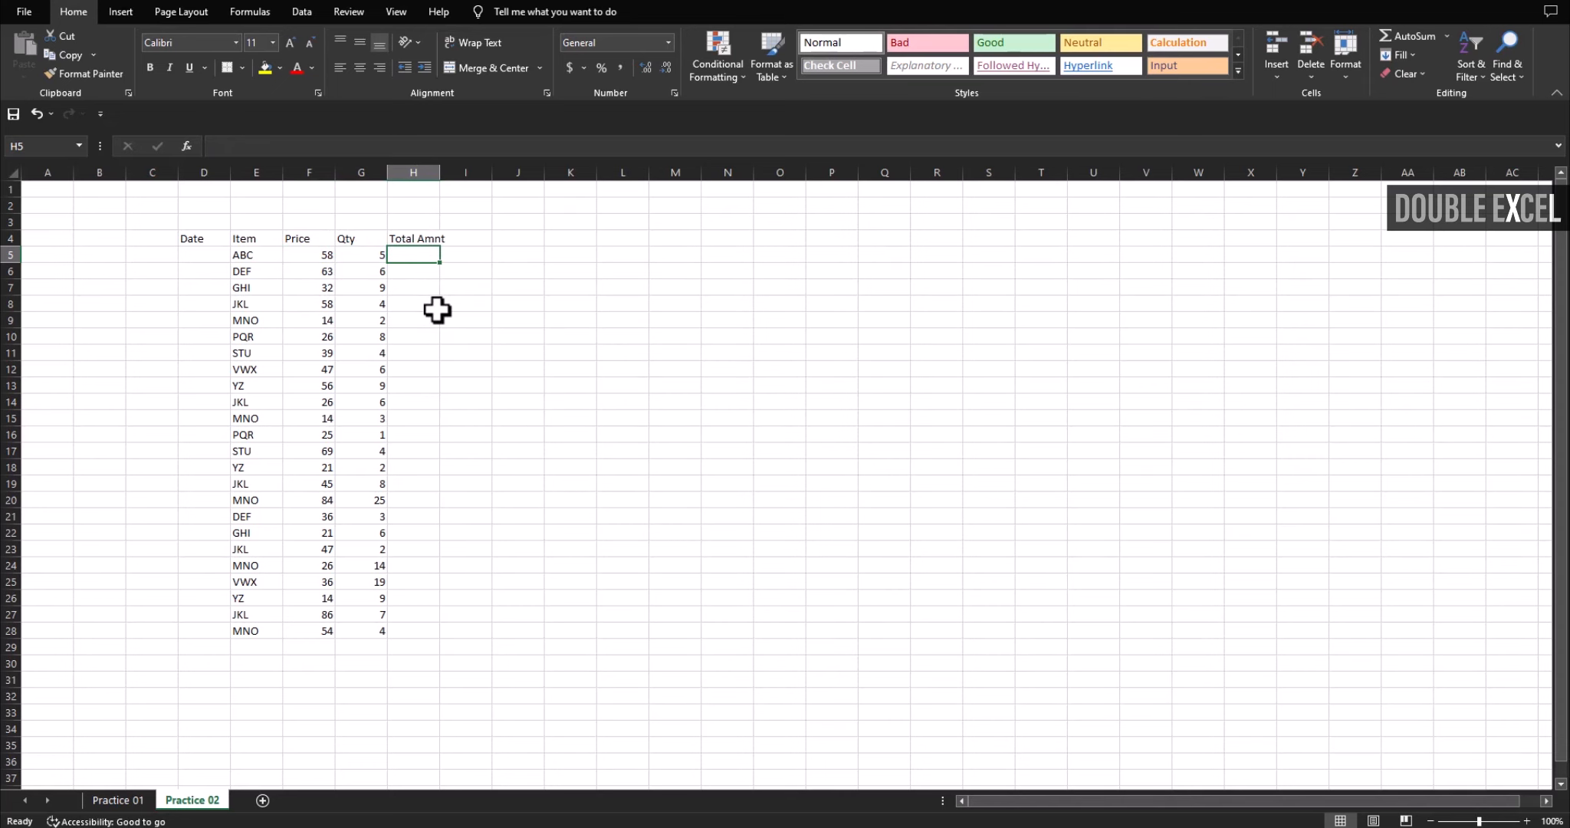
{"action": "left_click", "coordinate": [187, 241]}
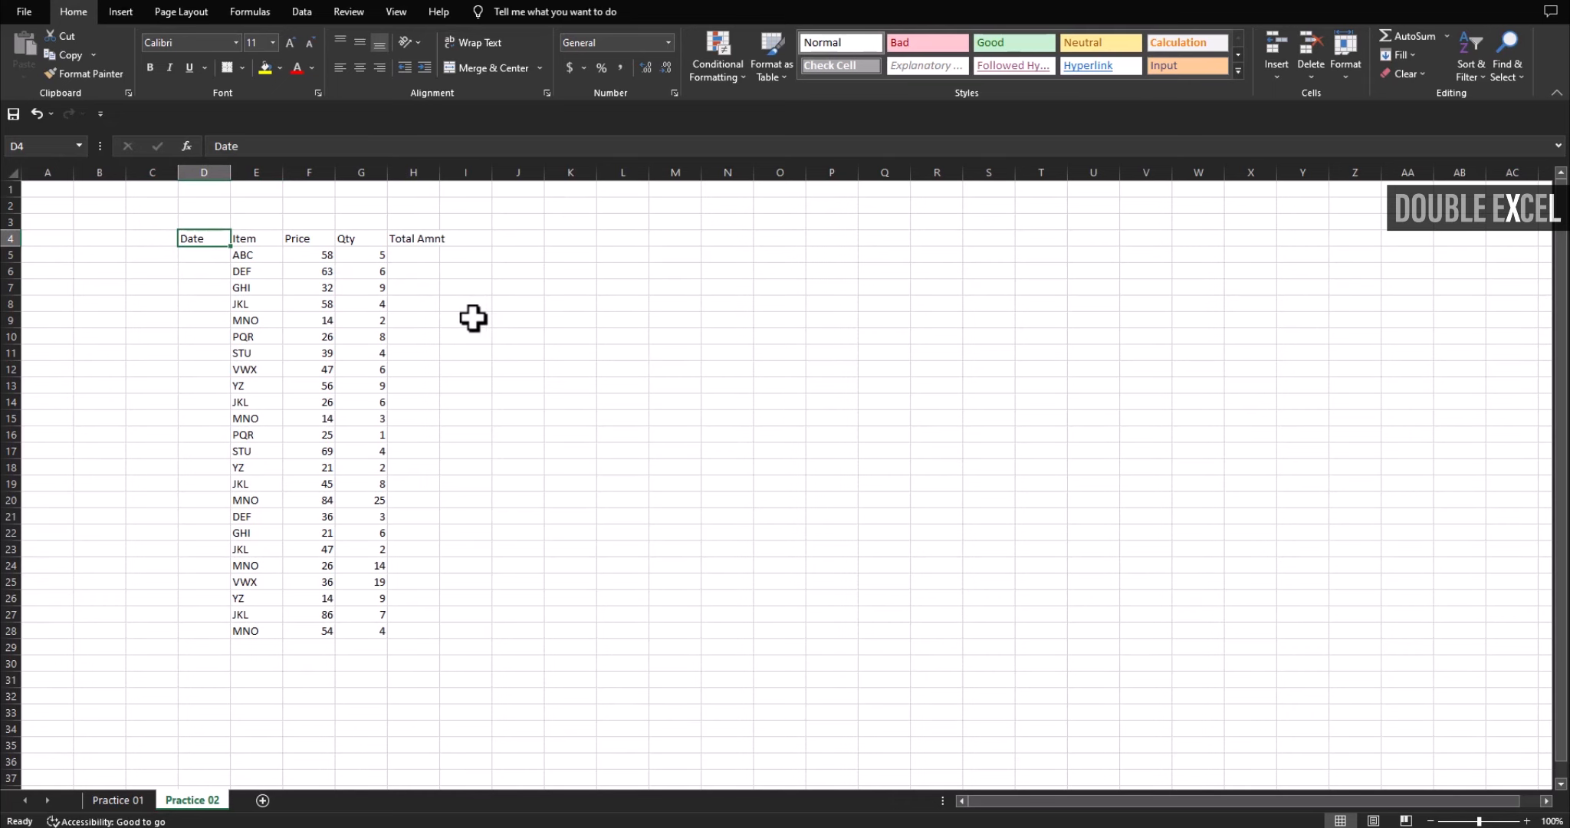
{"action": "left_click", "coordinate": [630, 351]}
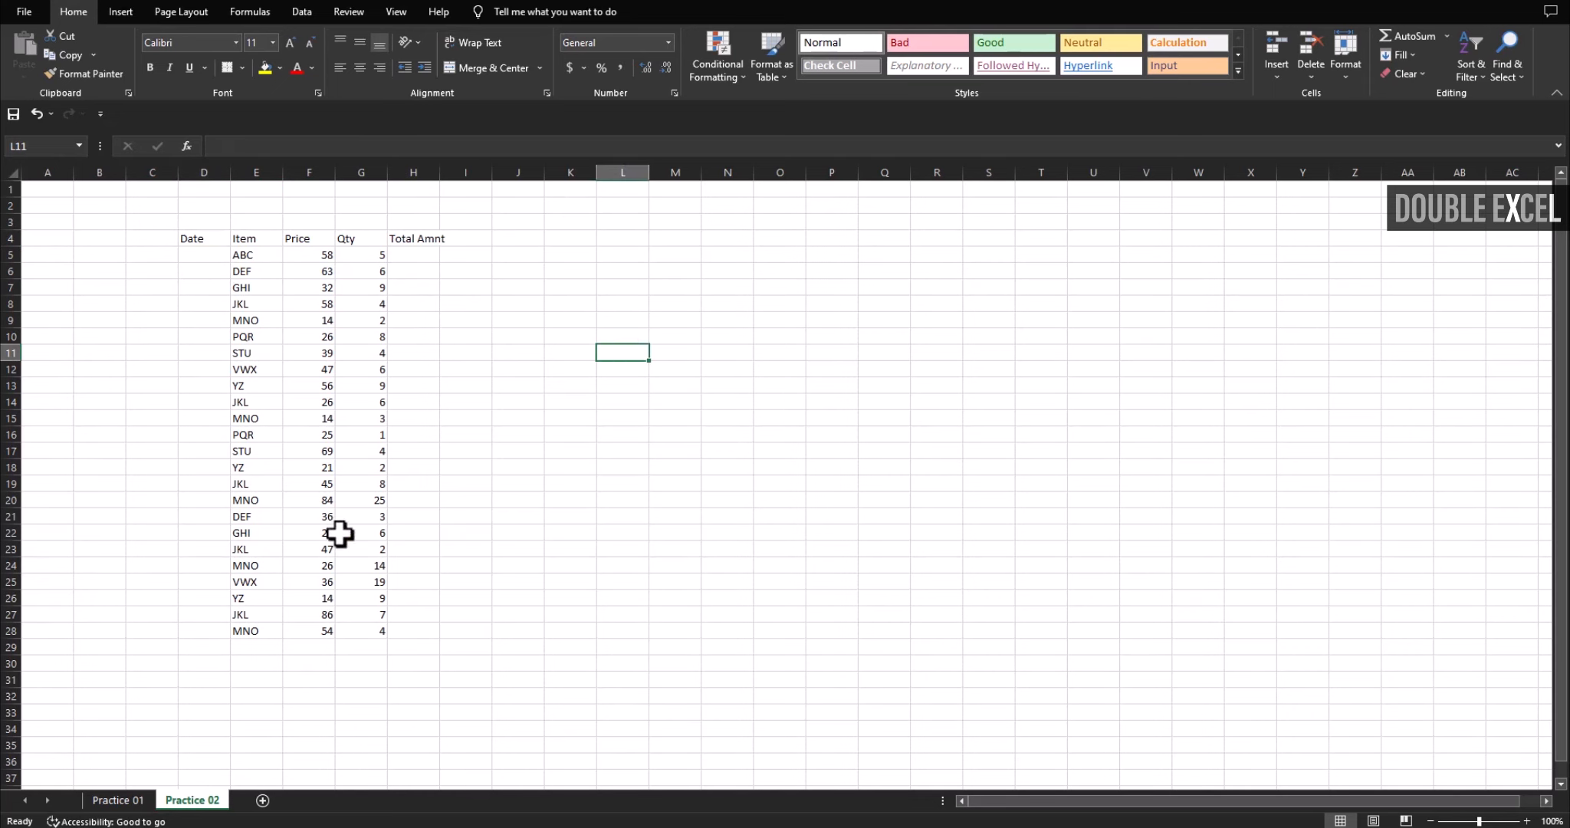
{"action": "left_click_drag", "start_coordinate": [195, 239], "coordinate": [410, 237]}
{"action": "left_click", "coordinate": [475, 363]}
{"action": "left_click", "coordinate": [210, 238]}
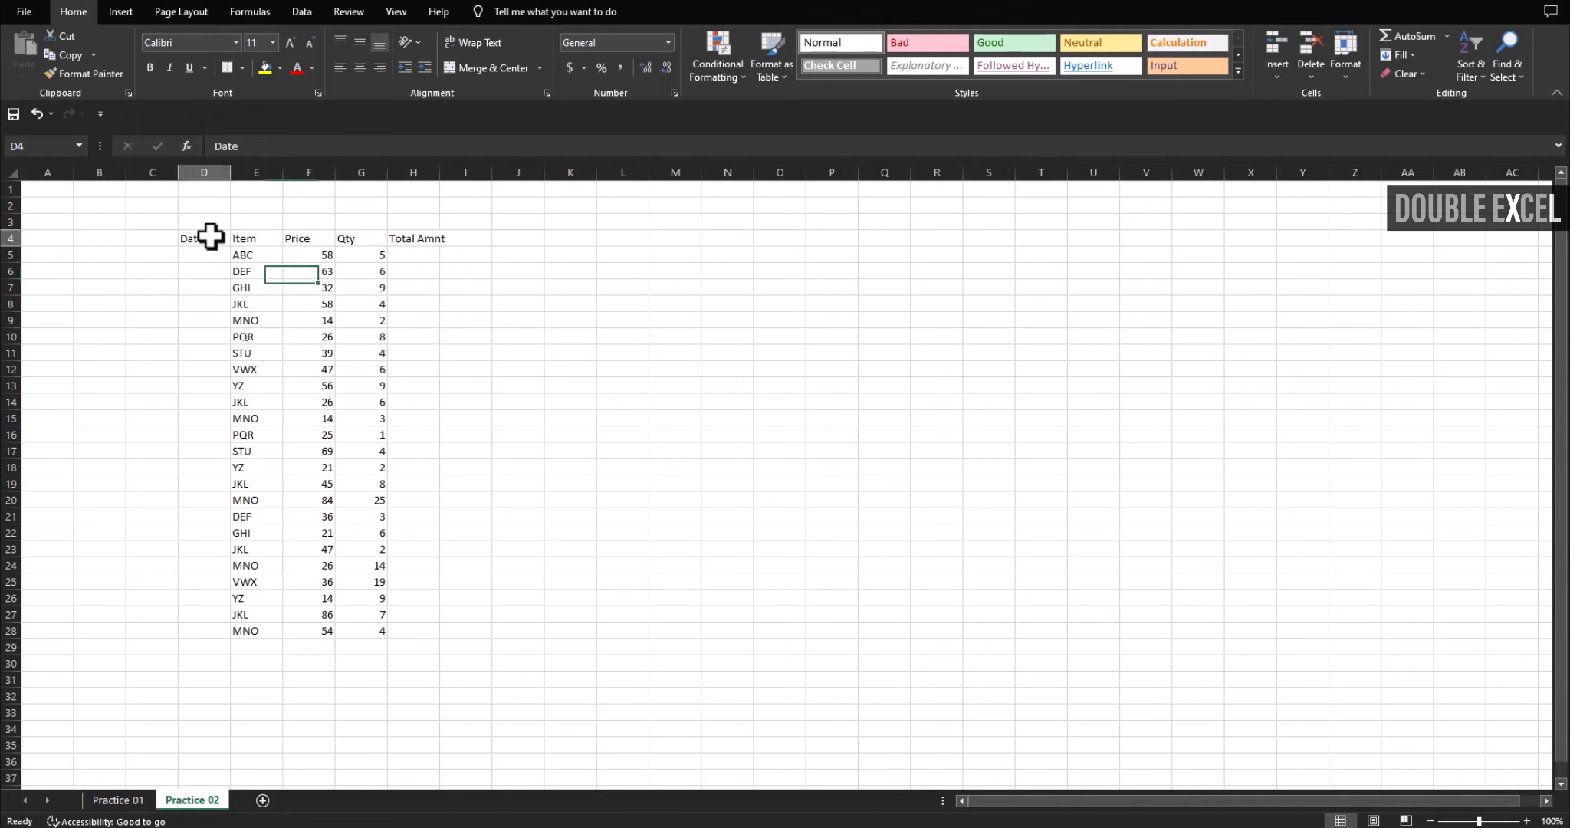
- Make the header row D4:H4 bold
{"action": "left_click_drag", "start_coordinate": [210, 239], "coordinate": [414, 238]}
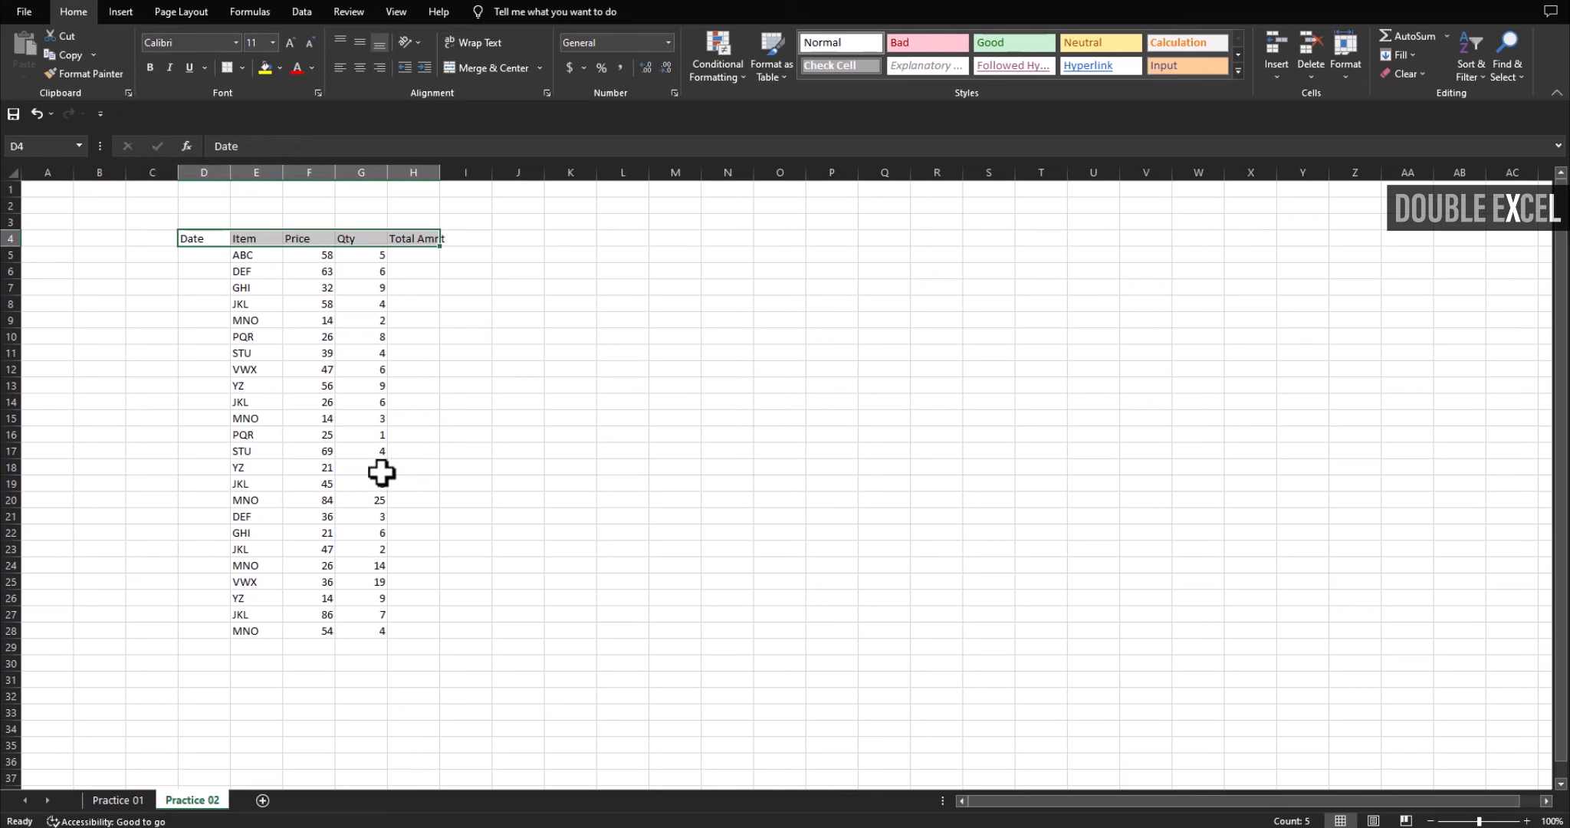
{"action": "key", "text": "ctrl+b"}
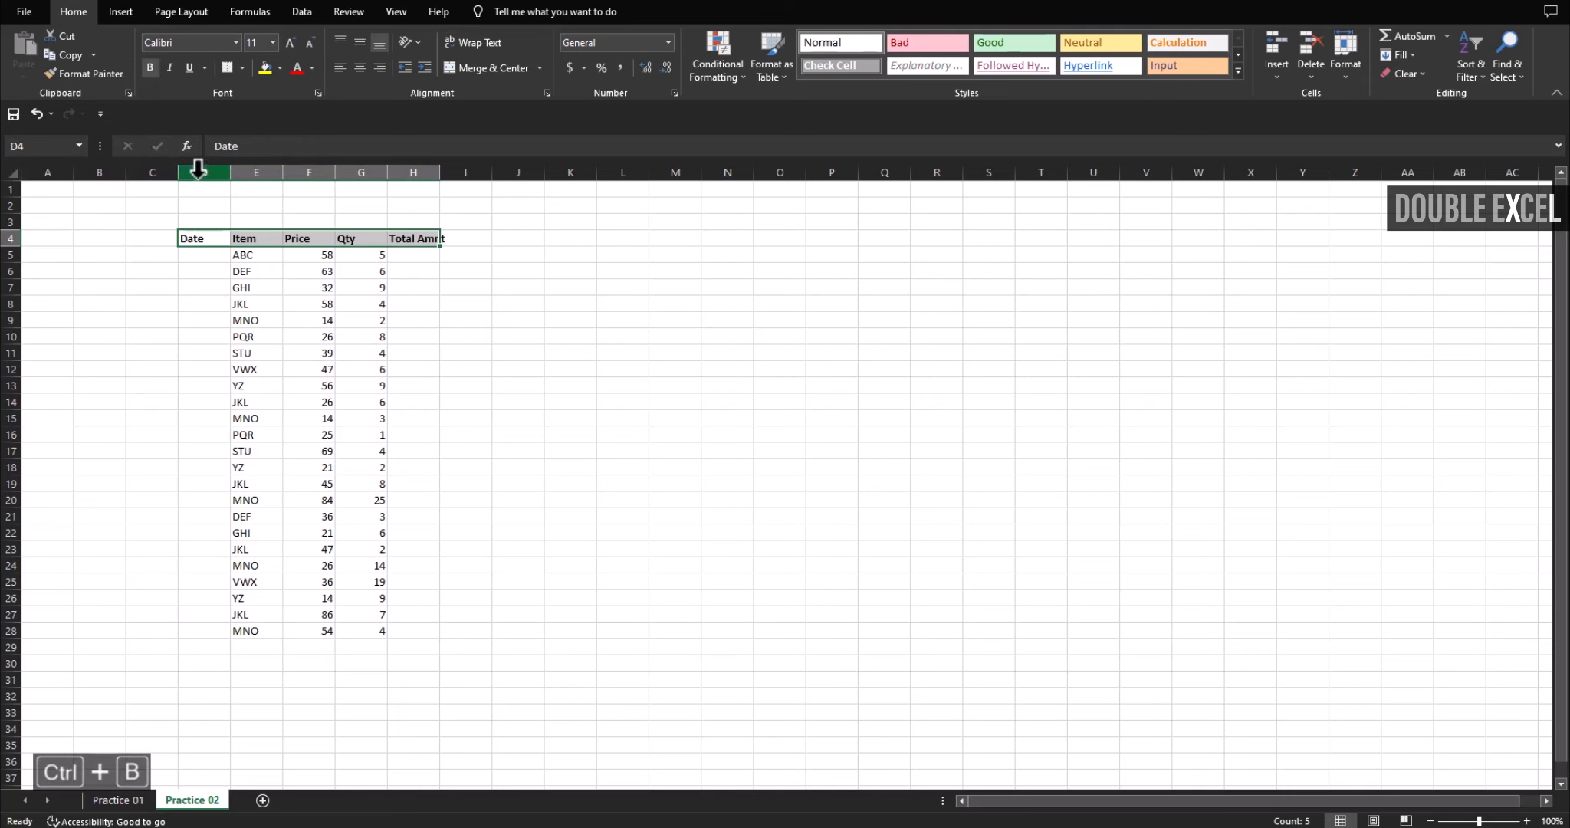
{"action": "left_click", "coordinate": [153, 68]}
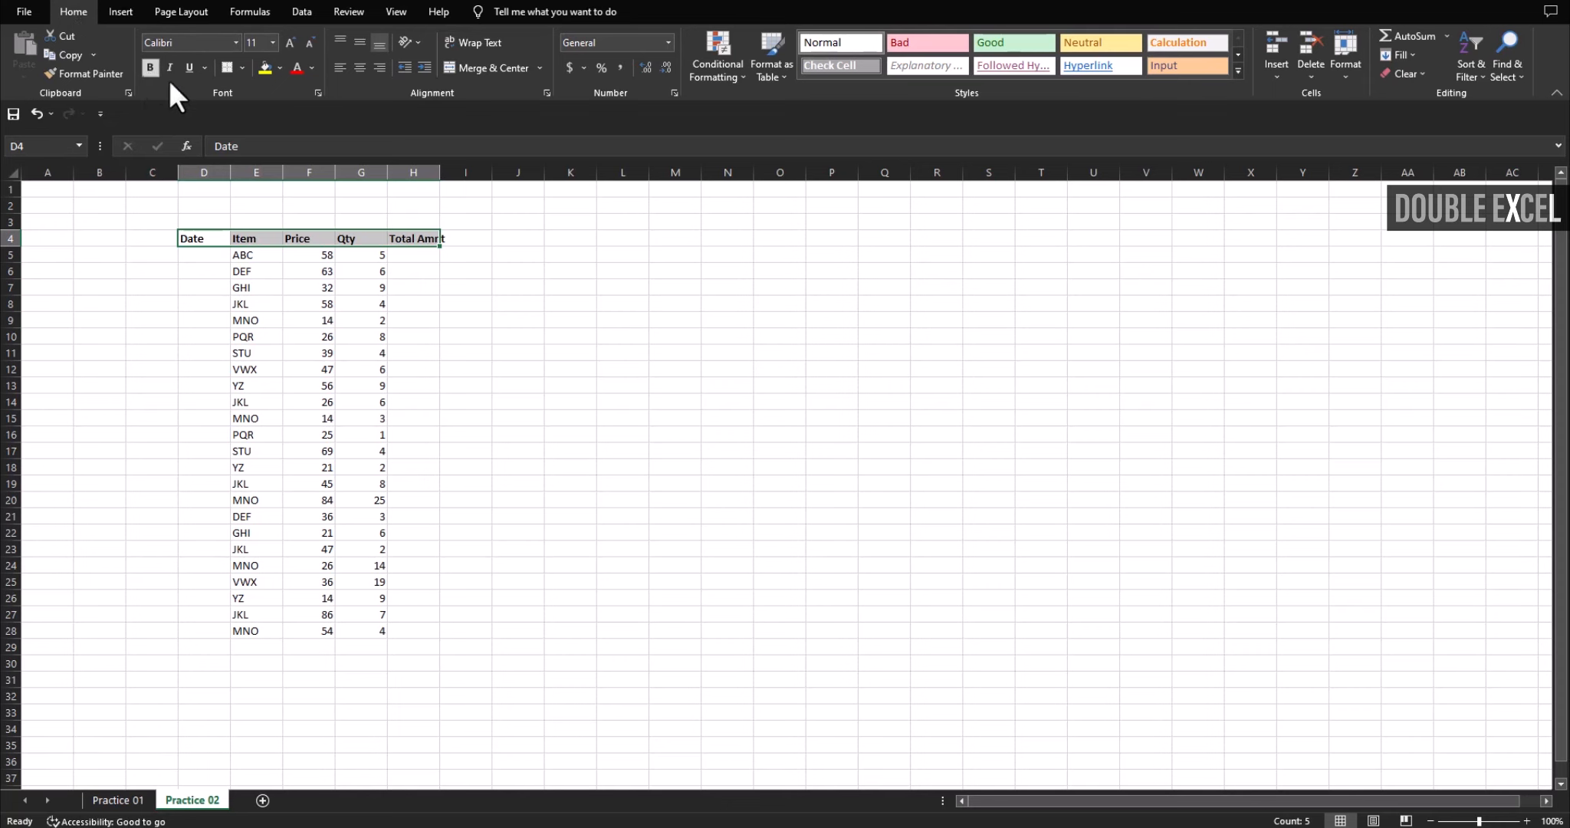
{"action": "left_click", "coordinate": [577, 319]}
- Give the header row D4:H4 a black fill and a white font colour
{"action": "left_click_drag", "start_coordinate": [210, 238], "coordinate": [404, 235]}
{"action": "left_click", "coordinate": [280, 70]}
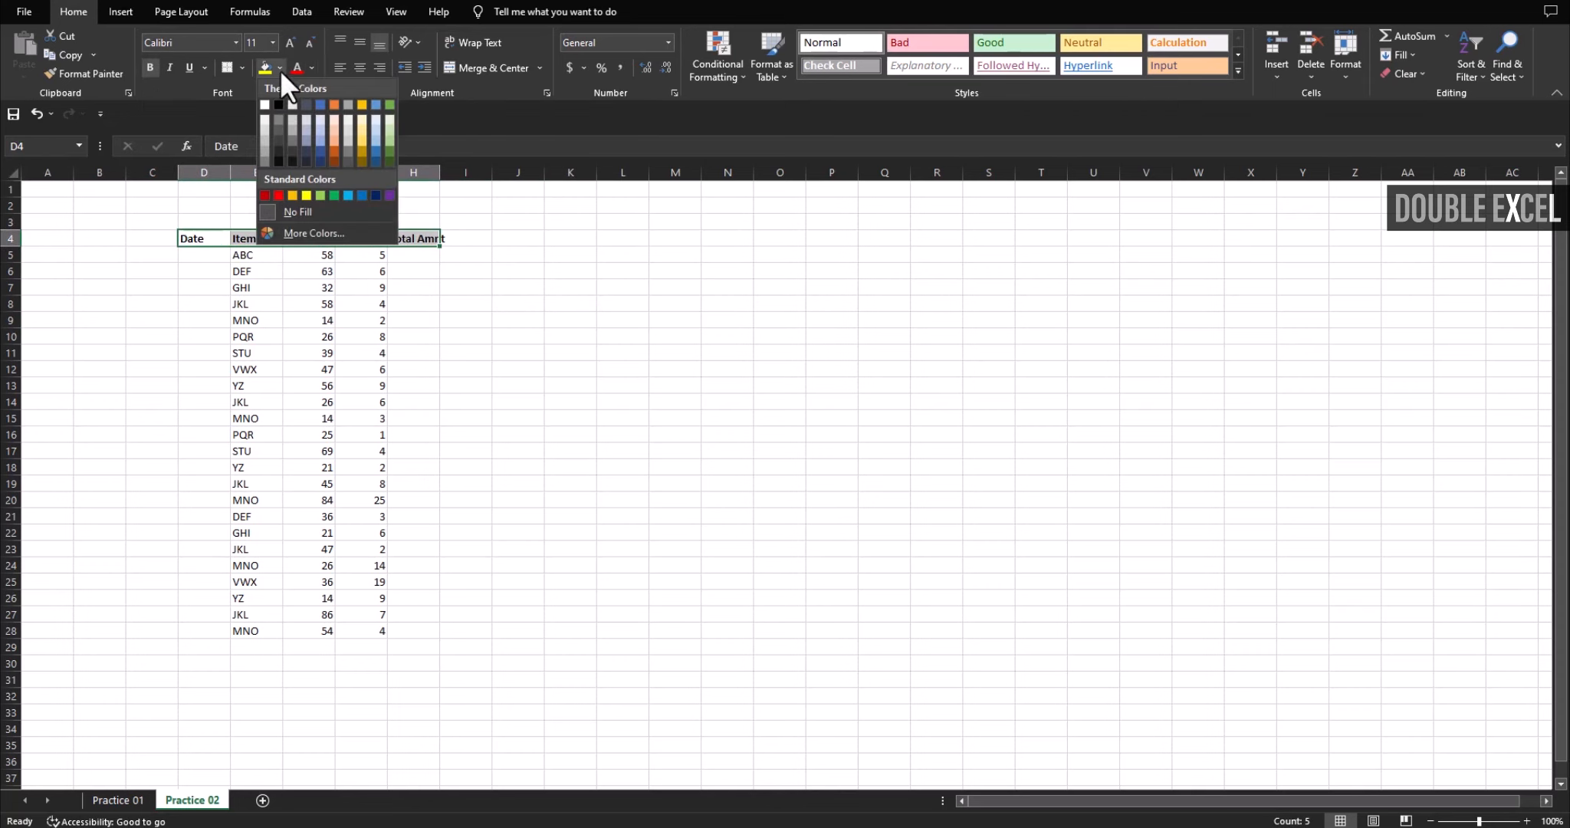
{"action": "left_click", "coordinate": [276, 161]}
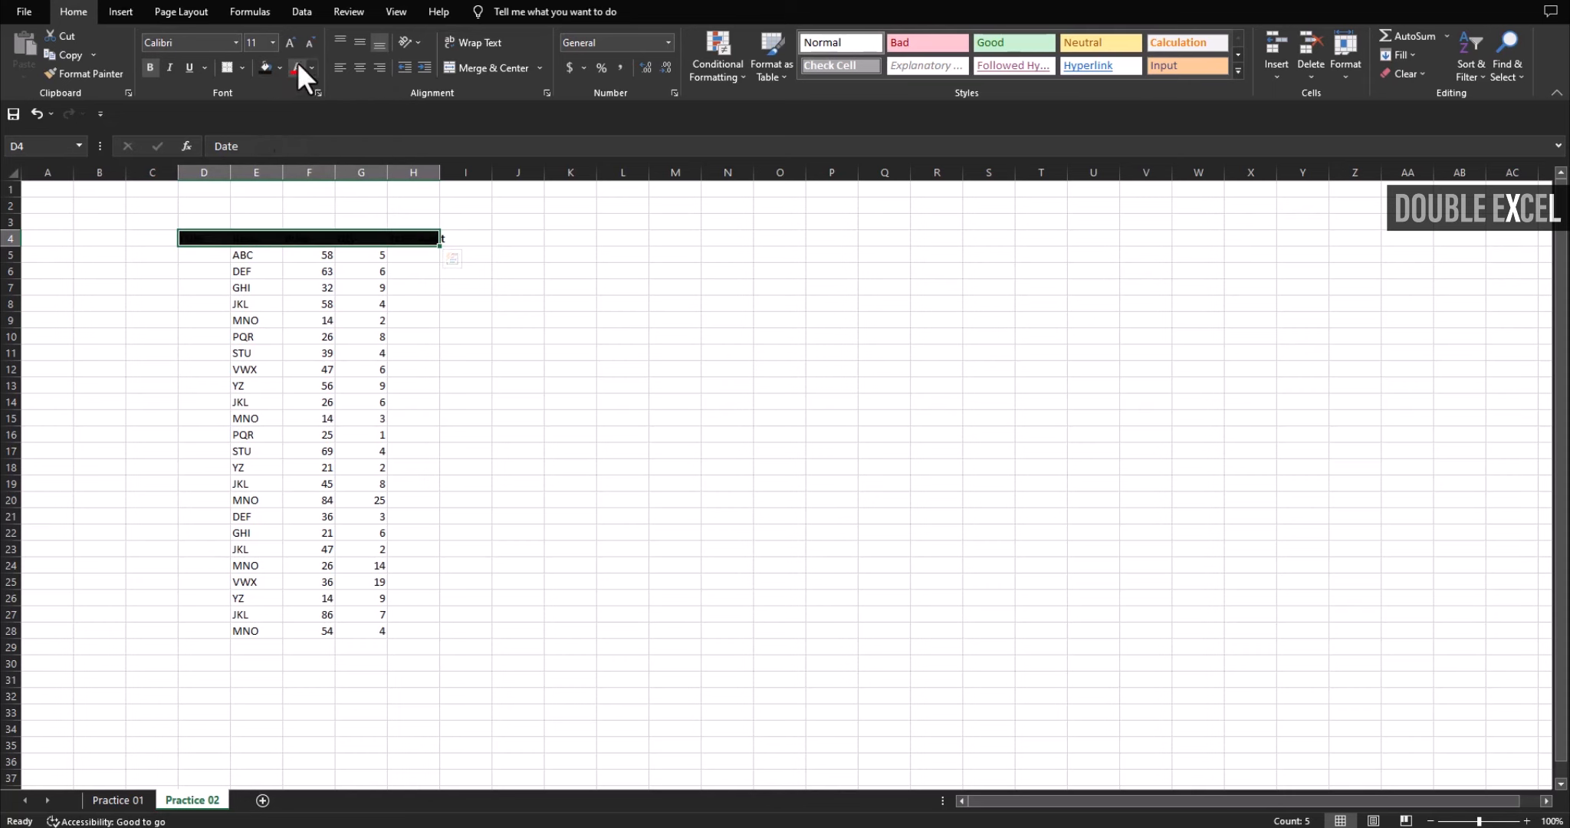
{"action": "left_click", "coordinate": [313, 67]}
{"action": "left_click", "coordinate": [294, 121]}
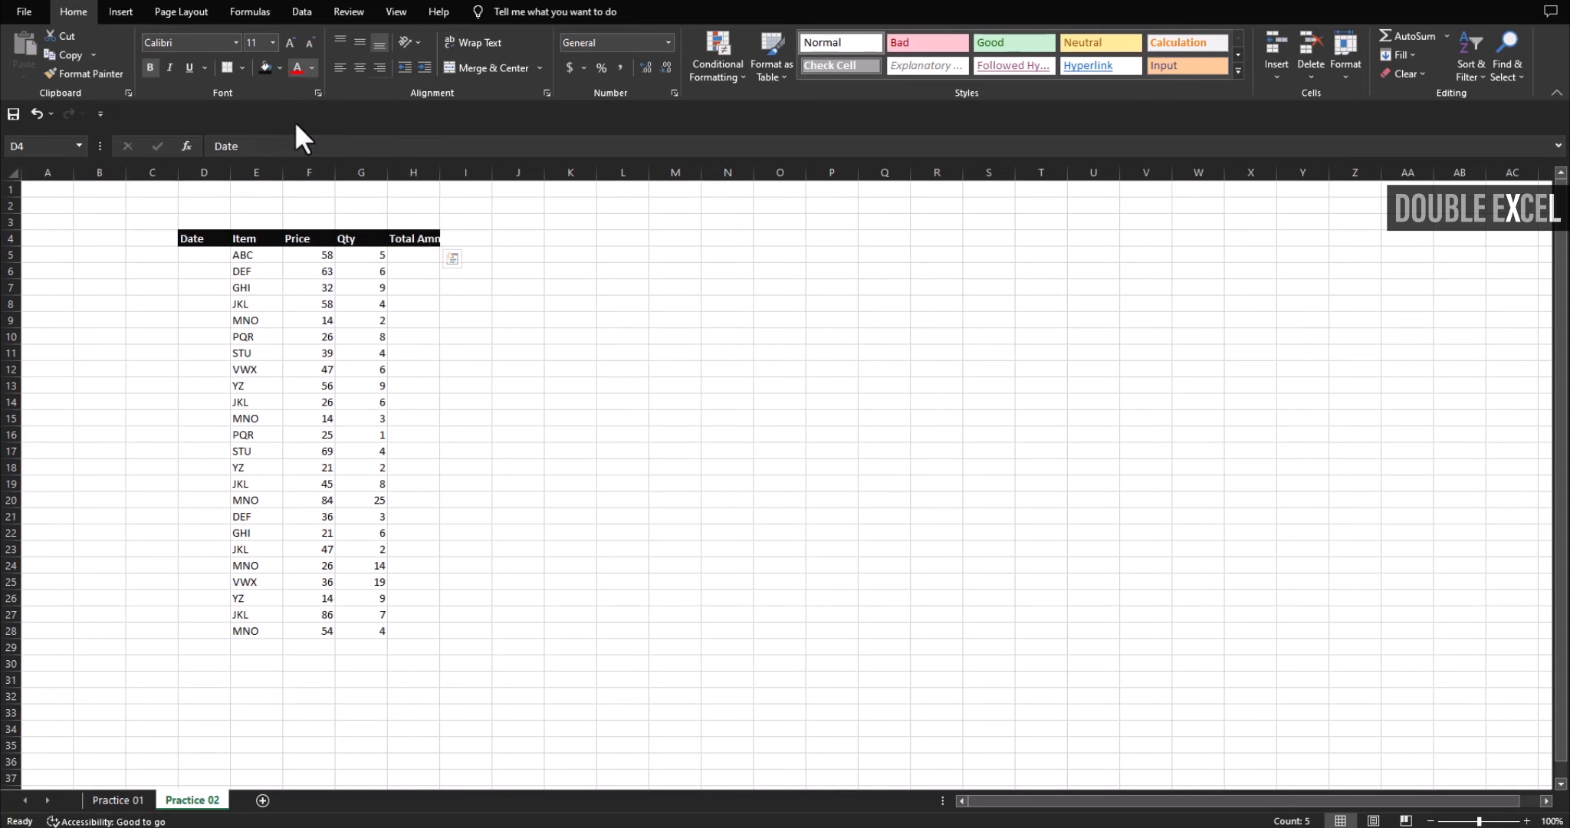
{"action": "left_click_drag", "start_coordinate": [452, 320], "coordinate": [529, 320]}
{"action": "left_click", "coordinate": [551, 368]}
- Try an orange font colour on the empty Date cells D5:D28 and undo it
{"action": "left_click_drag", "start_coordinate": [198, 257], "coordinate": [193, 633]}
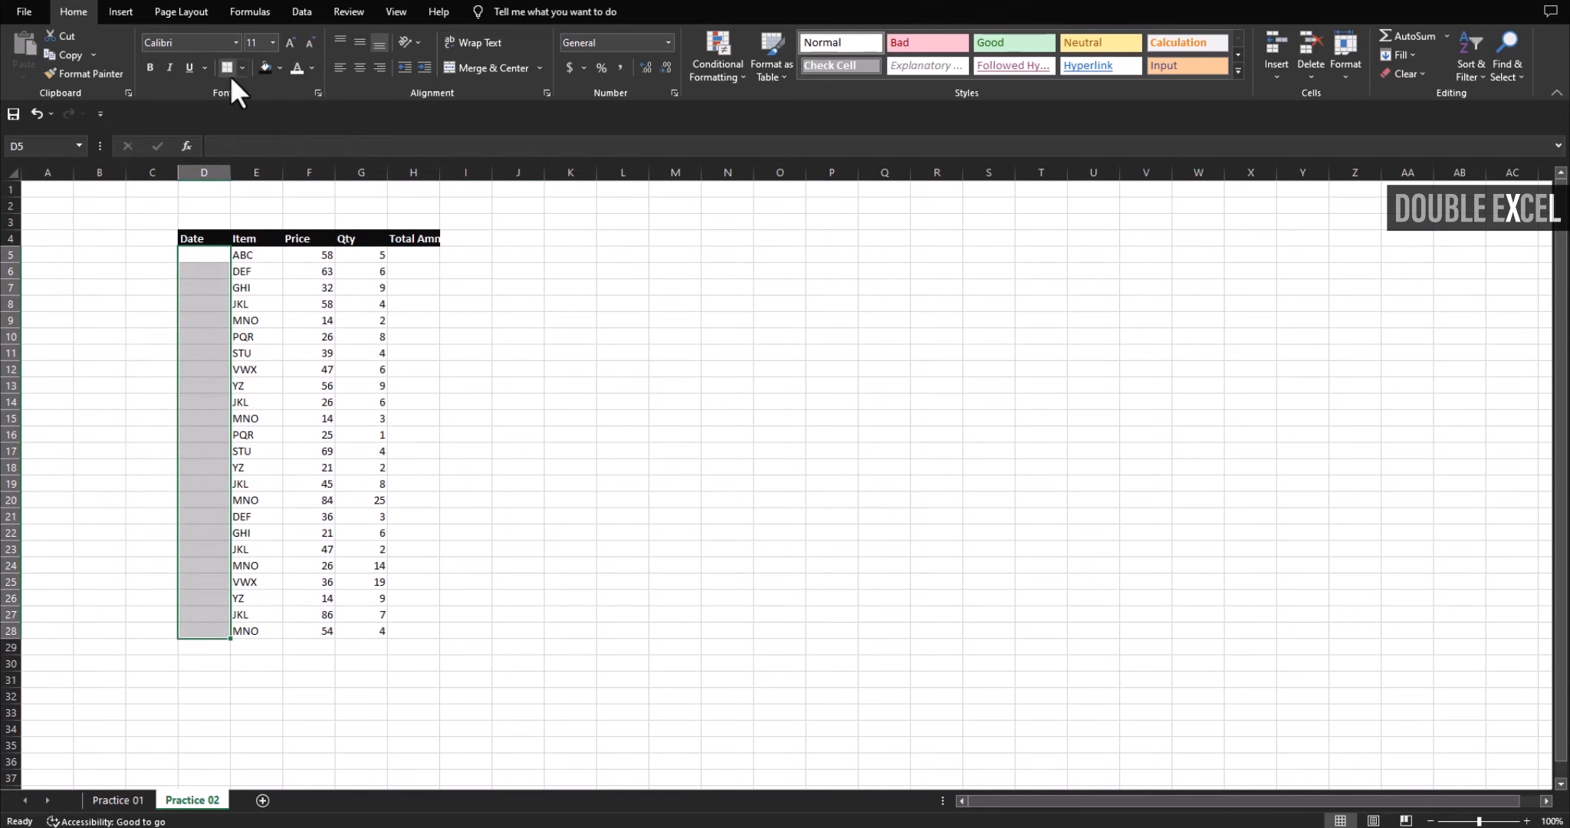
{"action": "left_click", "coordinate": [311, 67]}
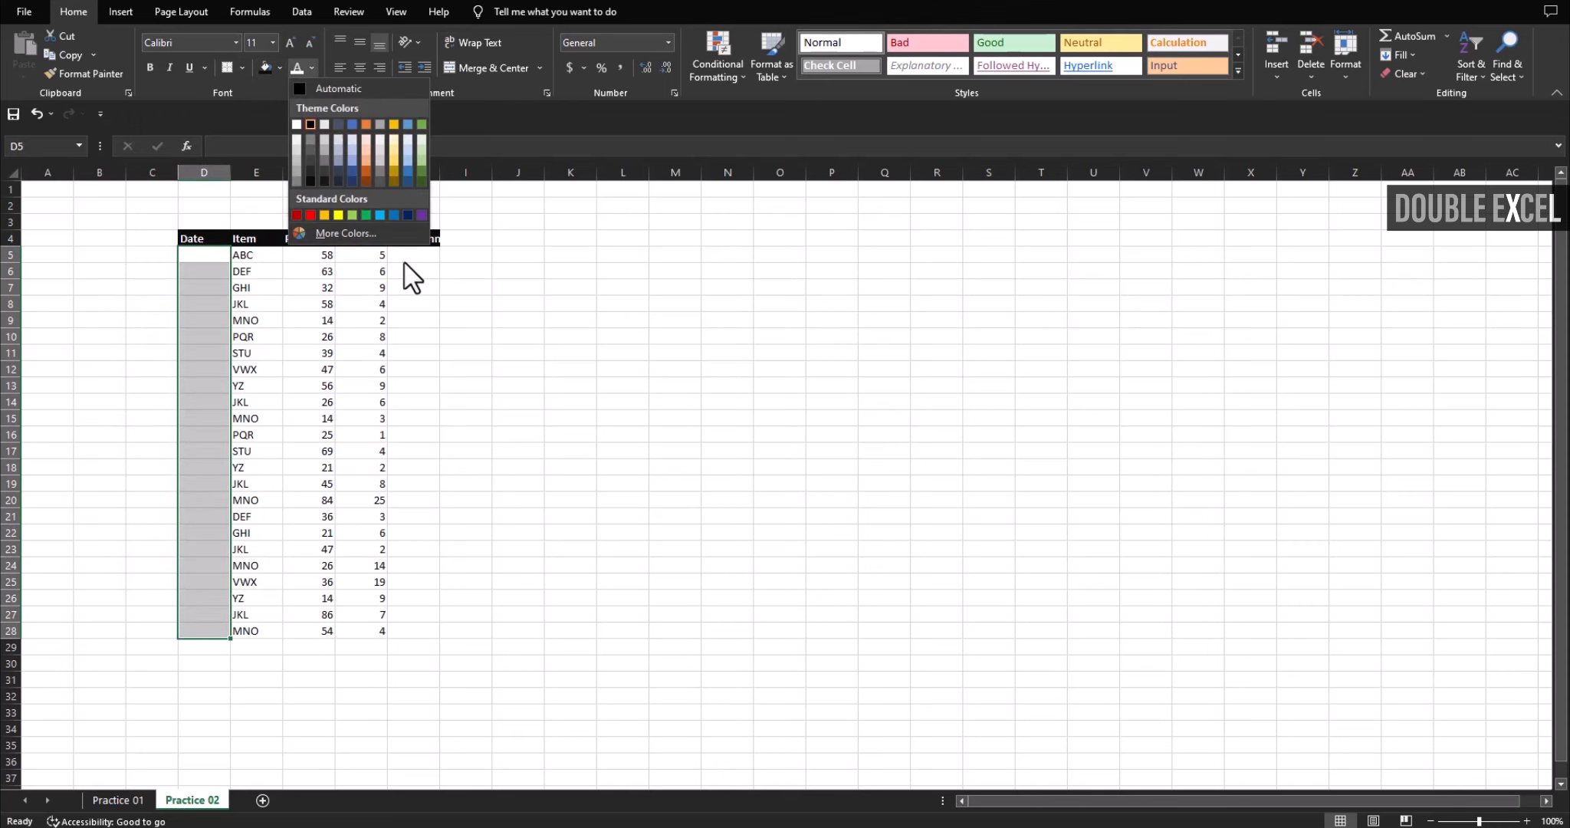
{"action": "left_click", "coordinate": [366, 152]}
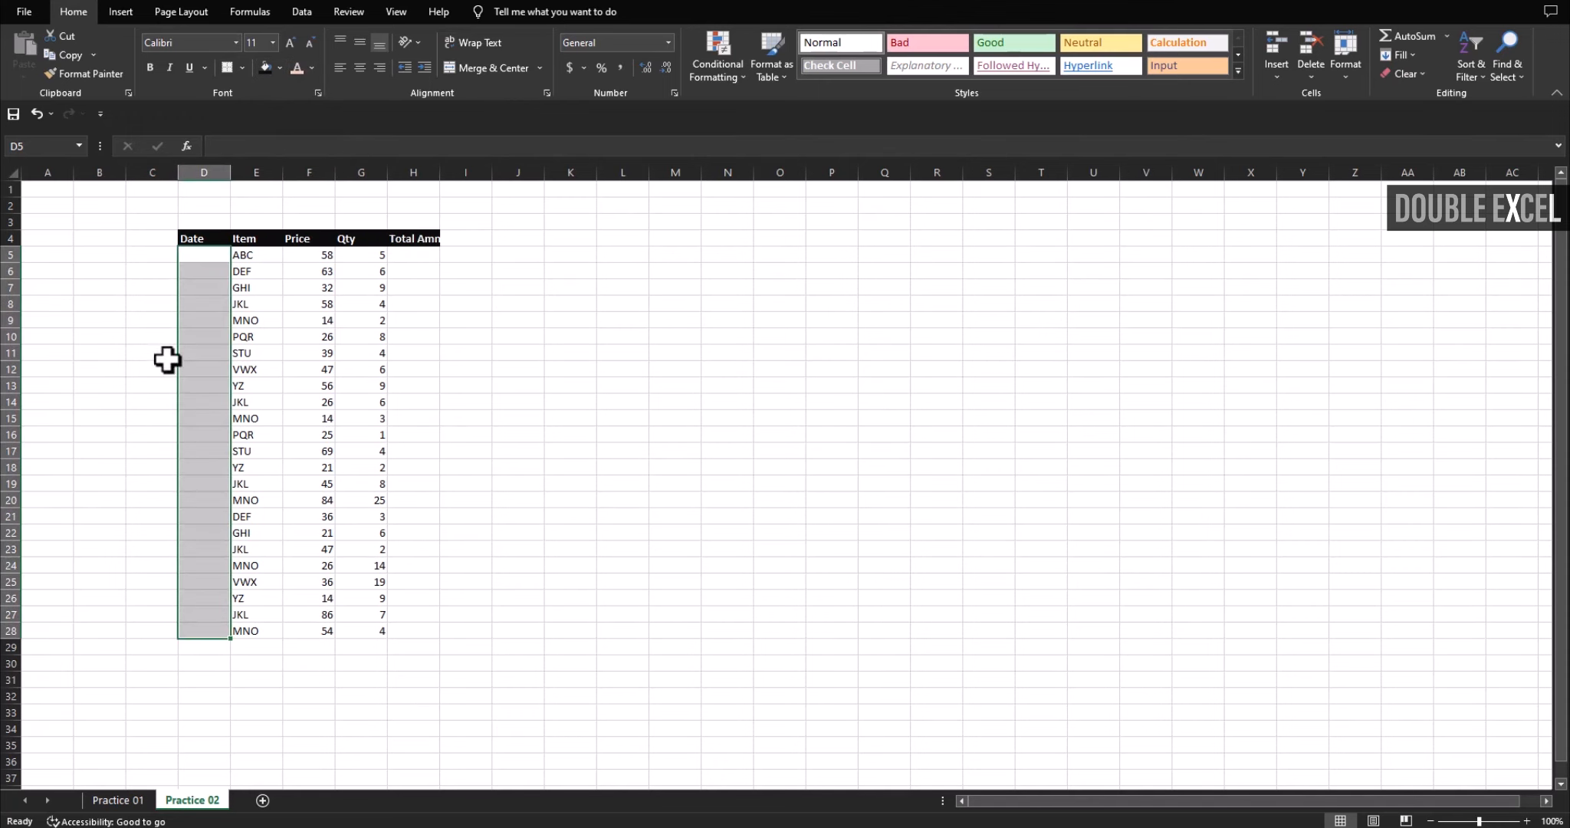
{"action": "key", "text": "ctrl+z"}
- Set the Date cells D5:D28 to the automatic font colour and a light orange fill
{"action": "left_click", "coordinate": [311, 69]}
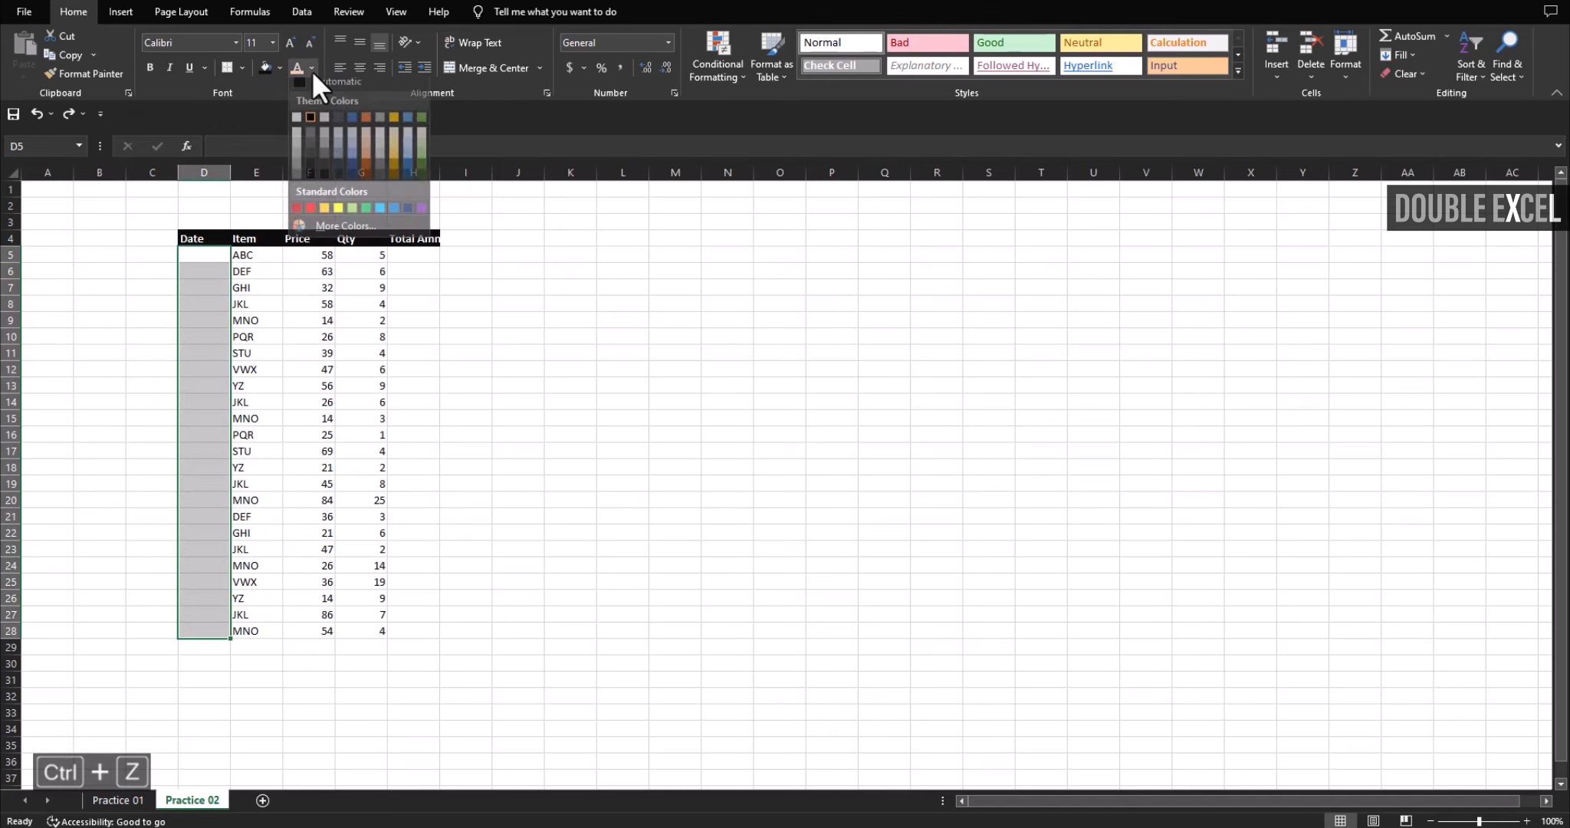
{"action": "left_click", "coordinate": [341, 92]}
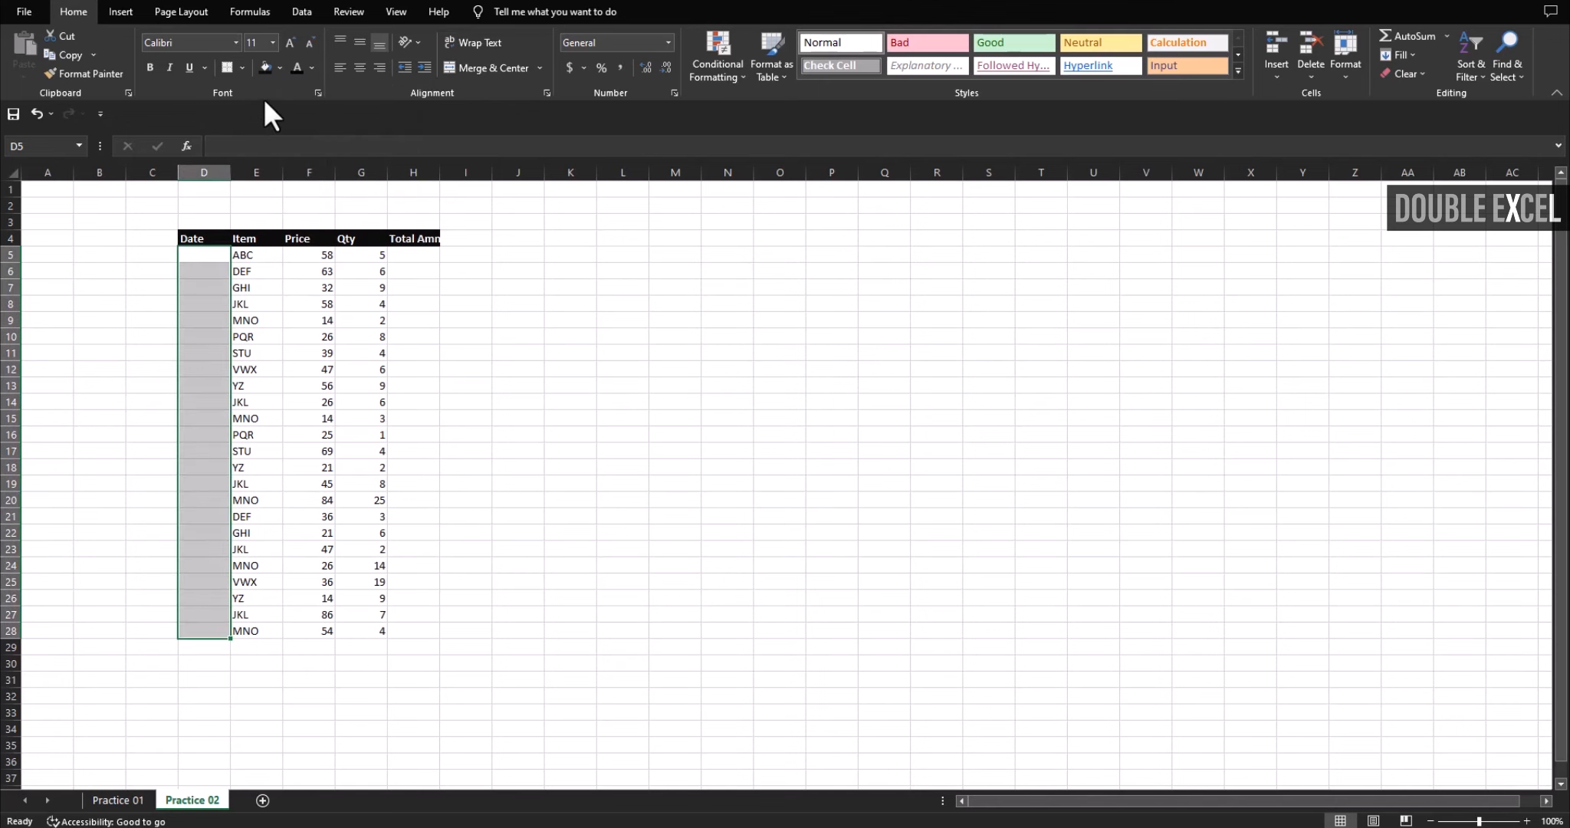
{"action": "left_click", "coordinate": [279, 69]}
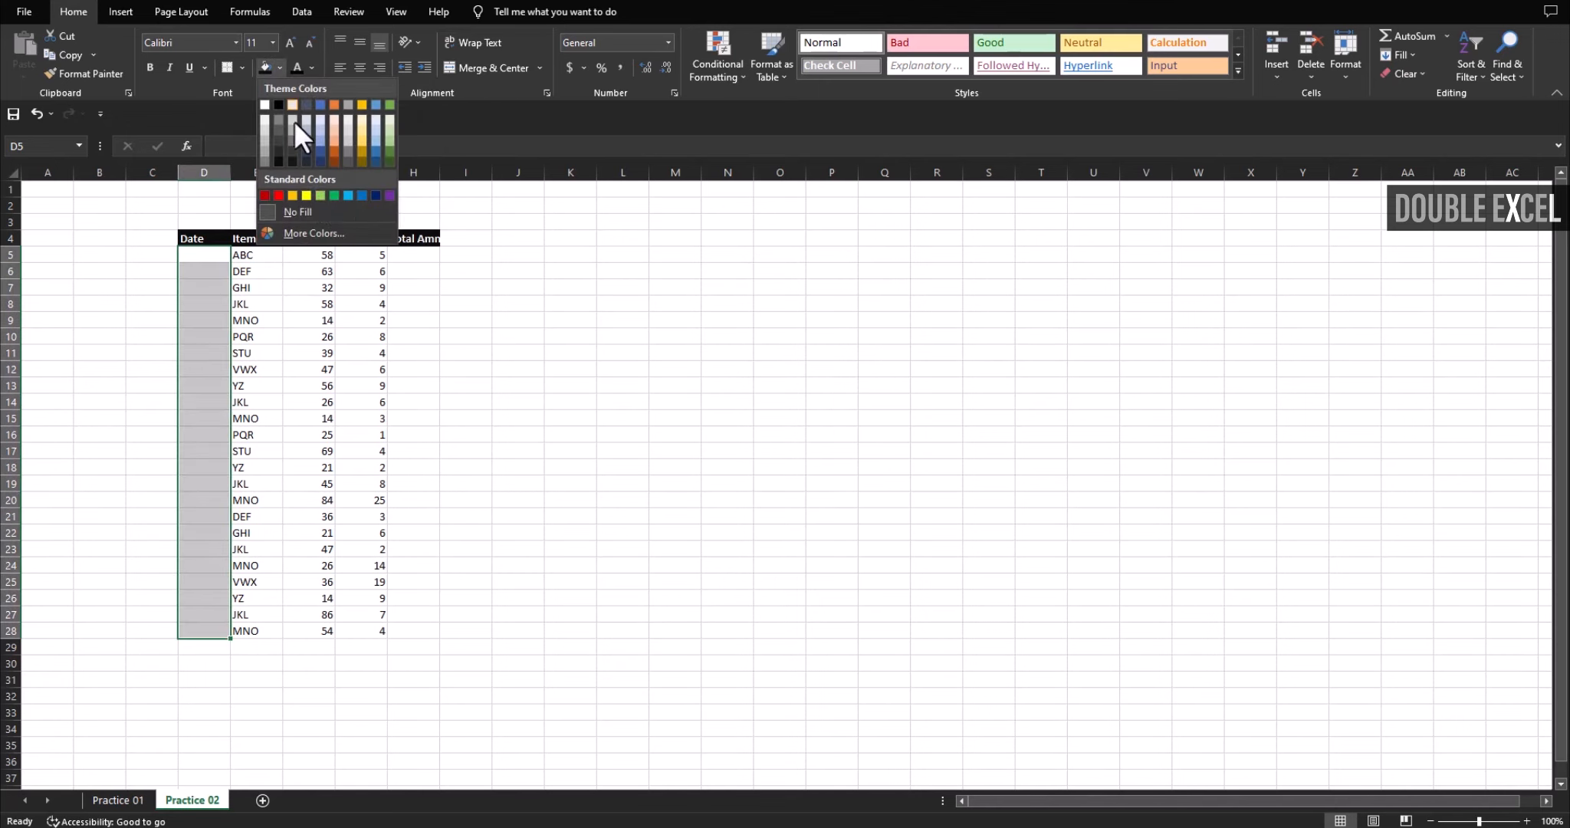
{"action": "left_click", "coordinate": [336, 121]}
- Make the item names in E5:E28 bold
{"action": "left_click_drag", "start_coordinate": [255, 255], "coordinate": [256, 633]}
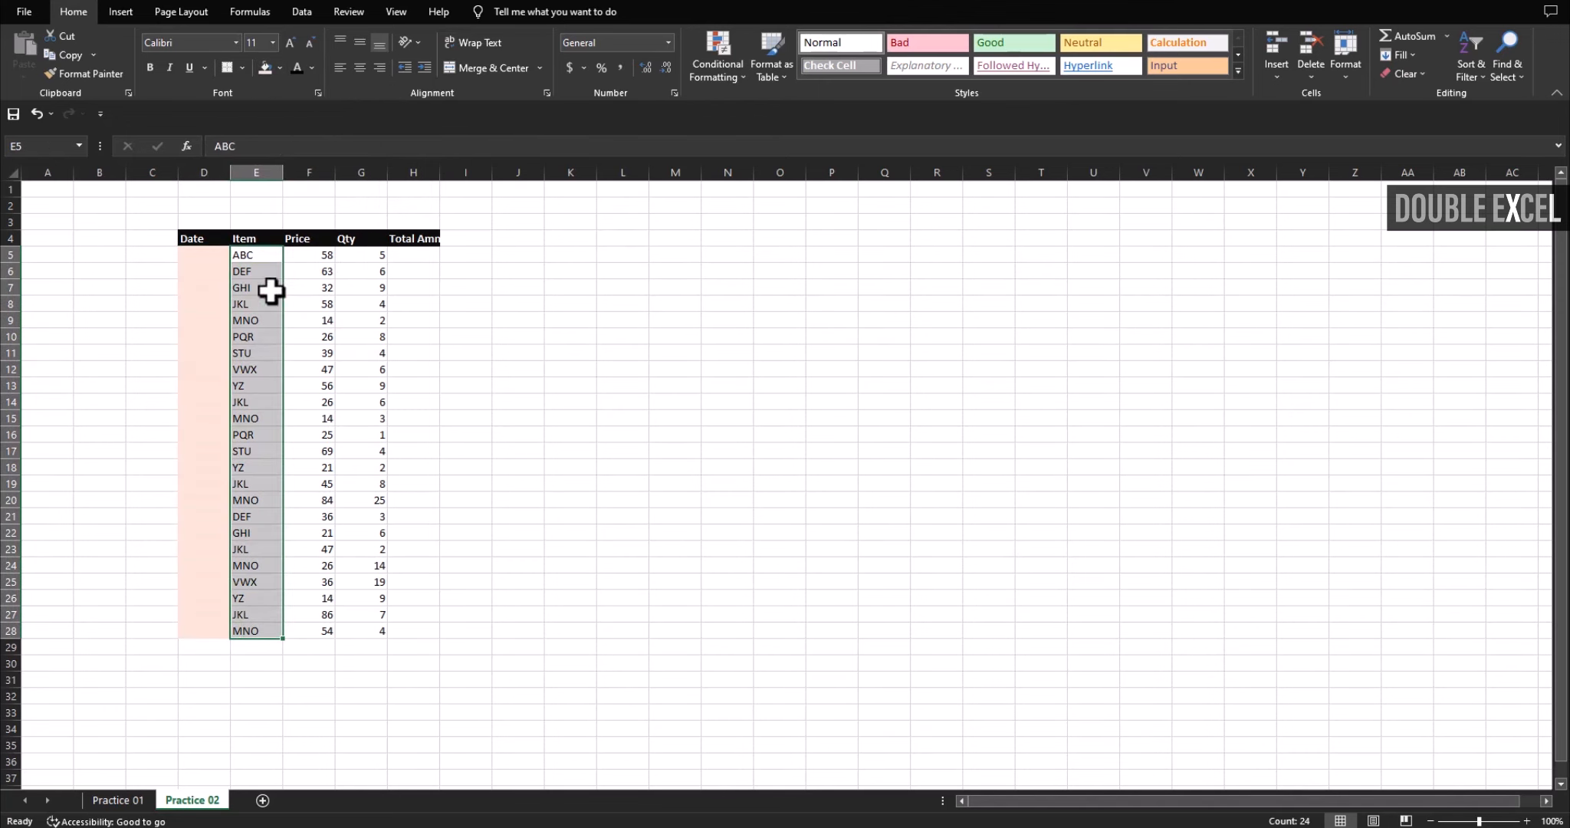
{"action": "left_click", "coordinate": [150, 67]}
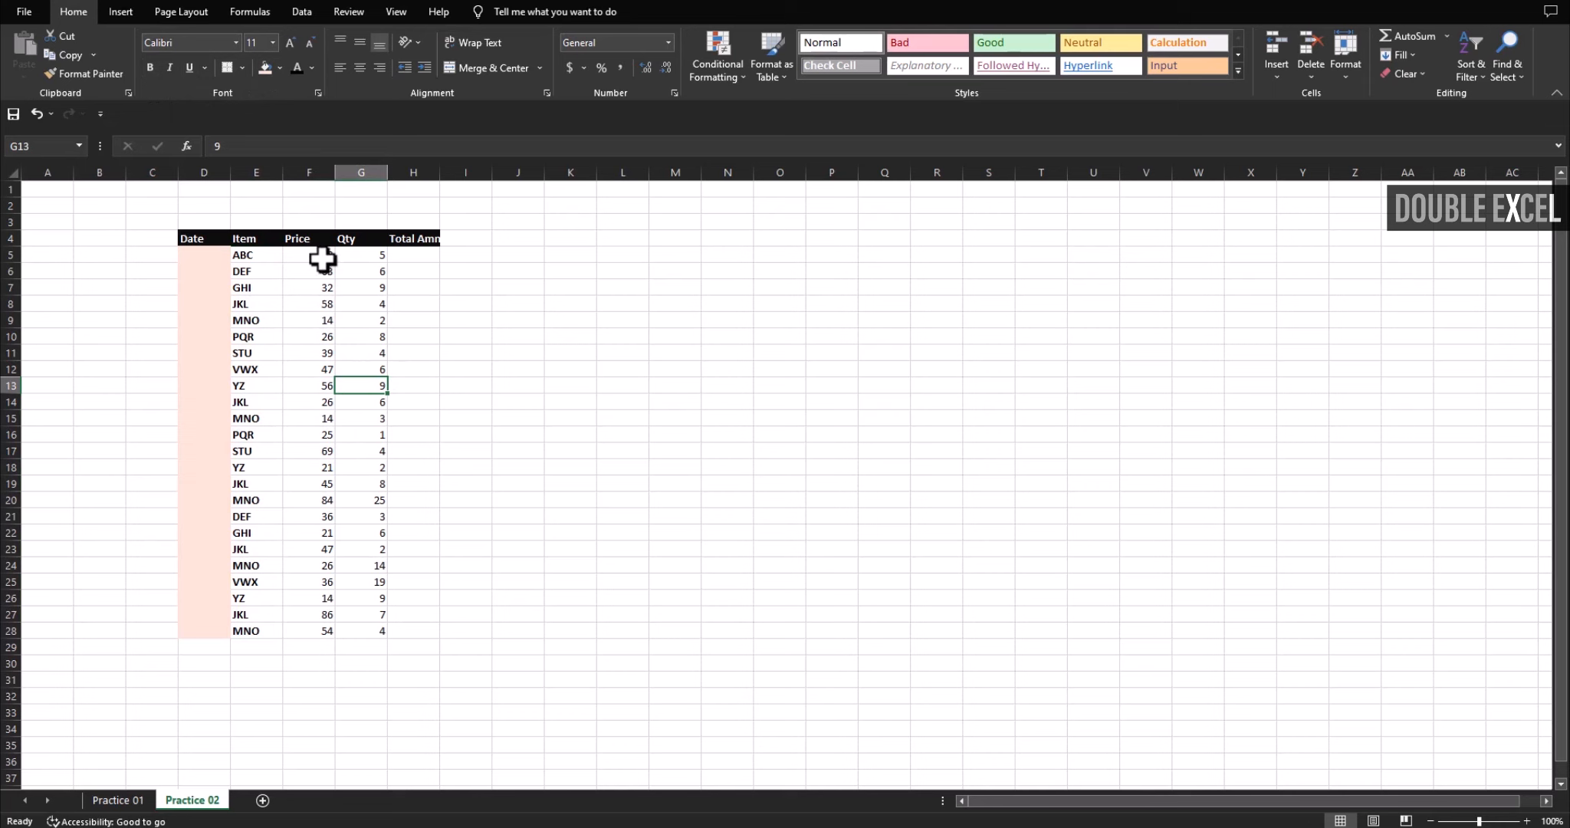
{"action": "left_click_drag", "start_coordinate": [320, 256], "coordinate": [308, 615]}
- Give the Total Amnt cells H5:H28 a dark blue-gray fill and a white font colour
{"action": "left_click_drag", "start_coordinate": [417, 257], "coordinate": [419, 631]}
{"action": "left_click", "coordinate": [311, 67]}
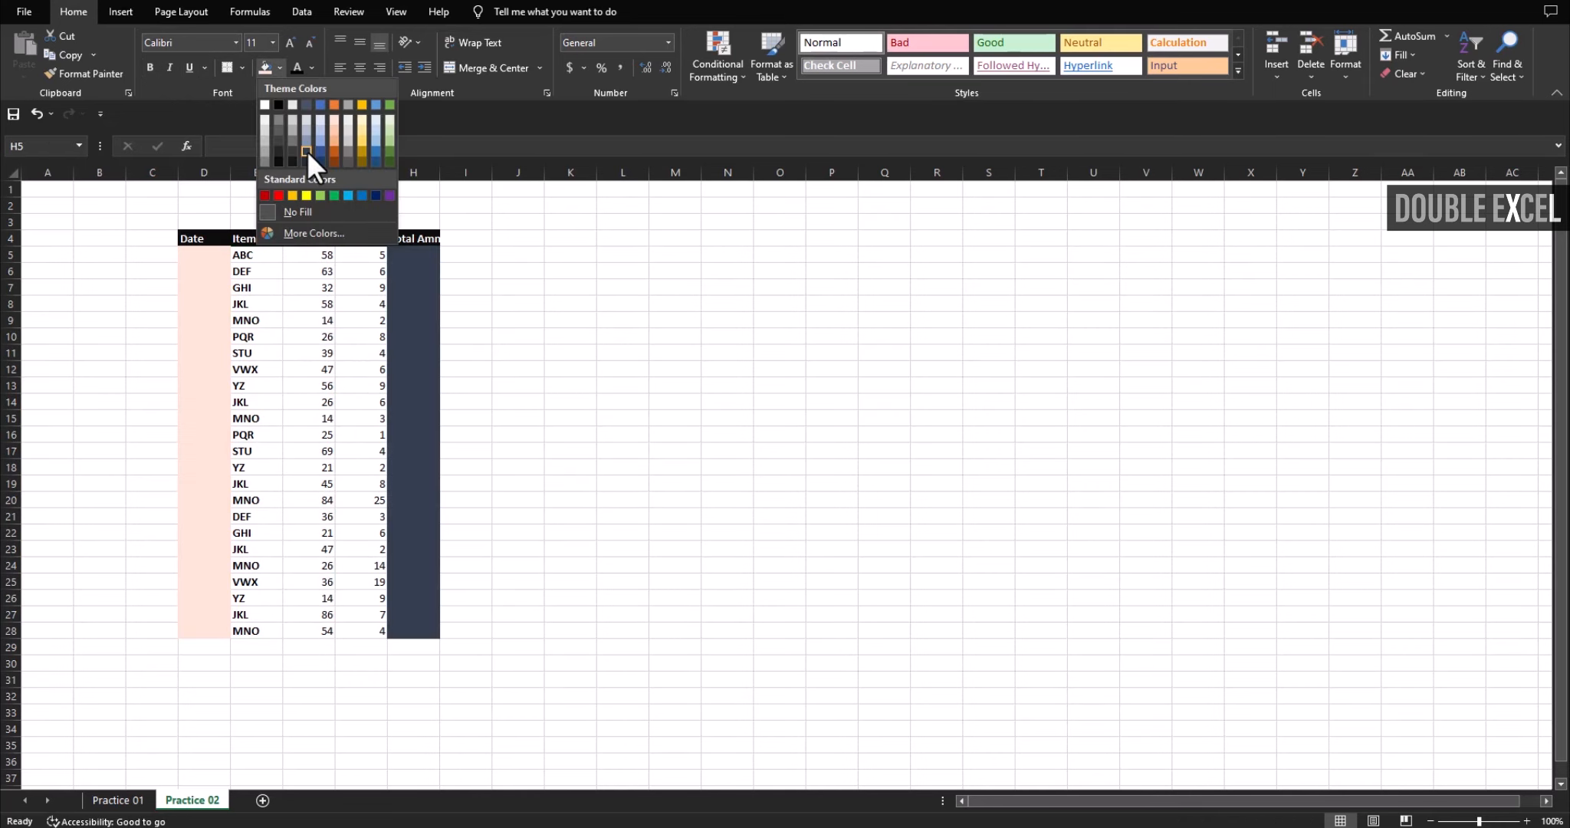
{"action": "left_click", "coordinate": [307, 150]}
{"action": "left_click", "coordinate": [312, 66]}
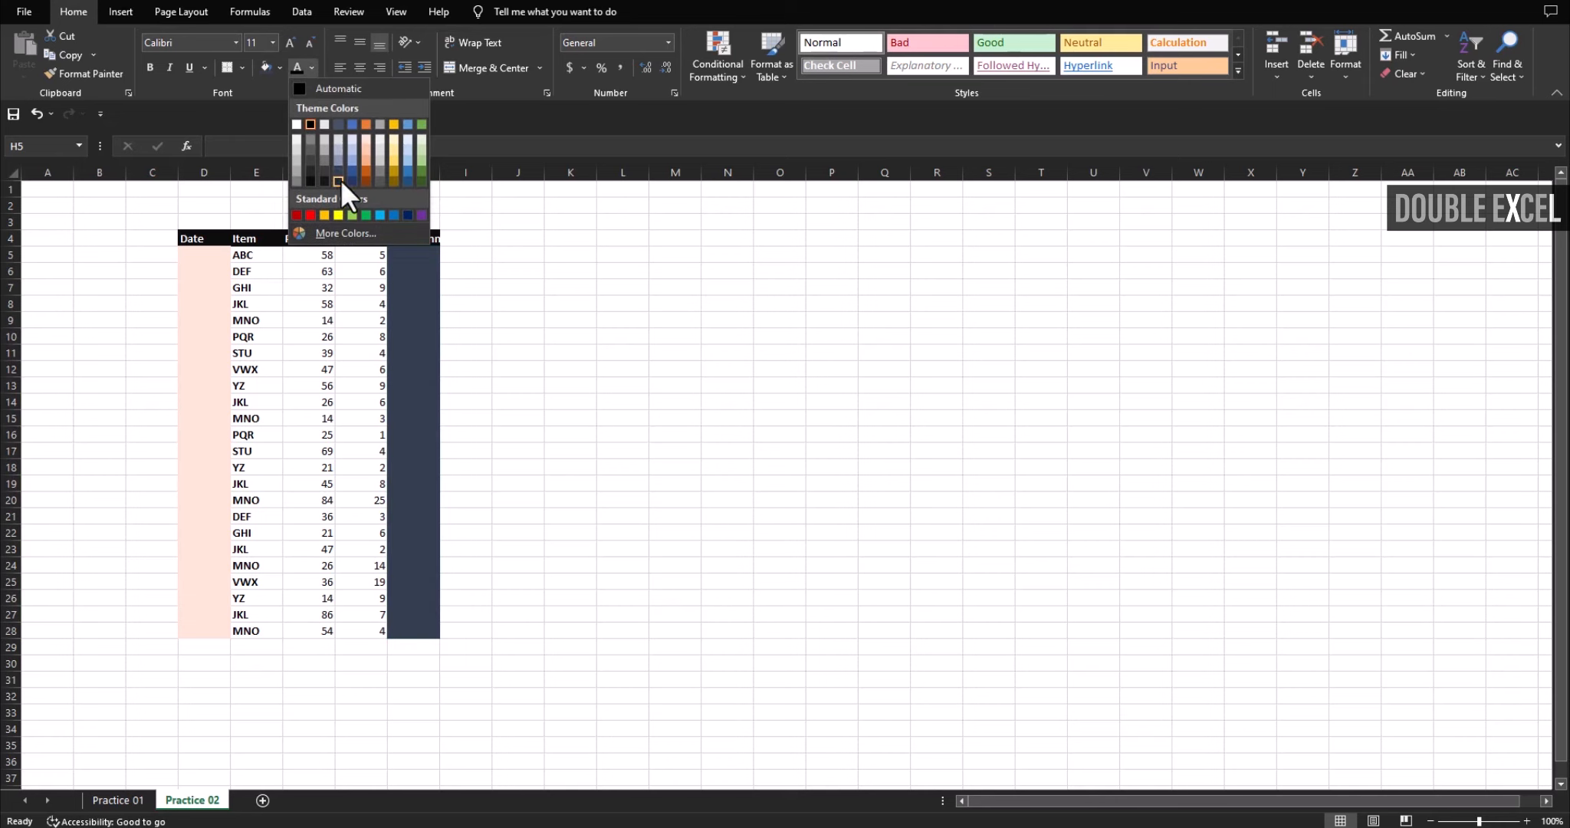
{"action": "left_click", "coordinate": [298, 124]}
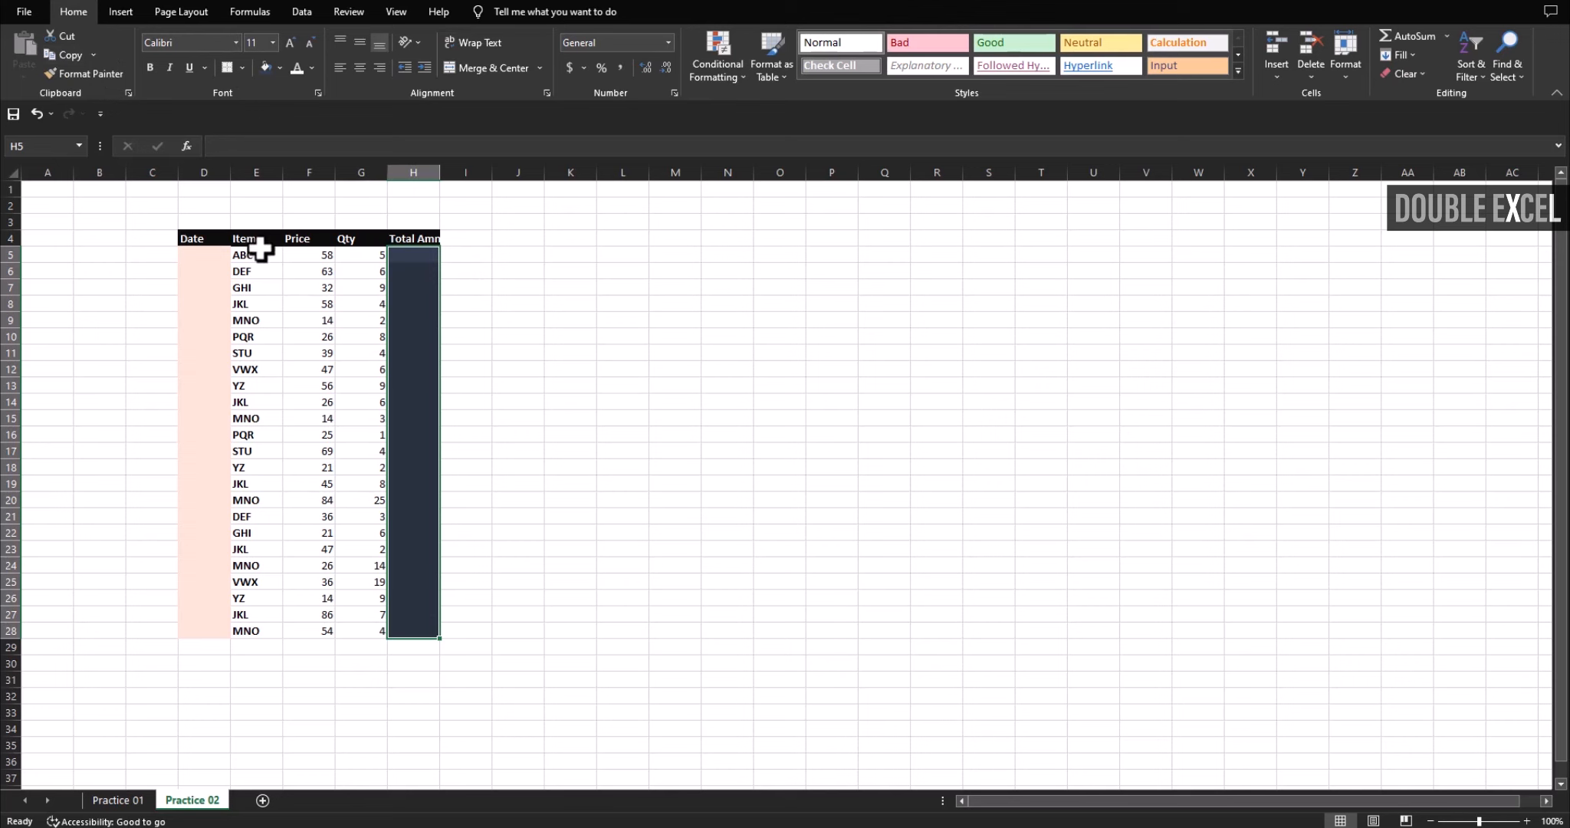
- Change the font of the header row D4:H4 to Century
{"action": "left_click_drag", "start_coordinate": [200, 238], "coordinate": [436, 238]}
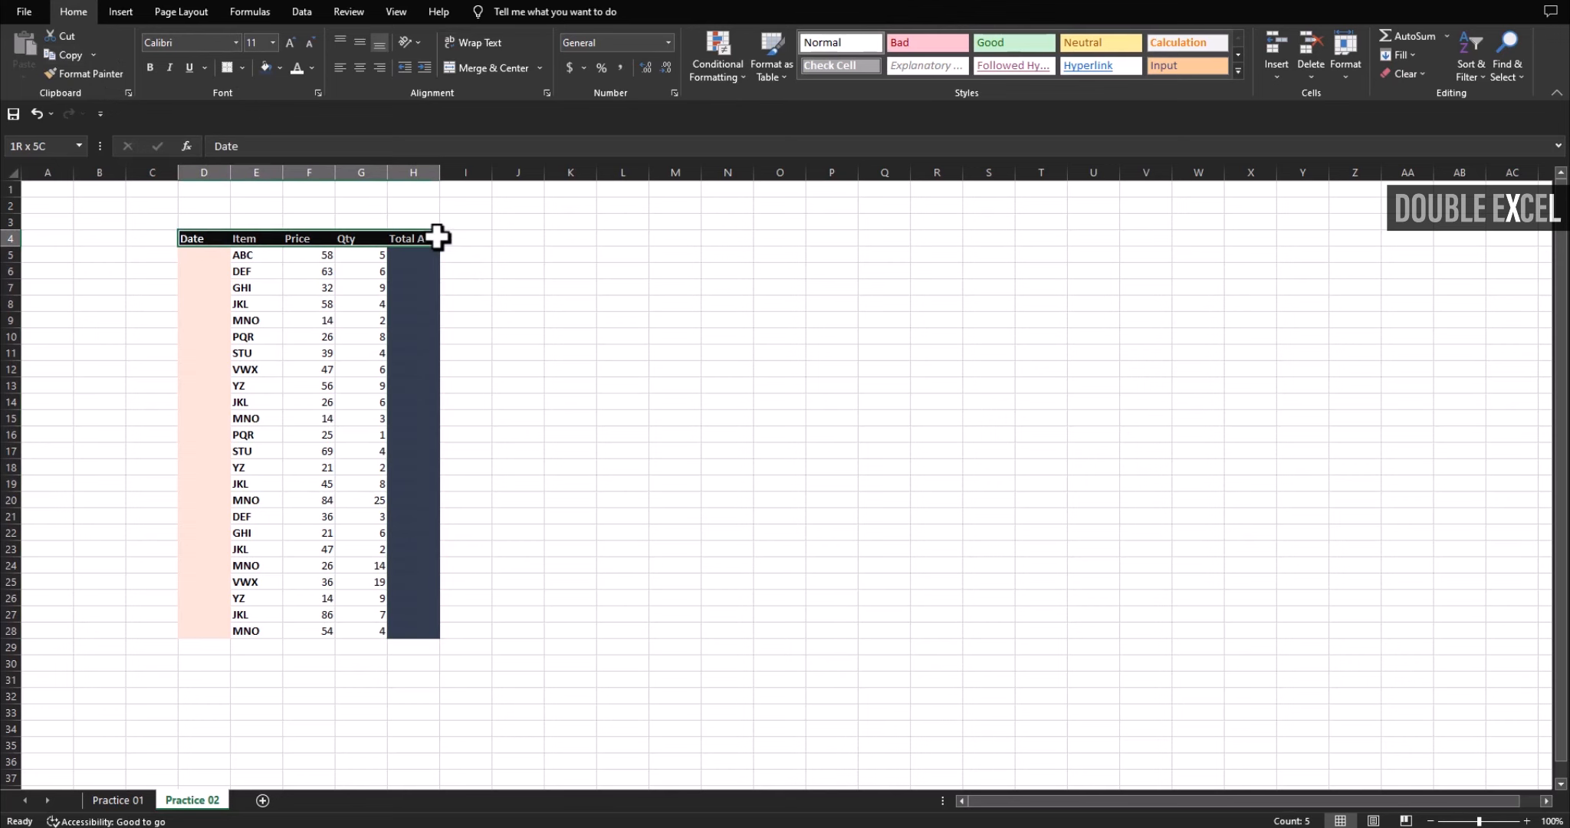
{"action": "left_click", "coordinate": [234, 42]}
{"action": "scroll", "coordinate": [217, 524], "scroll_direction": "down", "scroll_amount": 15}
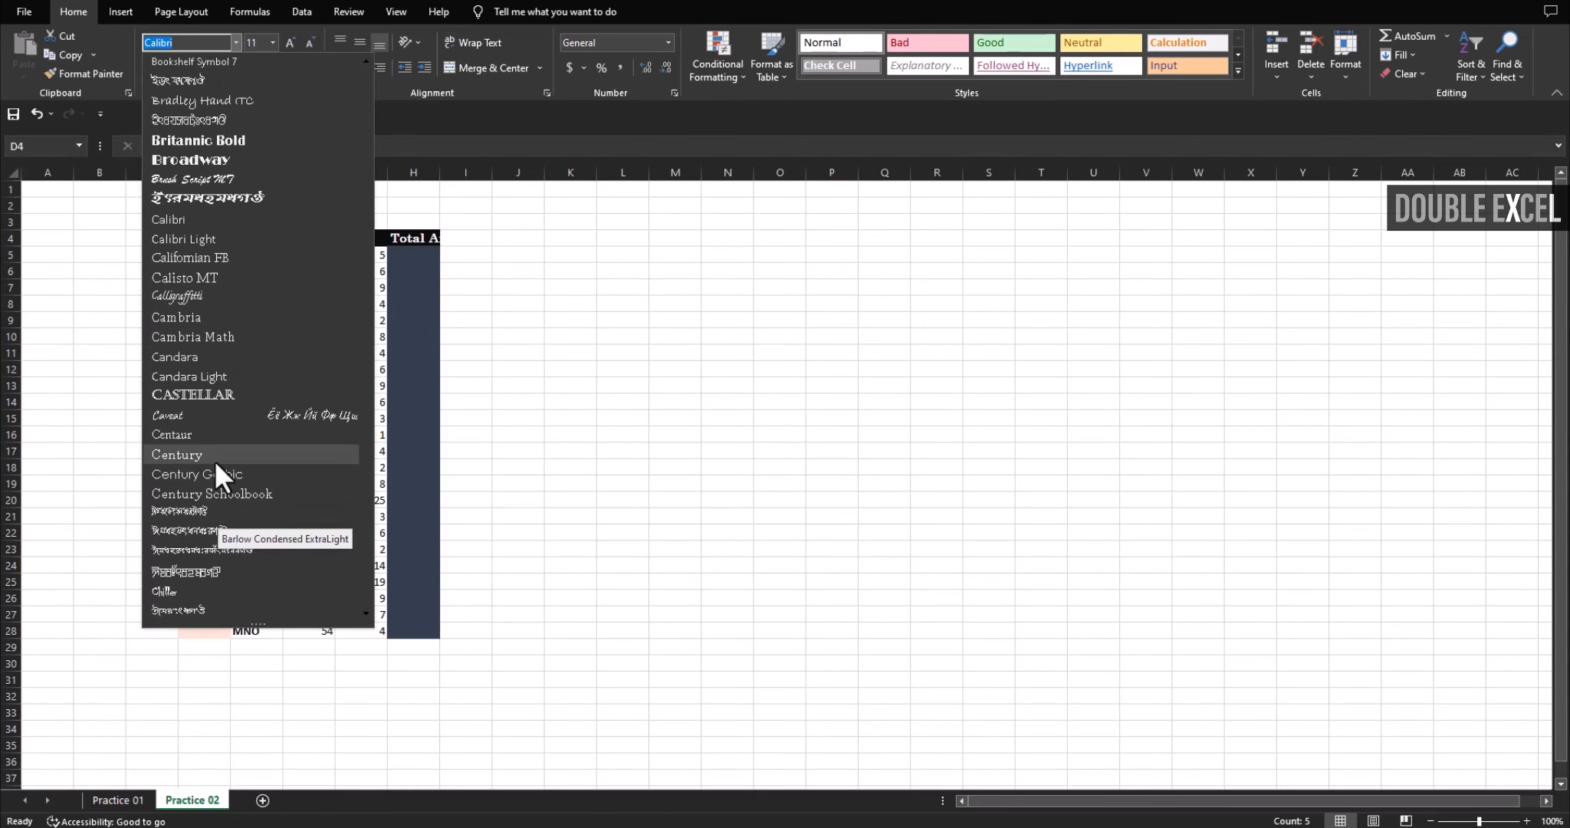
{"action": "left_click", "coordinate": [215, 459]}
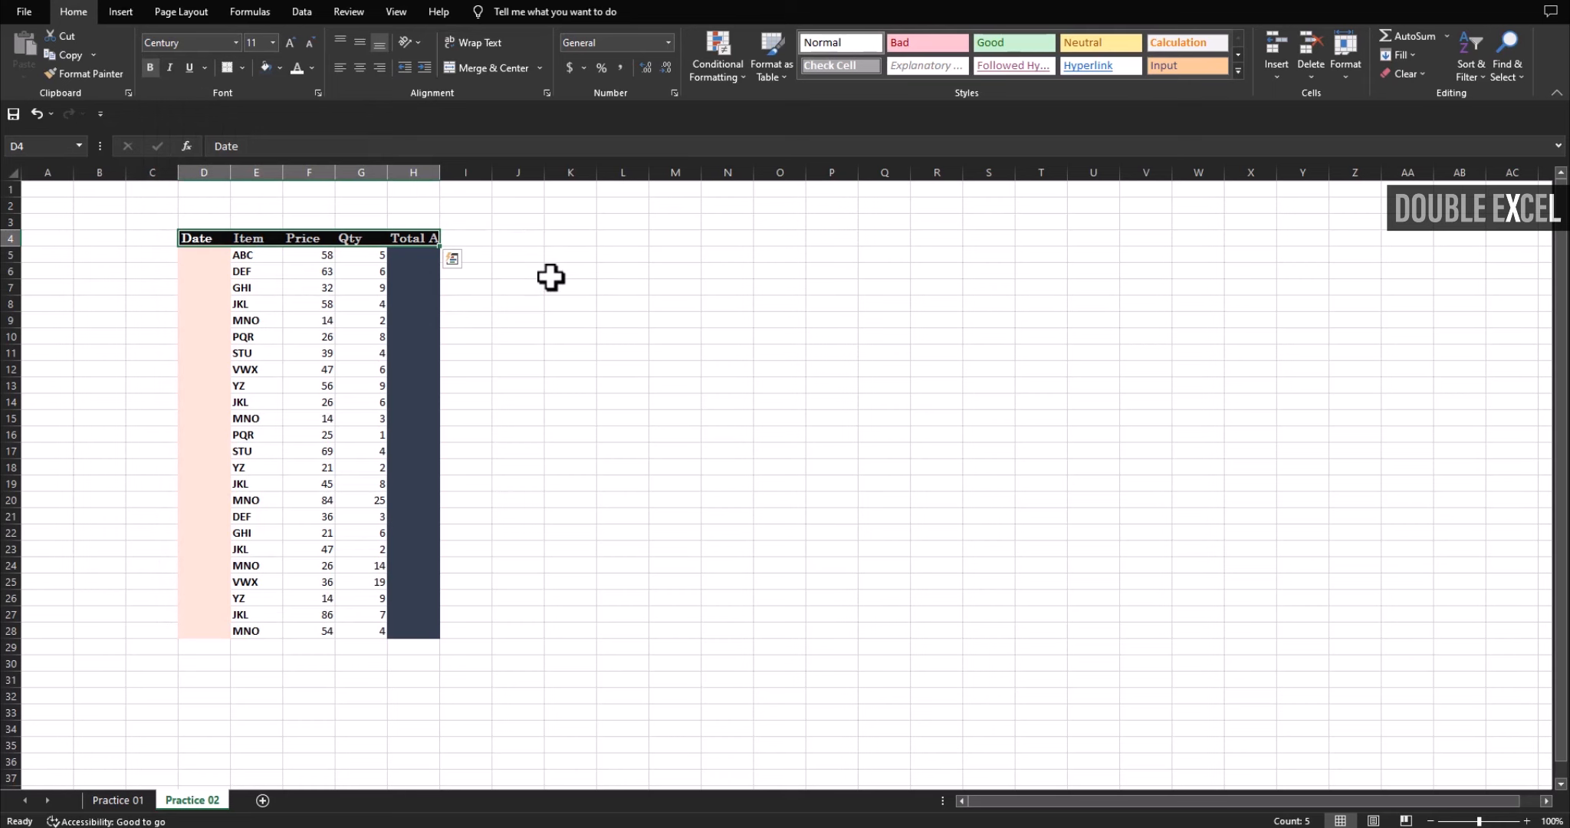
{"action": "left_click", "coordinate": [603, 316]}
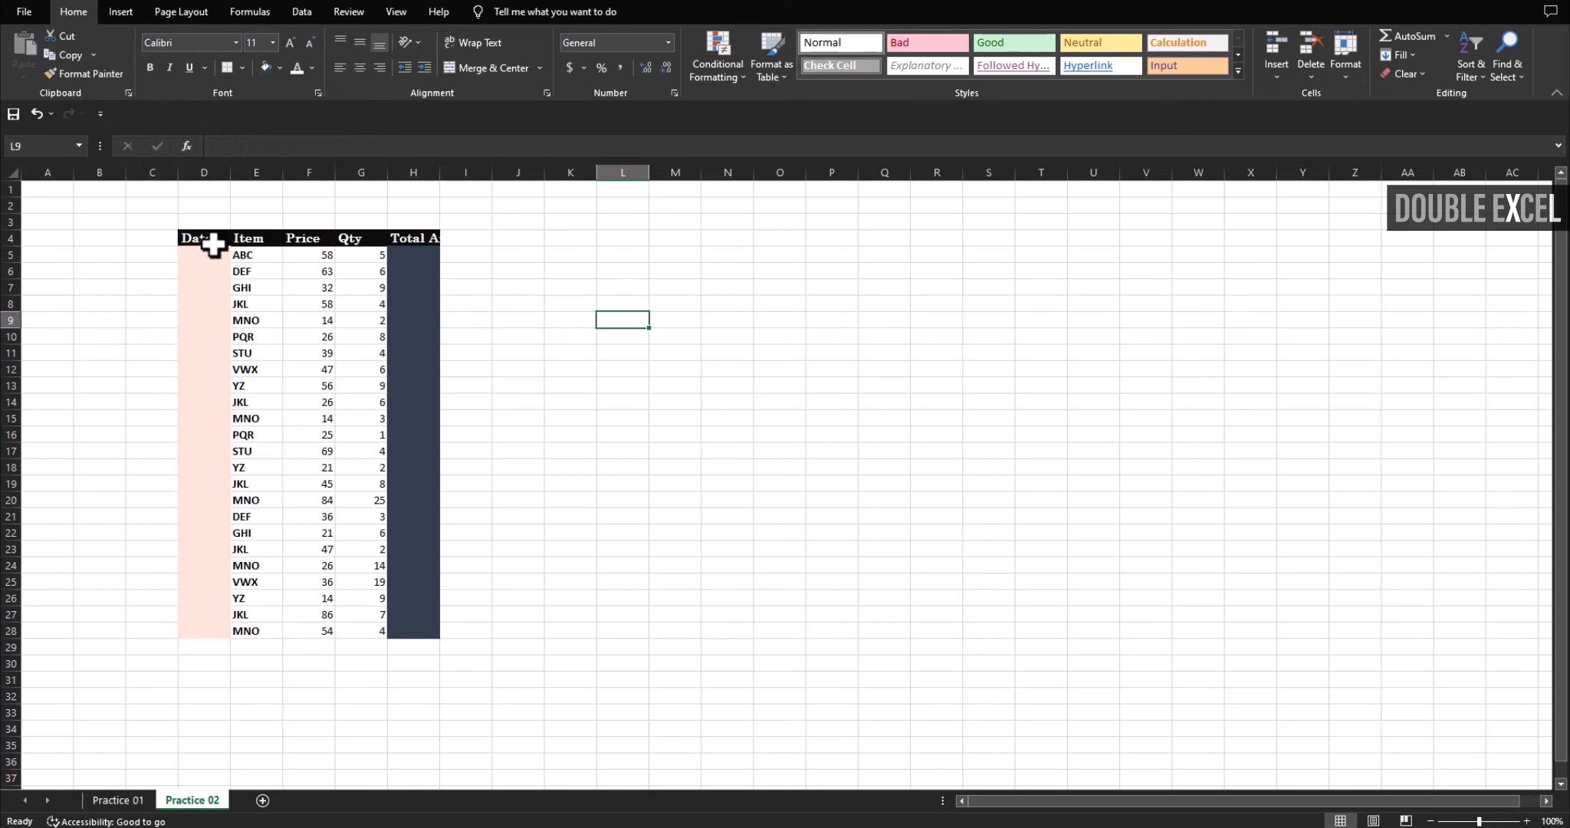
- Center the header texts in D4:H4 horizontally within their cells
{"action": "left_click_drag", "start_coordinate": [213, 244], "coordinate": [424, 252]}
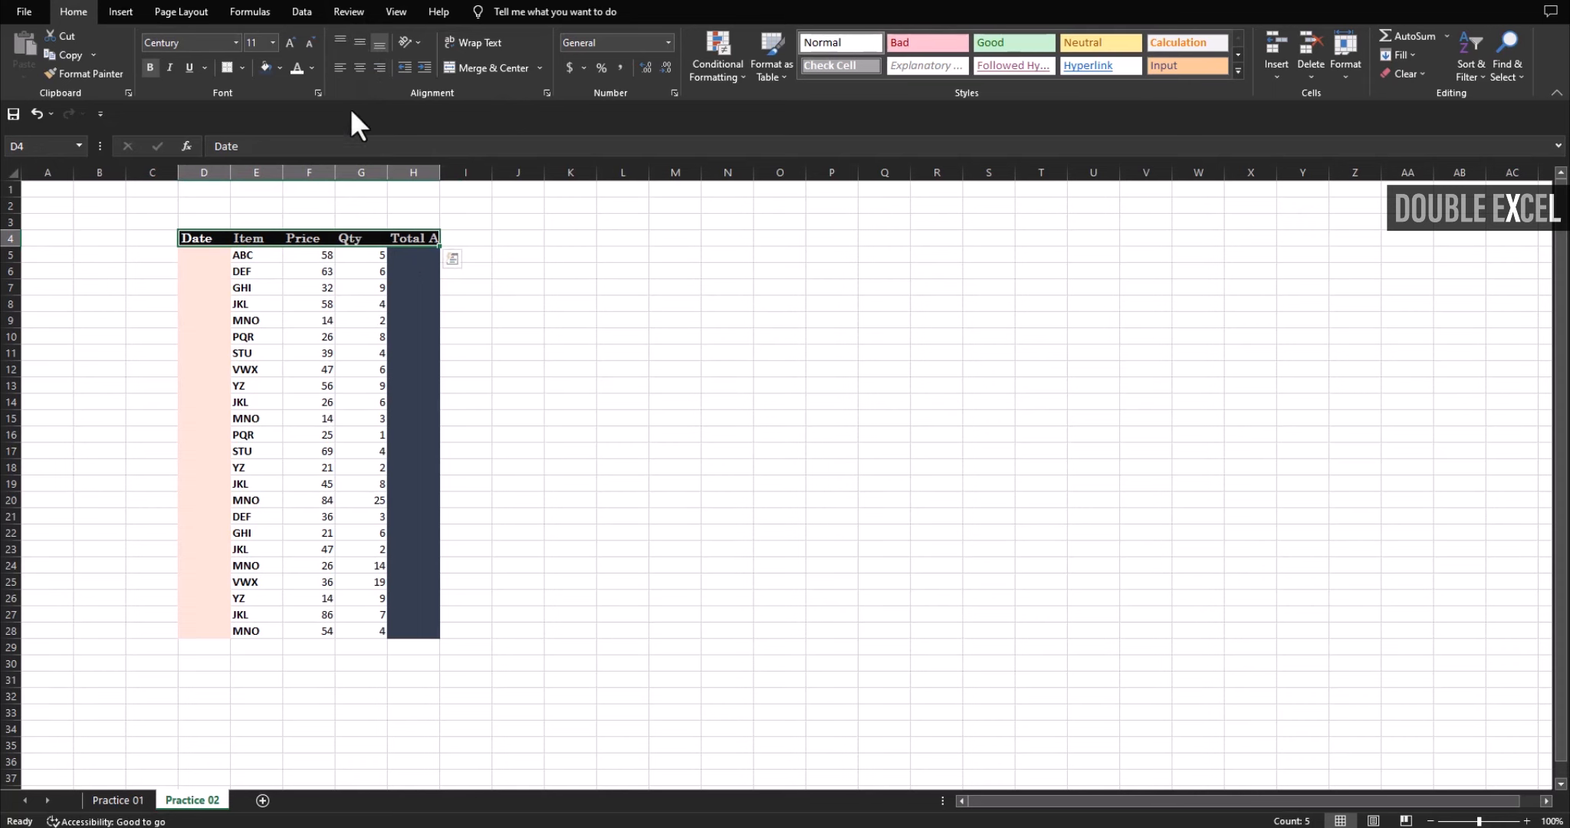
{"action": "left_click", "coordinate": [360, 67]}
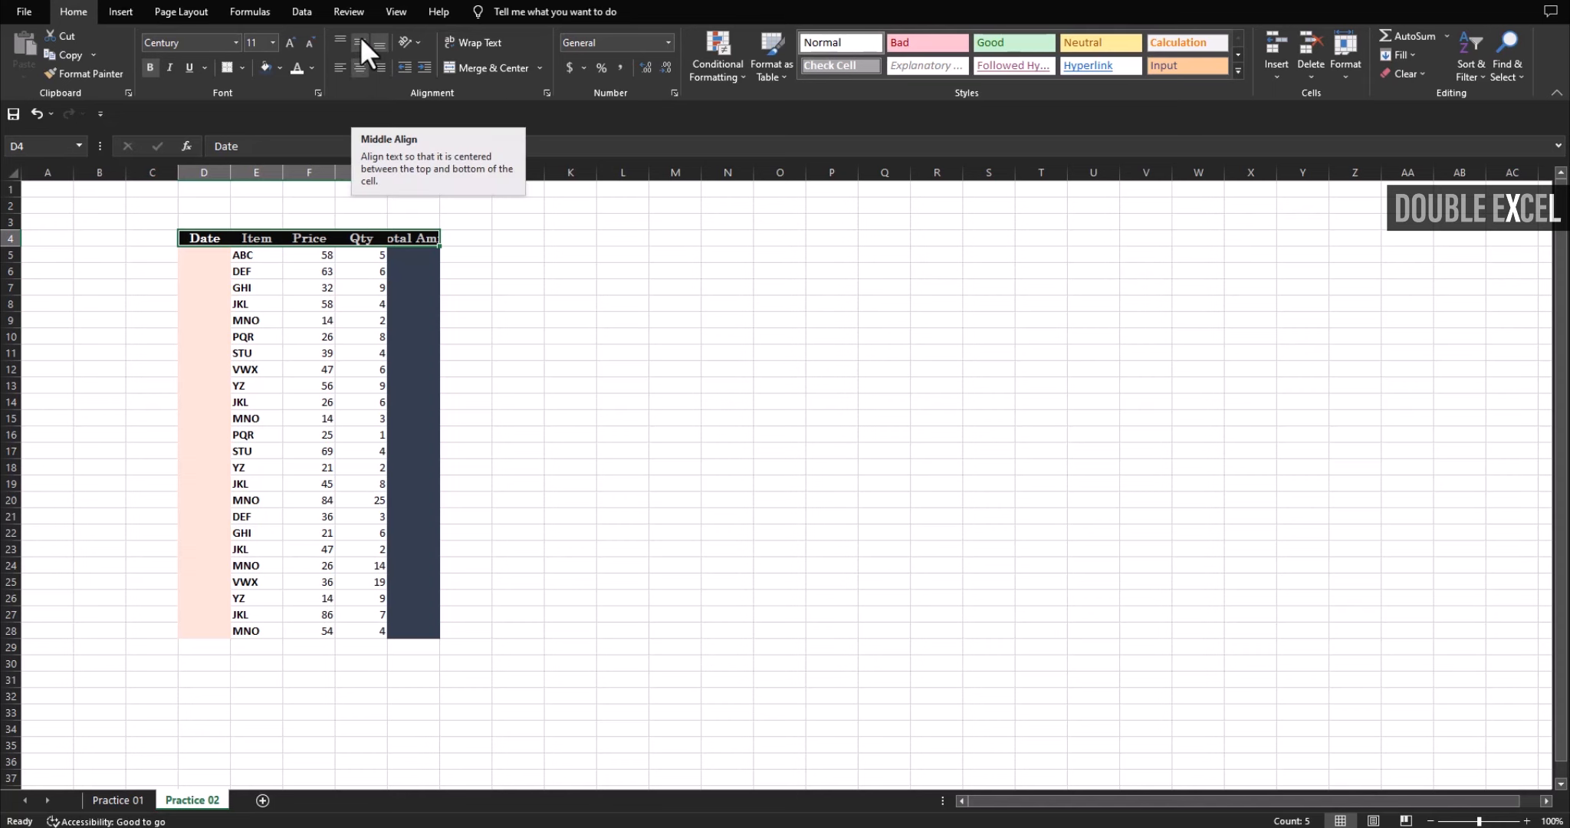
{"action": "left_click", "coordinate": [414, 238]}
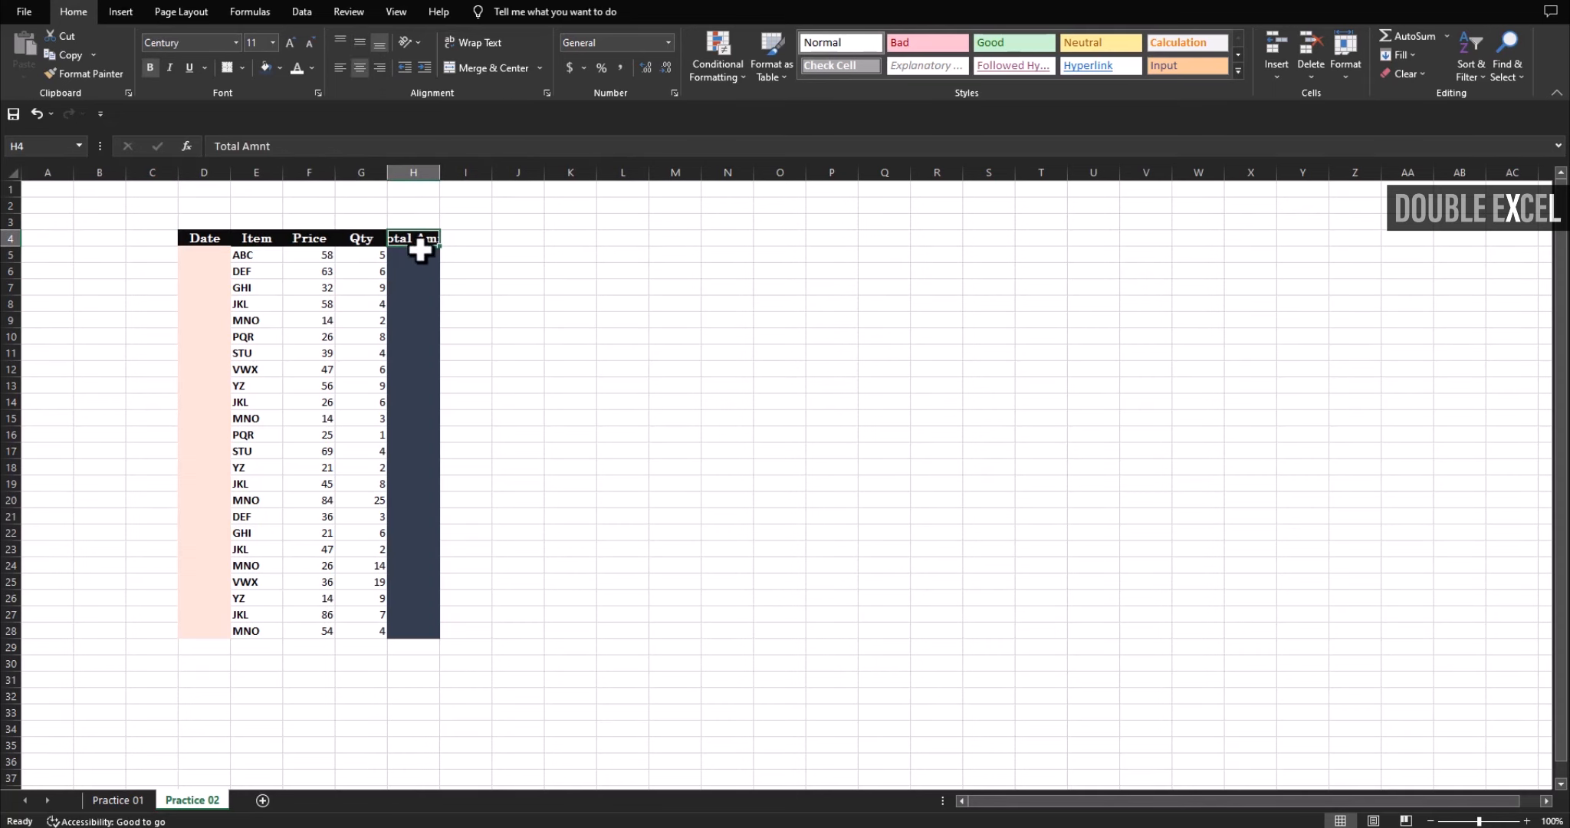
- Widen column H so the Total Amnt header fits, and undo the last change
{"action": "left_click_drag", "start_coordinate": [439, 172], "coordinate": [481, 179]}
{"action": "left_click", "coordinate": [530, 377]}
{"action": "key", "text": "ctrl+z"}
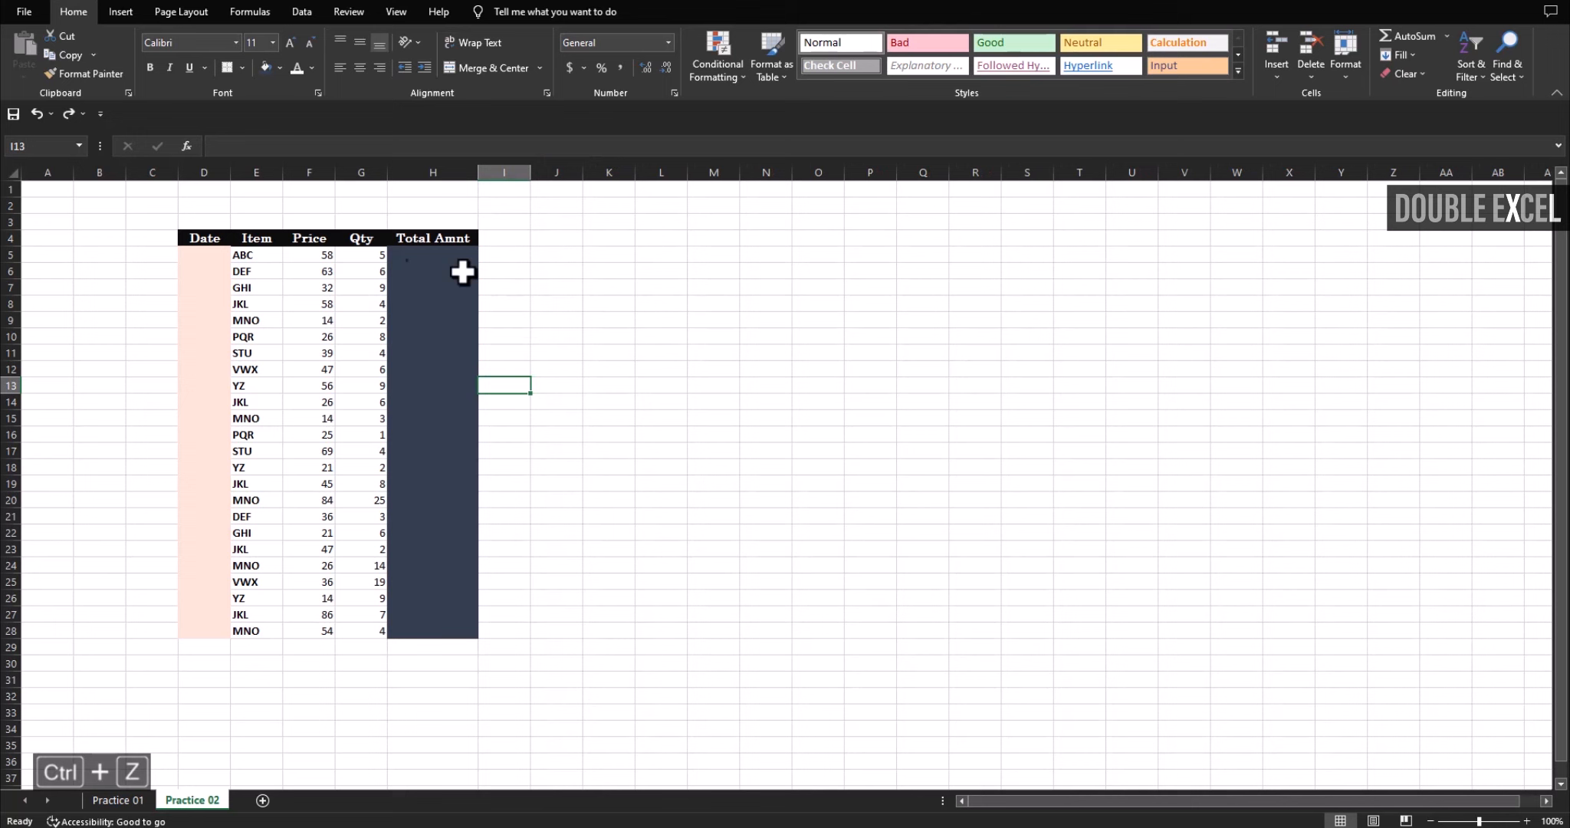
- Resize columns D through I together to one equal width of about 9.29
{"action": "left_click", "coordinate": [204, 170]}
{"action": "left_click_drag", "start_coordinate": [204, 170], "coordinate": [494, 175]}
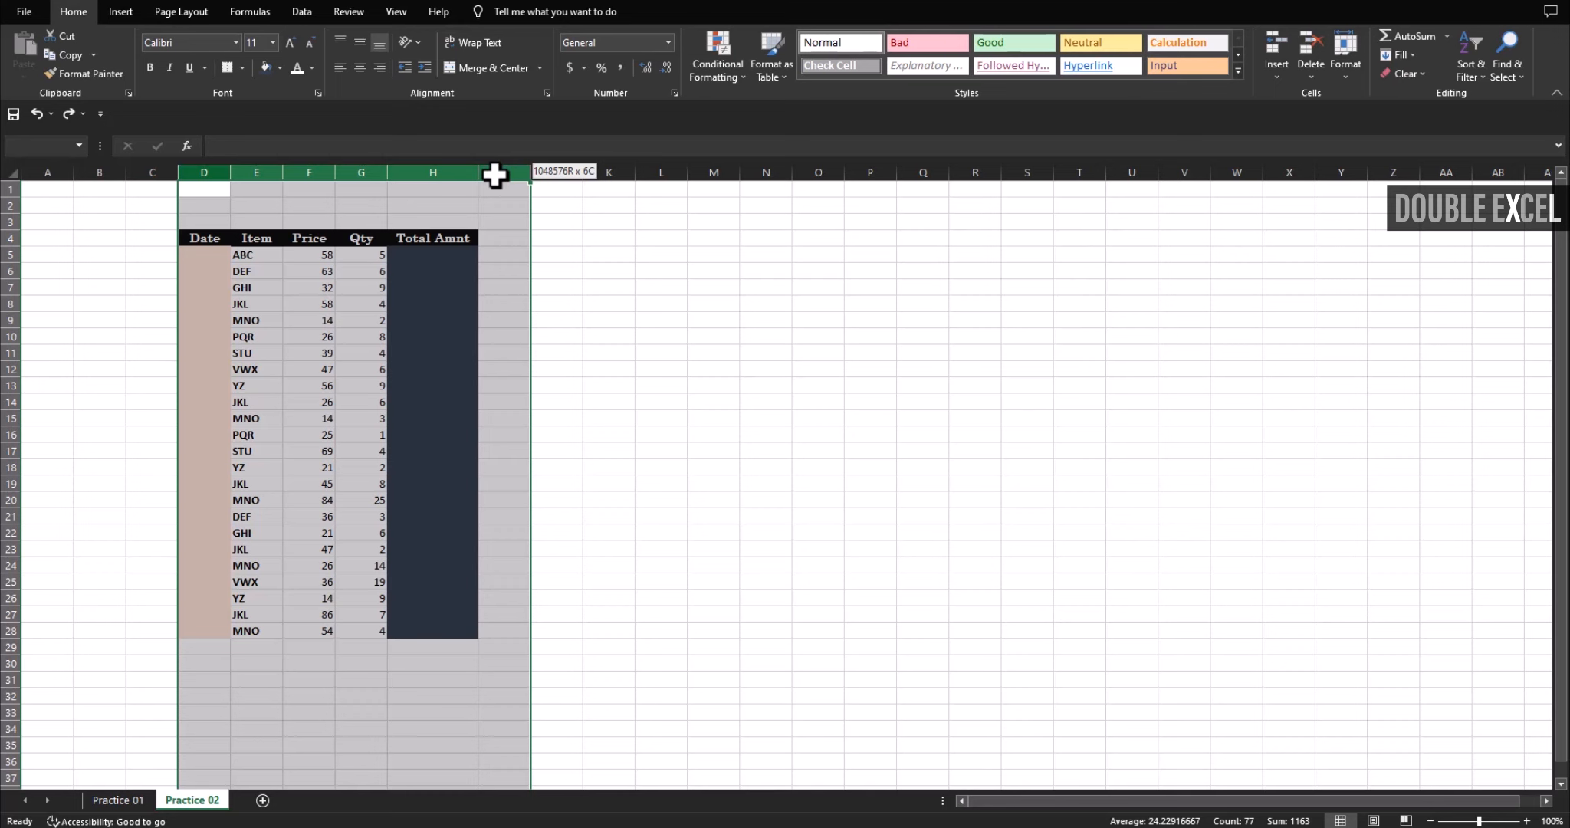
{"action": "left_click_drag", "start_coordinate": [495, 176], "coordinate": [492, 170]}
{"action": "left_click", "coordinate": [763, 221]}
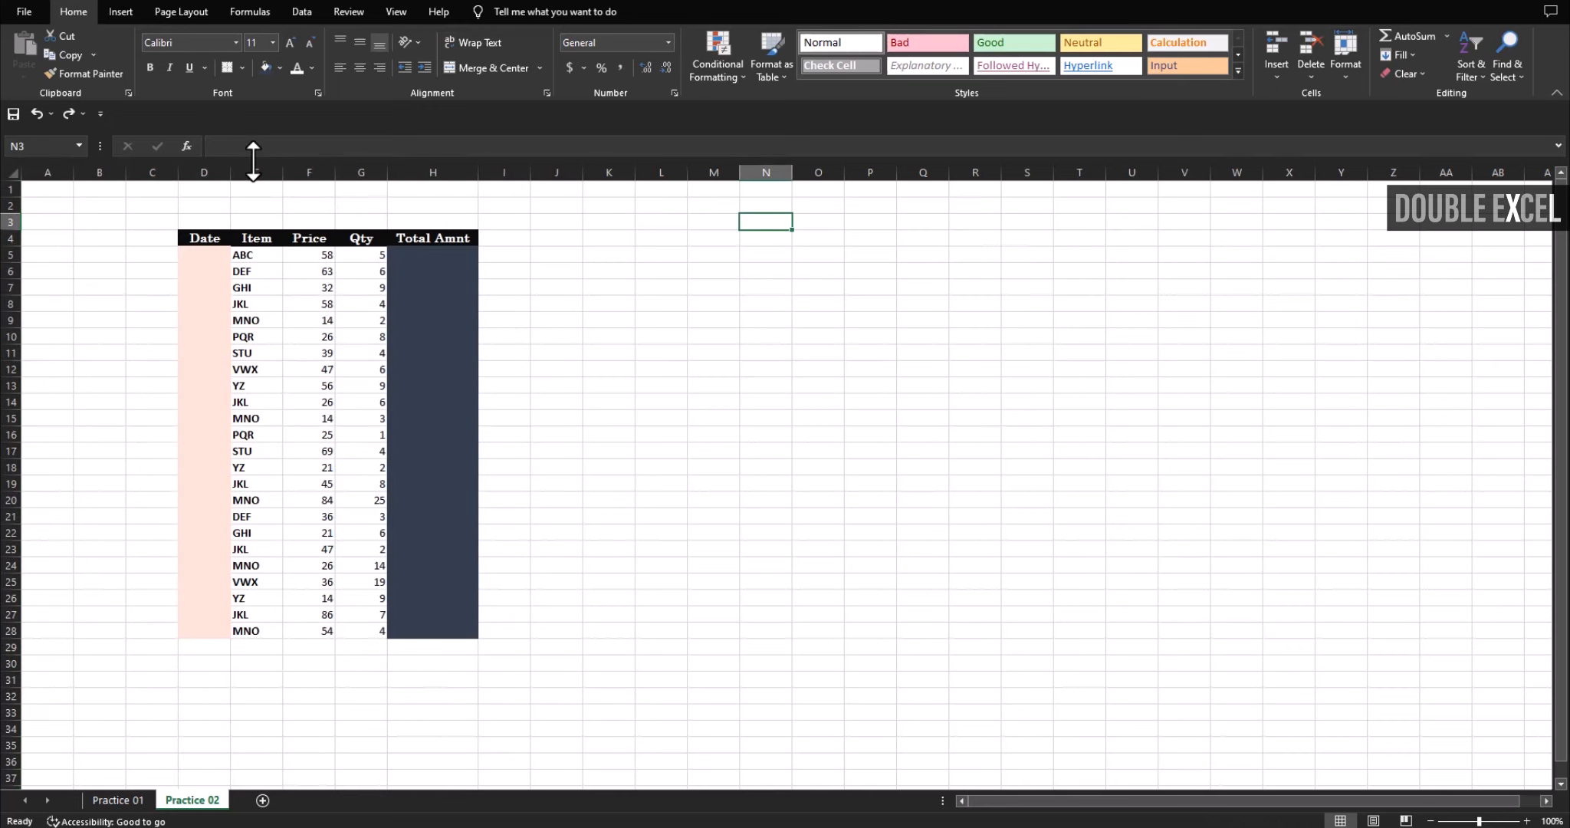
{"action": "left_click_drag", "start_coordinate": [203, 170], "coordinate": [521, 172]}
{"action": "left_click", "coordinate": [750, 383]}
- Set the width of column H to 12 and widen it slightly more to give the Total Amnt header room
{"action": "left_click", "coordinate": [431, 172]}
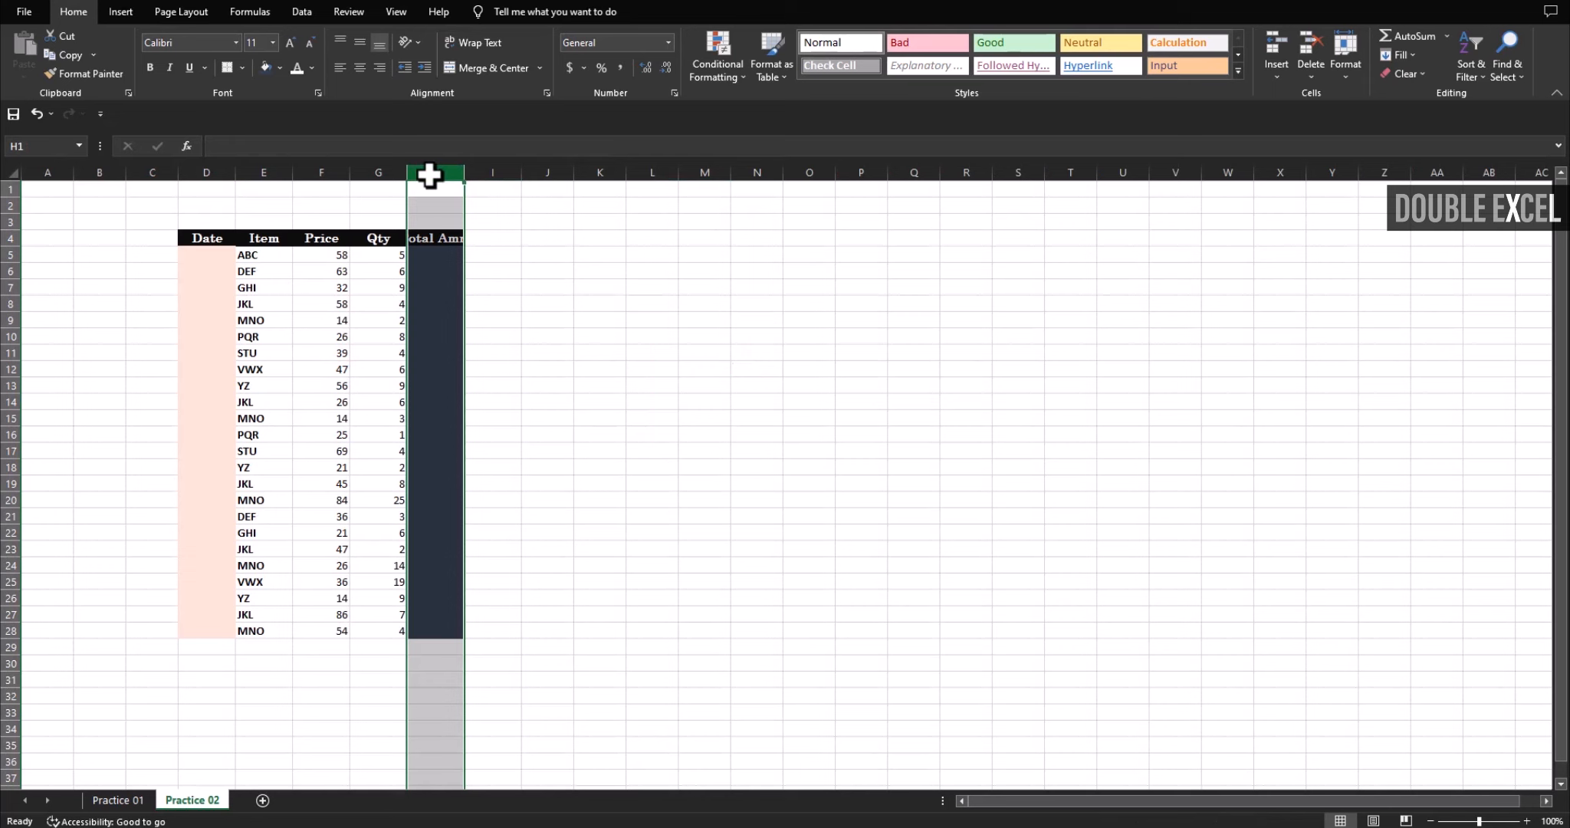
{"action": "right_click", "coordinate": [430, 174]}
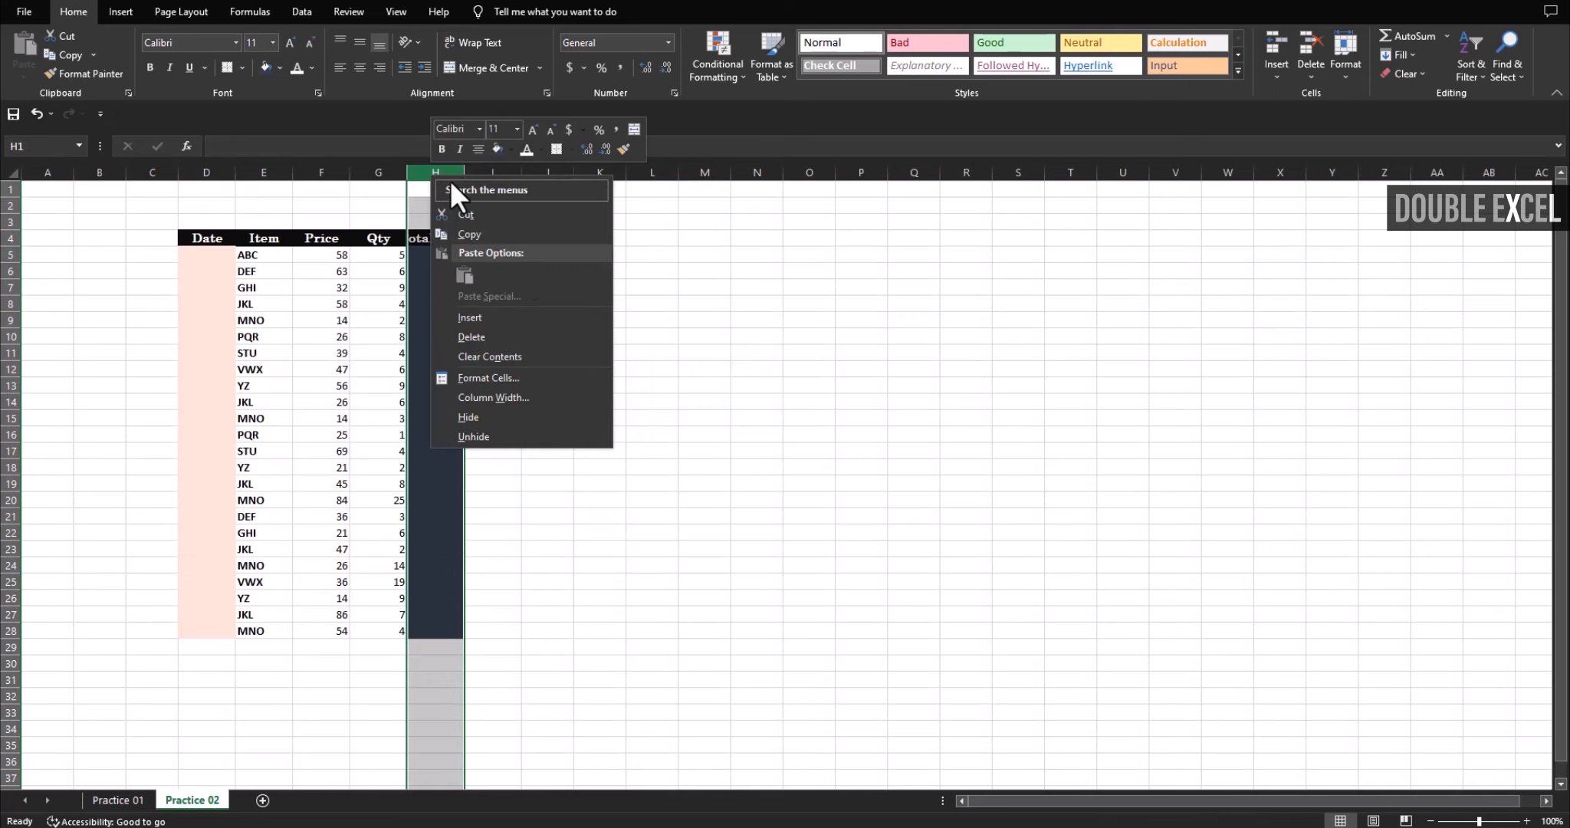
{"action": "left_click", "coordinate": [539, 396]}
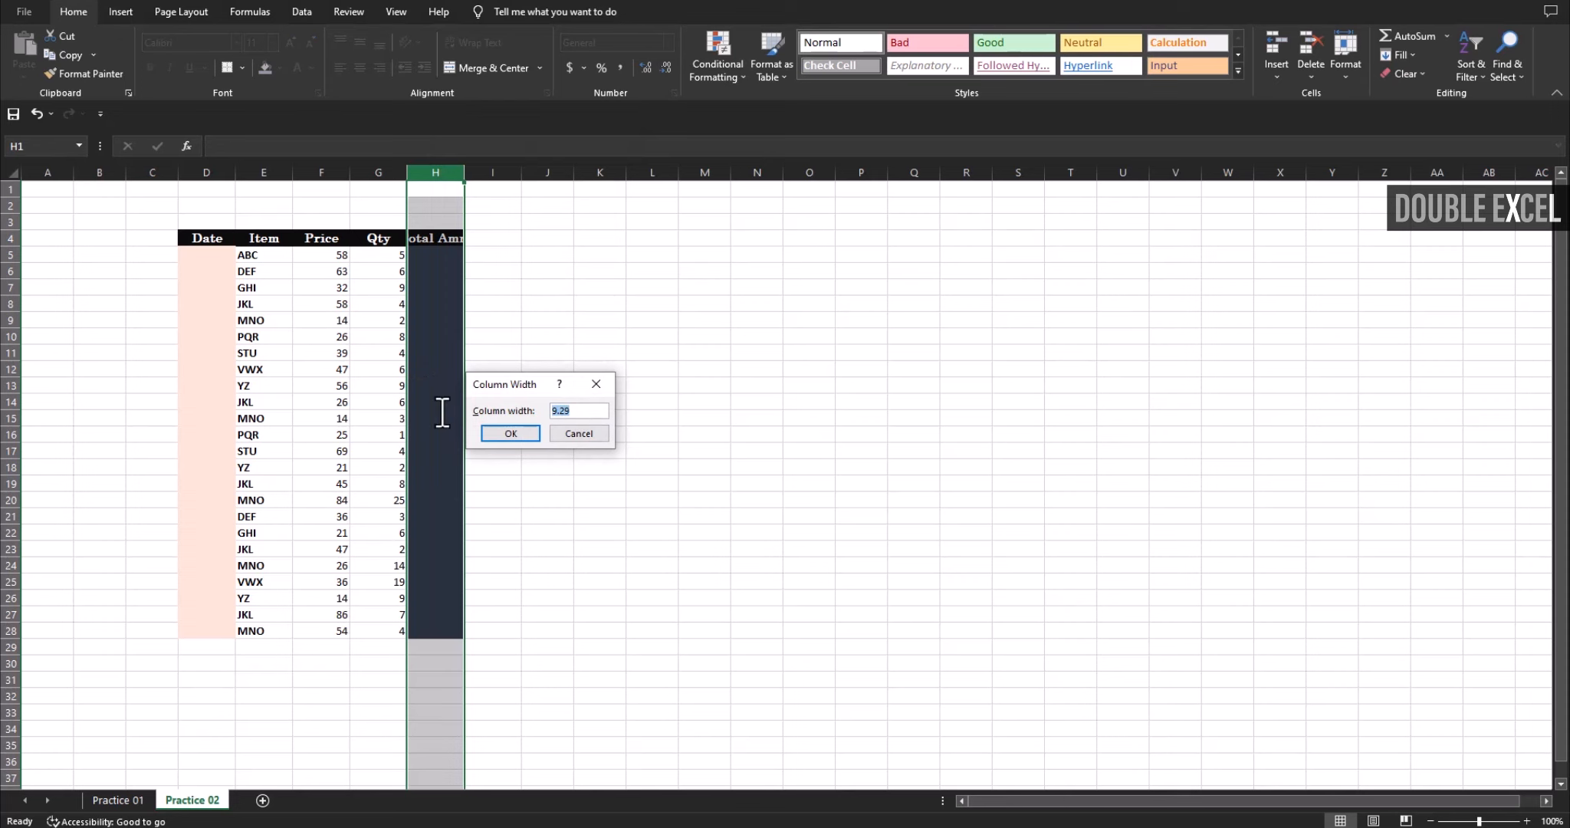
{"action": "type", "text": "12"}
{"action": "key", "text": "Return"}
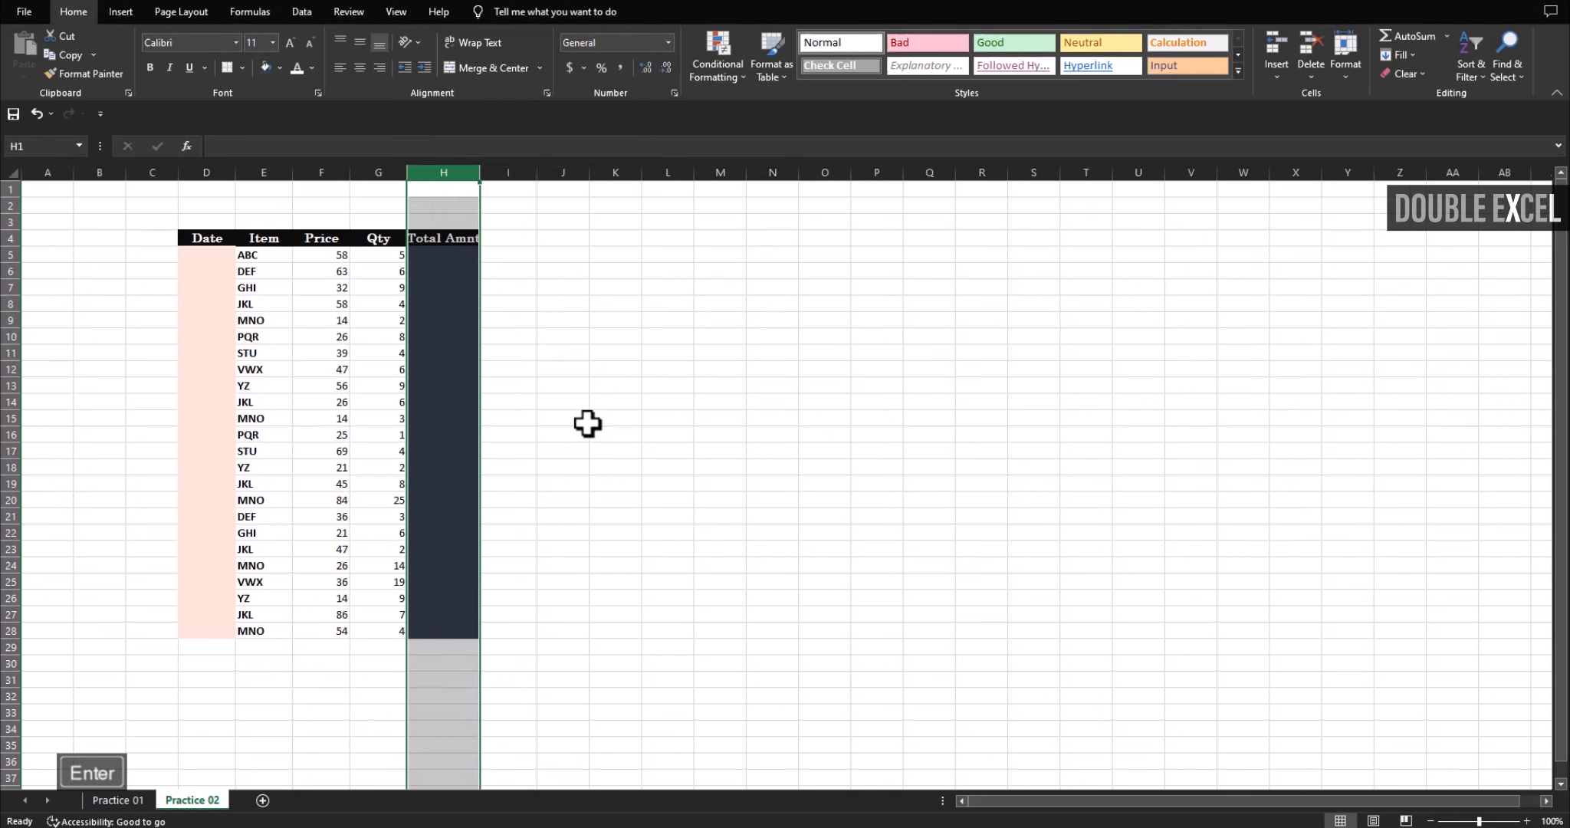
{"action": "left_click_drag", "start_coordinate": [481, 171], "coordinate": [494, 169]}
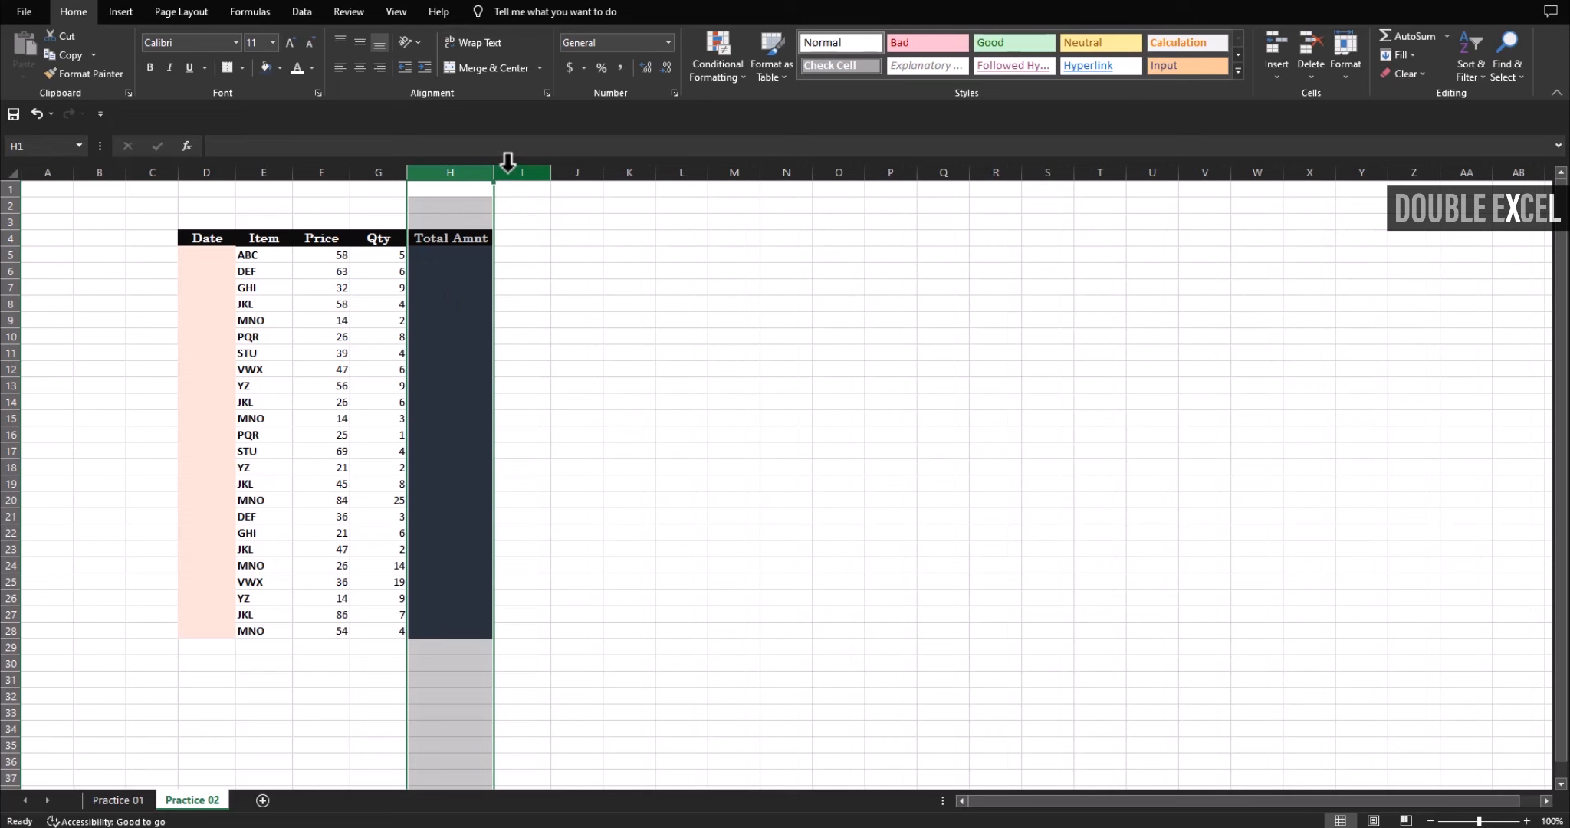
- Apply thick outside borders around the whole table D4:H28
{"action": "left_click", "coordinate": [222, 254]}
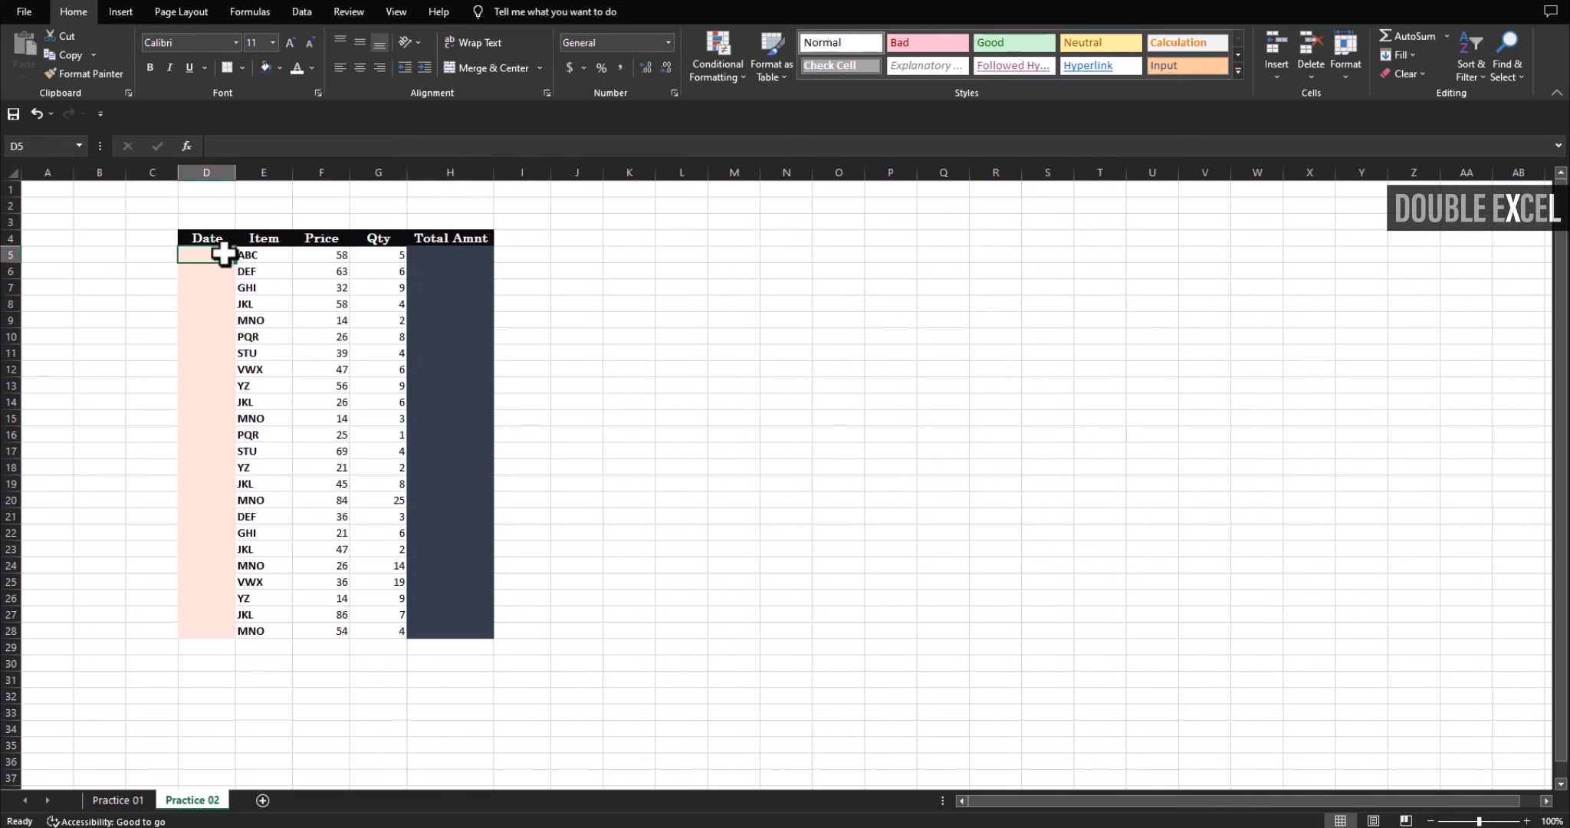
{"action": "left_click_drag", "start_coordinate": [200, 238], "coordinate": [445, 633]}
{"action": "left_click", "coordinate": [244, 66]}
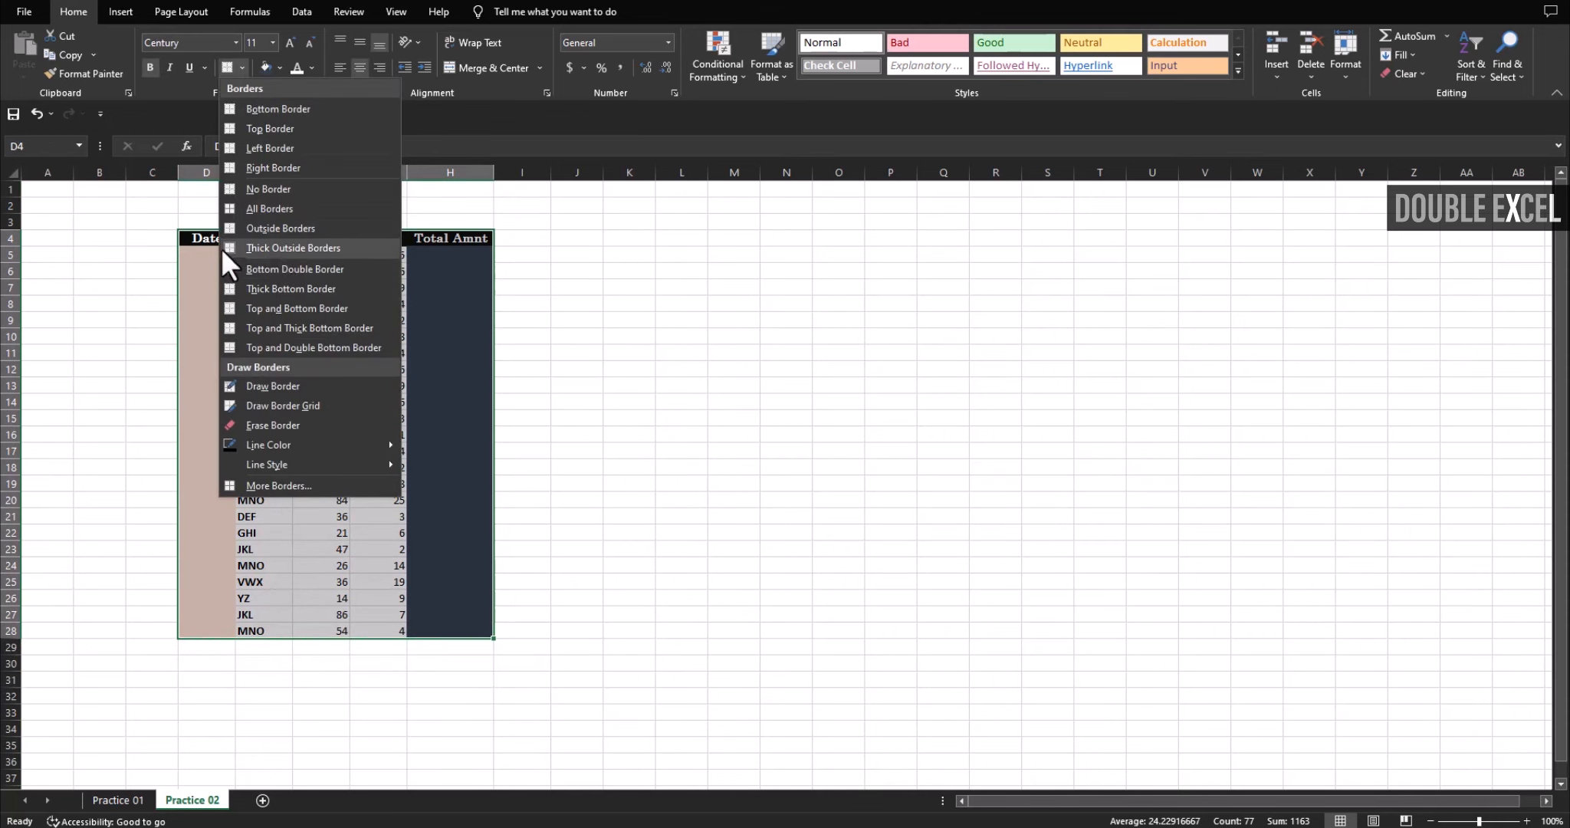
{"action": "left_click", "coordinate": [347, 244]}
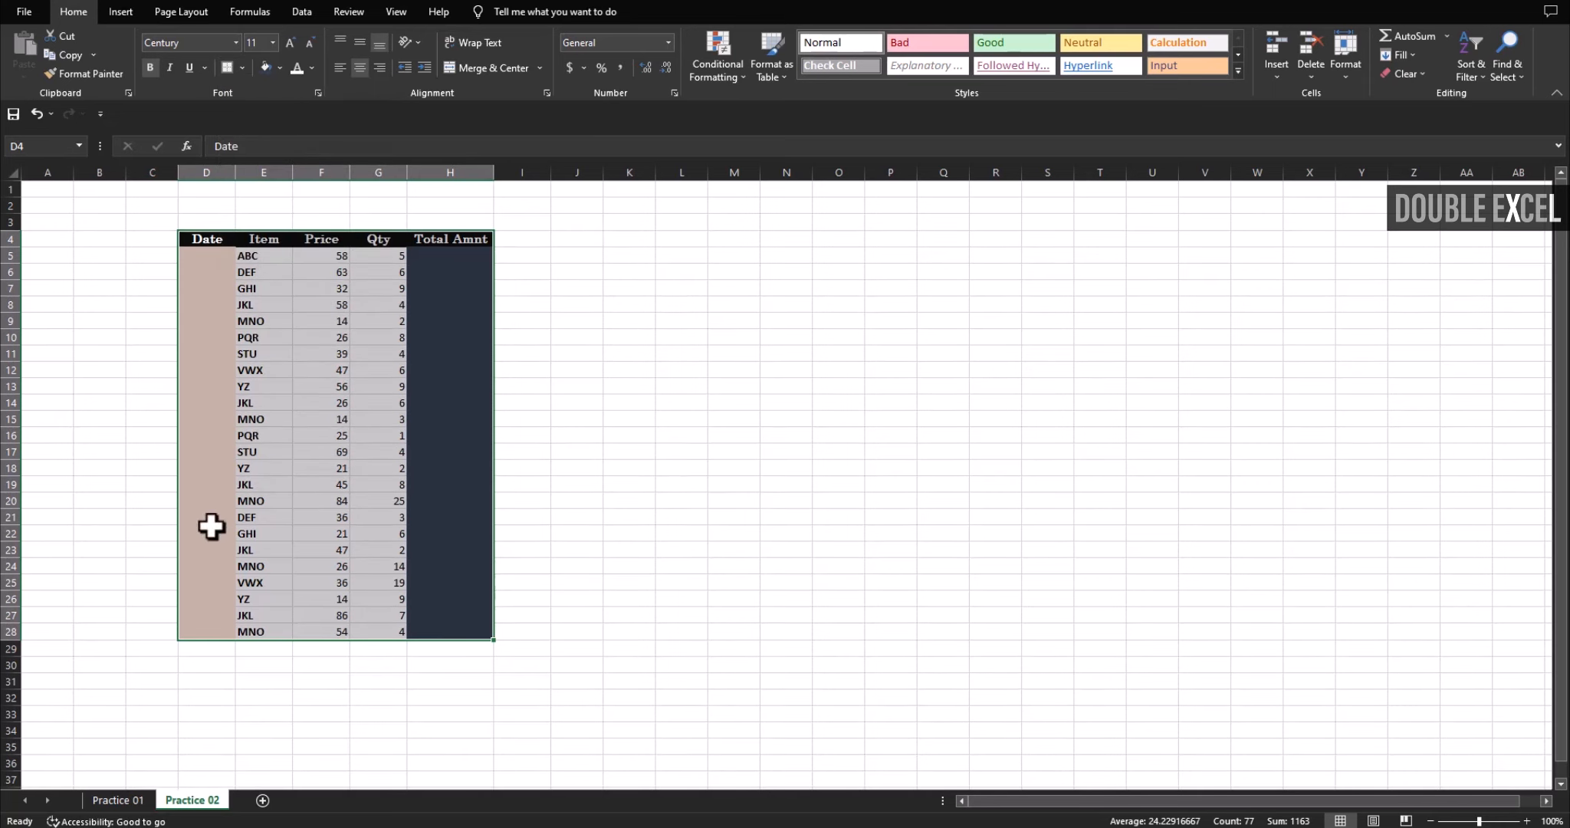
- Apply all borders to every cell in the sales table D4:H28
{"action": "left_click", "coordinate": [241, 68]}
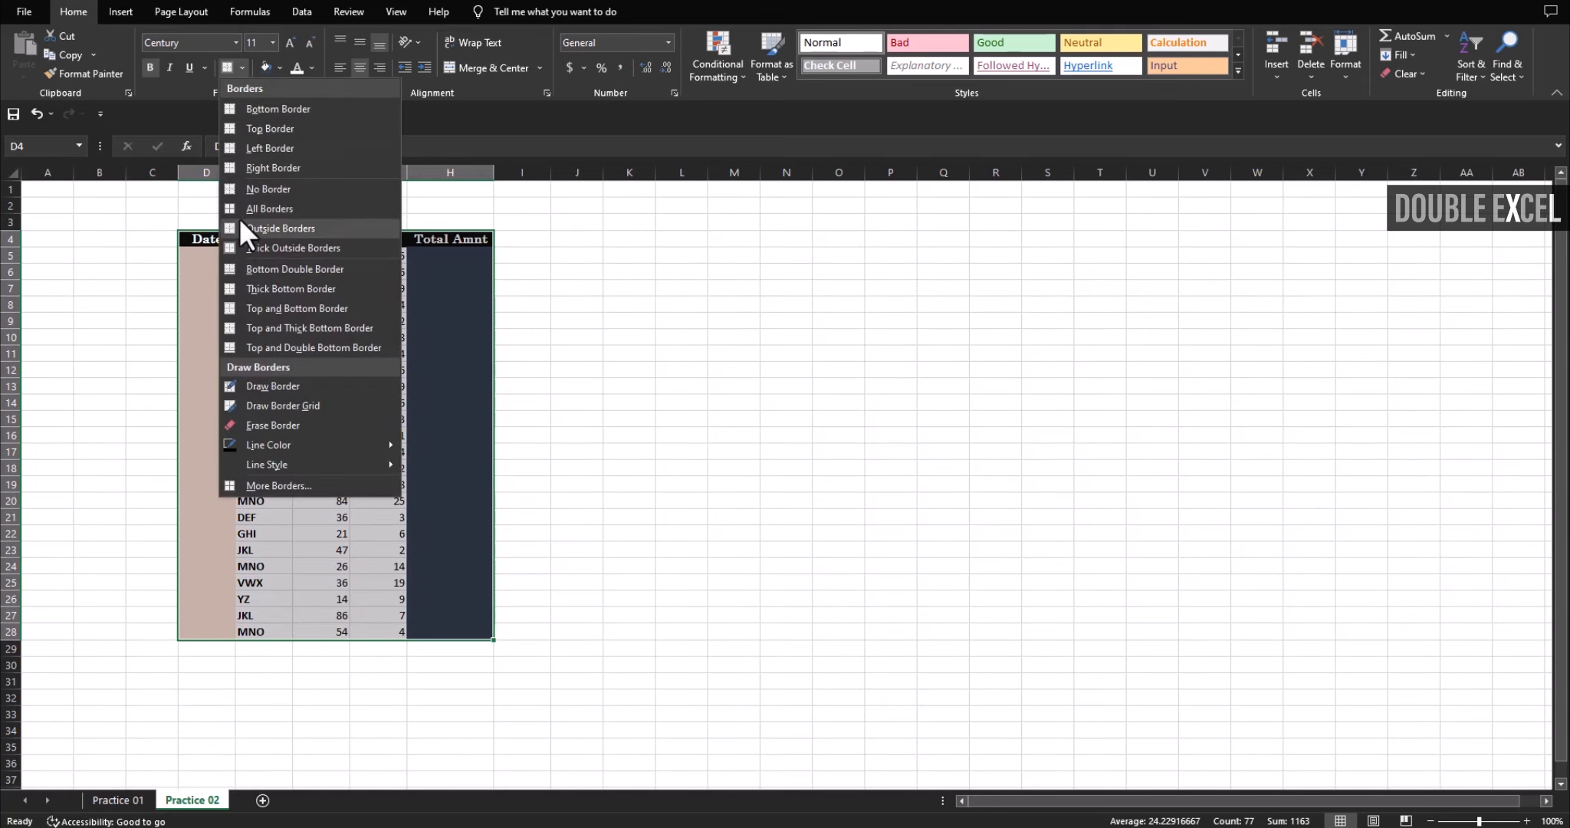
{"action": "left_click", "coordinate": [269, 209]}
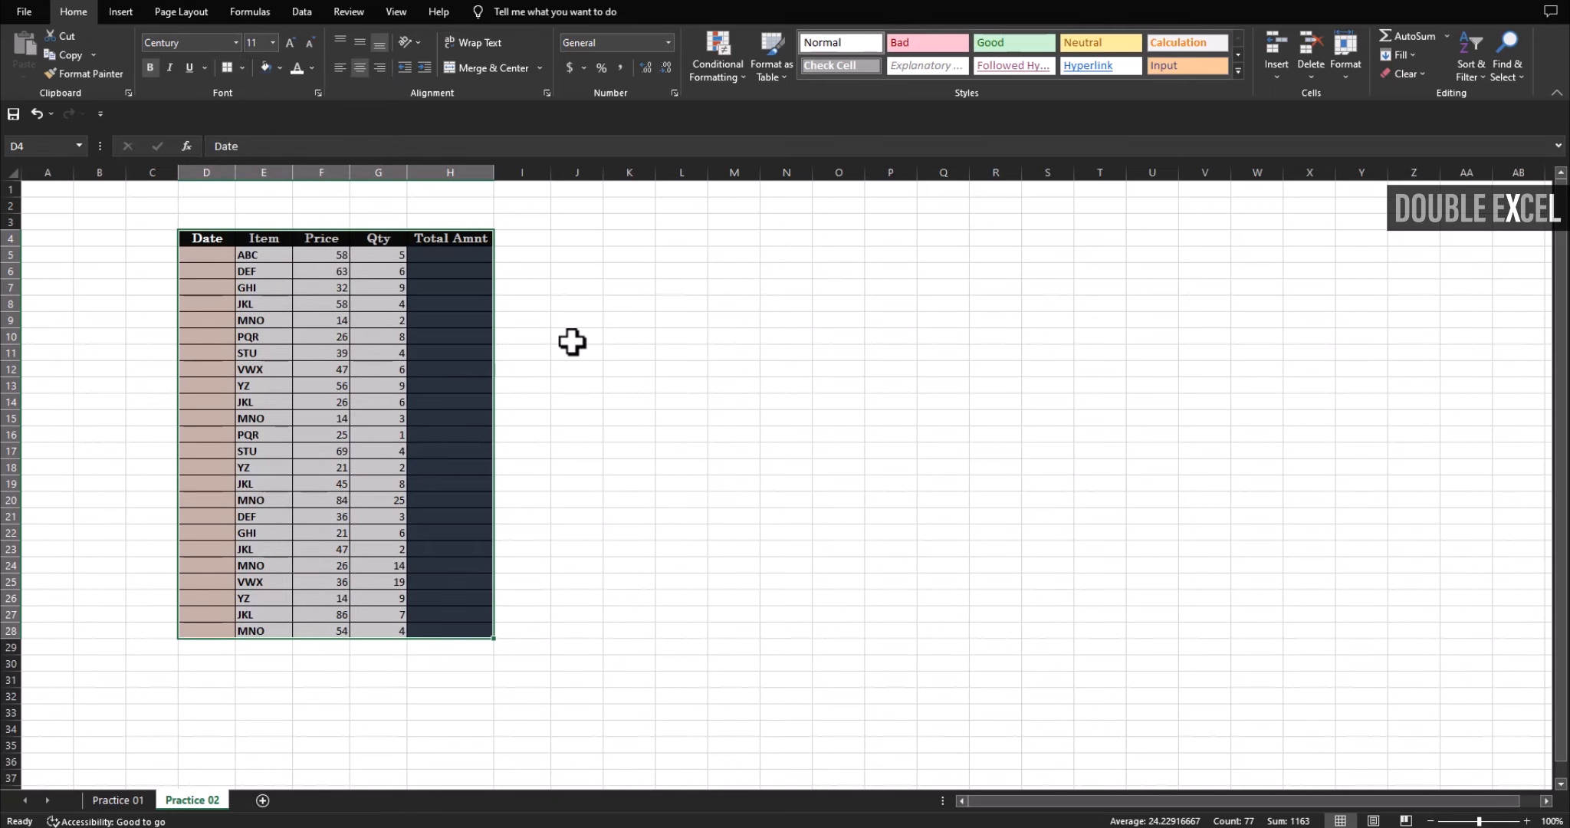
{"action": "left_click", "coordinate": [436, 632]}
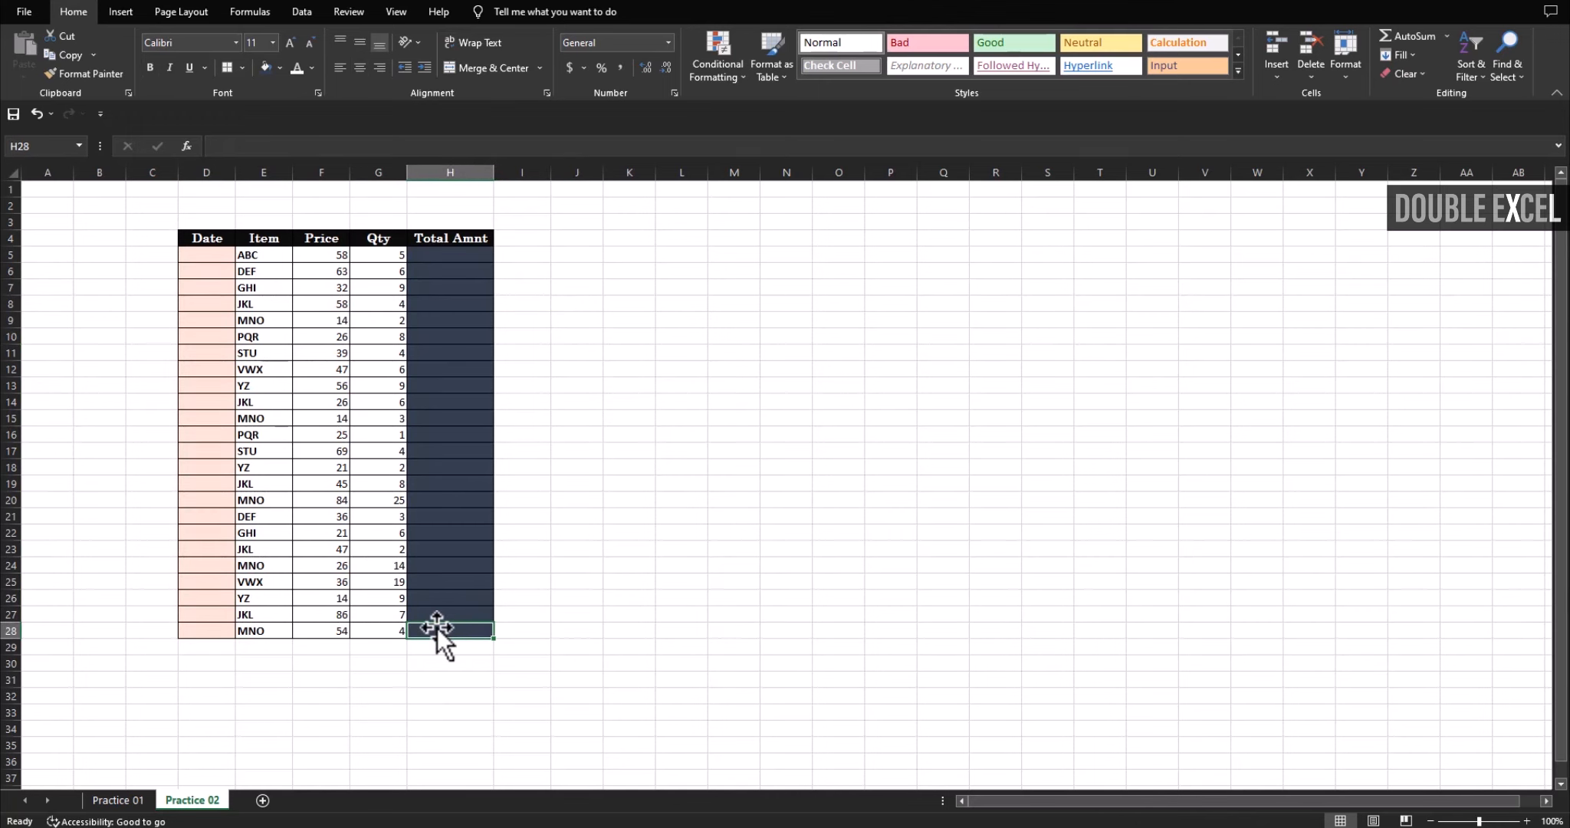
- Fill cell H29, directly below the Total Amnt column, with black
{"action": "left_click", "coordinate": [395, 649]}
{"action": "left_click", "coordinate": [445, 648]}
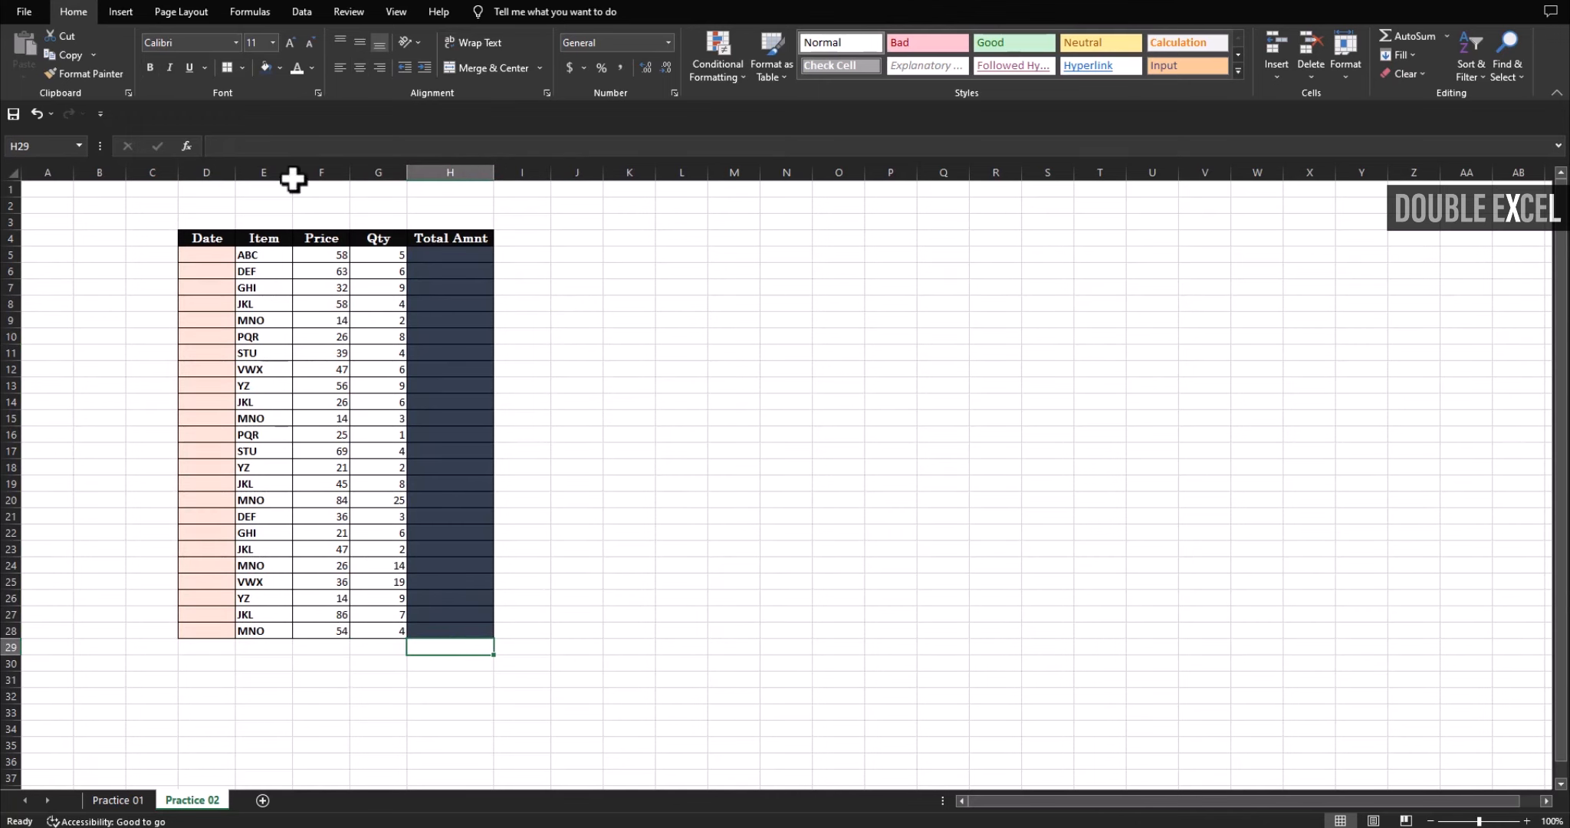
{"action": "left_click", "coordinate": [279, 68]}
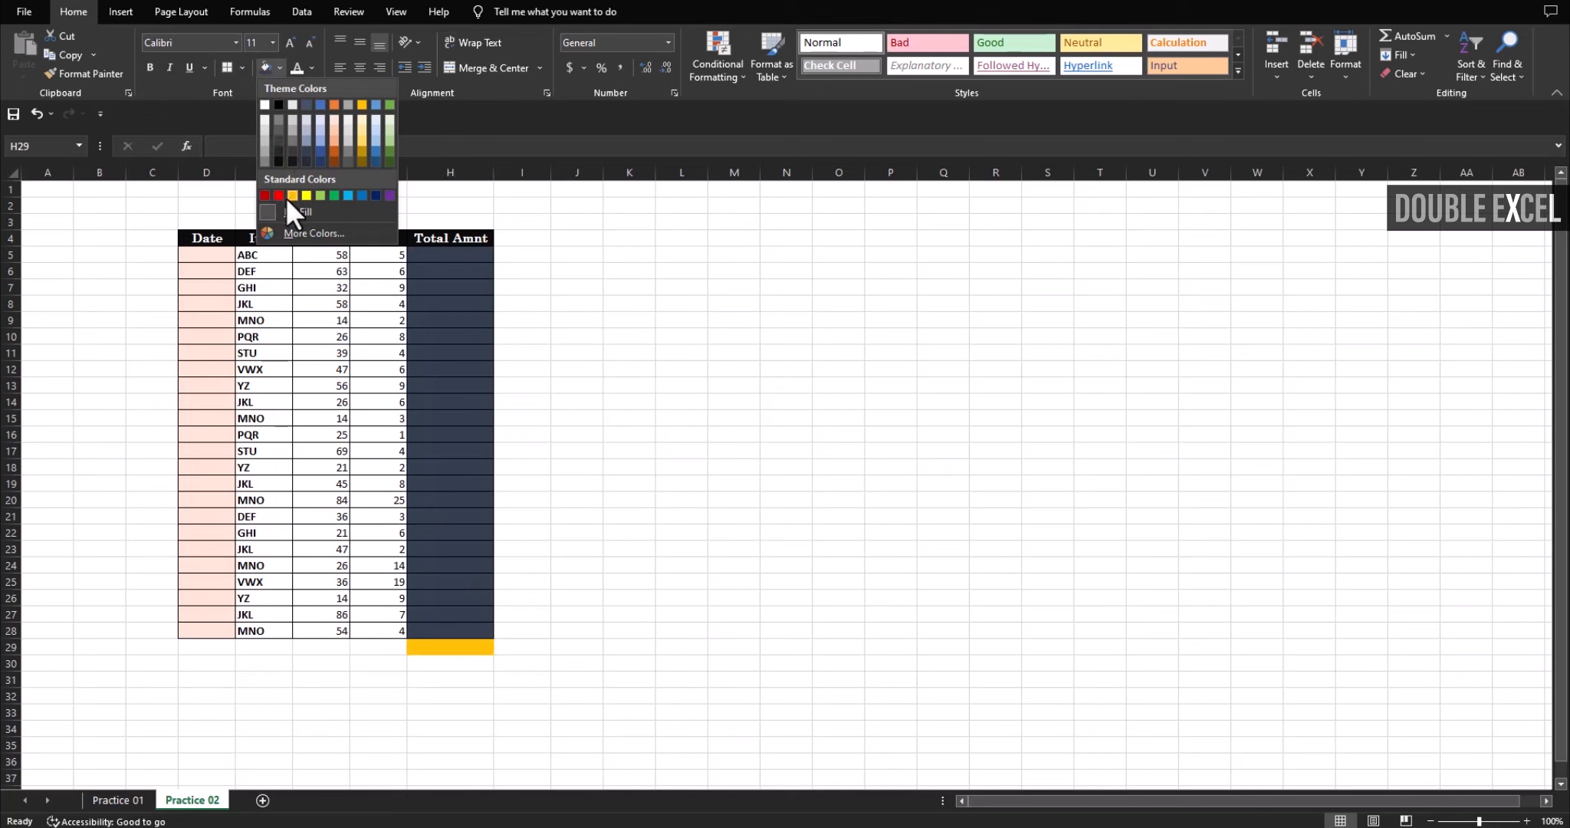
{"action": "left_click", "coordinate": [278, 102]}
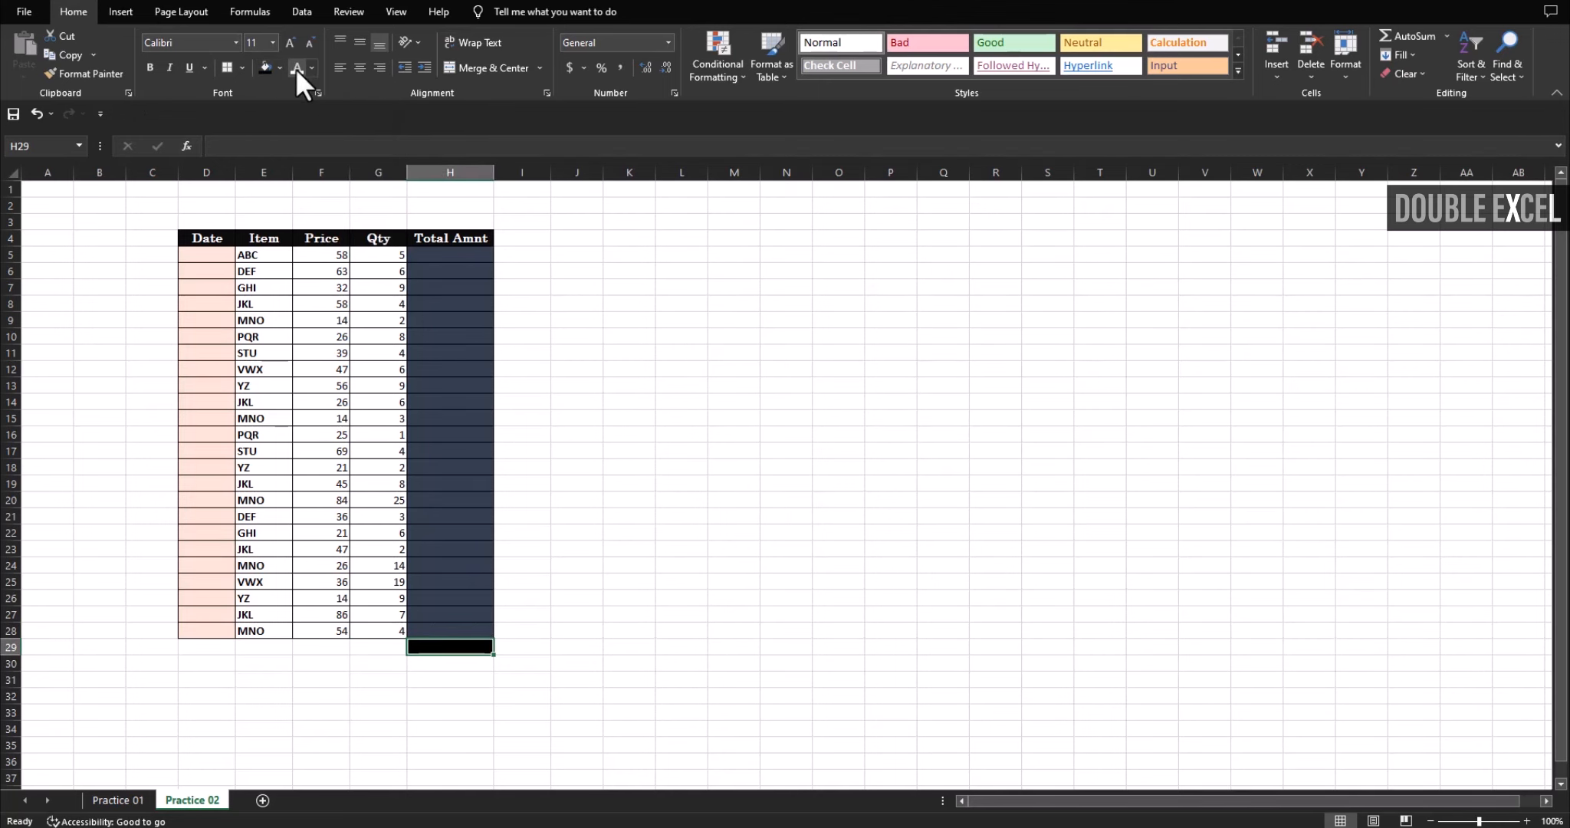
- Set the font color of cell H29 to the standard orange and increase its font size
{"action": "left_click", "coordinate": [311, 67]}
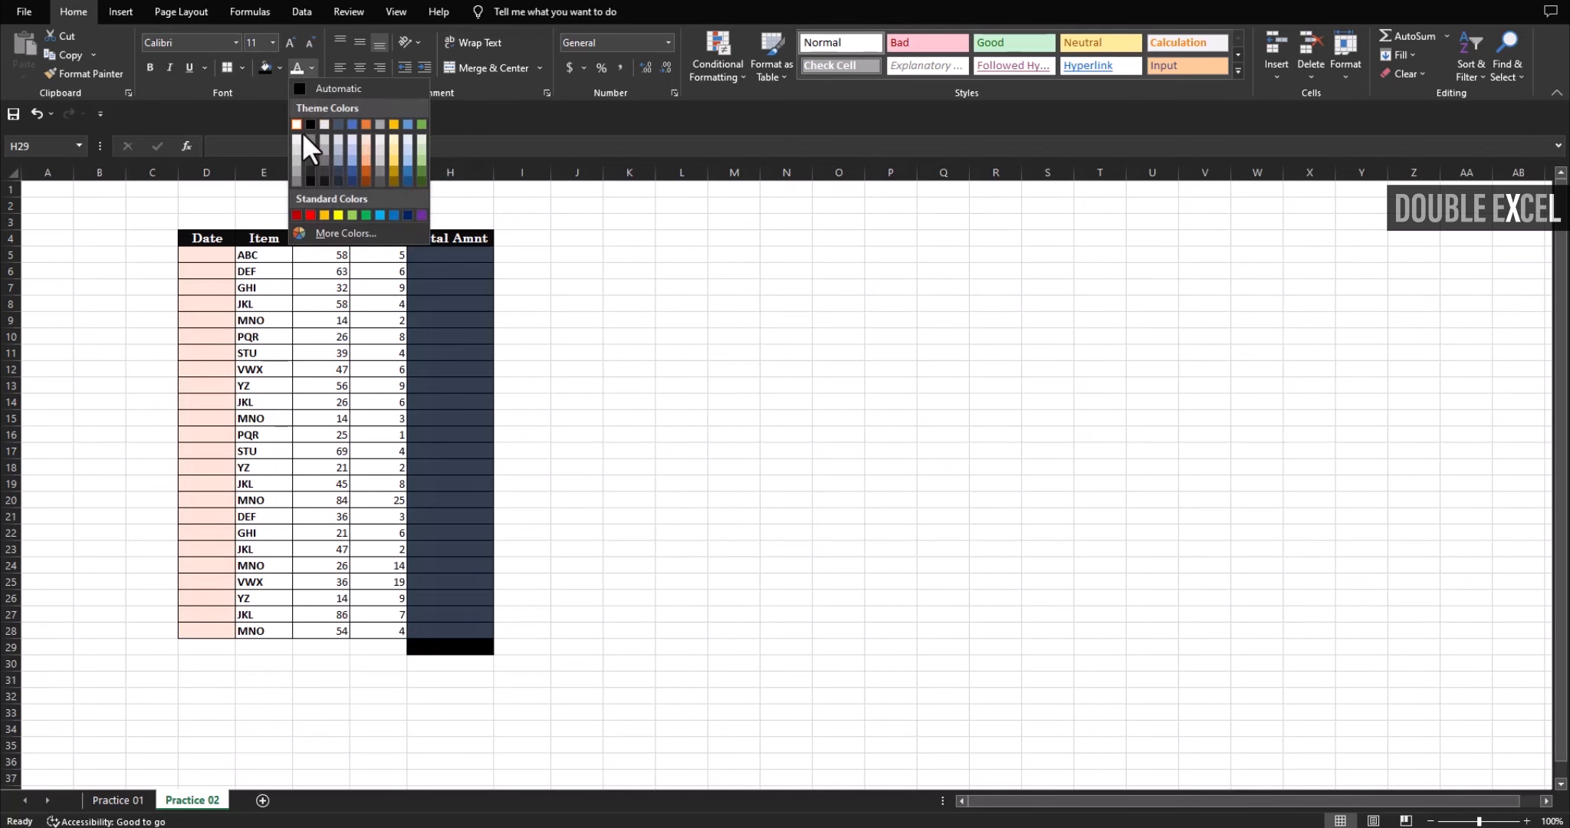
{"action": "left_click", "coordinate": [323, 214]}
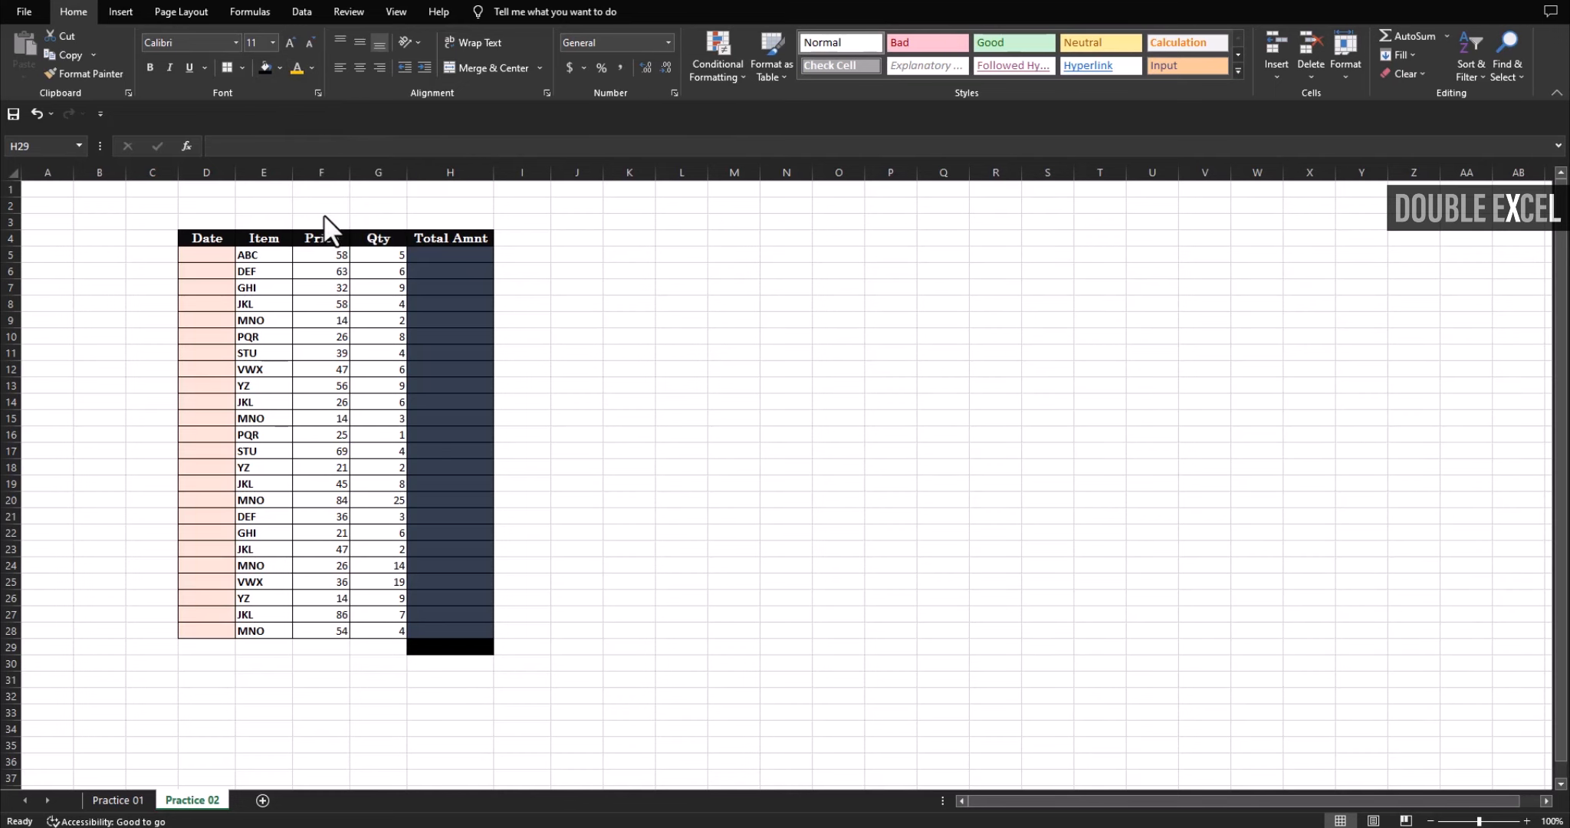
{"action": "left_click", "coordinate": [272, 43]}
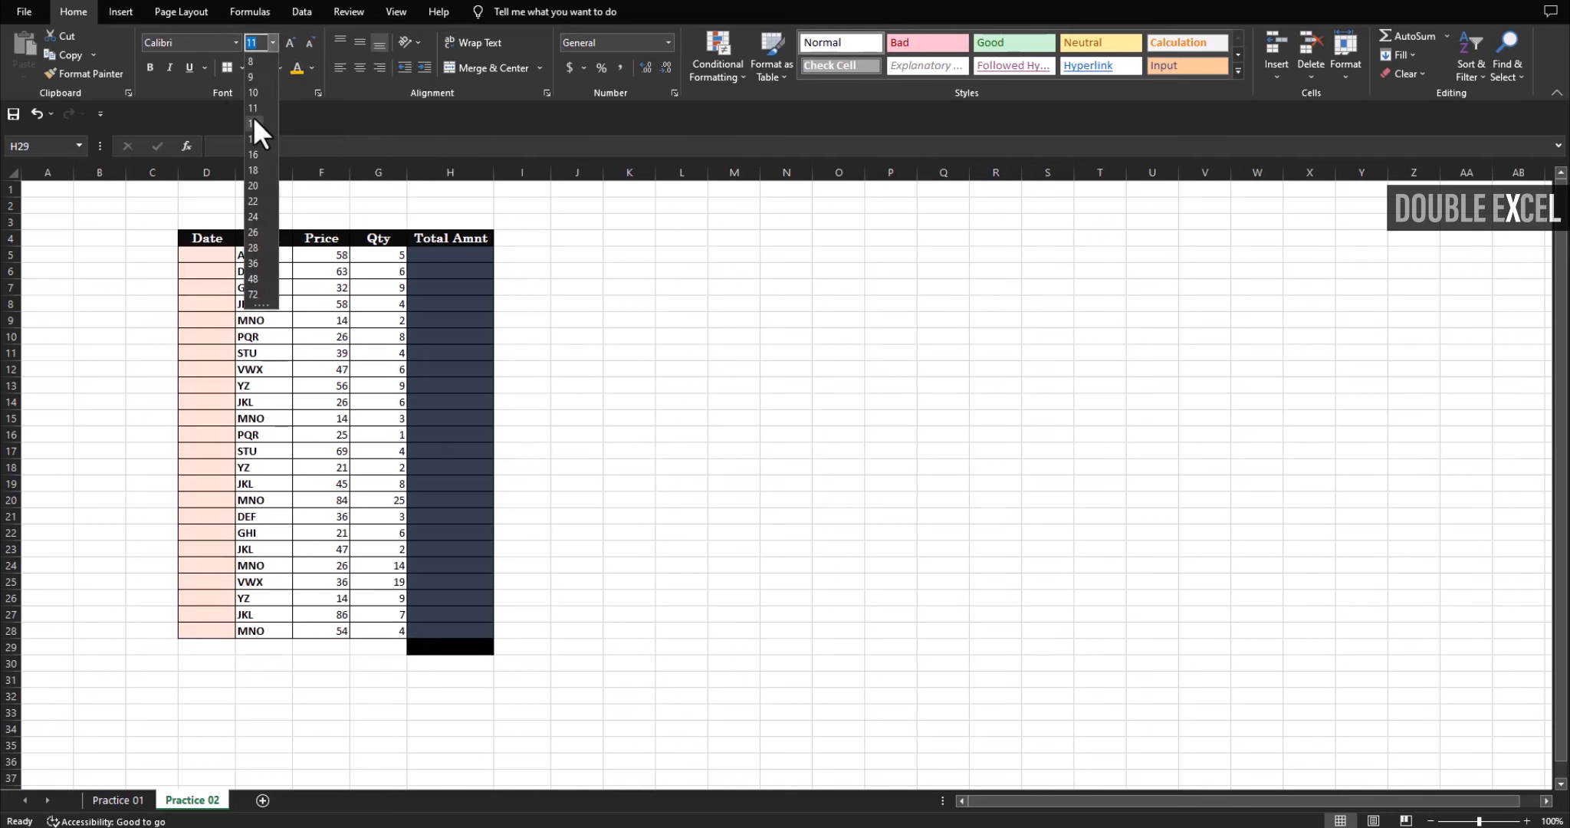
{"action": "left_click", "coordinate": [628, 564]}
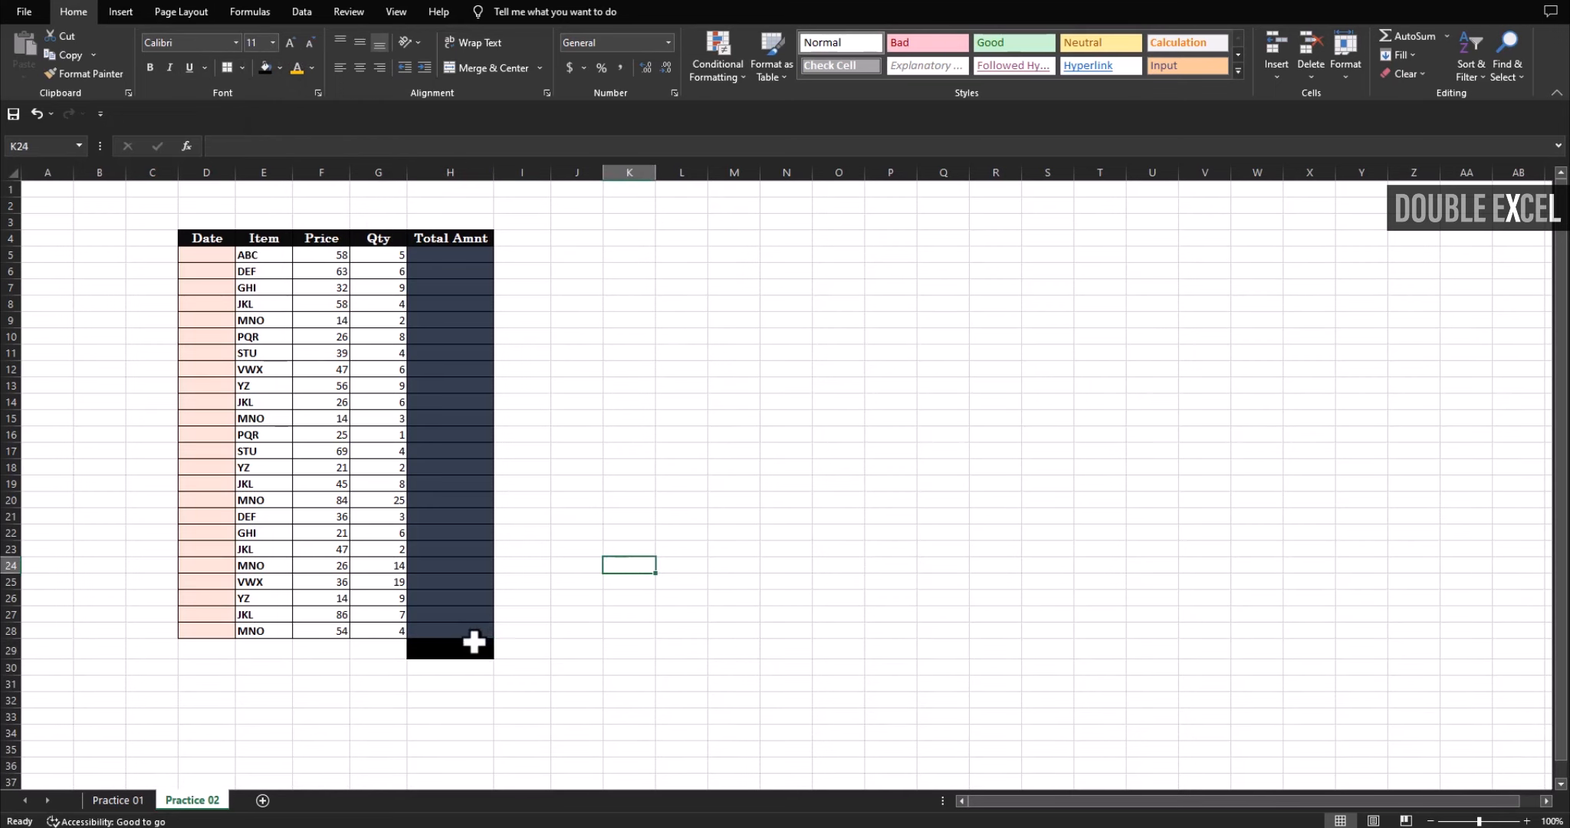
{"action": "left_click", "coordinate": [455, 253]}
{"action": "left_click_drag", "start_coordinate": [329, 255], "coordinate": [326, 627]}
{"action": "left_click", "coordinate": [331, 257]}
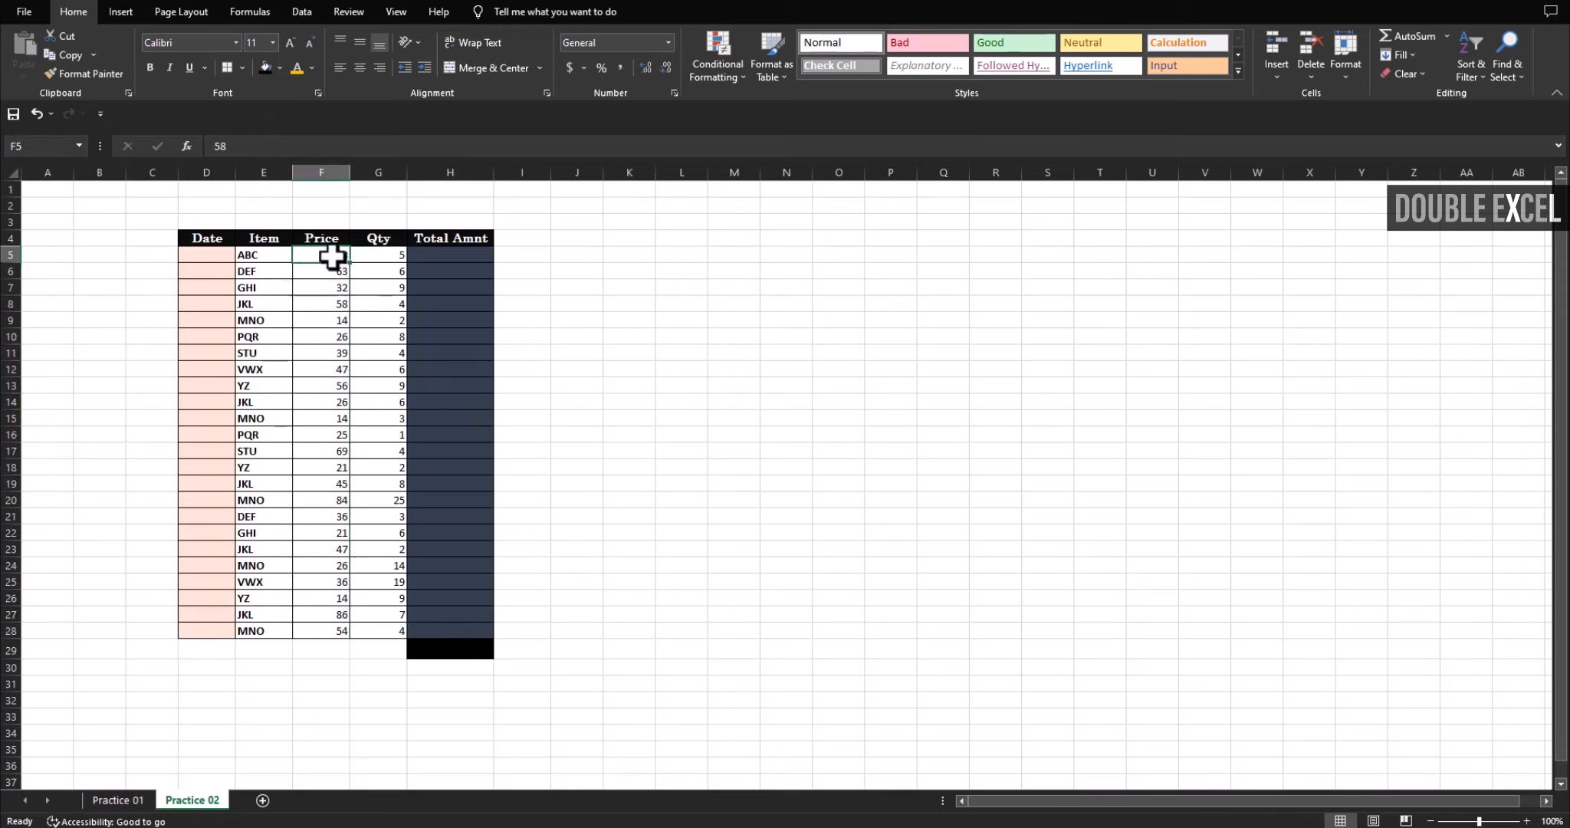
{"action": "left_click_drag", "start_coordinate": [323, 256], "coordinate": [325, 630]}
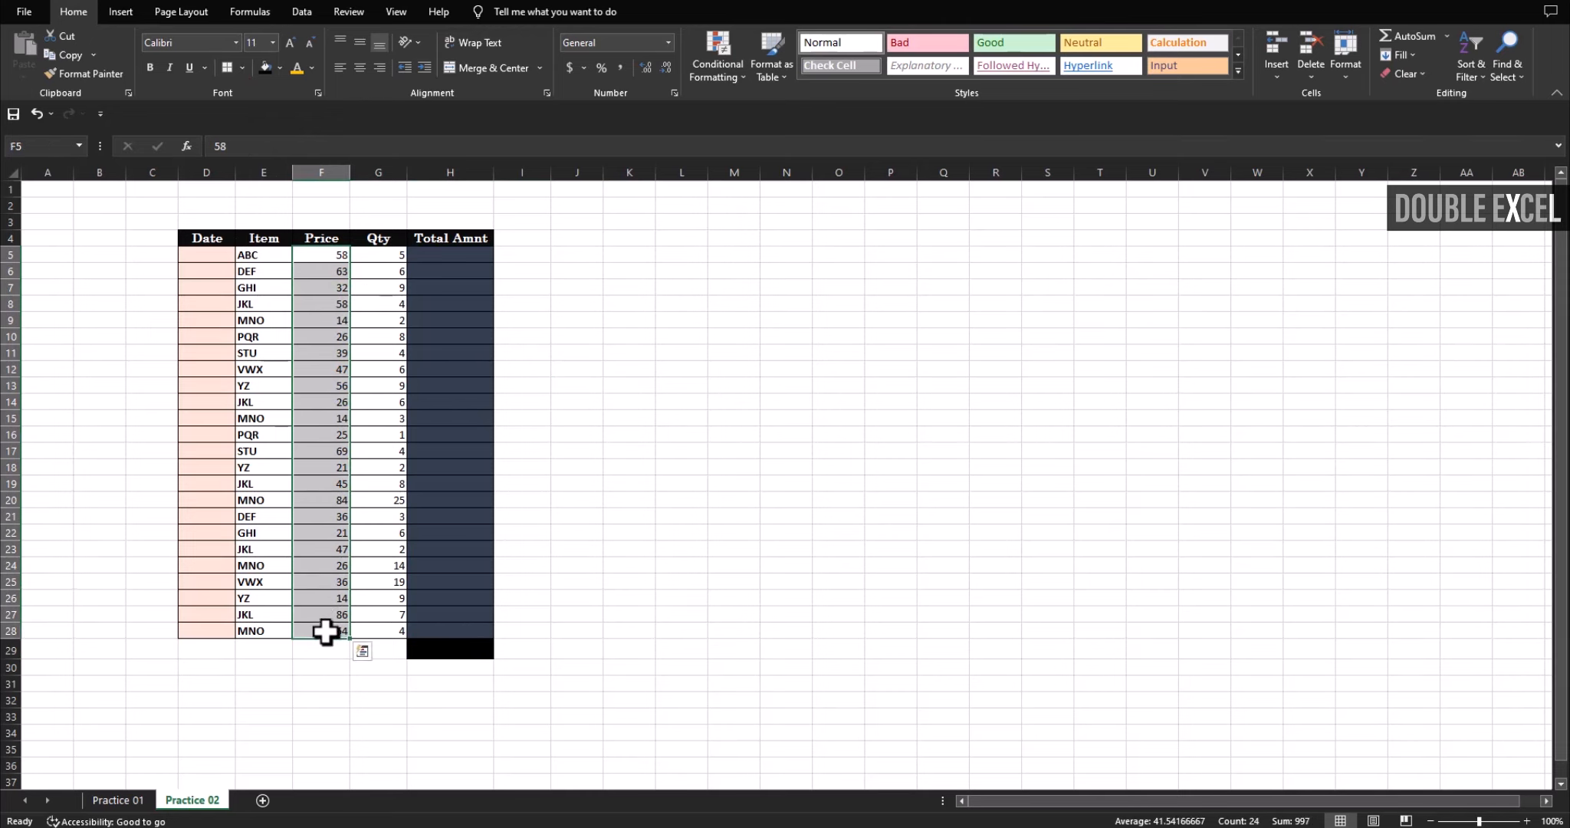
{"action": "left_click_drag", "start_coordinate": [451, 254], "coordinate": [450, 645]}
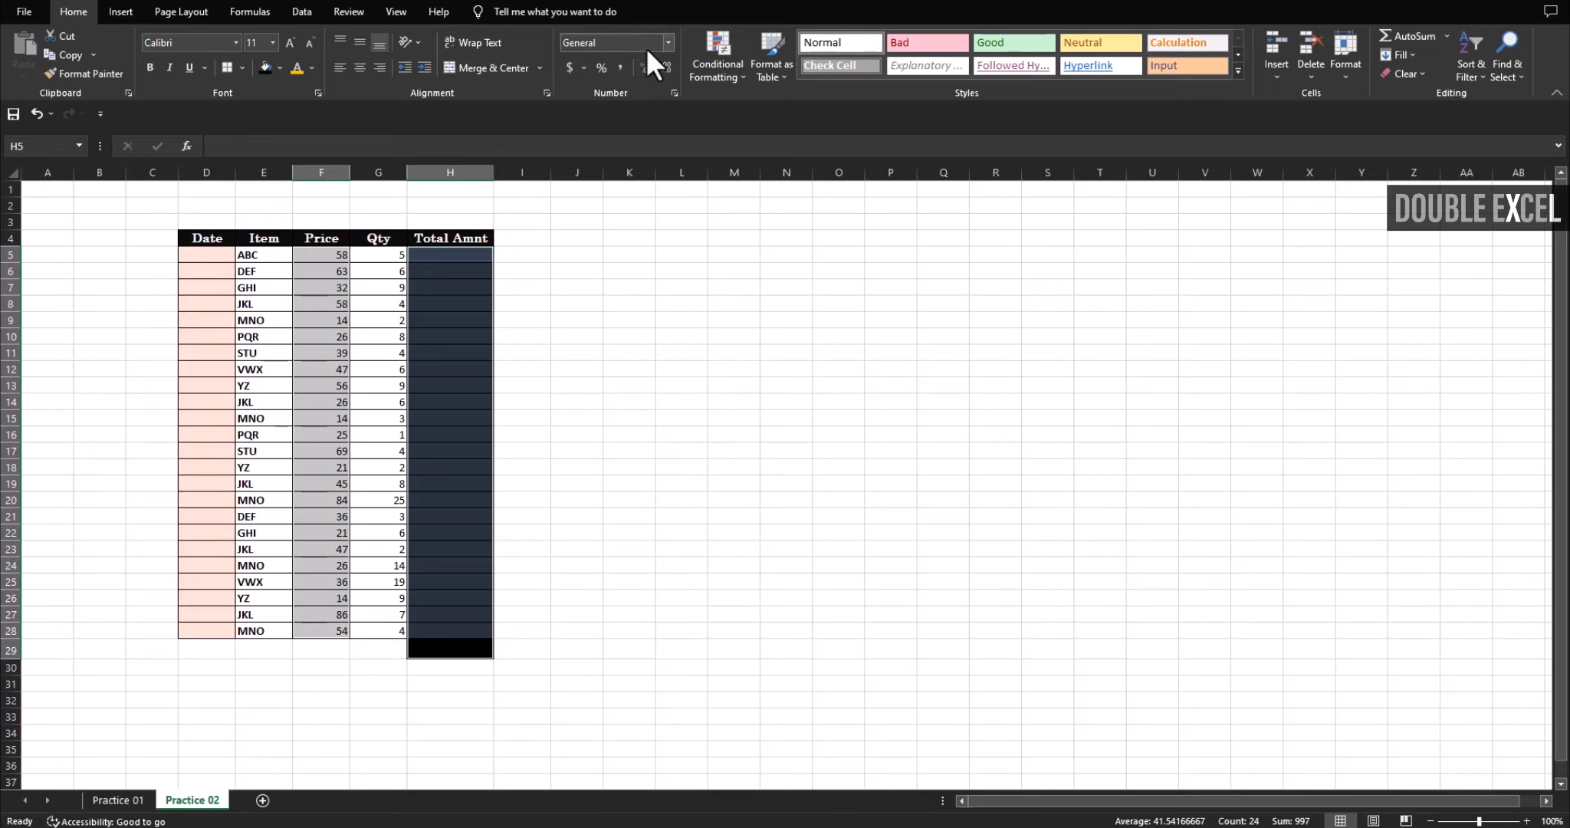
{"action": "left_click", "coordinate": [643, 351]}
- Select the Price values F5:F28 together with the Total Amnt cells H5:H29 as one non-adjacent selection
{"action": "left_click_drag", "start_coordinate": [329, 256], "coordinate": [326, 631]}
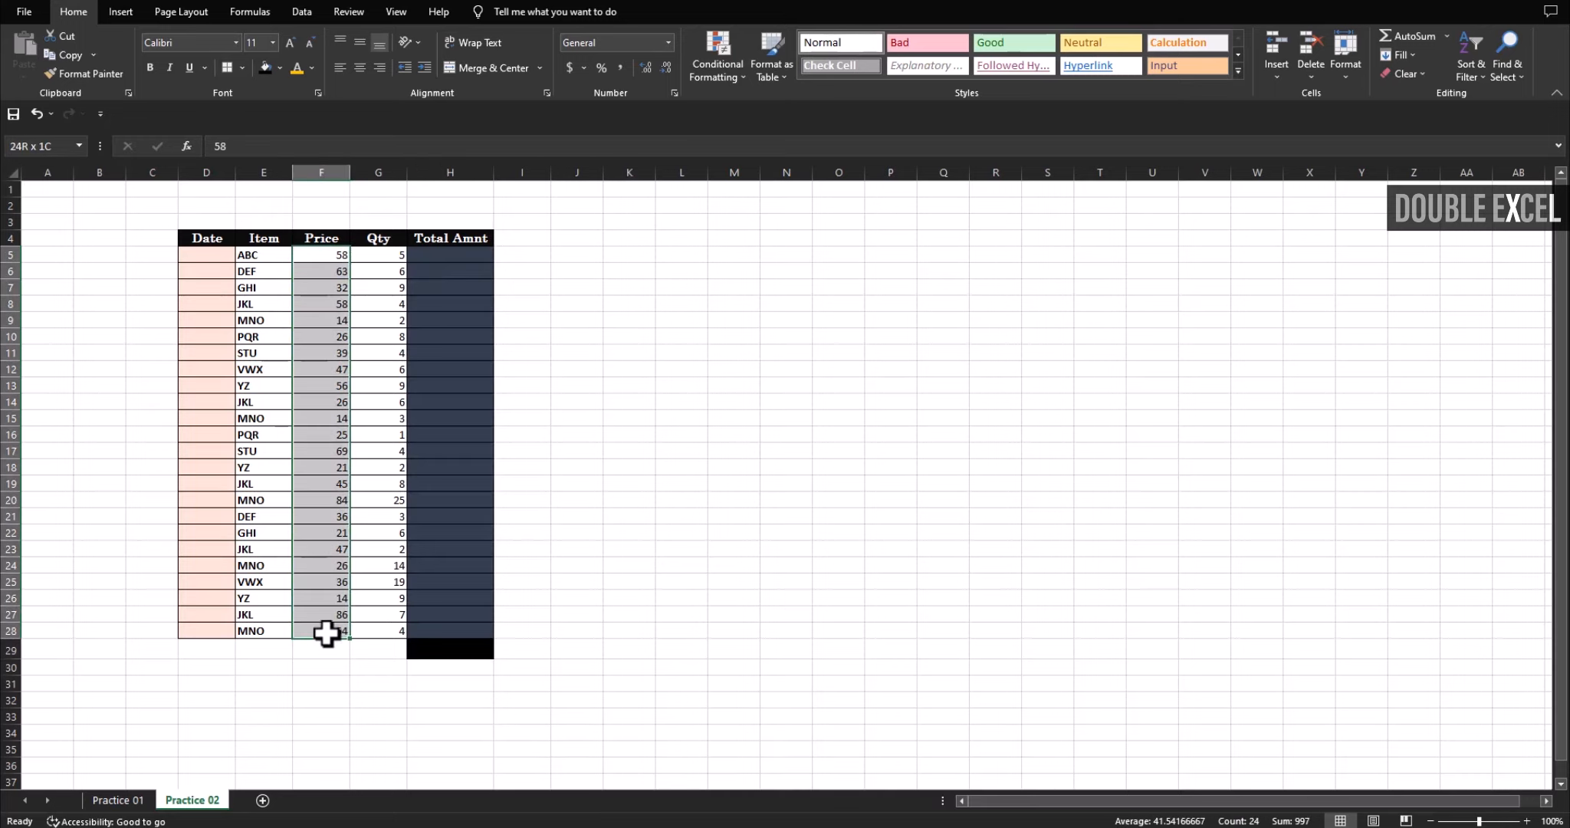
{"action": "left_click_drag", "start_coordinate": [452, 255], "coordinate": [455, 649]}
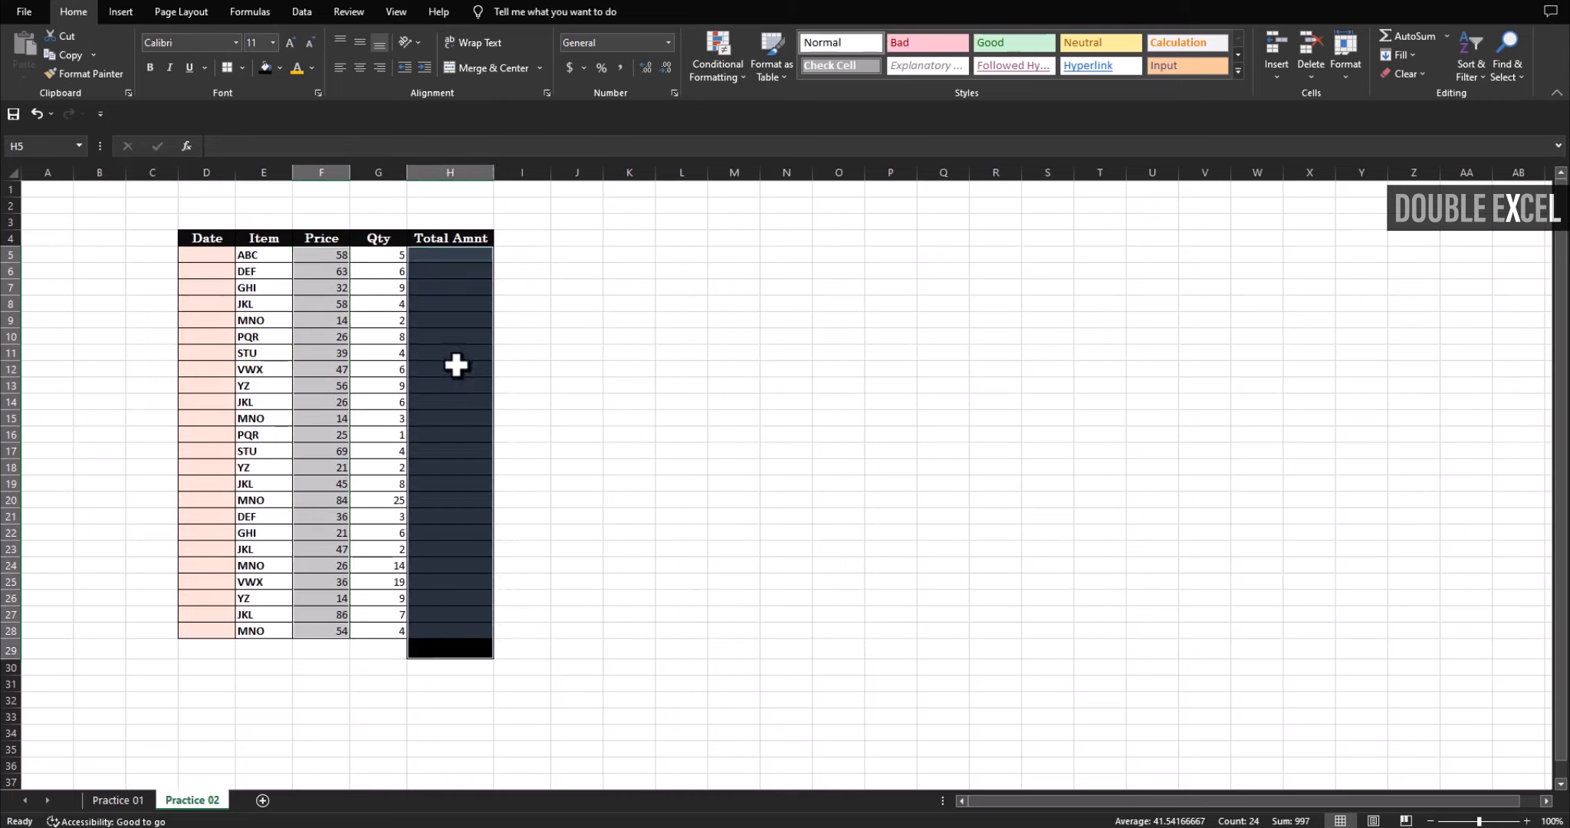
- Format the Price values and the Total Amnt cells with the Accounting number format in rupees, English (India)
{"action": "left_click", "coordinate": [666, 42]}
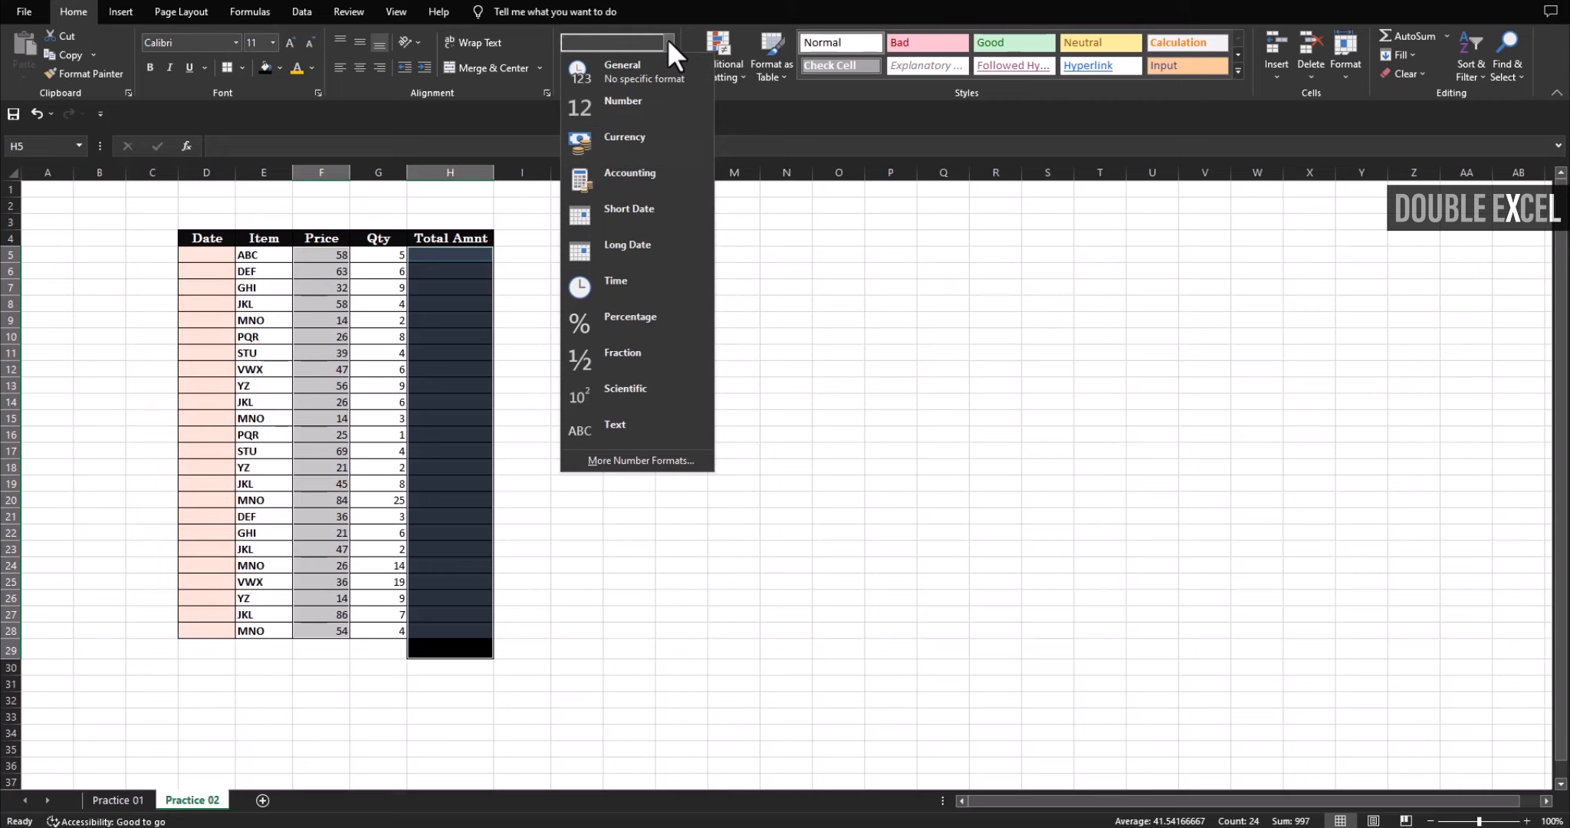
{"action": "left_click", "coordinate": [639, 146]}
{"action": "left_click", "coordinate": [584, 67]}
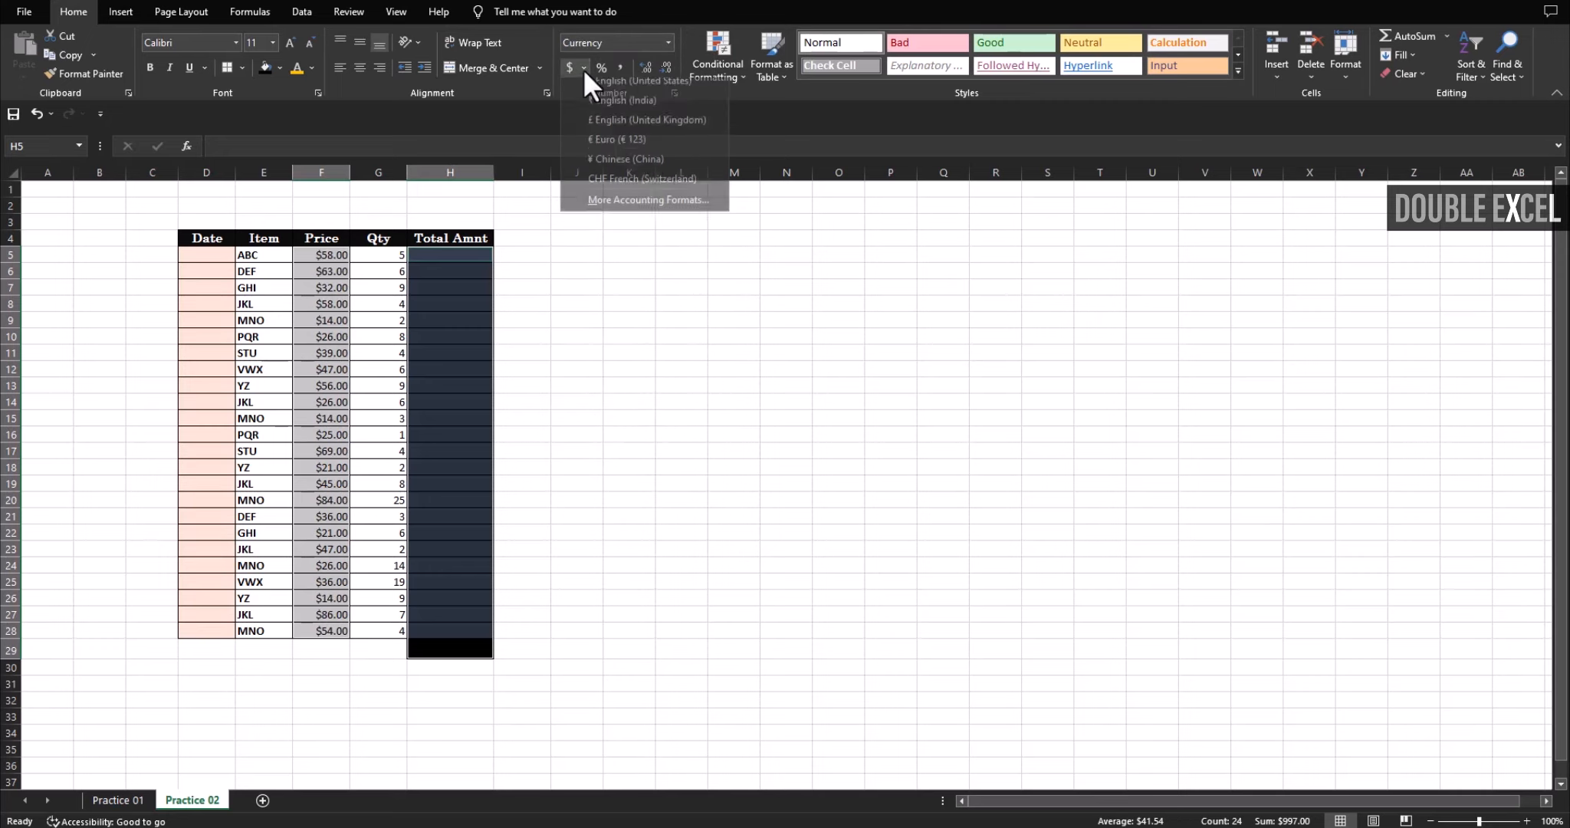
{"action": "left_click", "coordinate": [615, 109]}
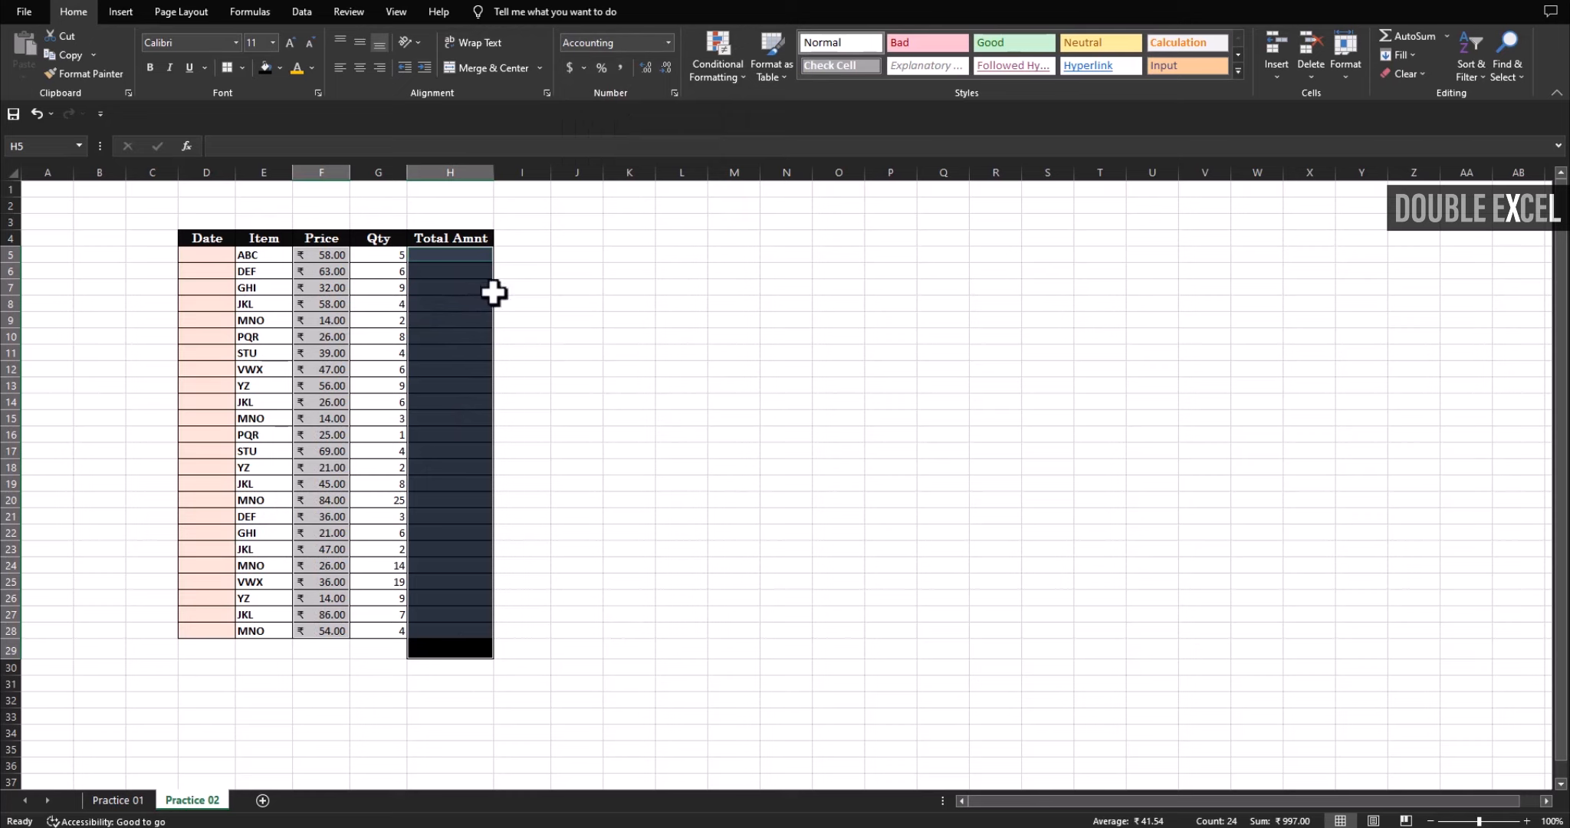
{"action": "left_click", "coordinate": [682, 369]}
- Review the number category, decimal places and currency symbol of the Price and Total Amnt cells in the Format Cells settings
{"action": "left_click_drag", "start_coordinate": [452, 261], "coordinate": [449, 650]}
{"action": "left_click_drag", "start_coordinate": [331, 258], "coordinate": [331, 630]}
{"action": "right_click", "coordinate": [459, 480]}
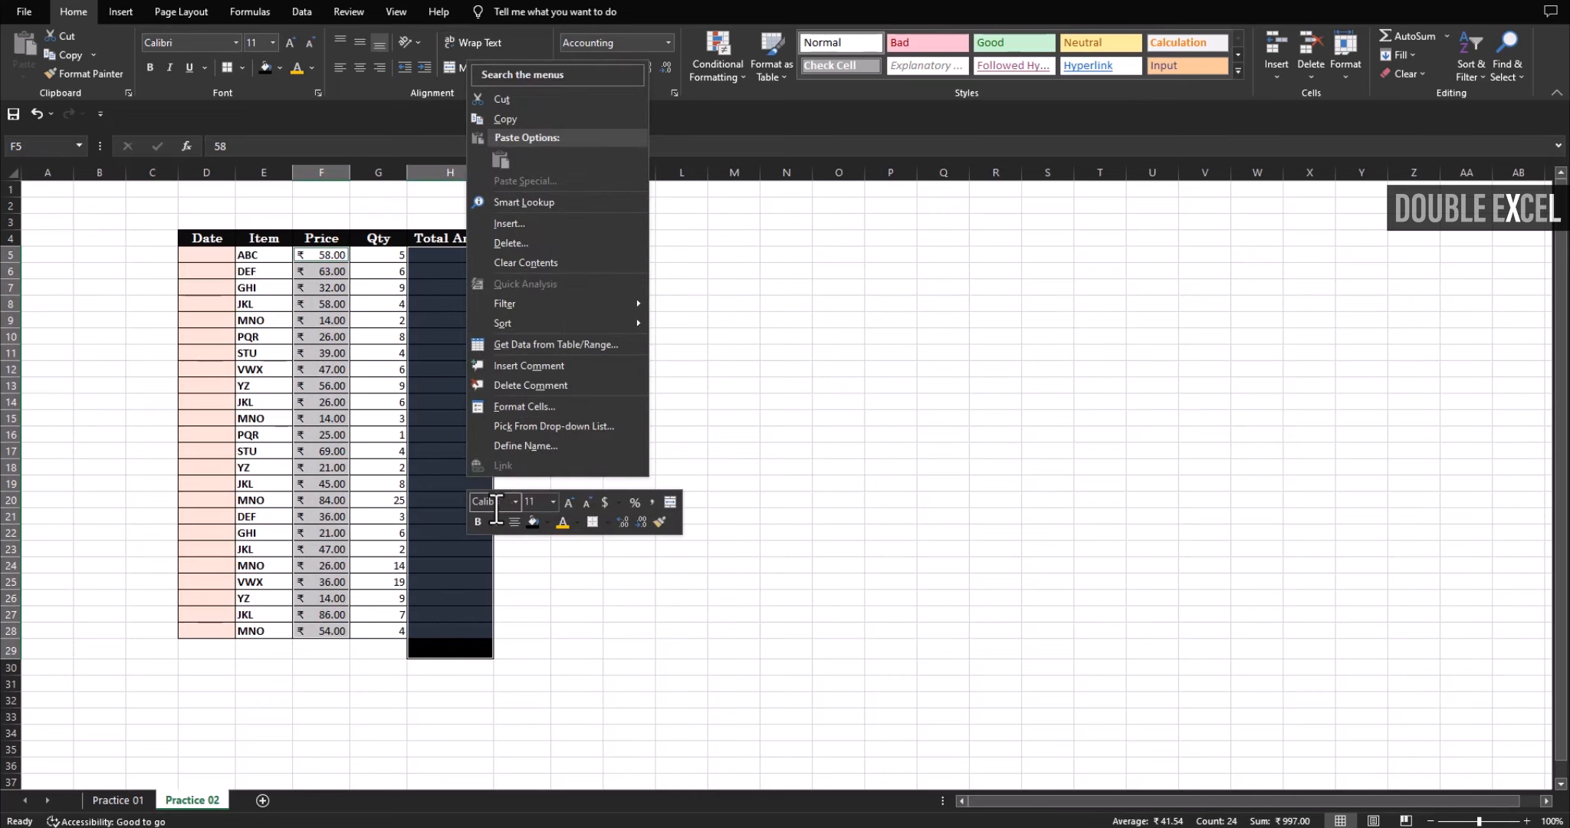
{"action": "left_click", "coordinate": [524, 407]}
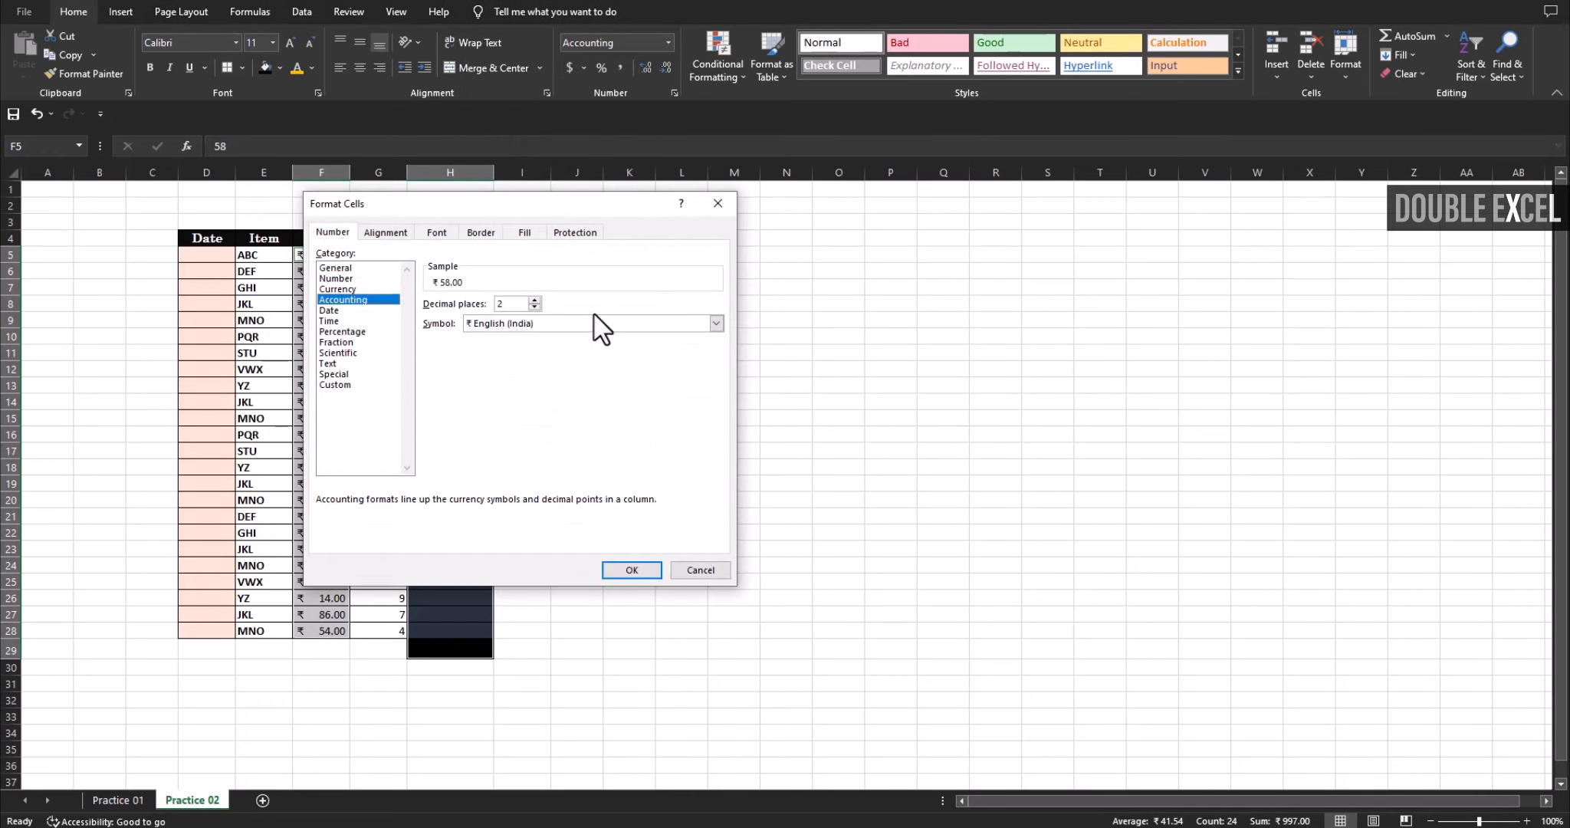
{"action": "left_click", "coordinate": [521, 325]}
{"action": "left_click", "coordinate": [521, 325]}
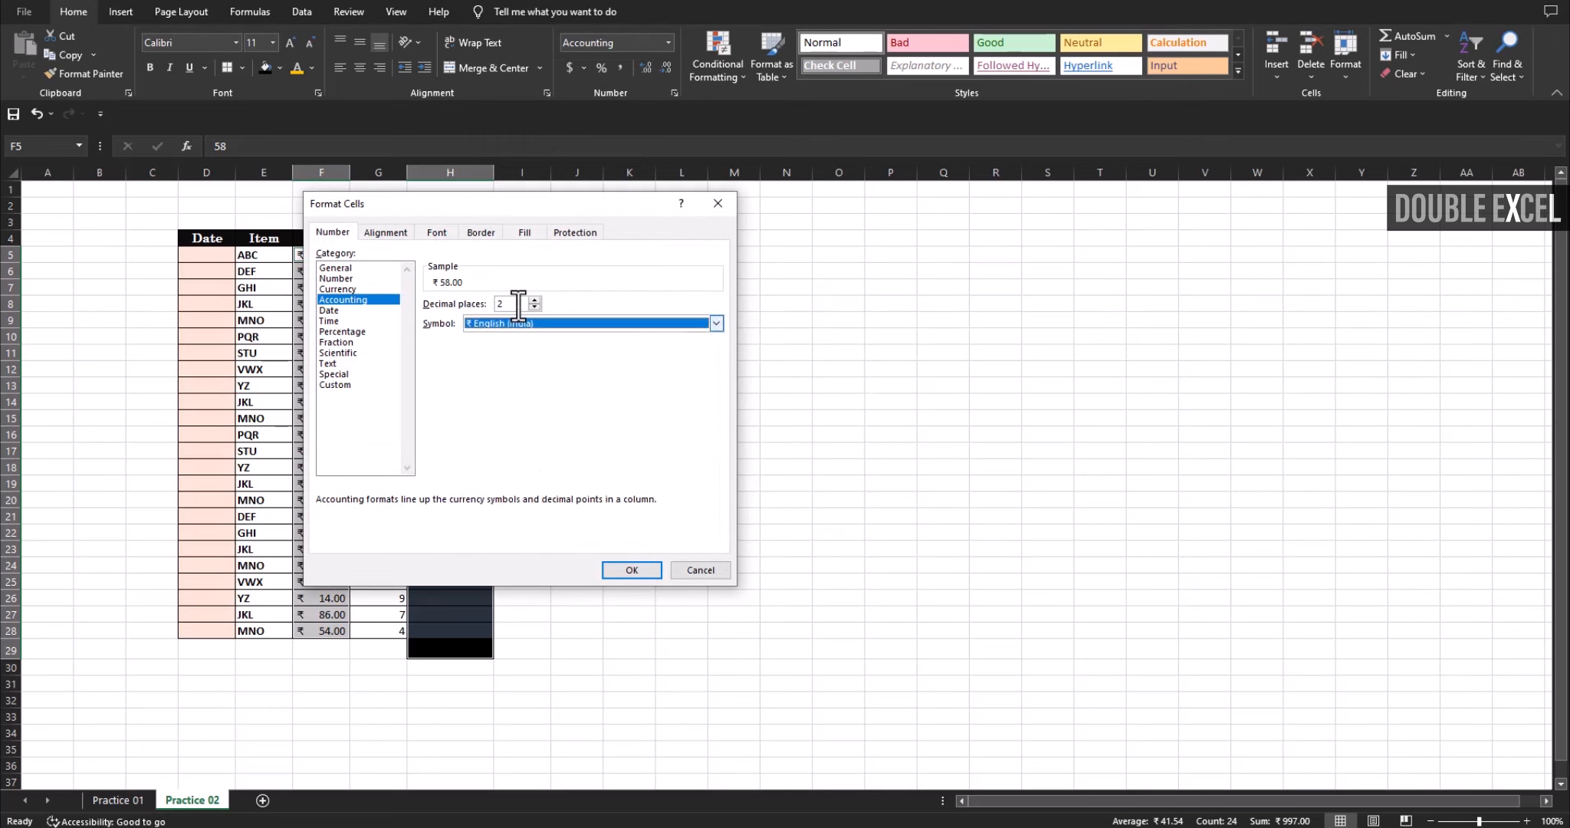
{"action": "left_click", "coordinate": [513, 325]}
{"action": "left_click", "coordinate": [513, 423]}
{"action": "left_click", "coordinate": [624, 575]}
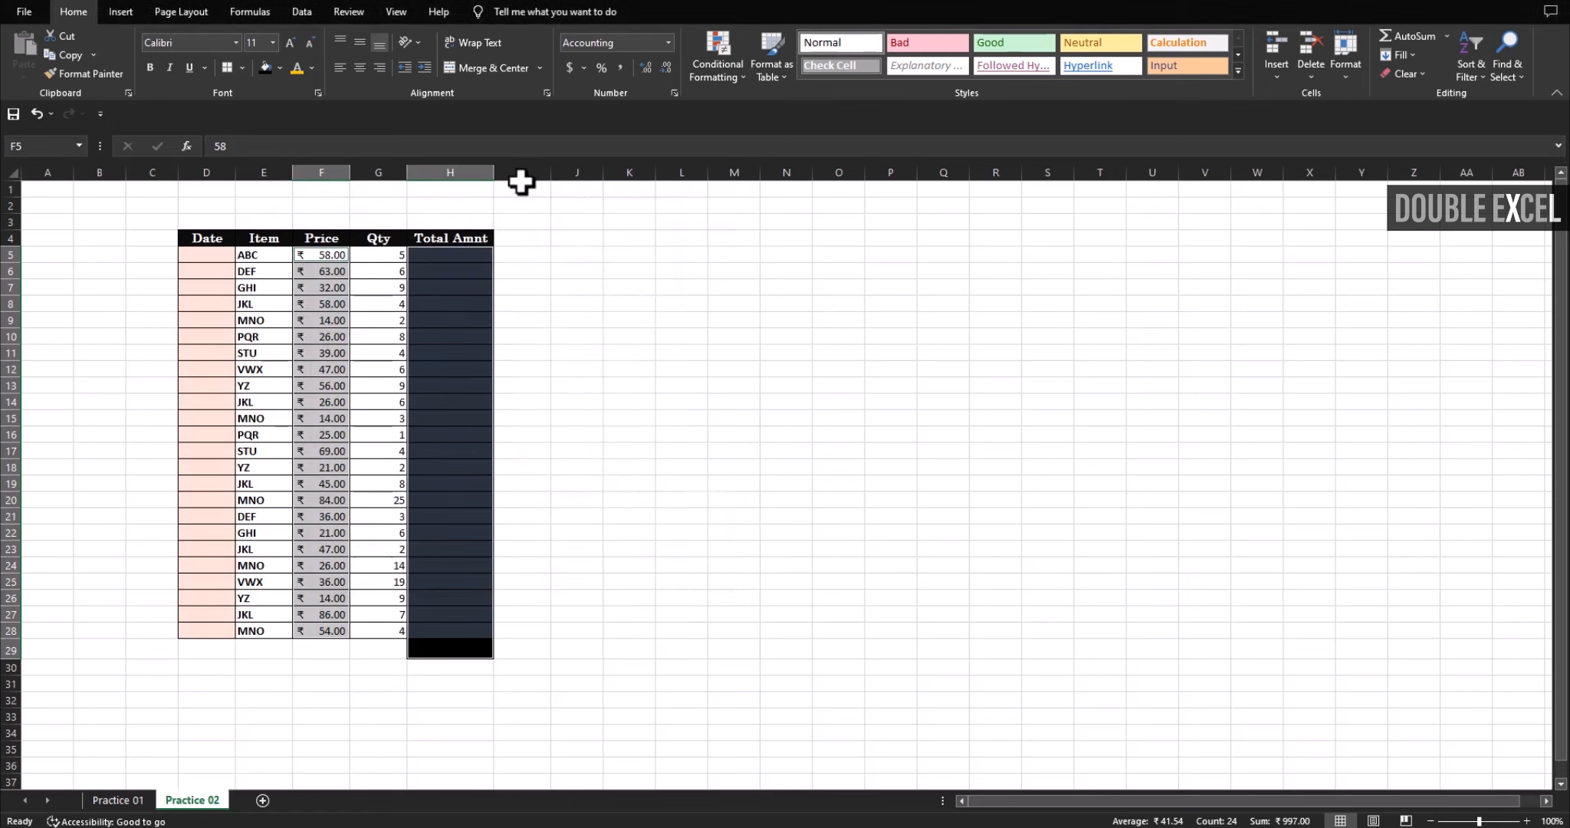
{"action": "left_click", "coordinate": [721, 354]}
- Enter the formula =F5*G5 in H5 to multiply the first item's price by its quantity
{"action": "left_click", "coordinate": [474, 253]}
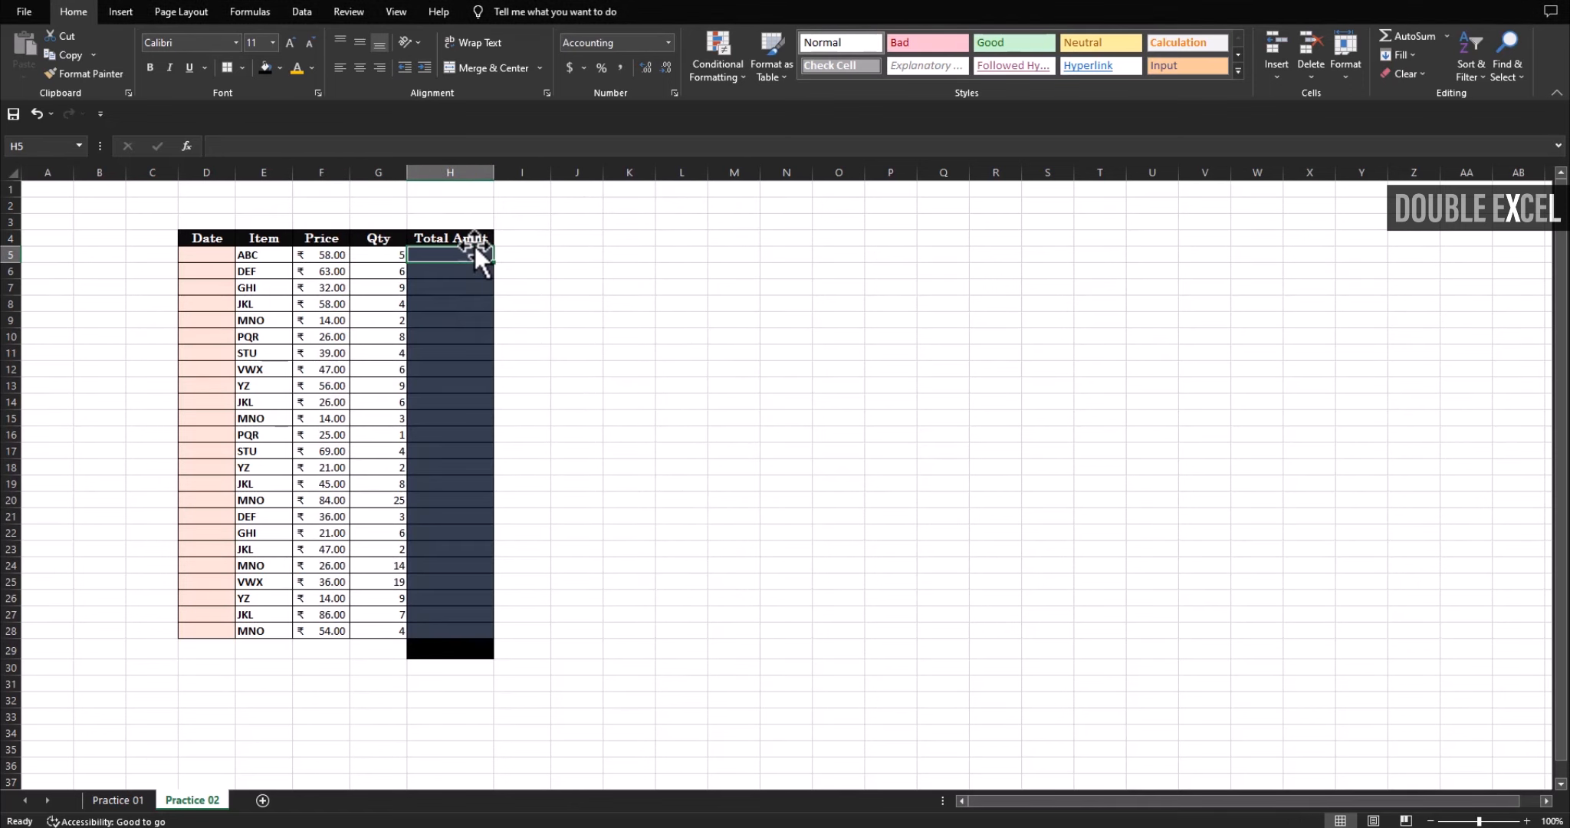
{"action": "type", "text": "="}
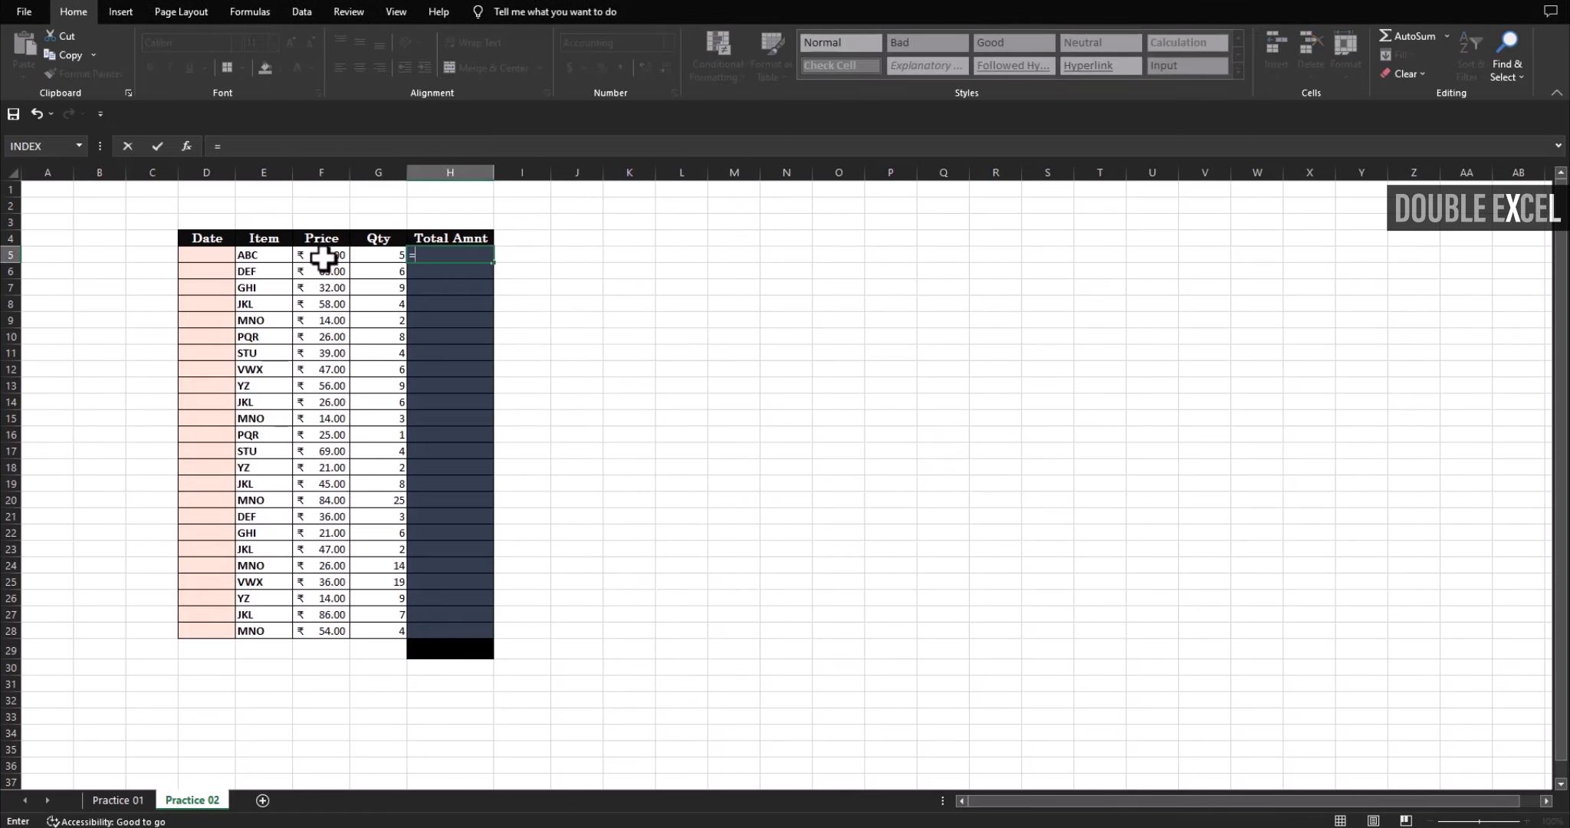
{"action": "left_click", "coordinate": [322, 258]}
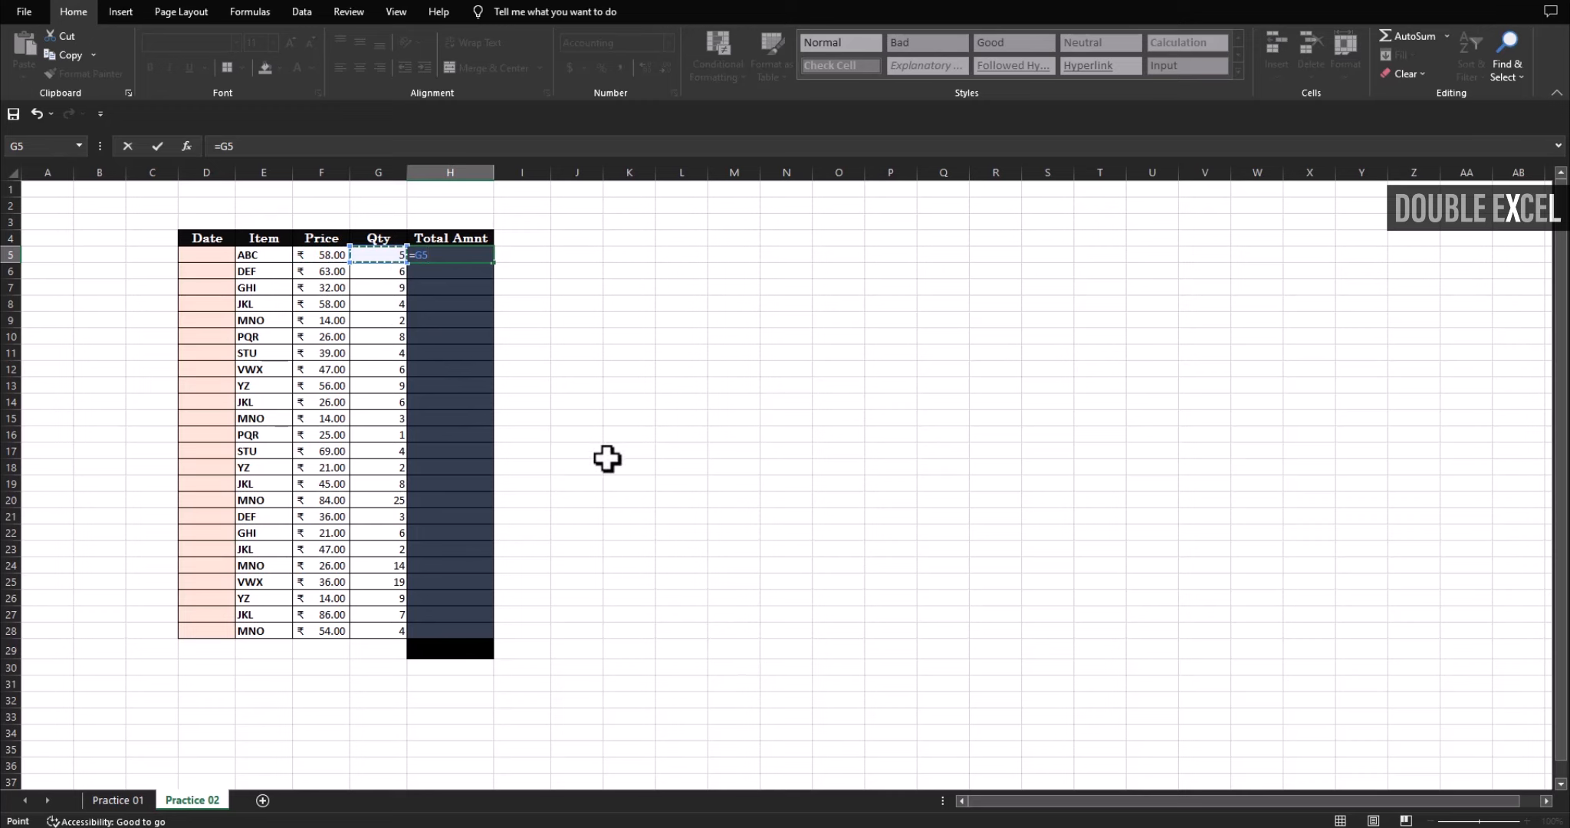
{"action": "left_click", "coordinate": [377, 255]}
{"action": "left_click", "coordinate": [318, 254]}
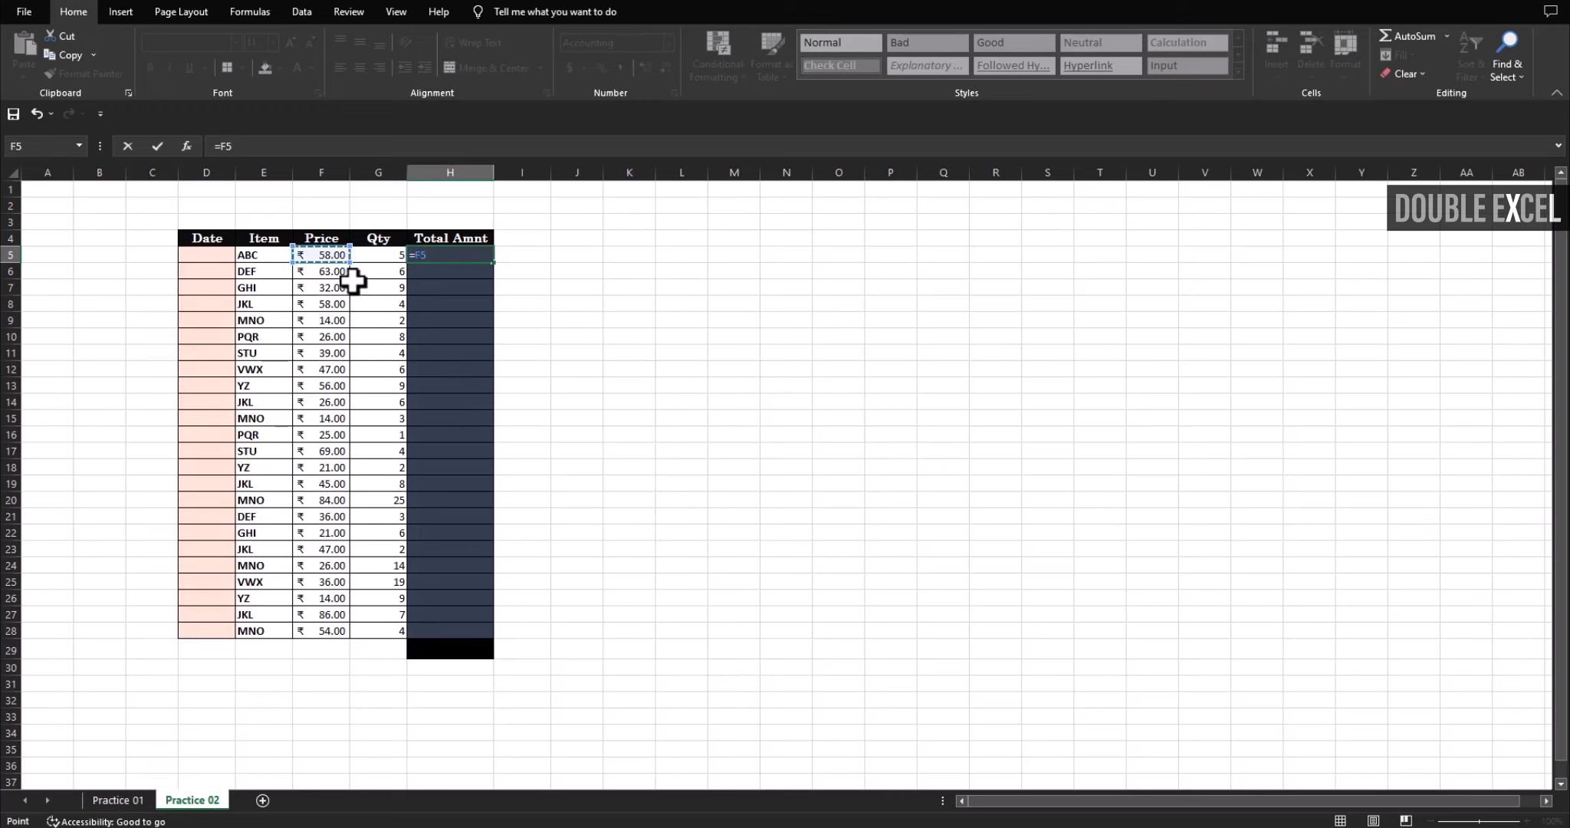
{"action": "type", "text": "*"}
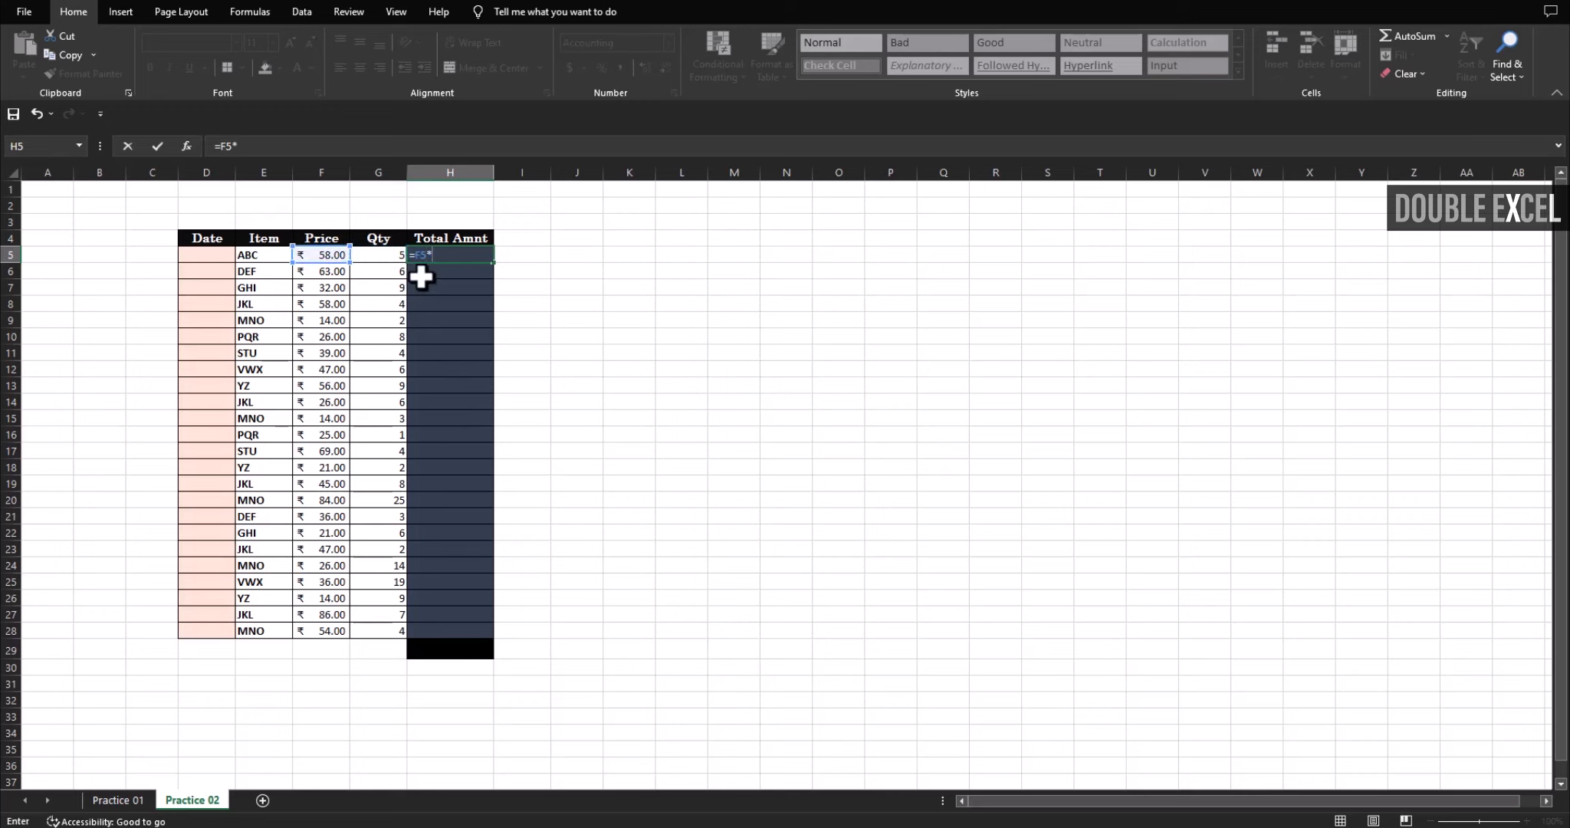
{"action": "left_click", "coordinate": [375, 254]}
{"action": "key", "text": "Return"}
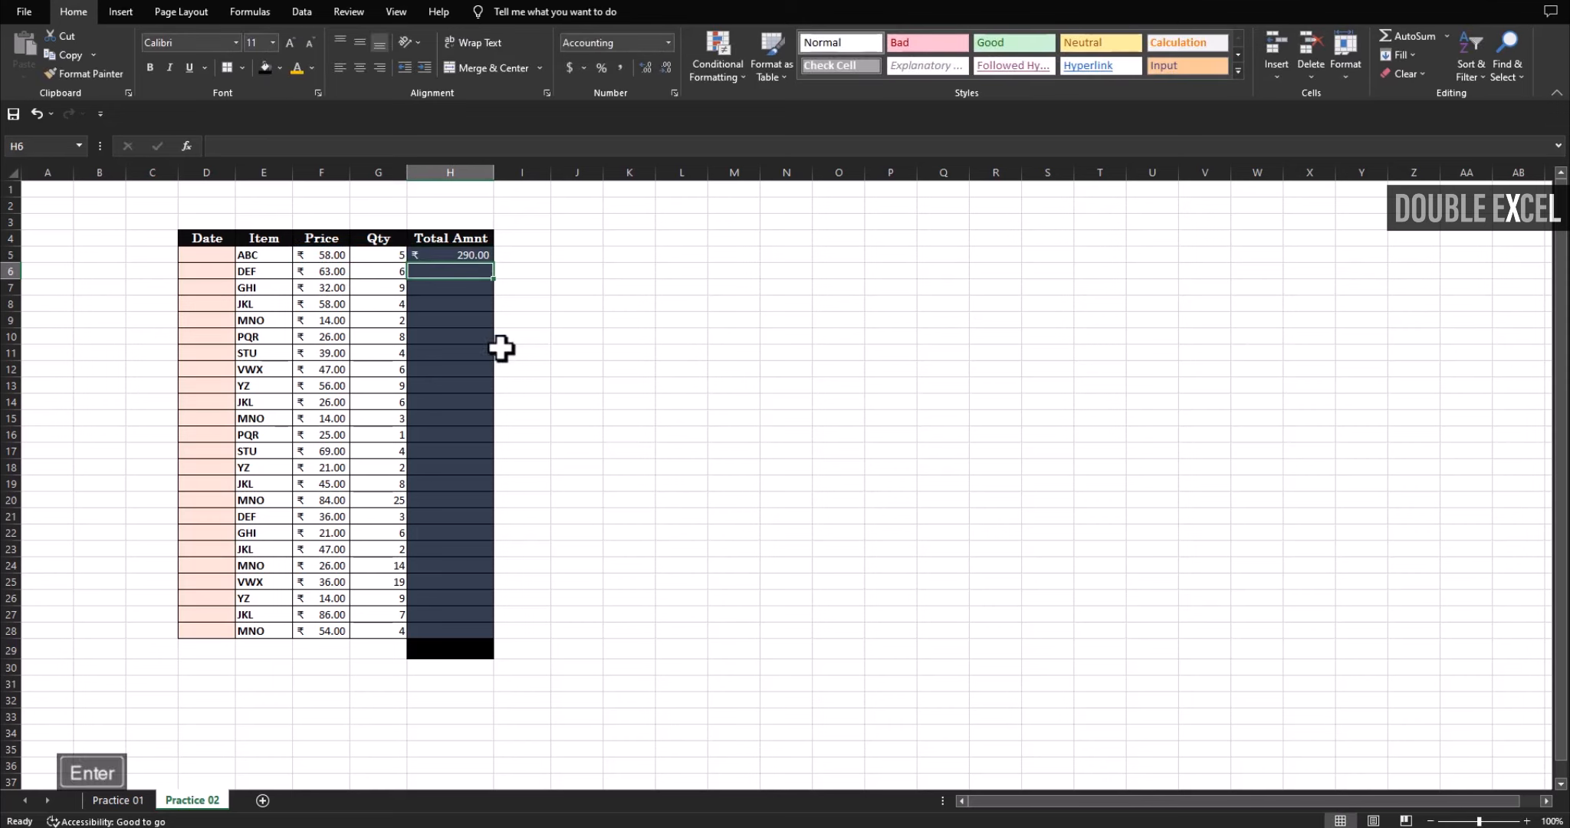
- Copy the H5 formula down the Total Amnt column through H28
{"action": "left_click_drag", "start_coordinate": [493, 264], "coordinate": [516, 641]}
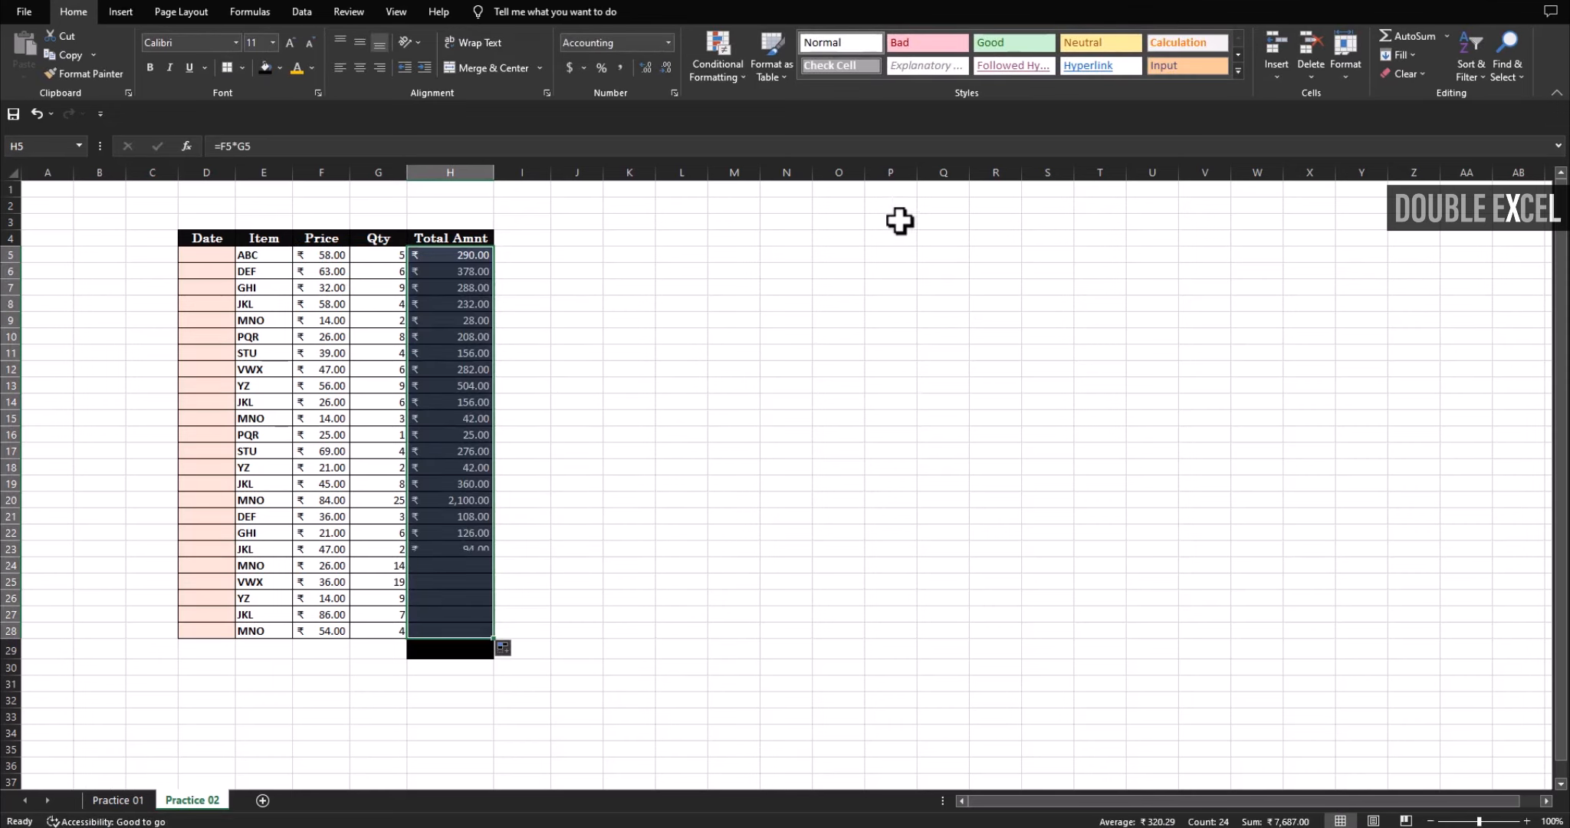
{"action": "left_click", "coordinate": [679, 417]}
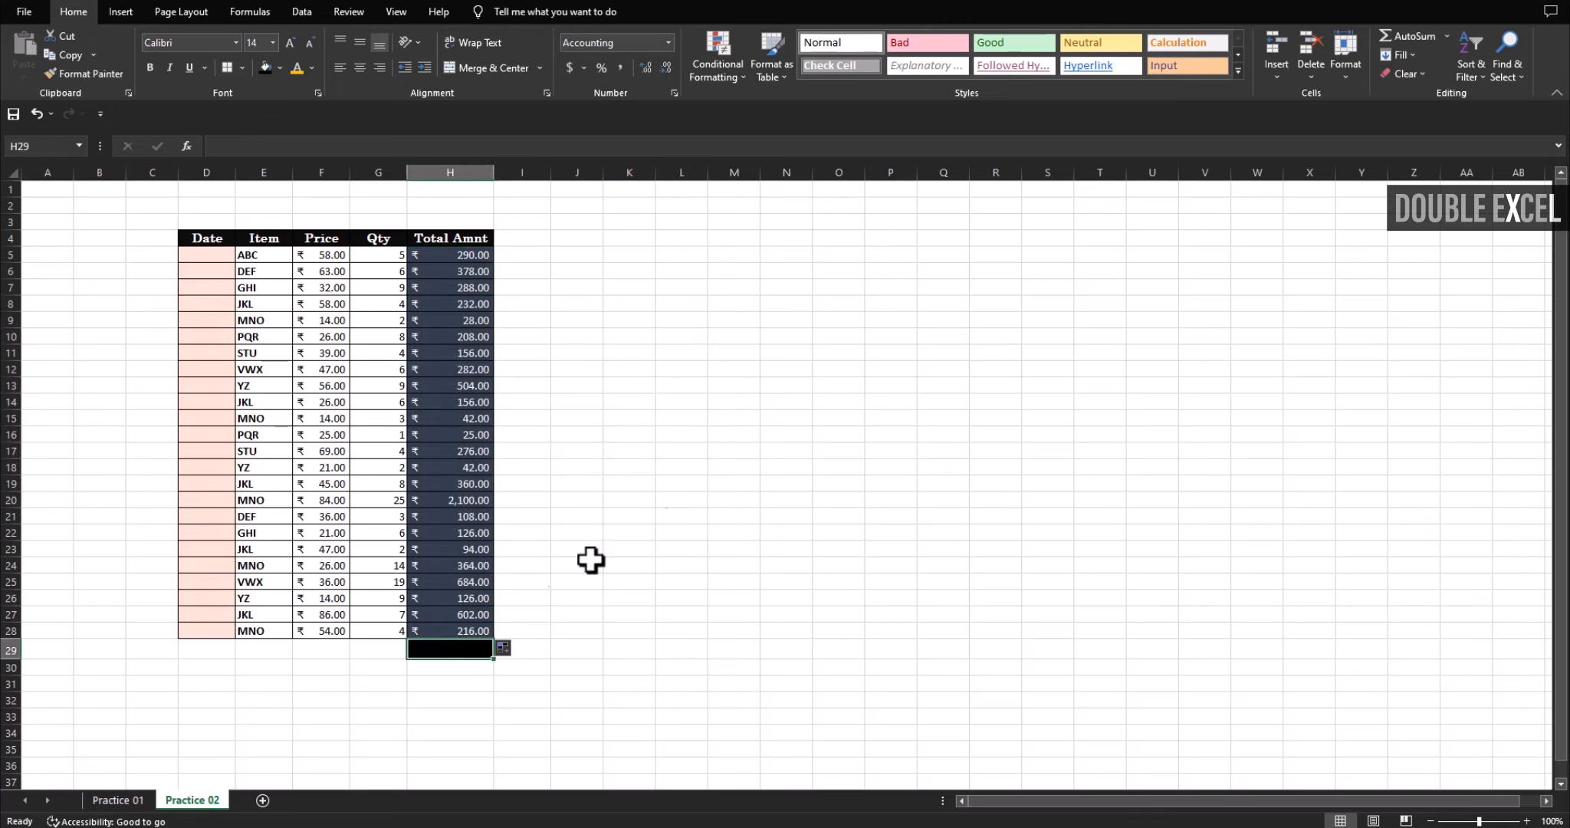
{"action": "left_click", "coordinate": [621, 336]}
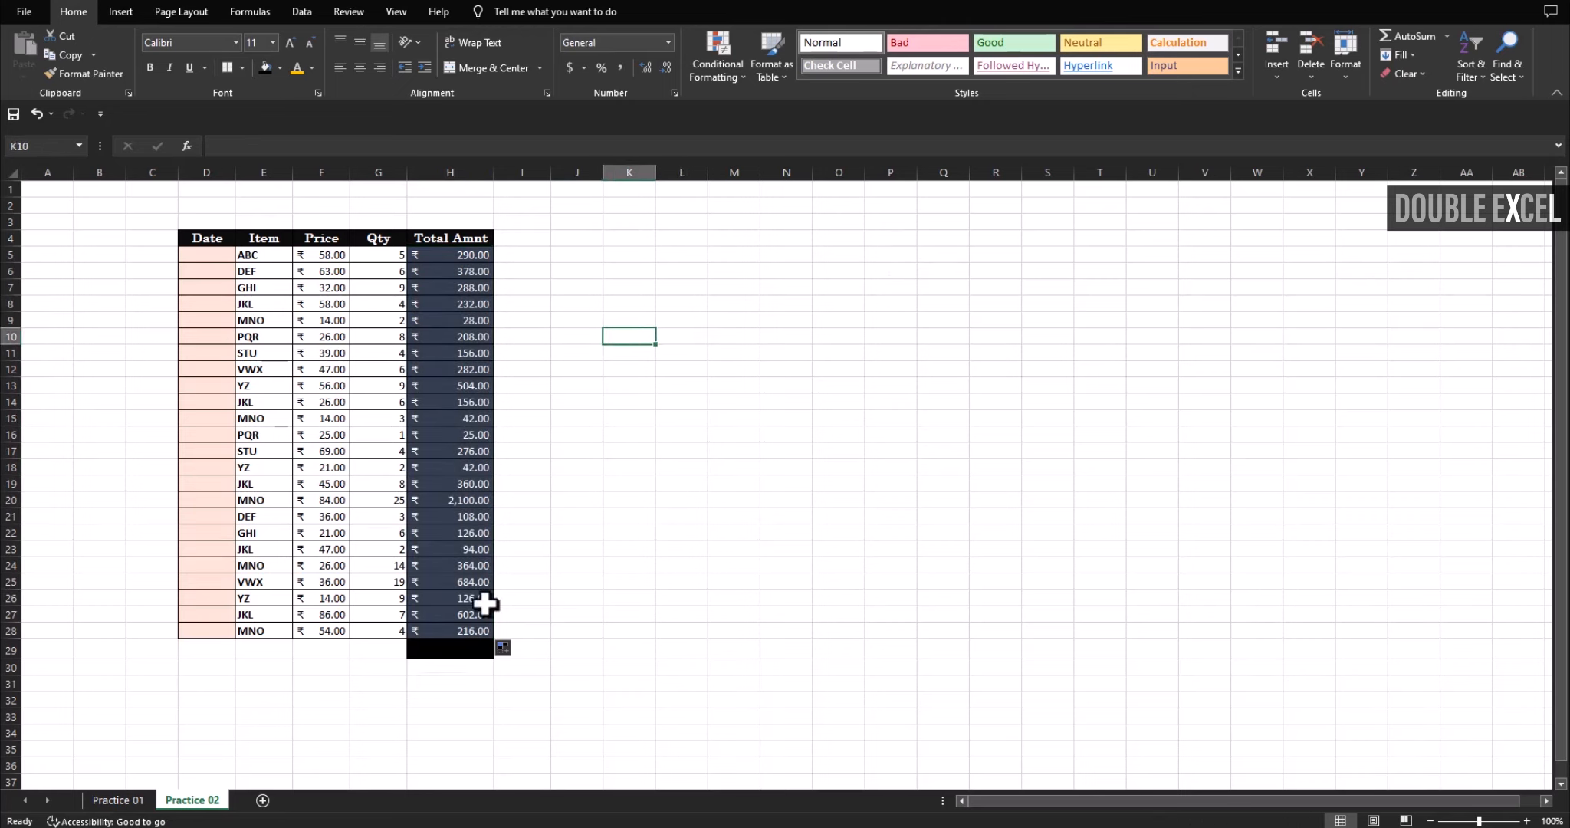
- Enter the label "Total M 1" in G29, beneath the Qty column
{"action": "left_click", "coordinate": [446, 650]}
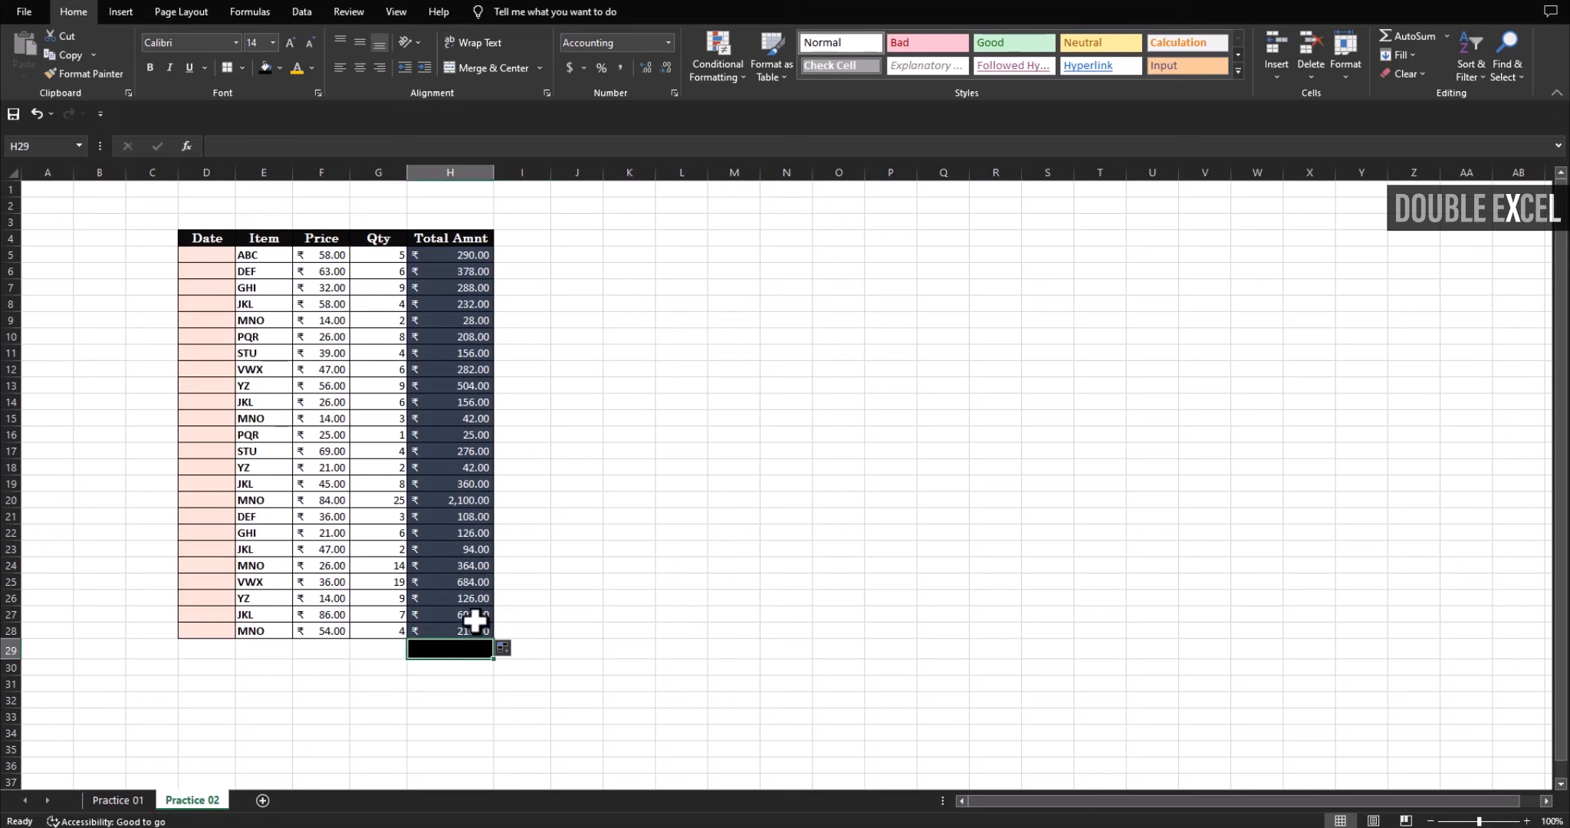
{"action": "left_click", "coordinate": [380, 649]}
{"action": "type", "text": "Total"}
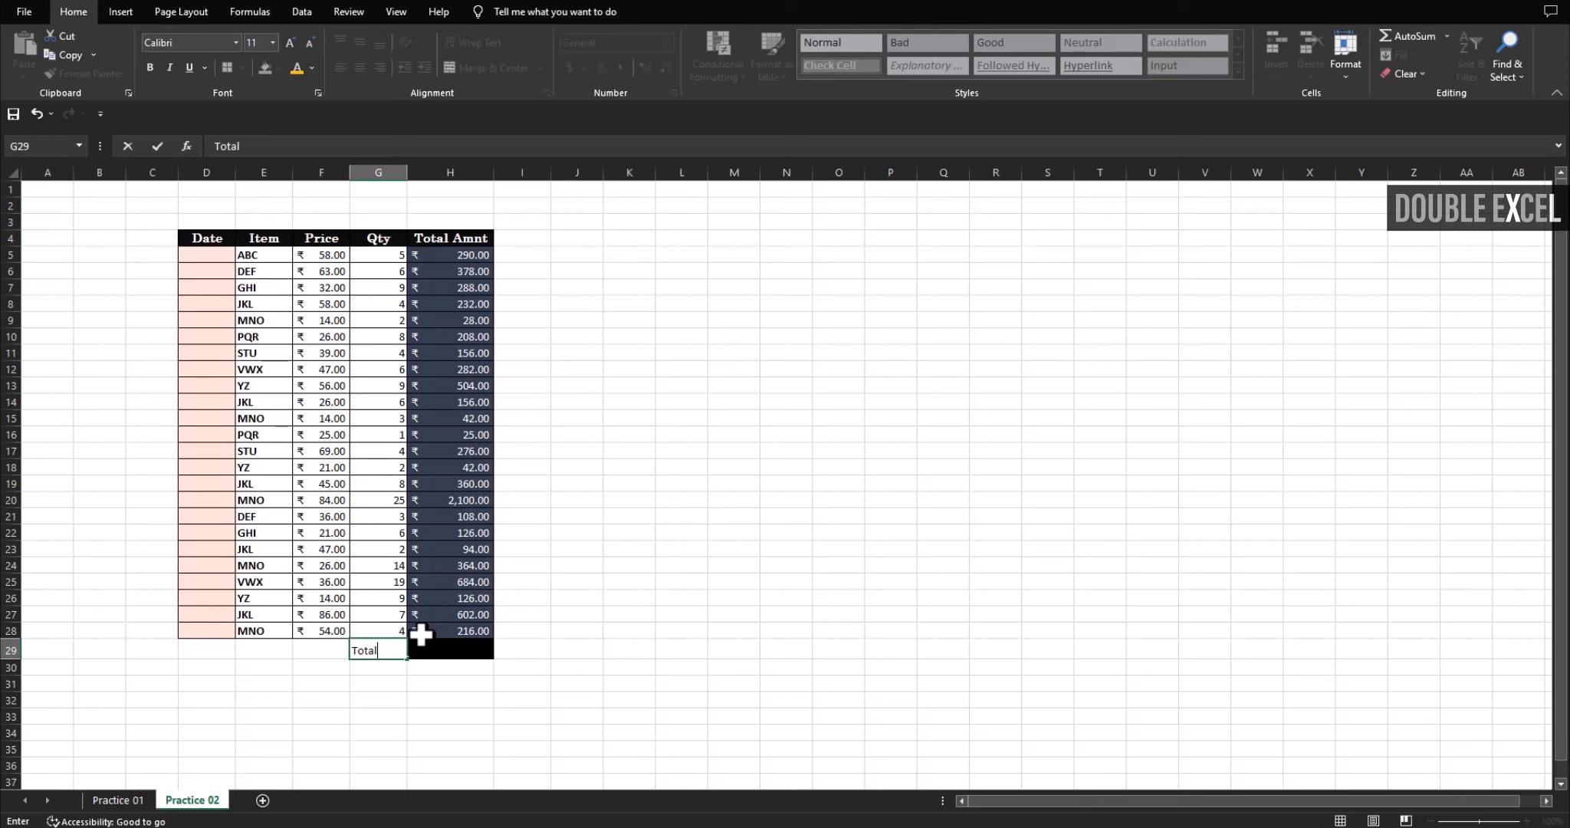
{"action": "key", "text": "Return"}
{"action": "key", "text": "Up"}
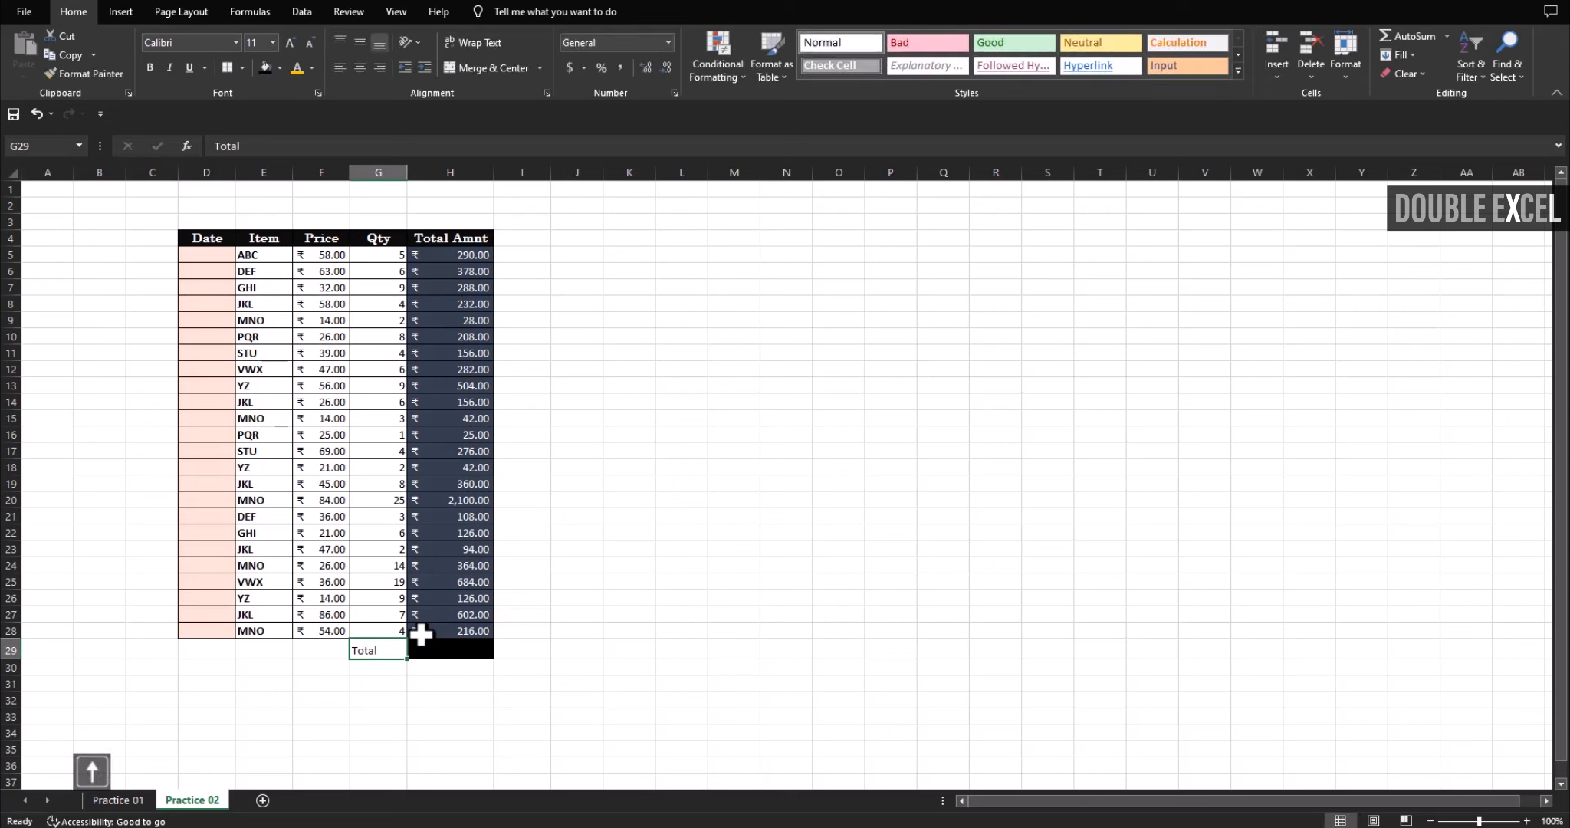
{"action": "left_click", "coordinate": [295, 145]}
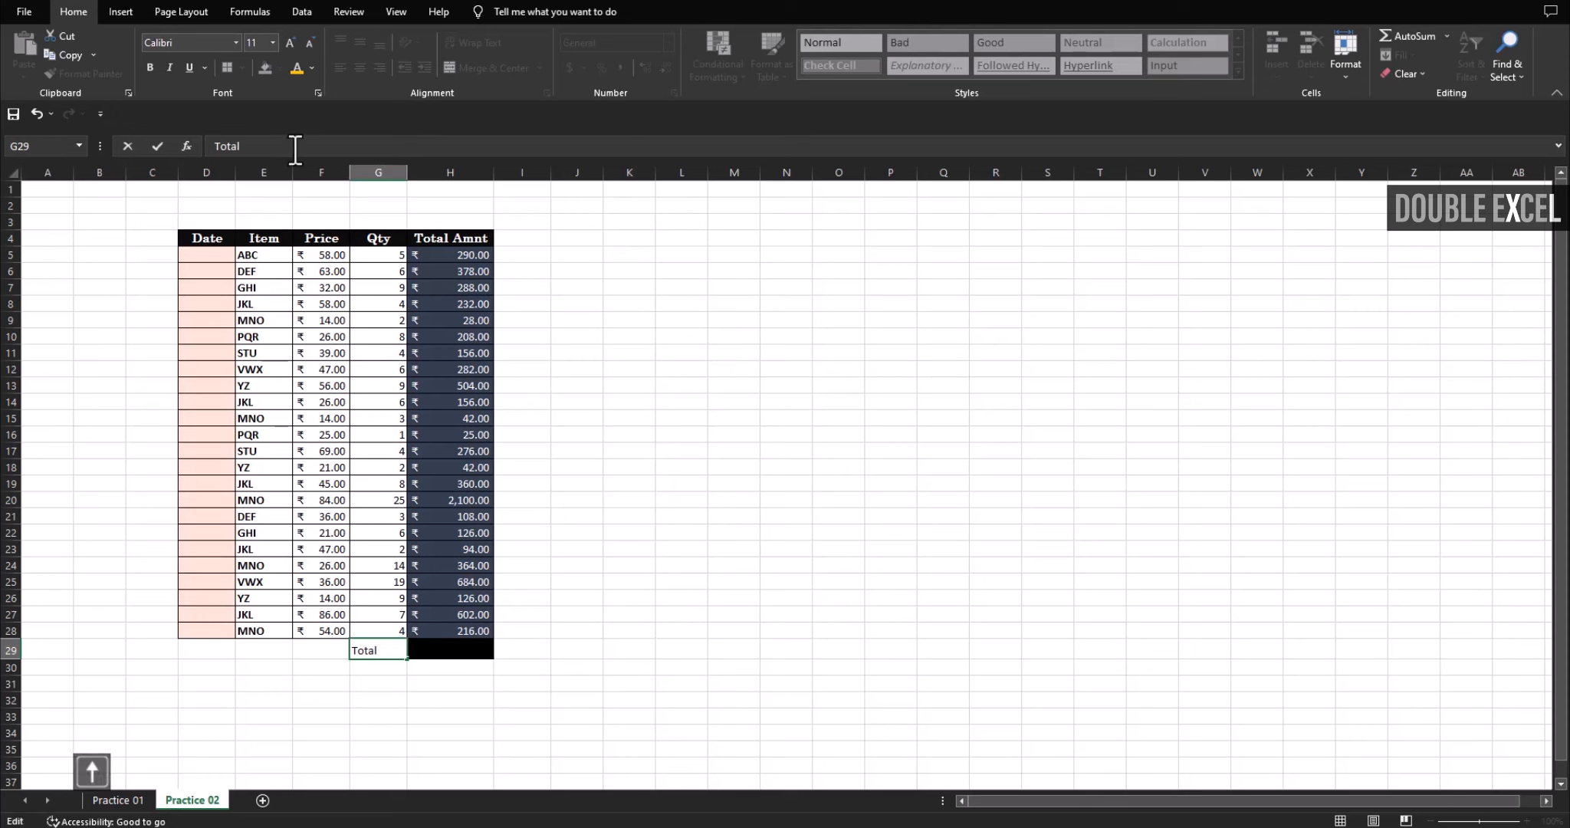
{"action": "type", "text": "1"}
{"action": "key", "text": "Return"}
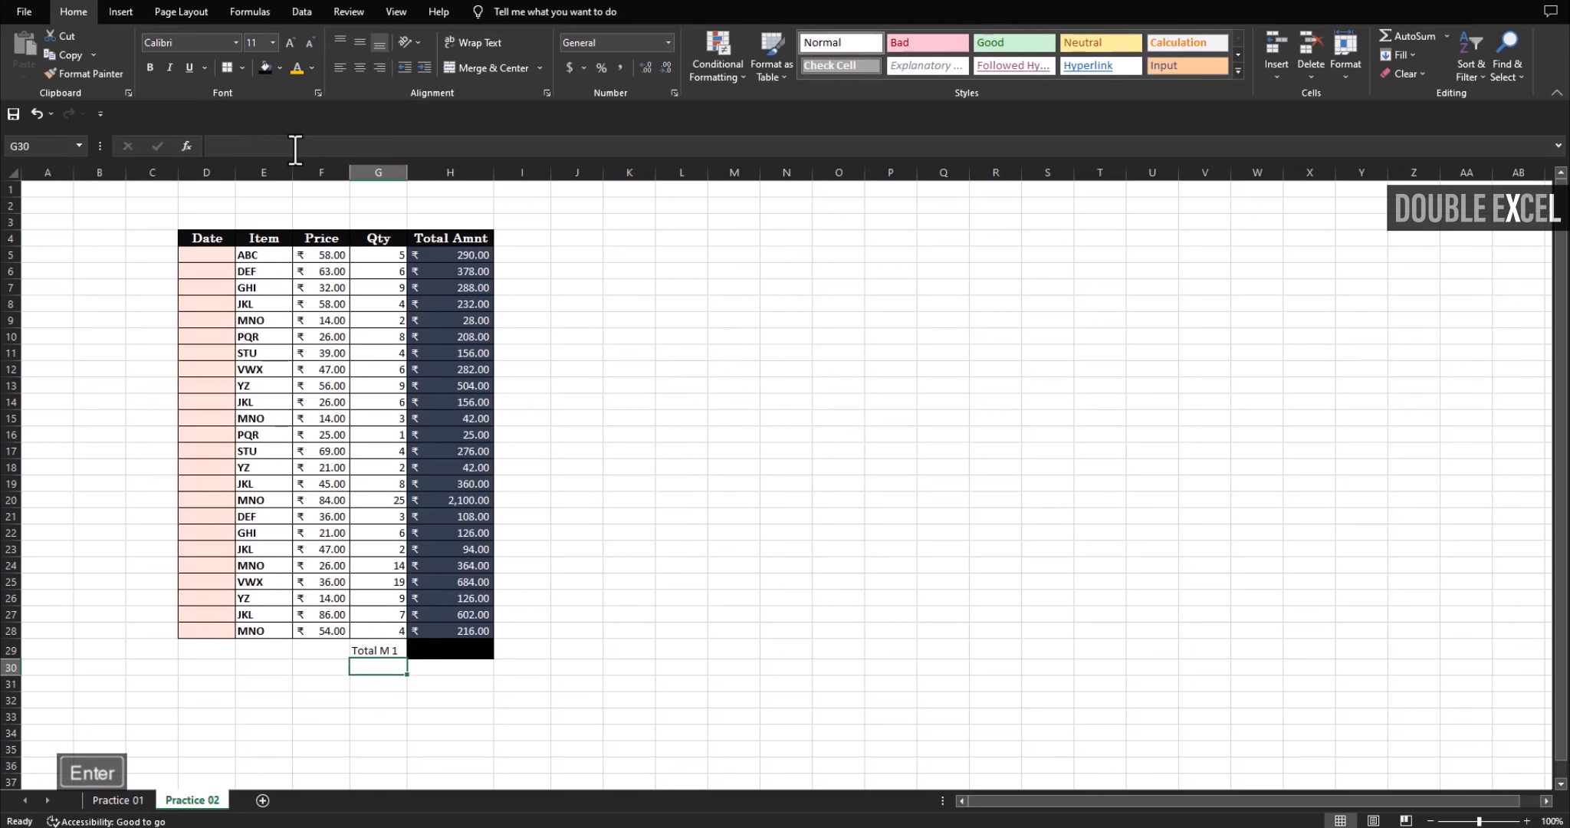
- Extend the G29 label one cell down as a series so that G30 reads "Total M 2"
{"action": "left_click", "coordinate": [379, 649]}
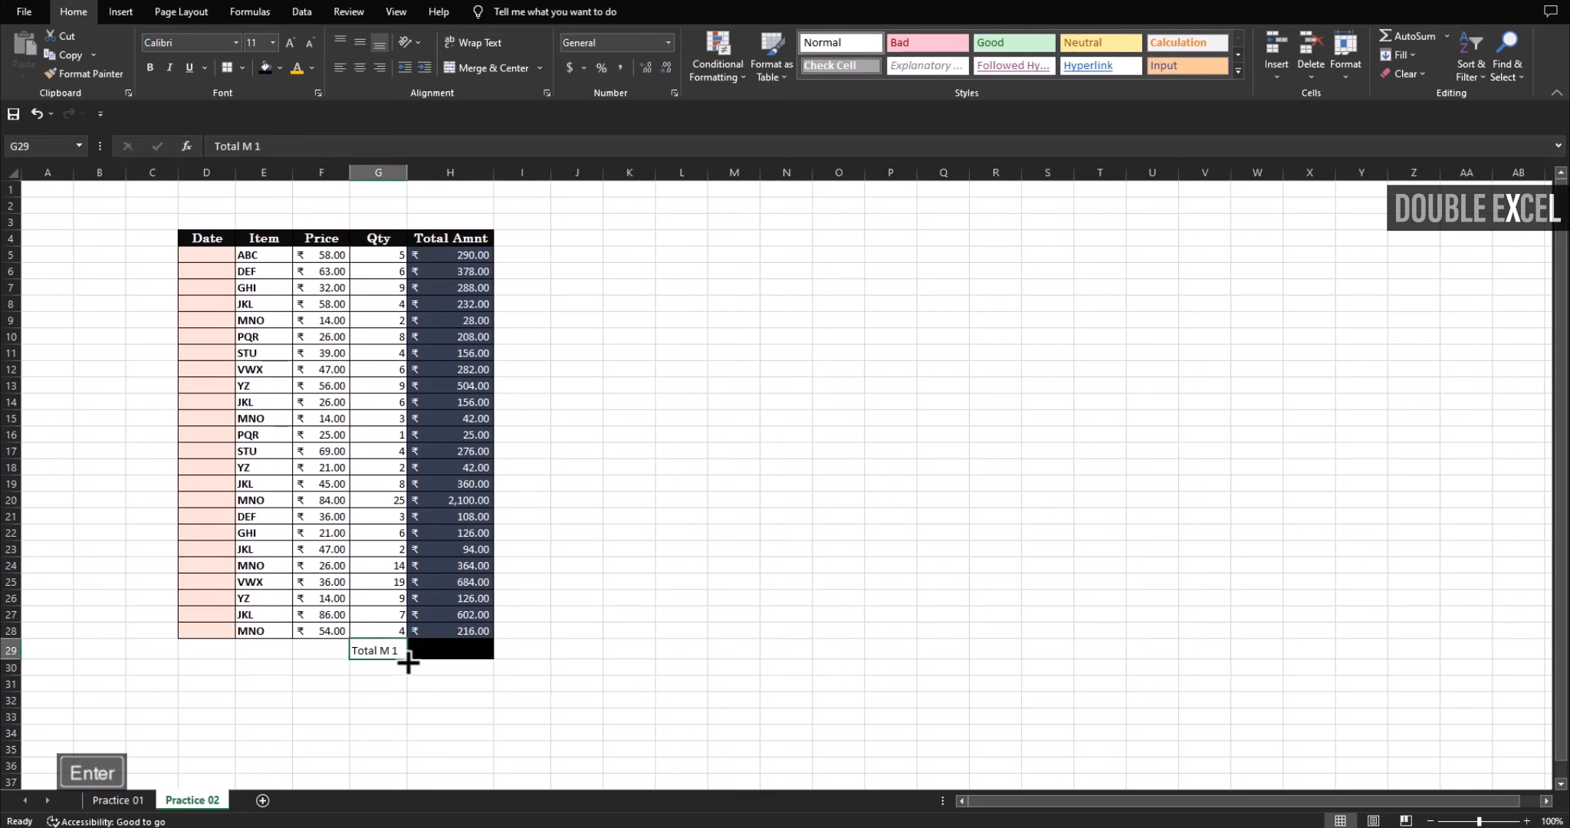
{"action": "left_click", "coordinate": [661, 617]}
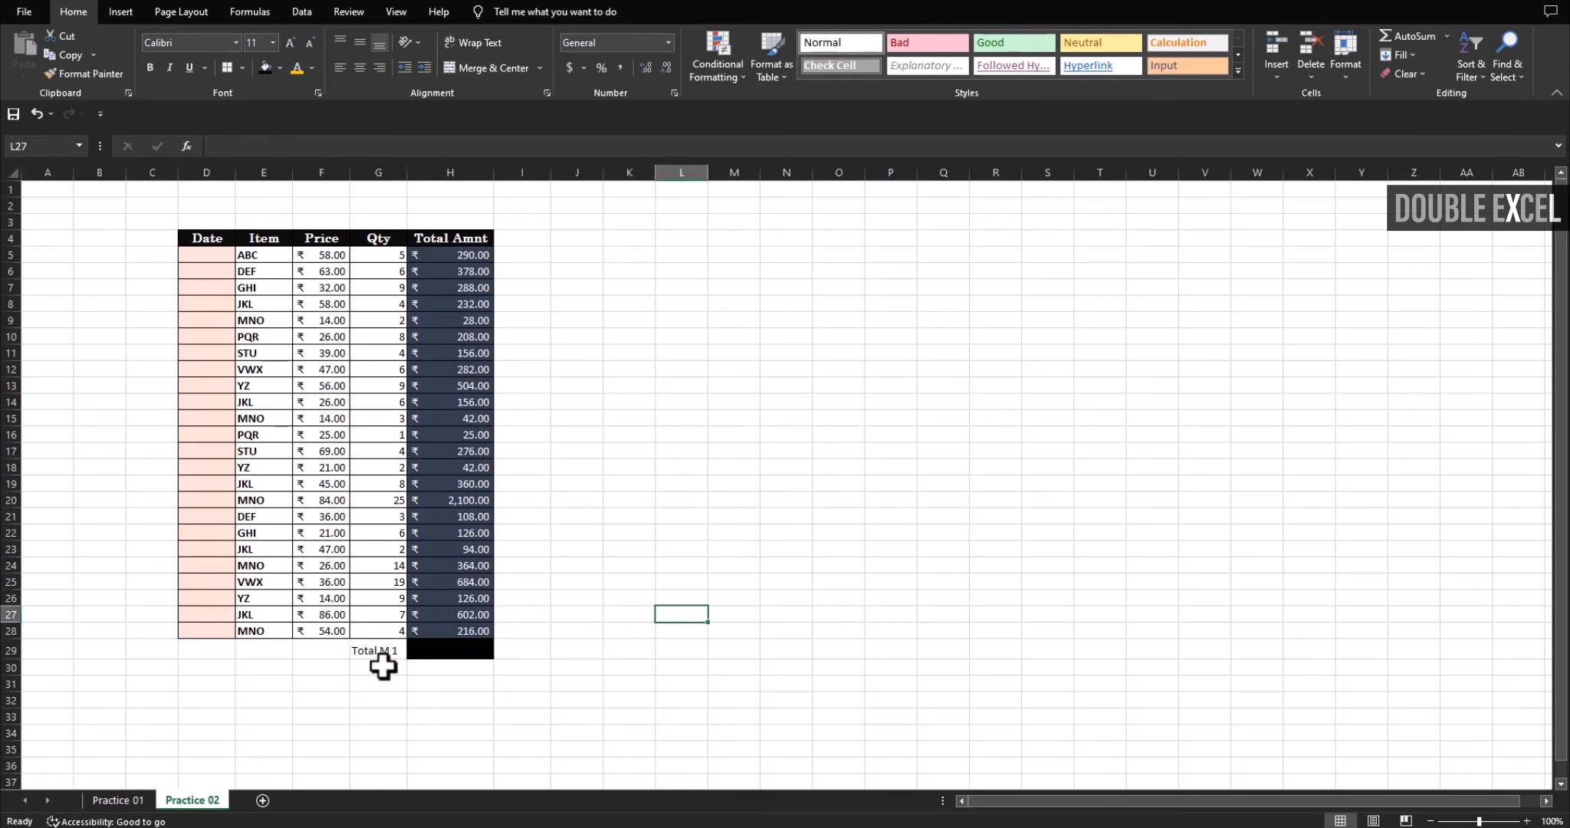
{"action": "left_click", "coordinate": [381, 653]}
{"action": "left_click_drag", "start_coordinate": [408, 661], "coordinate": [410, 676]}
{"action": "left_click", "coordinate": [577, 666]}
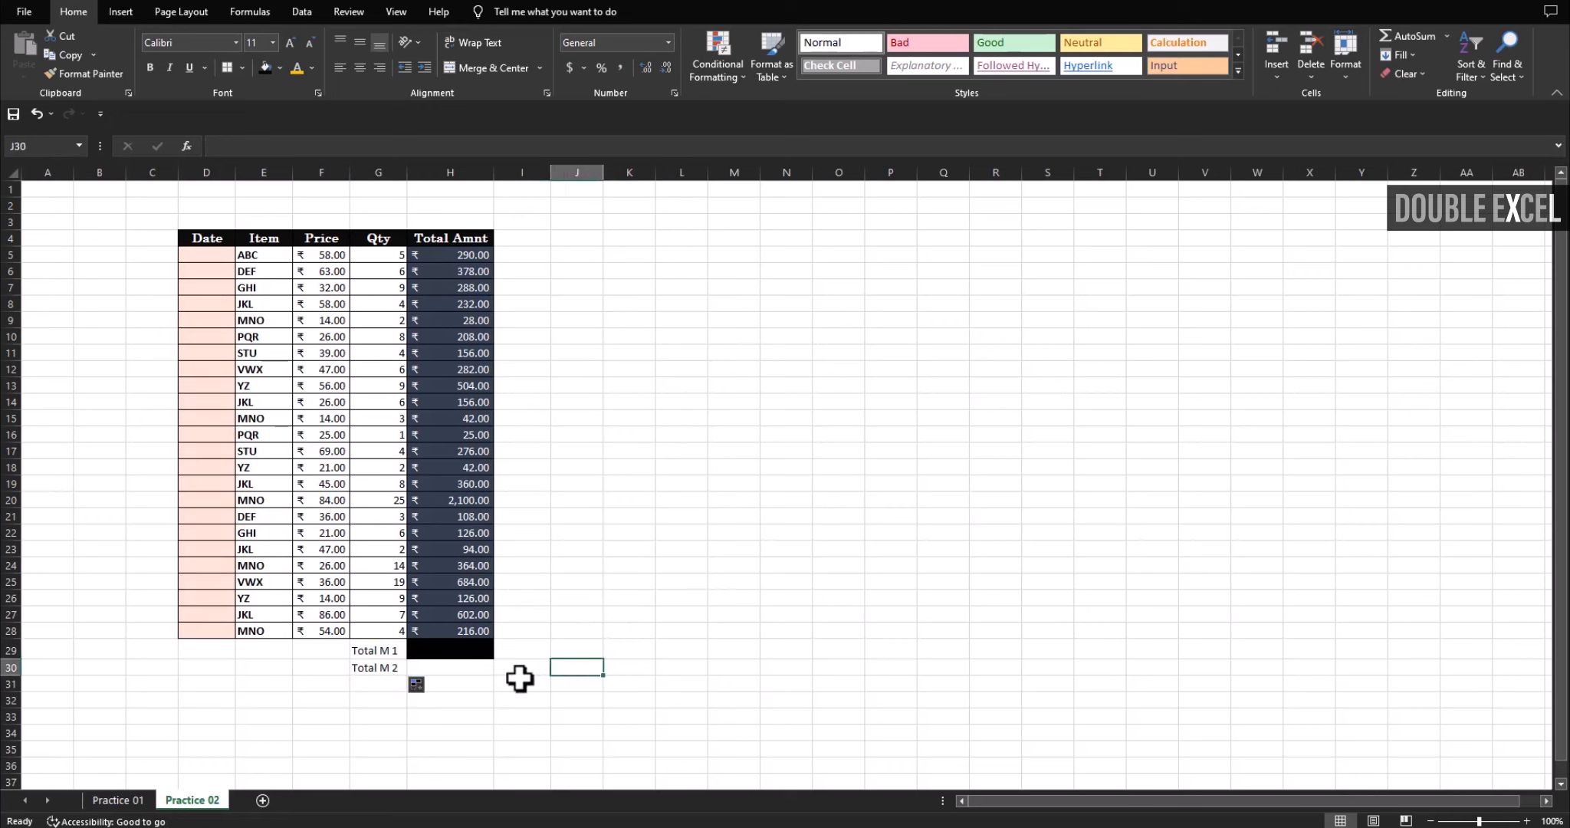
- Total the Total Amnt column in H29 with the formula =SUM(H5:H28)
{"action": "left_click", "coordinate": [449, 651]}
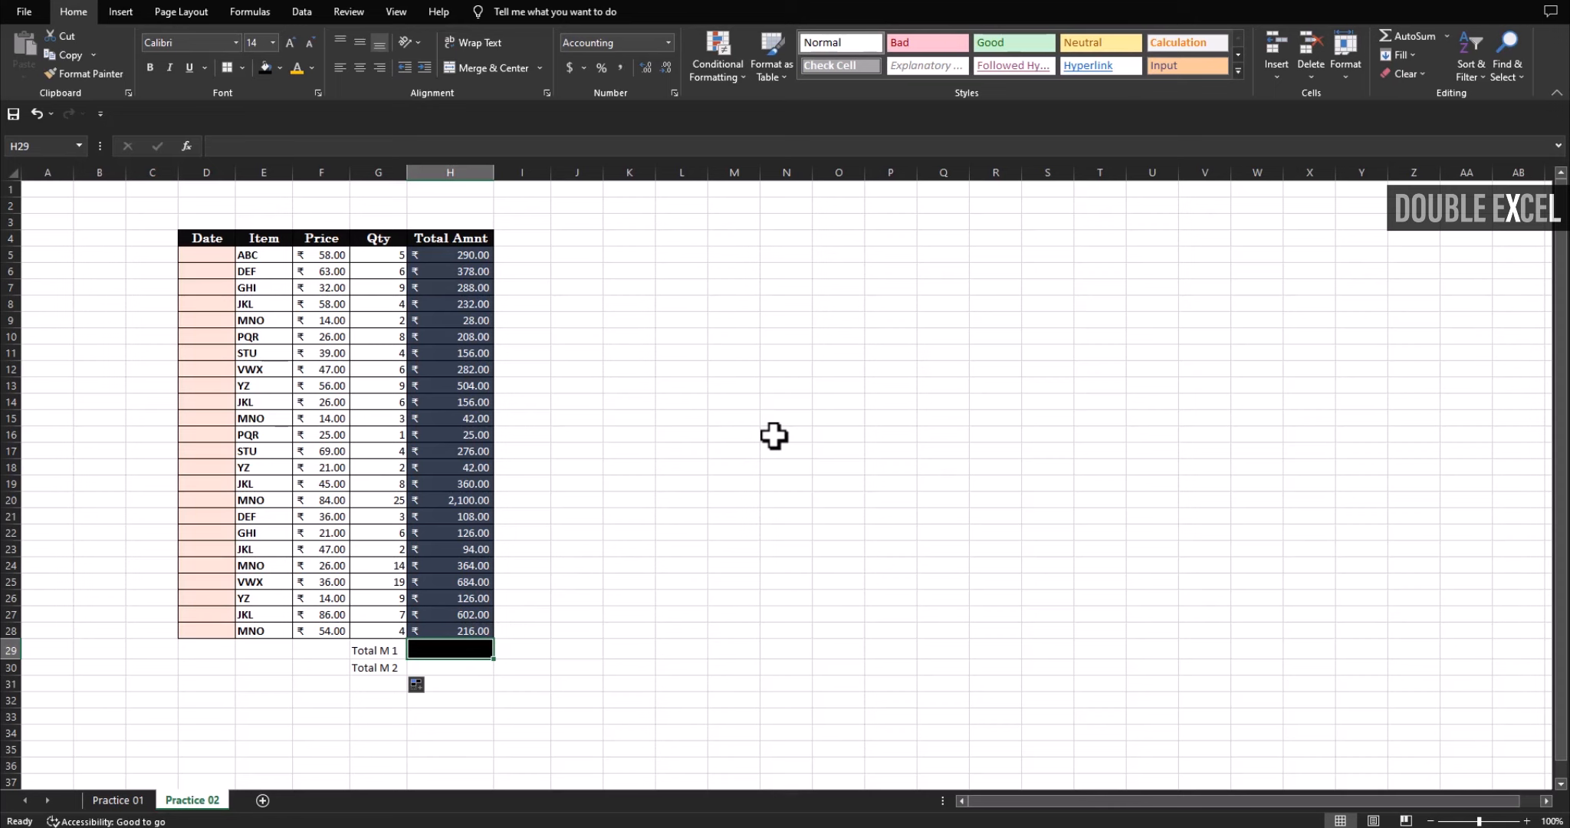
{"action": "type", "text": "=su"}
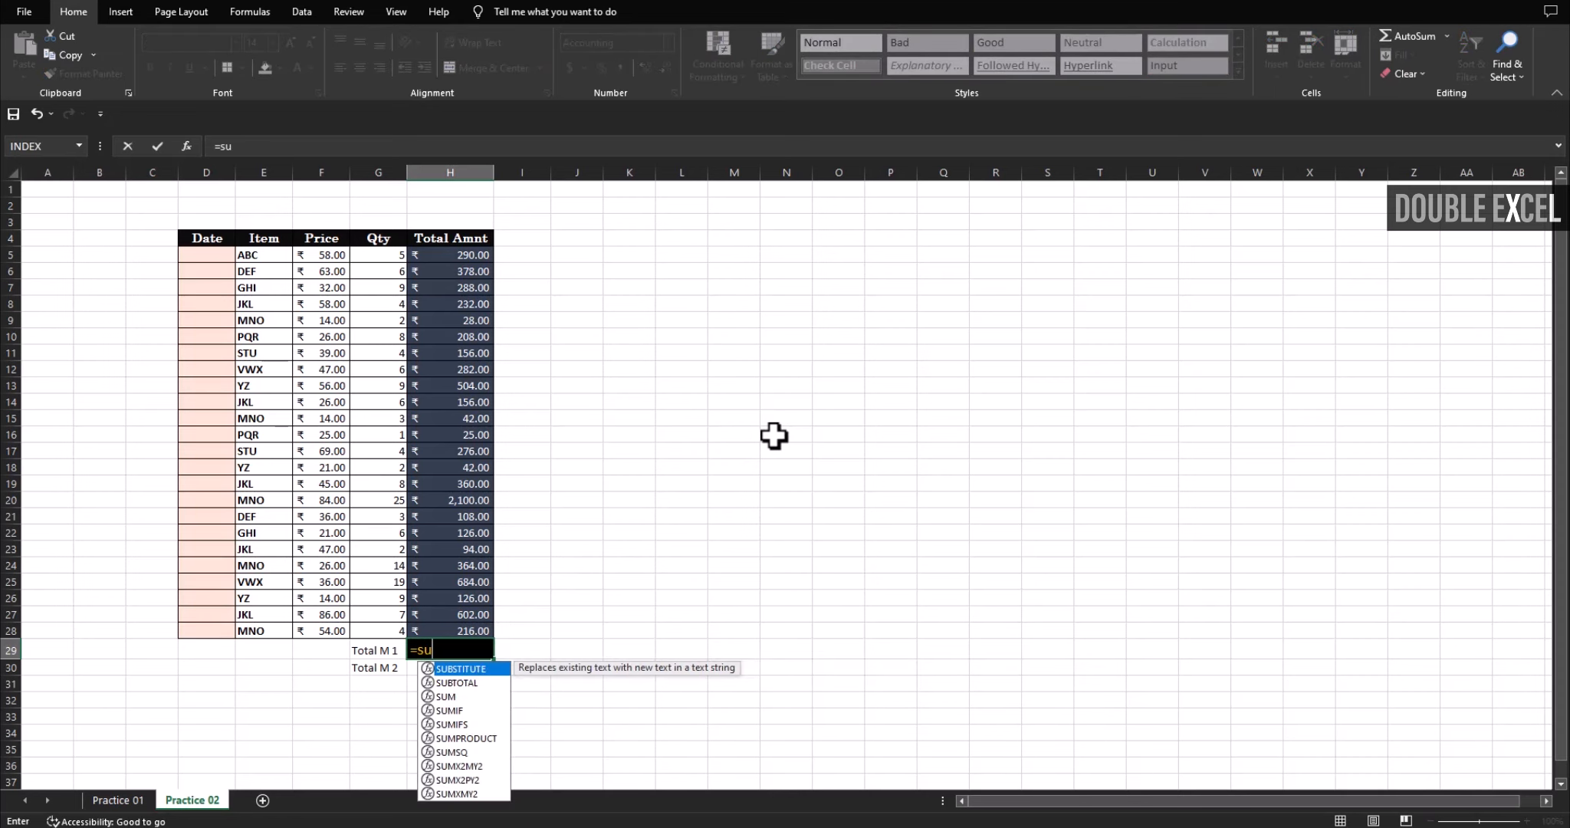
{"action": "type", "text": "m"}
{"action": "key", "text": "Tab"}
{"action": "left_click", "coordinate": [473, 254]}
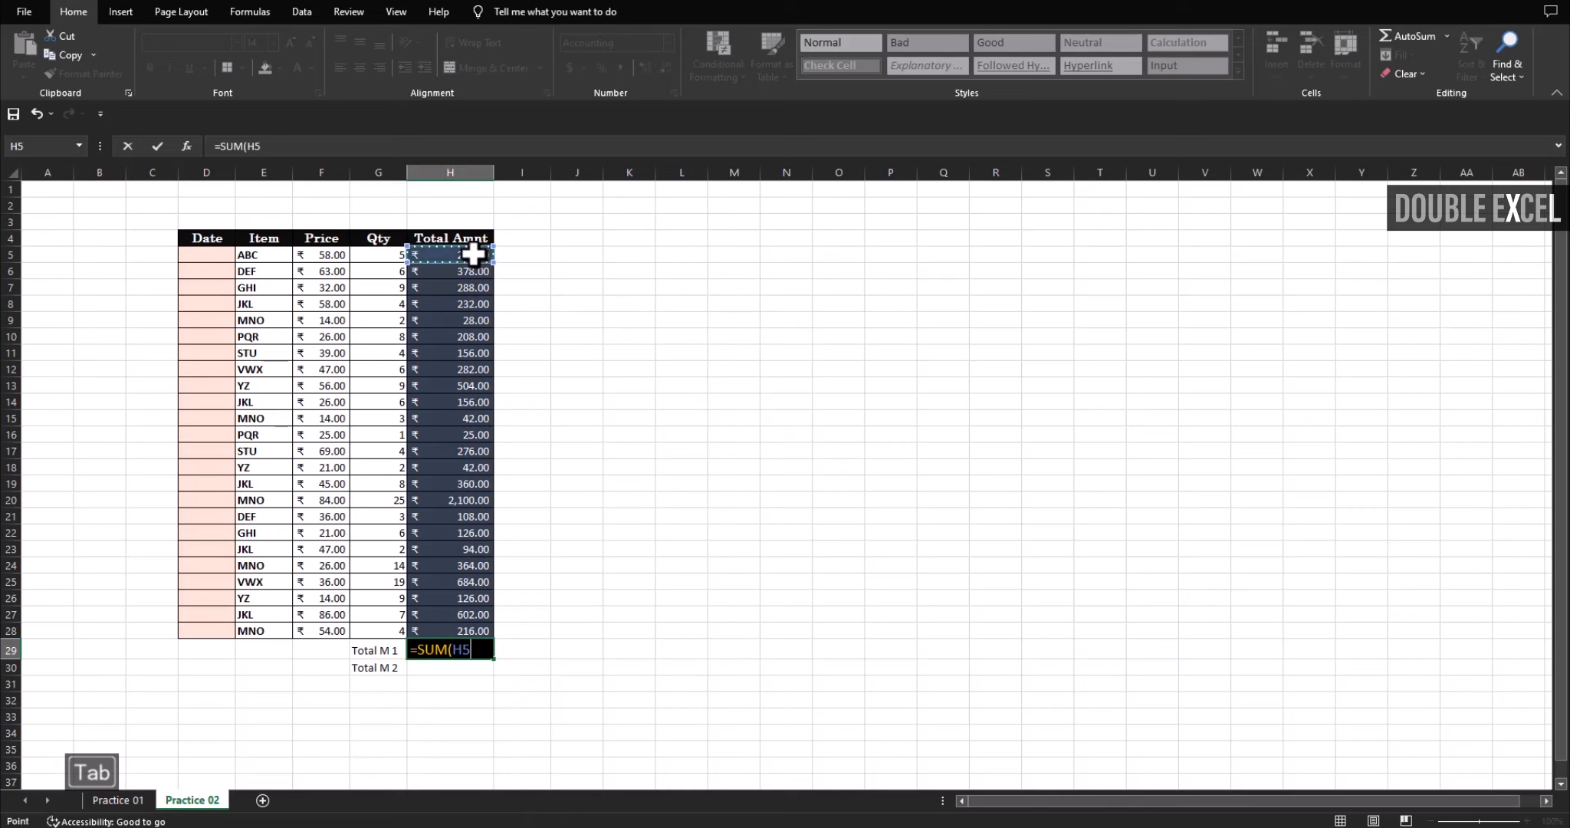
{"action": "left_click_drag", "start_coordinate": [472, 254], "coordinate": [479, 628]}
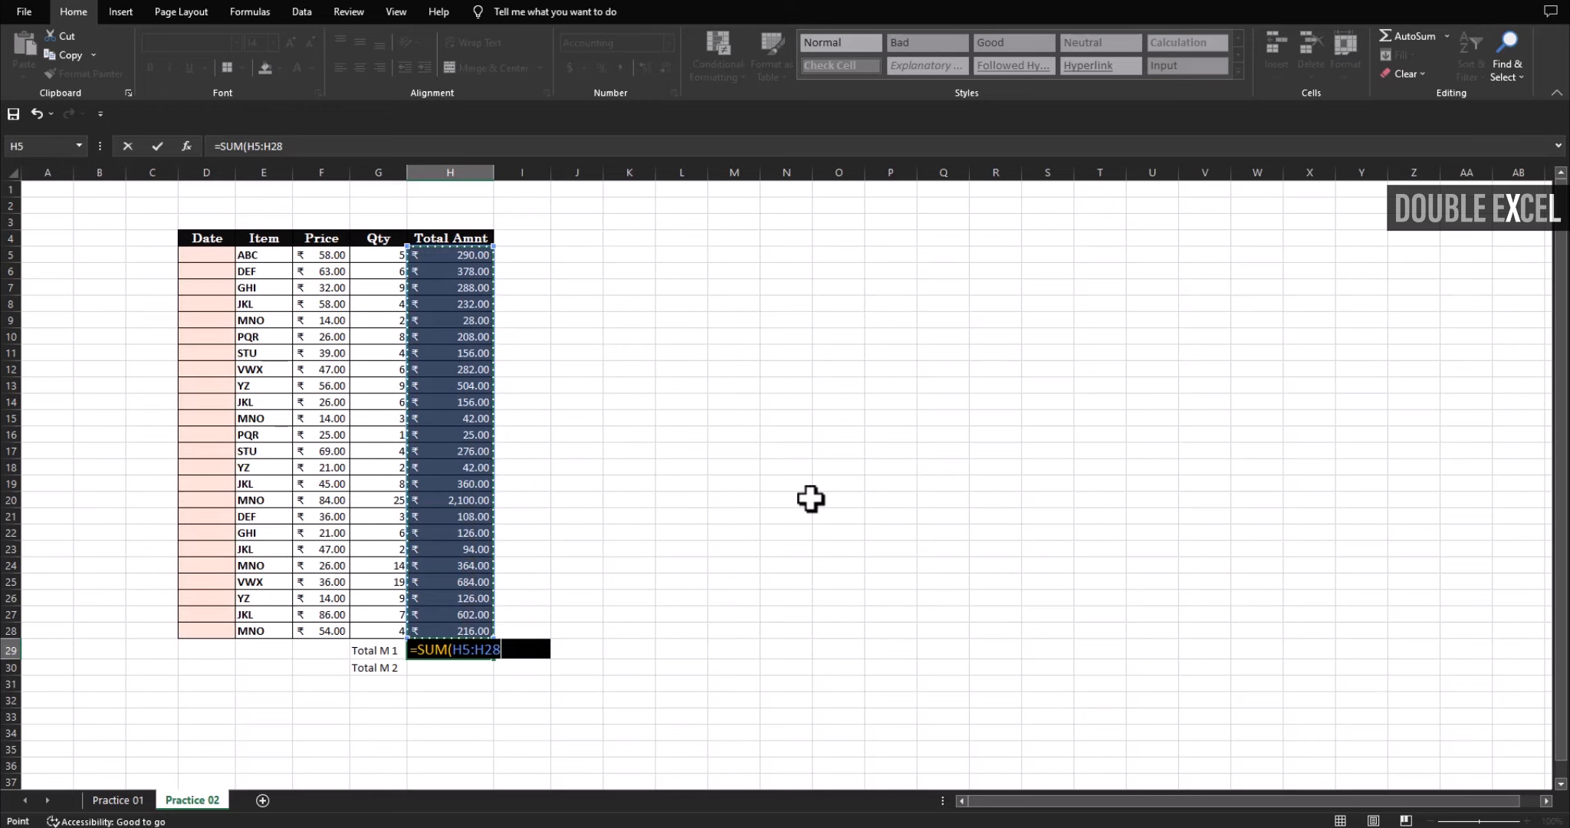
{"action": "key", "text": "Return"}
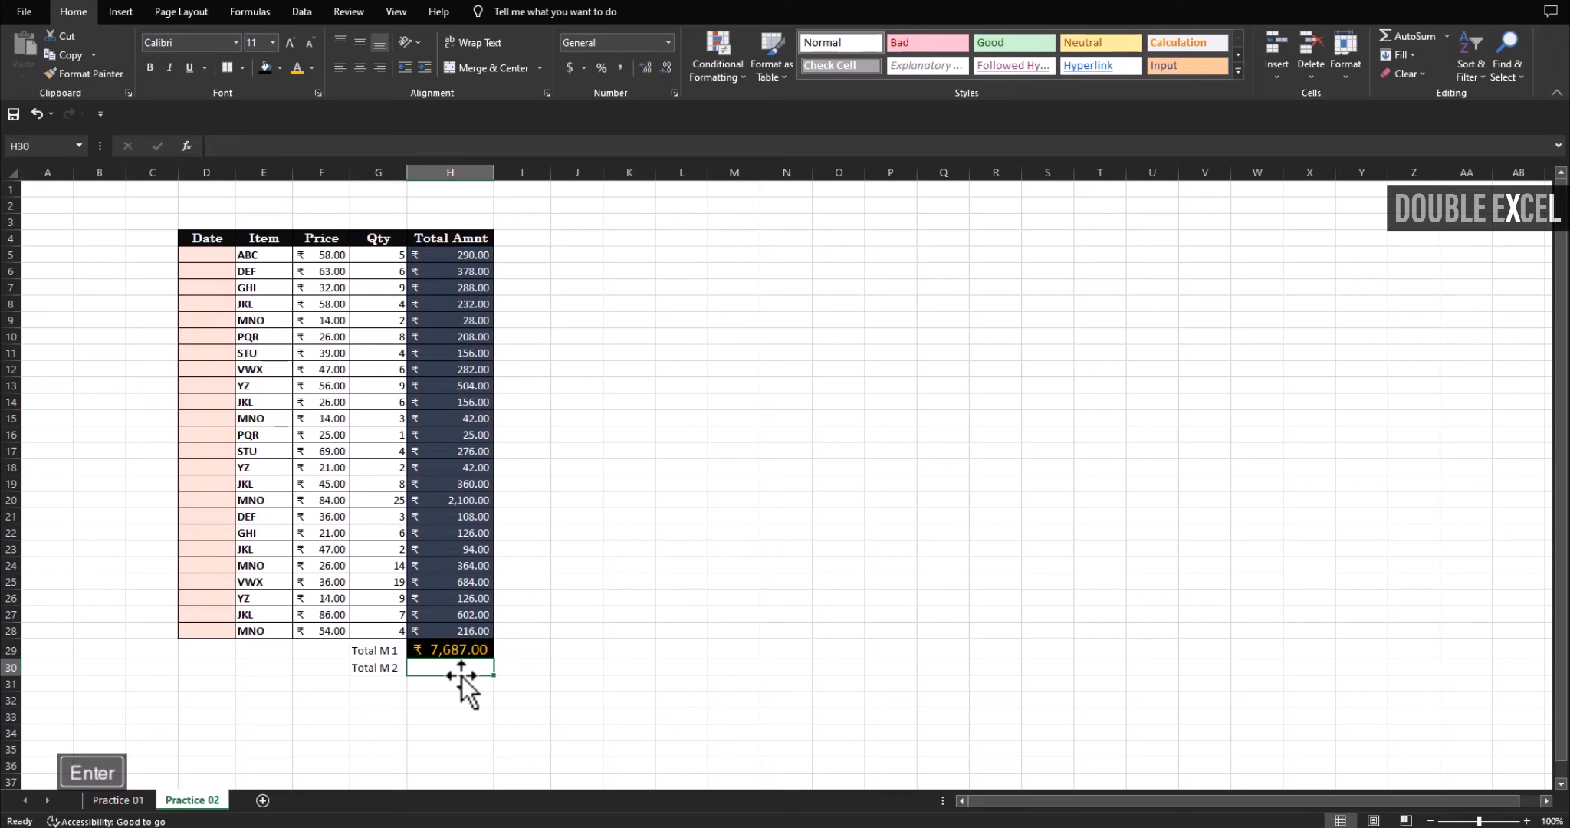
{"action": "left_click", "coordinate": [479, 651]}
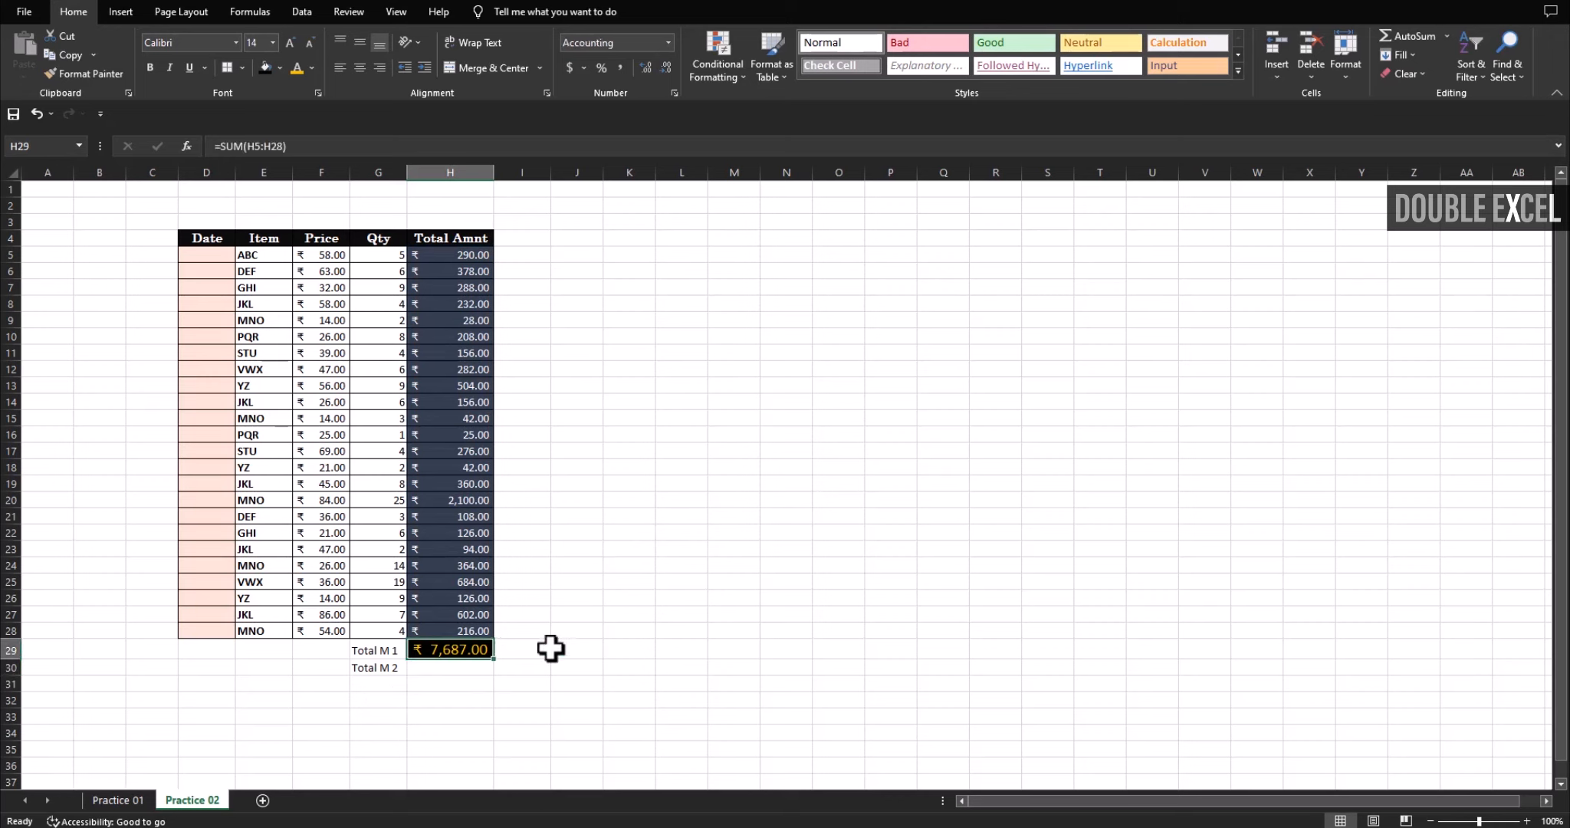
- Start a SUMPRODUCT formula in H30 beside Total M 2 and open its function arguments
{"action": "left_click", "coordinate": [484, 670]}
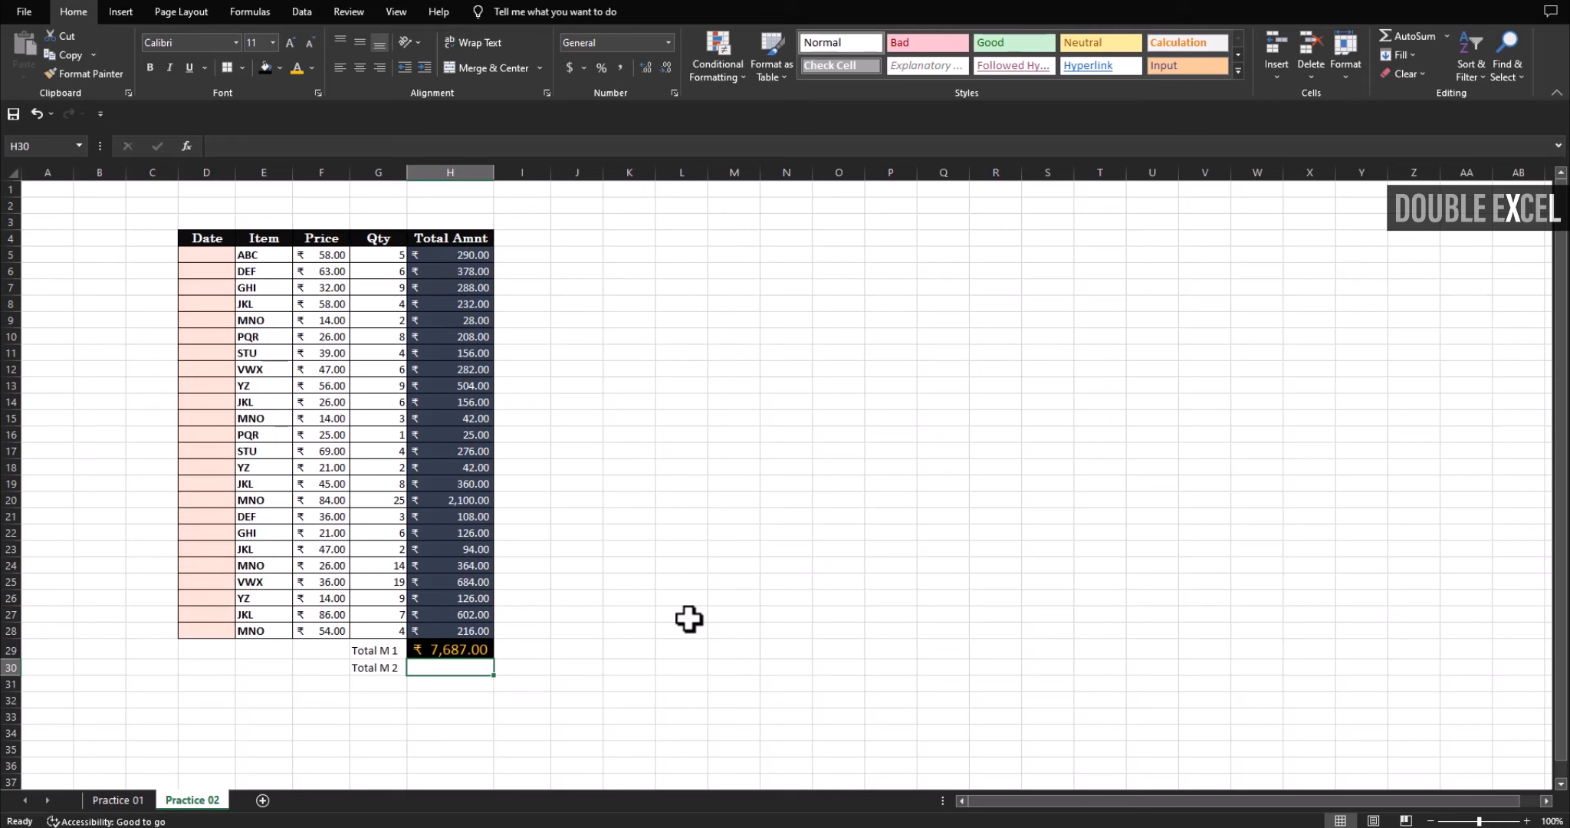
{"action": "type", "text": "=s"}
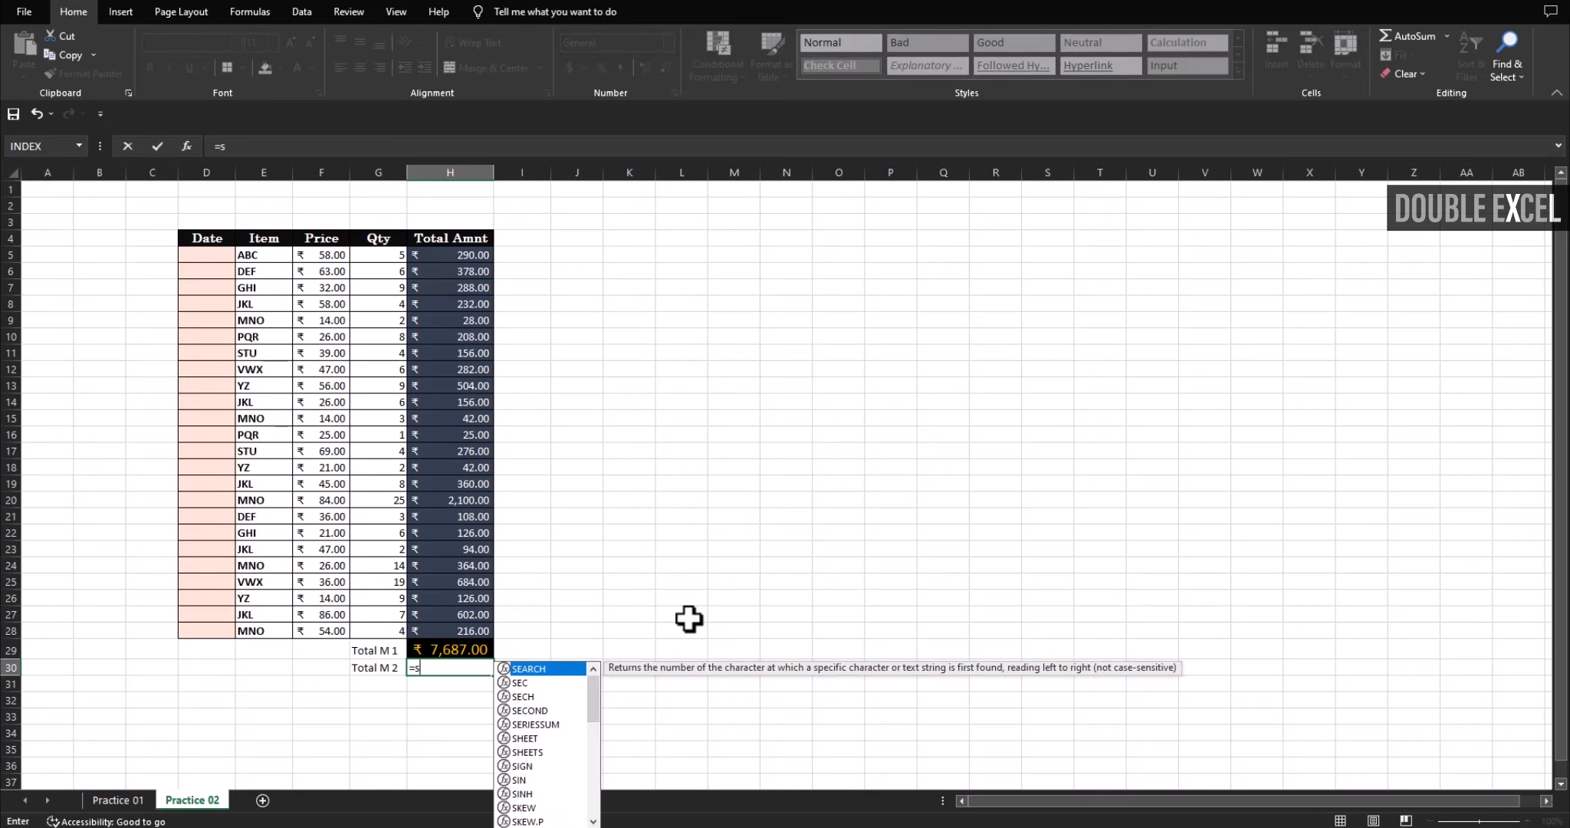
{"action": "type", "text": "um"}
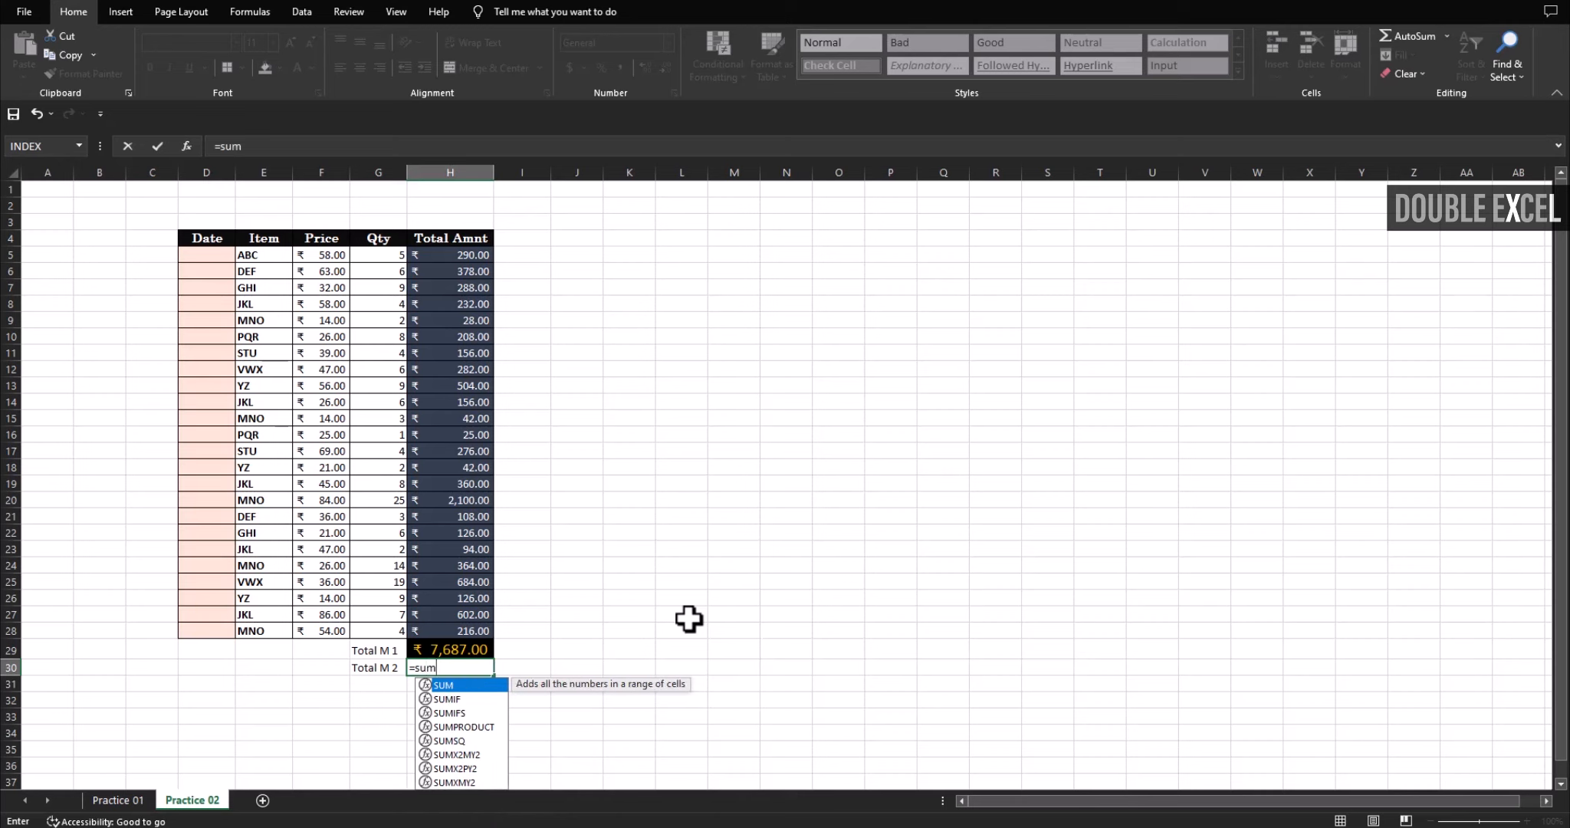
{"action": "type", "text": "p"}
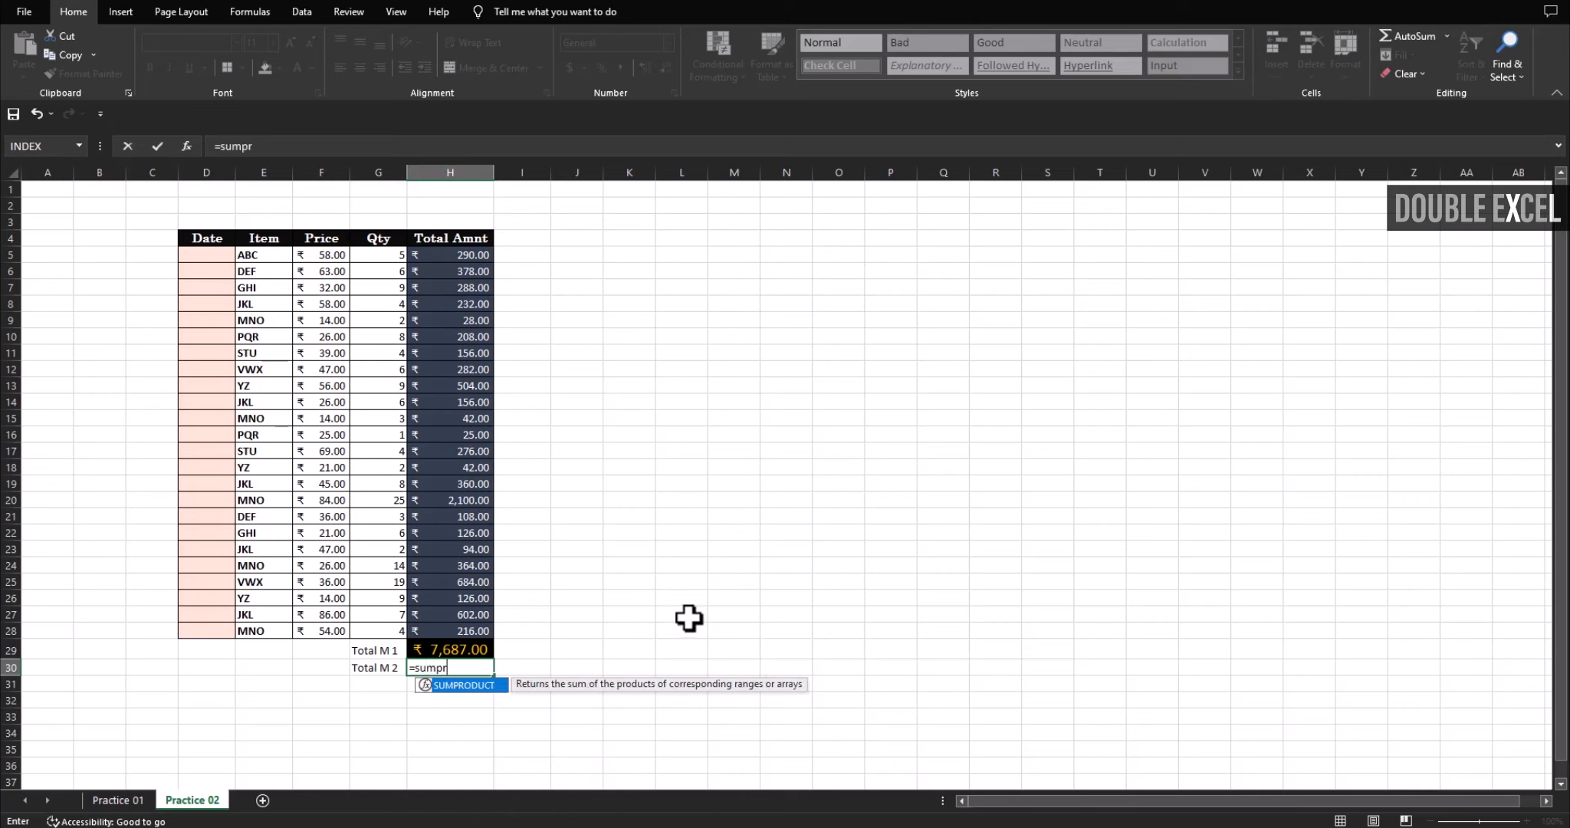
{"action": "type", "text": "r"}
{"action": "key", "text": "Tab"}
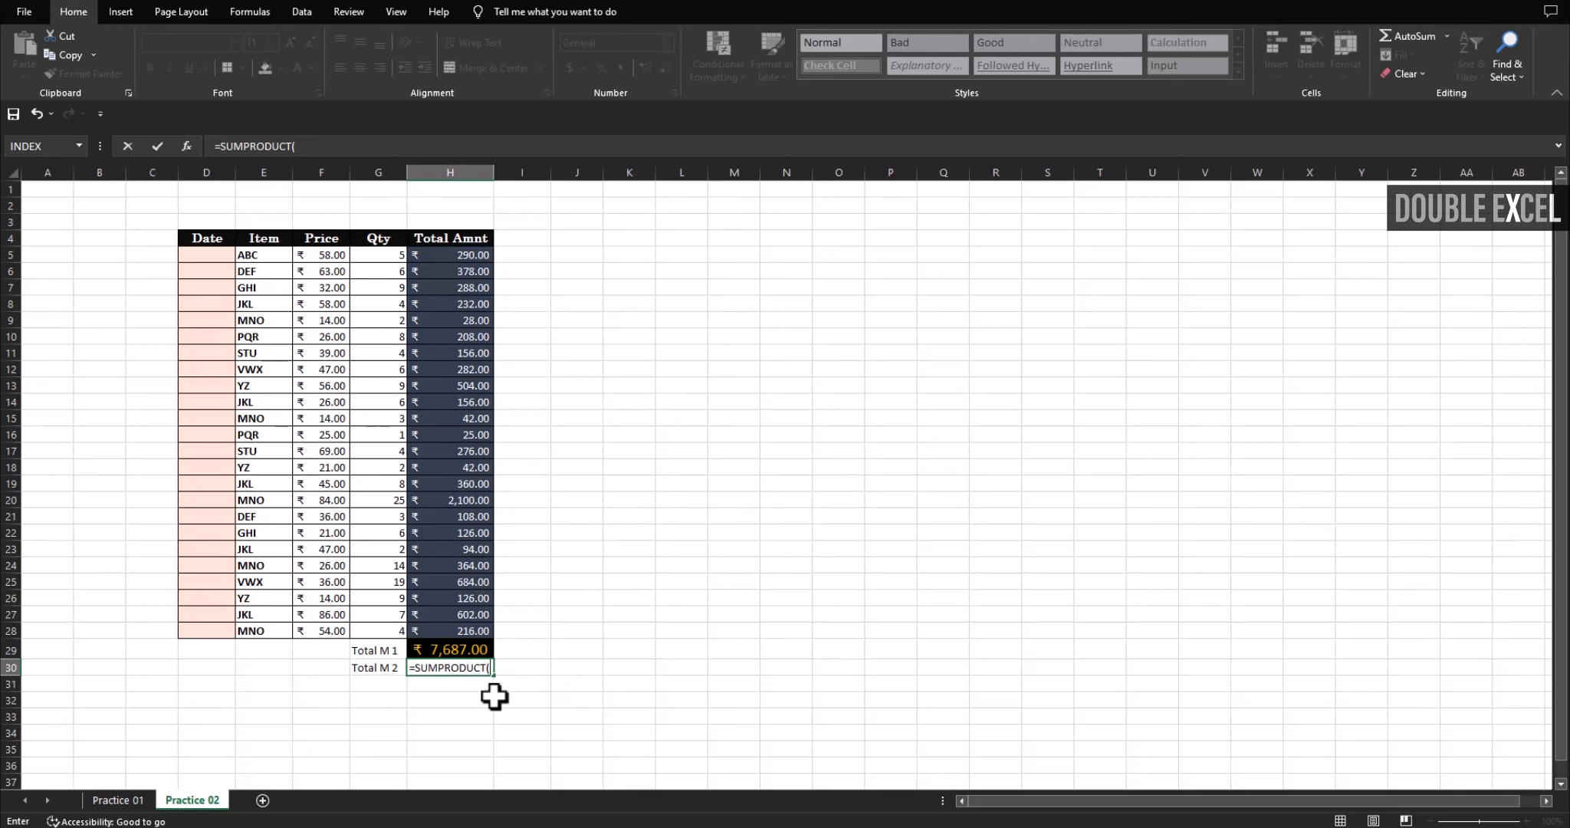
{"action": "left_click", "coordinate": [308, 146]}
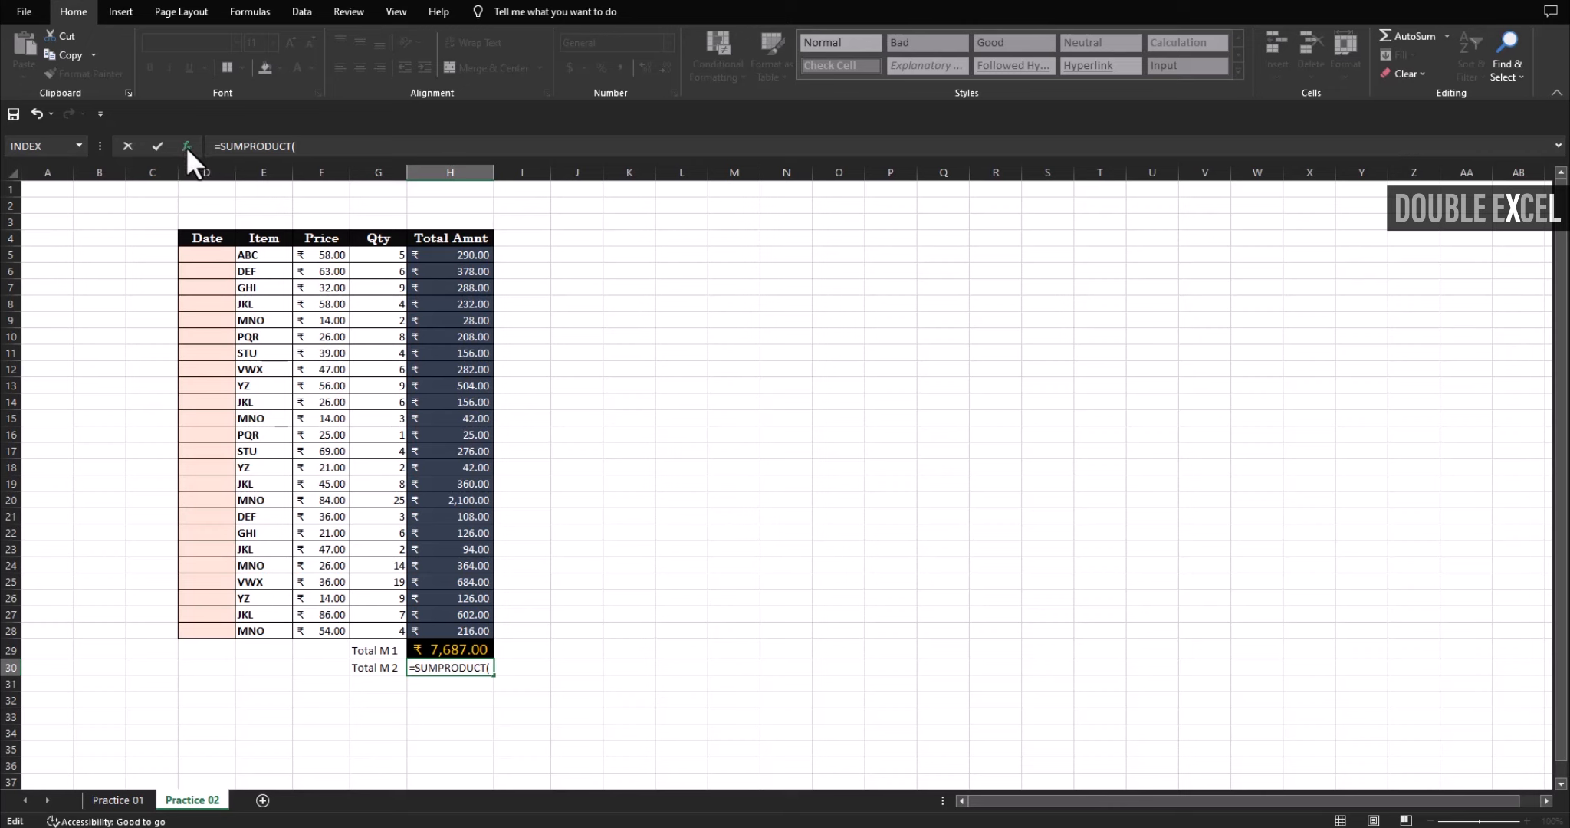
{"action": "left_click", "coordinate": [187, 145]}
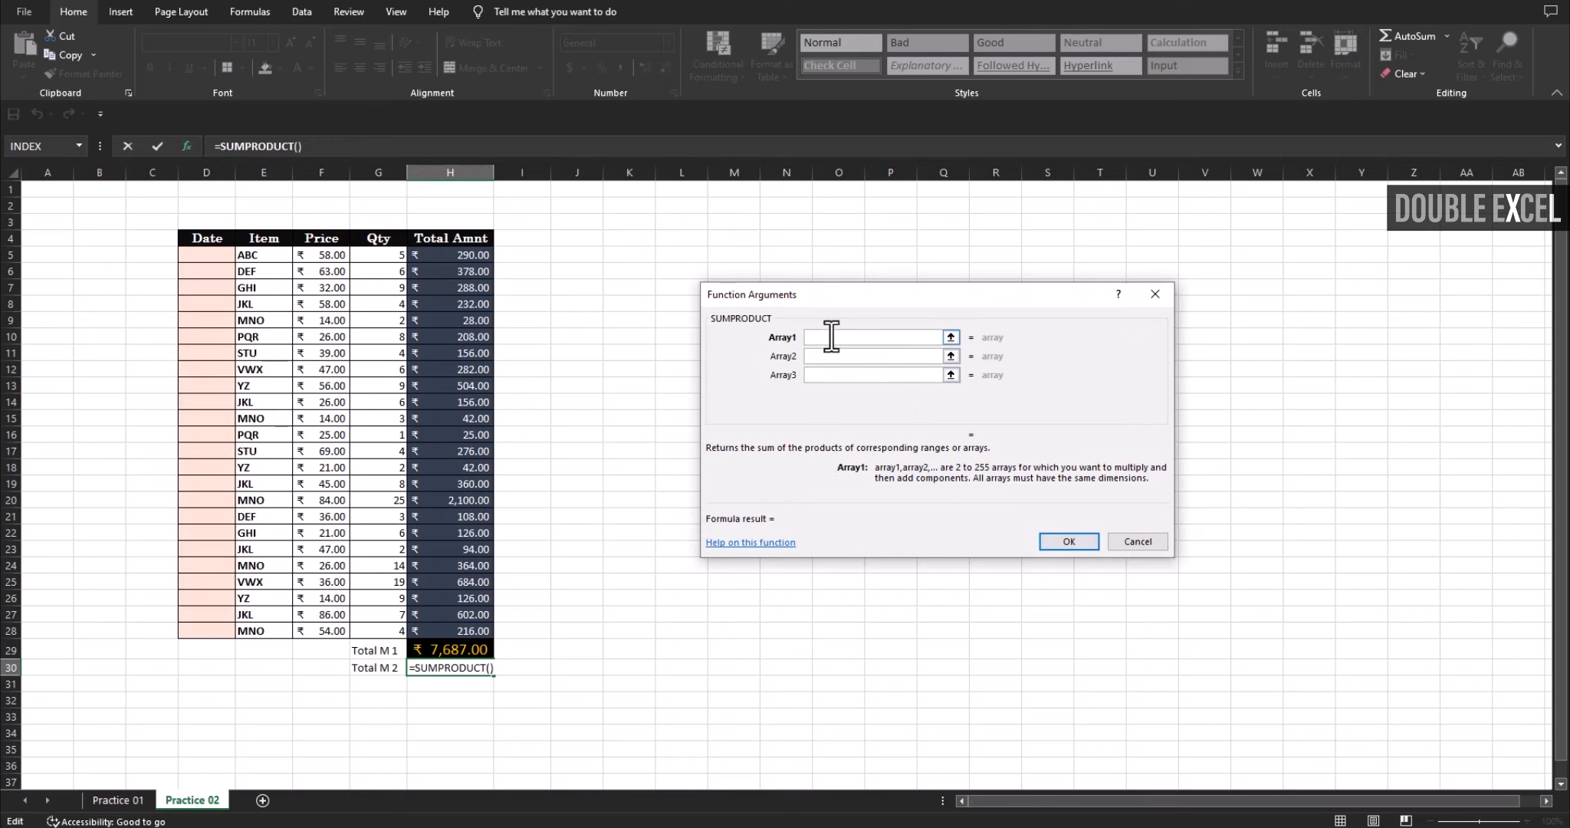
{"action": "left_click", "coordinate": [827, 374]}
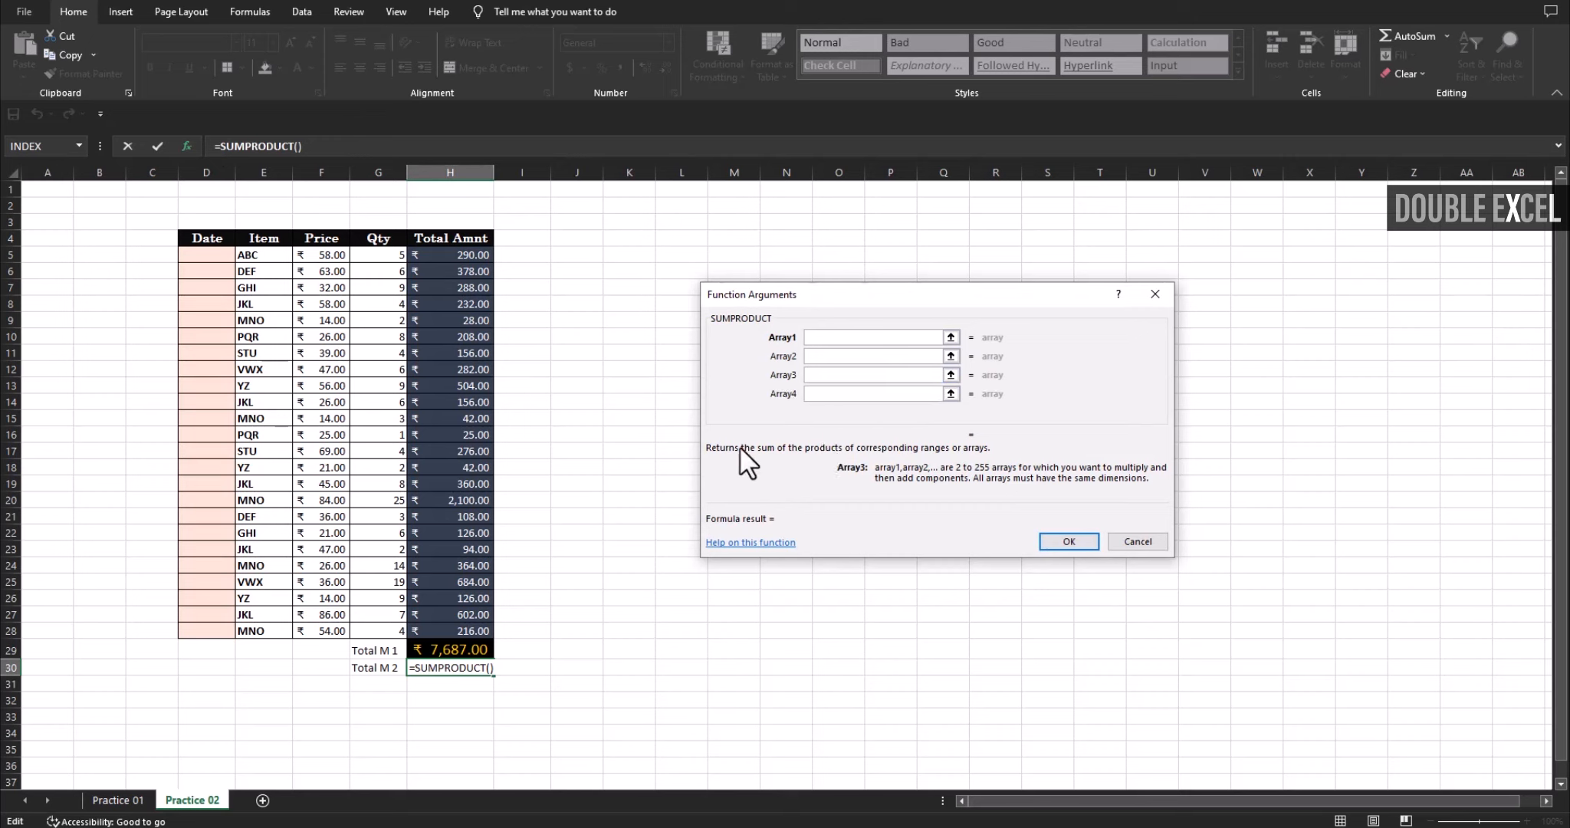
- Set the first SUMPRODUCT array to the Price range as the absolute reference $F$5:$F$28
{"action": "left_click", "coordinate": [834, 338]}
{"action": "left_click", "coordinate": [328, 255]}
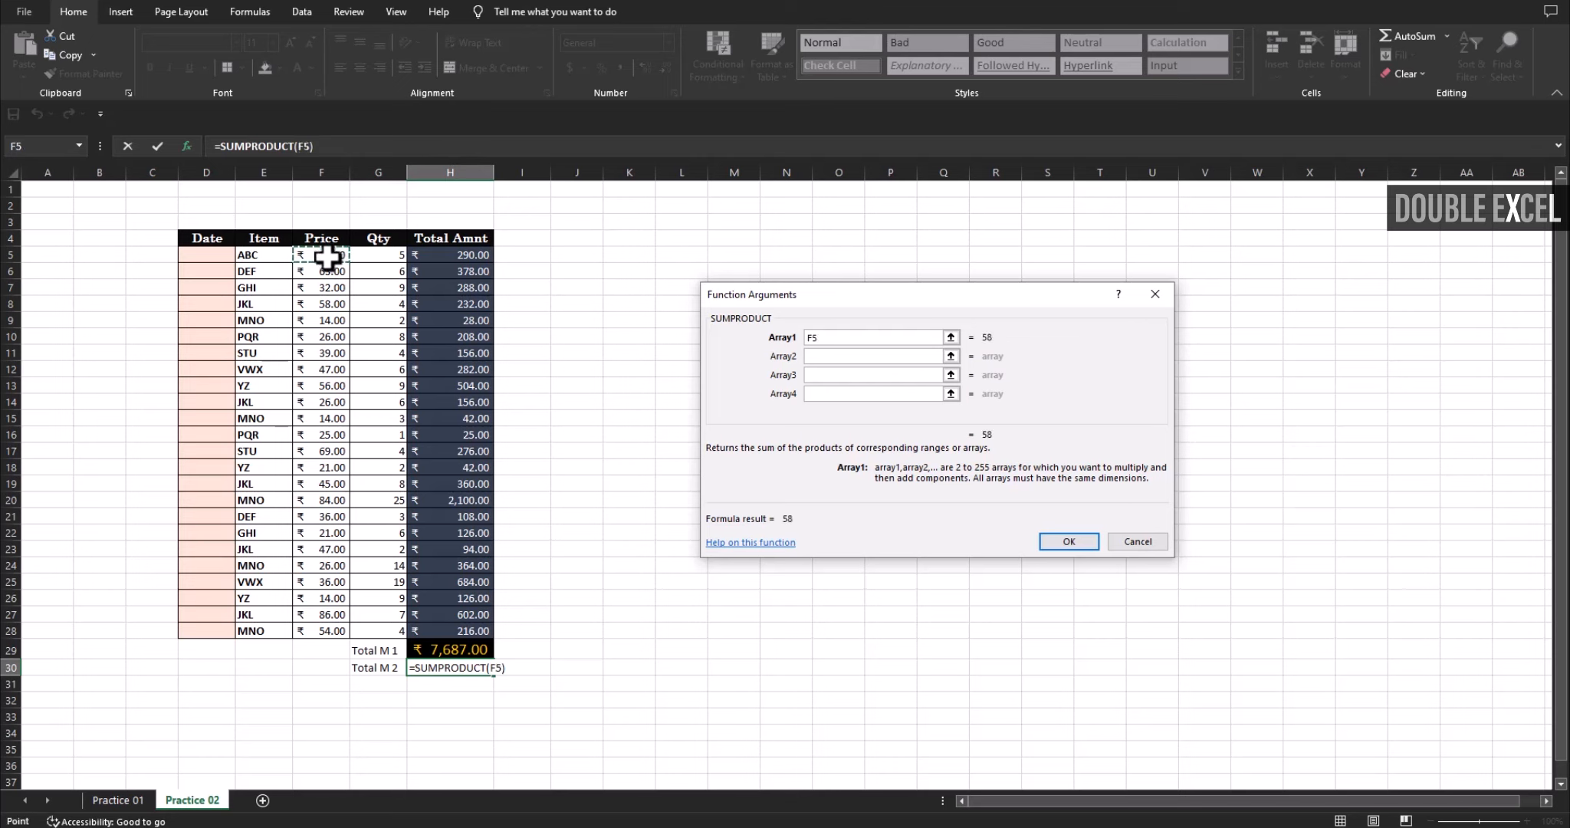
{"action": "left_click_drag", "start_coordinate": [328, 255], "coordinate": [337, 633]}
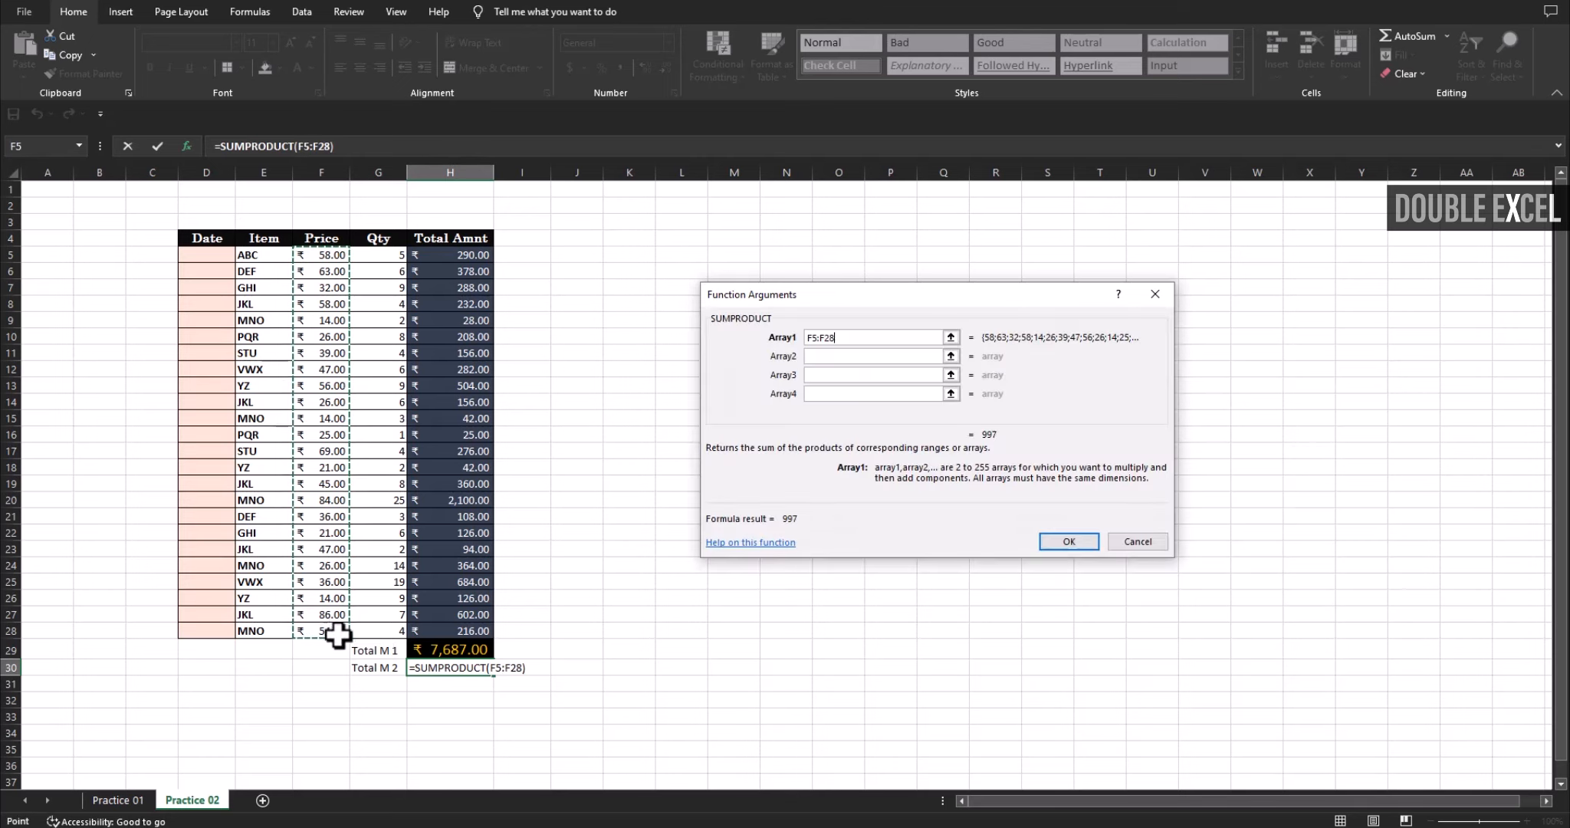
{"action": "left_click", "coordinate": [834, 357]}
{"action": "key", "text": "F4"}
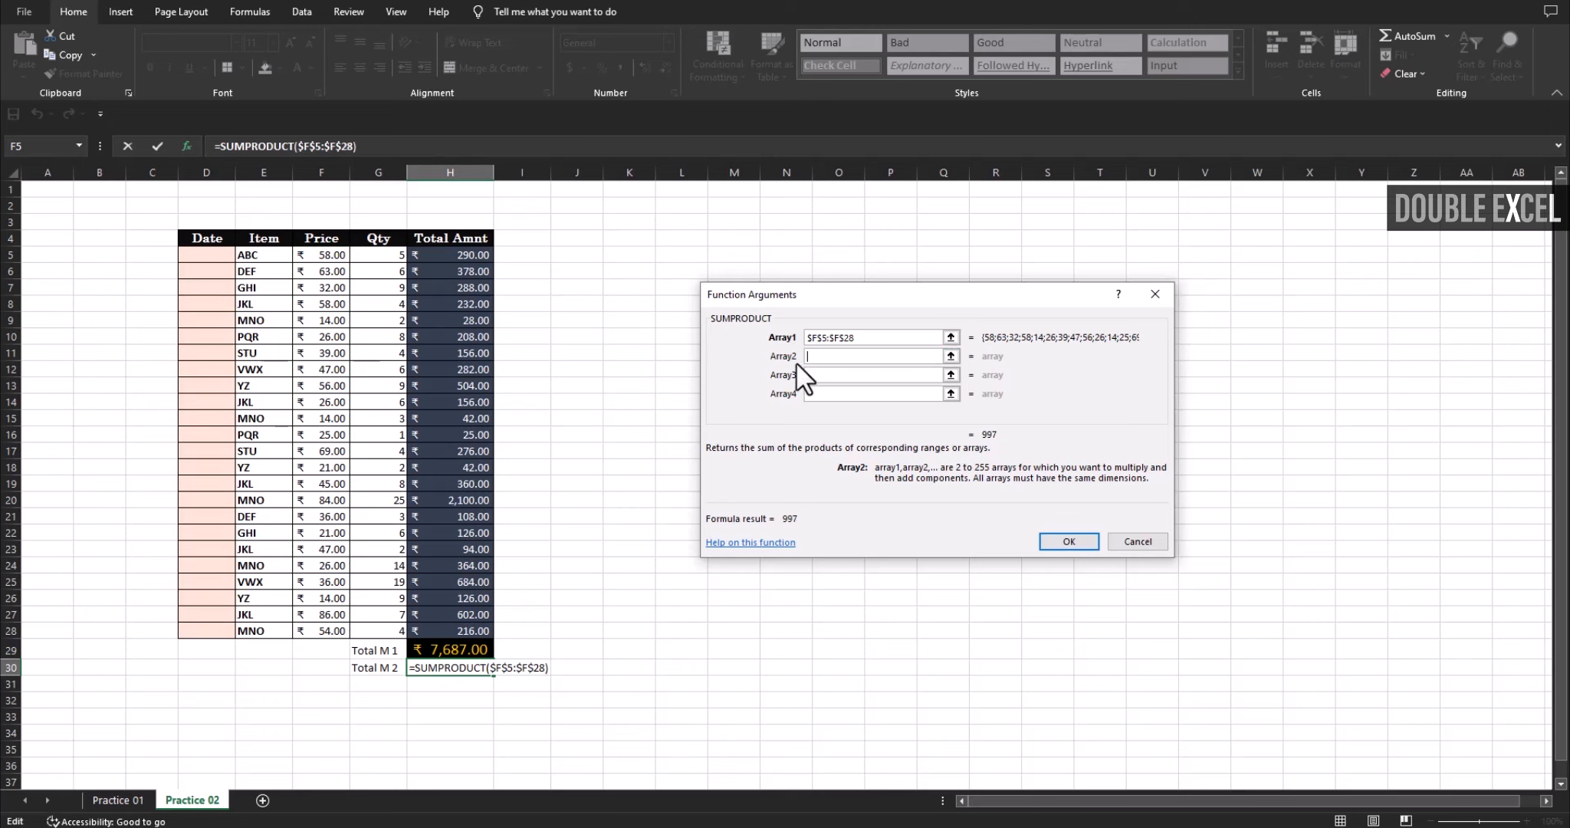
- Set the second array to the Qty range as the absolute reference $G$5:$G$28 and complete the formula in H30
{"action": "left_click_drag", "start_coordinate": [380, 255], "coordinate": [468, 596]}
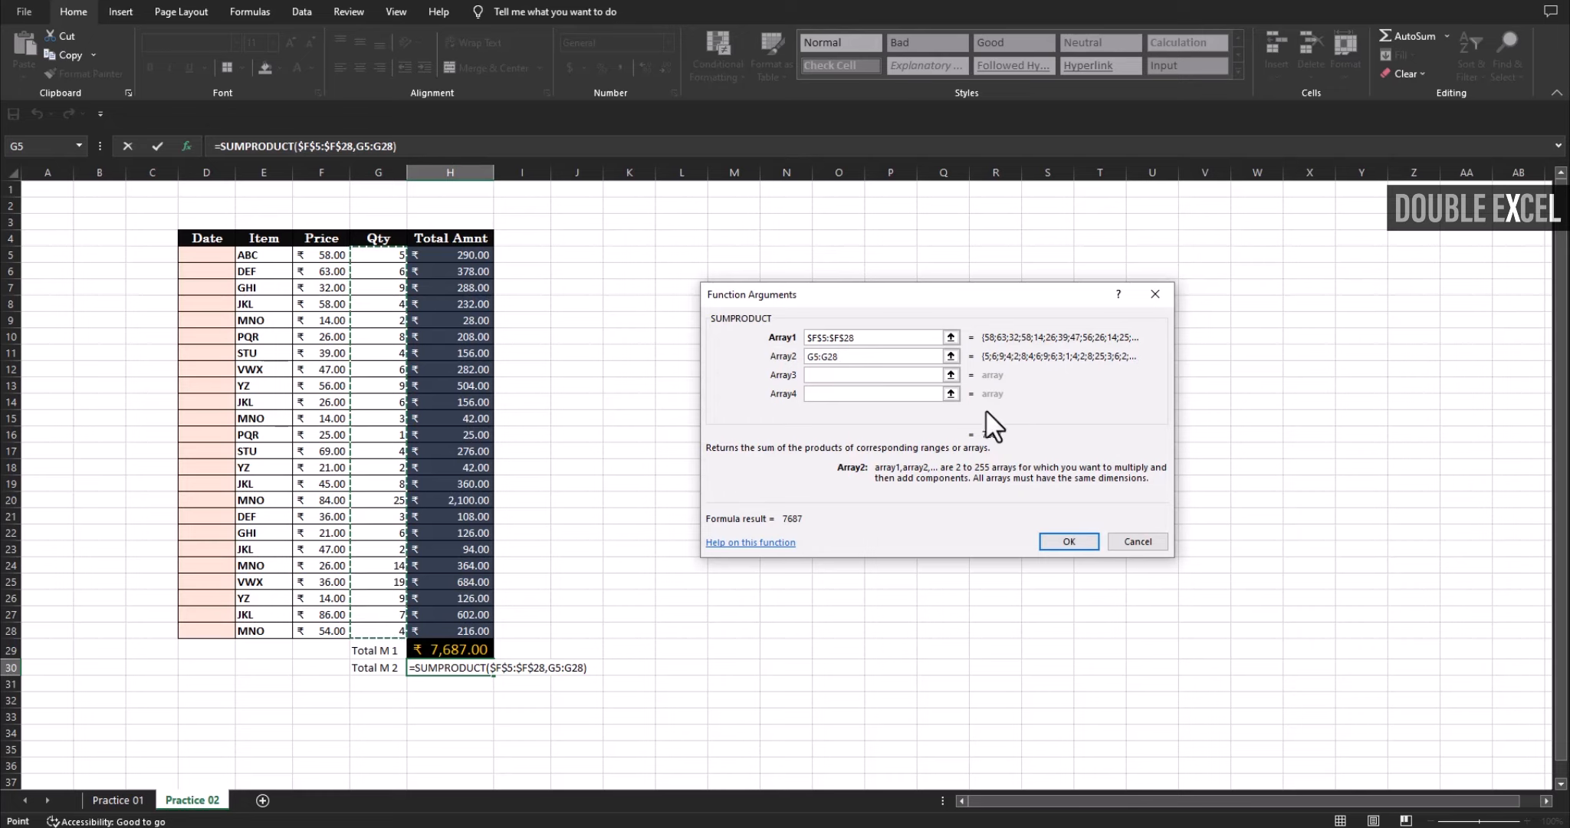
{"action": "key", "text": "F4"}
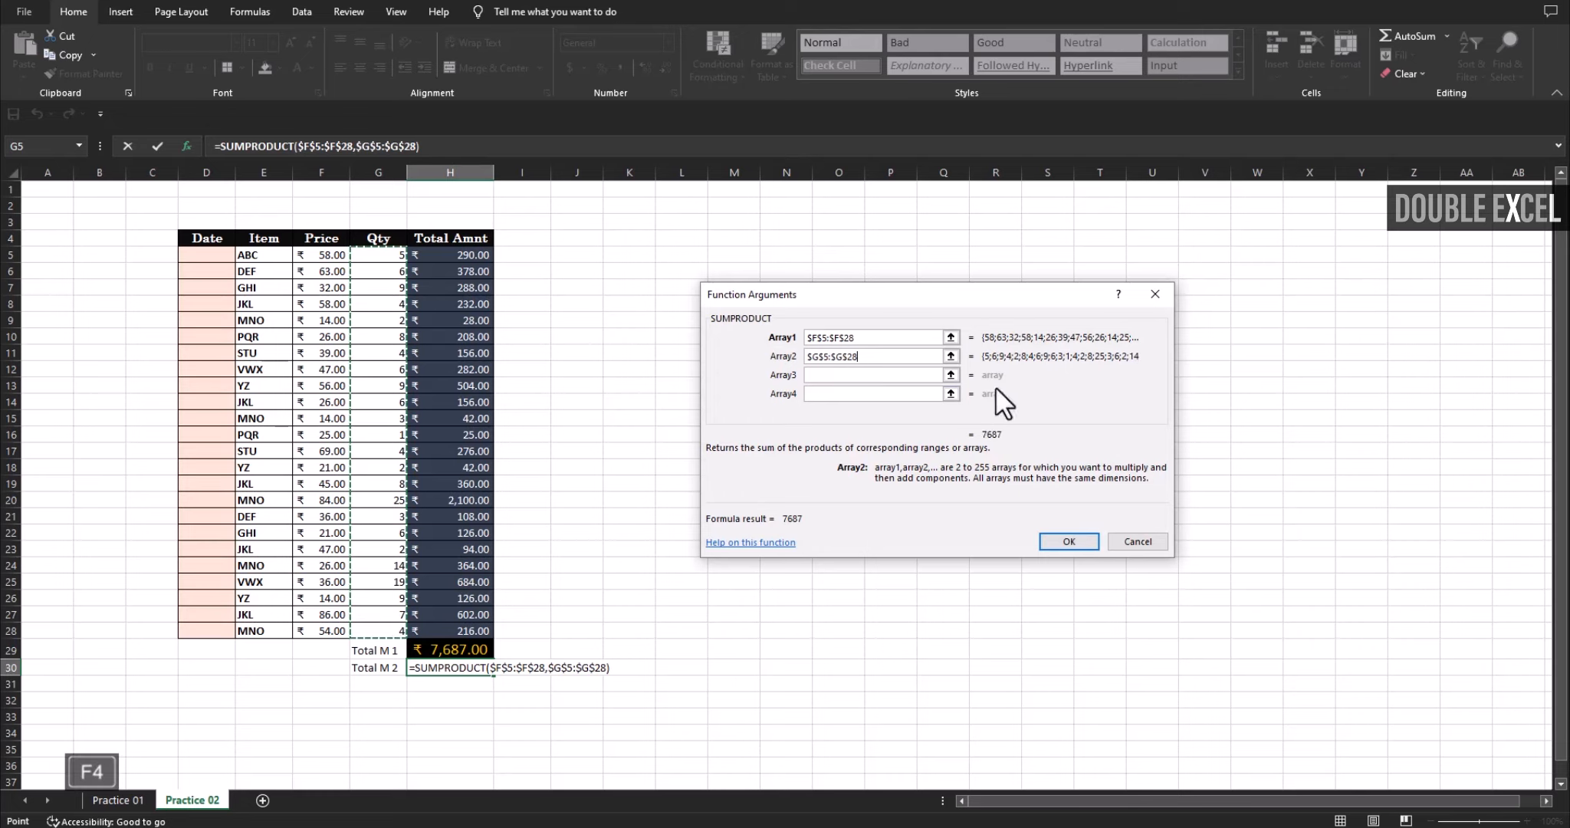
{"action": "left_click", "coordinate": [1071, 543]}
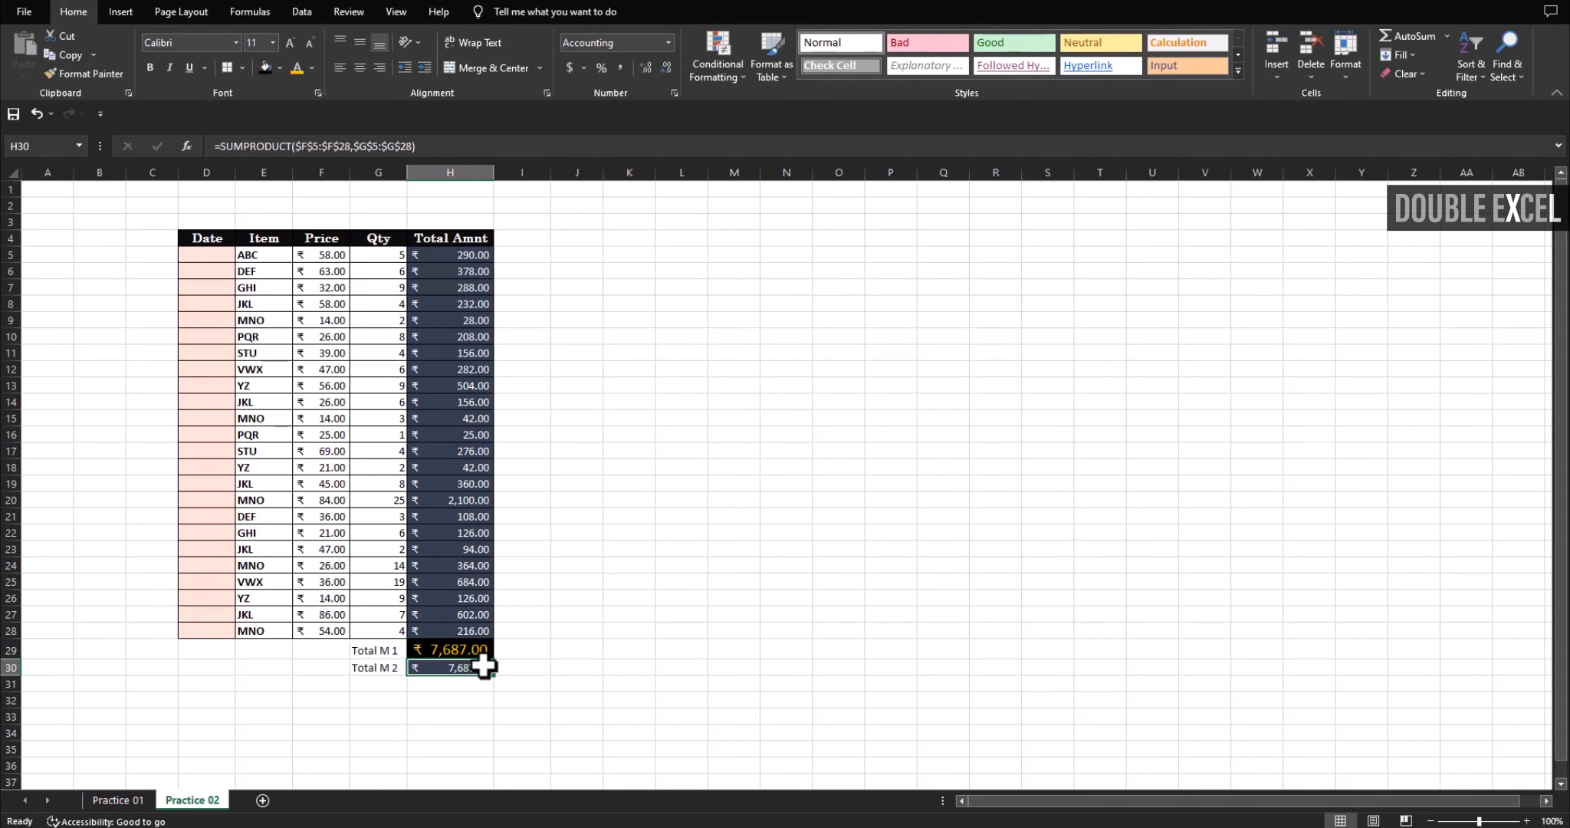
- Try clearing the Total Amnt values and the SUM total in H5:H29, and undo the deletion
{"action": "left_click_drag", "start_coordinate": [469, 649], "coordinate": [469, 255]}
{"action": "key", "text": "Delete"}
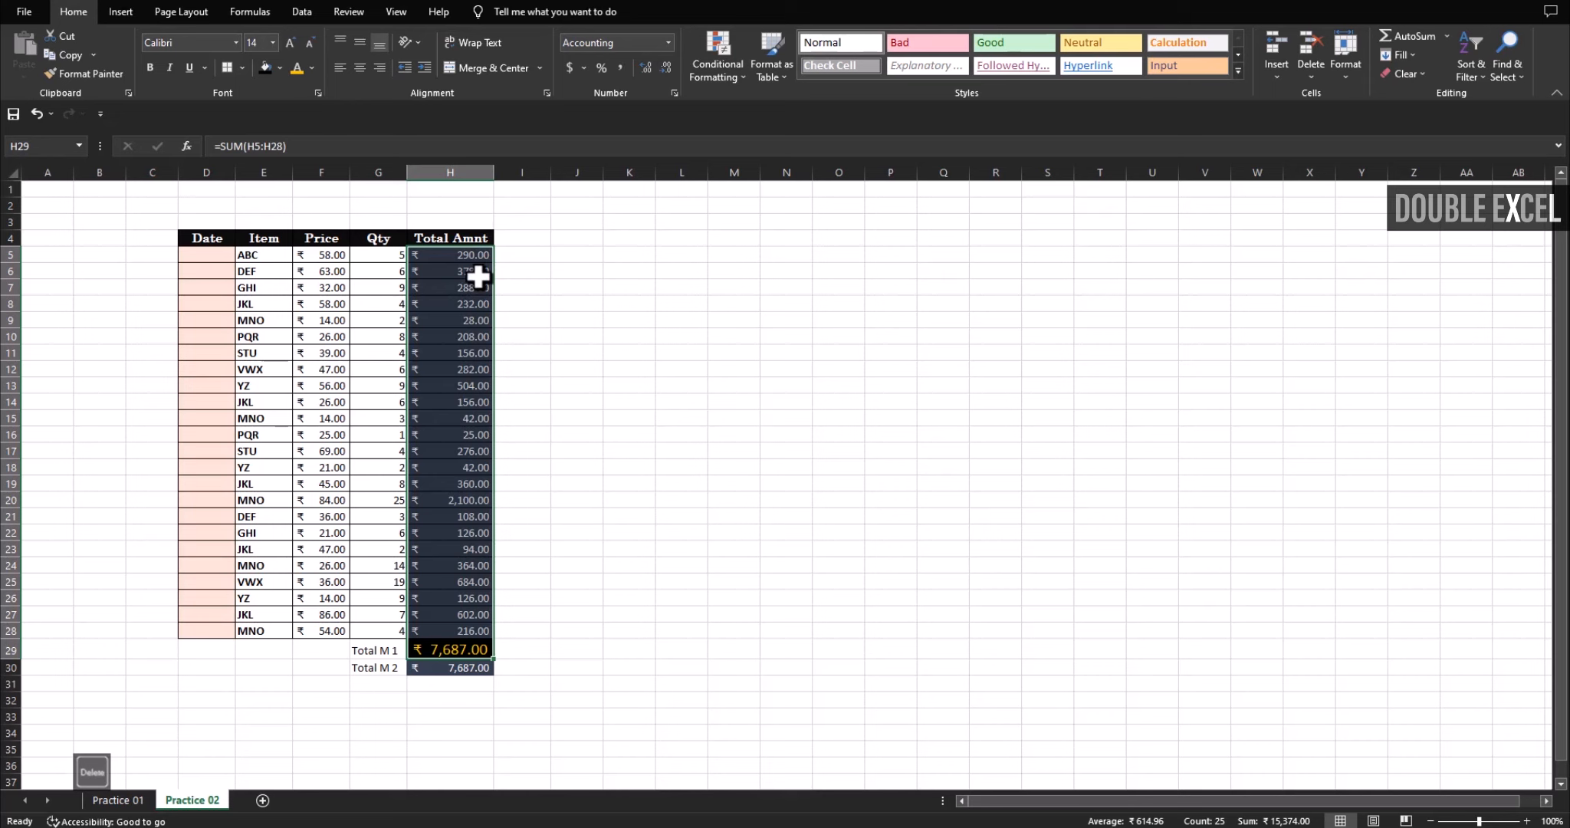
{"action": "left_click", "coordinate": [838, 515]}
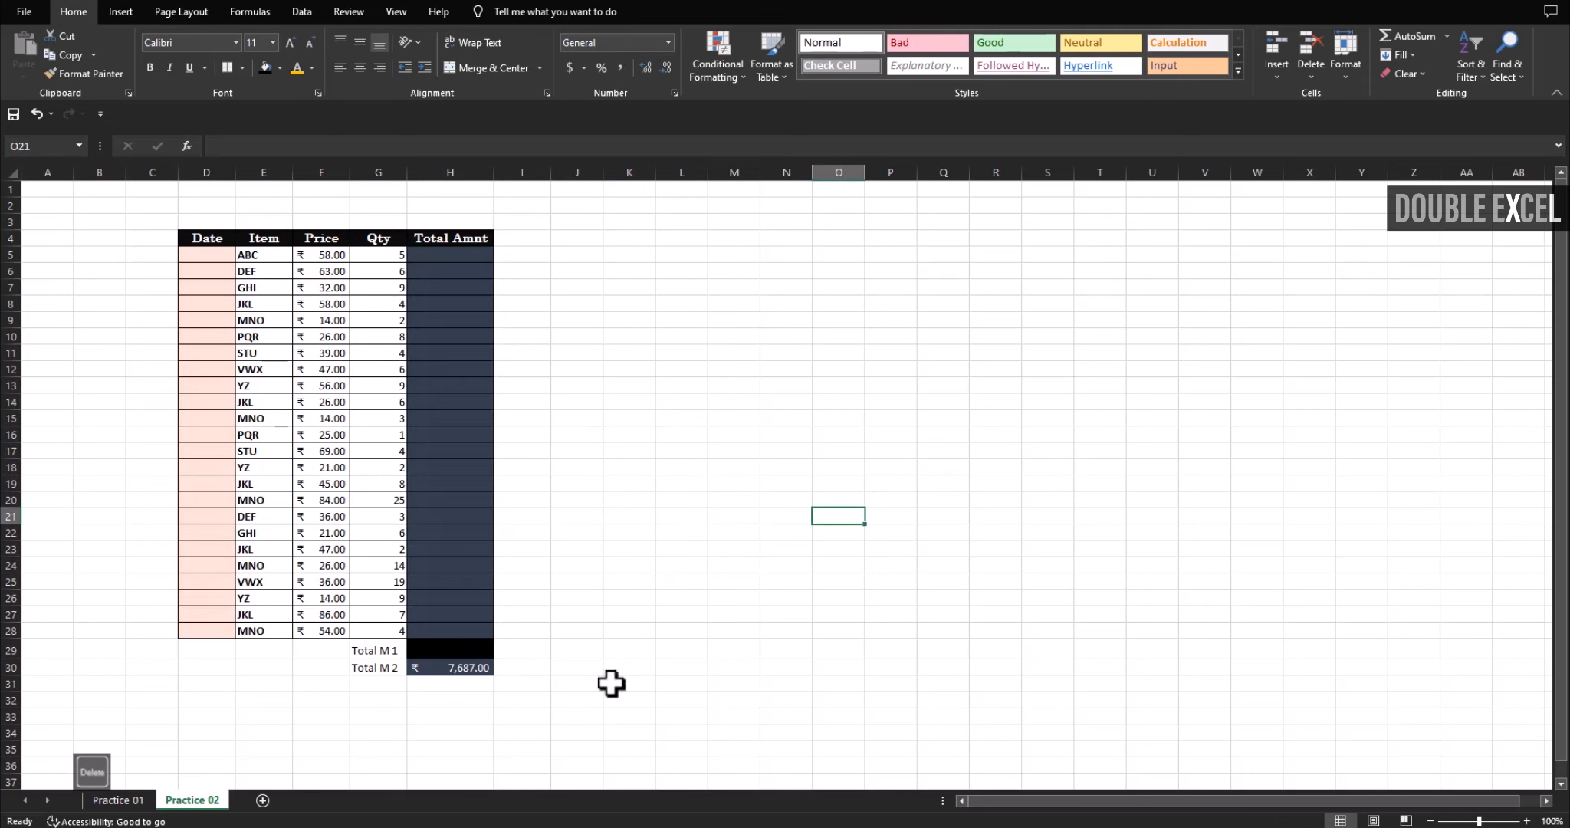
{"action": "key", "text": "ctrl+z"}
{"action": "left_click", "coordinate": [673, 672]}
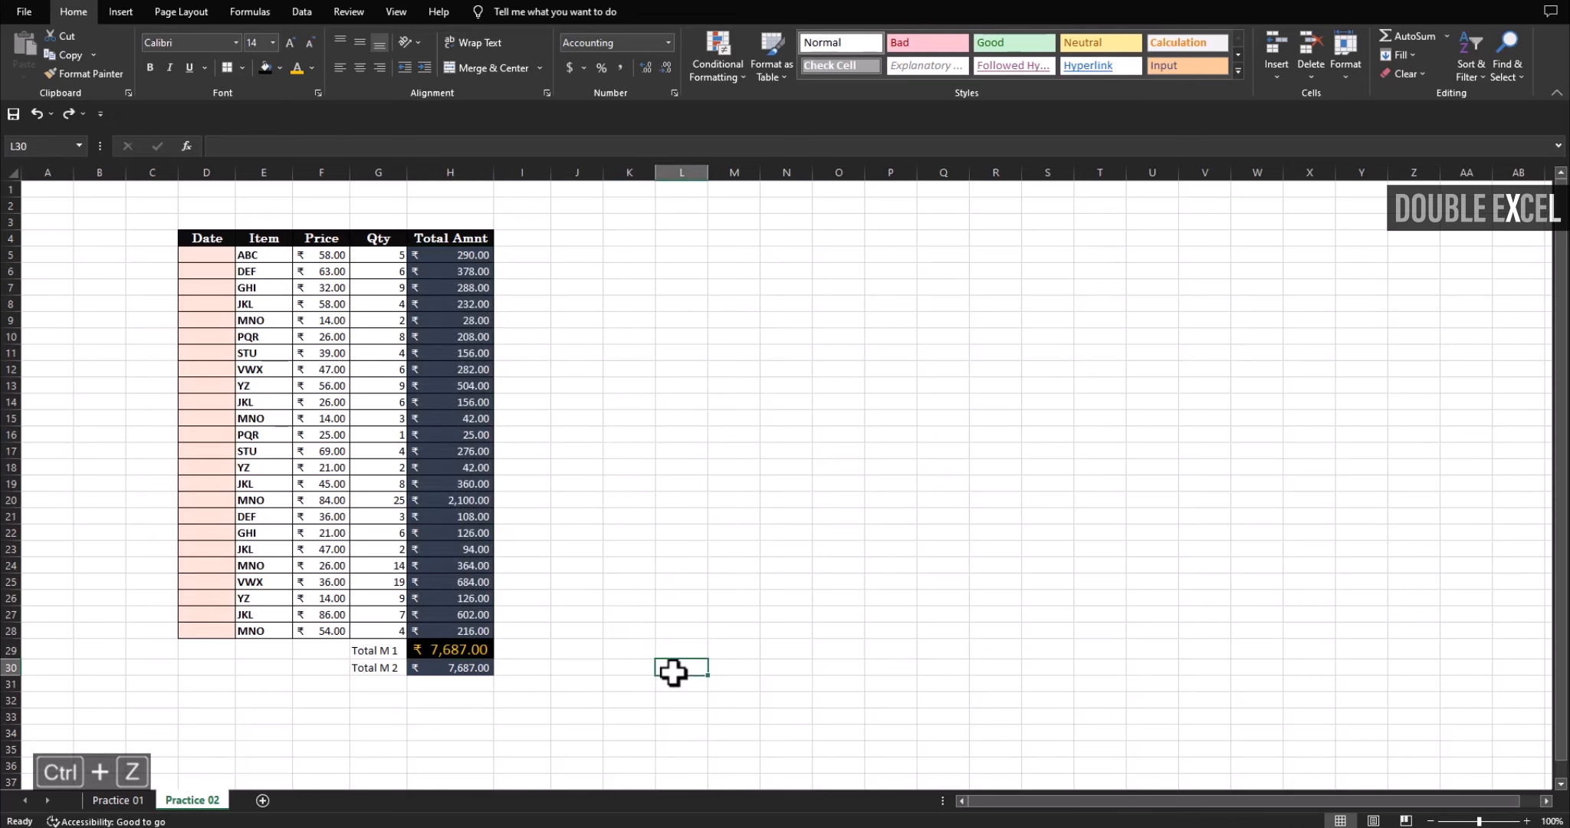
- Review the SUMPRODUCT formula in H30 against the Price range F5:F28 and the Qty range G5:G28
{"action": "left_click", "coordinate": [452, 668]}
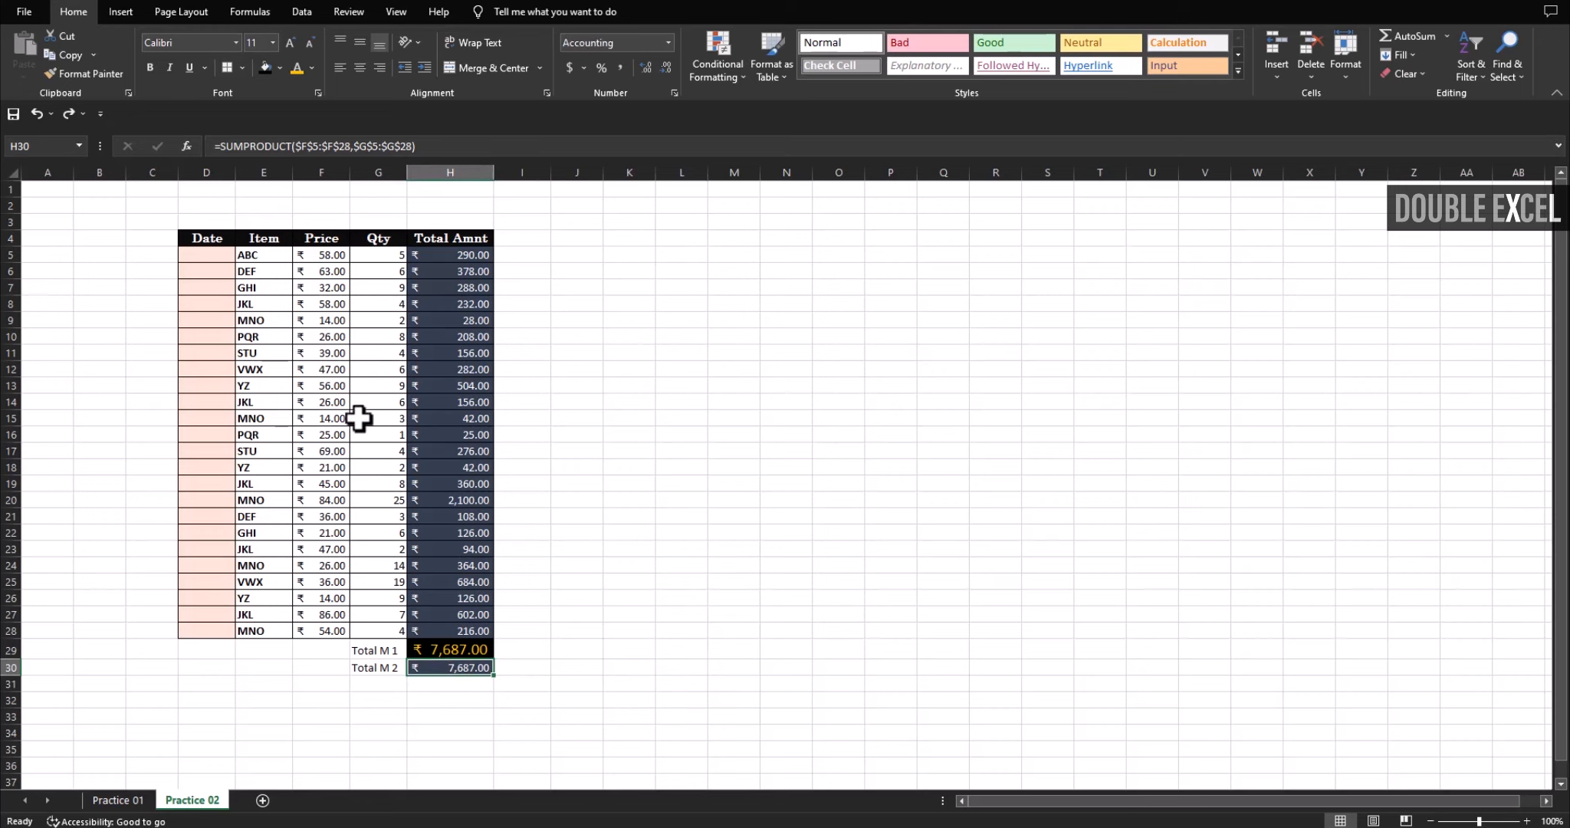
{"action": "left_click", "coordinate": [341, 256]}
{"action": "left_click_drag", "start_coordinate": [338, 305], "coordinate": [344, 629]}
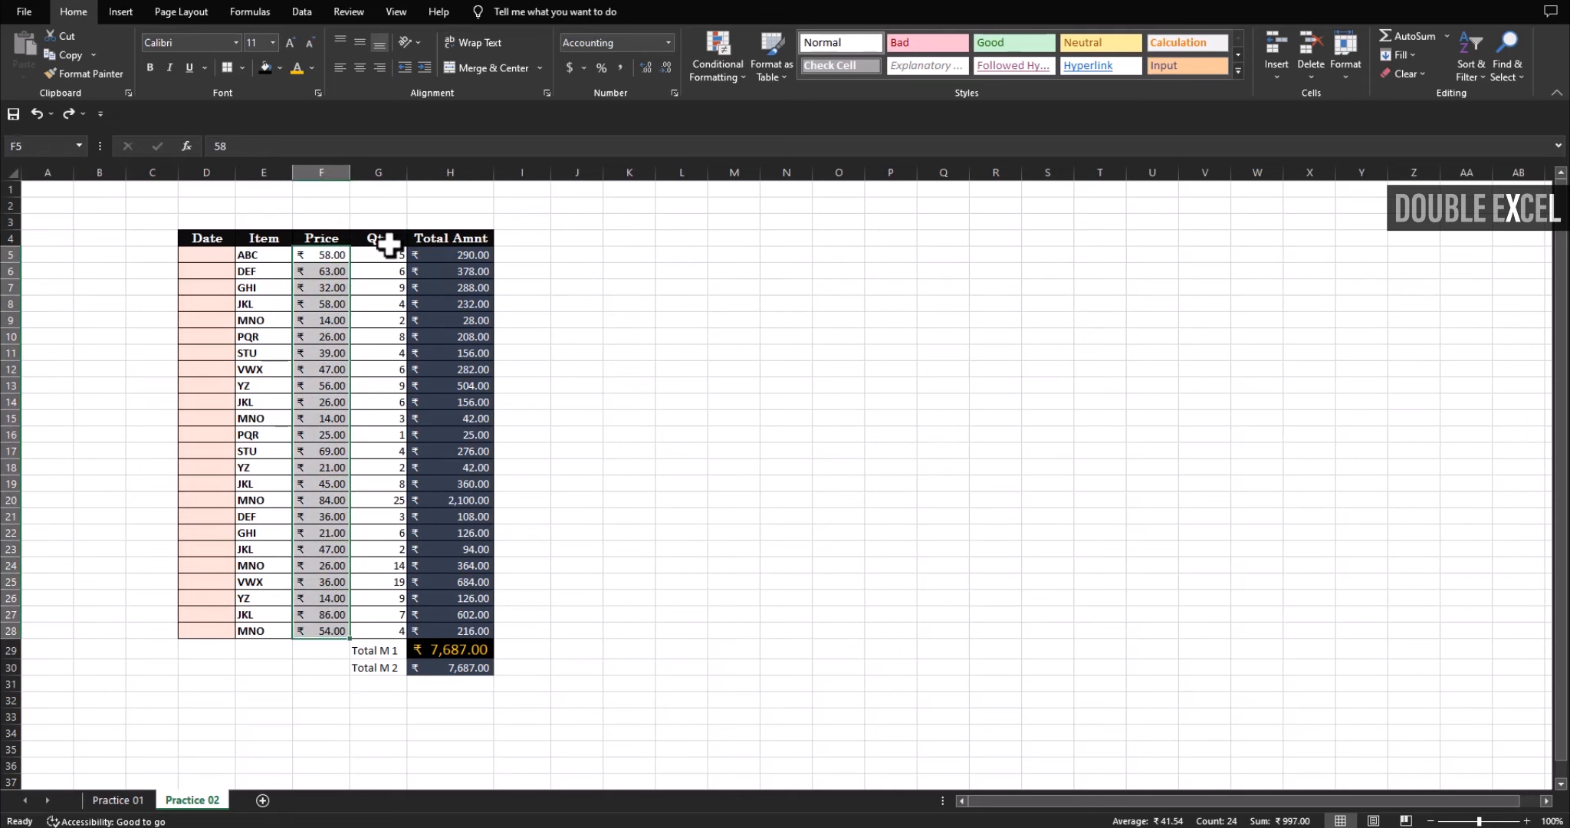
{"action": "left_click_drag", "start_coordinate": [385, 255], "coordinate": [392, 630]}
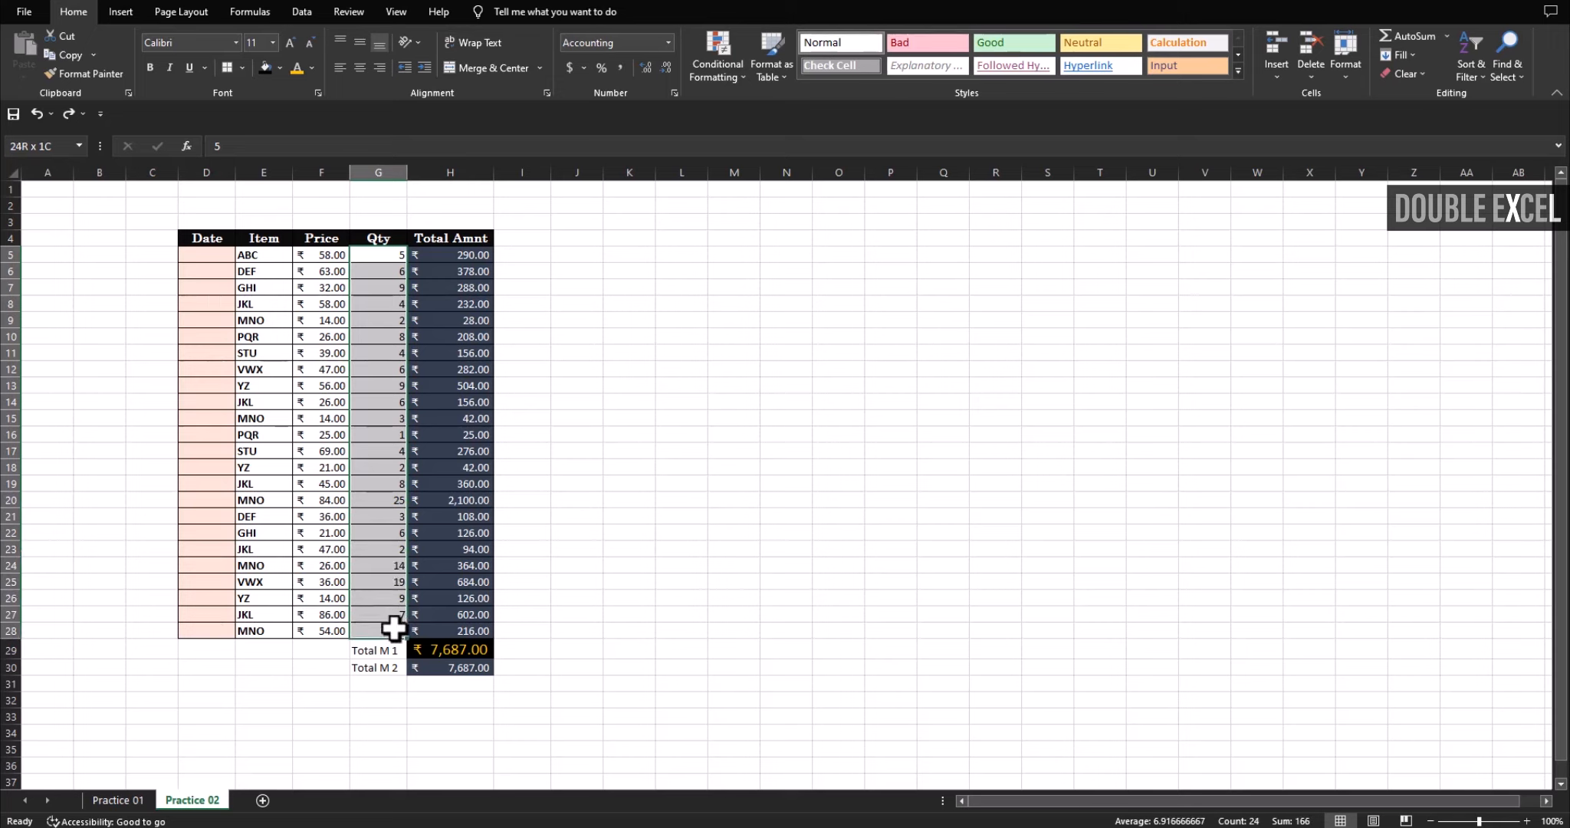
{"action": "key", "text": "Return"}
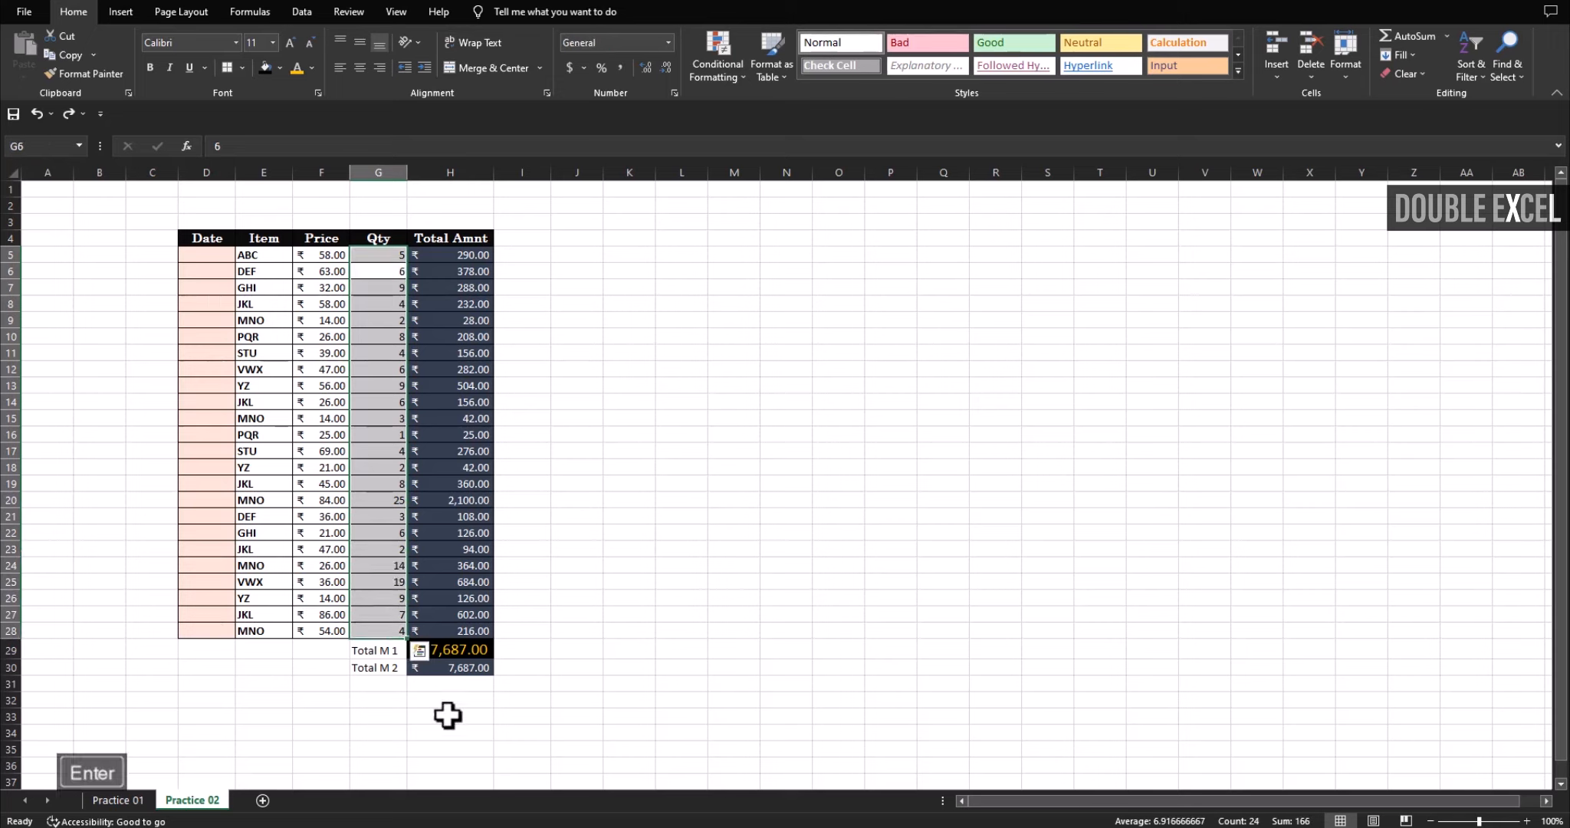
- Try adding the Total Amnt range H5:H28 as a third array in the SUMPRODUCT formula of H30
{"action": "left_click", "coordinate": [471, 667]}
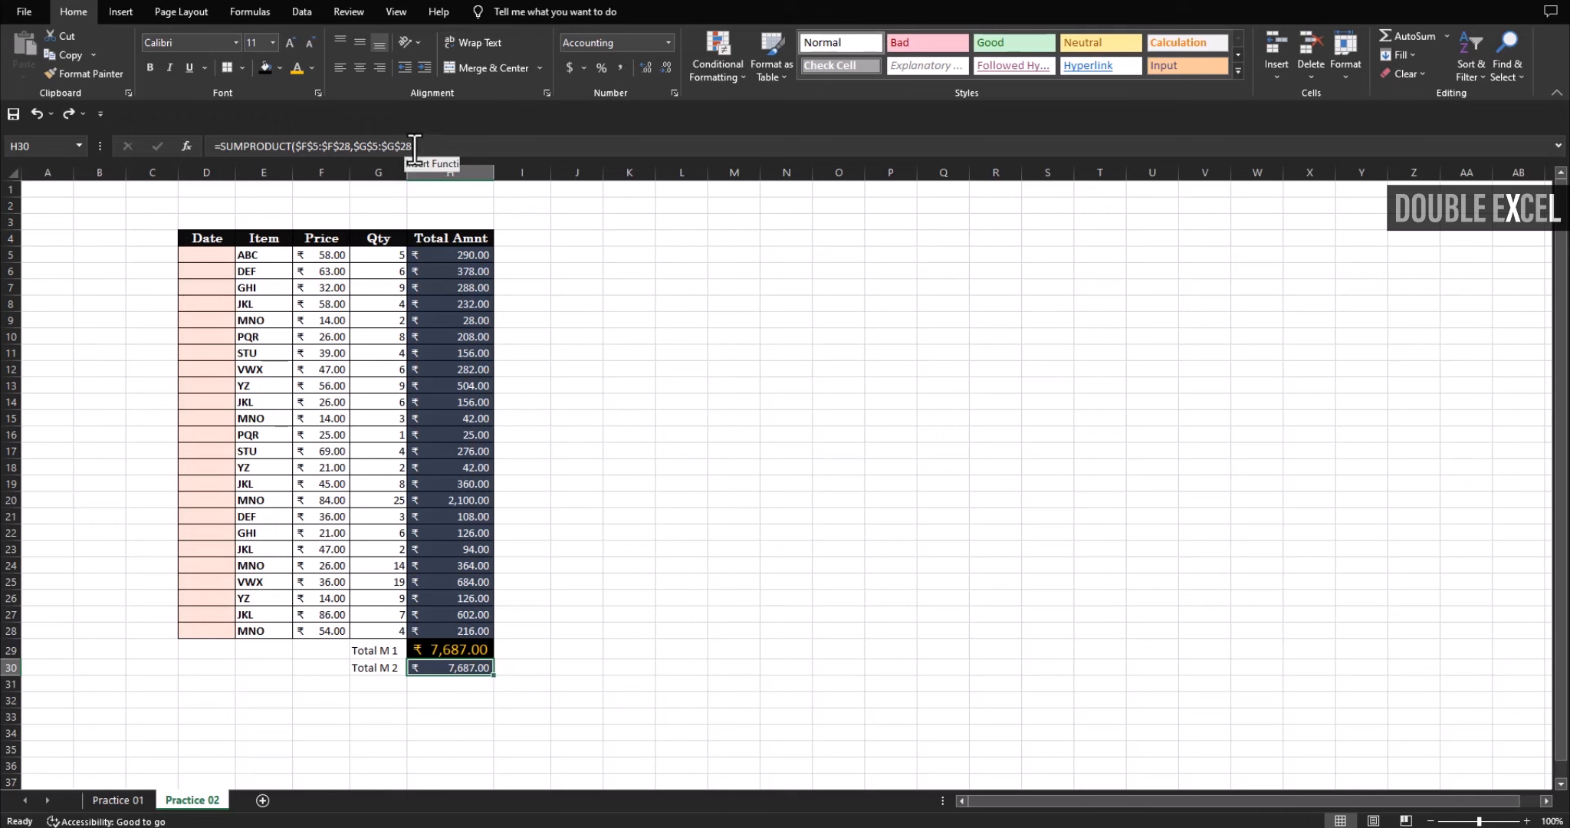
{"action": "left_click", "coordinate": [271, 146]}
{"action": "left_click", "coordinate": [186, 146]}
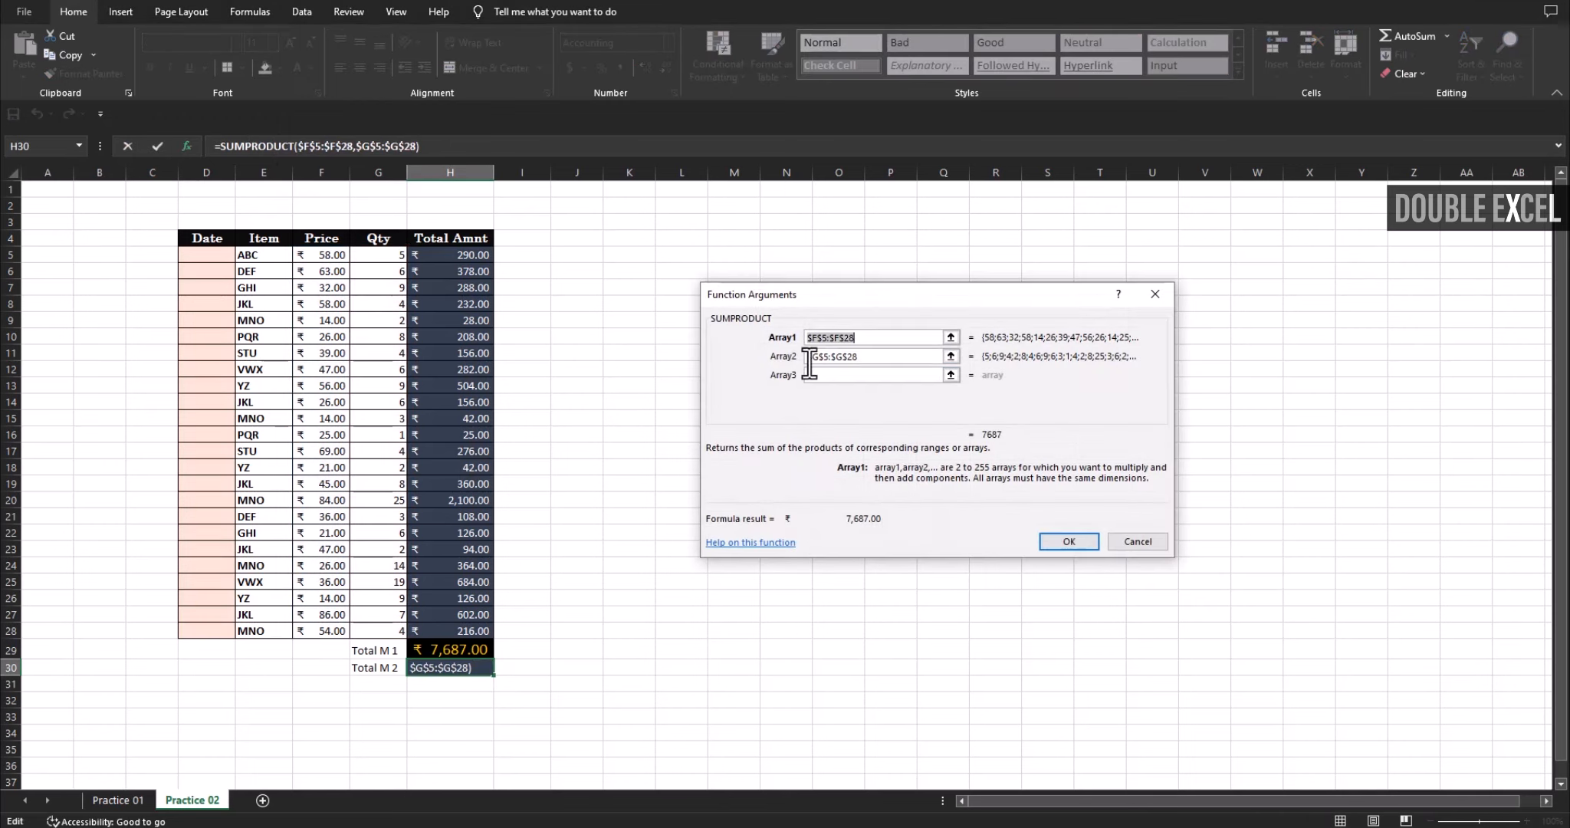
{"action": "left_click", "coordinate": [852, 375]}
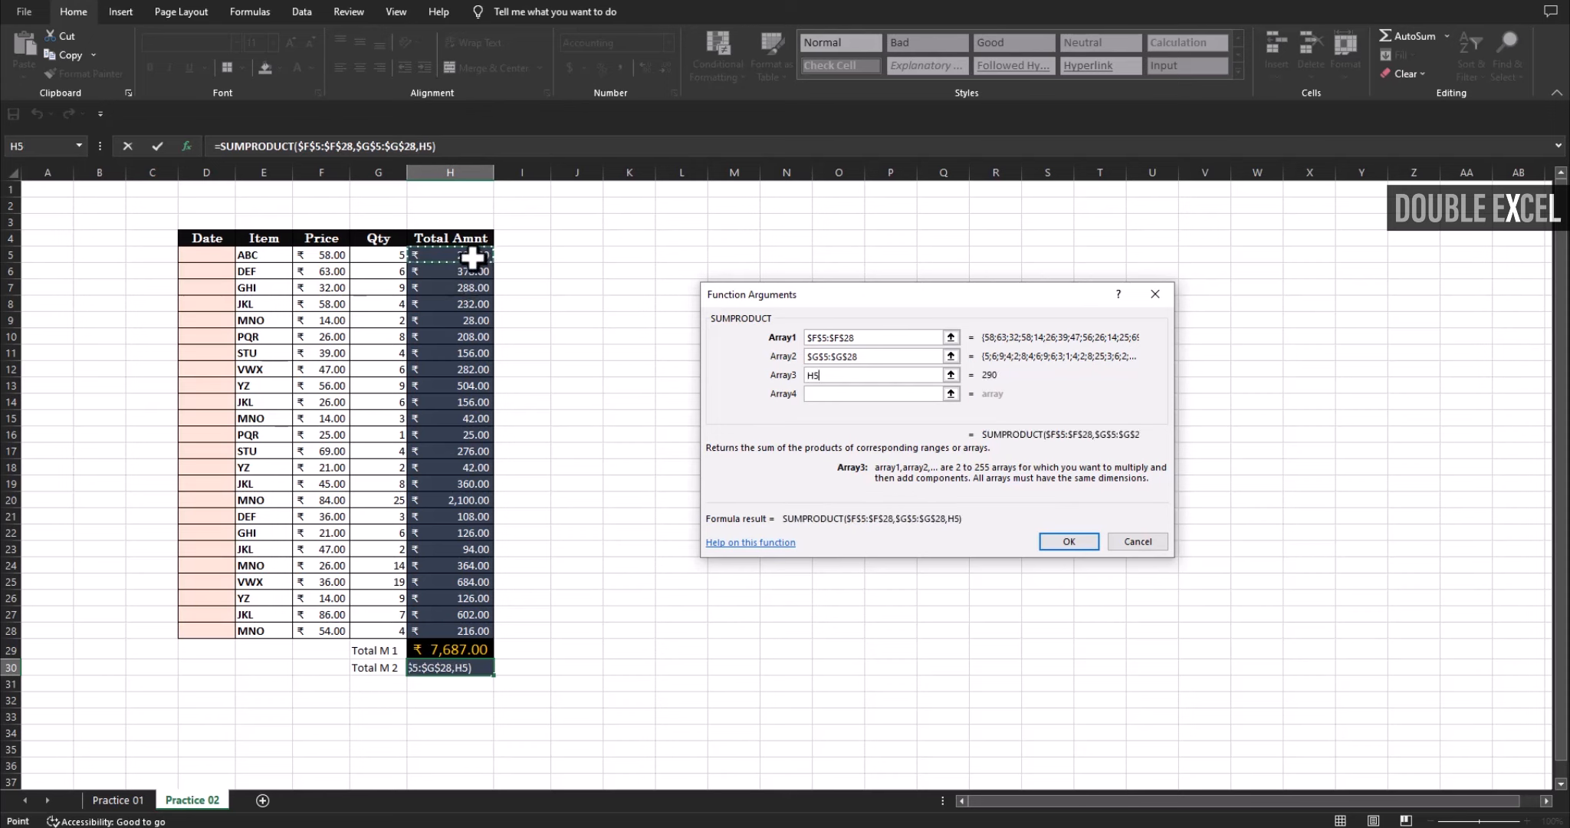
{"action": "left_click_drag", "start_coordinate": [466, 257], "coordinate": [465, 633]}
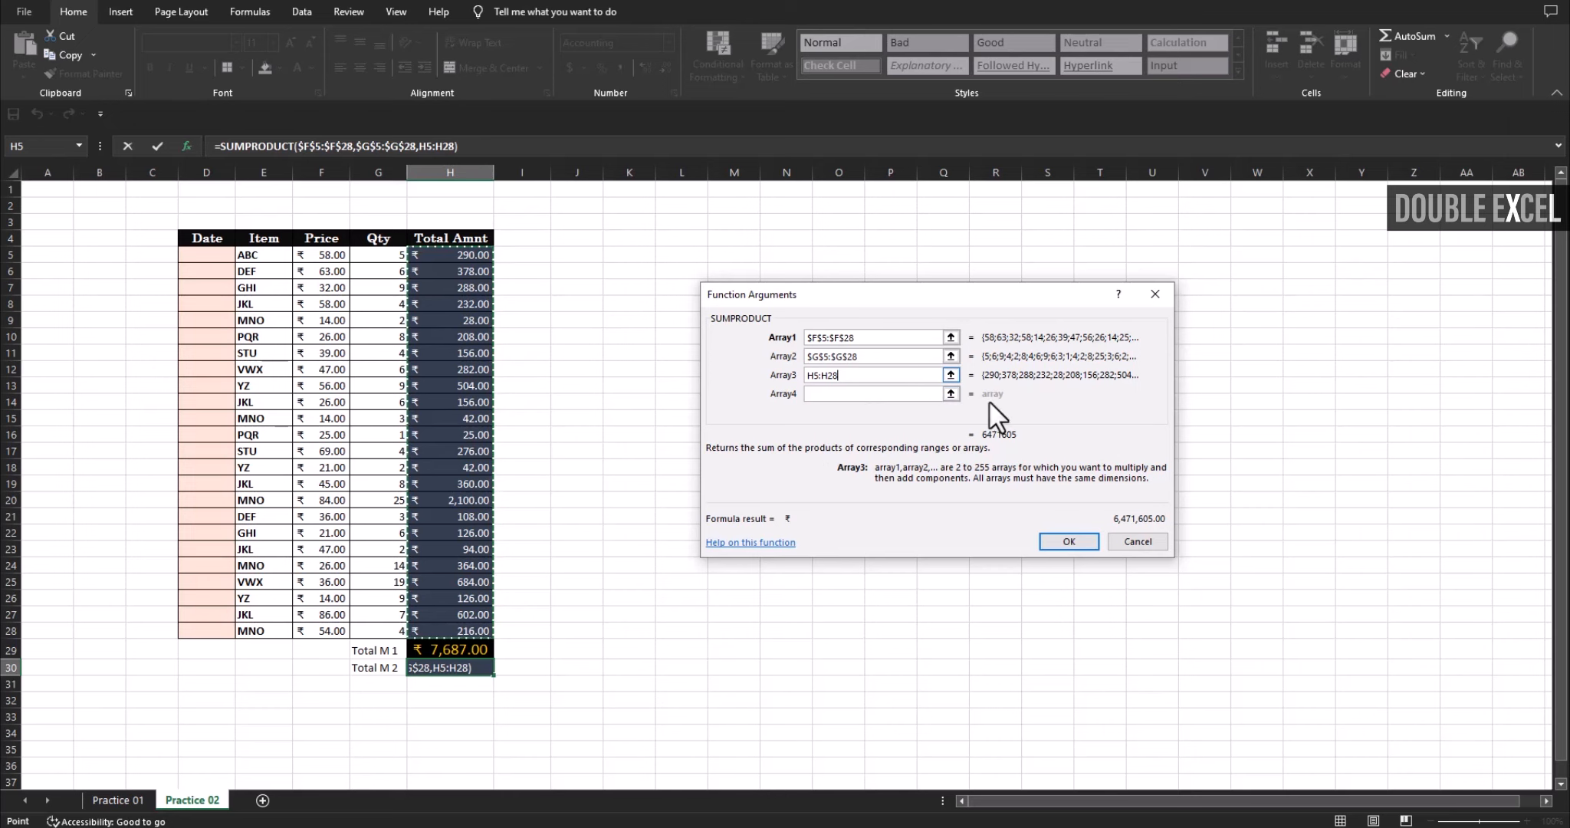
{"action": "left_click", "coordinate": [1068, 541]}
{"action": "key", "text": "ctrl+s"}
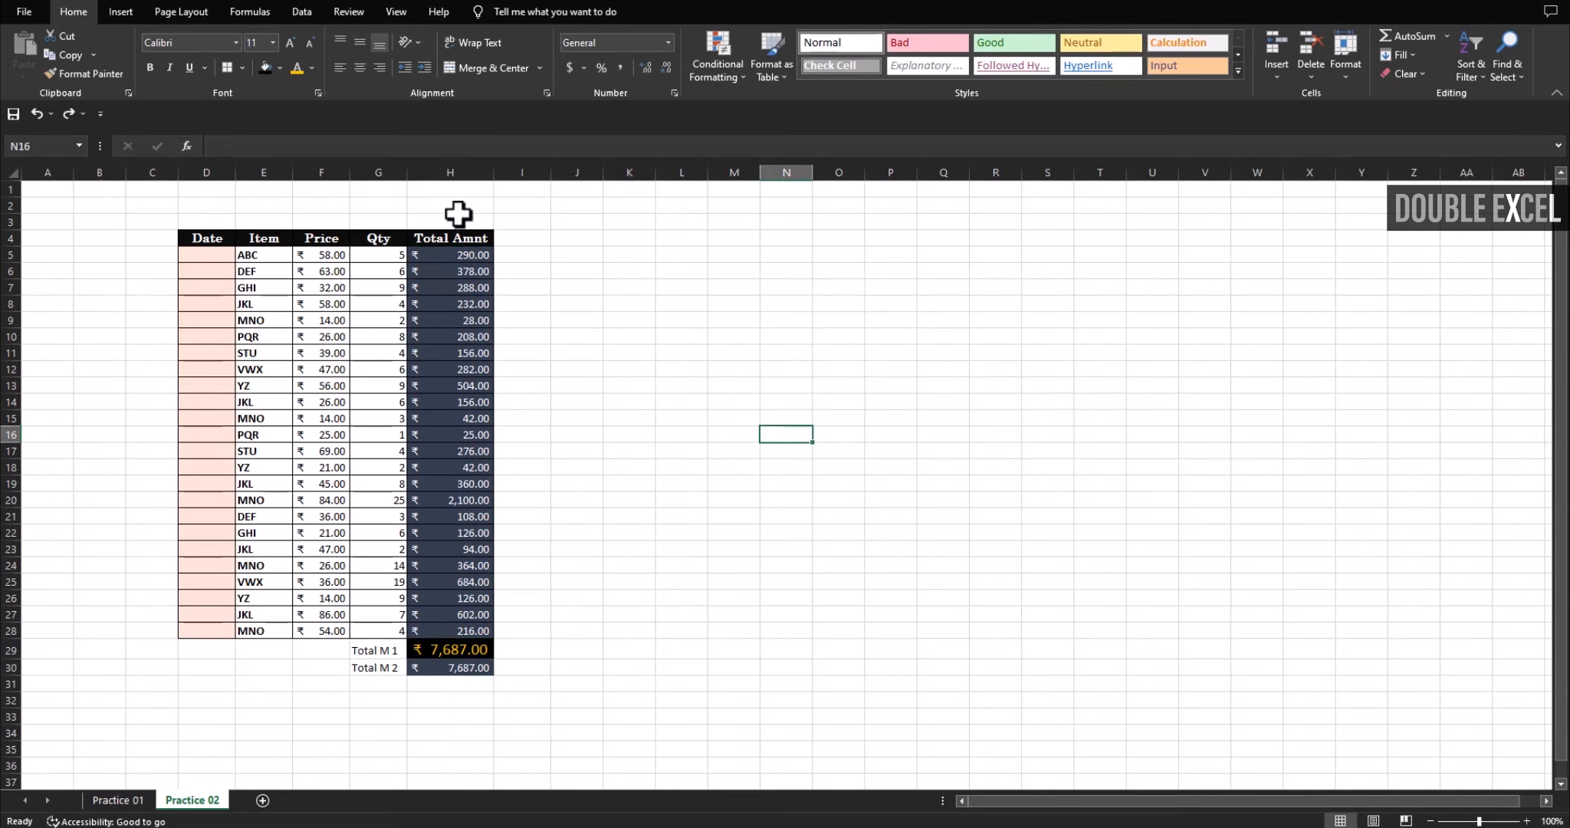
- Compare the SUMPRODUCT total in H30 with the SUM total in H29
{"action": "left_click", "coordinate": [459, 672]}
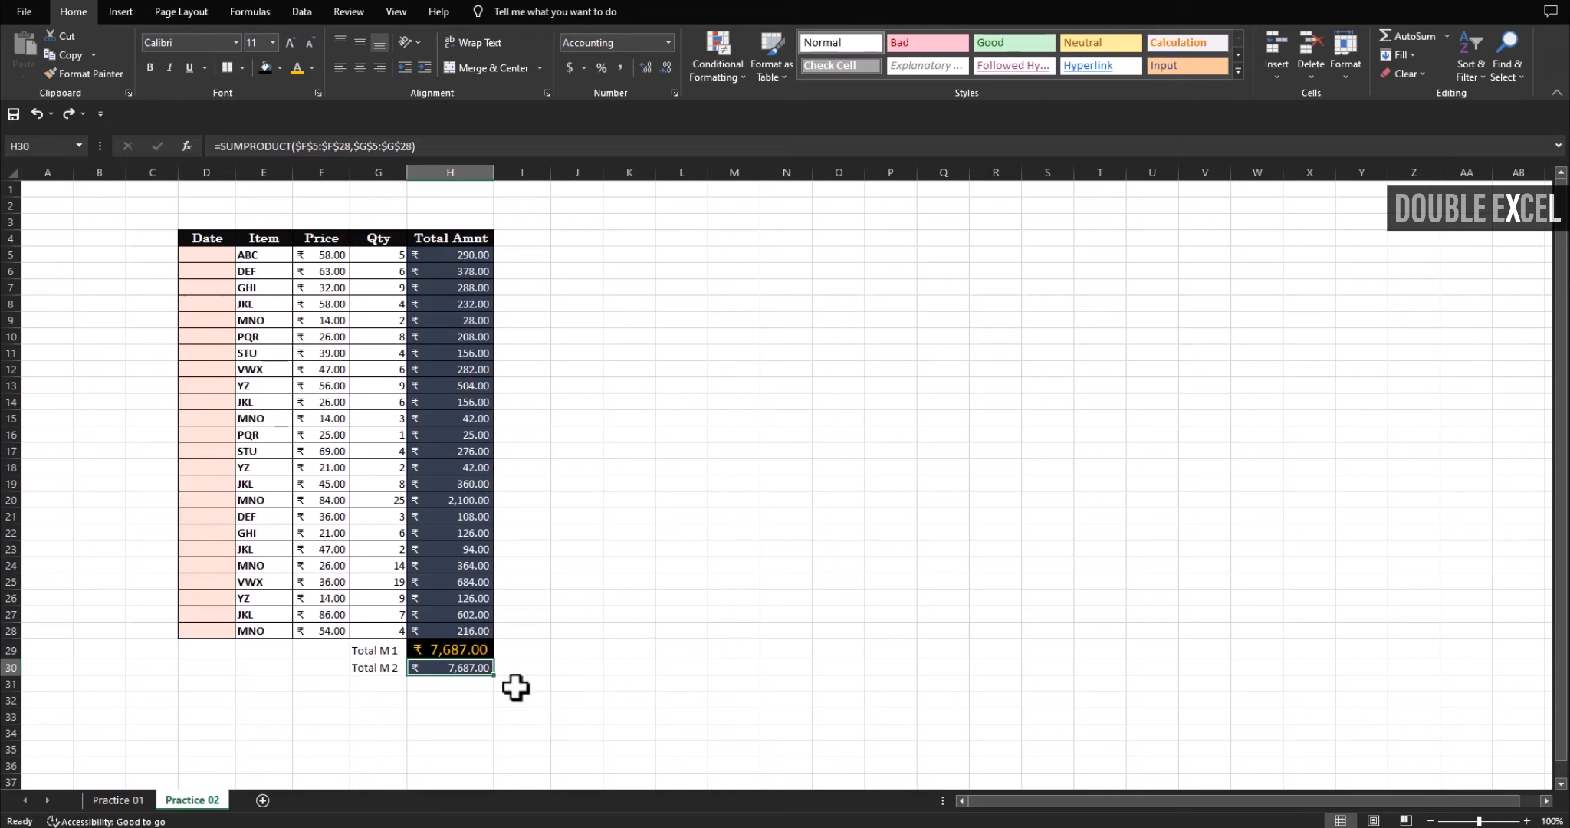
{"action": "left_click", "coordinate": [466, 649]}
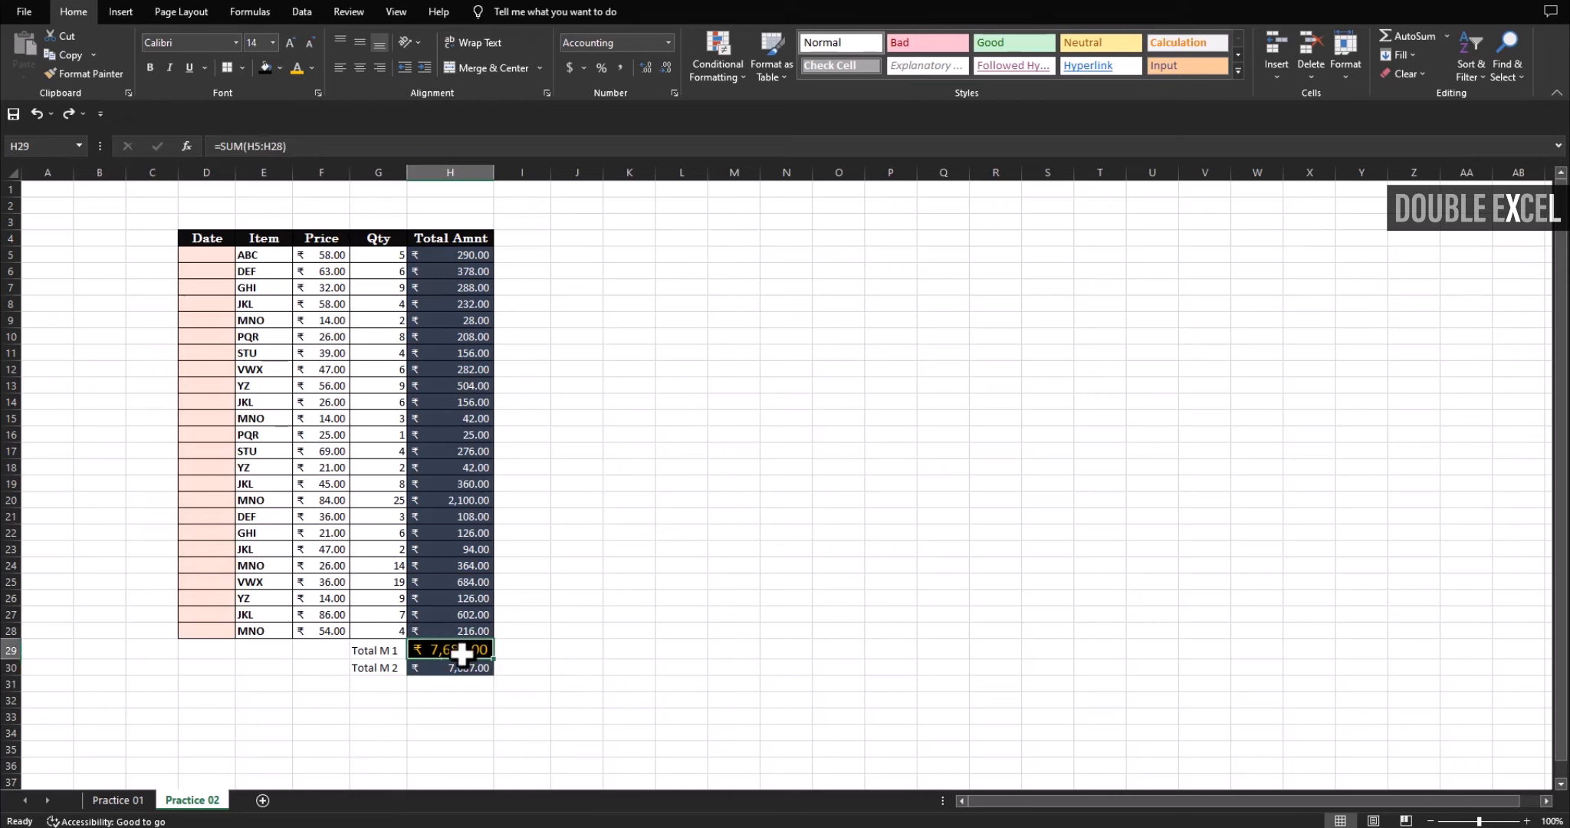
{"action": "left_click", "coordinate": [471, 669]}
{"action": "left_click", "coordinate": [469, 650]}
{"action": "left_click", "coordinate": [471, 669]}
- Try pasting only the formatting of H29 onto H30, and undo the paste
{"action": "left_click", "coordinate": [466, 649]}
{"action": "key", "text": "ctrl+c"}
{"action": "left_click", "coordinate": [560, 651]}
{"action": "left_click", "coordinate": [458, 652]}
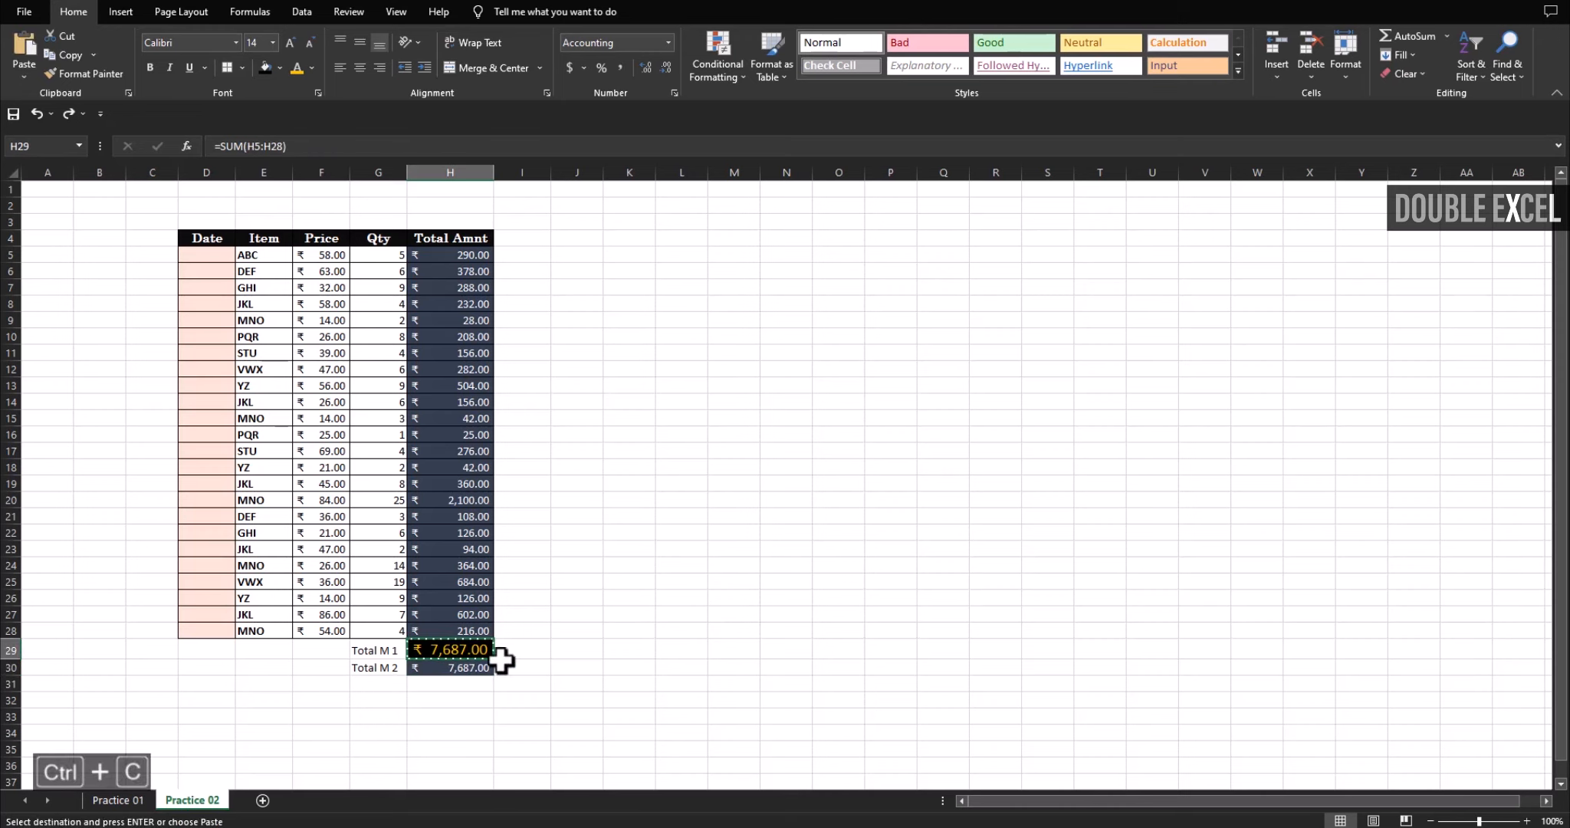
{"action": "left_click", "coordinate": [471, 668]}
{"action": "left_click", "coordinate": [632, 666]}
{"action": "left_click", "coordinate": [477, 667]}
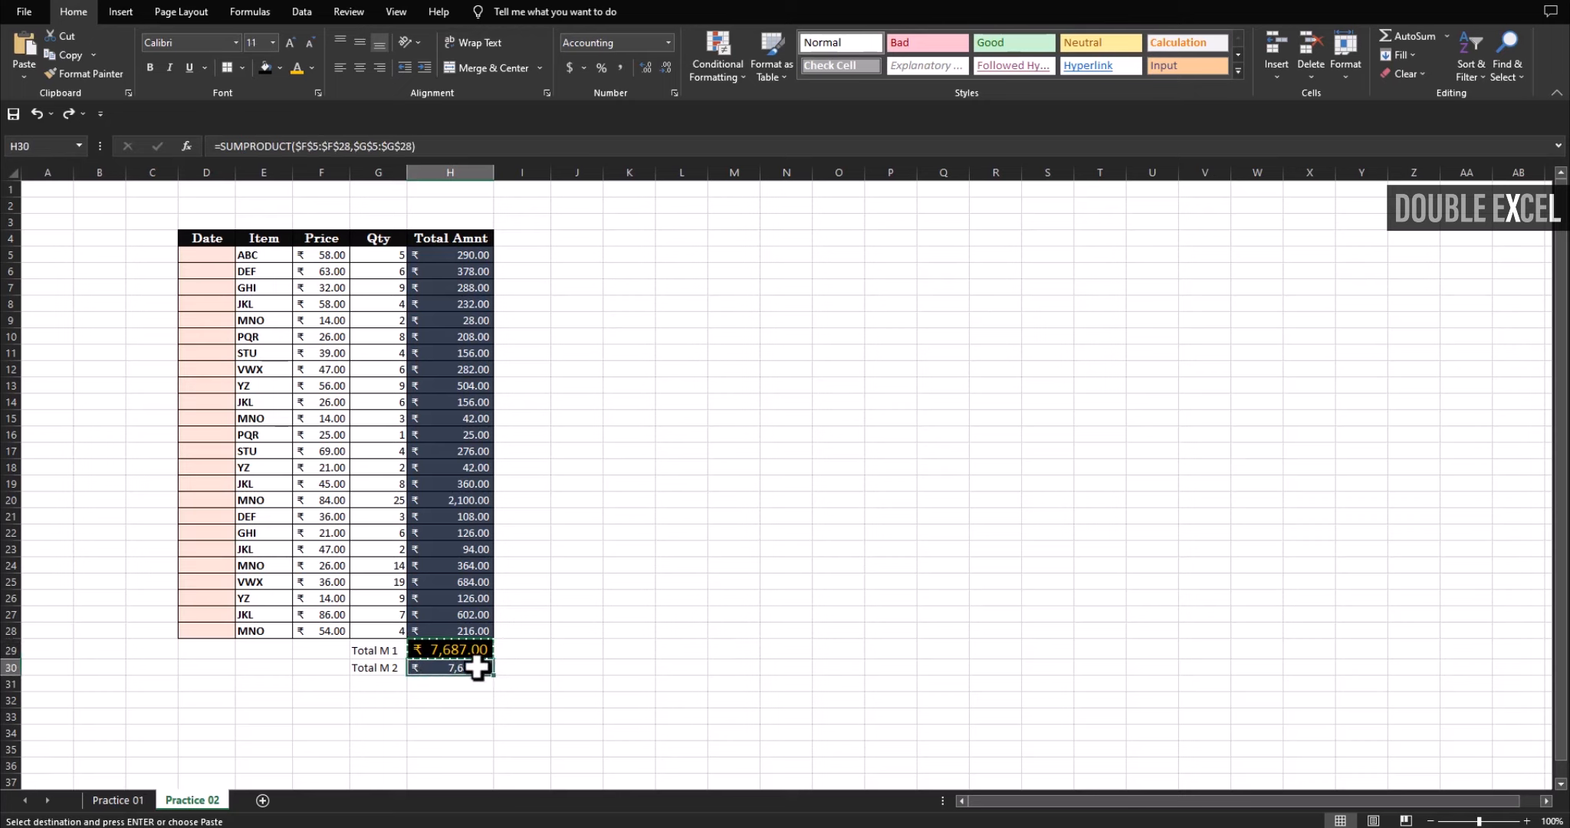
{"action": "right_click", "coordinate": [476, 667]}
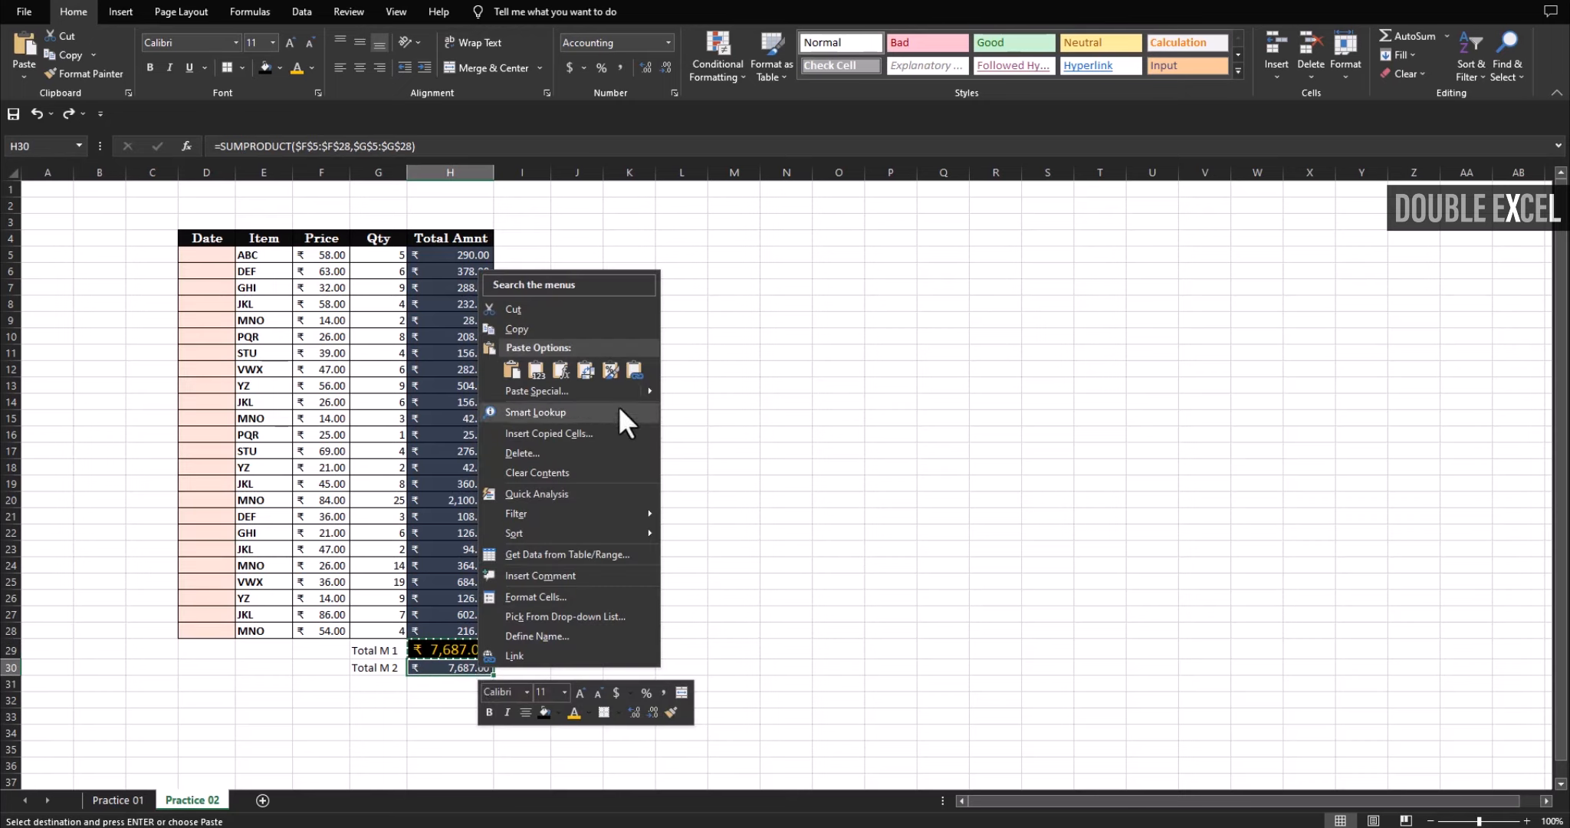
{"action": "left_click", "coordinate": [612, 372]}
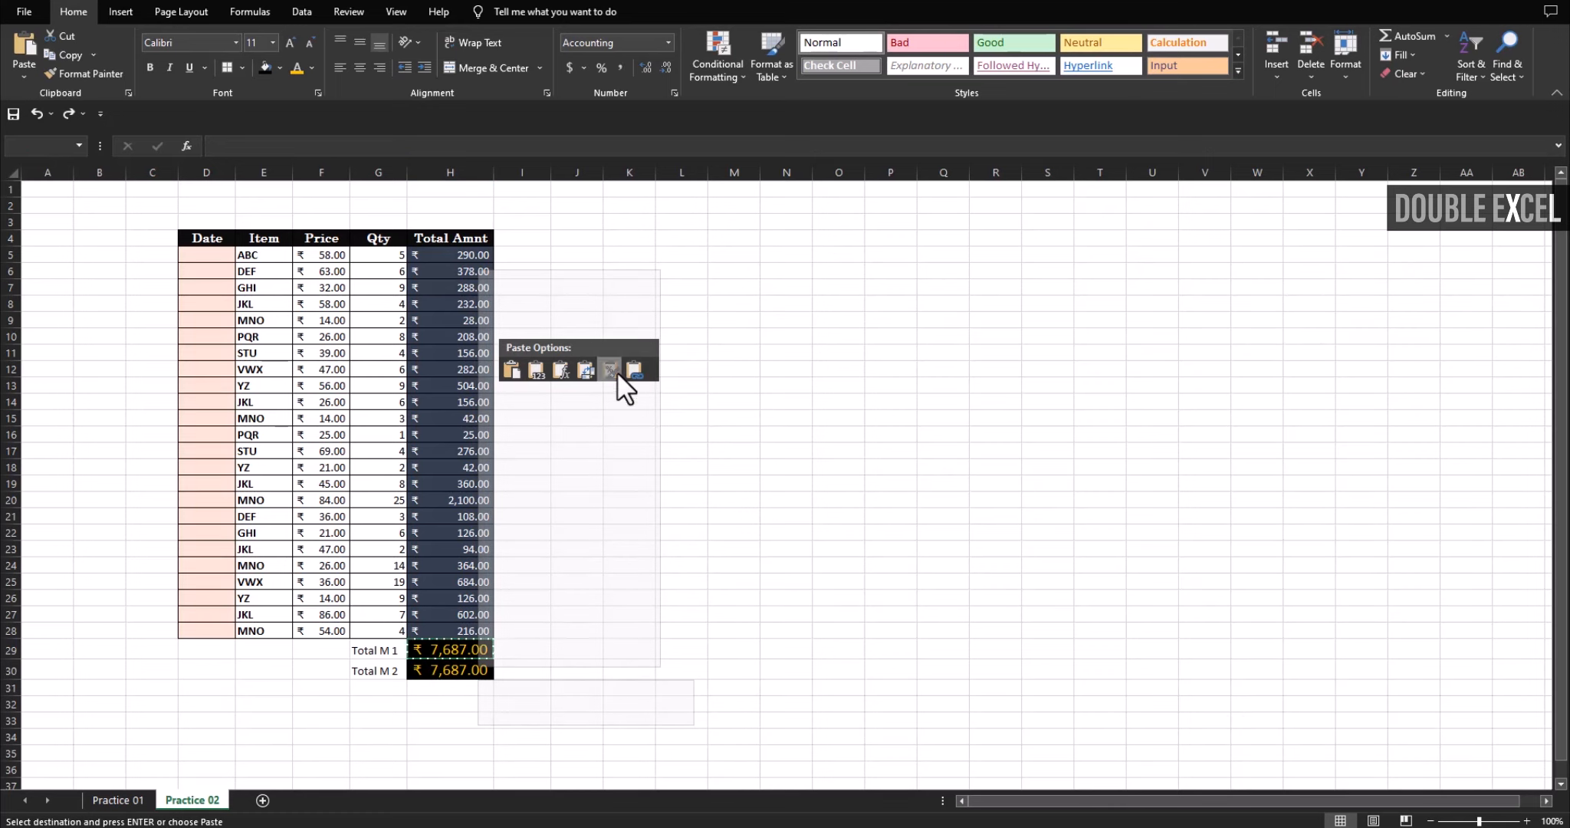
{"action": "left_click", "coordinate": [615, 371]}
{"action": "key", "text": "ctrl+z"}
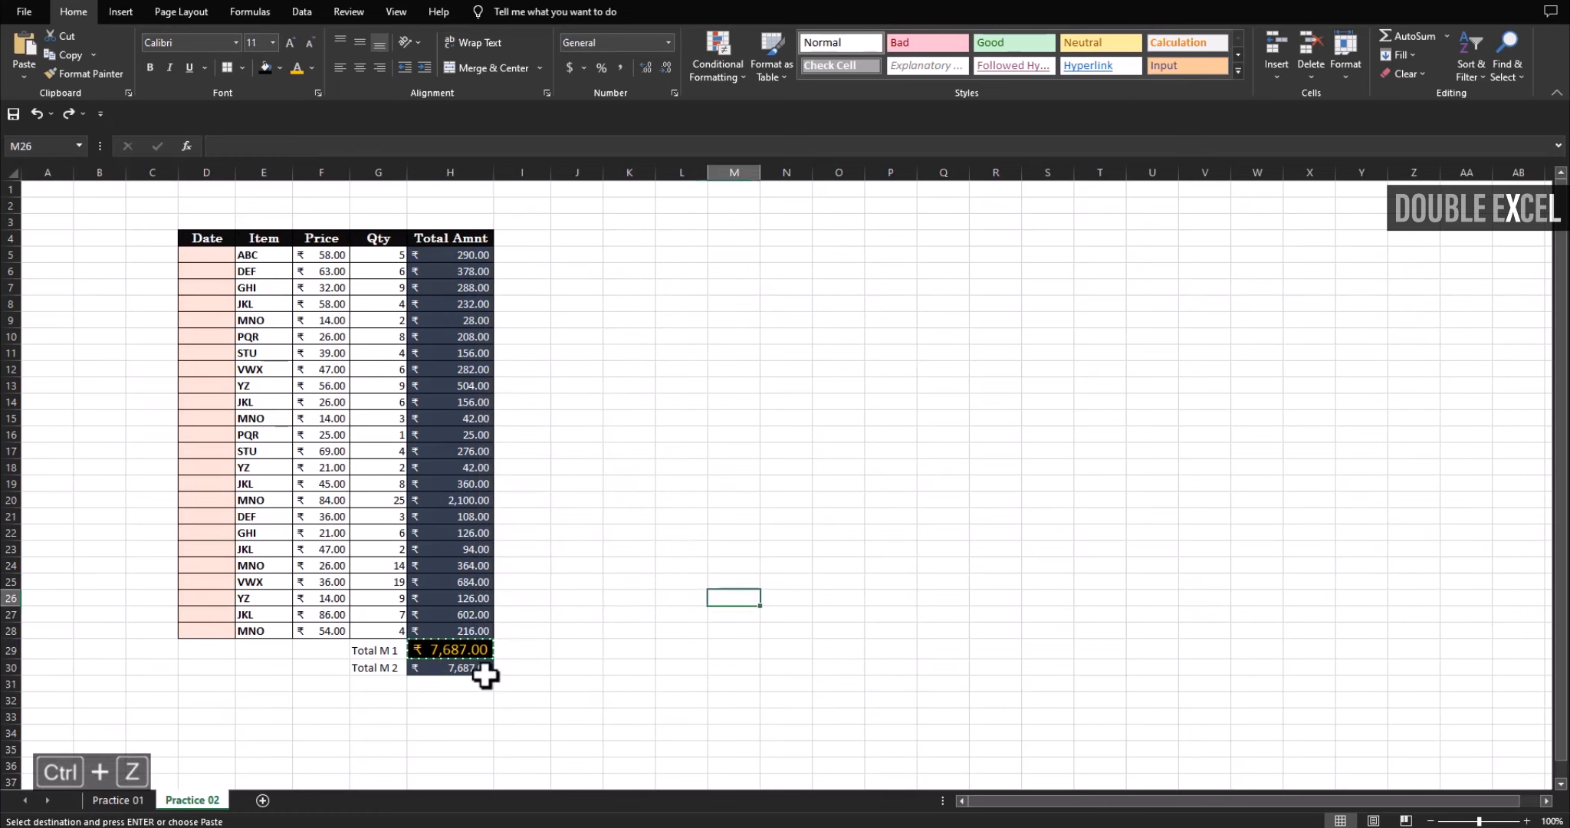
{"action": "left_click", "coordinate": [675, 648]}
{"action": "left_click", "coordinate": [681, 587]}
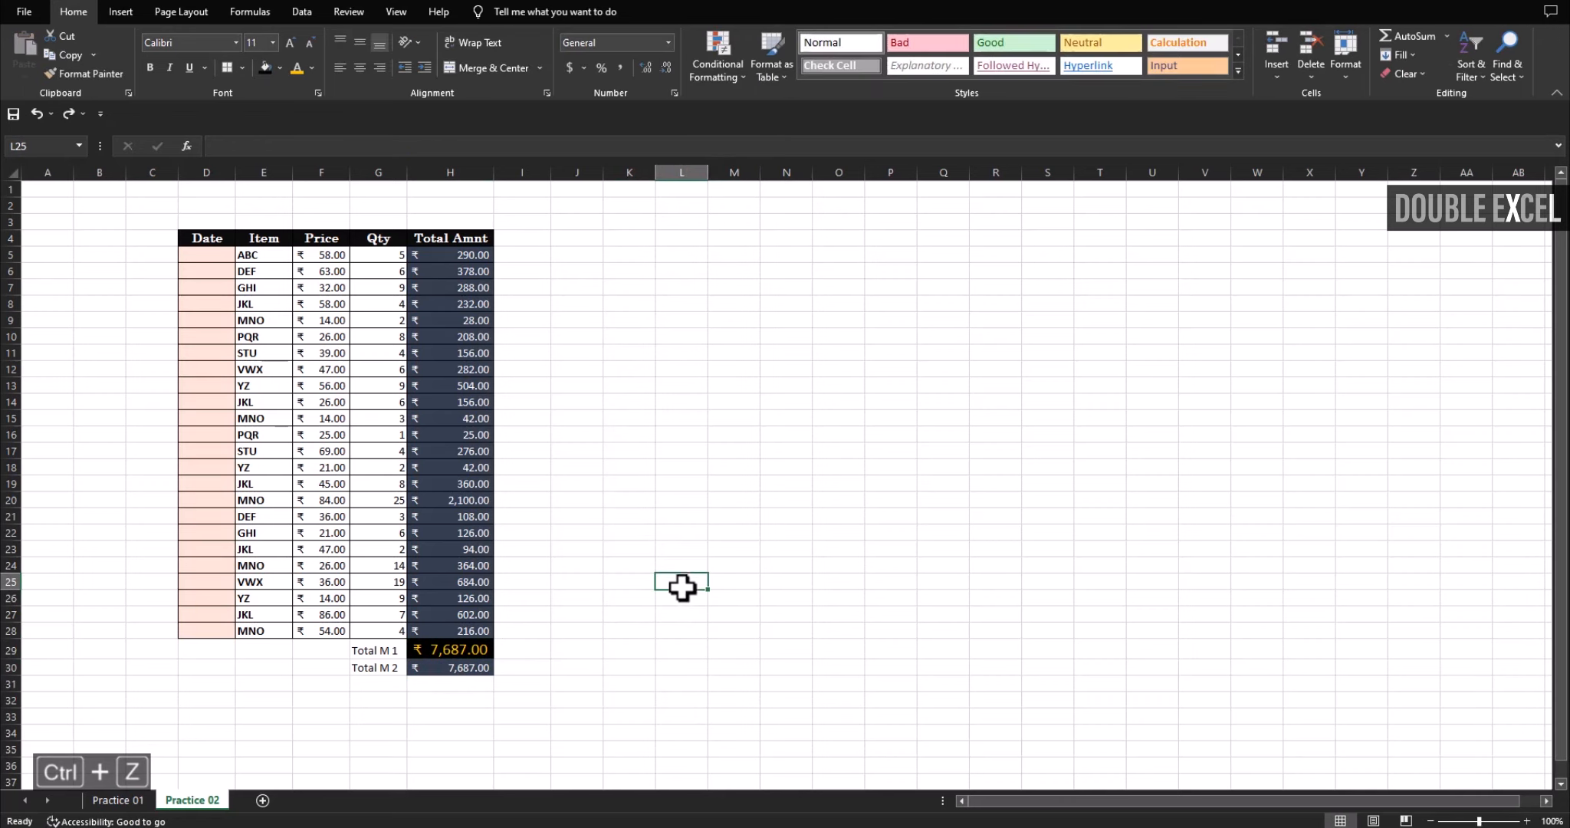
- Copy the formatting of the SUM total in H29 onto the SUMPRODUCT total in H30 with Format Painter
{"action": "left_click", "coordinate": [470, 655]}
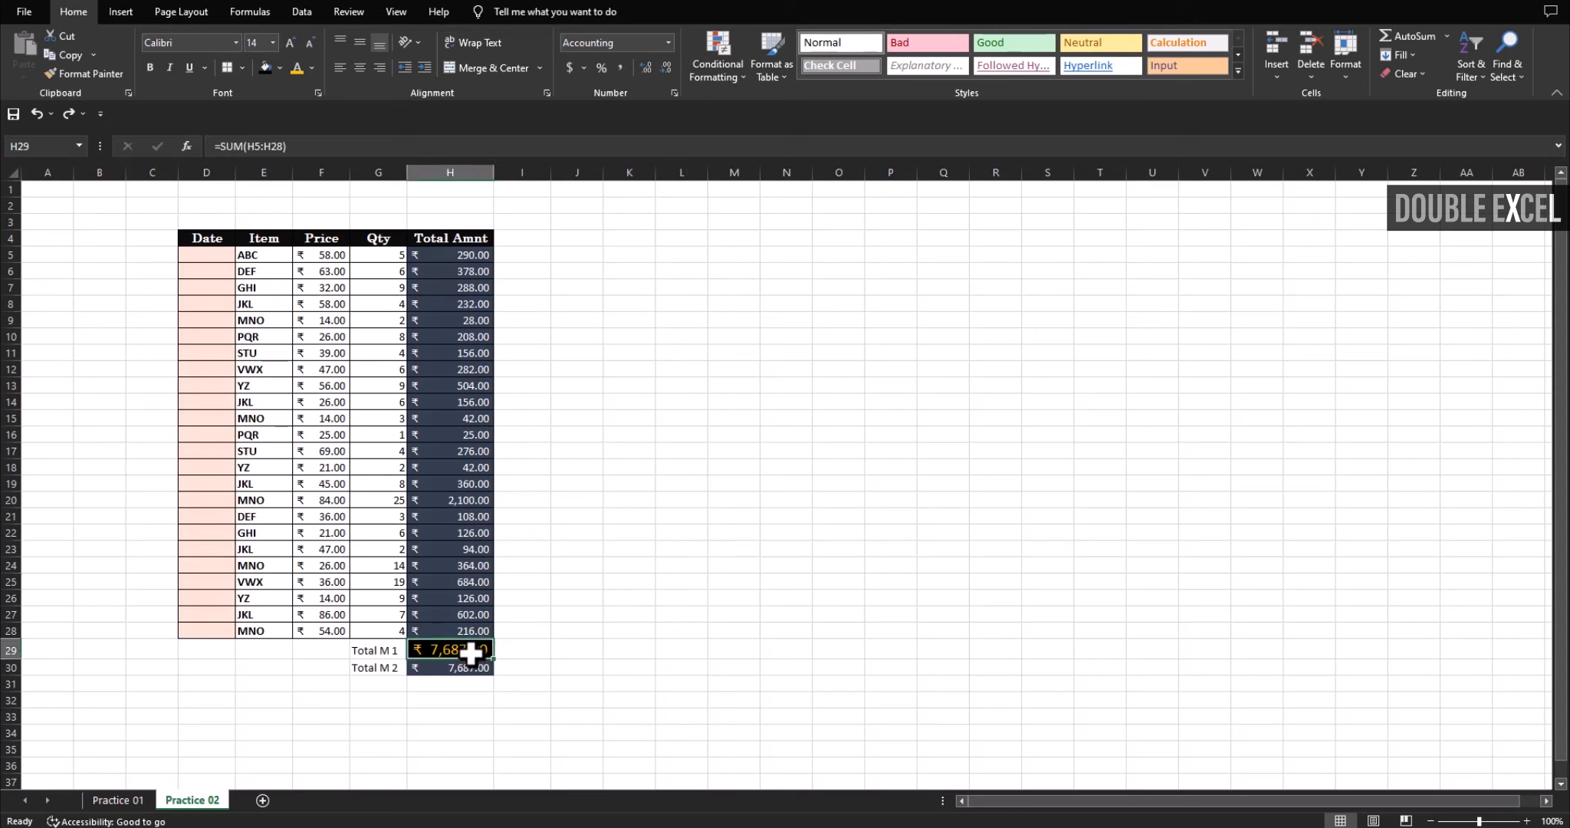
{"action": "left_click", "coordinate": [73, 69]}
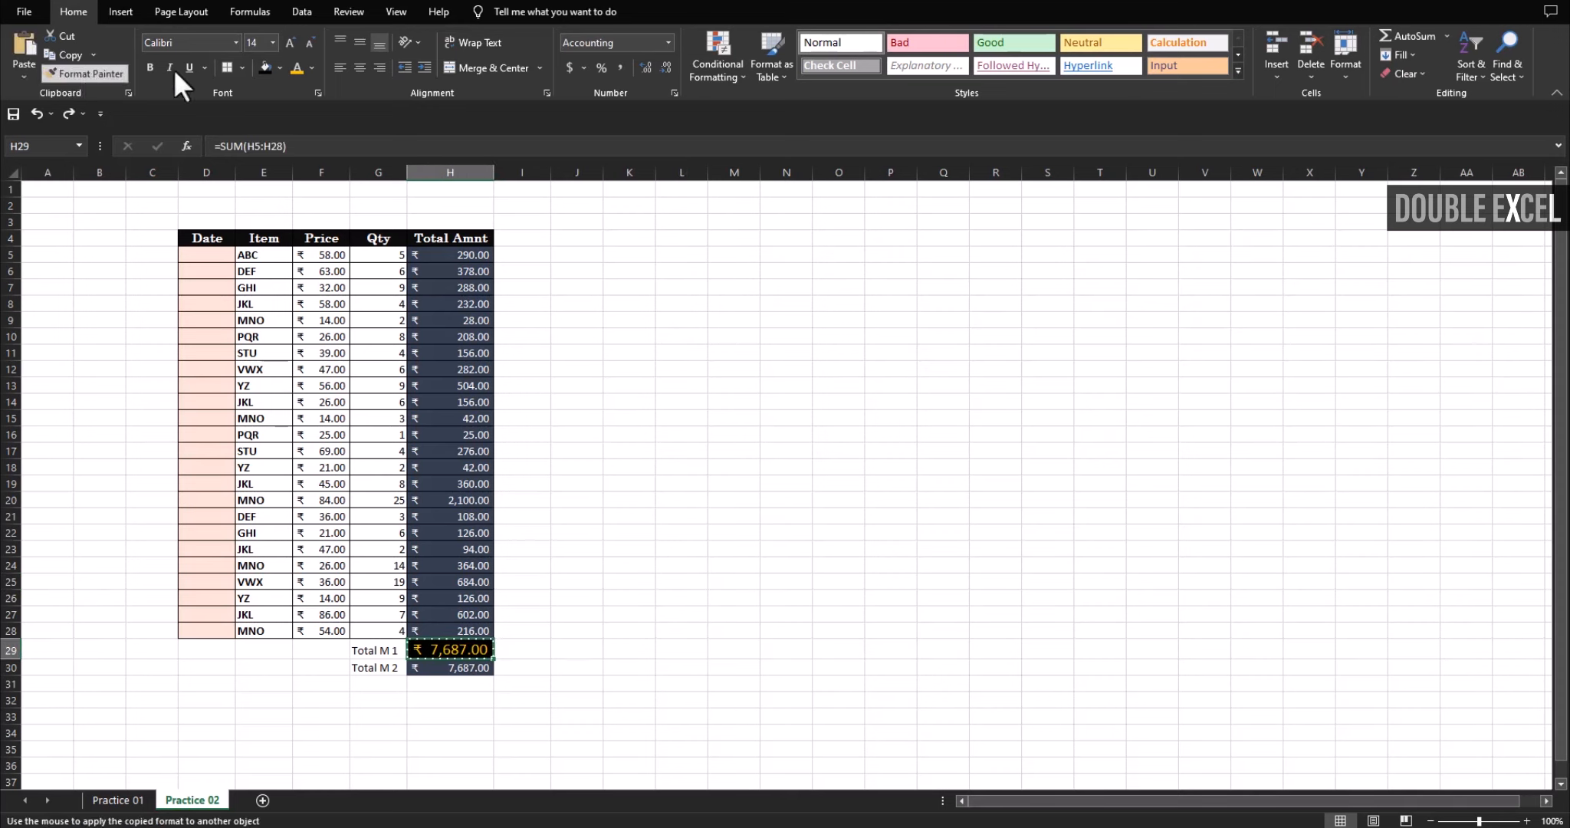
{"action": "left_click", "coordinate": [463, 673]}
{"action": "left_click", "coordinate": [628, 369]}
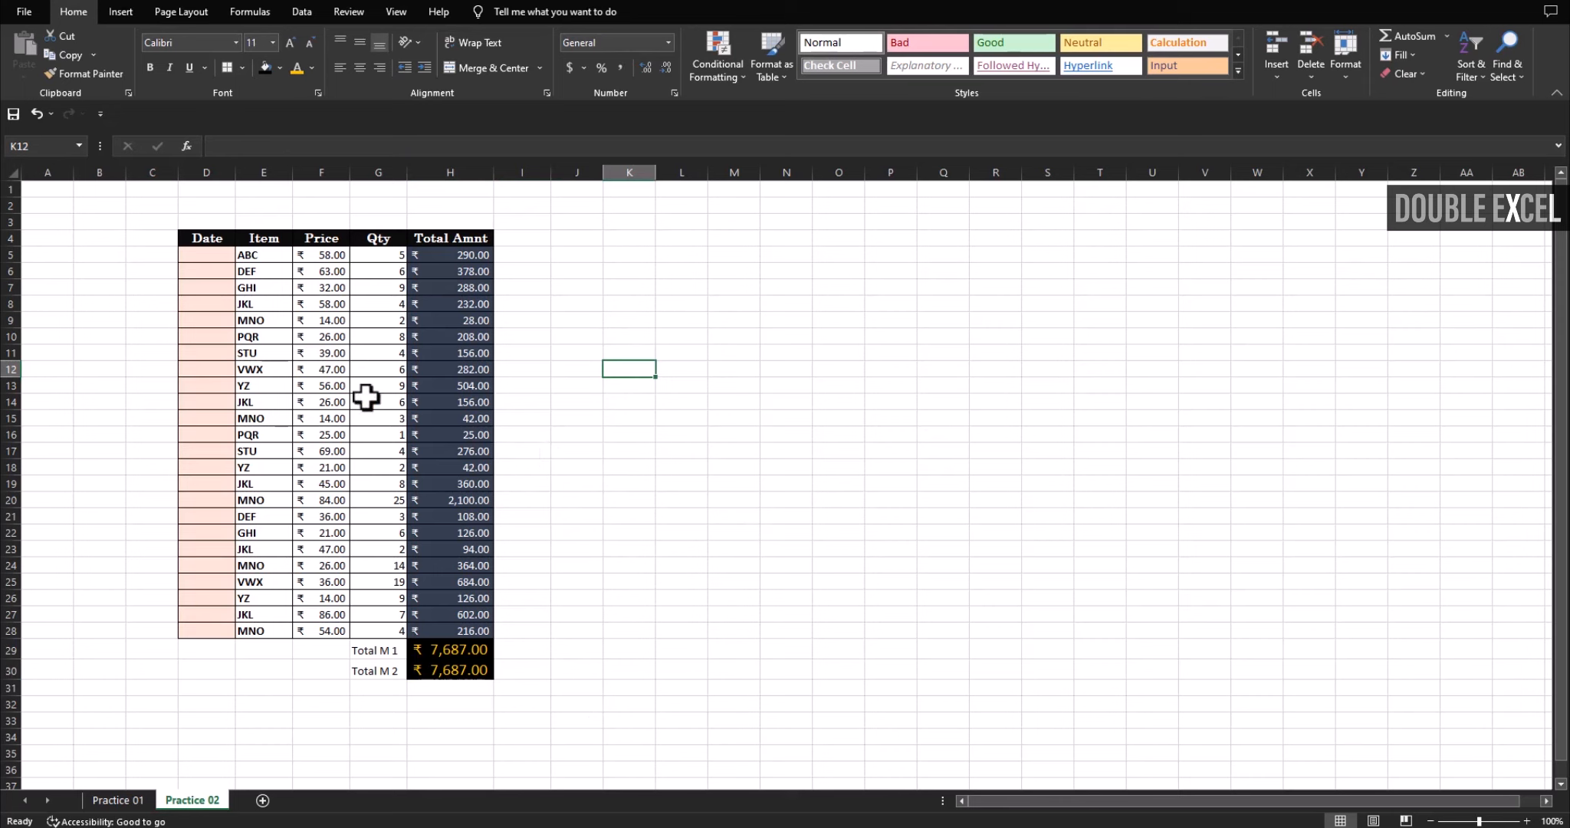
{"action": "left_click", "coordinate": [188, 255]}
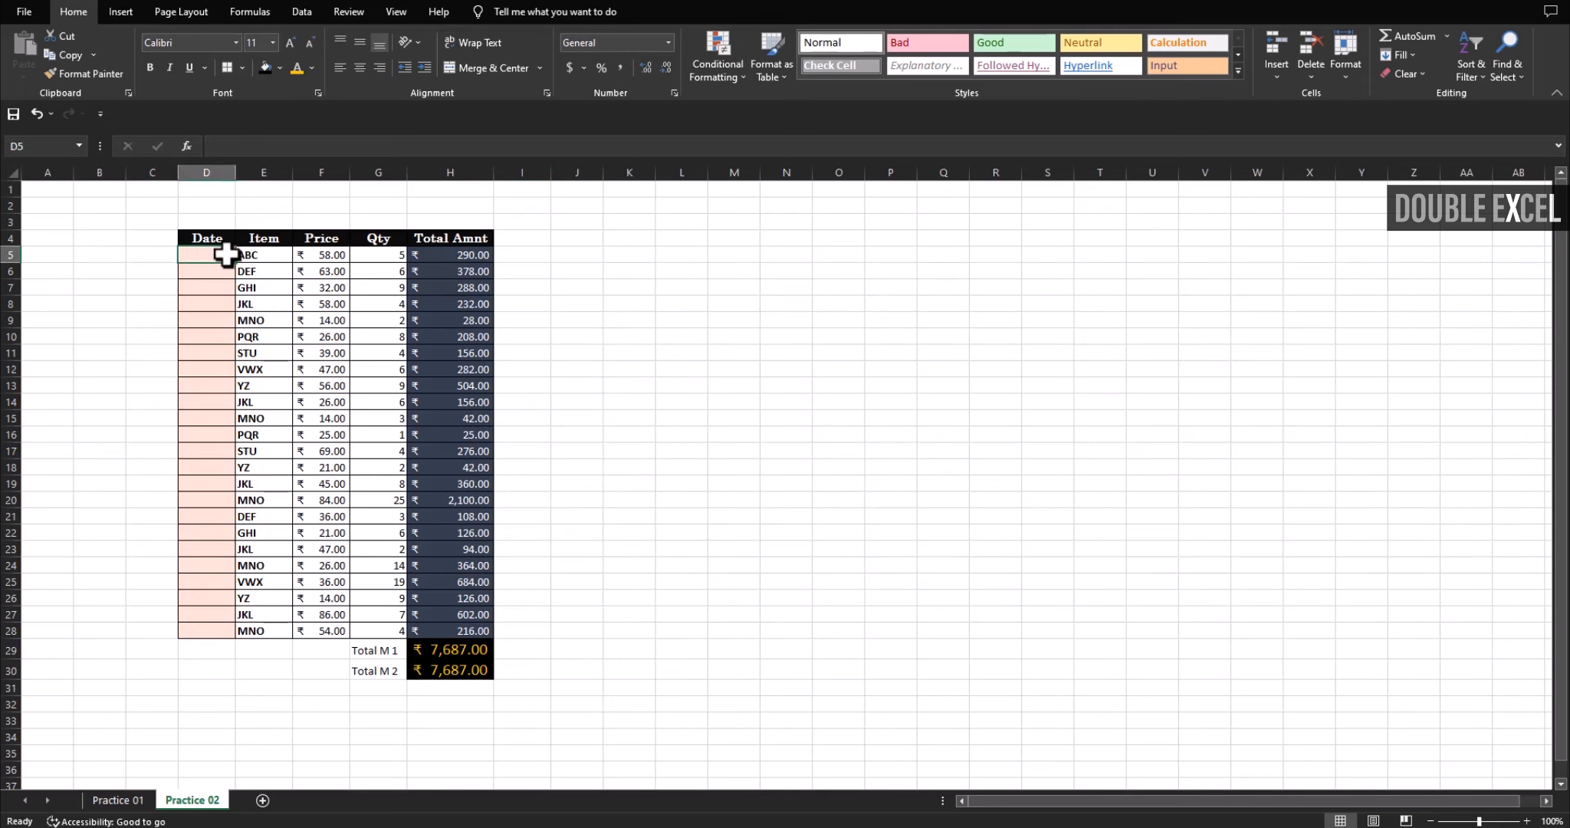
{"action": "left_click_drag", "start_coordinate": [222, 253], "coordinate": [221, 630]}
{"action": "left_click", "coordinate": [874, 502]}
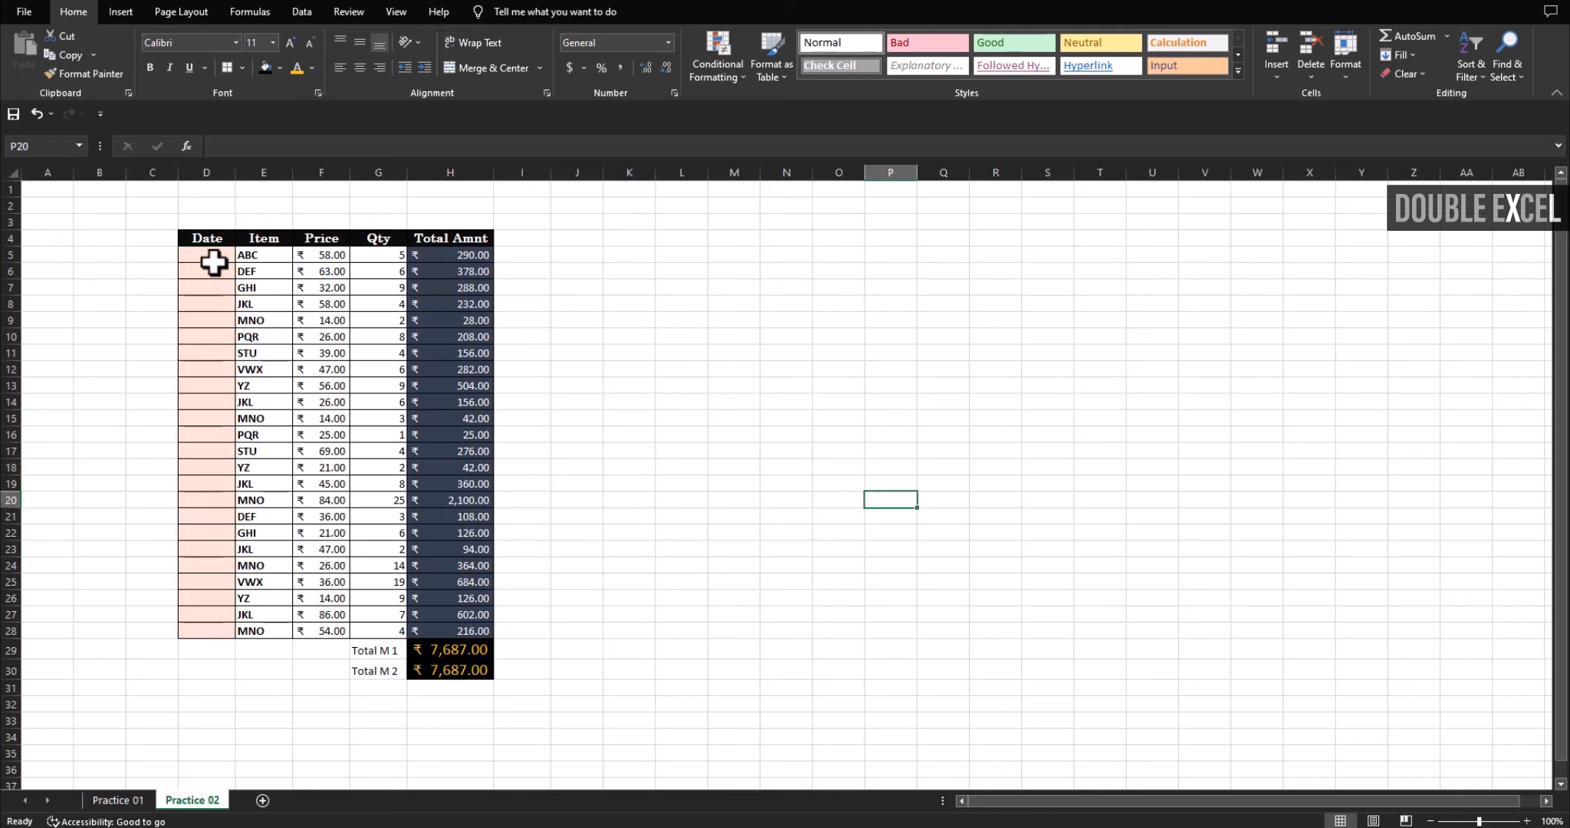
- Add the header "Sr No" in C4, beside the Date header
{"action": "left_click", "coordinate": [157, 239]}
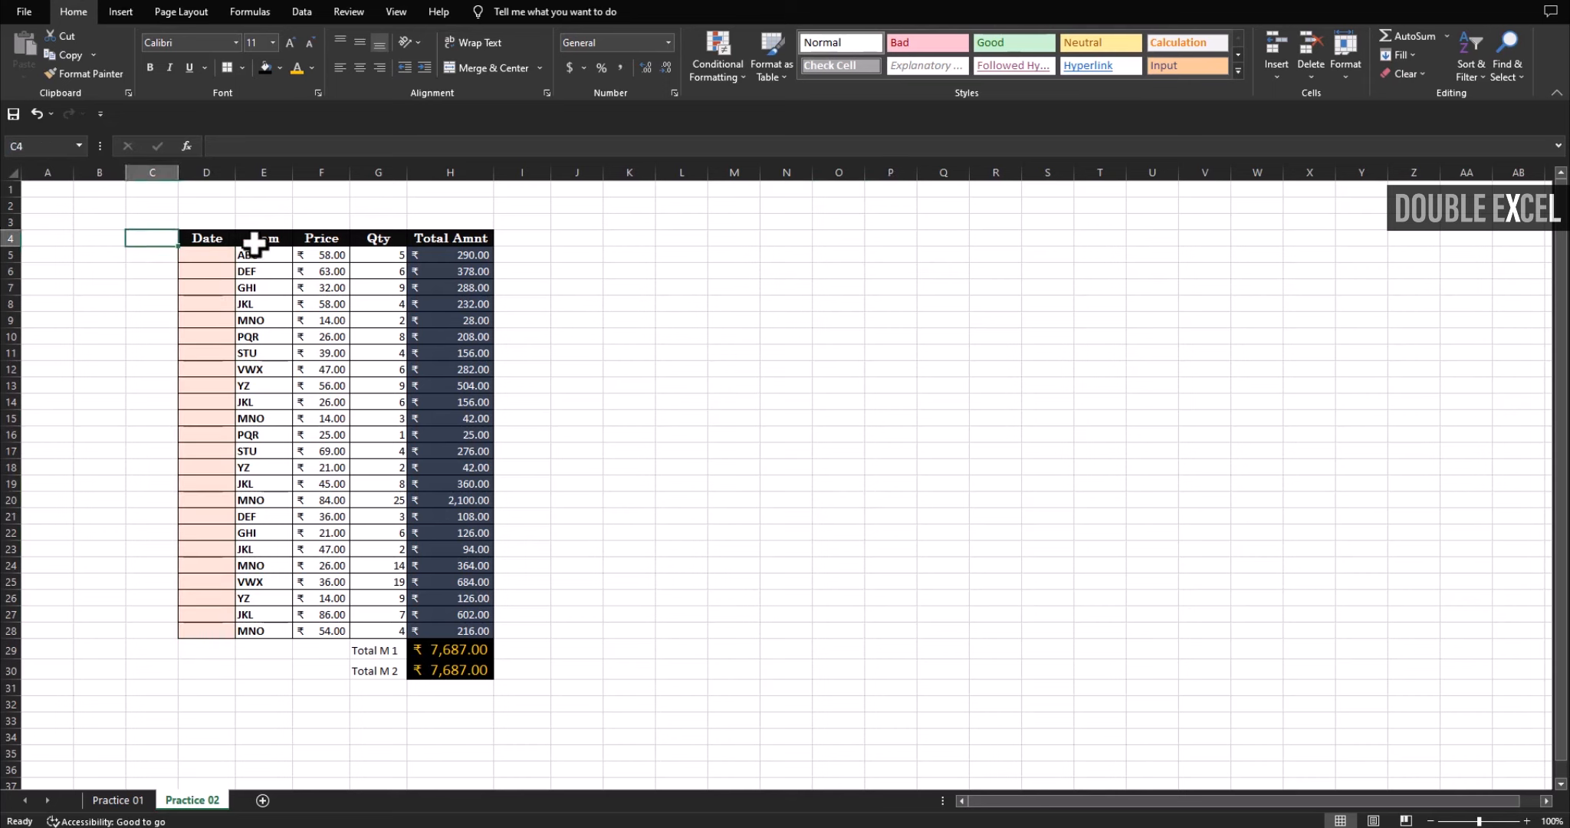
{"action": "type", "text": "Sr No"}
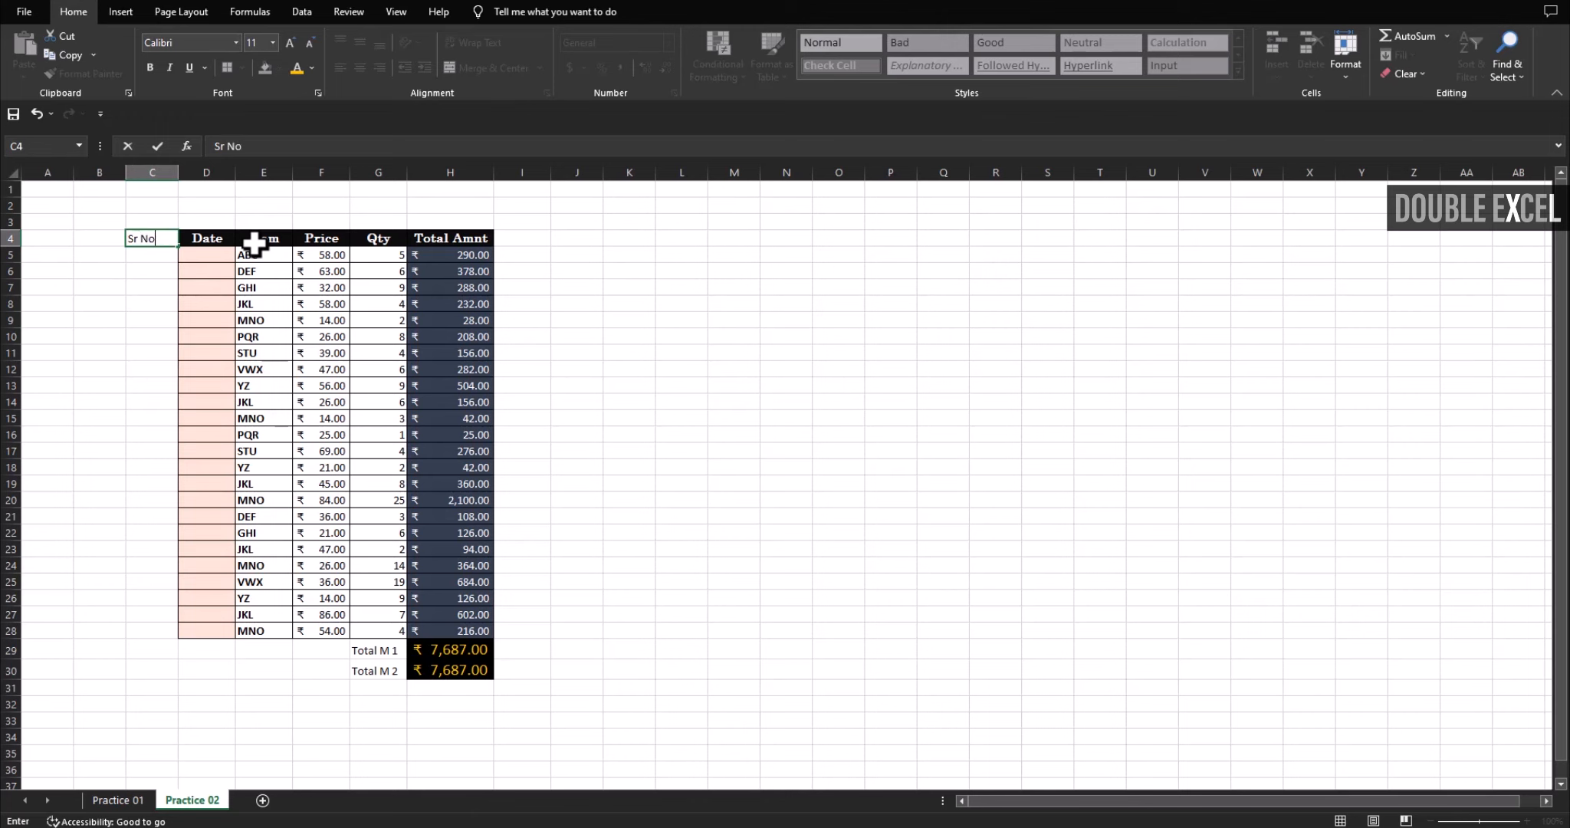
{"action": "key", "text": "Return"}
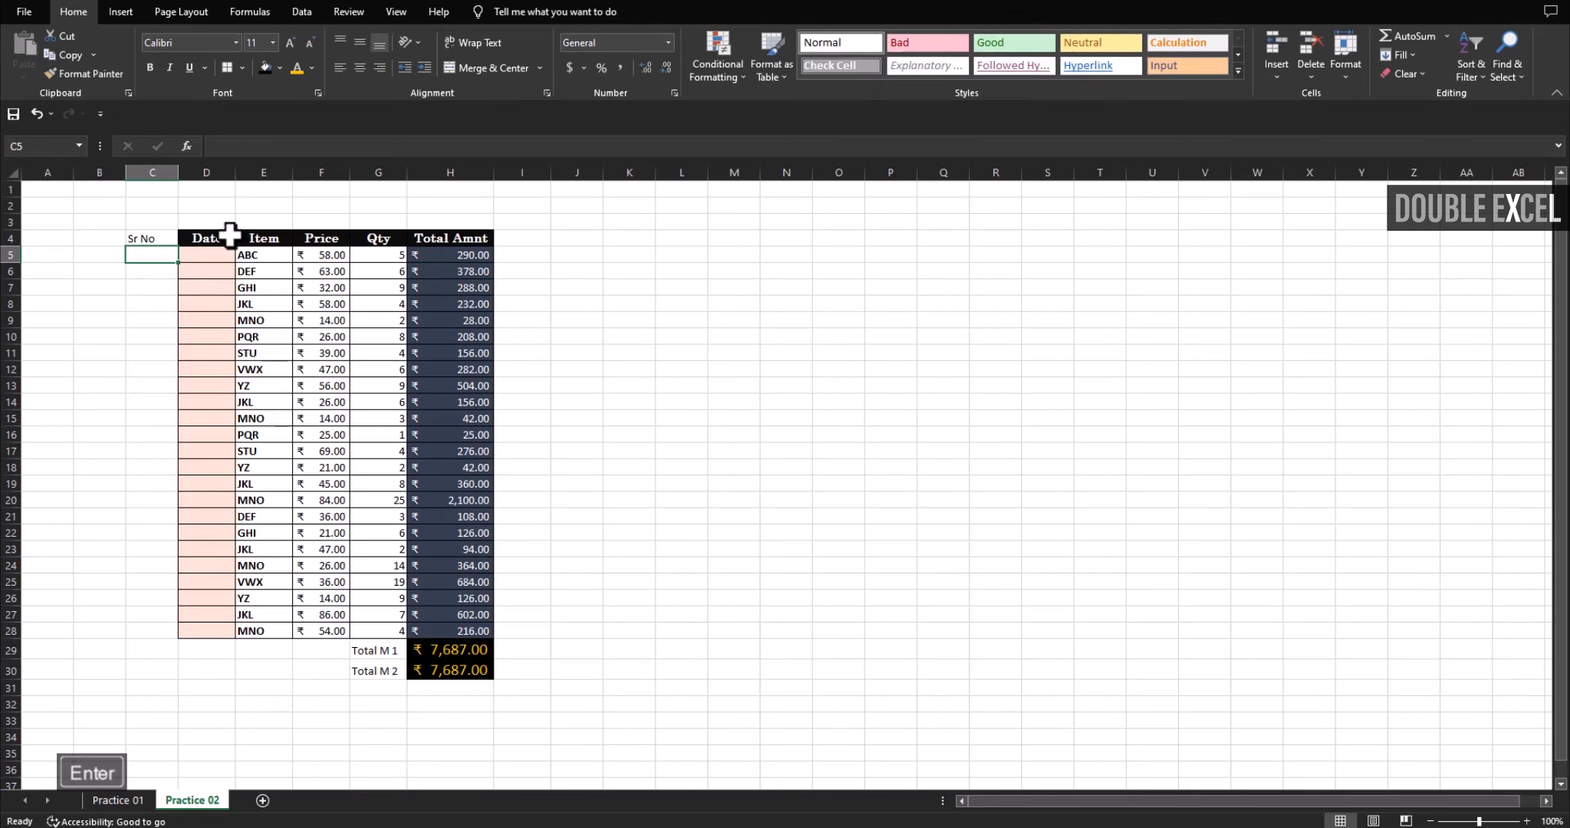
- Apply the formatting of the Date header in D4 to the Sr No header in C4 with Format Painter
{"action": "left_click", "coordinate": [185, 236]}
{"action": "left_click", "coordinate": [154, 236]}
{"action": "left_click", "coordinate": [220, 236]}
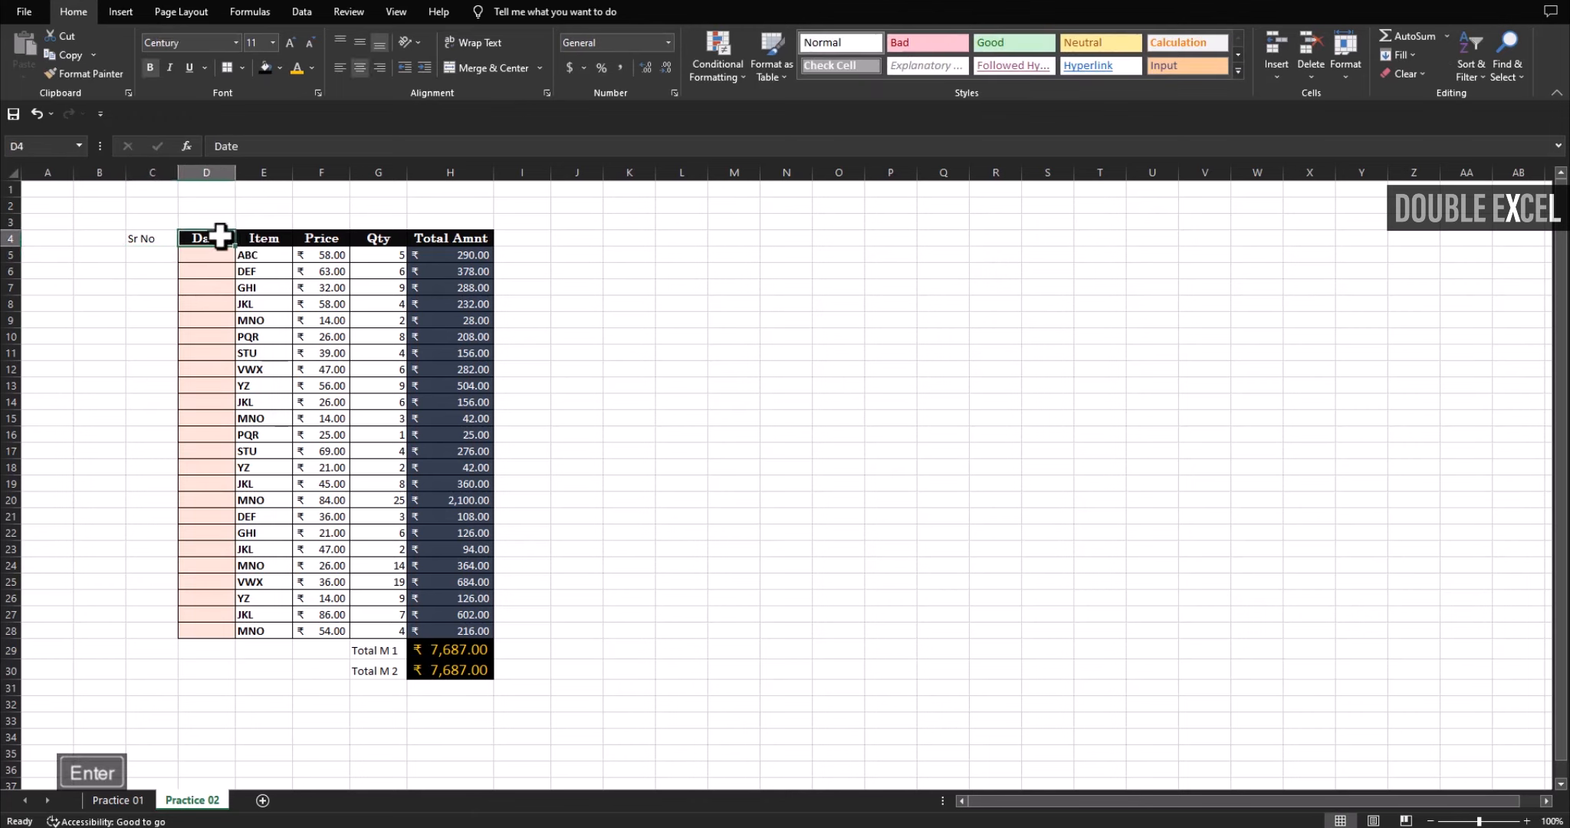
{"action": "left_click", "coordinate": [84, 74]}
{"action": "left_click", "coordinate": [157, 238]}
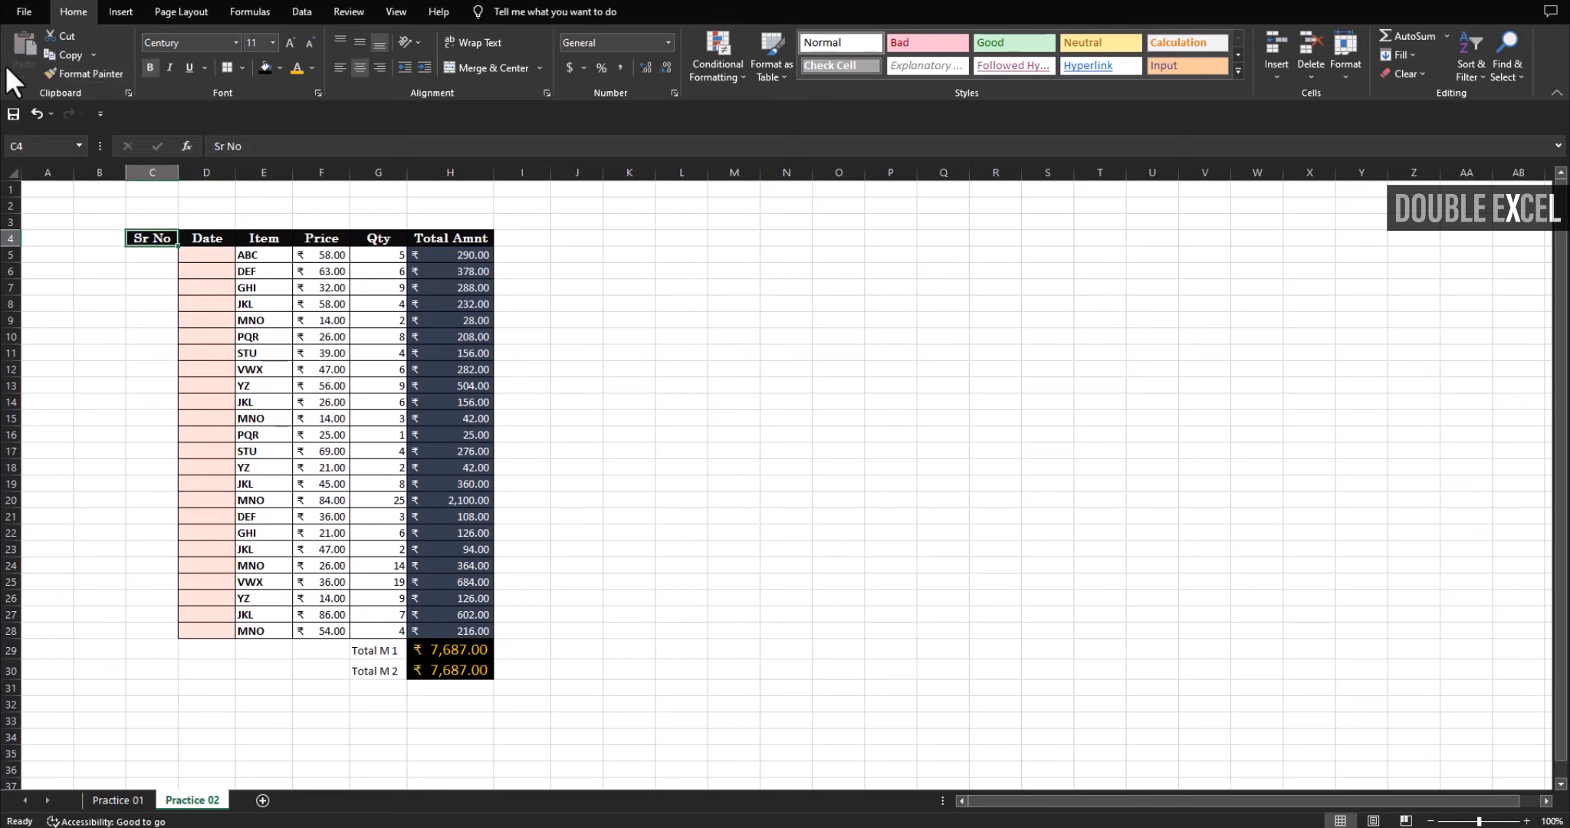
{"action": "key", "text": "Tab"}
{"action": "left_click", "coordinate": [820, 352]}
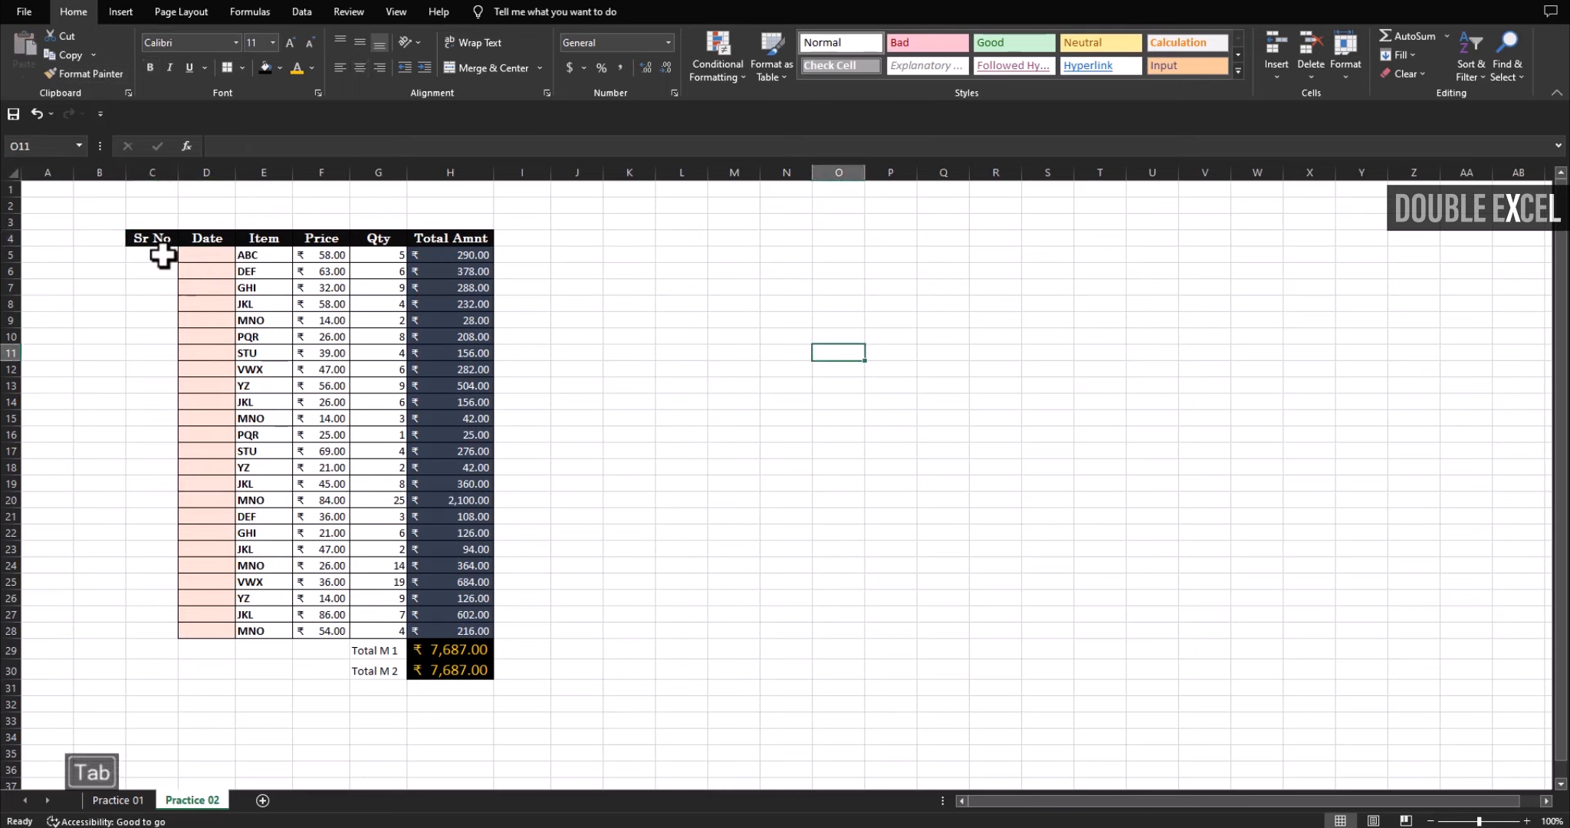
- Enter 1 in C5 and fill it down to C28 as a number series under Sr No
{"action": "left_click", "coordinate": [162, 256]}
{"action": "type", "text": "1"}
{"action": "left_click_drag", "start_coordinate": [177, 263], "coordinate": [151, 639]}
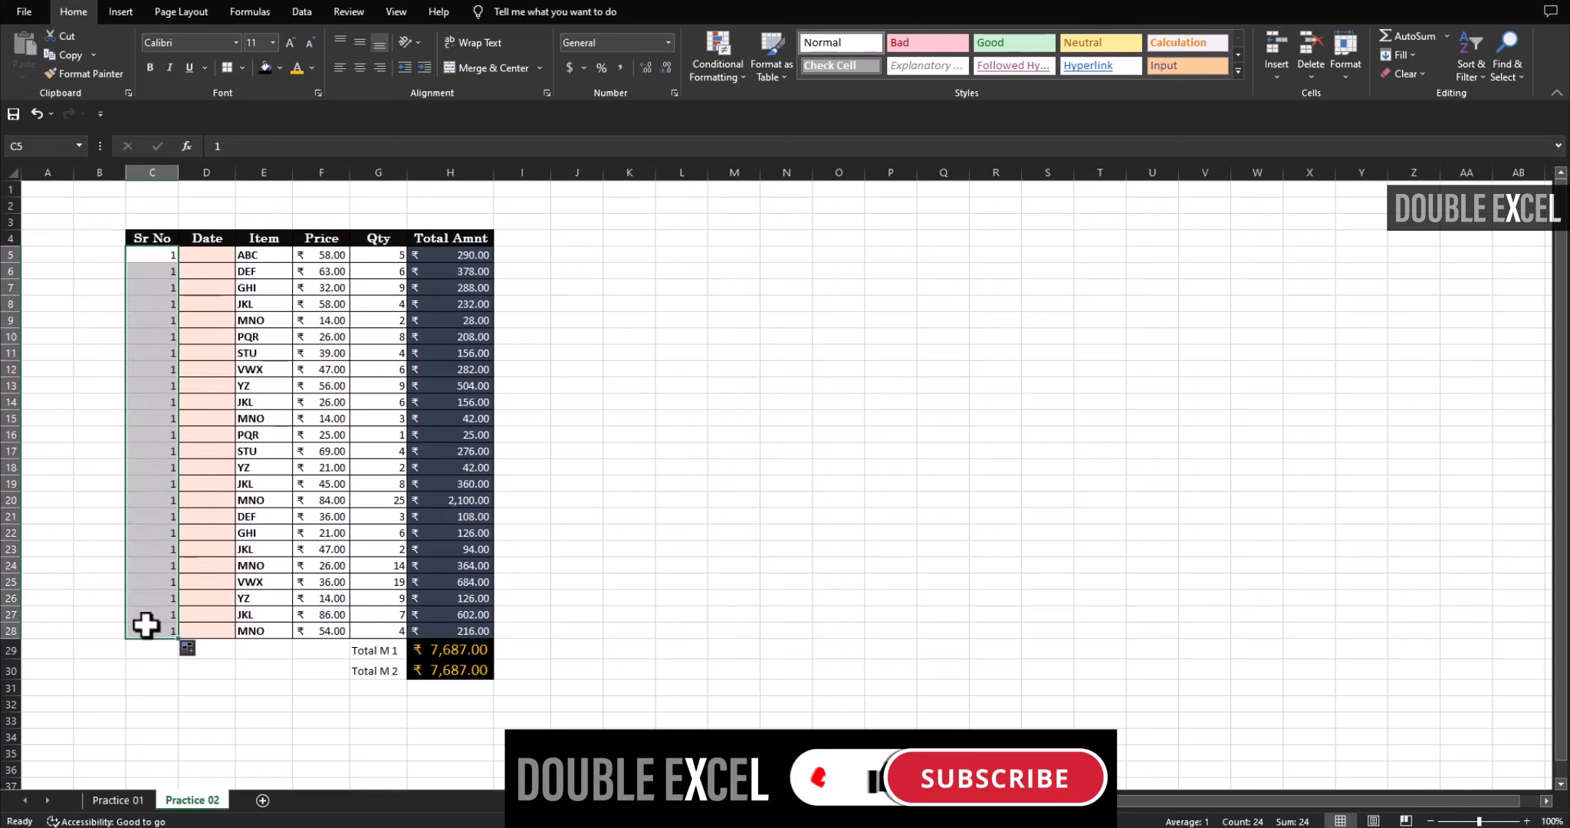
{"action": "left_click", "coordinate": [201, 648]}
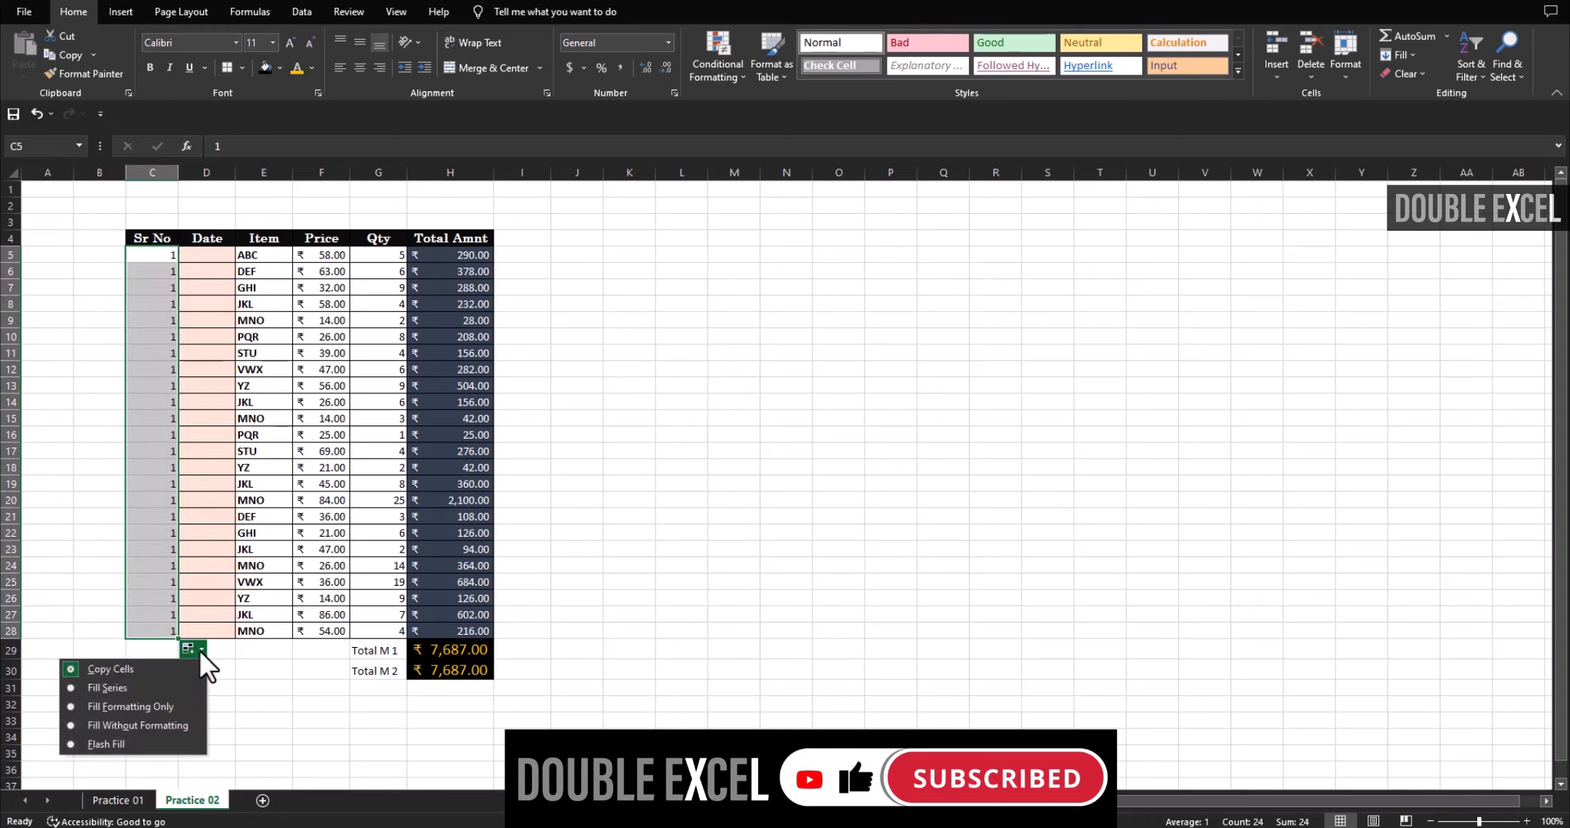
{"action": "left_click", "coordinate": [91, 684]}
{"action": "left_click", "coordinate": [835, 545]}
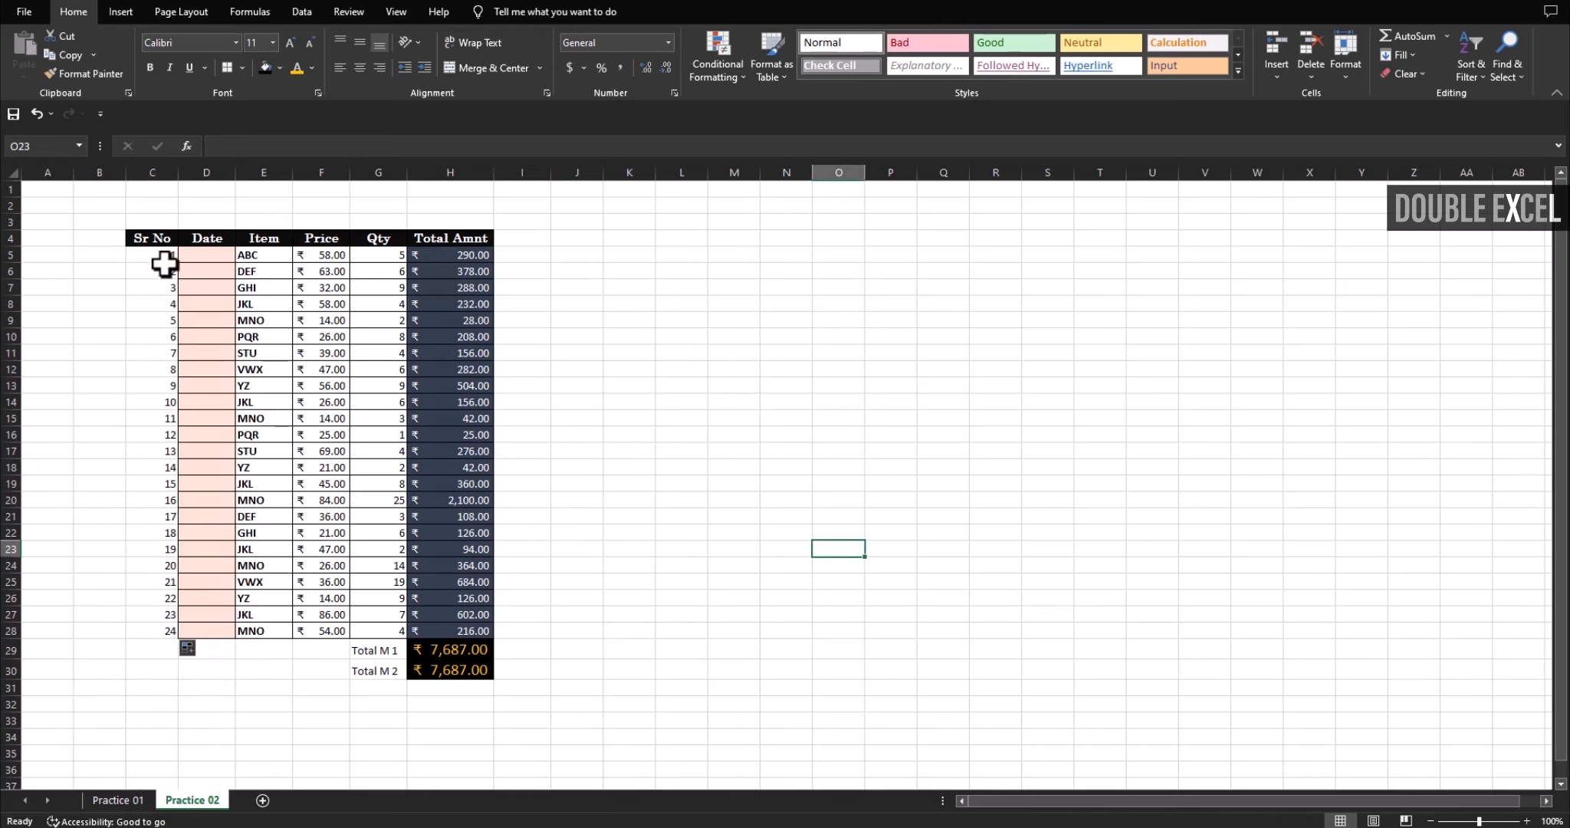
{"action": "left_click_drag", "start_coordinate": [164, 260], "coordinate": [131, 633]}
{"action": "left_click", "coordinate": [780, 384]}
- Insert the current date, 10/13/2022, as a fixed value in D5
{"action": "left_click", "coordinate": [210, 256]}
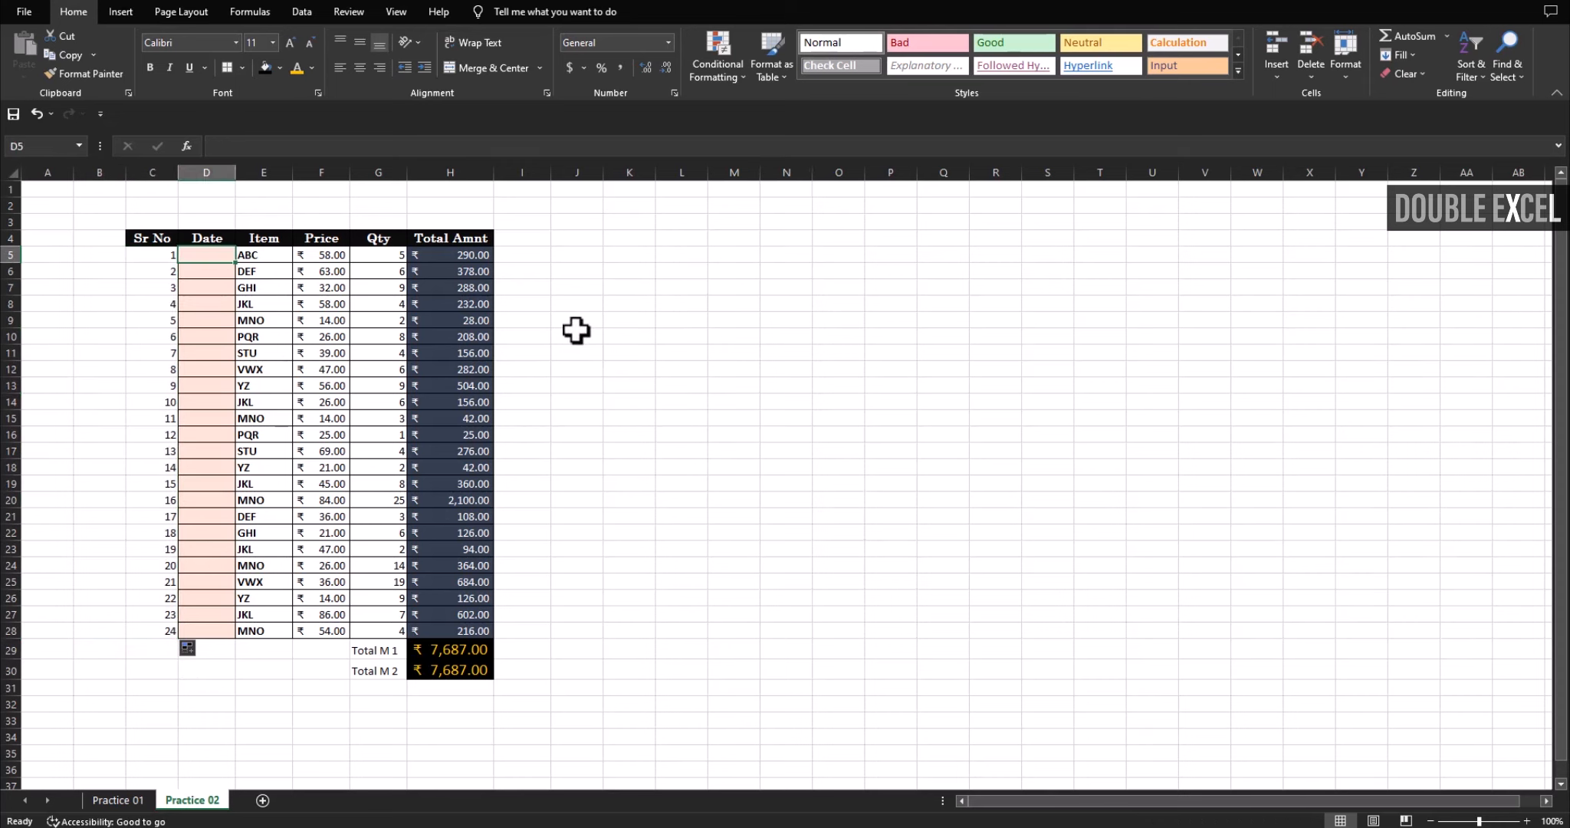
{"action": "key", "text": "ctrl+semicolon"}
{"action": "left_click", "coordinate": [858, 295]}
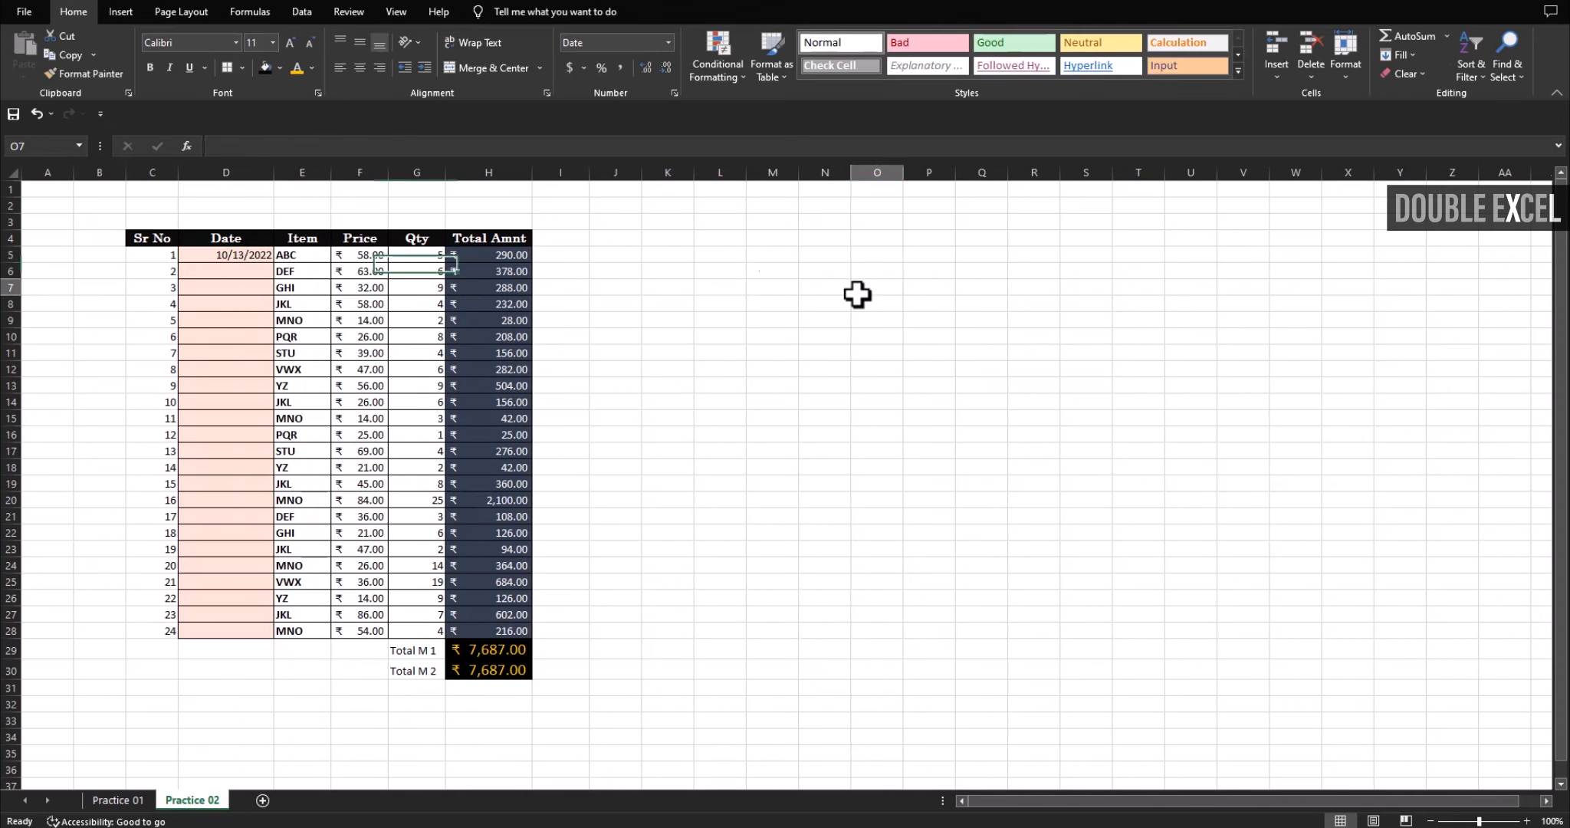
- Check the date in D5 against the system clock's calendar
{"action": "left_click", "coordinate": [230, 258]}
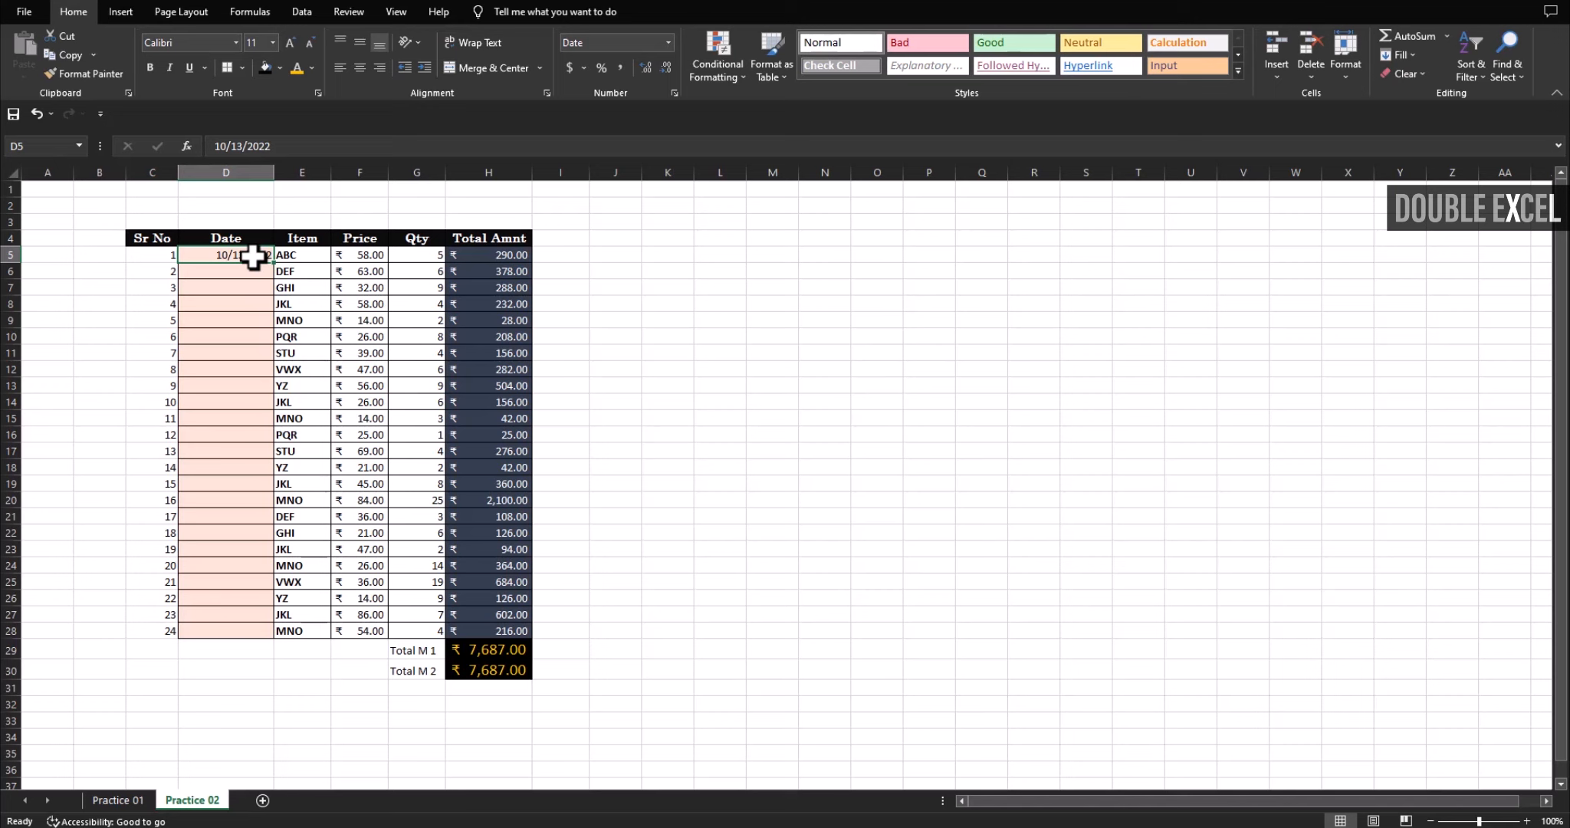
{"action": "left_click", "coordinate": [1506, 827]}
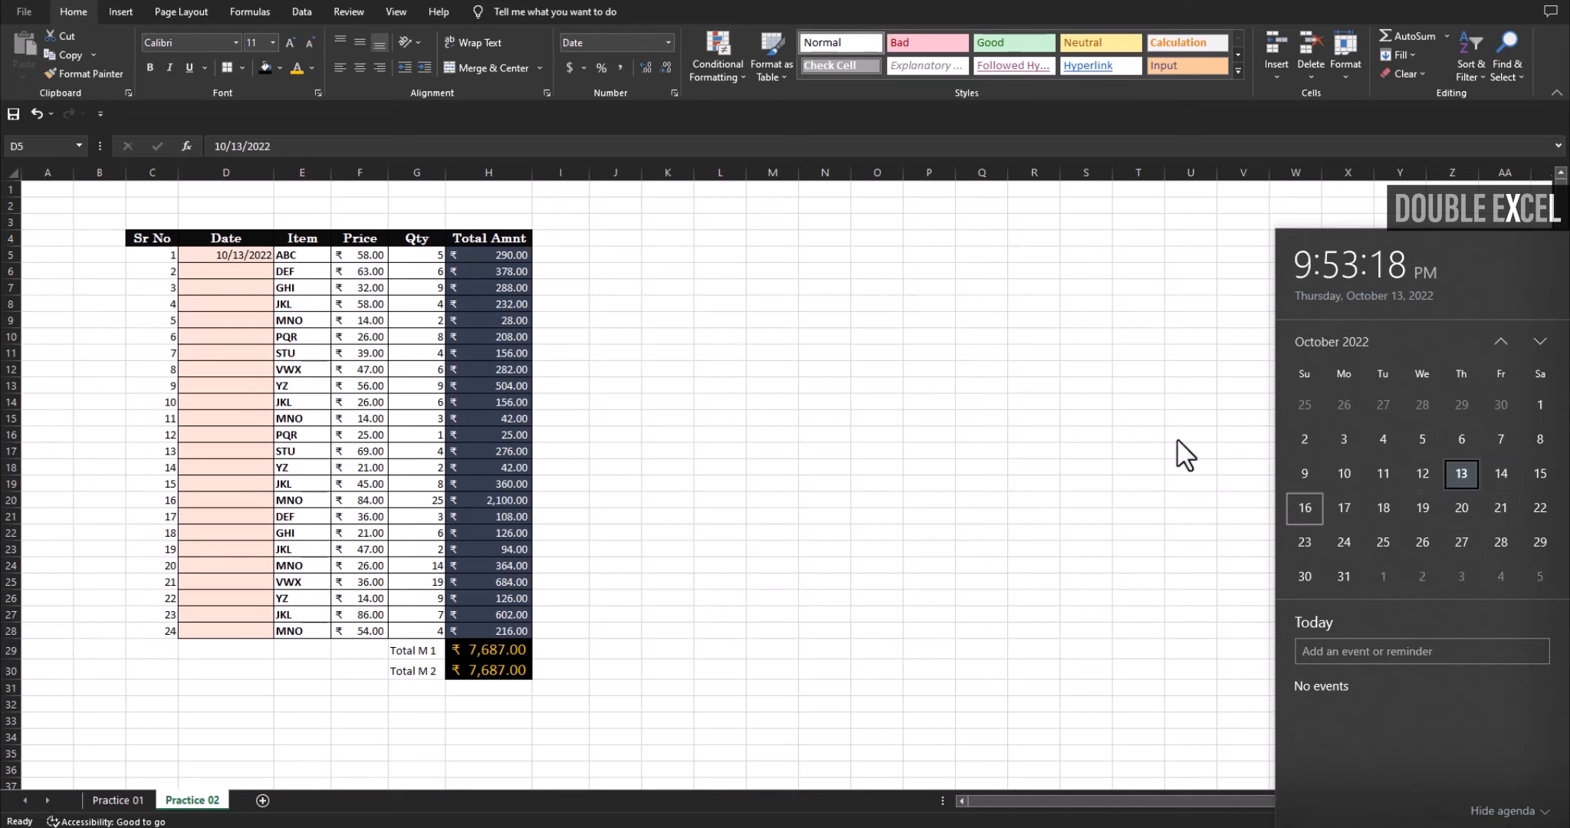
{"action": "left_click", "coordinate": [258, 251]}
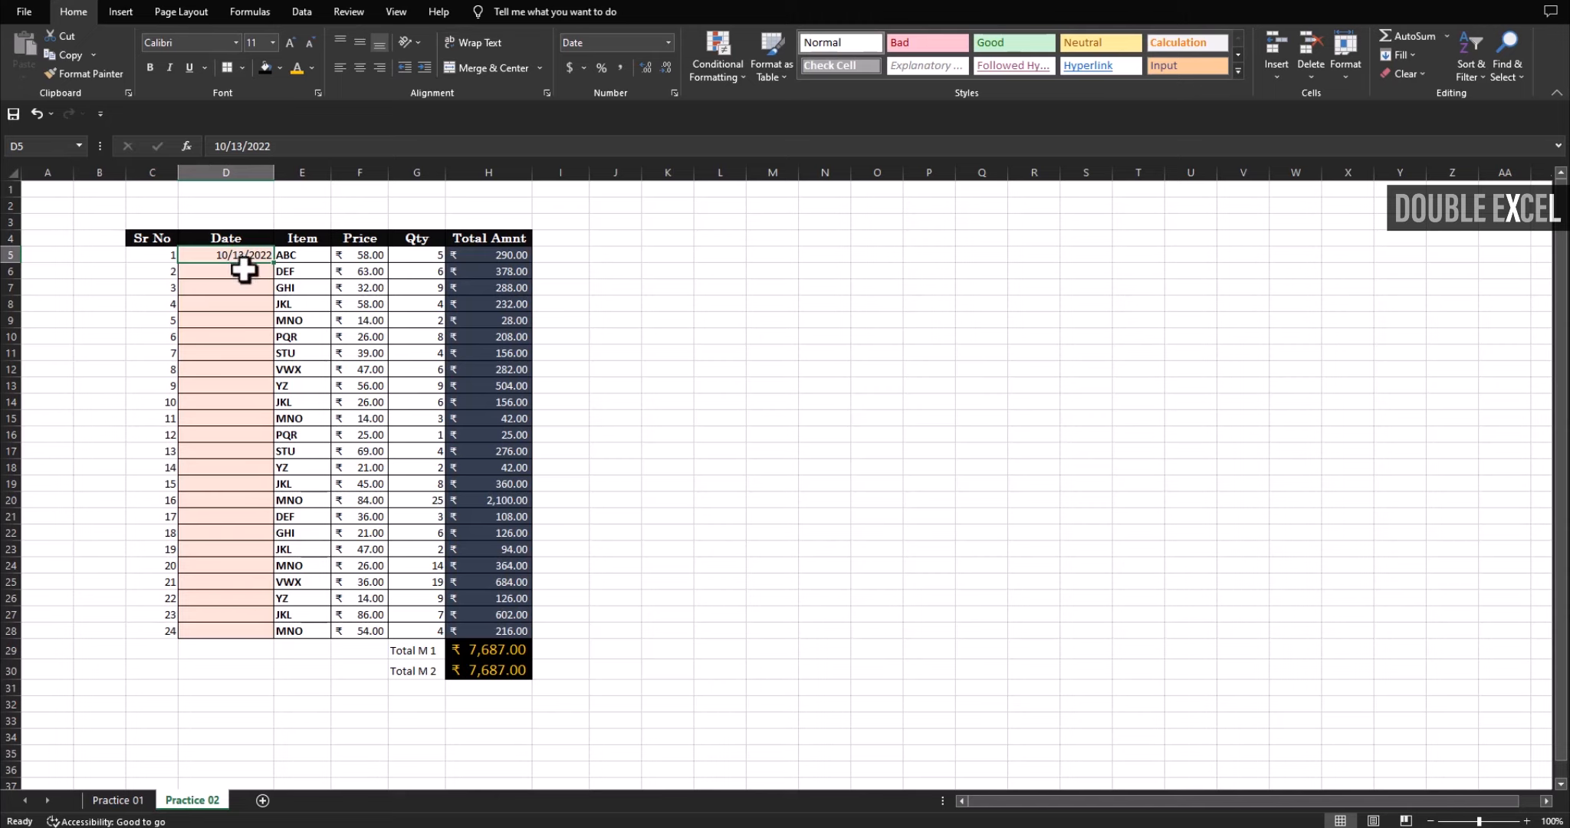
{"action": "left_click", "coordinate": [837, 338]}
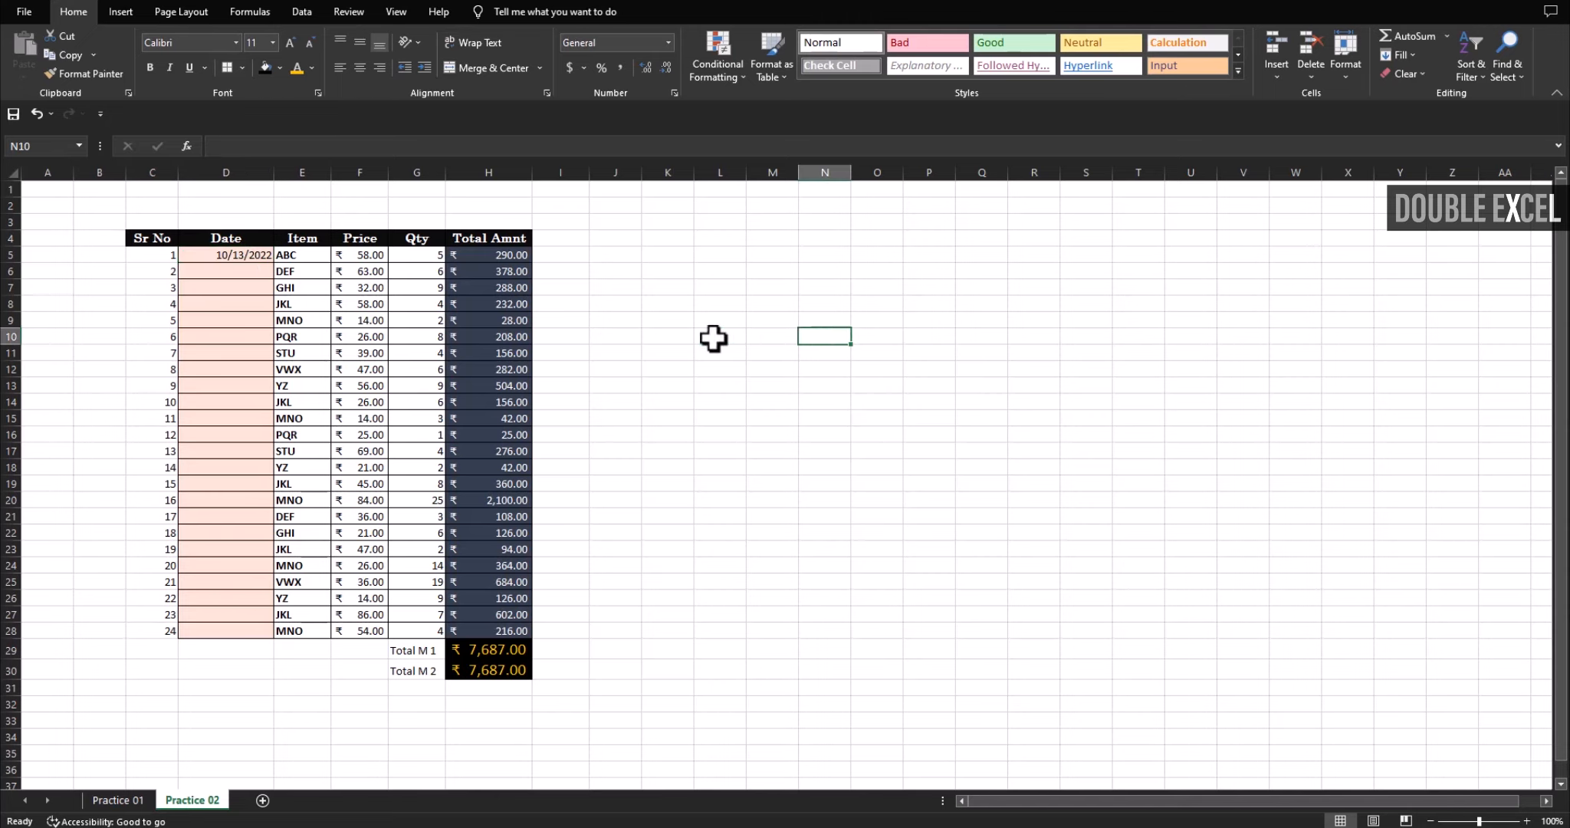
- Format the date in D5 with the custom number format dd/mm/yy, dddd
{"action": "left_click", "coordinate": [249, 258]}
{"action": "right_click", "coordinate": [250, 260]}
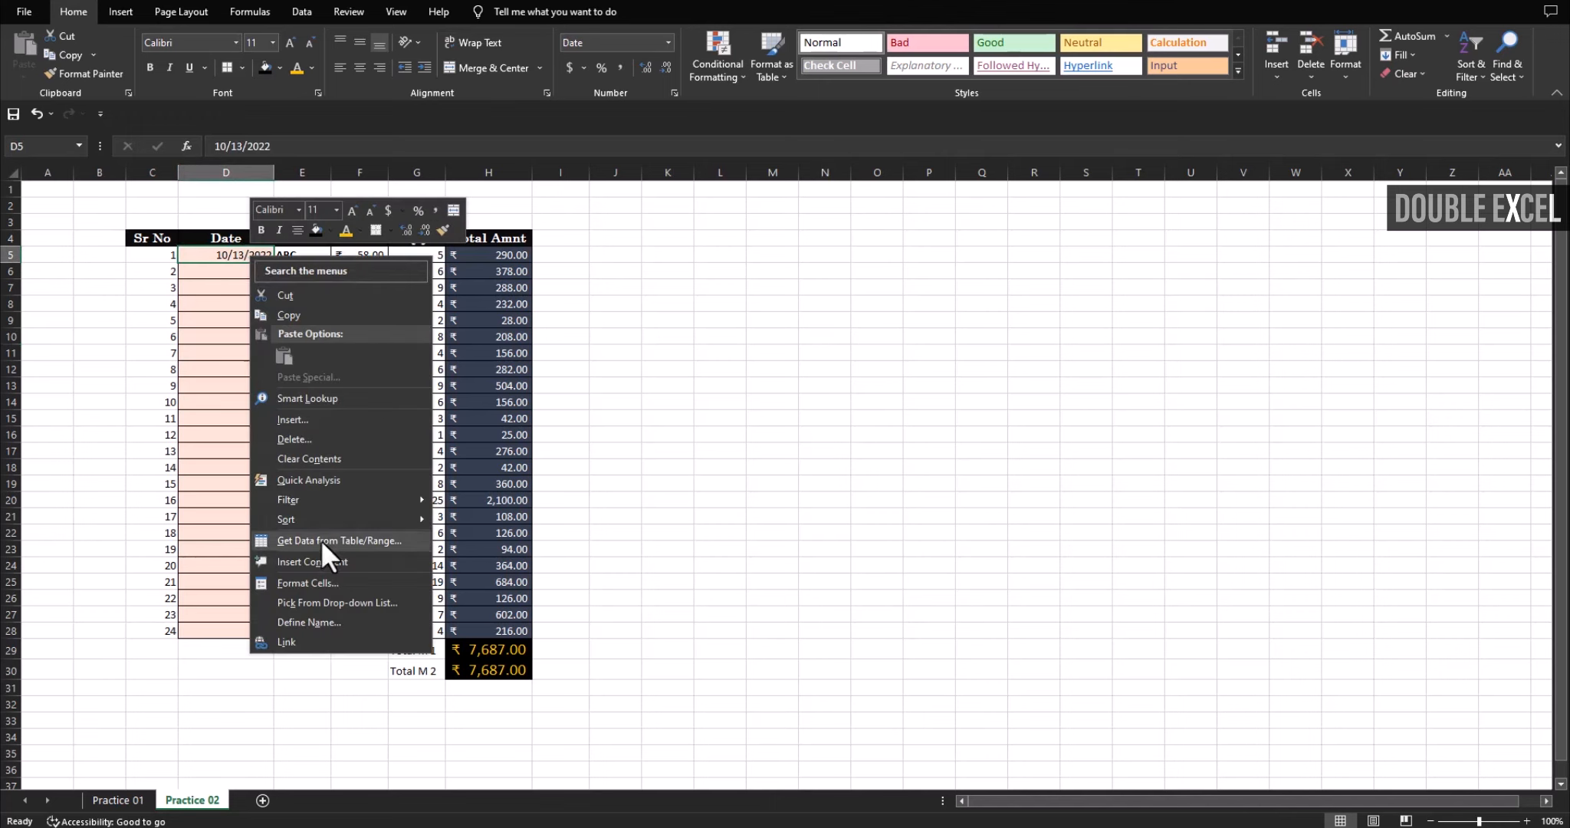
{"action": "left_click", "coordinate": [321, 582]}
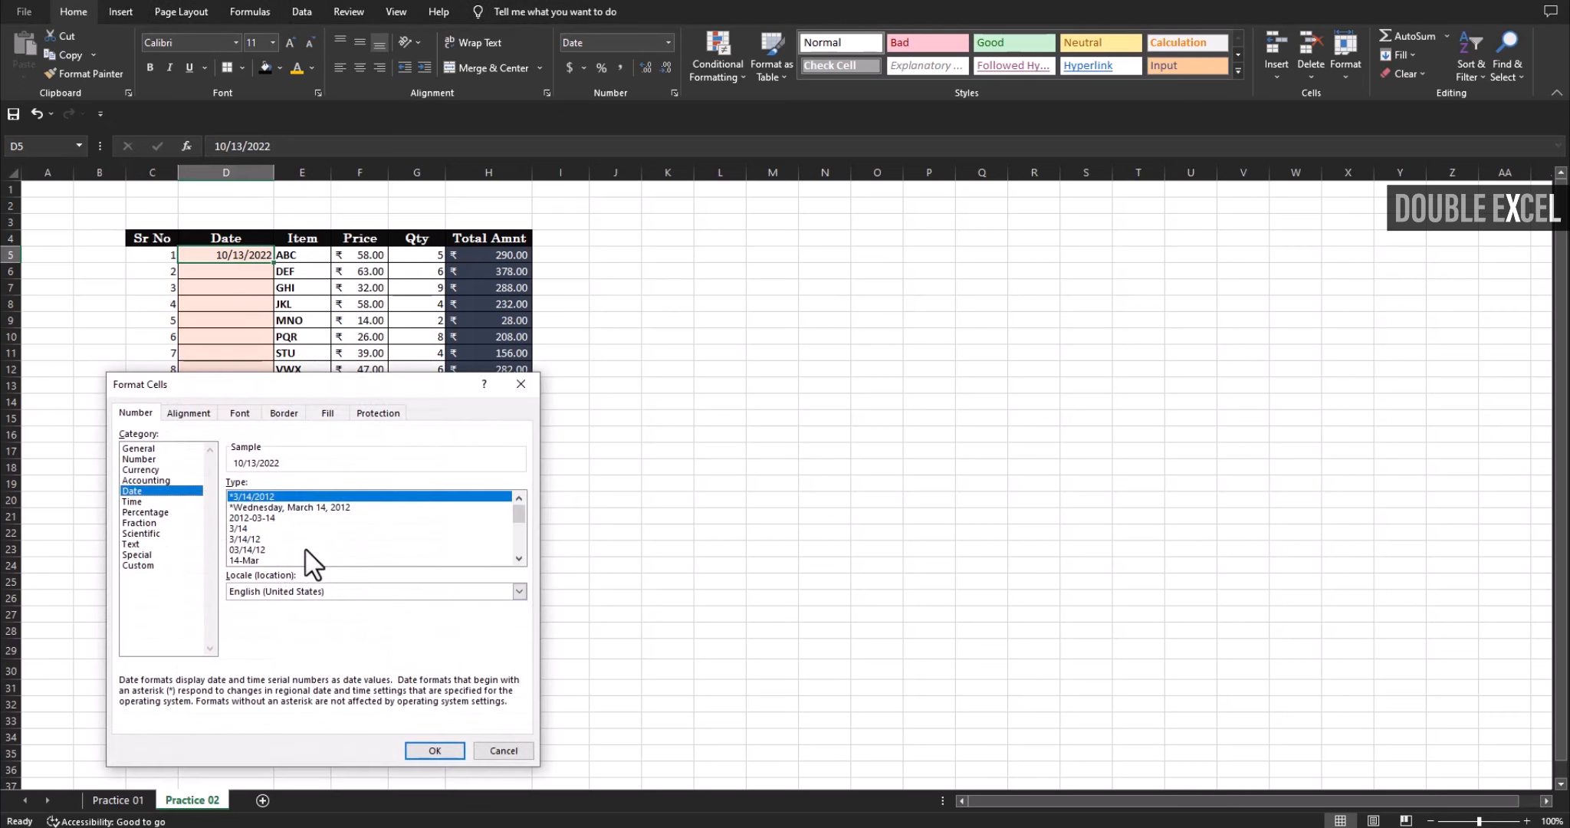
{"action": "left_click_drag", "start_coordinate": [519, 492], "coordinate": [520, 558]}
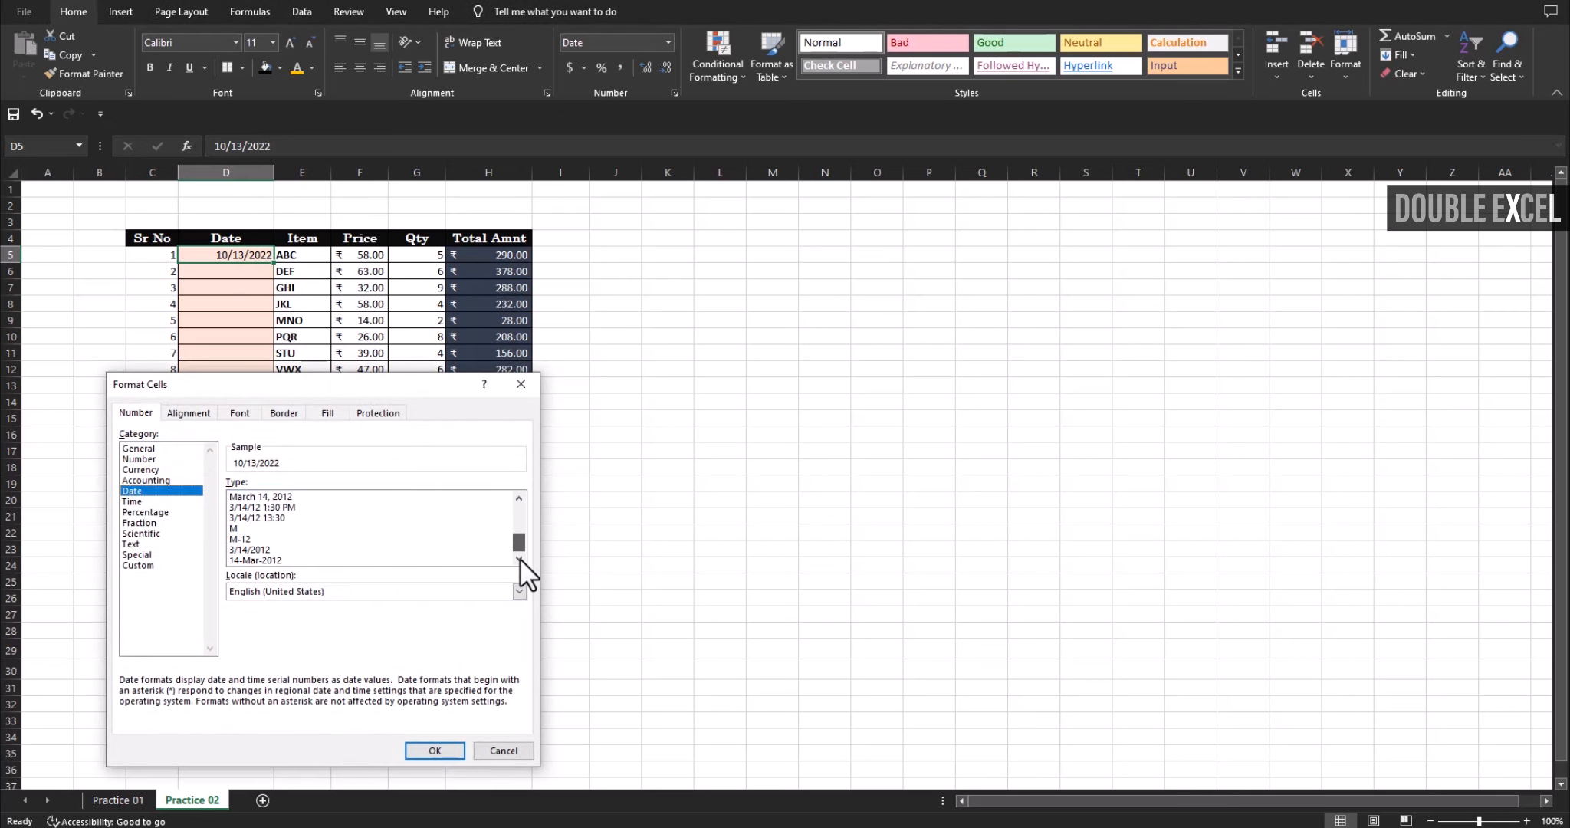
{"action": "left_click", "coordinate": [251, 560]}
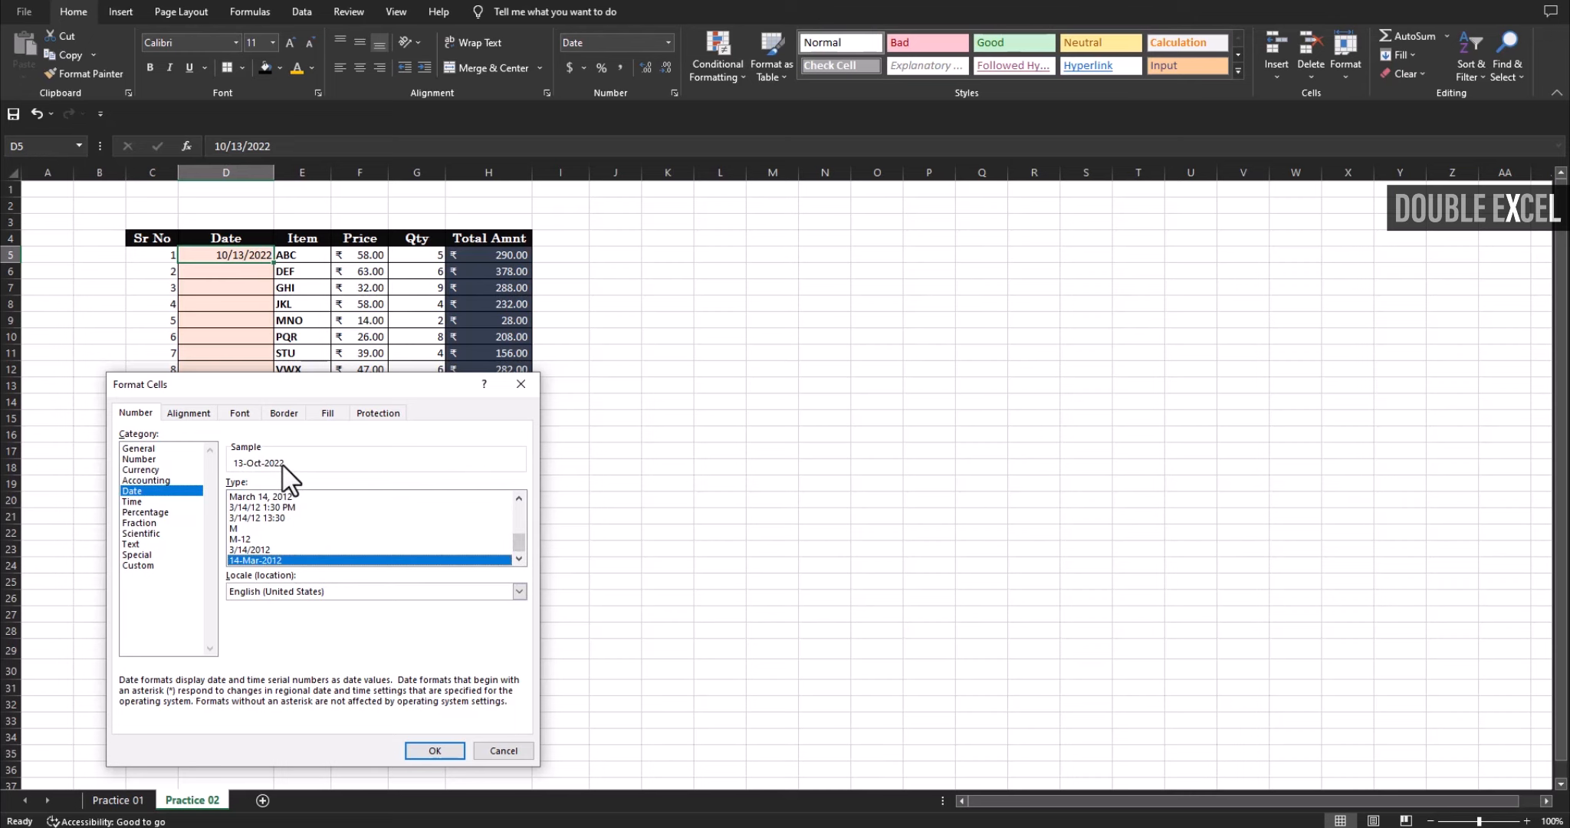
{"action": "left_click", "coordinate": [150, 566]}
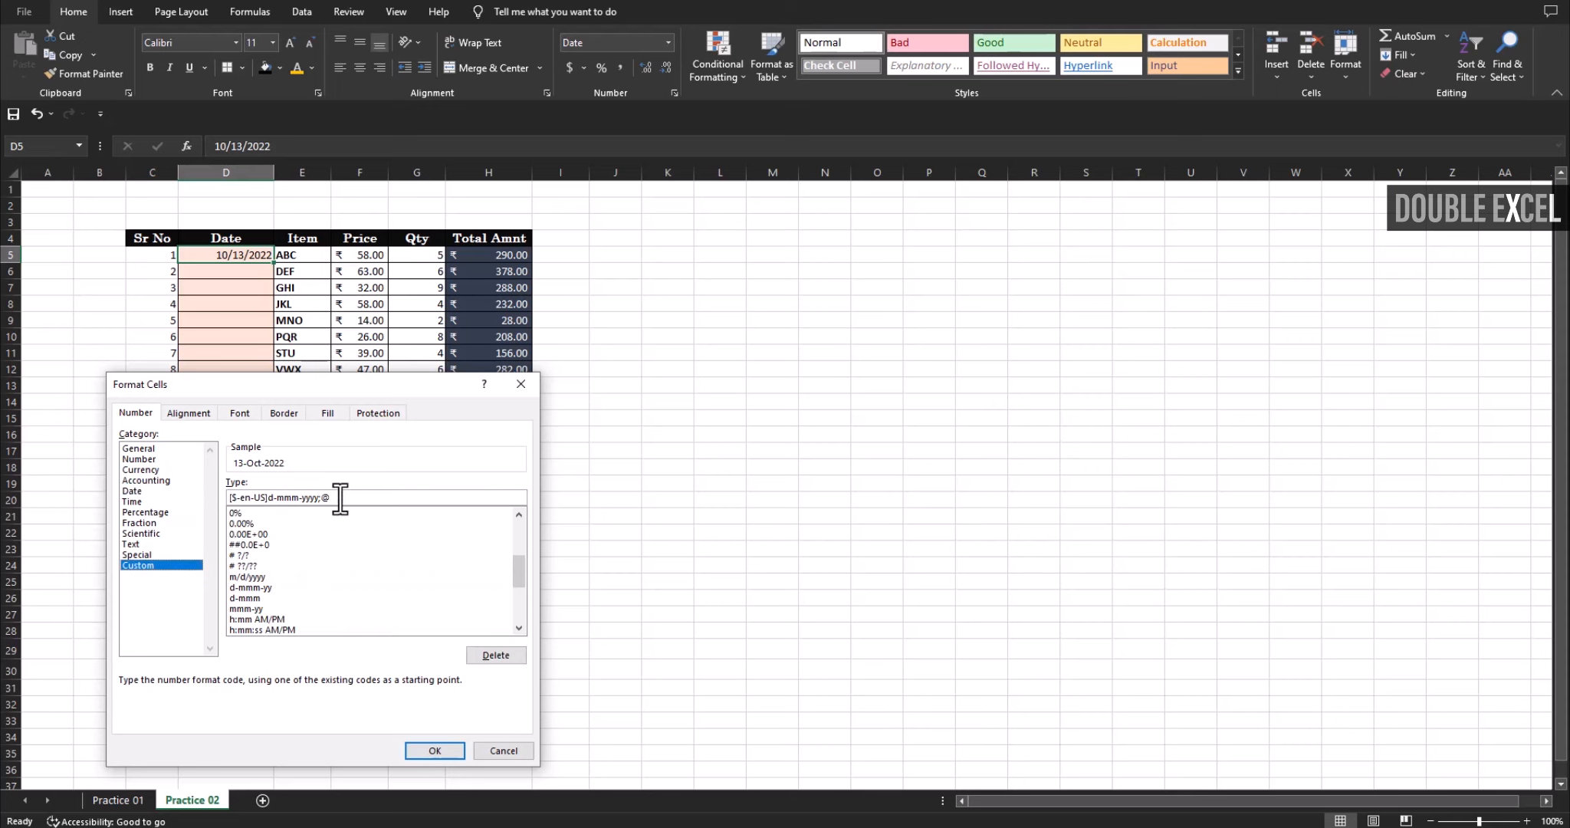
{"action": "left_click_drag", "start_coordinate": [340, 499], "coordinate": [121, 497]}
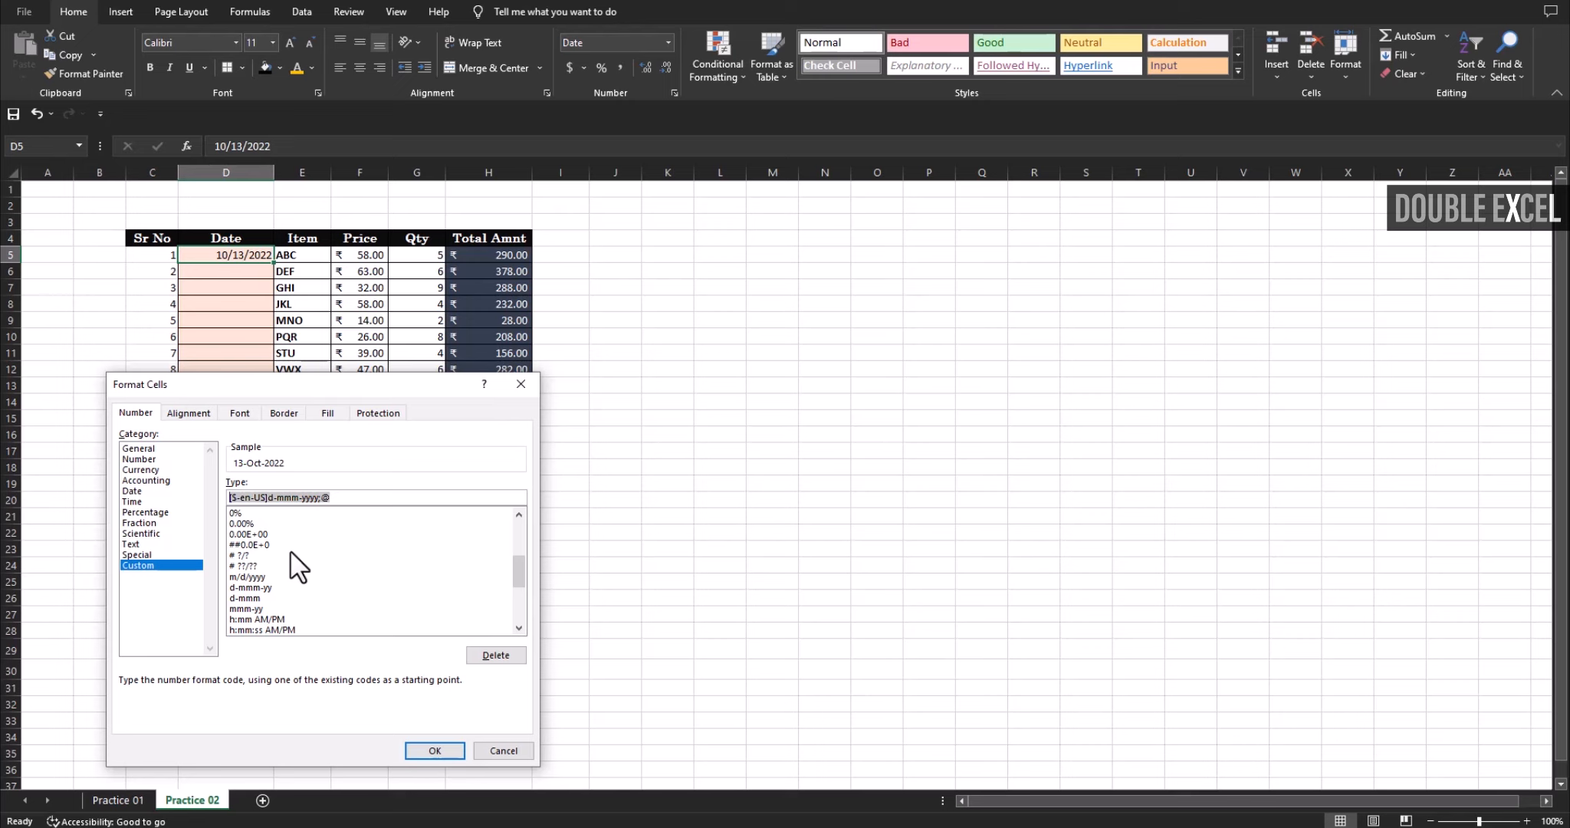
{"action": "type", "text": "dd/mm/yy, dddd"}
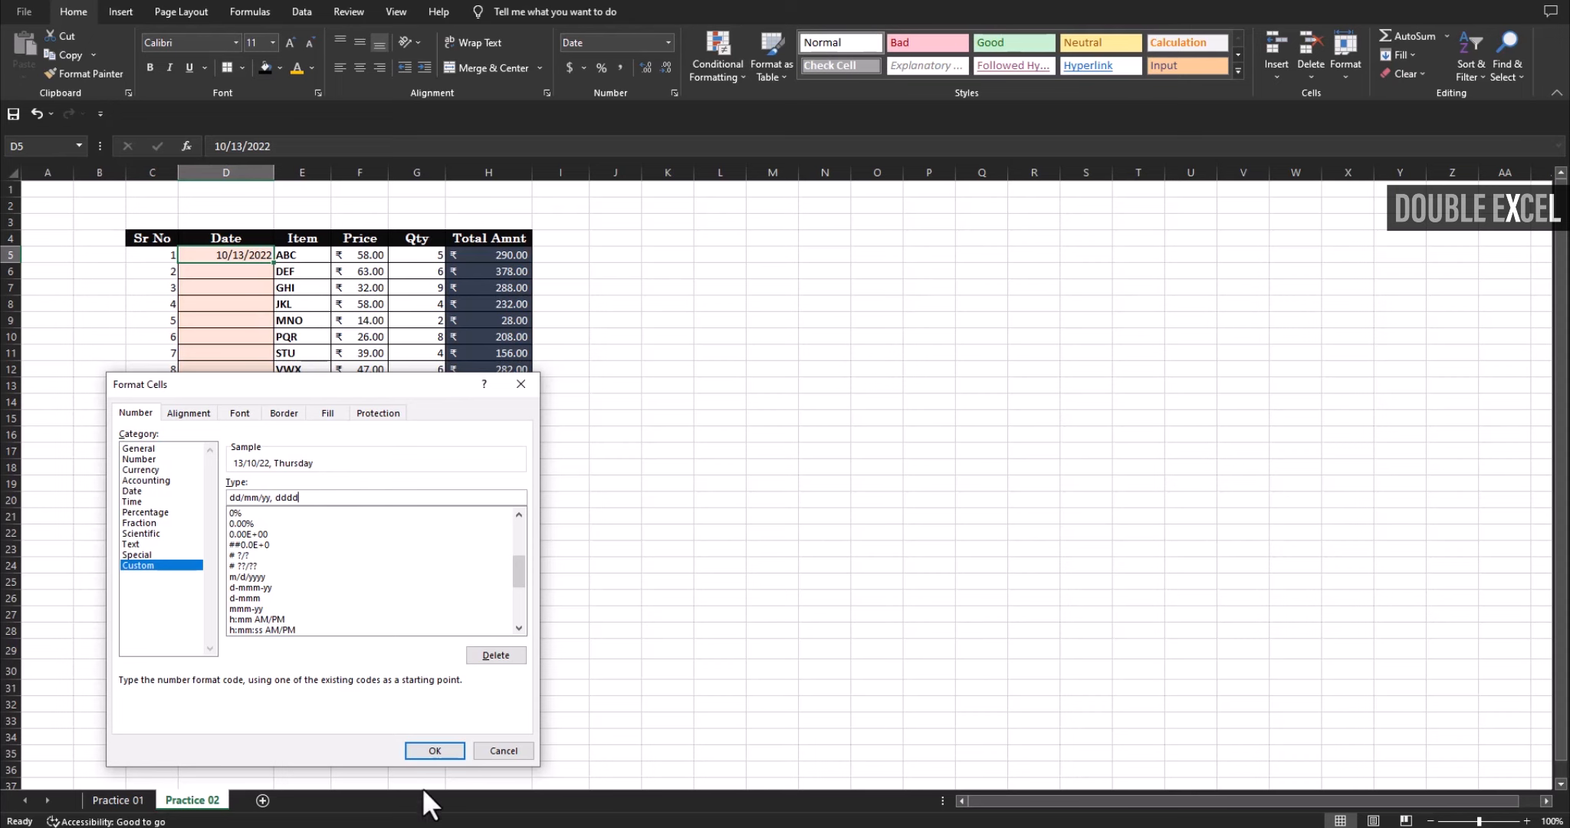
{"action": "left_click", "coordinate": [435, 751]}
- Widen column D to fit the full date and fill the date series from D5 down to D28
{"action": "left_click_drag", "start_coordinate": [273, 173], "coordinate": [351, 174]}
{"action": "left_click_drag", "start_coordinate": [351, 262], "coordinate": [351, 651]}
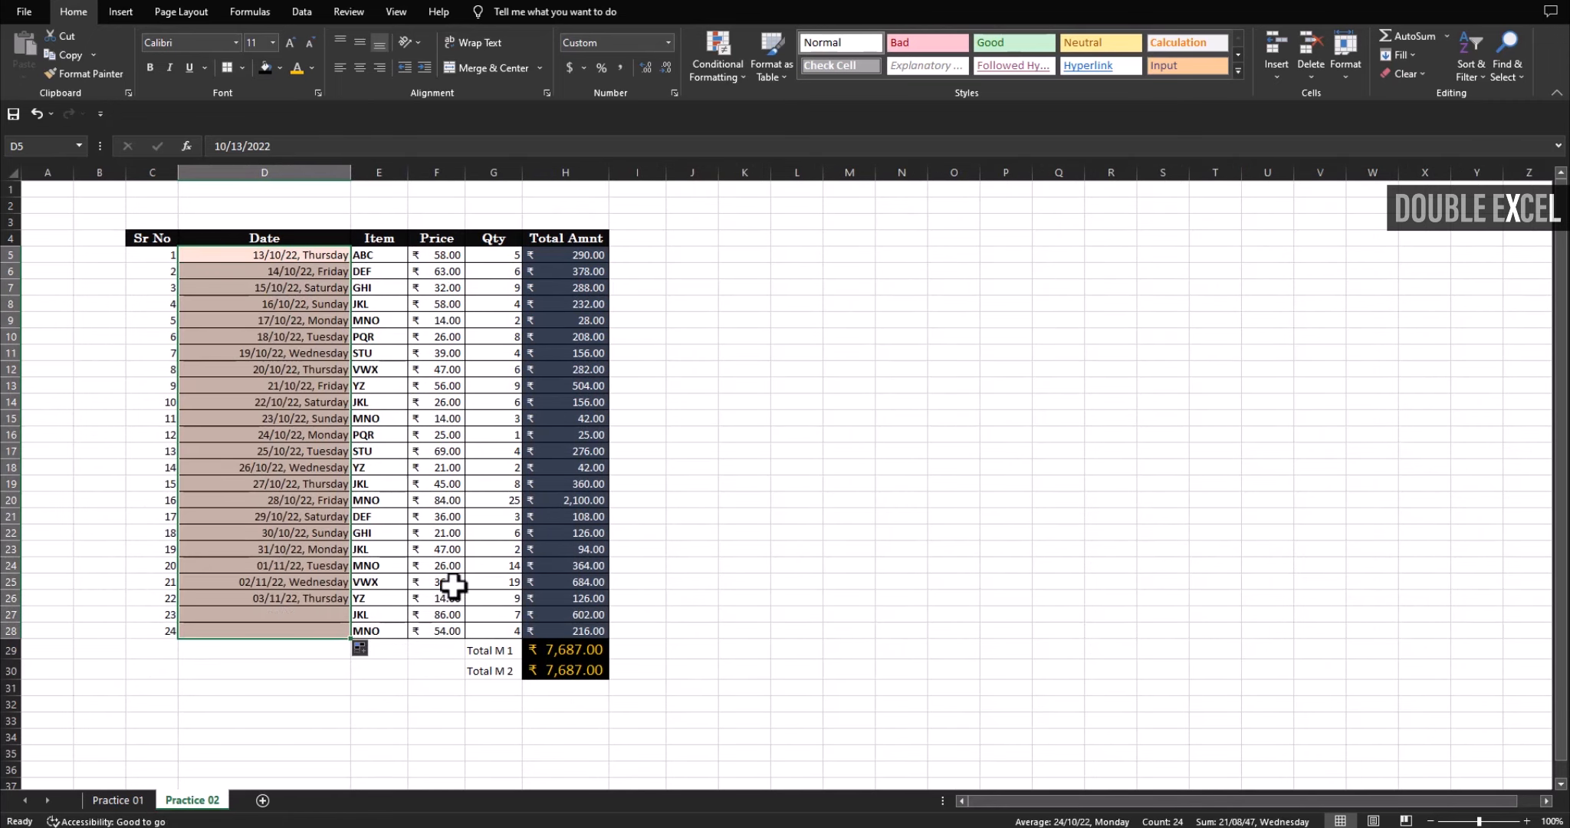
{"action": "left_click", "coordinate": [815, 483]}
- Create repeated dates in the Date column by copying D6 into D14, D15 into D20 and D17 into D11
{"action": "left_click", "coordinate": [290, 258]}
{"action": "left_click", "coordinate": [307, 273]}
{"action": "key", "text": "ctrl+c"}
{"action": "left_click", "coordinate": [301, 403]}
{"action": "key", "text": "ctrl+v"}
{"action": "left_click", "coordinate": [308, 484]}
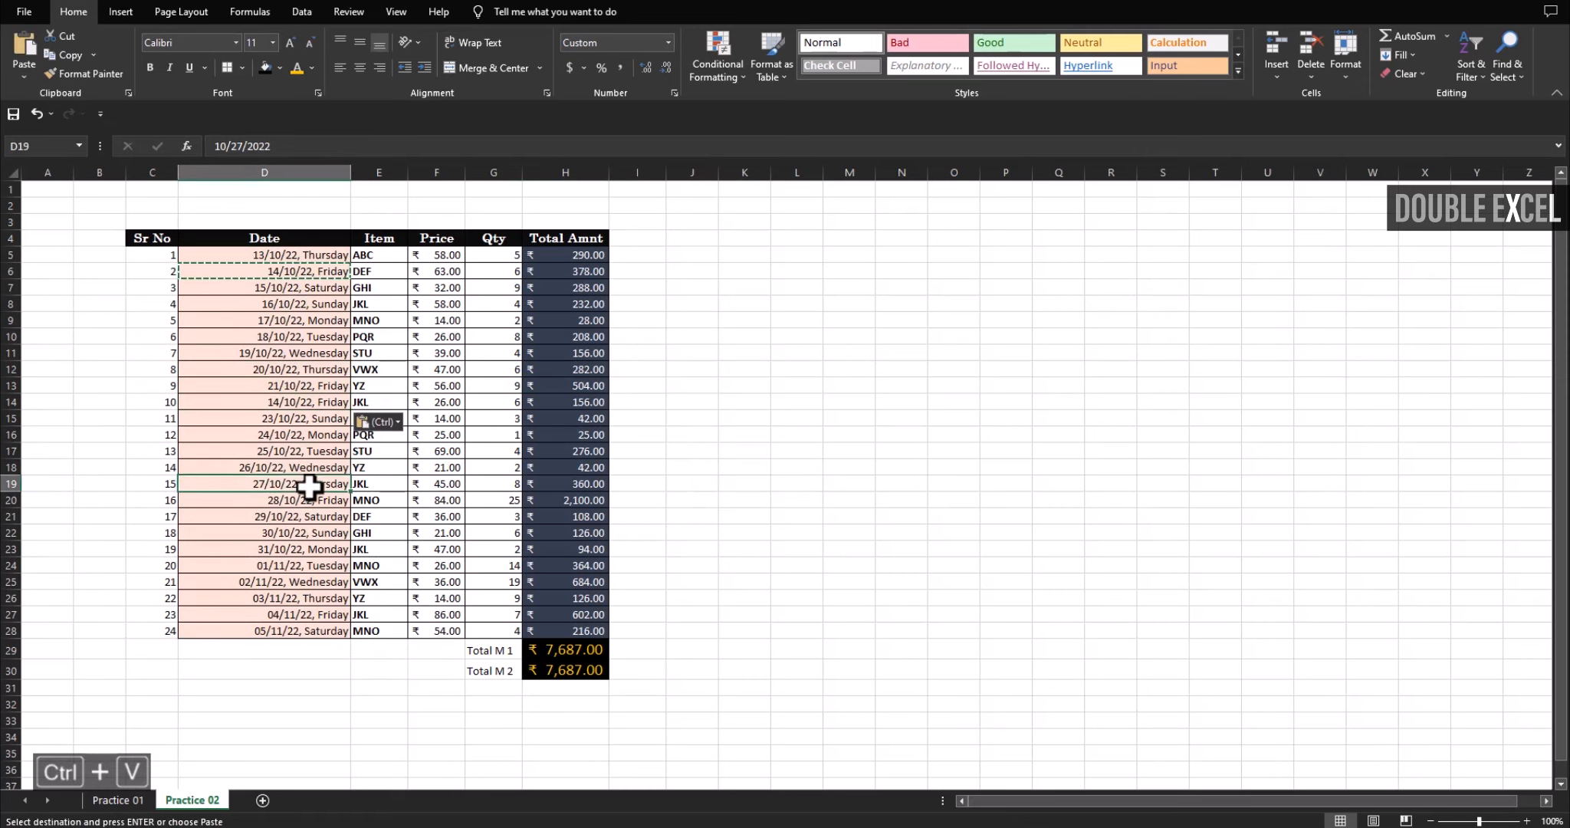
{"action": "left_click", "coordinate": [310, 386]}
{"action": "key", "text": "ctrl+c"}
{"action": "left_click", "coordinate": [319, 502]}
{"action": "key", "text": "ctrl+v"}
{"action": "left_click", "coordinate": [302, 418]}
{"action": "key", "text": "ctrl+c"}
{"action": "left_click", "coordinate": [302, 500]}
{"action": "key", "text": "ctrl+v"}
{"action": "left_click", "coordinate": [302, 451]}
{"action": "key", "text": "ctrl+c"}
{"action": "left_click", "coordinate": [304, 353]}
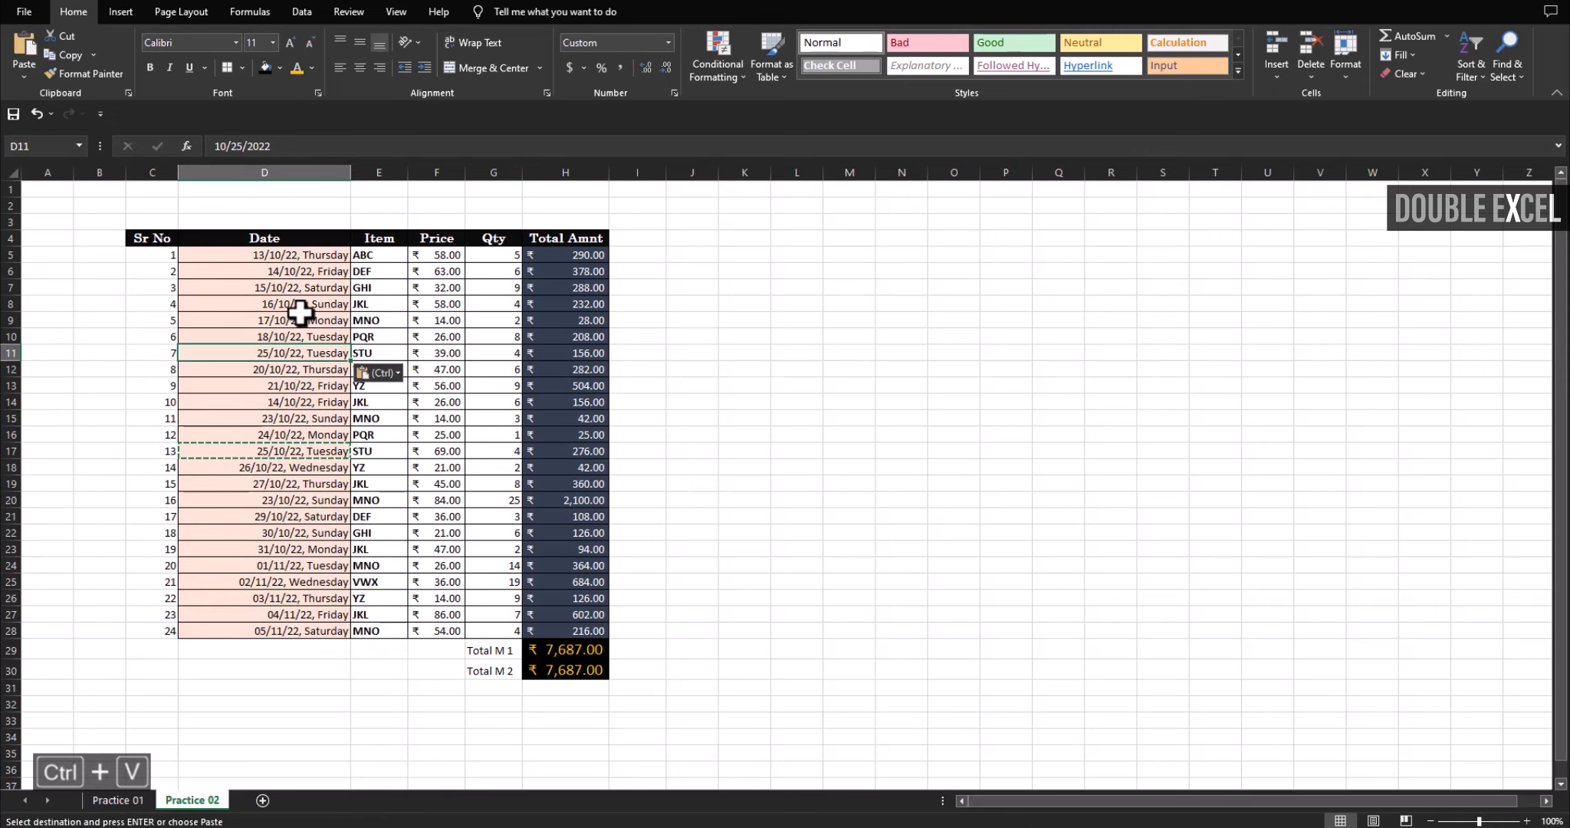
{"action": "key", "text": "ctrl+v"}
- Repeat more dates by copying D28 into D10, D11 into D18, the 23/10/22 date into D8, and D26 into D20
{"action": "left_click", "coordinate": [307, 631]}
{"action": "key", "text": "ctrl+c"}
{"action": "left_click", "coordinate": [309, 338]}
{"action": "key", "text": "ctrl+v"}
{"action": "left_click", "coordinate": [306, 354]}
{"action": "key", "text": "ctrl+c"}
{"action": "left_click", "coordinate": [288, 466]}
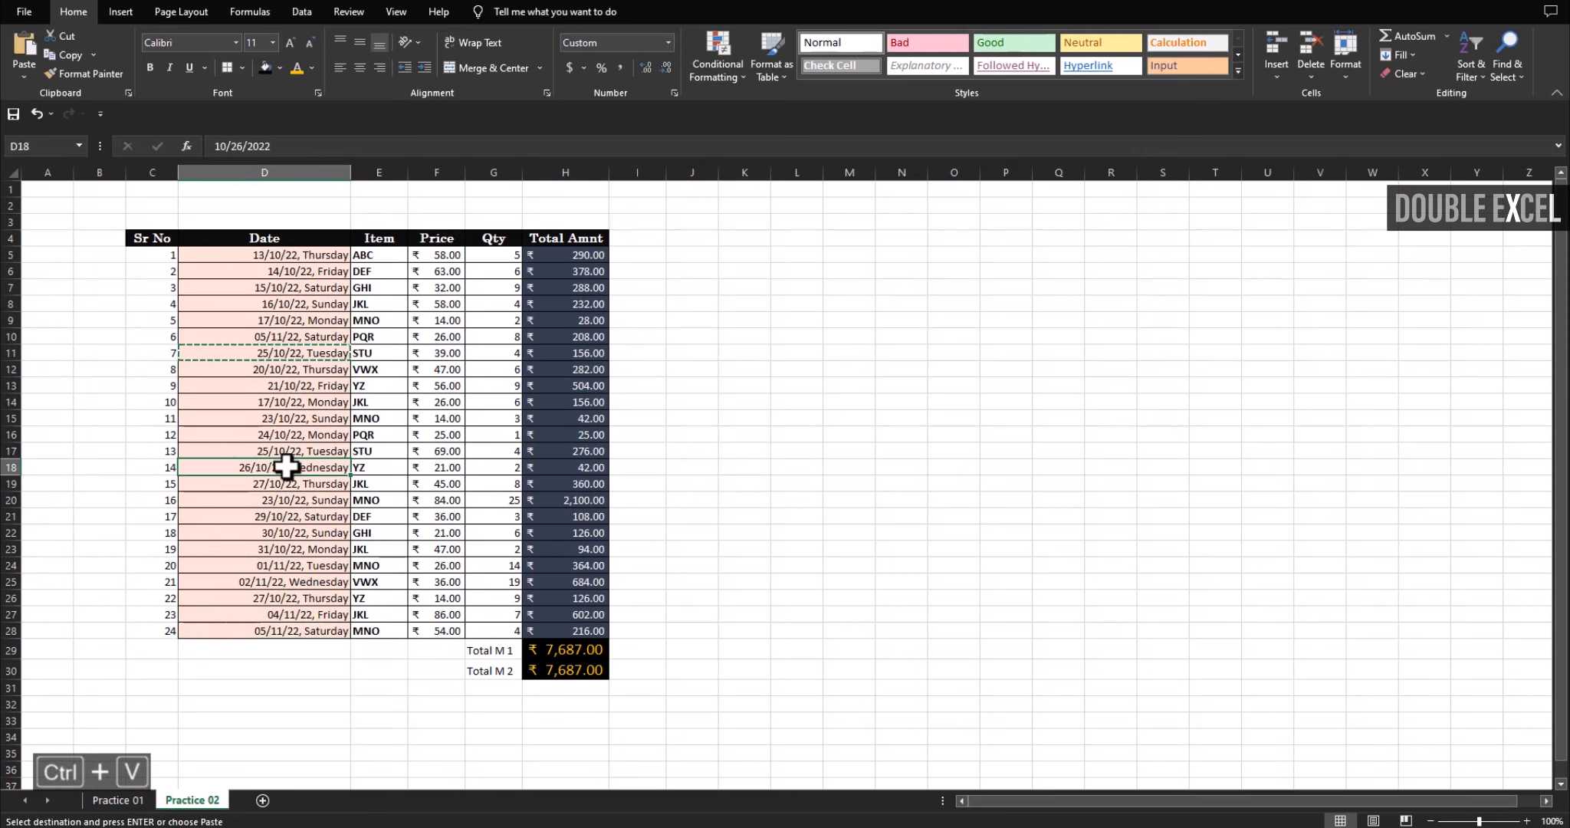
{"action": "key", "text": "ctrl+c"}
{"action": "left_click", "coordinate": [306, 304]}
{"action": "key", "text": "ctrl+v"}
{"action": "left_click", "coordinate": [315, 599]}
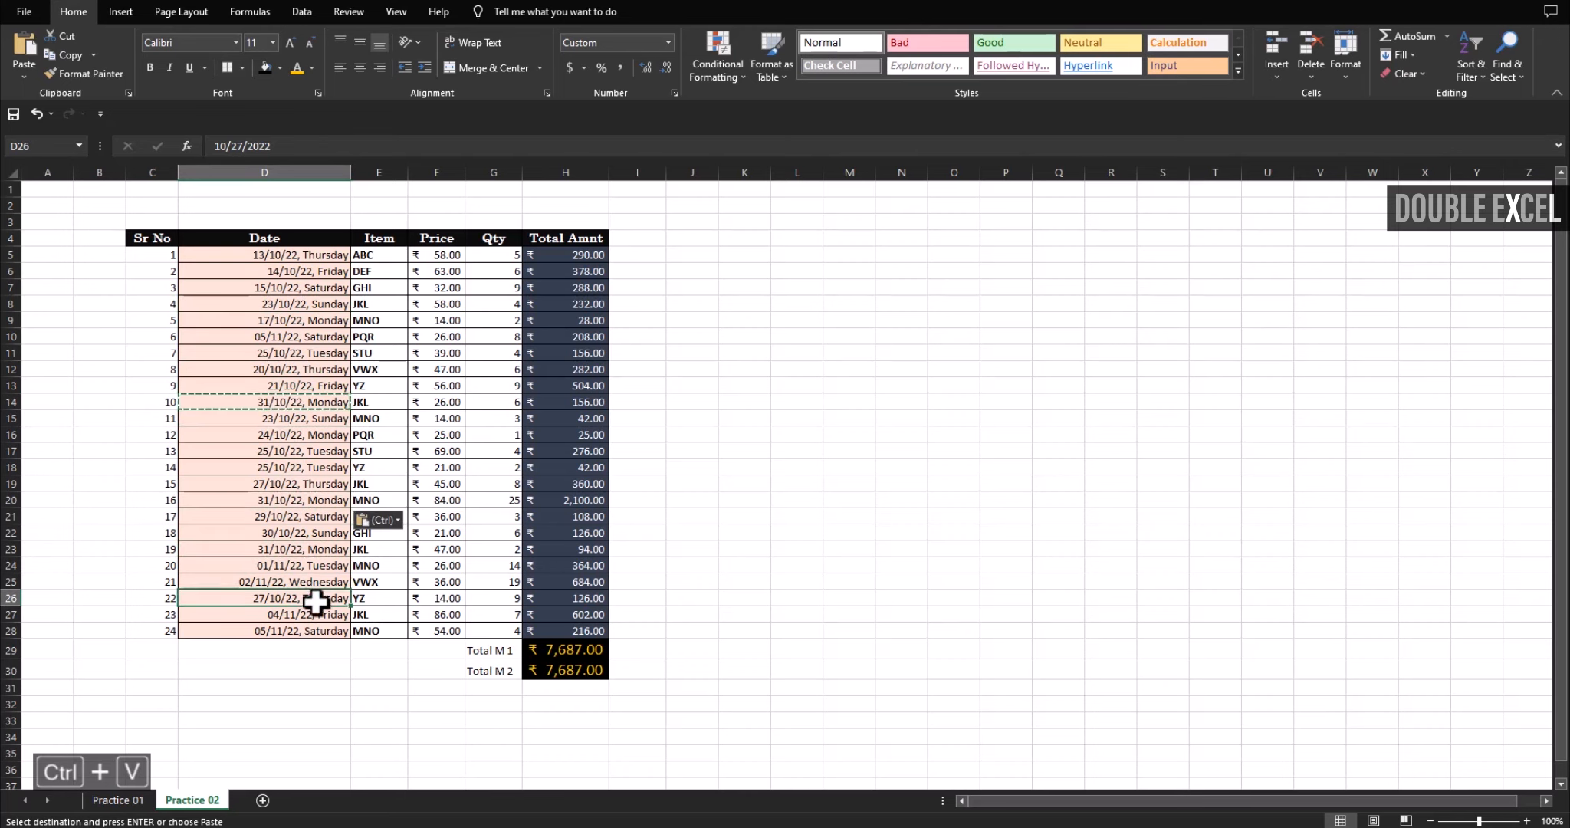
{"action": "key", "text": "ctrl+c"}
{"action": "left_click", "coordinate": [306, 500]}
{"action": "key", "text": "ctrl+v"}
{"action": "left_click", "coordinate": [766, 290]}
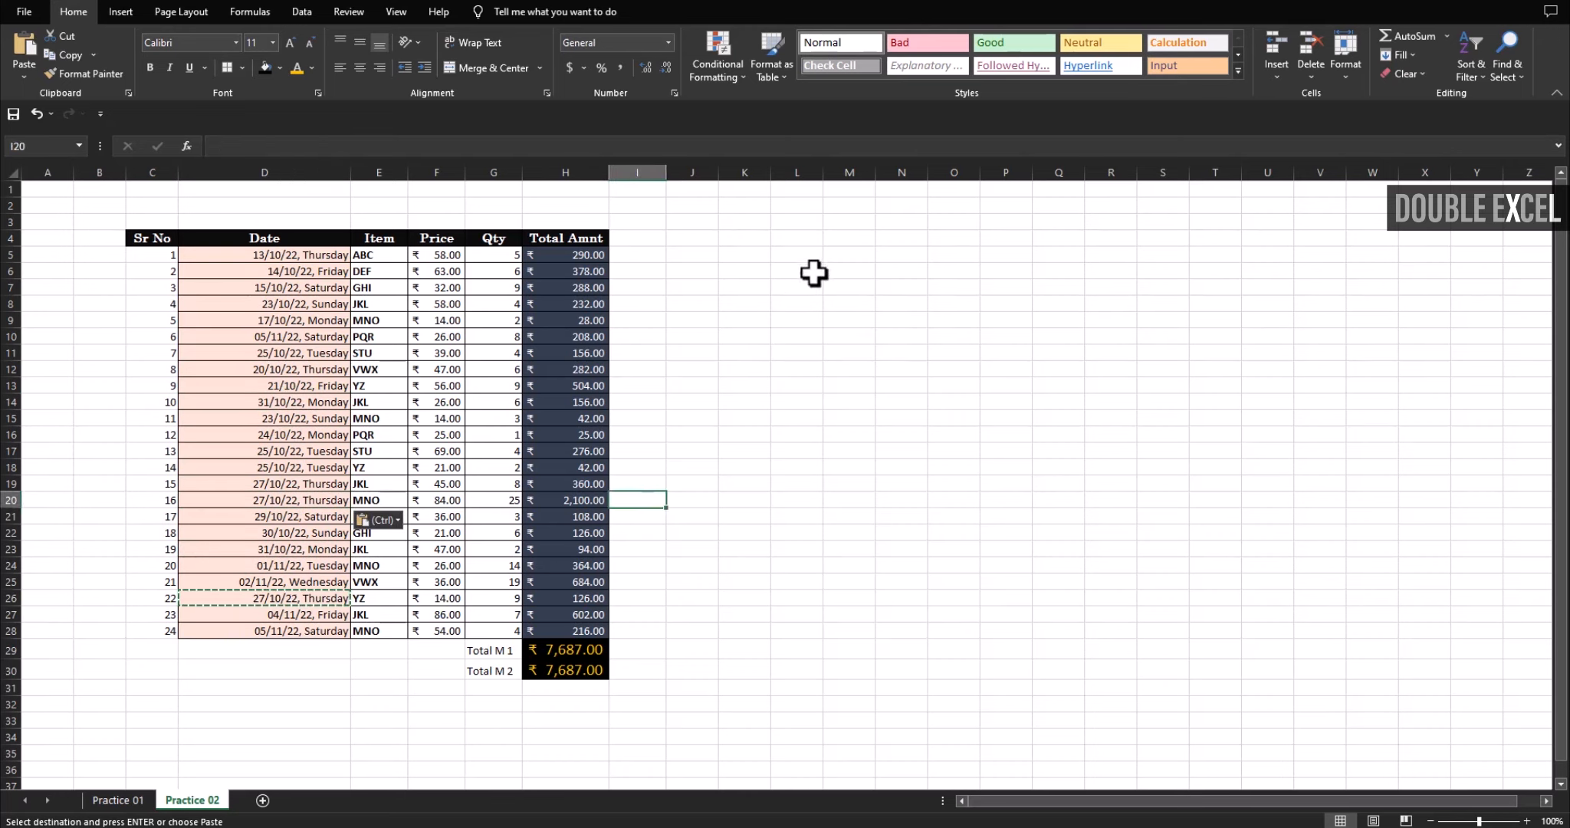
{"action": "left_click", "coordinate": [286, 249]}
{"action": "left_click_drag", "start_coordinate": [286, 249], "coordinate": [322, 599]}
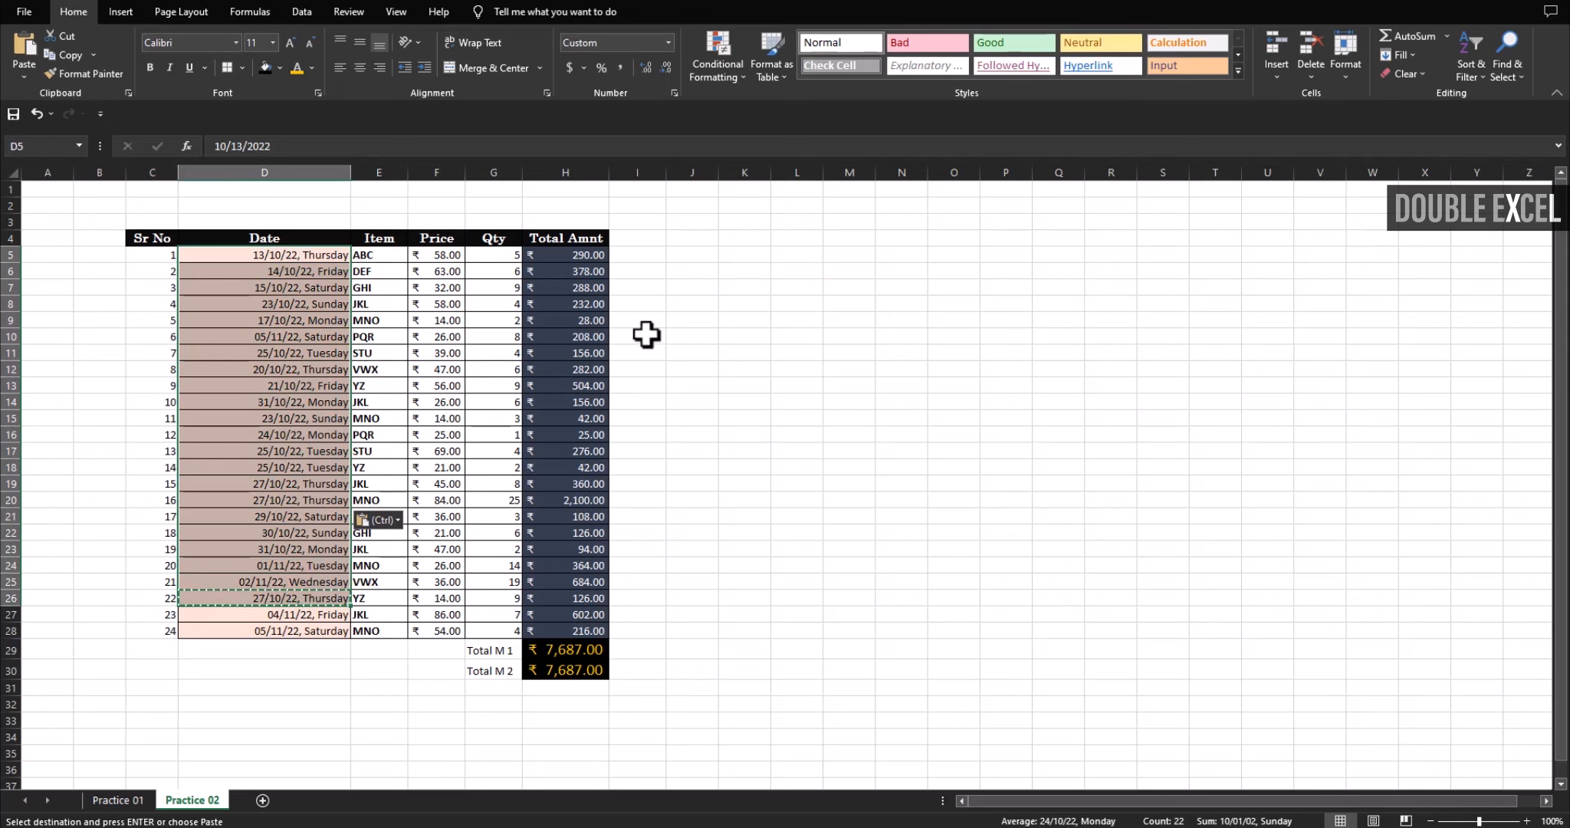
{"action": "left_click", "coordinate": [766, 304]}
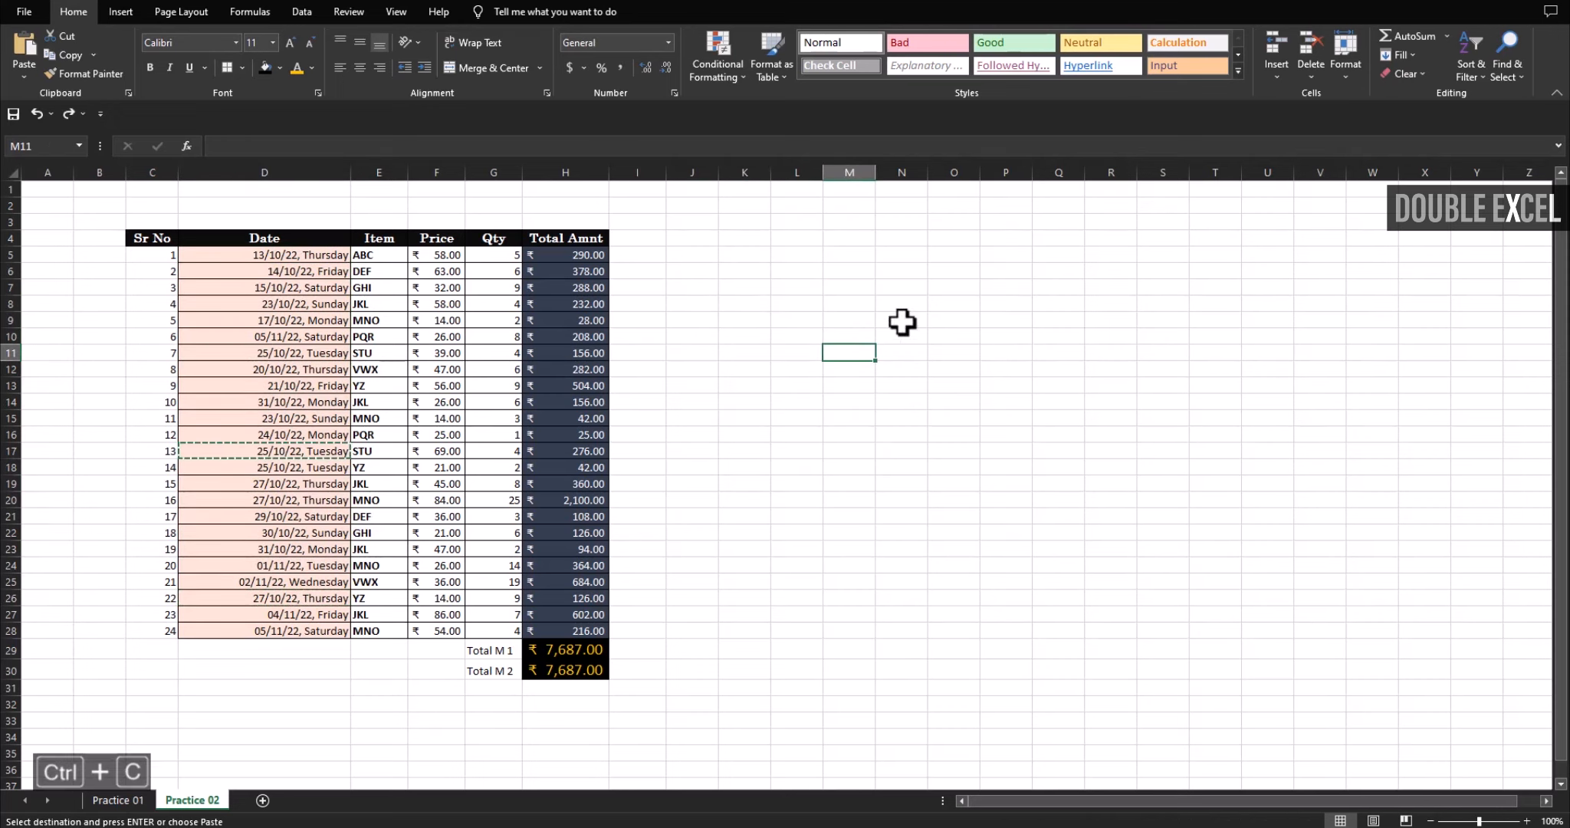
- Paste the copied 25/10/22 date into M11 and widen column M to show it in full
{"action": "key", "text": "ctrl+v"}
{"action": "left_click", "coordinate": [974, 320]}
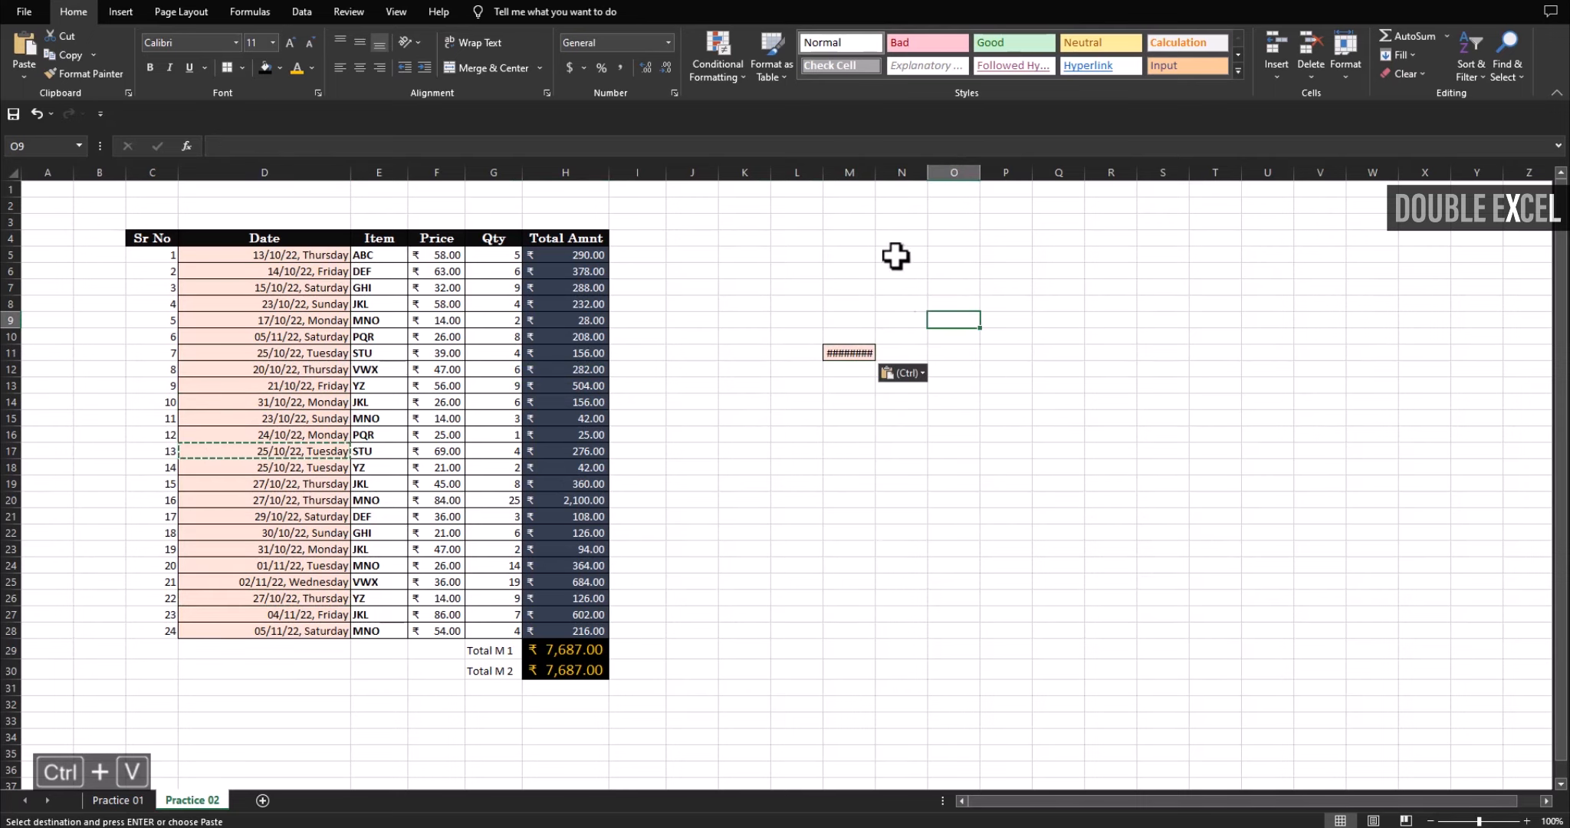
{"action": "left_click_drag", "start_coordinate": [875, 175], "coordinate": [906, 178]}
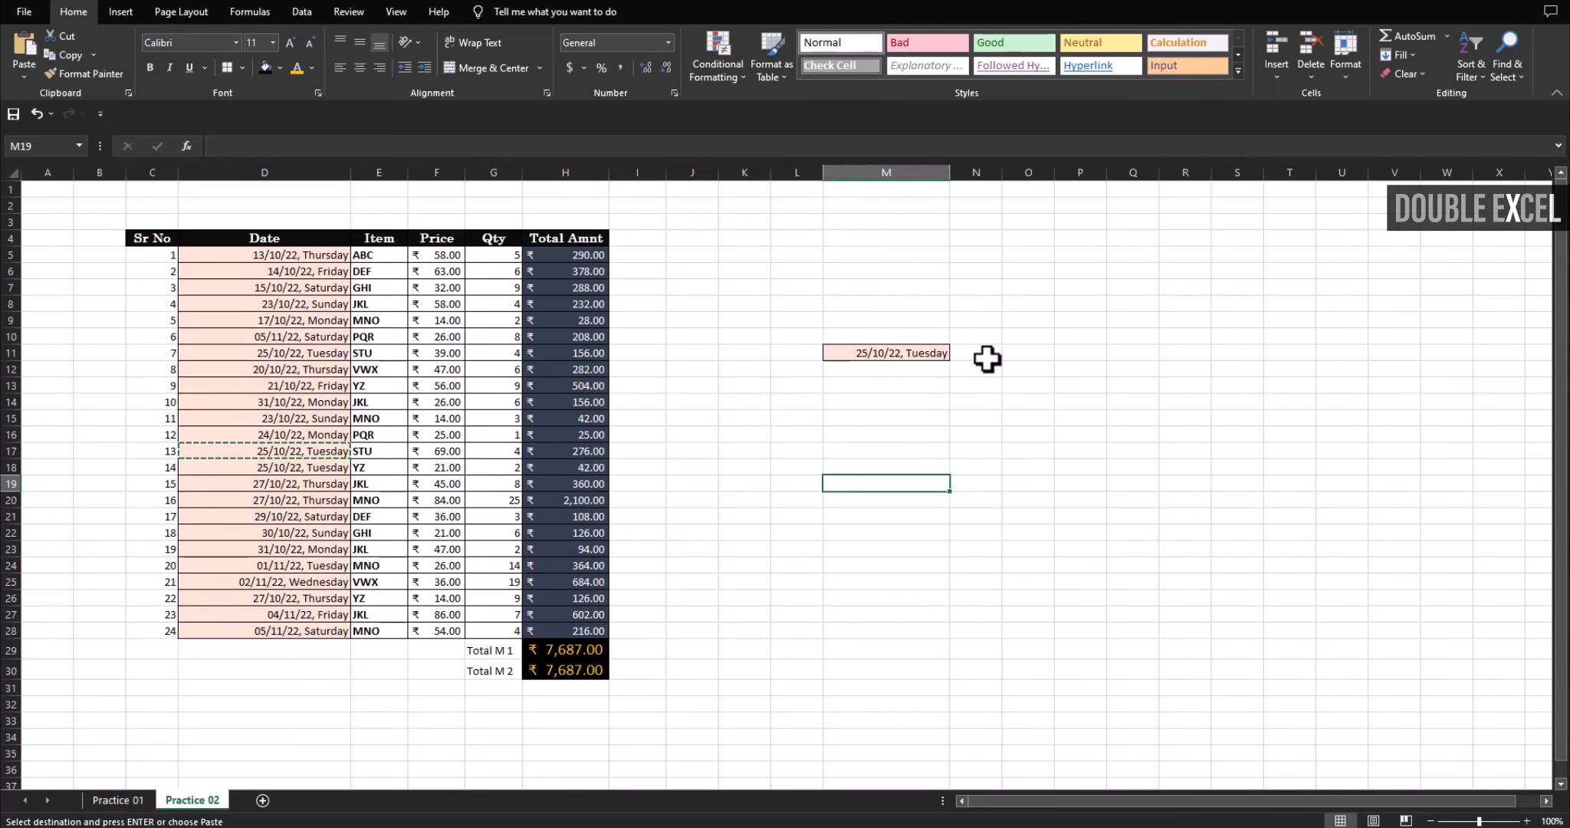
- Start a SUMIF formula in M12 and open its function arguments, placed clear of the date cell
{"action": "left_click", "coordinate": [896, 372]}
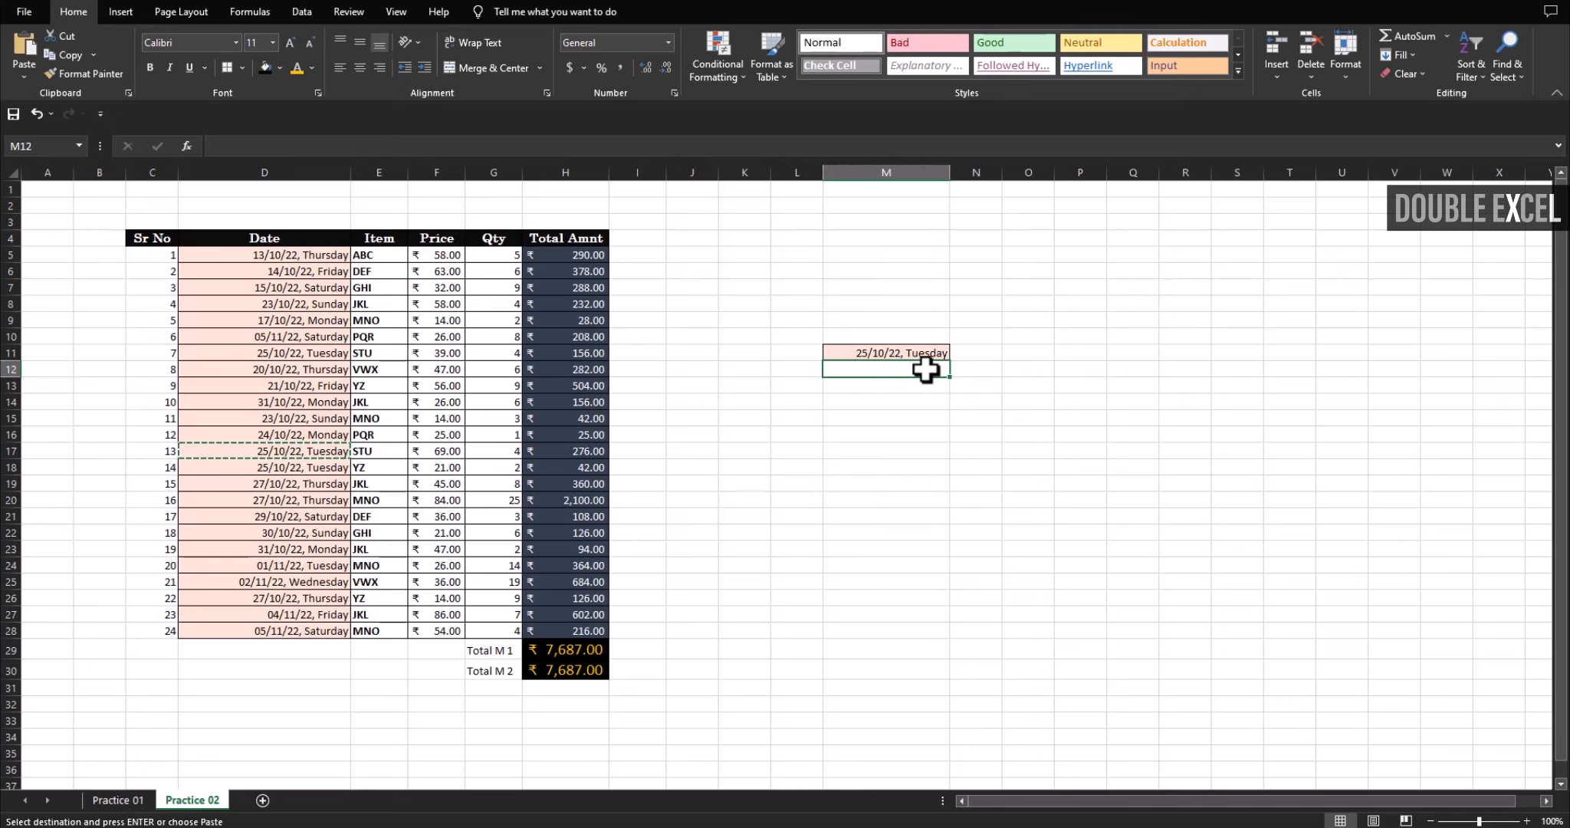
{"action": "type", "text": "="}
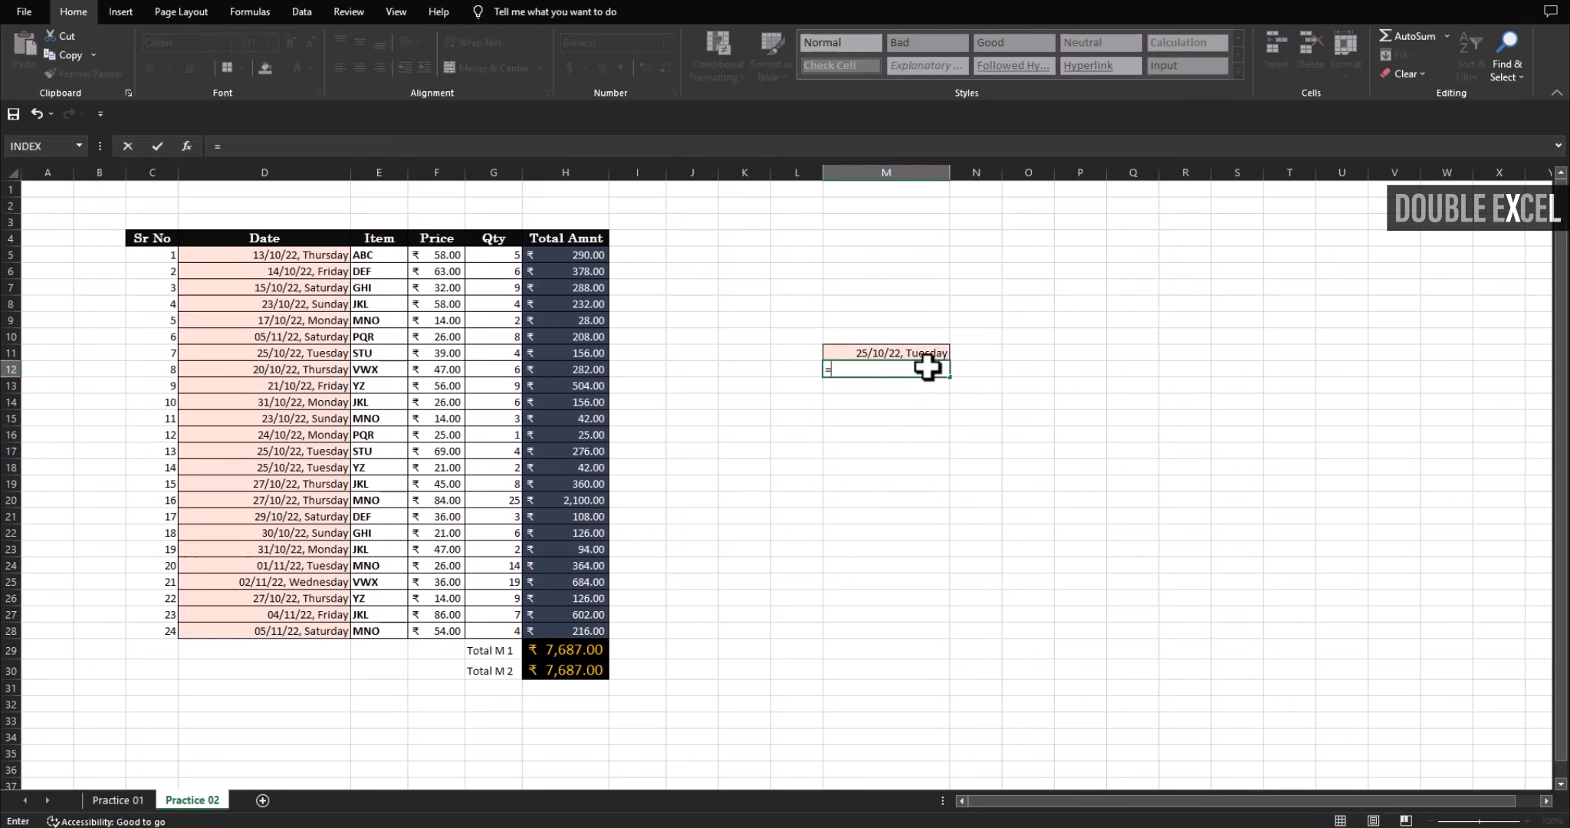
{"action": "type", "text": "sum"}
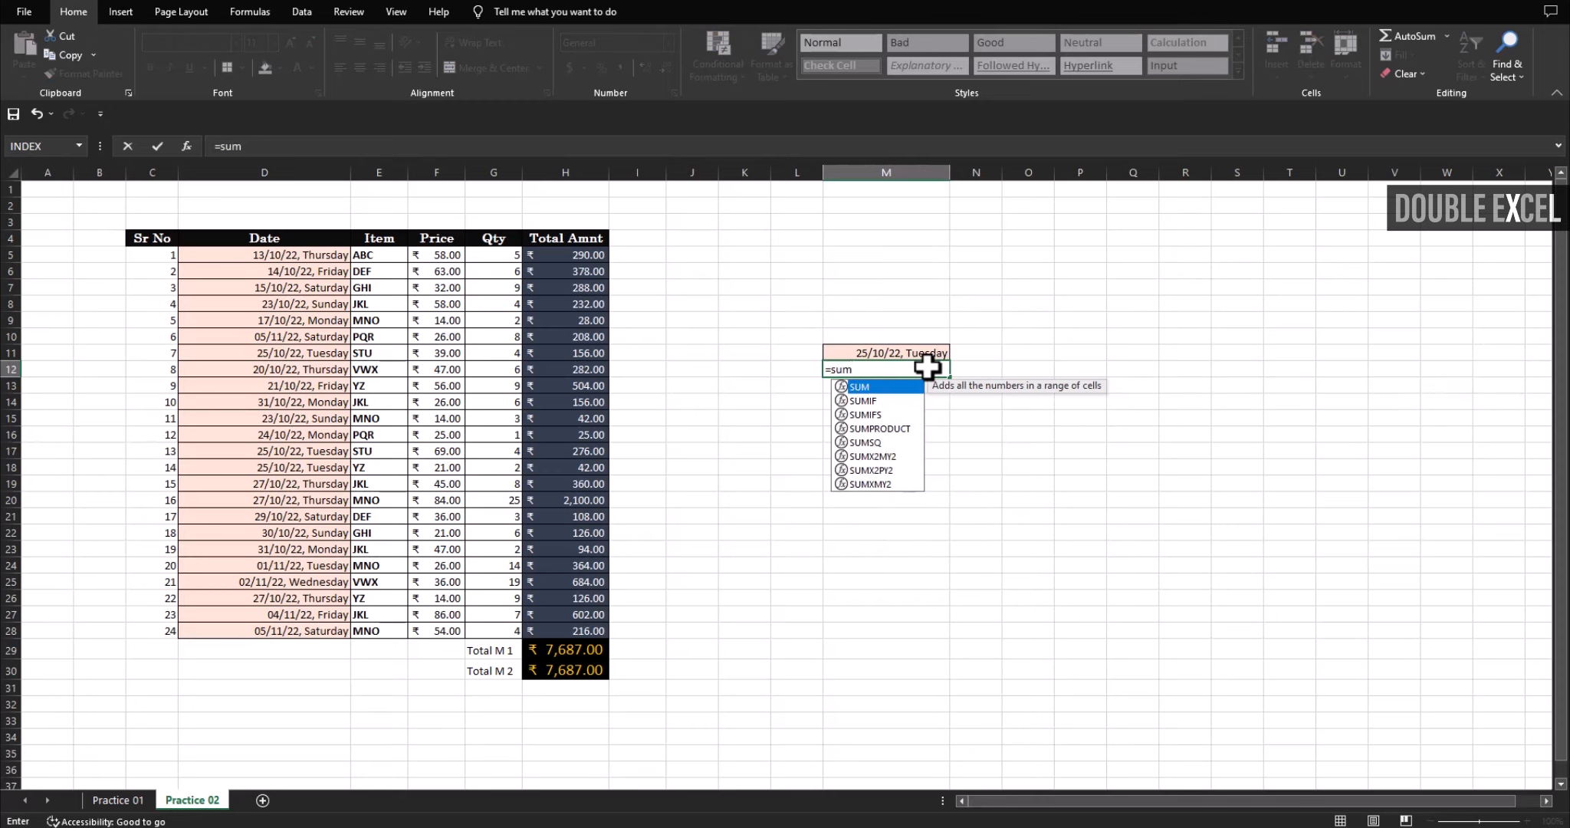
{"action": "type", "text": "if"}
{"action": "key", "text": "Tab"}
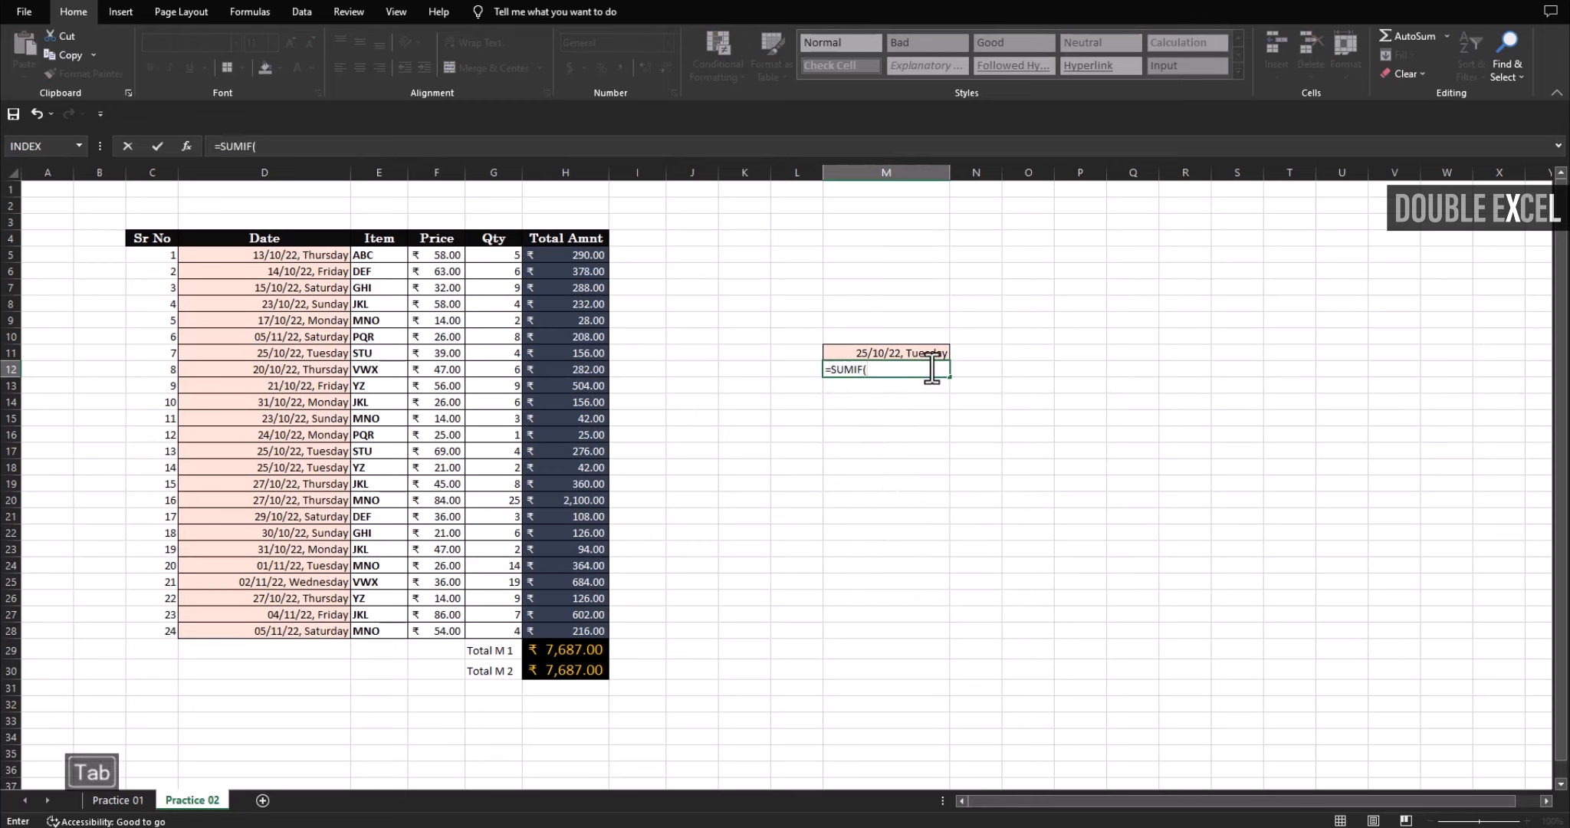
{"action": "left_click", "coordinate": [260, 146]}
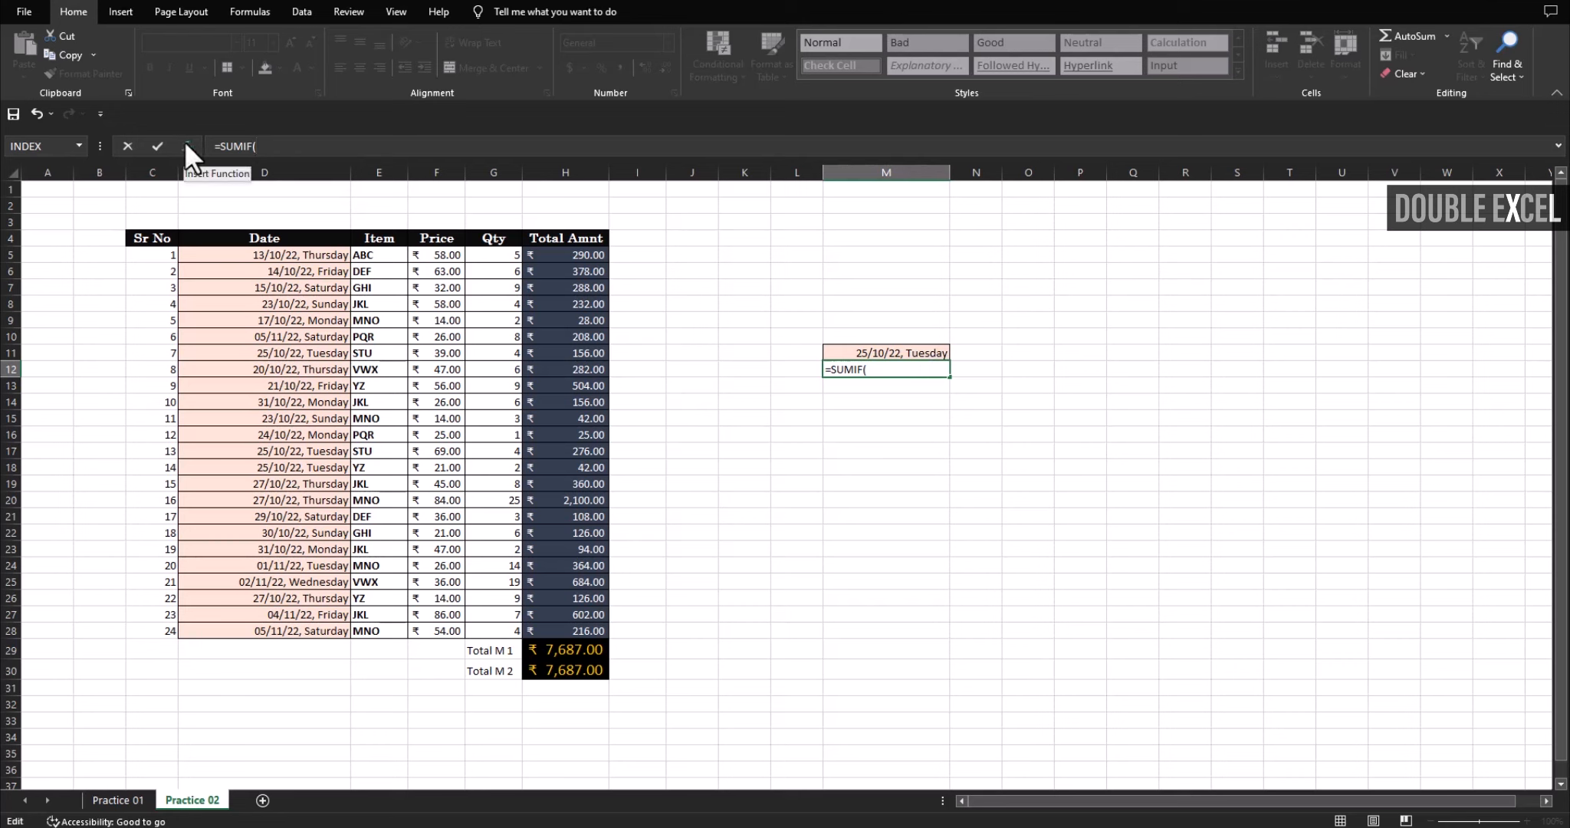
{"action": "left_click", "coordinate": [186, 144]}
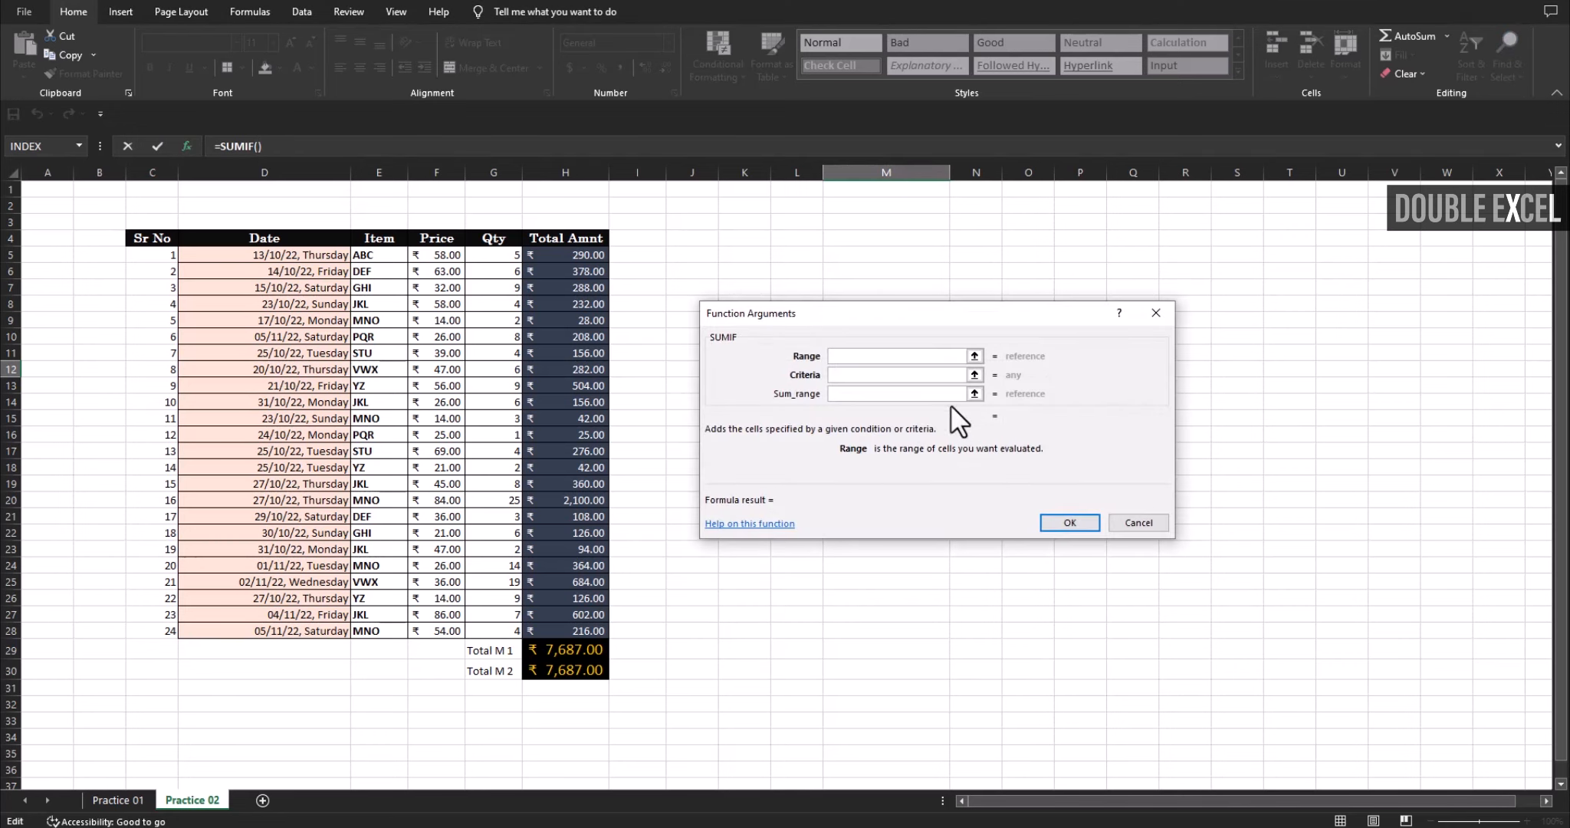
{"action": "left_click_drag", "start_coordinate": [840, 313], "coordinate": [1117, 309]}
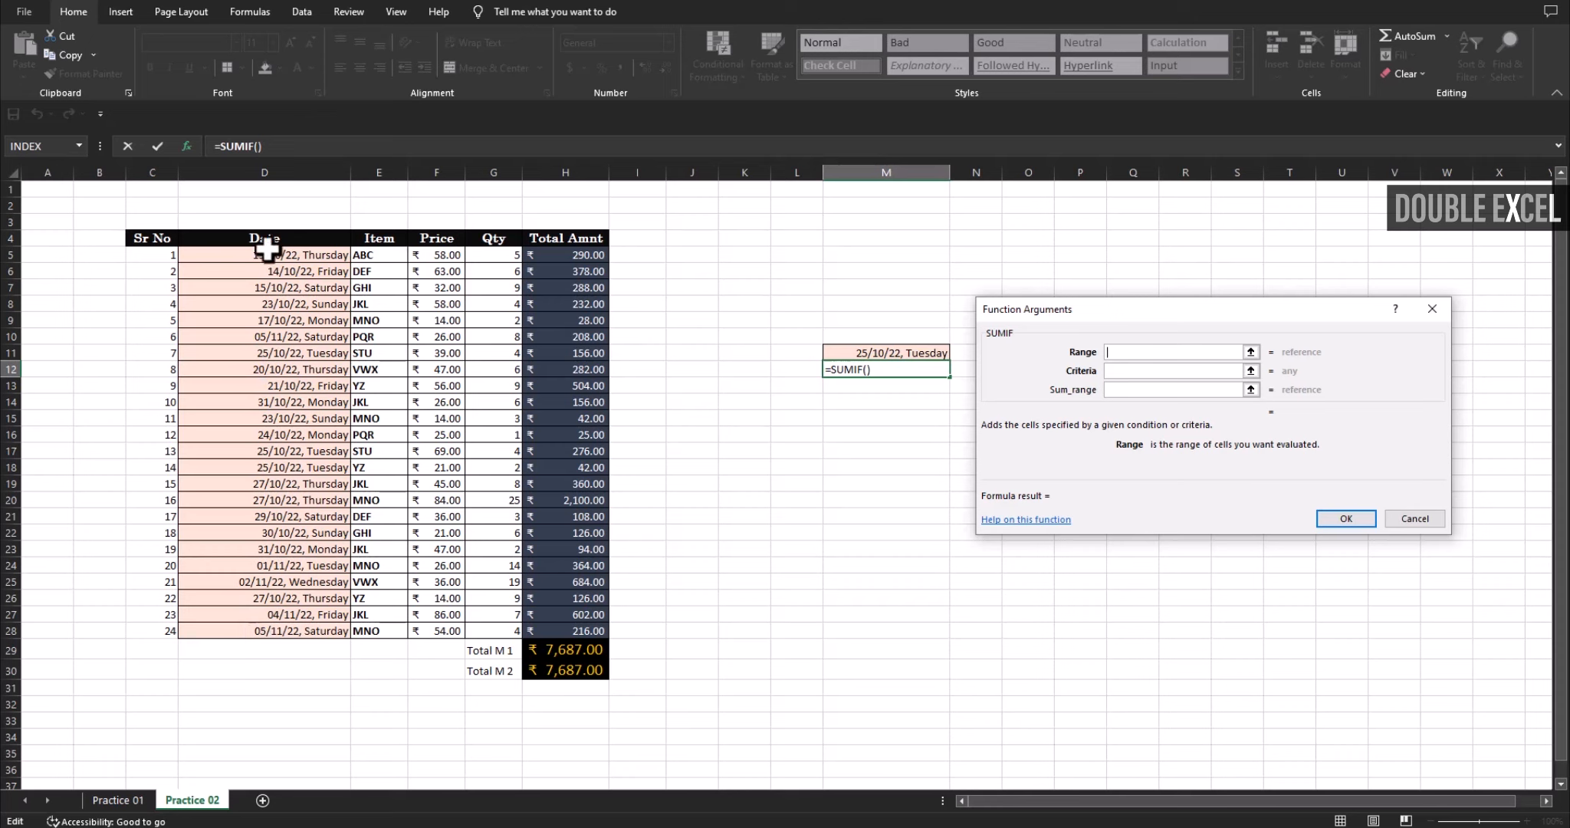
- Set the SUMIF range to $D$5:$D$28 and the criteria to $M$11 as absolute references
{"action": "left_click_drag", "start_coordinate": [264, 253], "coordinate": [256, 631]}
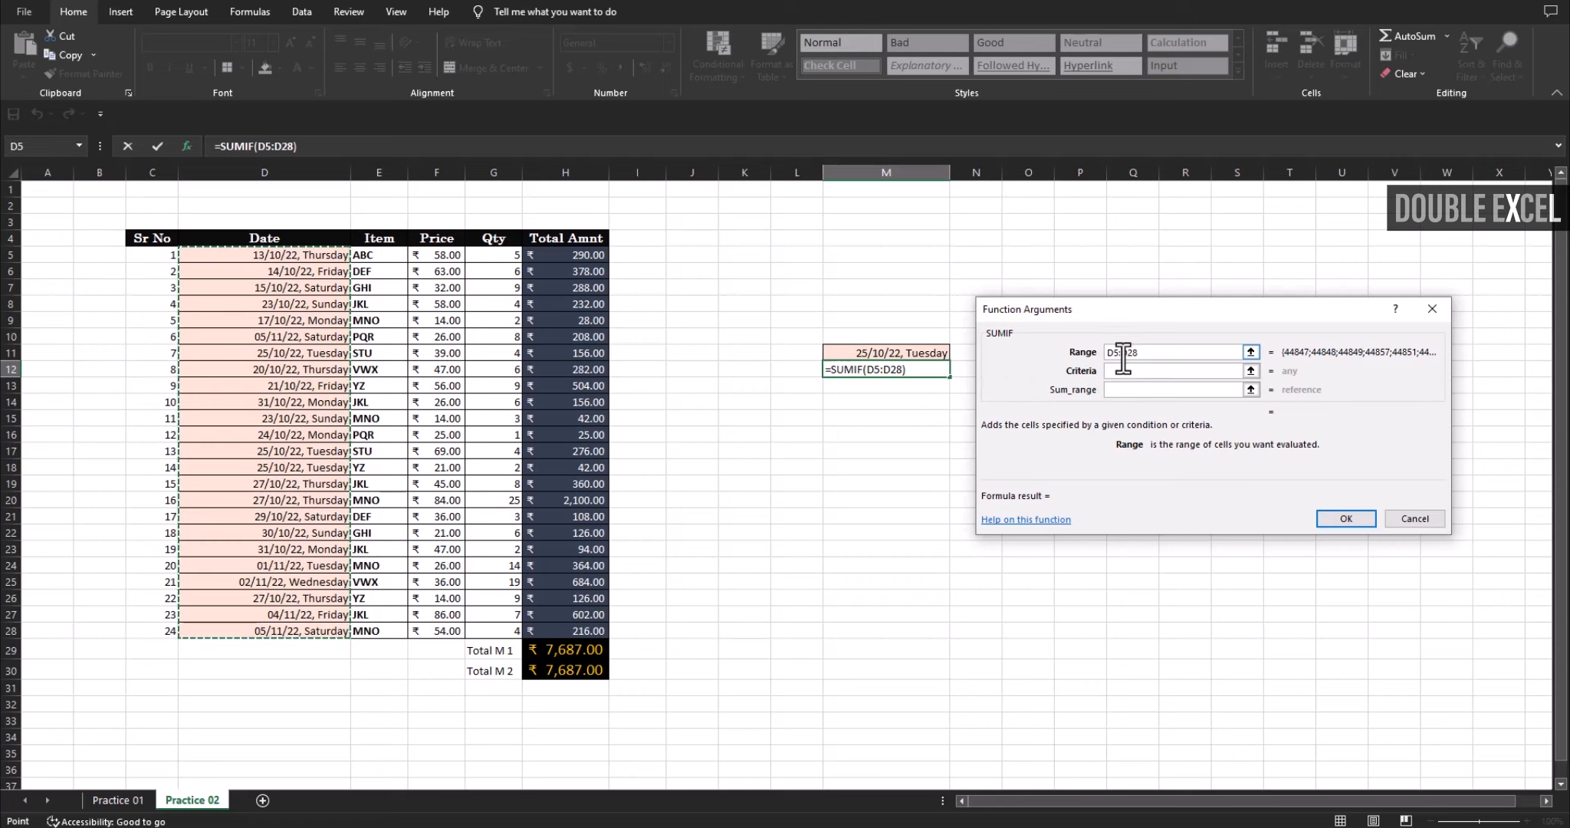
{"action": "key", "text": "F4"}
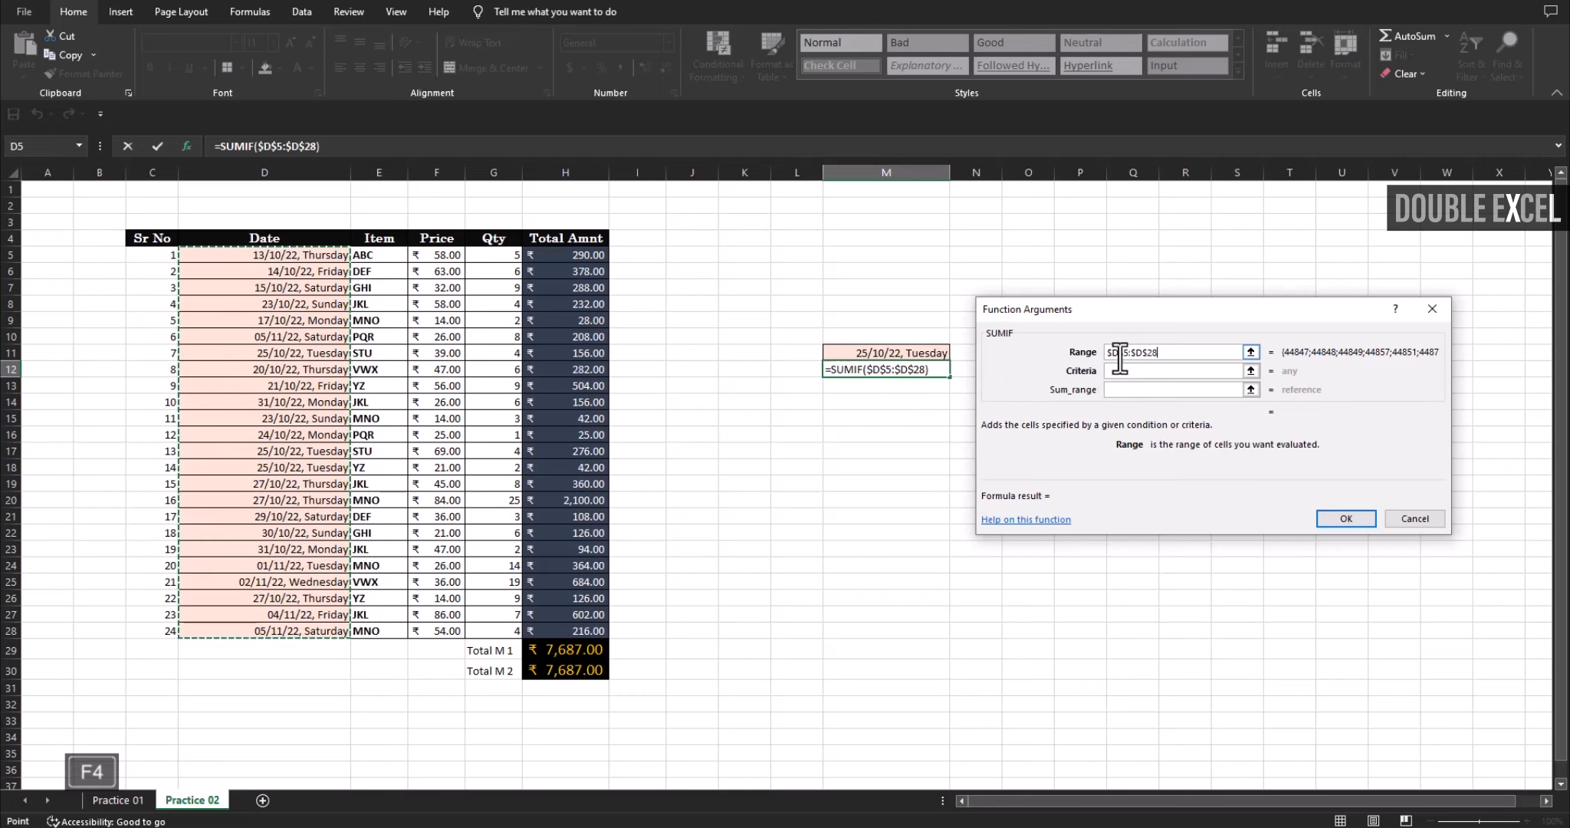
{"action": "left_click", "coordinate": [1172, 372]}
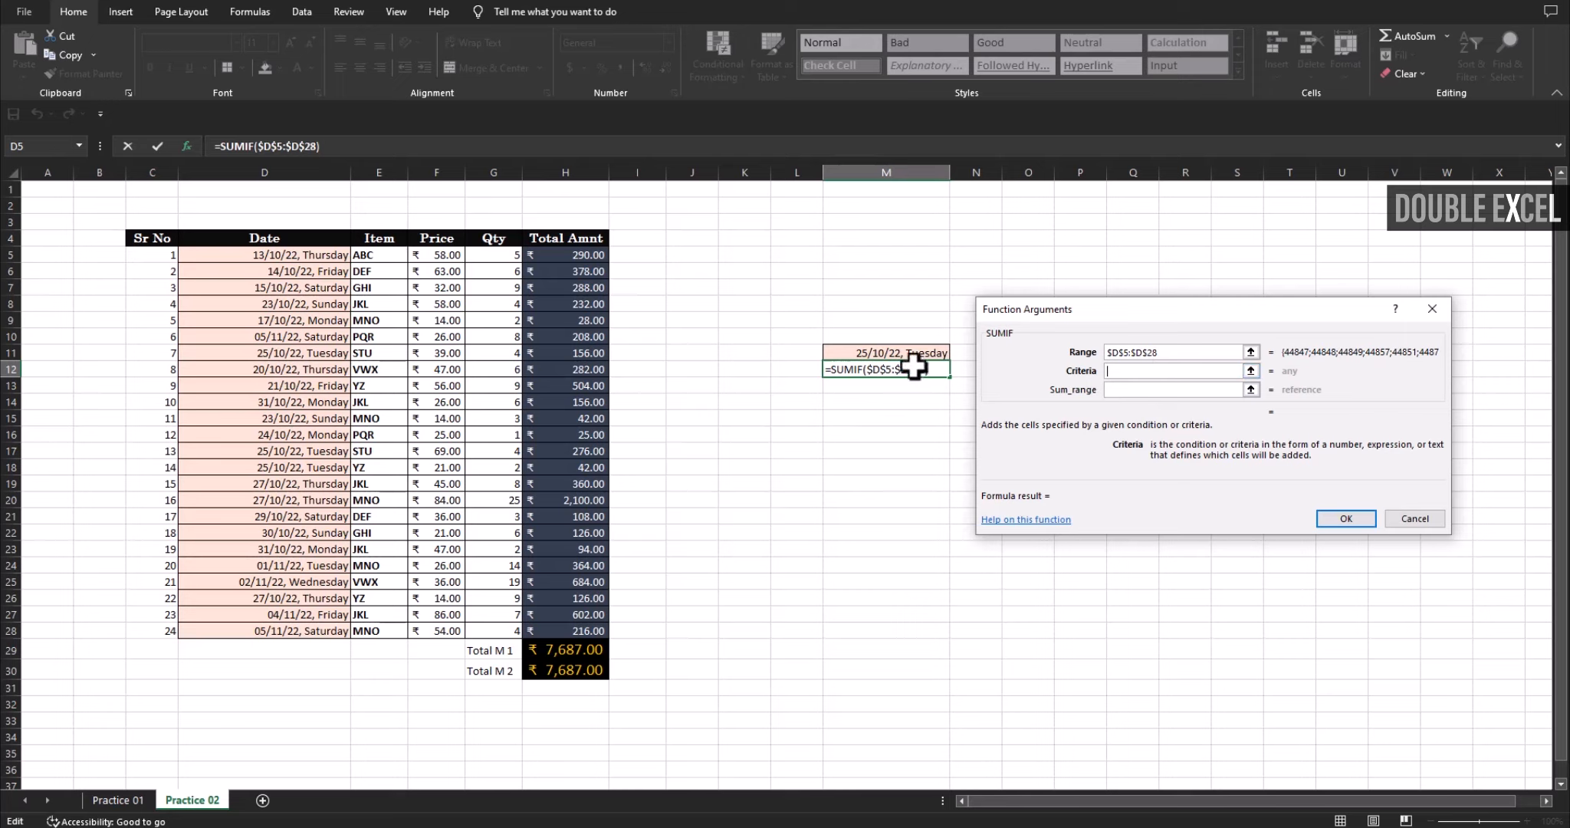
{"action": "left_click", "coordinate": [874, 351]}
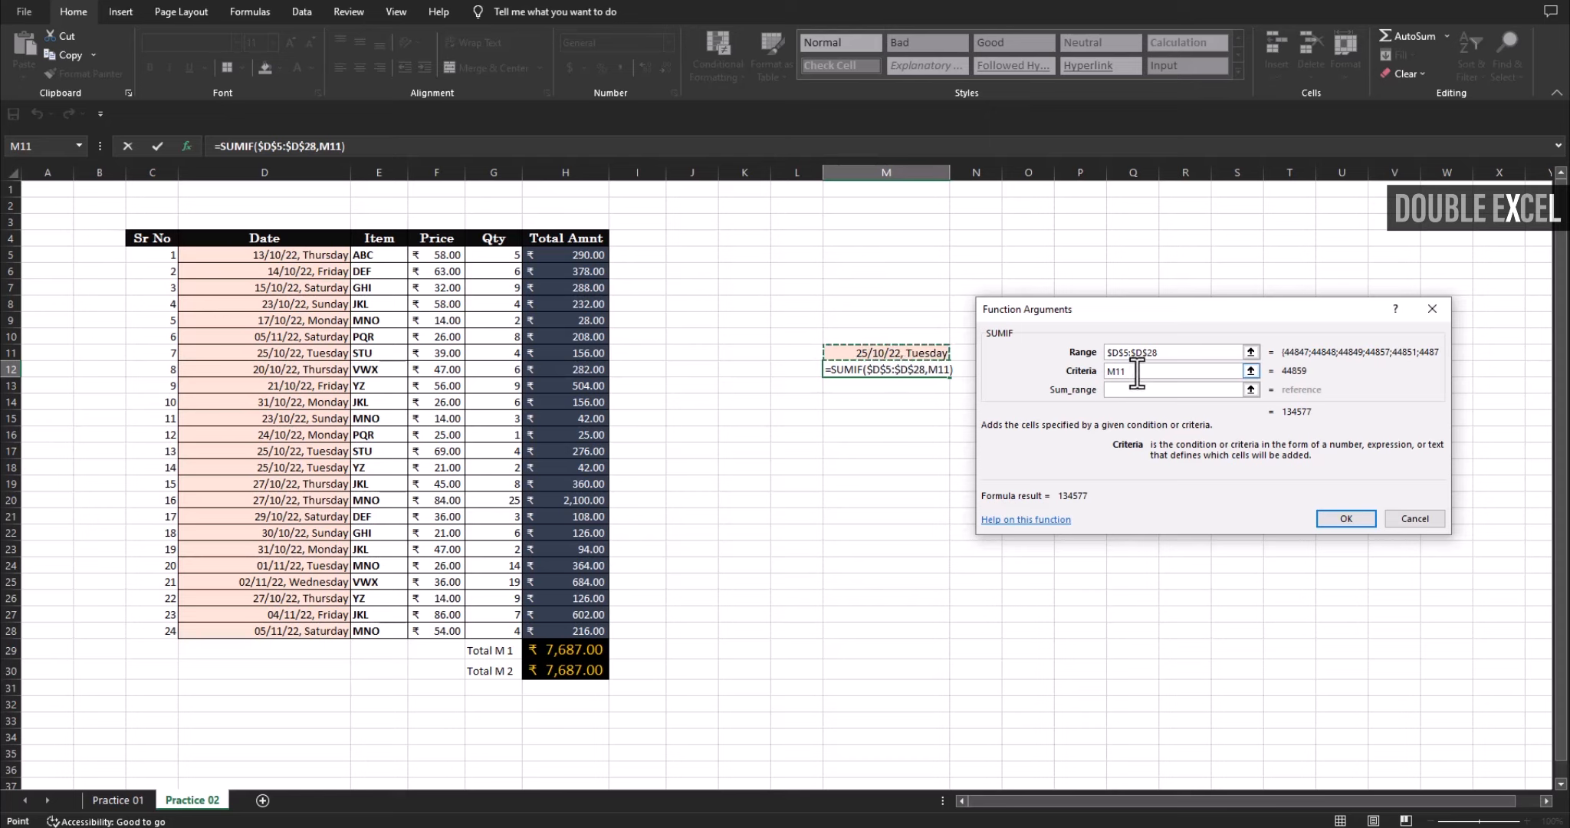
{"action": "key", "text": "F4"}
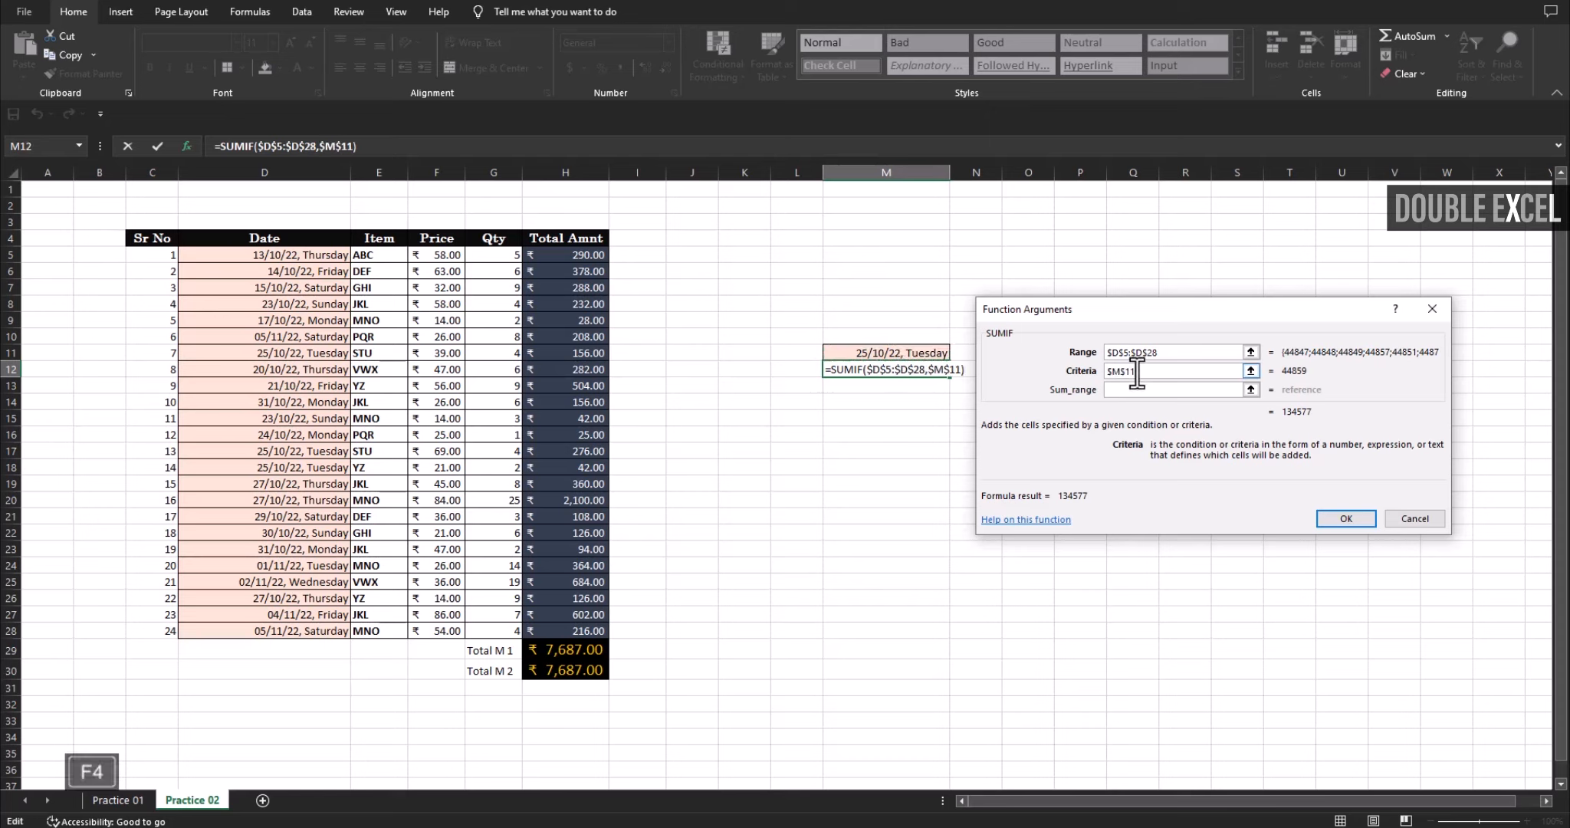
- Set the SUMIF sum range to H5:$H$28 and accept the formula in M12
{"action": "left_click", "coordinate": [1138, 392]}
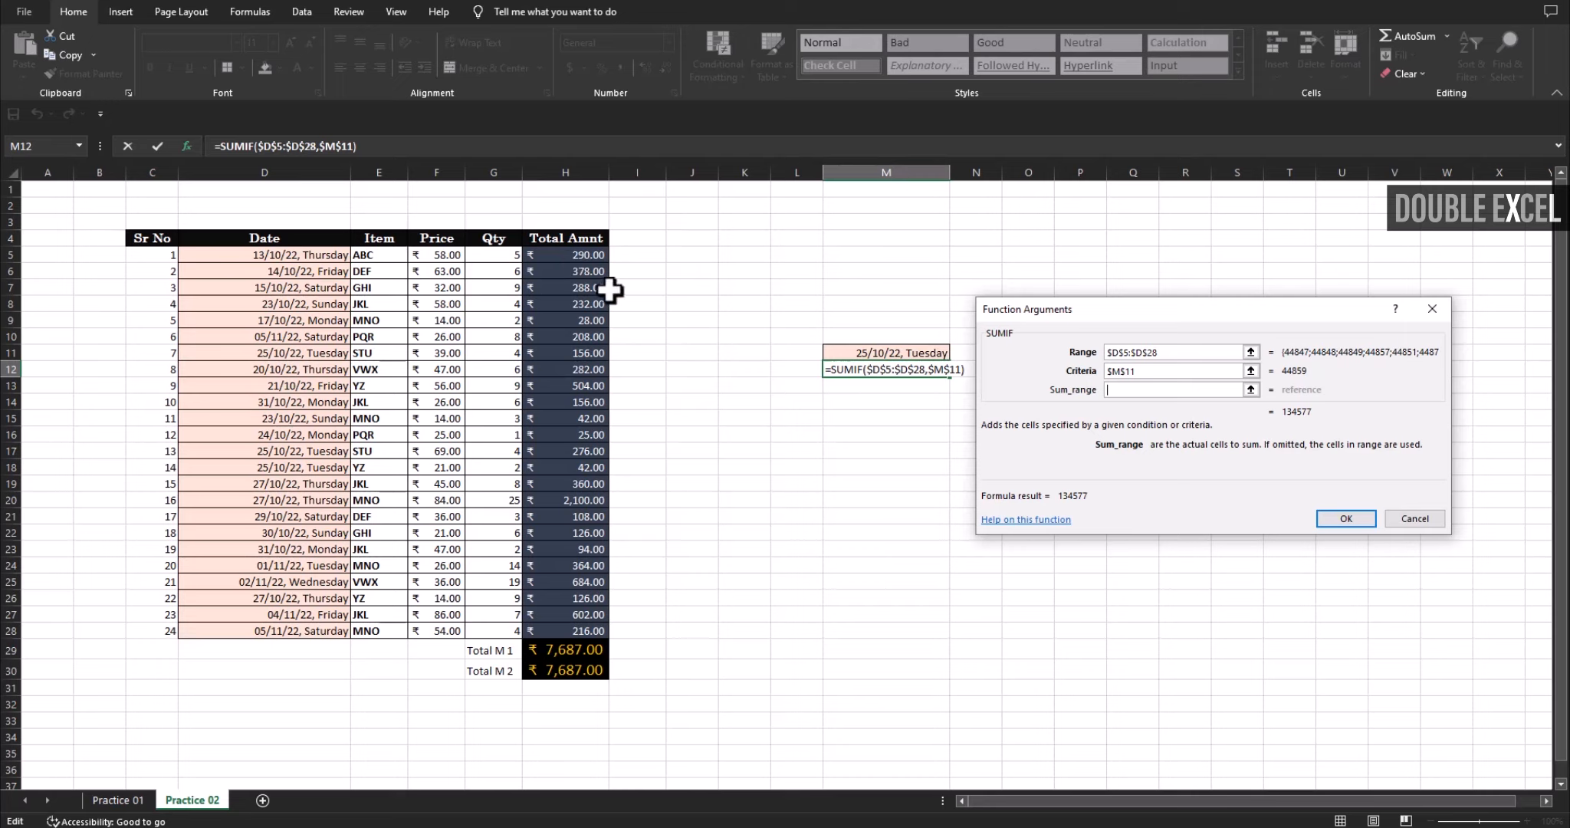
{"action": "left_click_drag", "start_coordinate": [586, 258], "coordinate": [580, 631]}
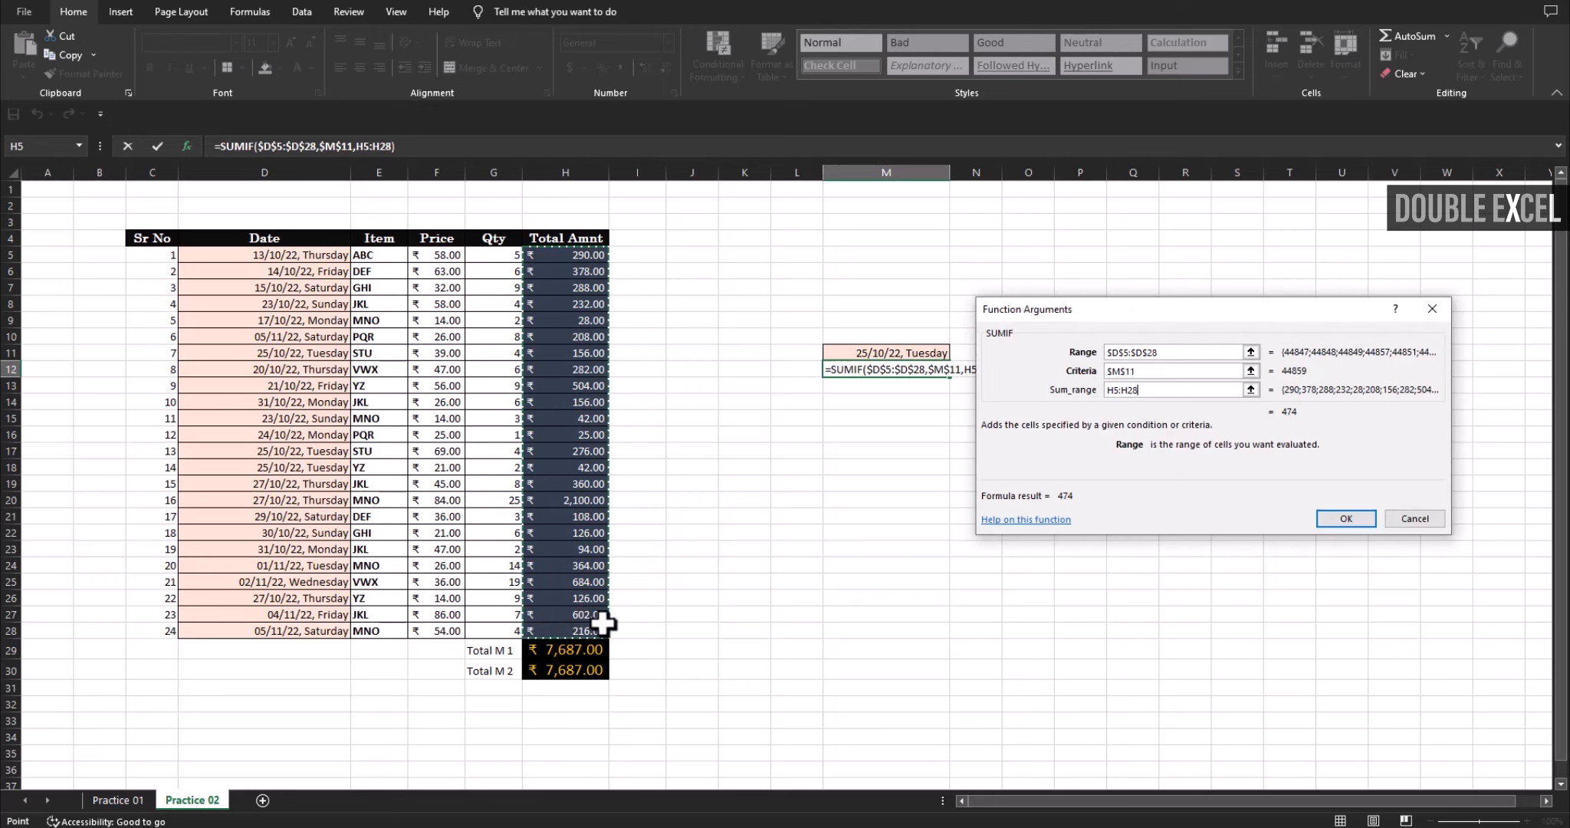
{"action": "left_click", "coordinate": [1149, 390]}
{"action": "key", "text": "F4"}
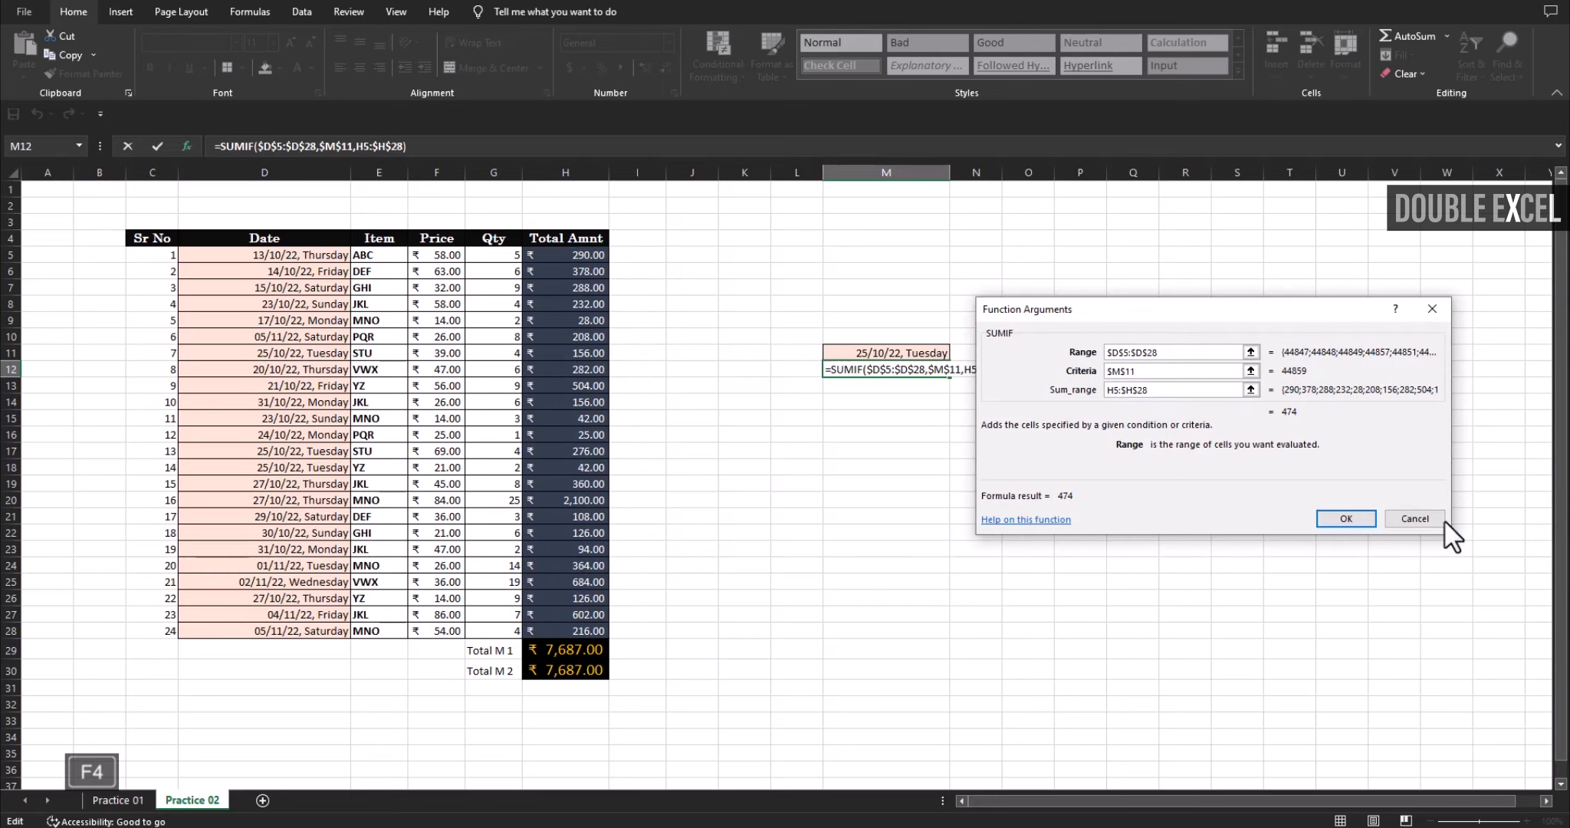
{"action": "left_click", "coordinate": [1350, 518]}
{"action": "left_click", "coordinate": [1080, 434]}
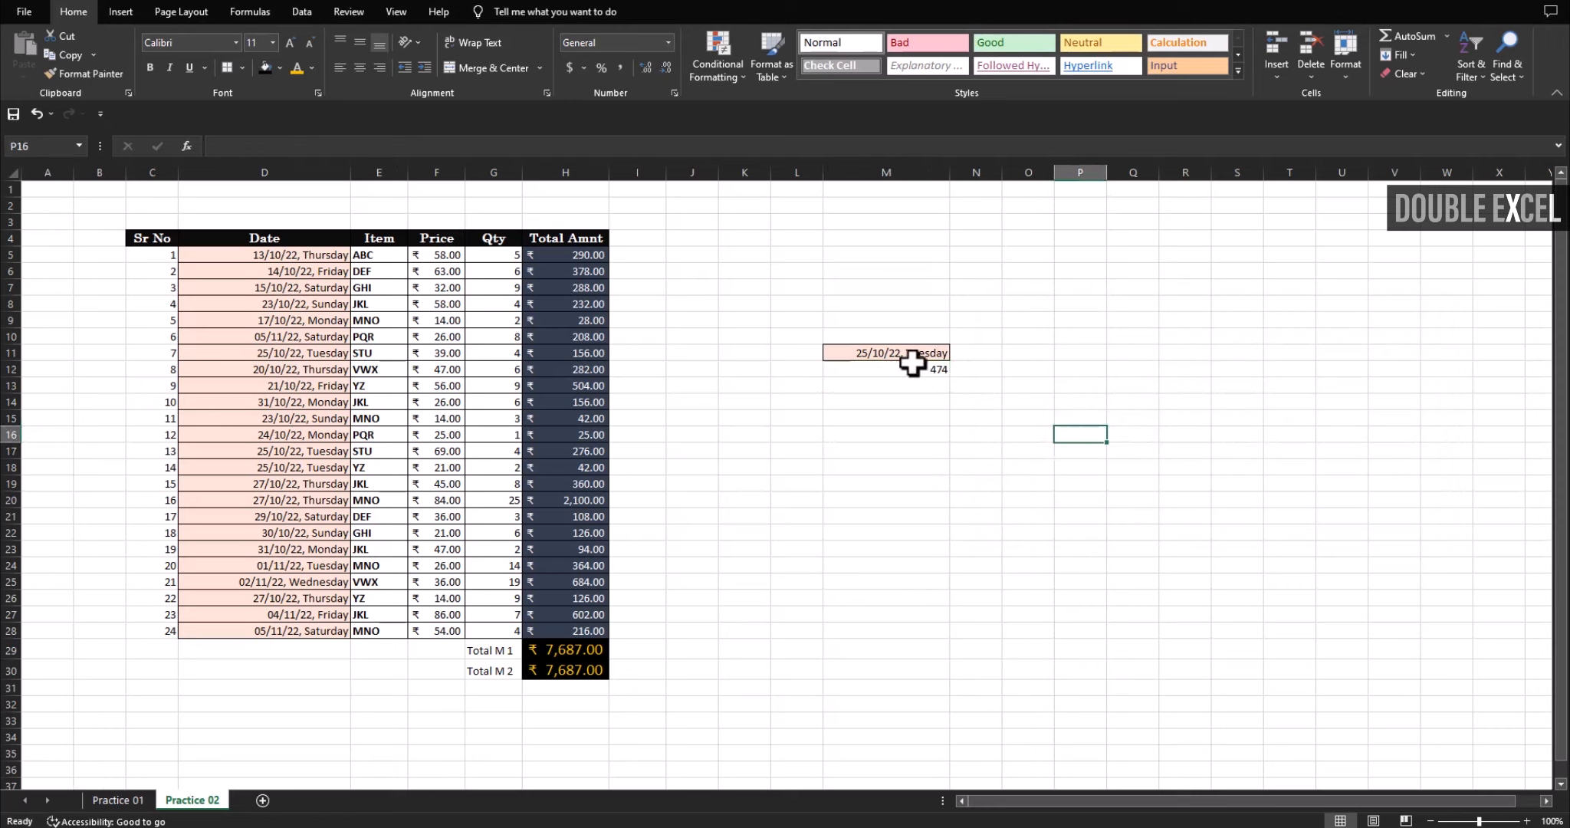
- Format the SUMIF result in M12 with the English (India) rupee accounting format
{"action": "left_click", "coordinate": [887, 355]}
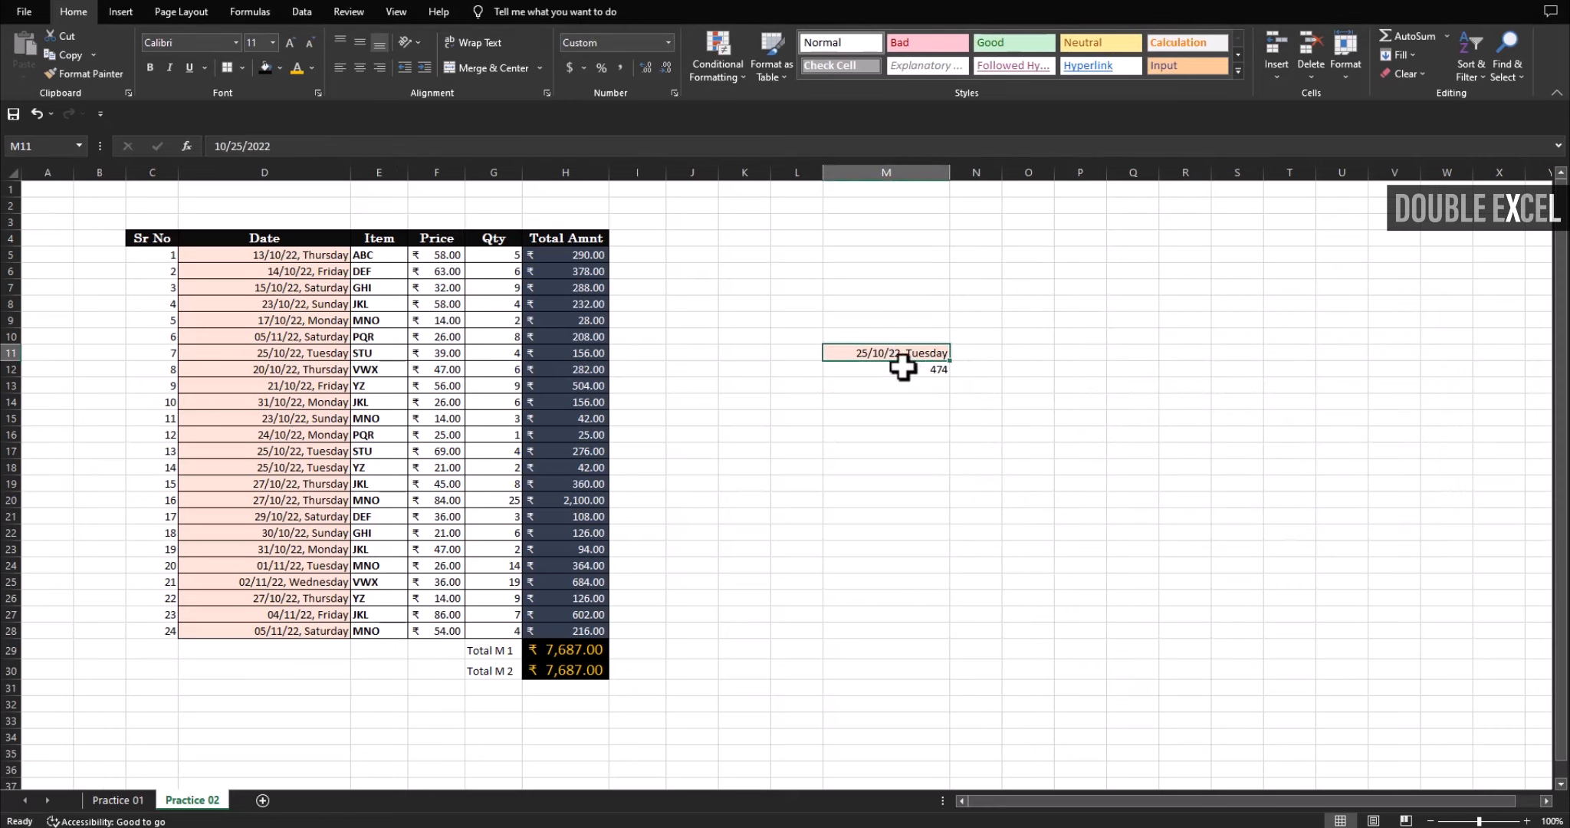
{"action": "left_click", "coordinate": [968, 384]}
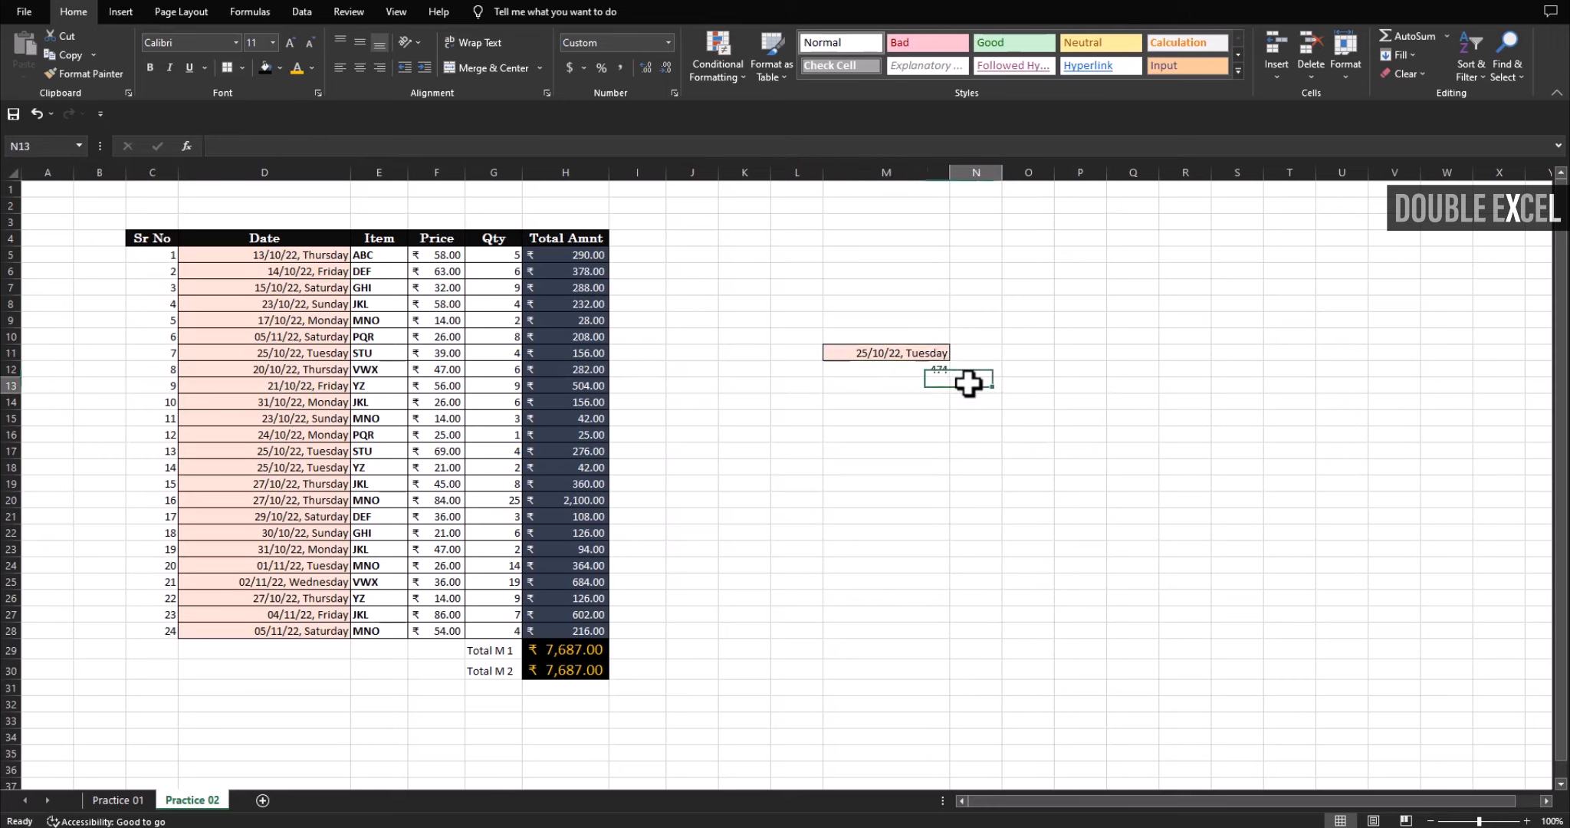
{"action": "left_click", "coordinate": [916, 371]}
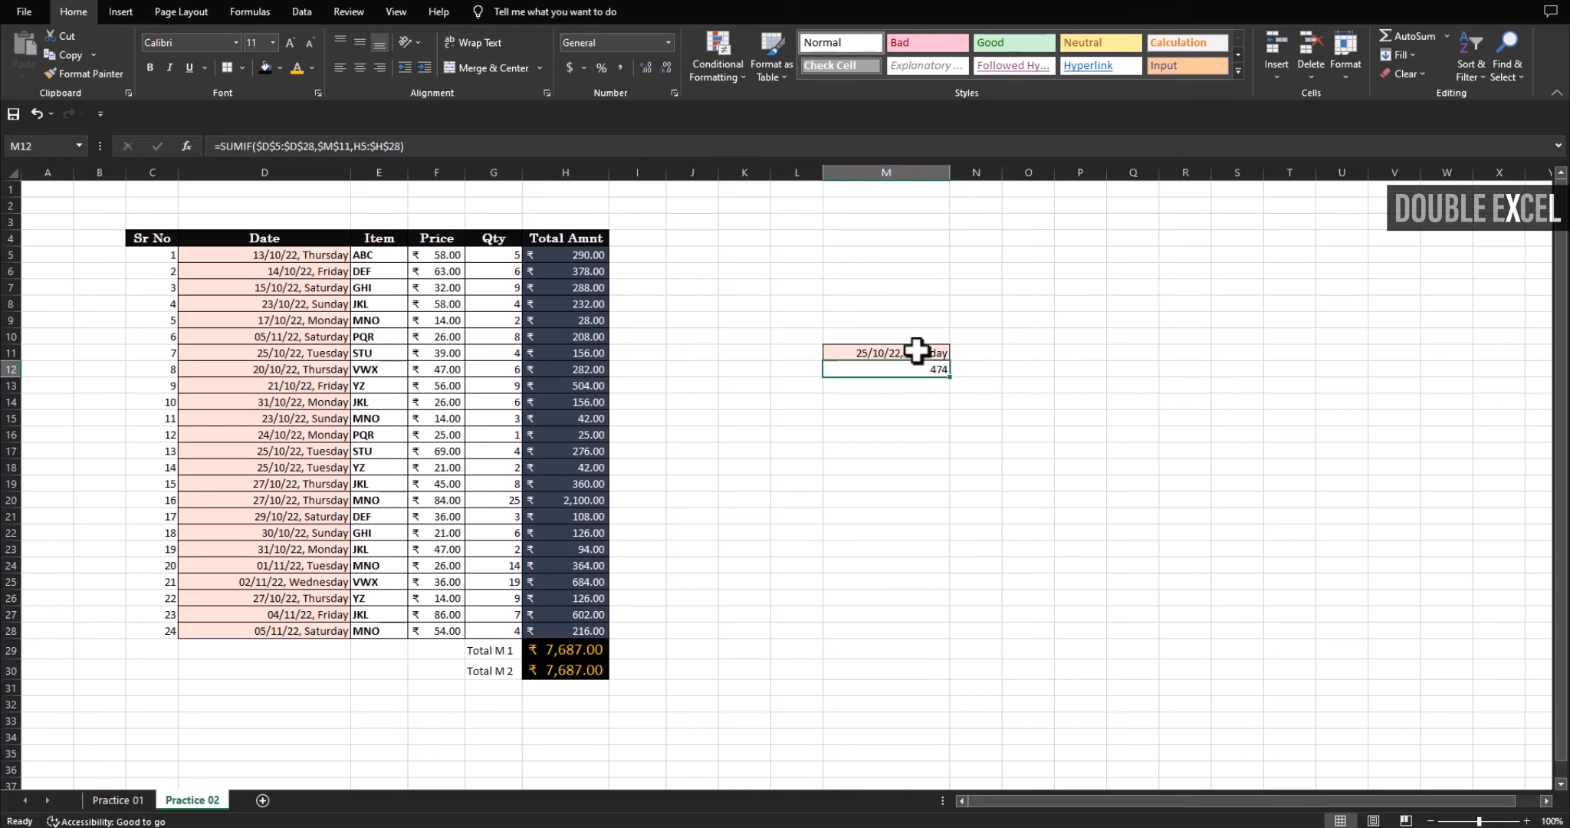
{"action": "left_click", "coordinate": [581, 62]}
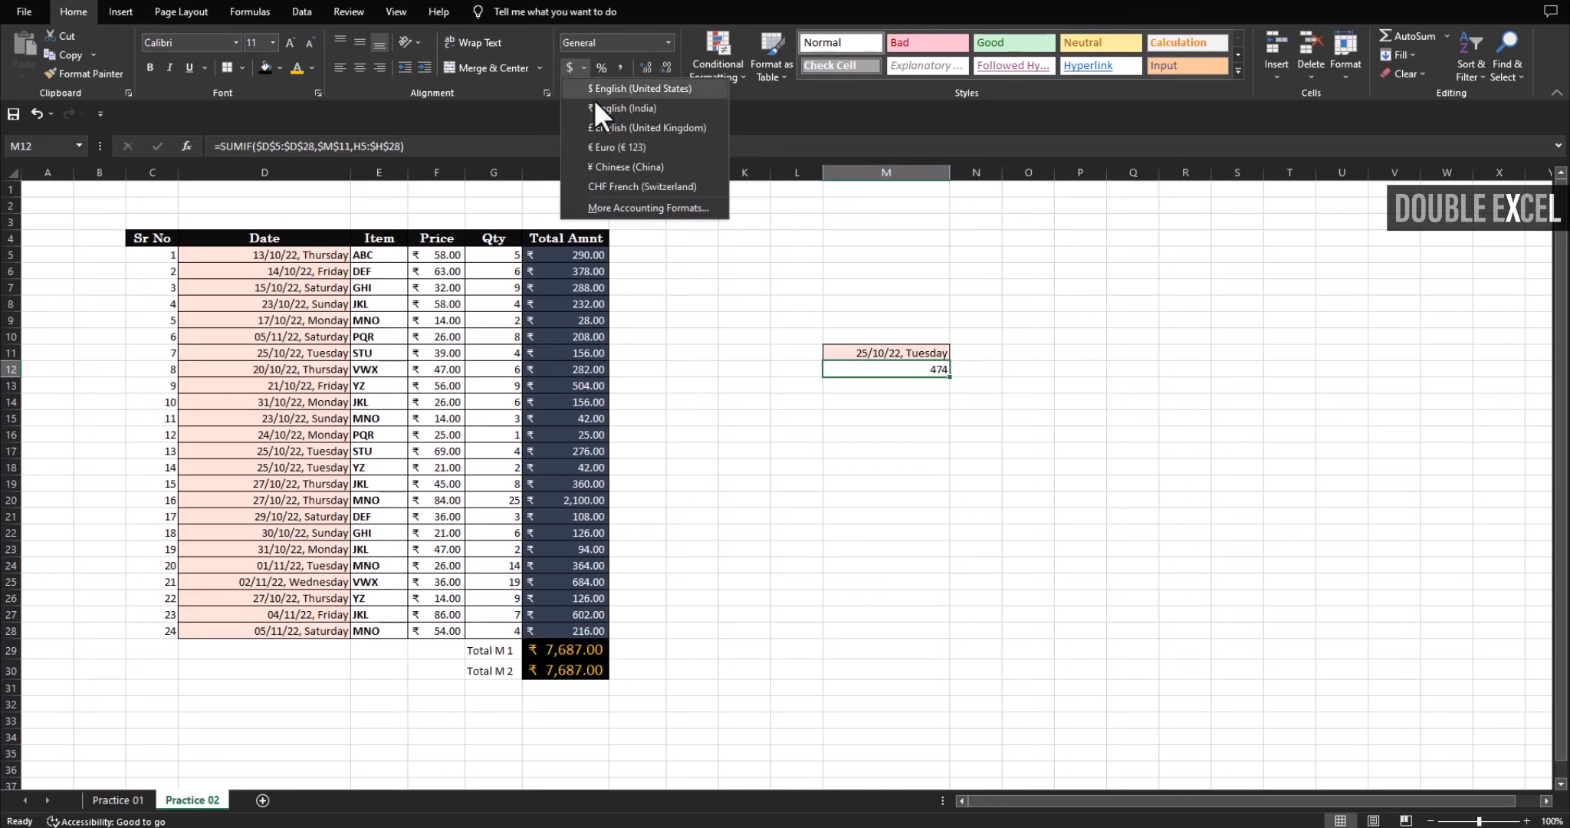
{"action": "key", "text": "Escape"}
{"action": "left_click", "coordinate": [1073, 453]}
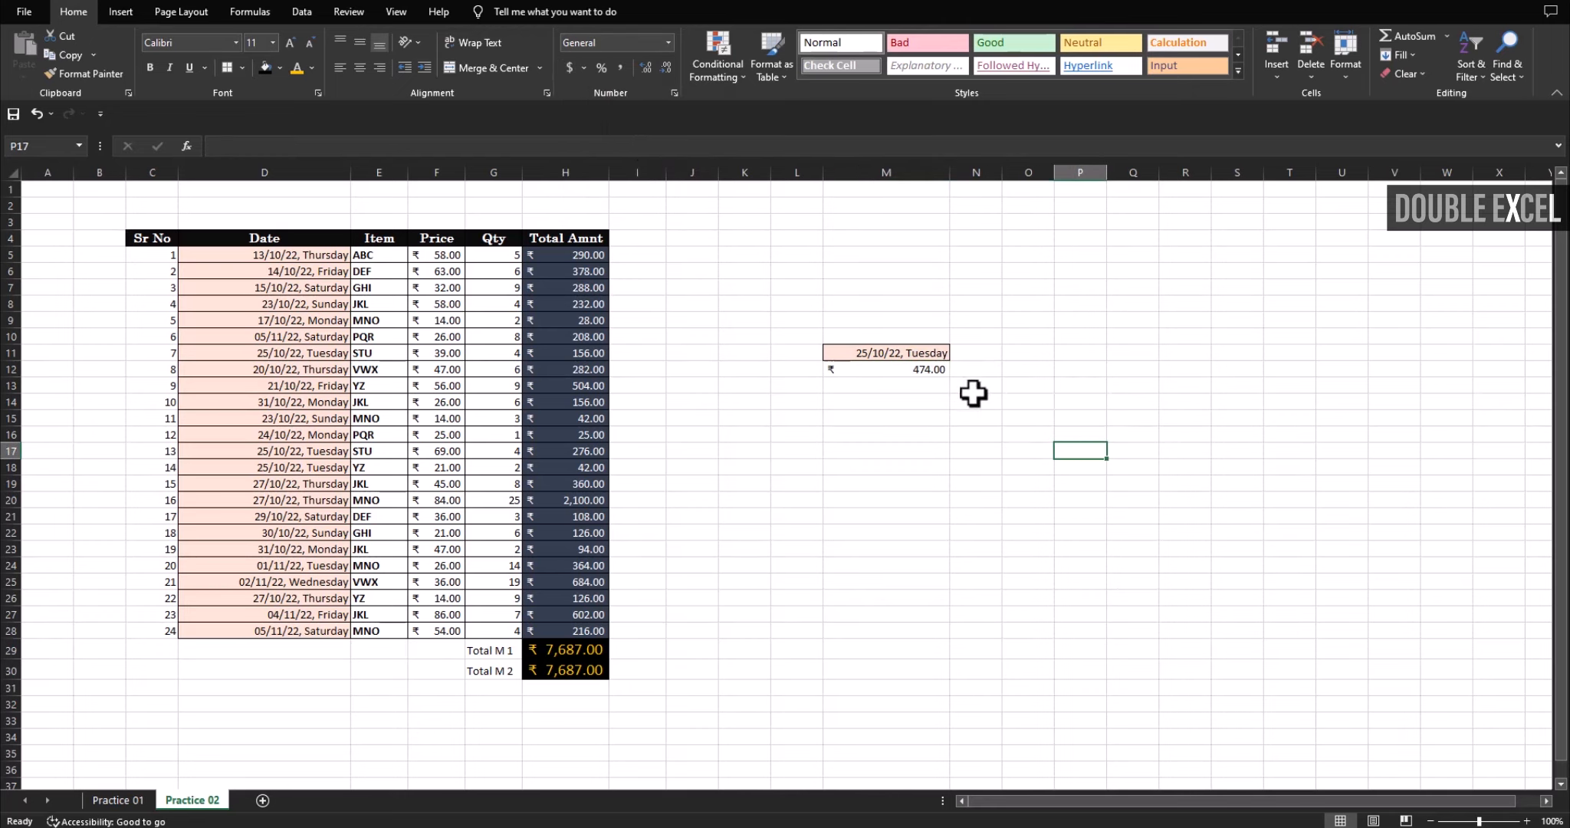
- Add the bold heading SUMIF Fun in M9, leaving M10 empty above the date
{"action": "left_click", "coordinate": [938, 371]}
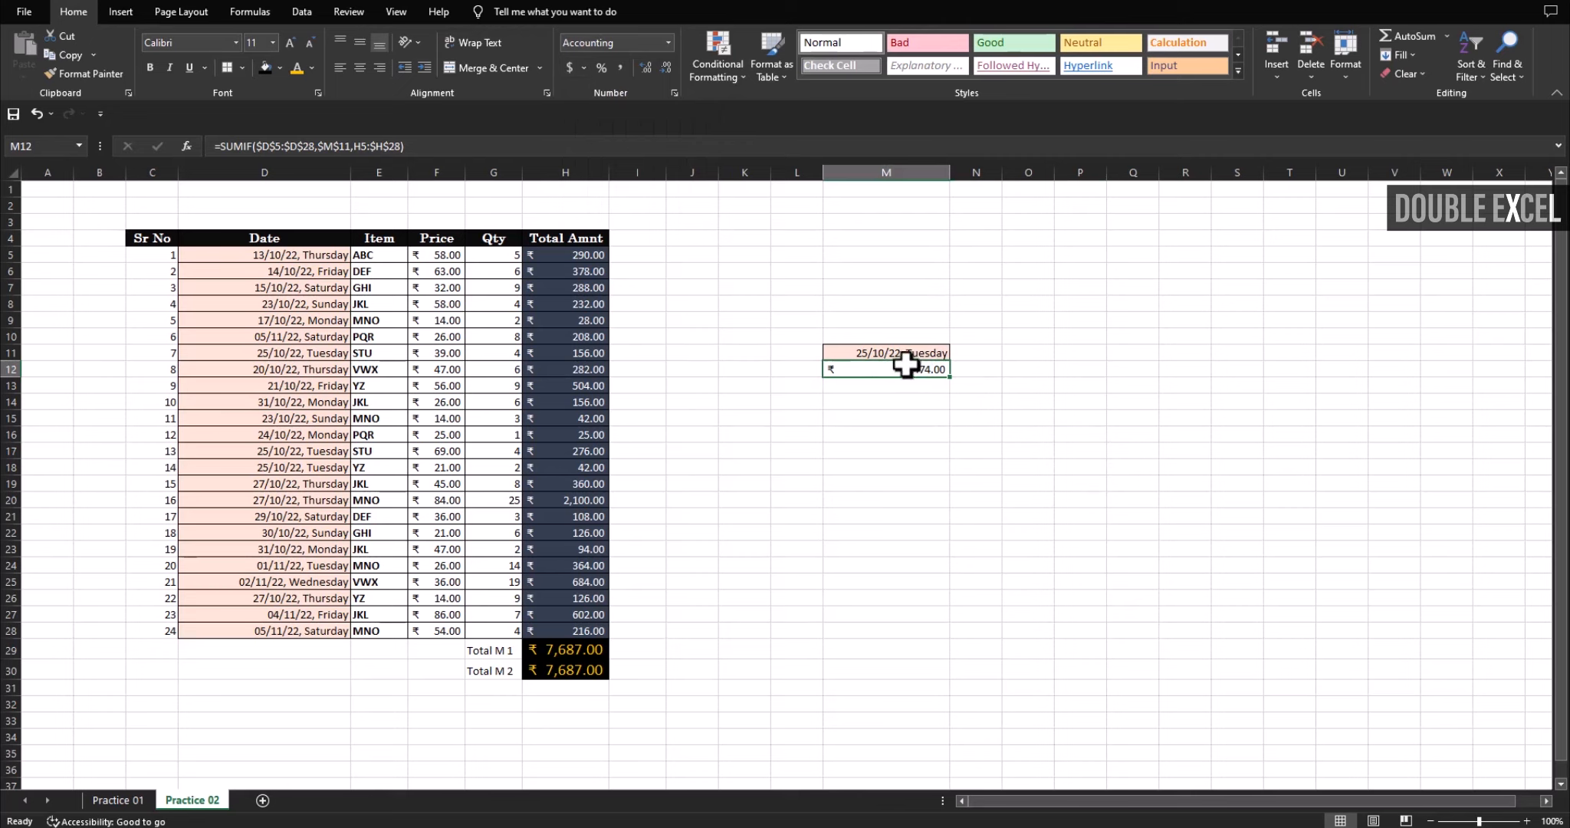
{"action": "left_click", "coordinate": [907, 334]}
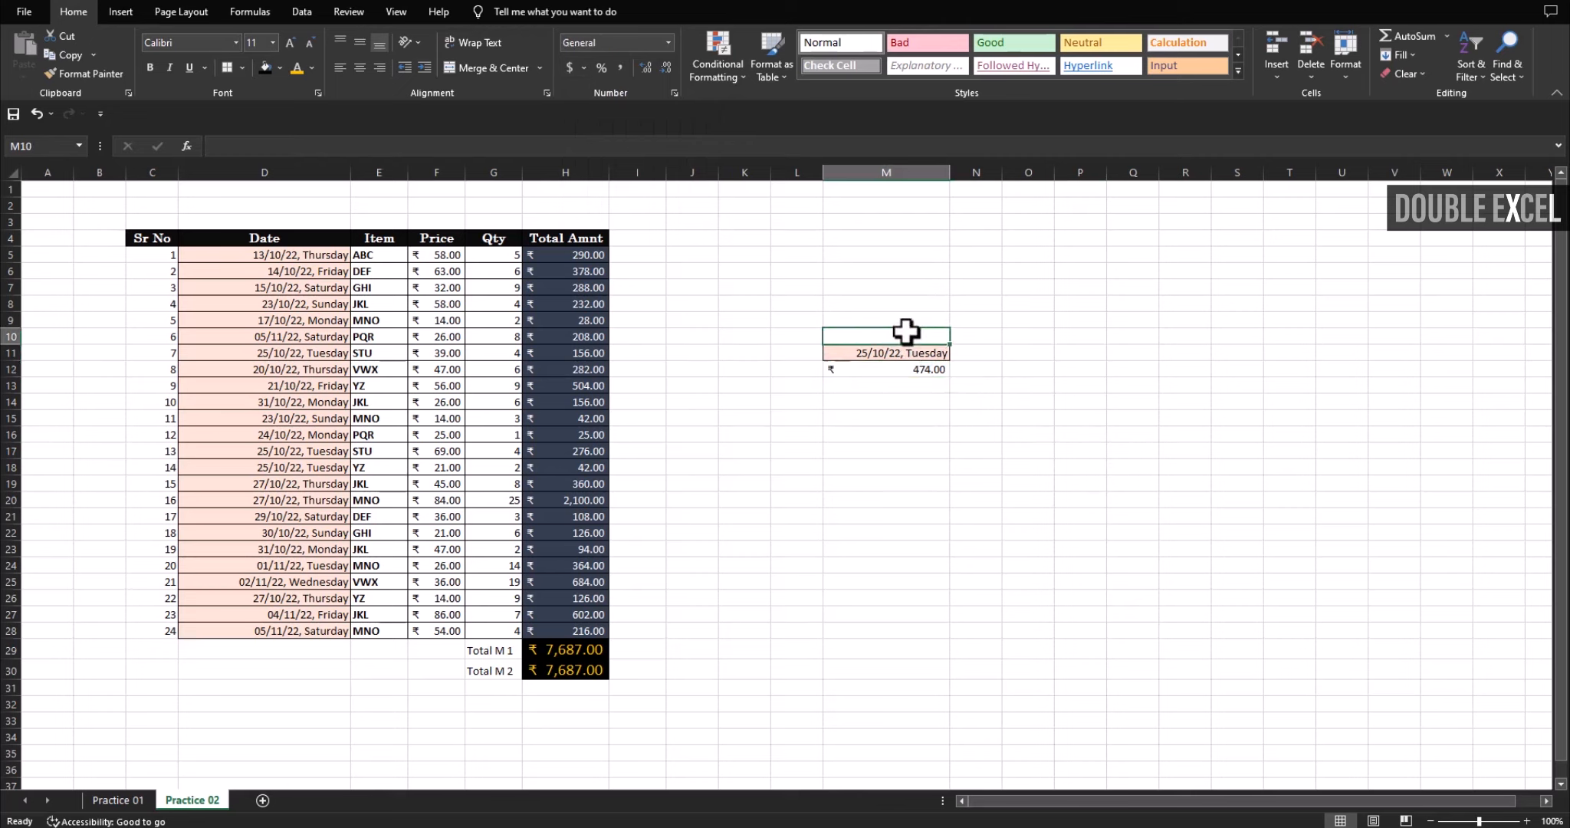
{"action": "type", "text": "SUMIF"}
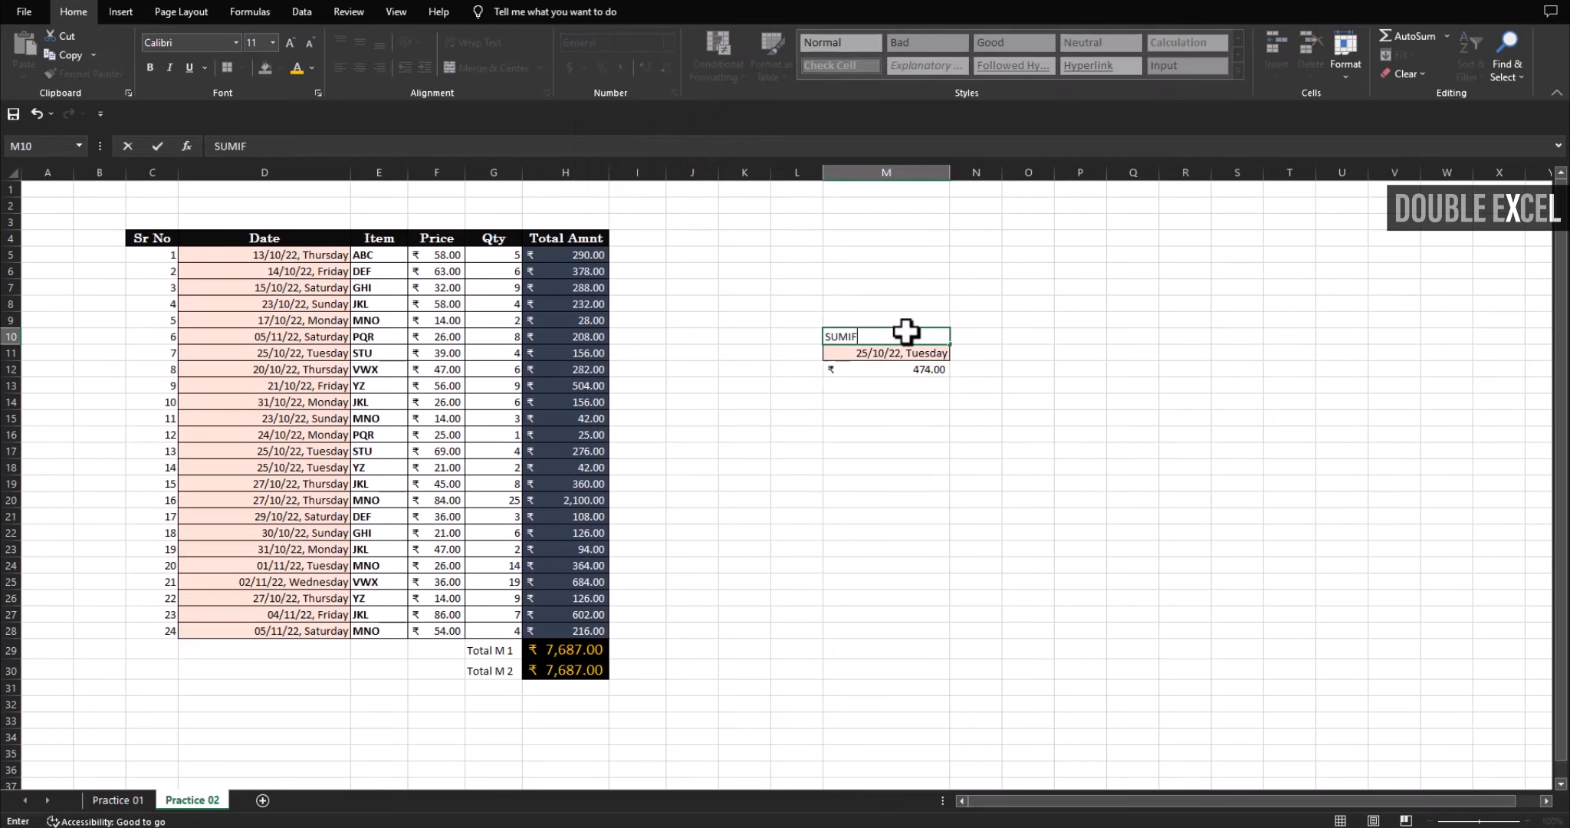
{"action": "key", "text": "Return"}
{"action": "key", "text": "Up"}
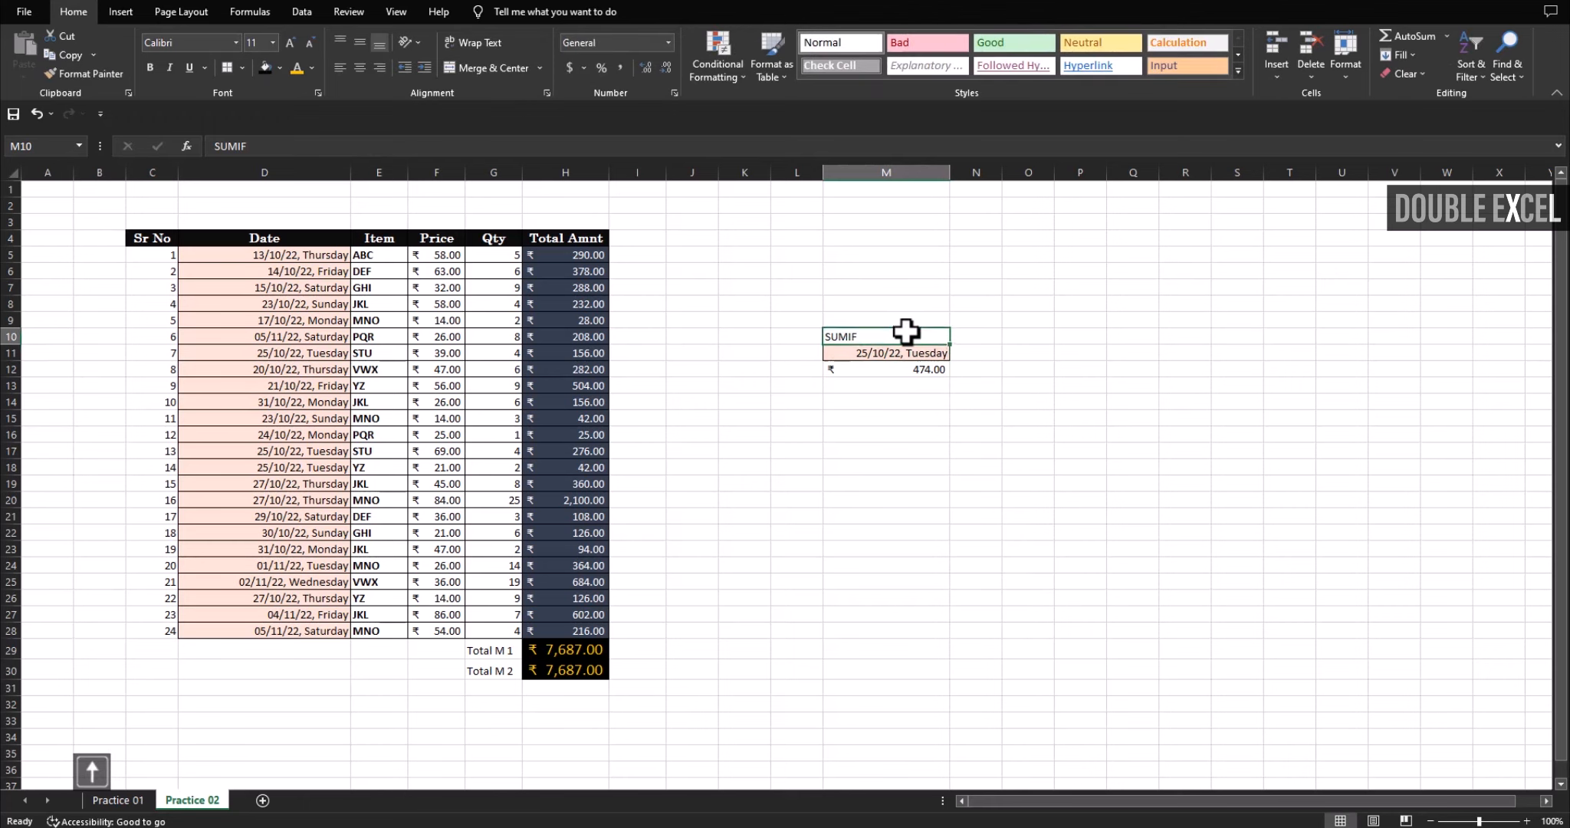
{"action": "double_click", "coordinate": [899, 338]}
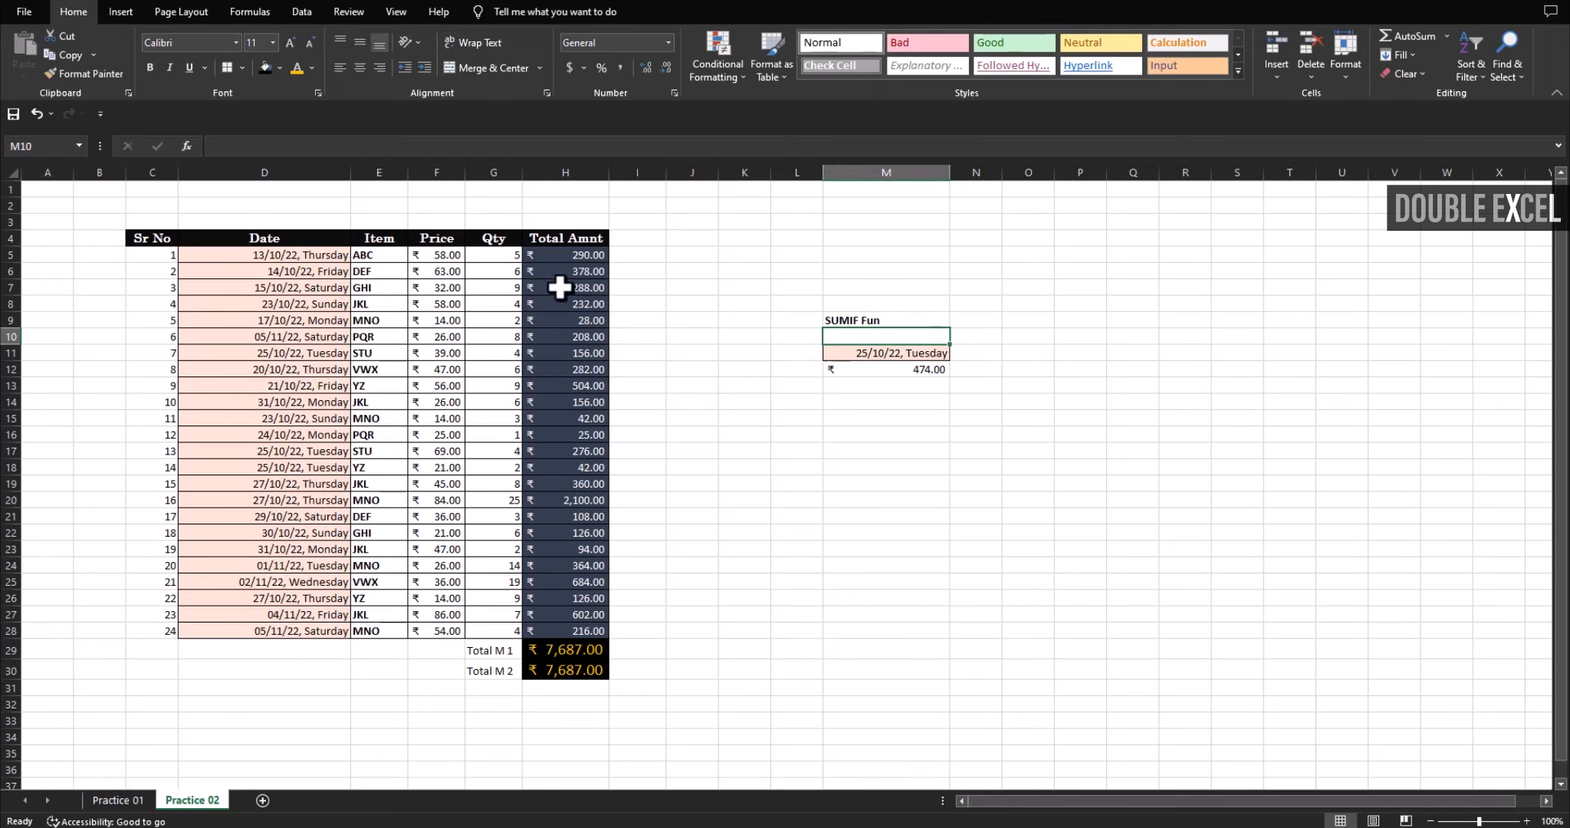
- Enter the column labels Date in M10 and Item in N10 under the SUMIF heading
{"action": "left_click", "coordinate": [382, 320]}
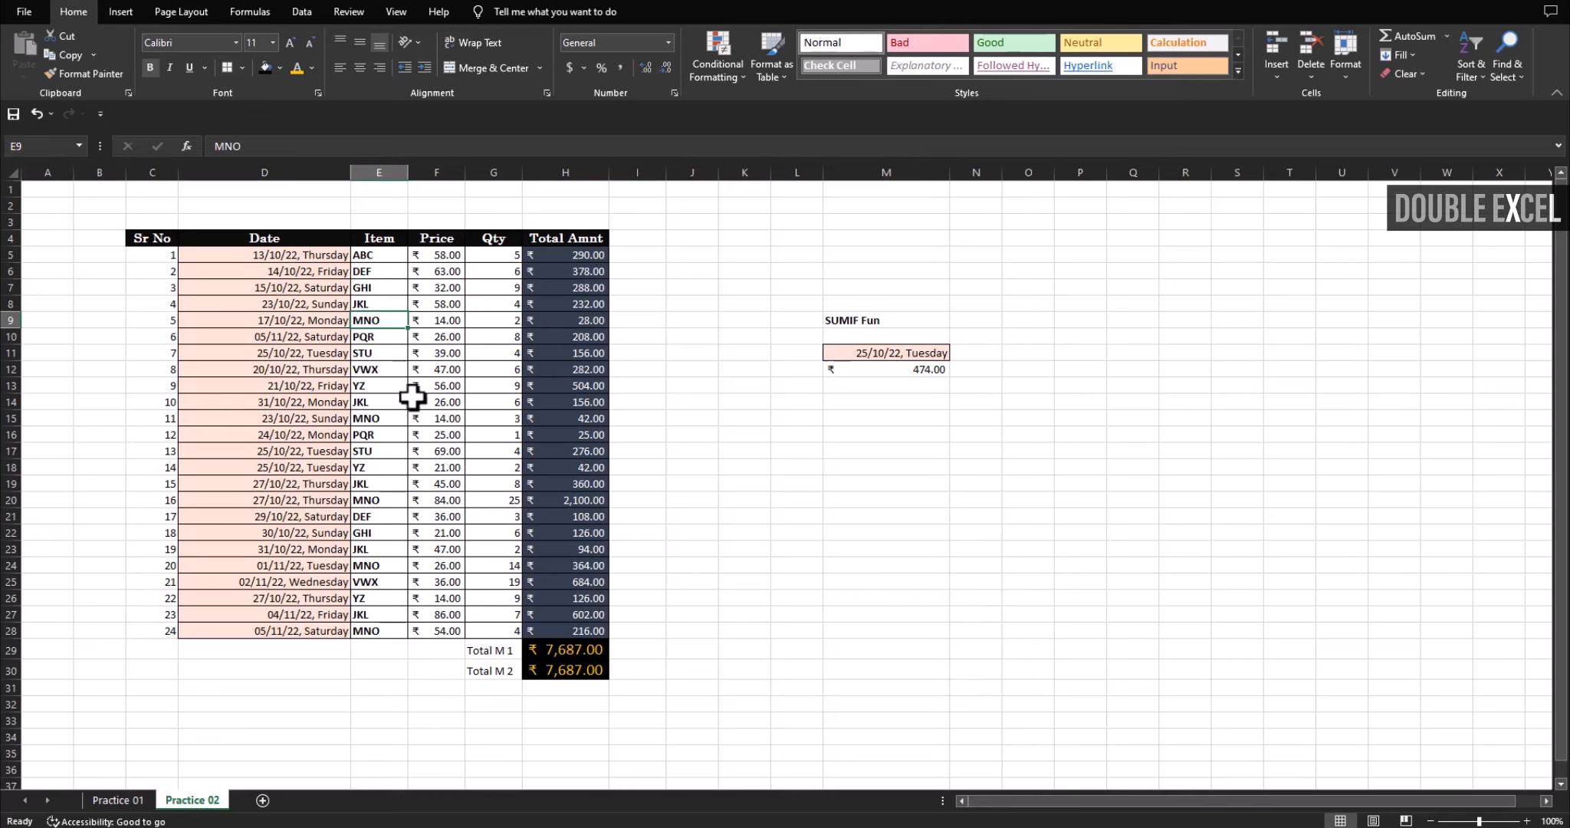
{"action": "left_click", "coordinate": [906, 336]}
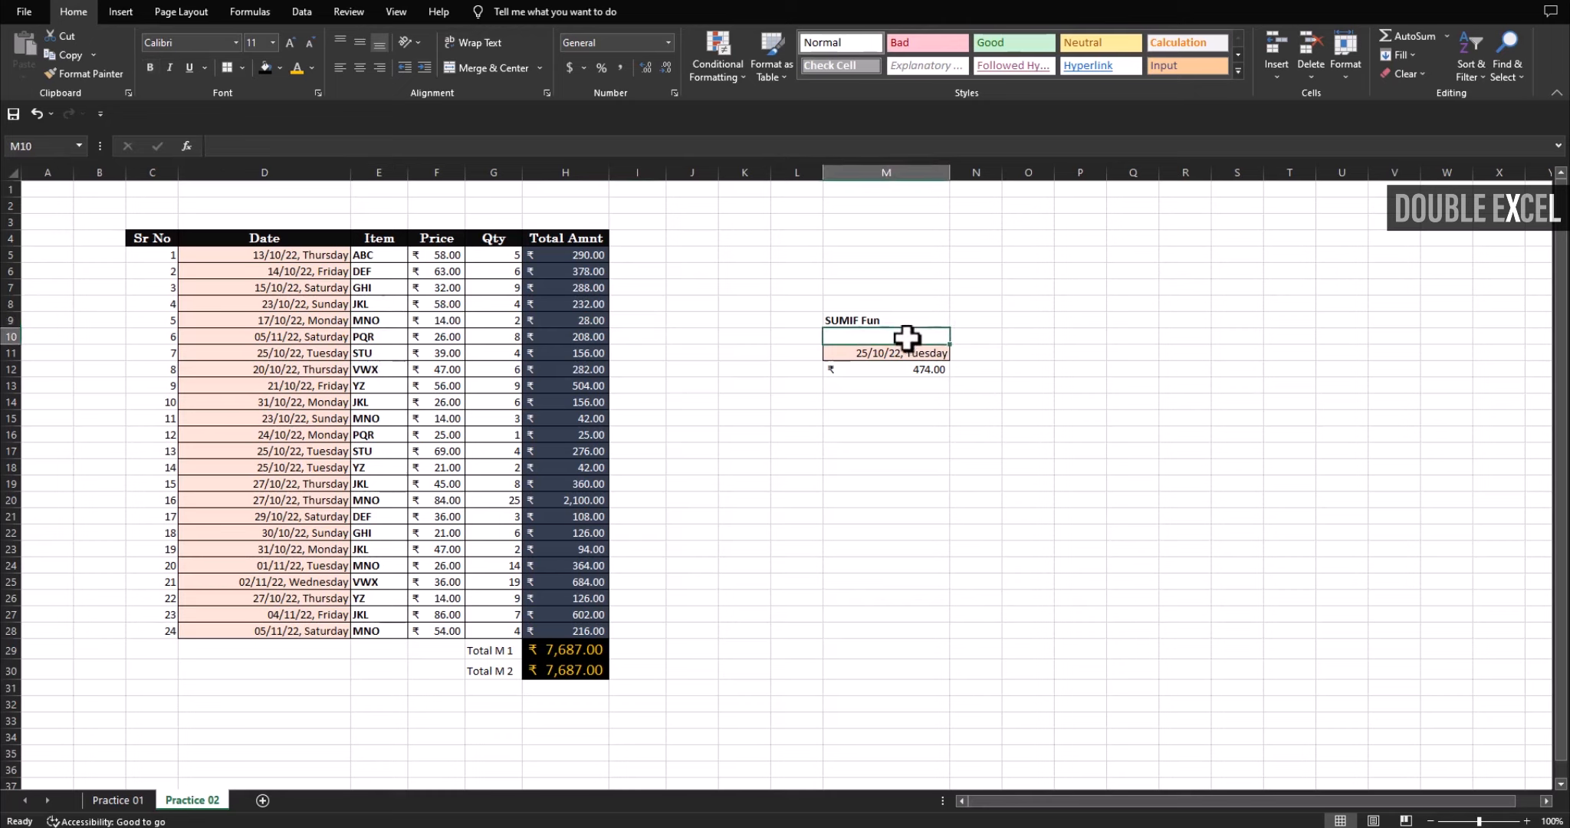
{"action": "type", "text": "Date"}
{"action": "key", "text": "Return"}
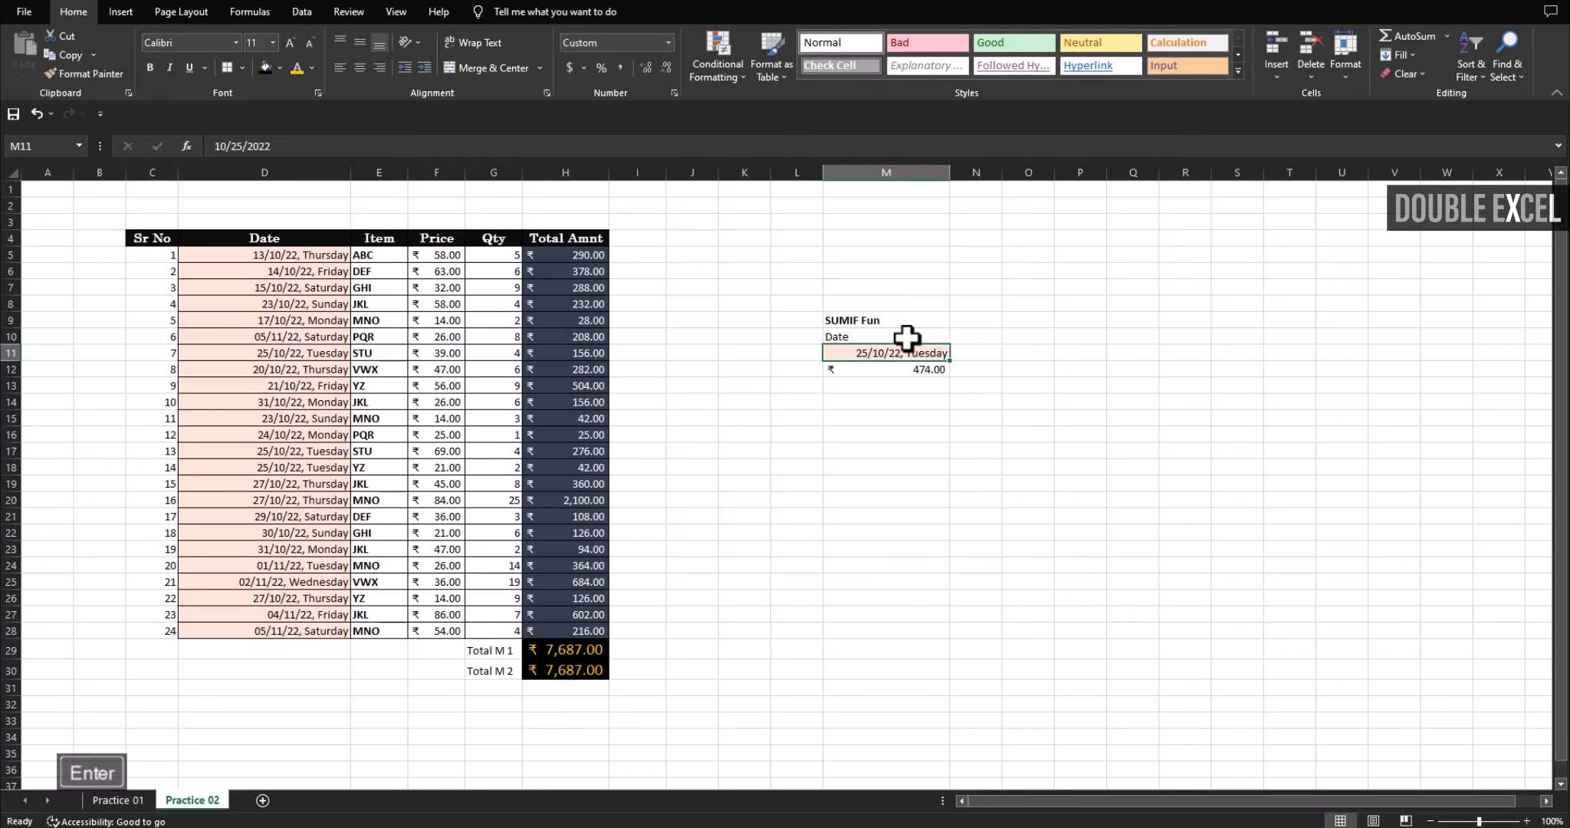
{"action": "key", "text": "Up"}
{"action": "key", "text": "Right"}
{"action": "type", "text": "I"}
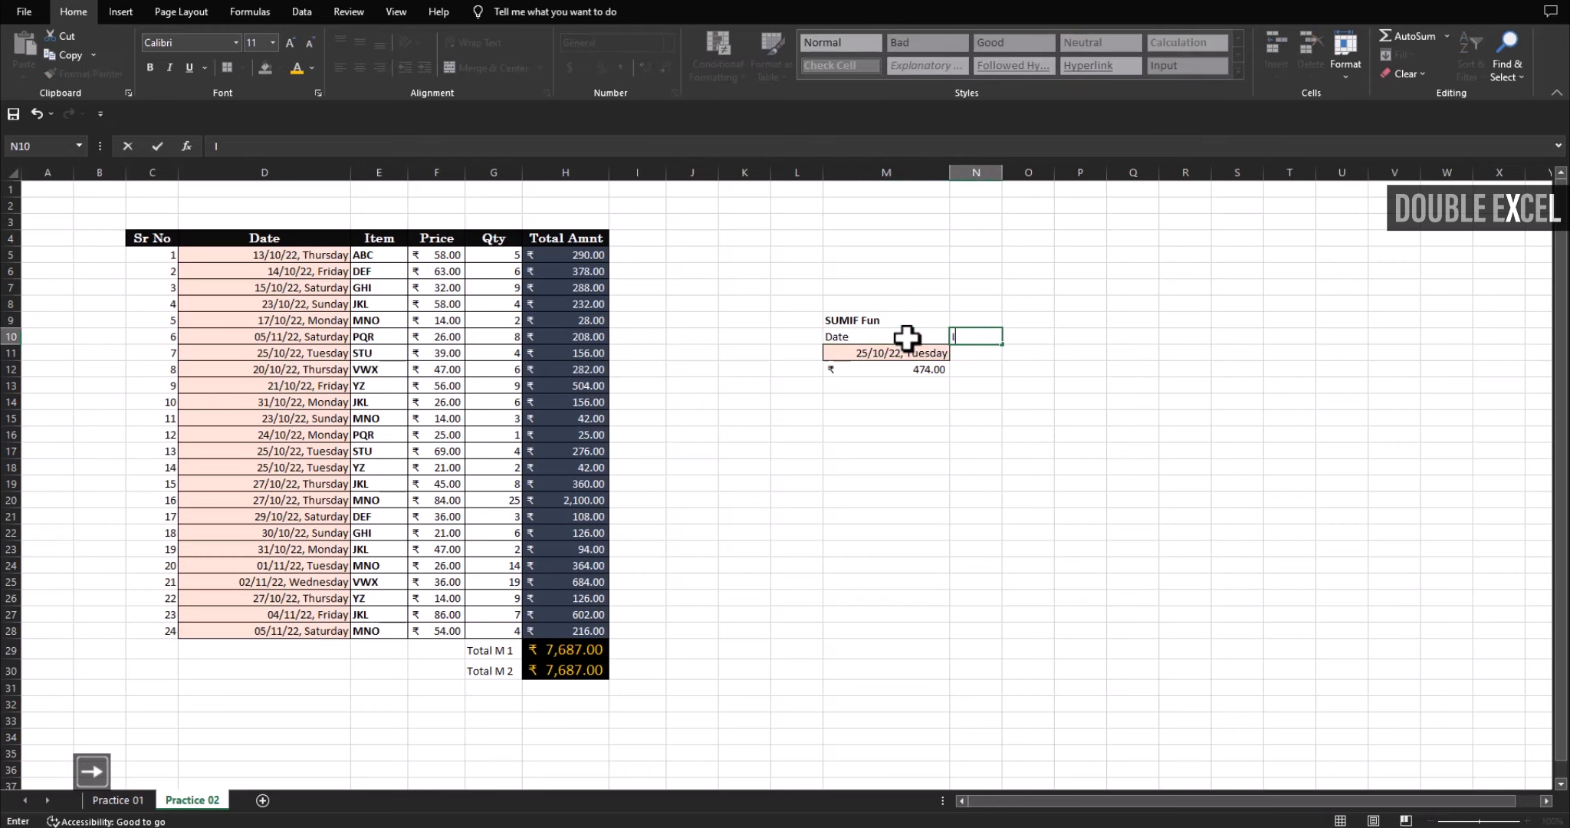
{"action": "key", "text": "Return"}
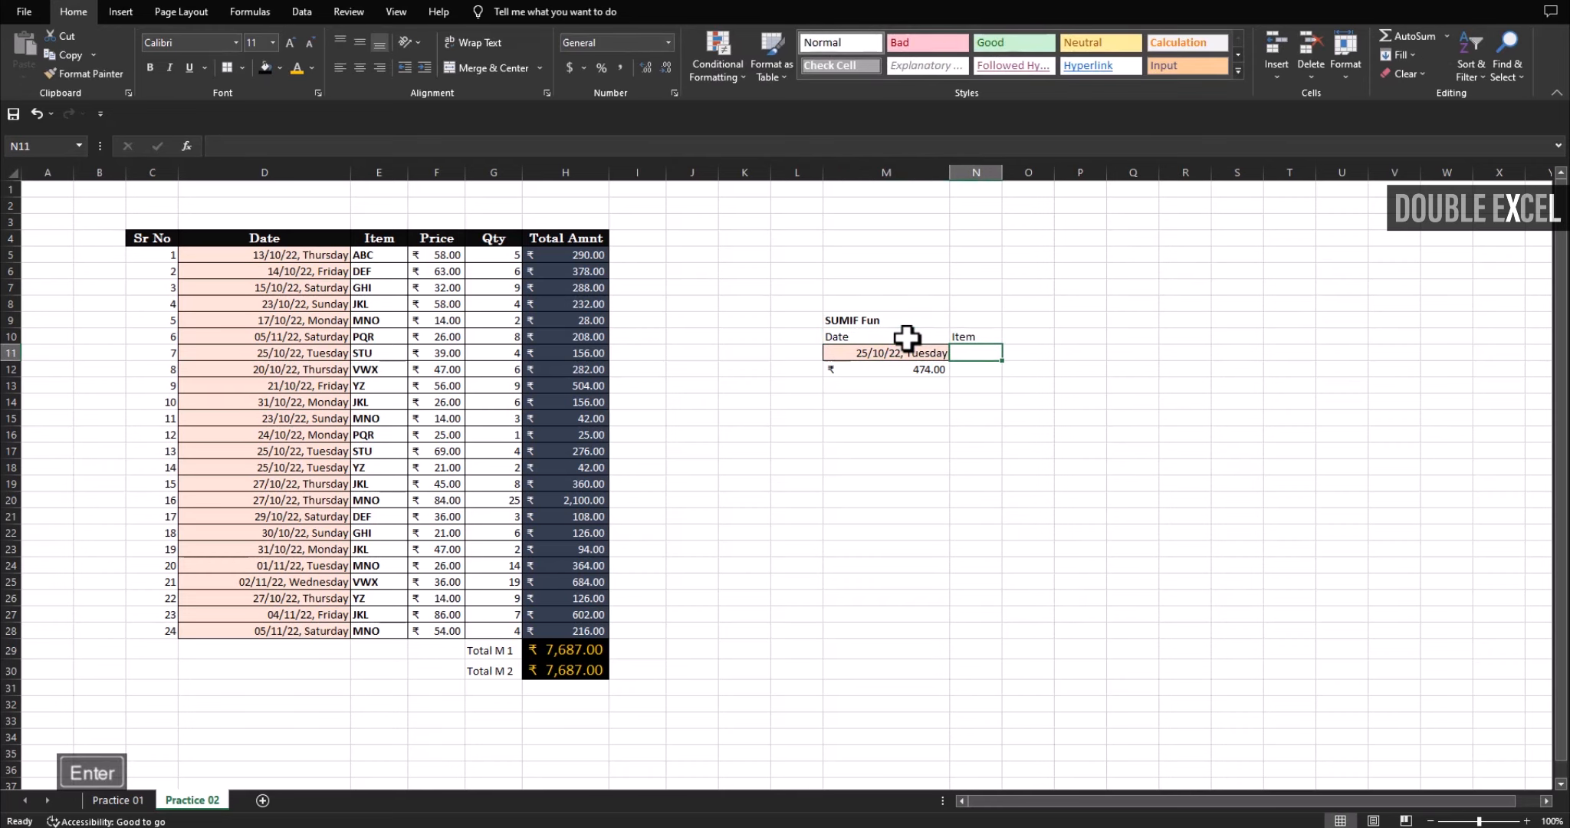
{"action": "key", "text": "Down"}
{"action": "left_click", "coordinate": [984, 349]}
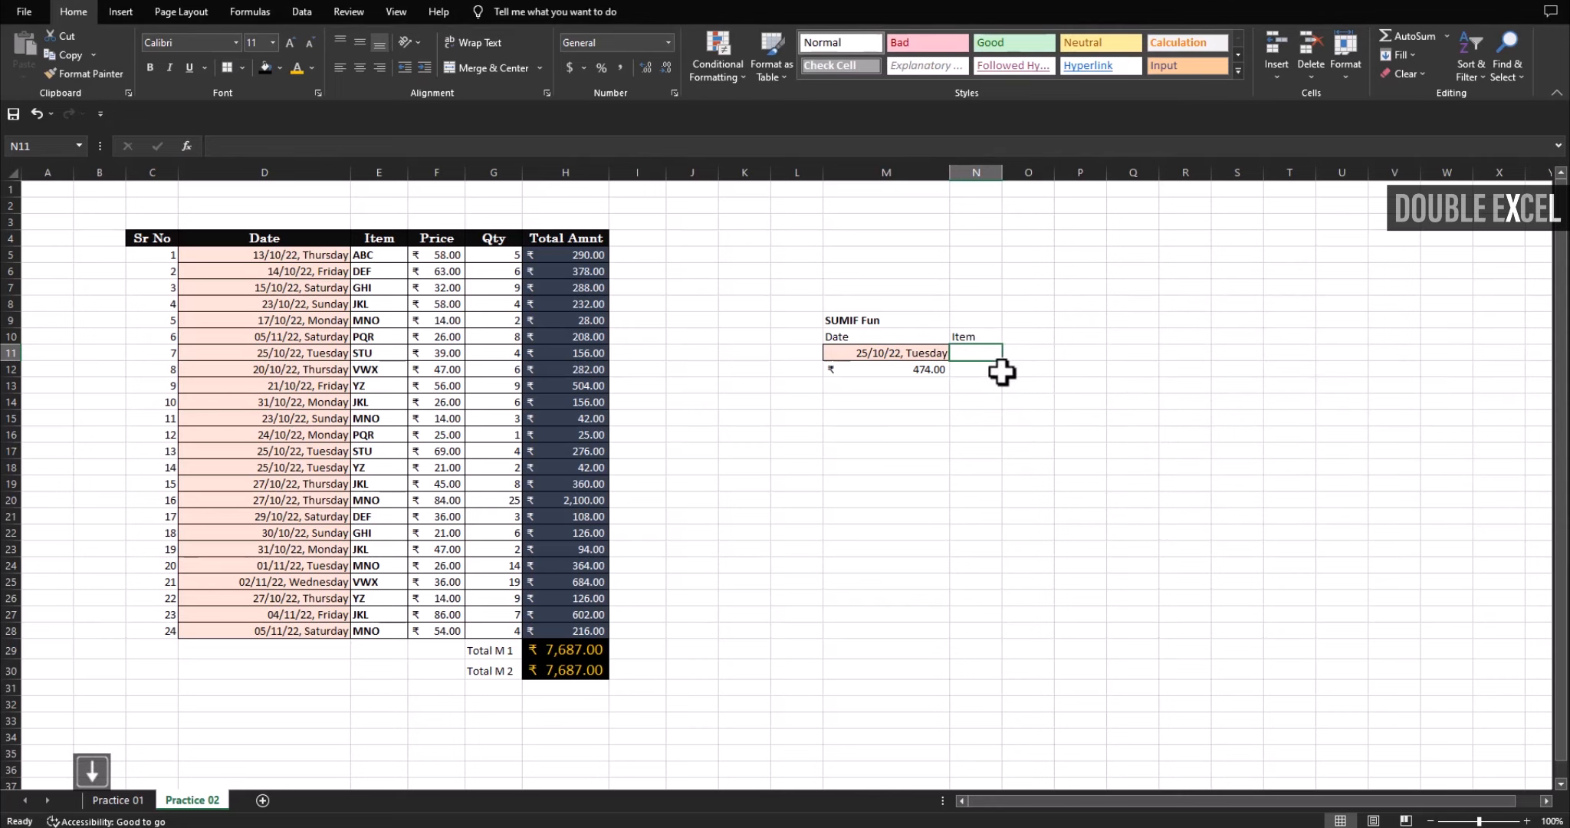
{"action": "left_click", "coordinate": [977, 370]}
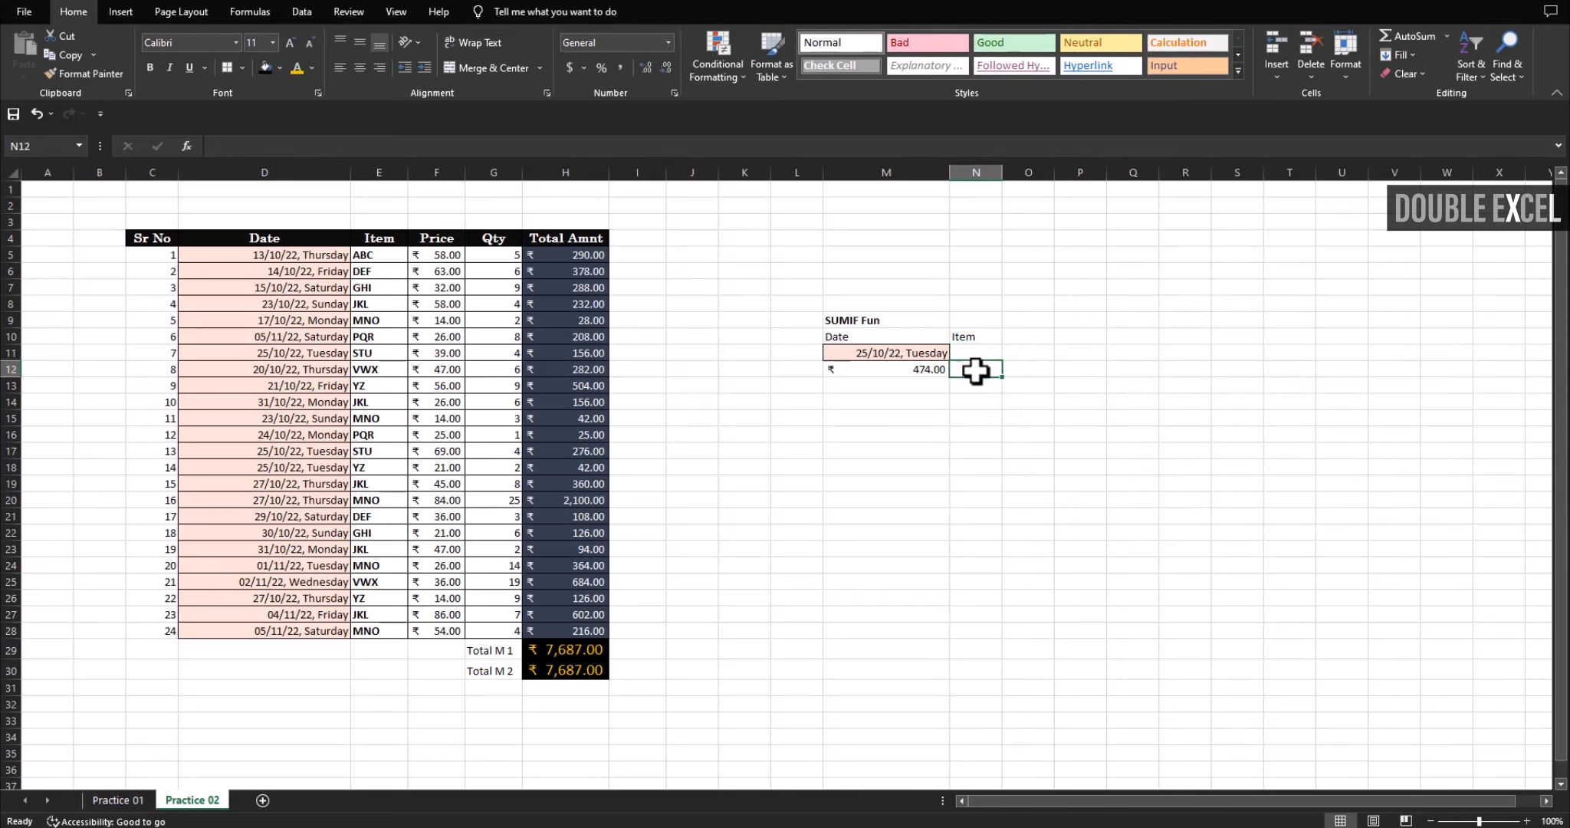
- Start a SUMIF formula in N12 with the item column $E$5:$E$28 as its absolute criteria range
{"action": "type", "text": "="}
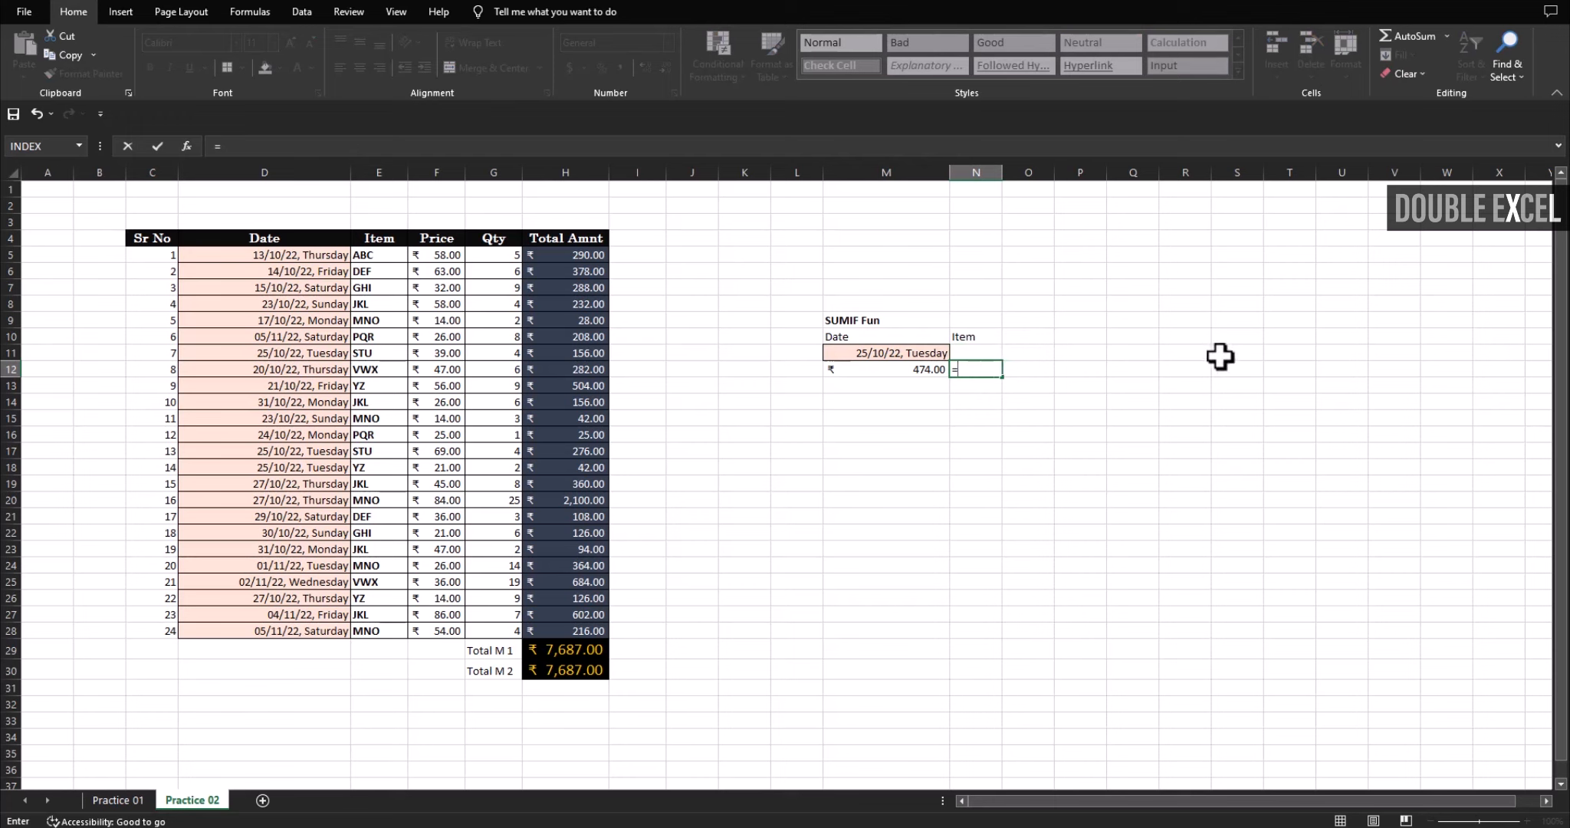
{"action": "type", "text": "sumi"}
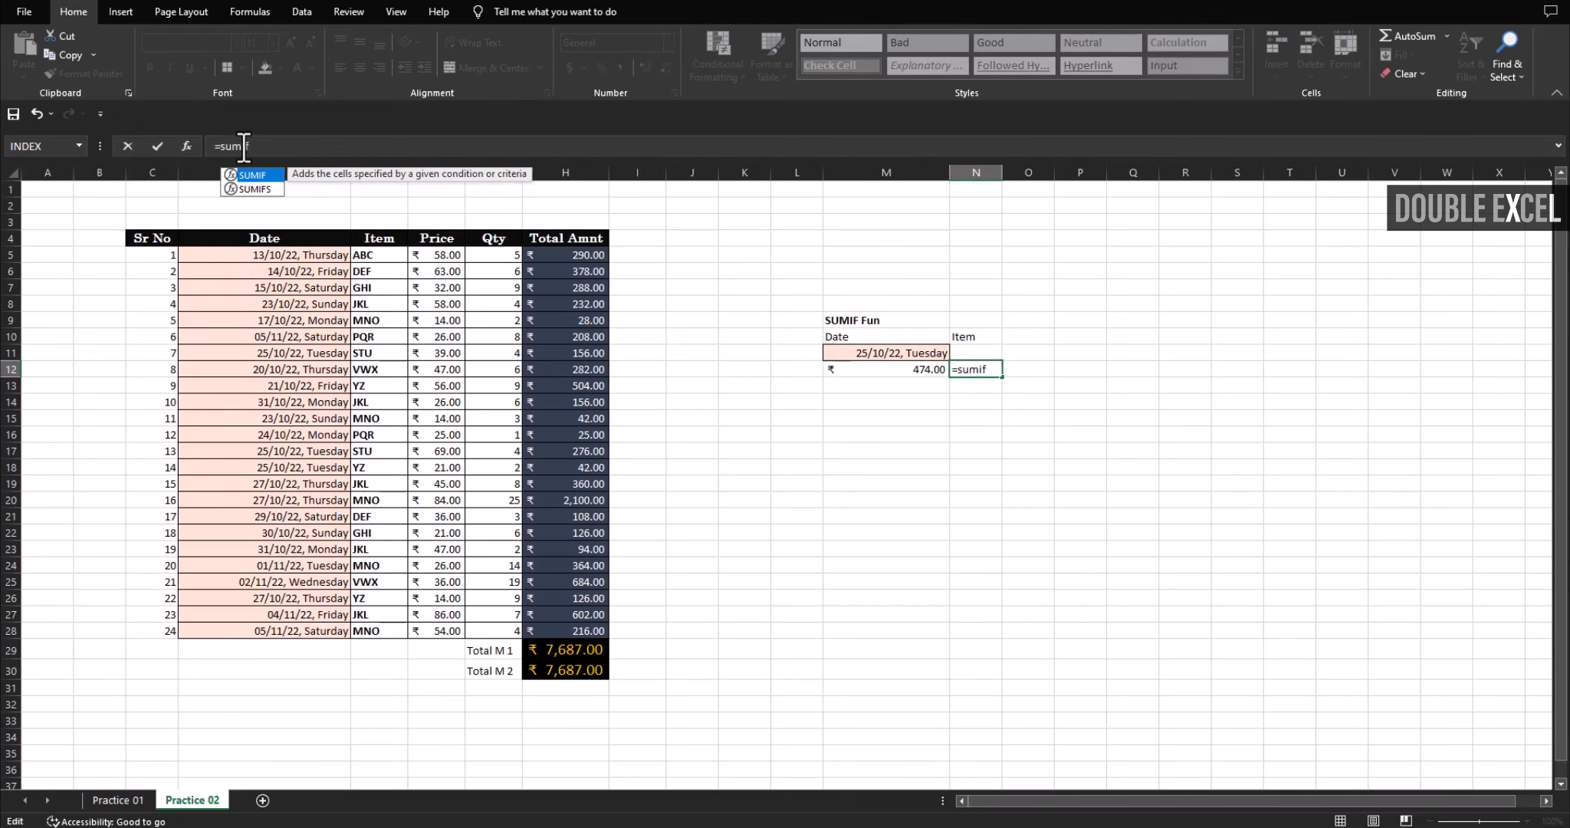
{"action": "type", "text": "f"}
{"action": "key", "text": "Tab"}
{"action": "left_click", "coordinate": [188, 147]}
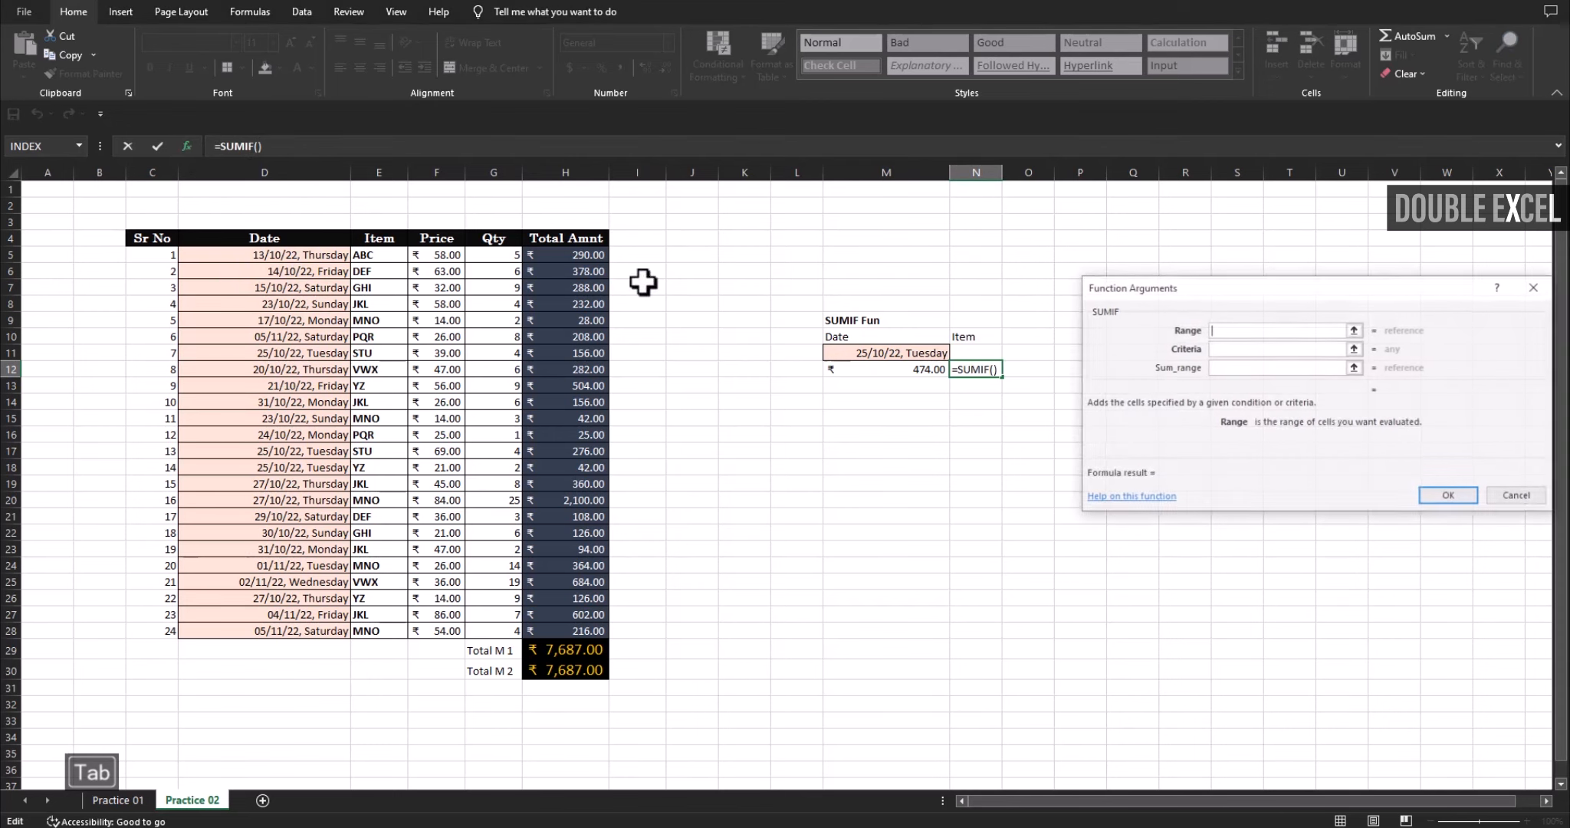
{"action": "left_click_drag", "start_coordinate": [387, 255], "coordinate": [399, 631]}
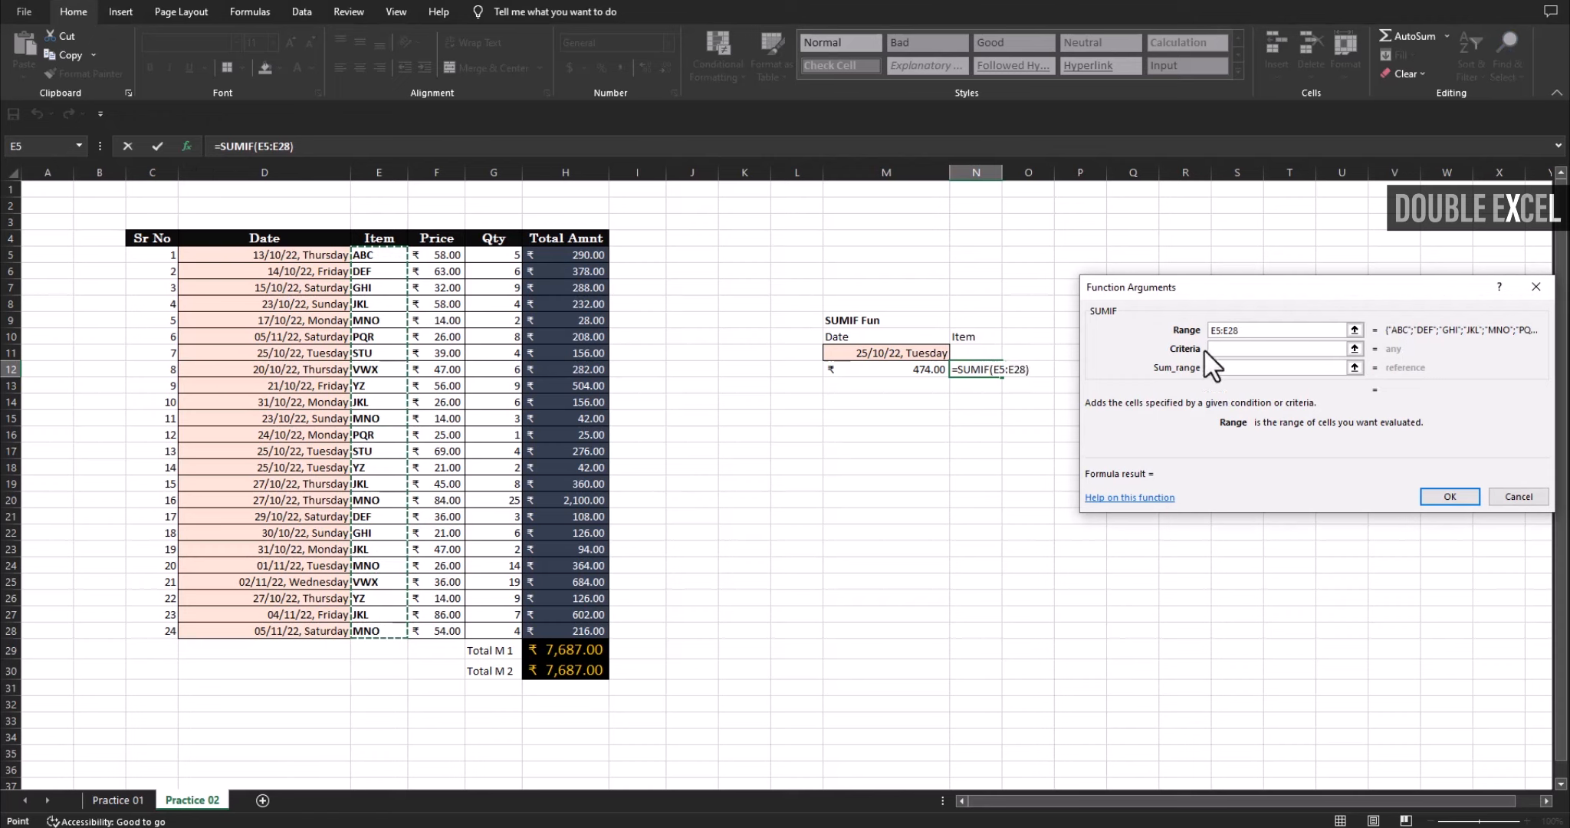
{"action": "key", "text": "F4"}
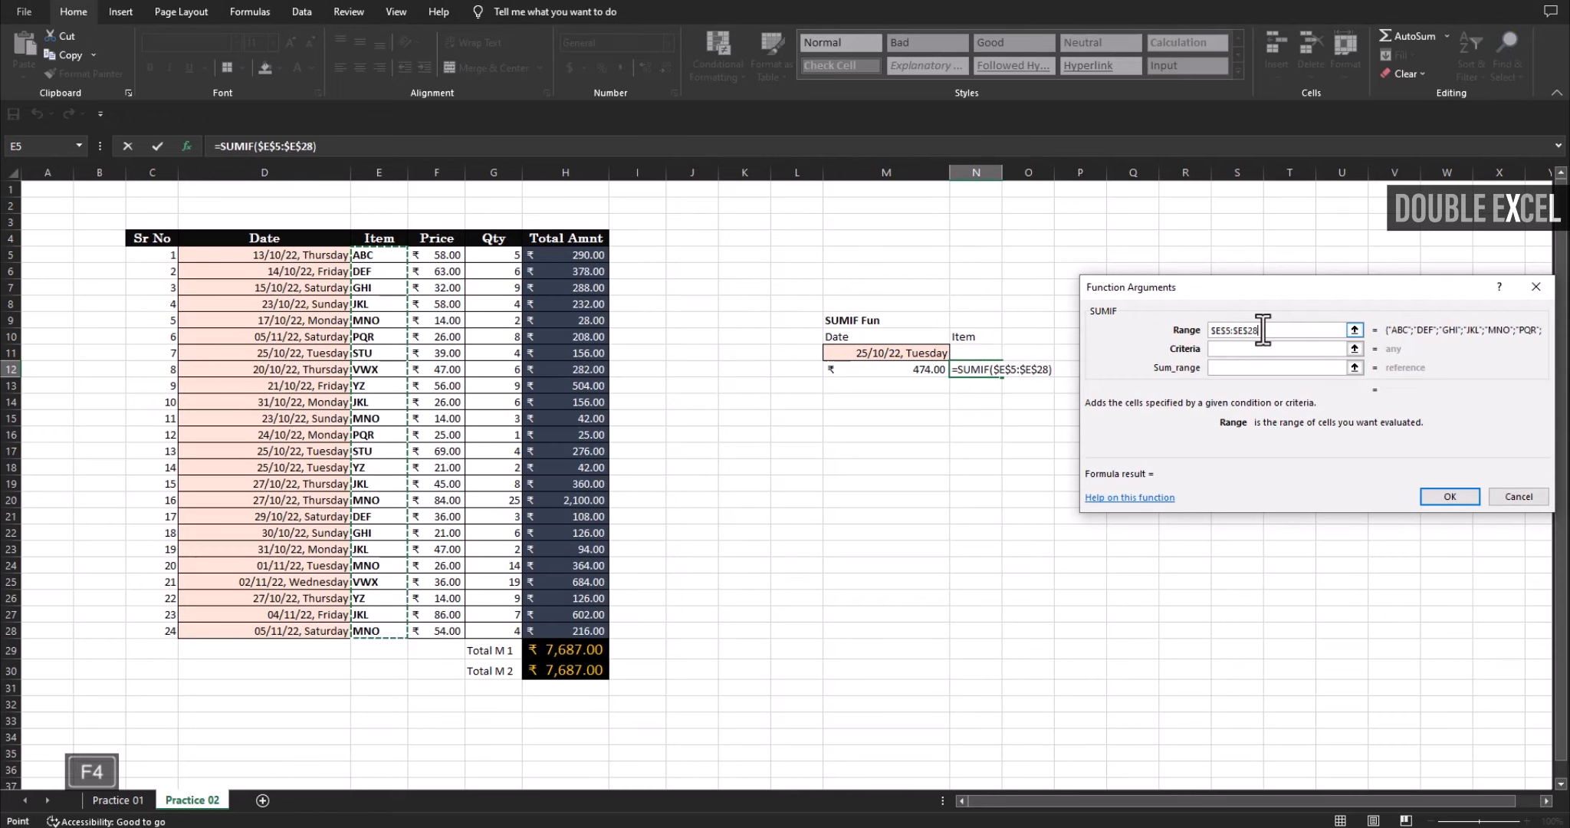
- Set the SUMIF criteria to the absolute reference $N$11
{"action": "left_click", "coordinate": [1280, 351]}
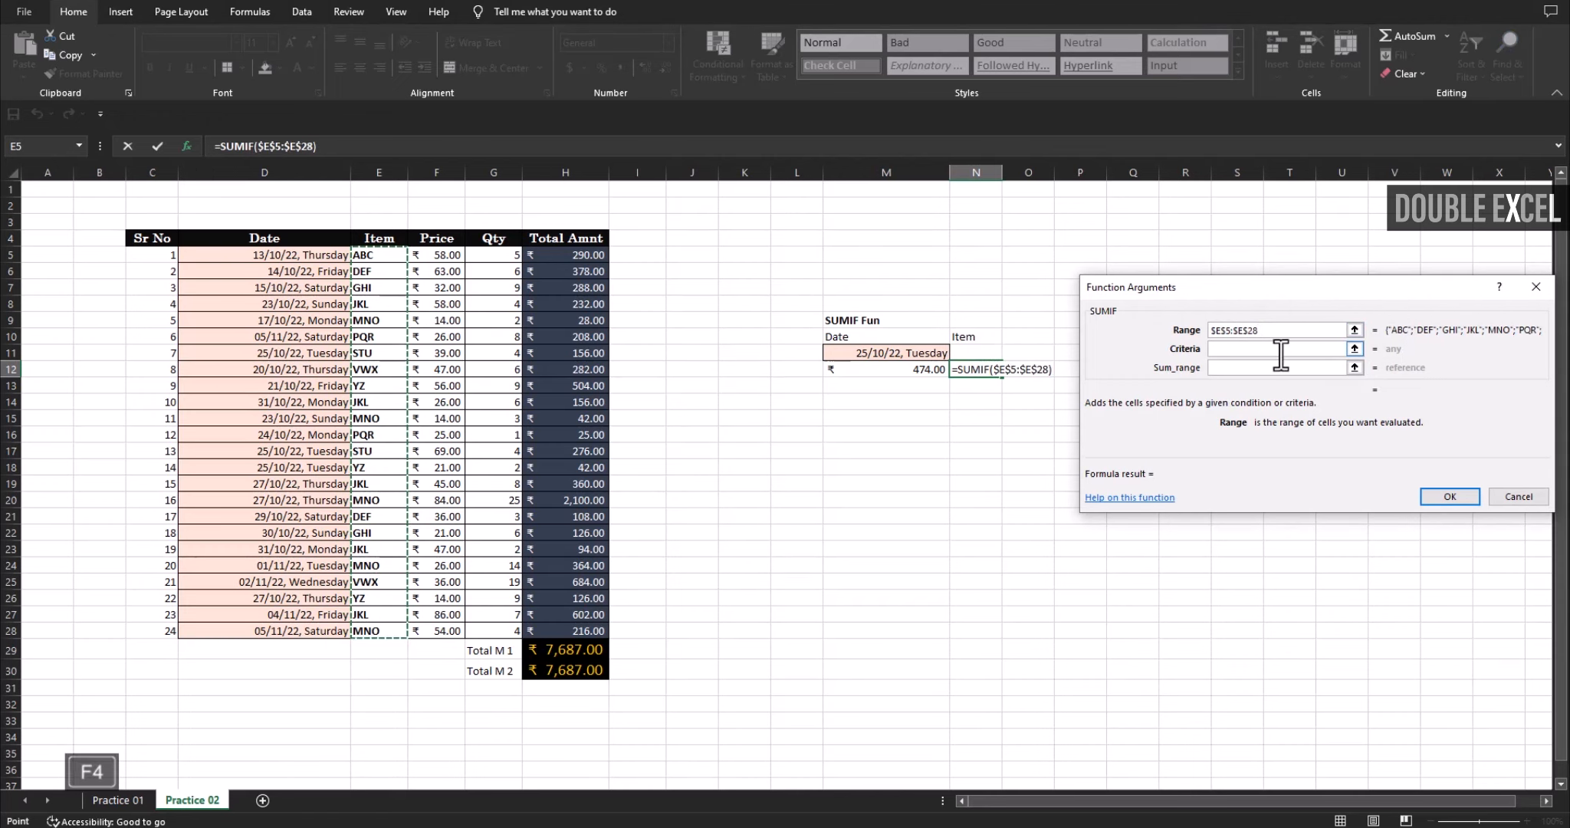
{"action": "left_click", "coordinate": [983, 355]}
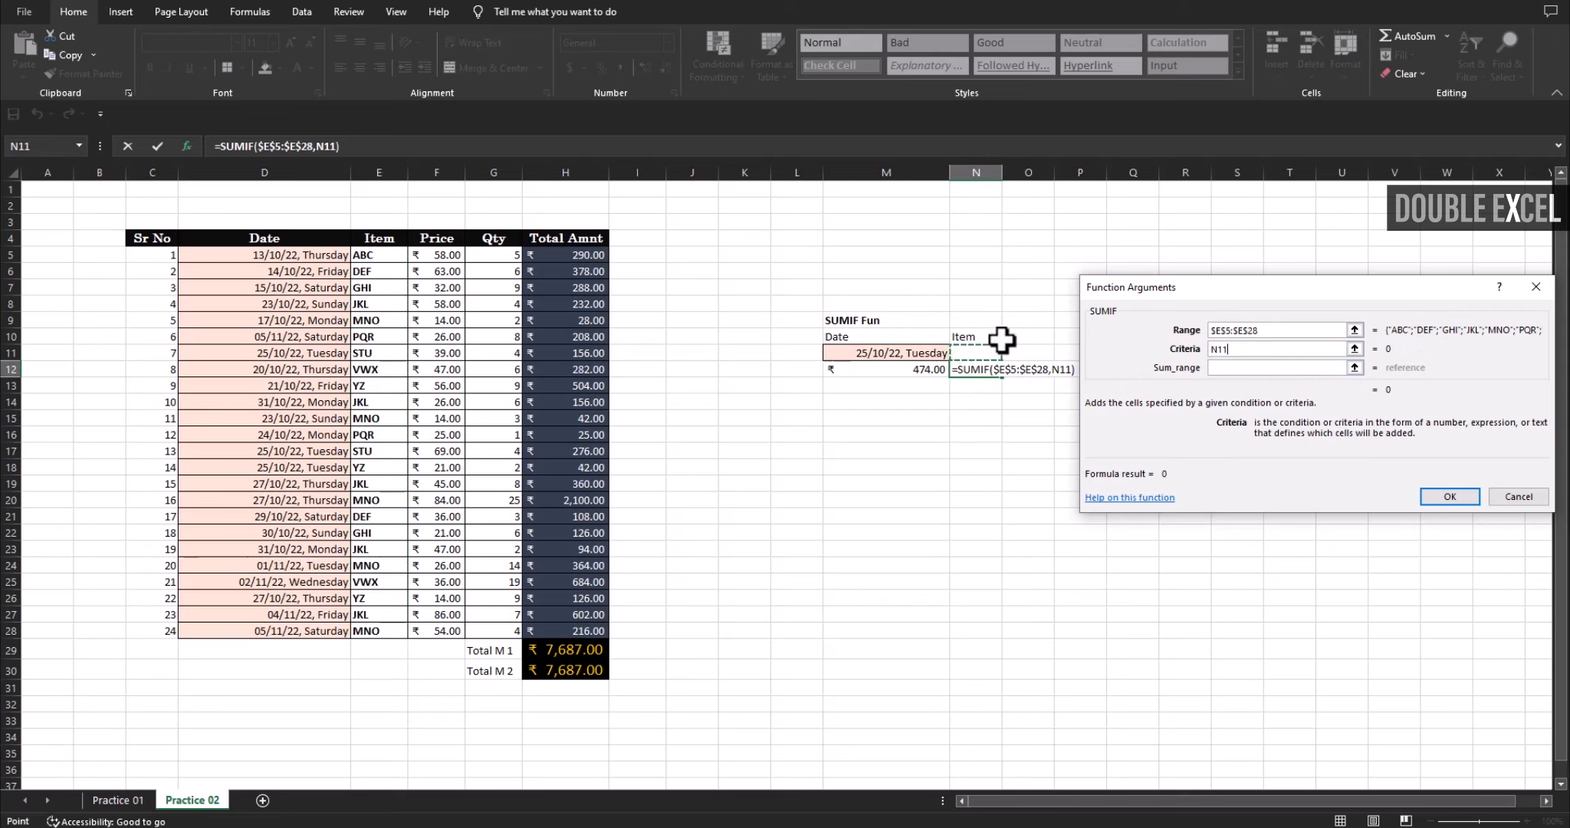
{"action": "left_click", "coordinate": [1248, 349]}
{"action": "key", "text": "F4"}
- Set the SUMIF sum range to $H$5:$H$28 and accept the formula in N12
{"action": "left_click", "coordinate": [1225, 369]}
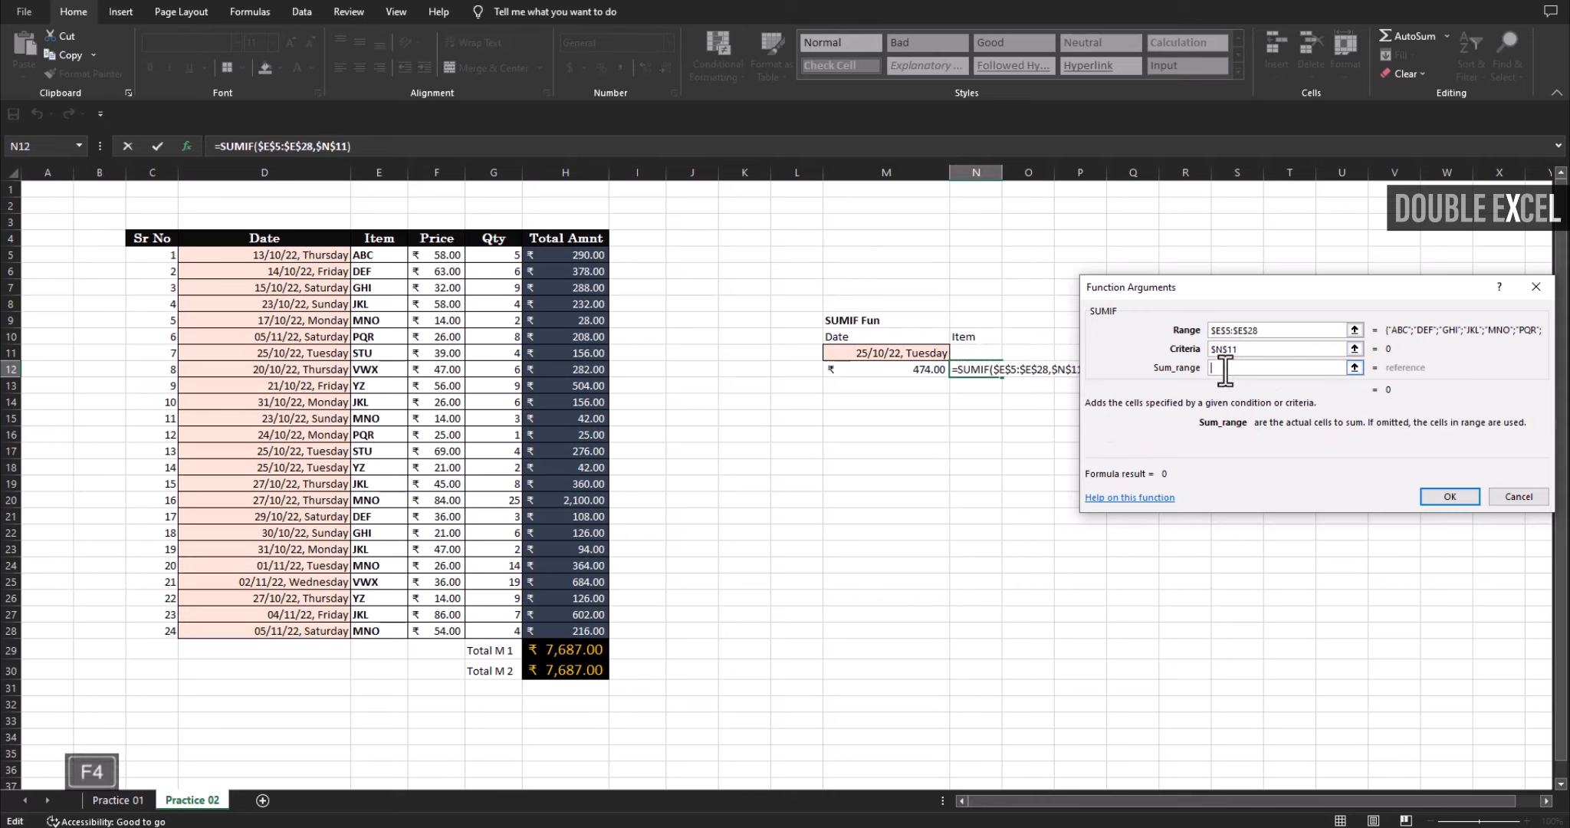
{"action": "left_click_drag", "start_coordinate": [586, 255], "coordinate": [571, 630]}
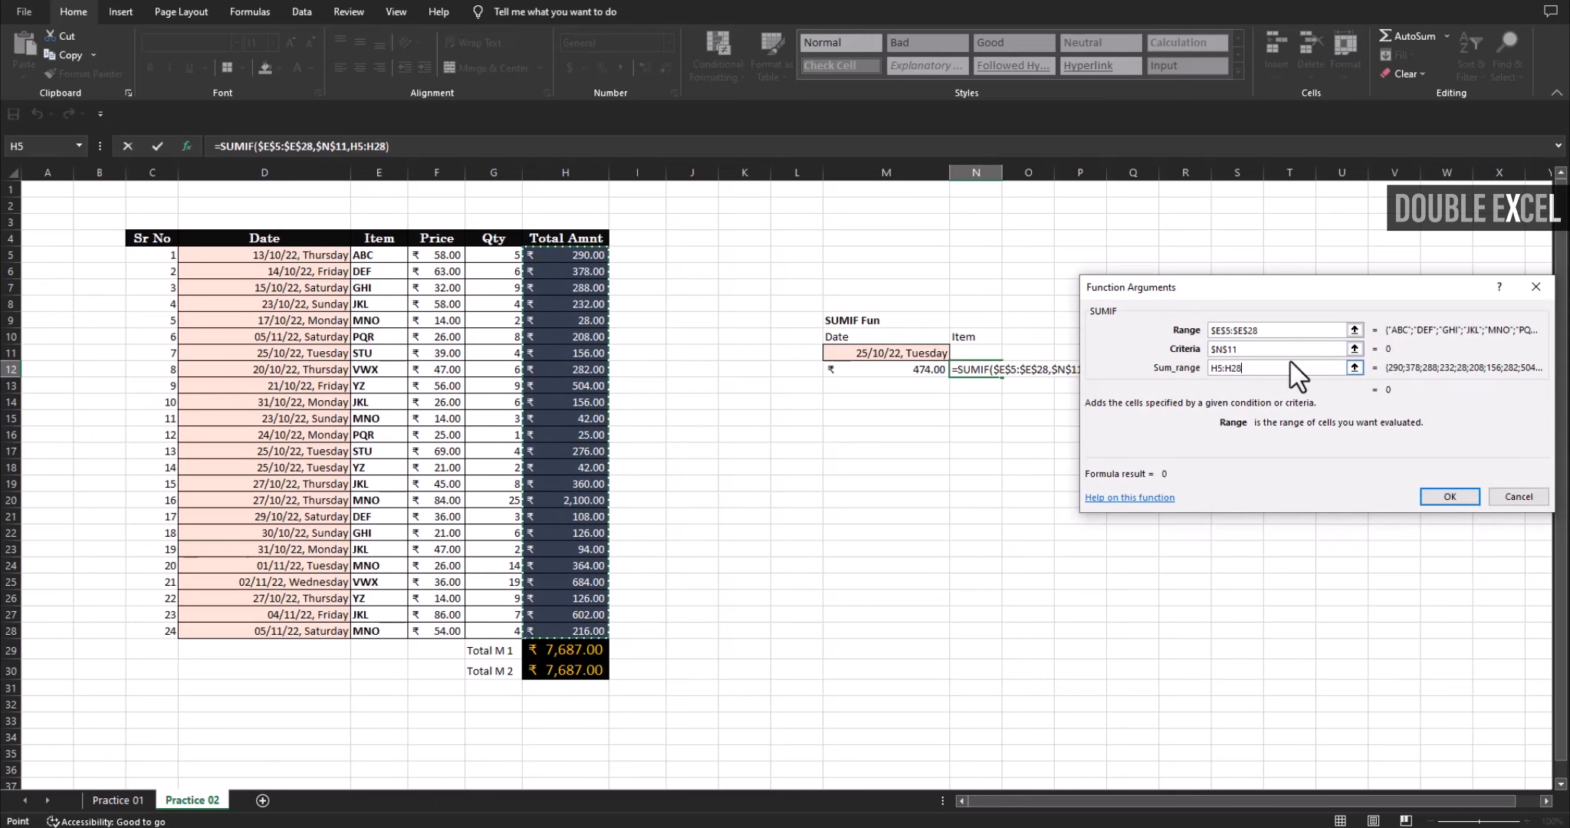
{"action": "key", "text": "F4"}
{"action": "left_click", "coordinate": [1449, 496]}
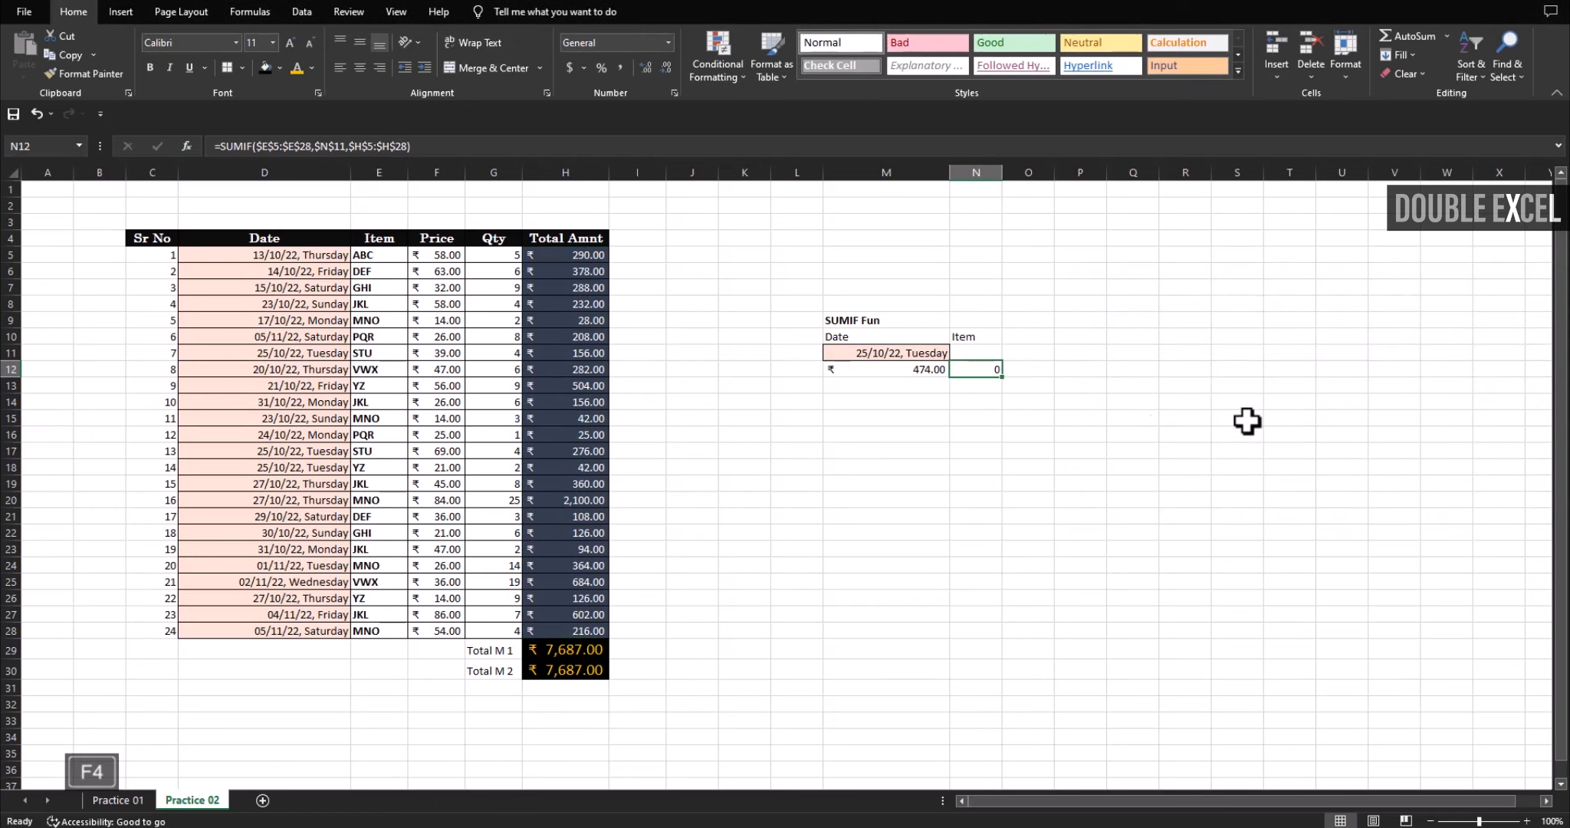
- Enter MNO in N11 as the item to total
{"action": "left_click", "coordinate": [988, 353]}
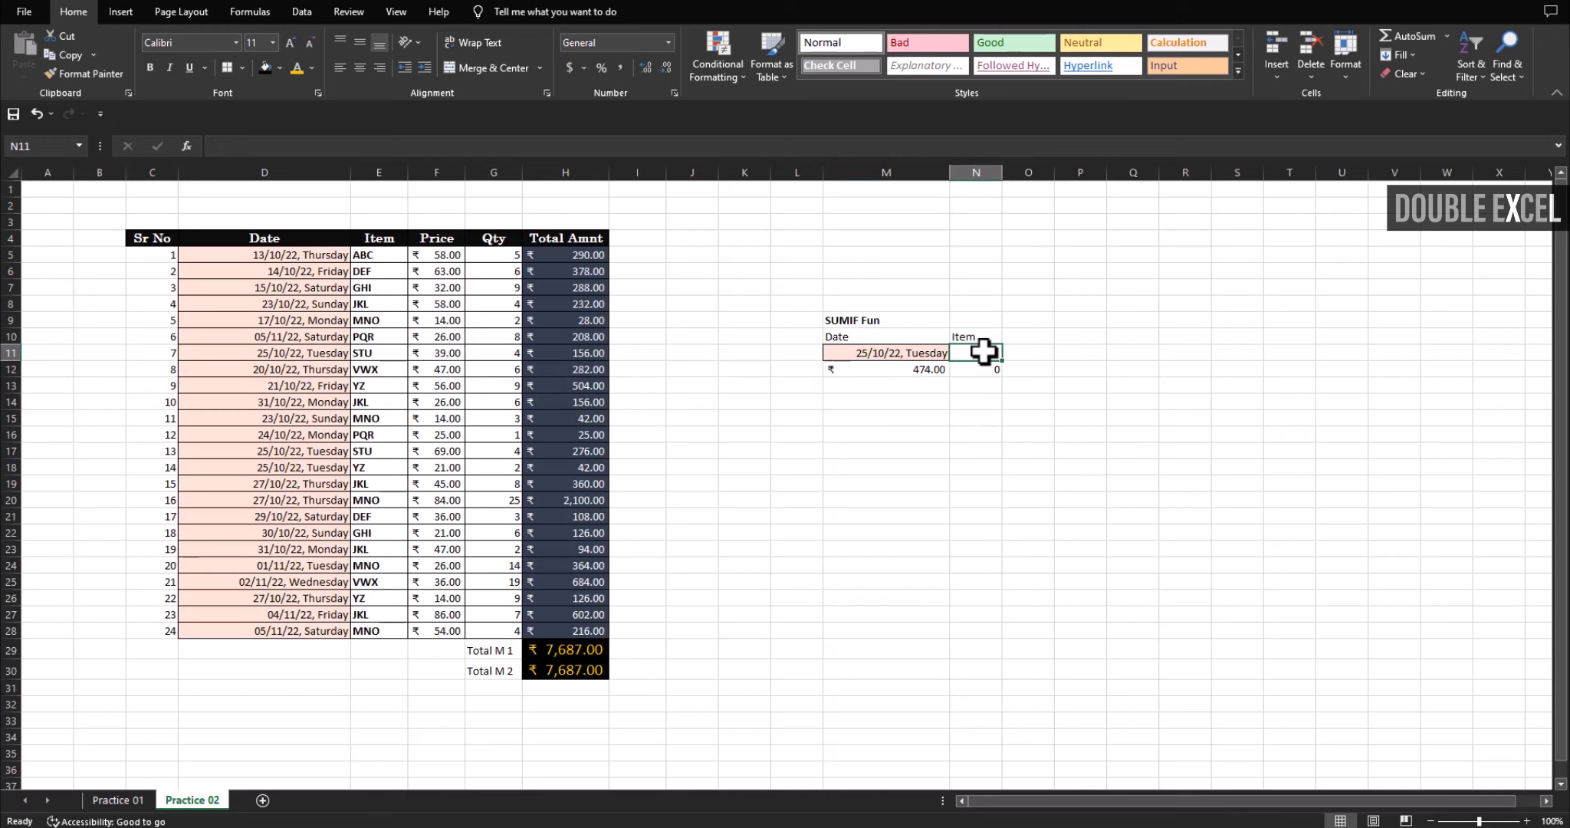
{"action": "type", "text": "MNO"}
{"action": "key", "text": "Return"}
{"action": "key", "text": "Up"}
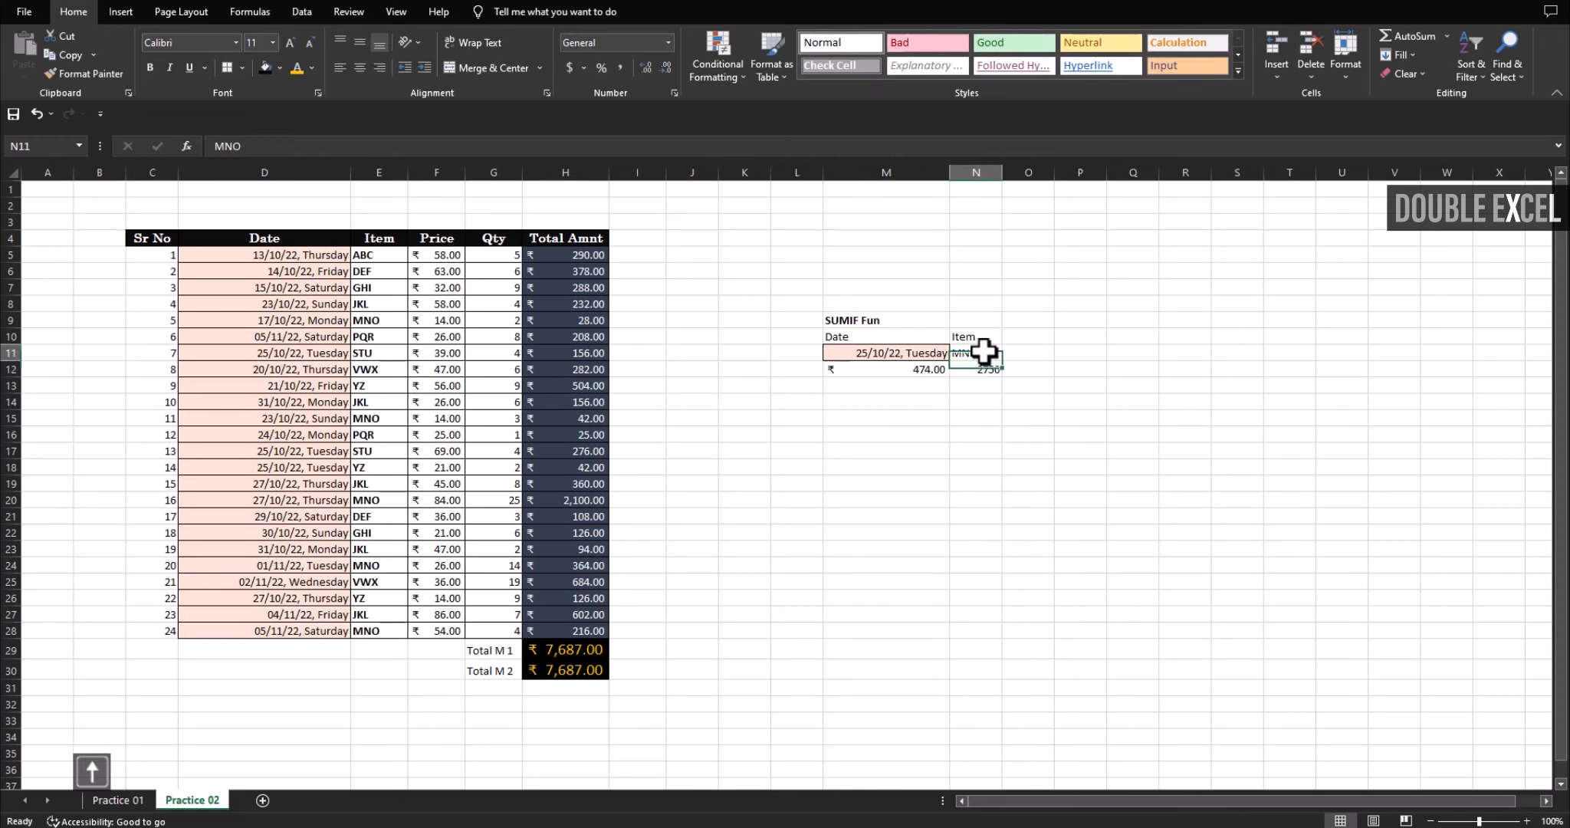
- Format the item total in N12 with the English (India) rupee accounting format
{"action": "left_click", "coordinate": [974, 366]}
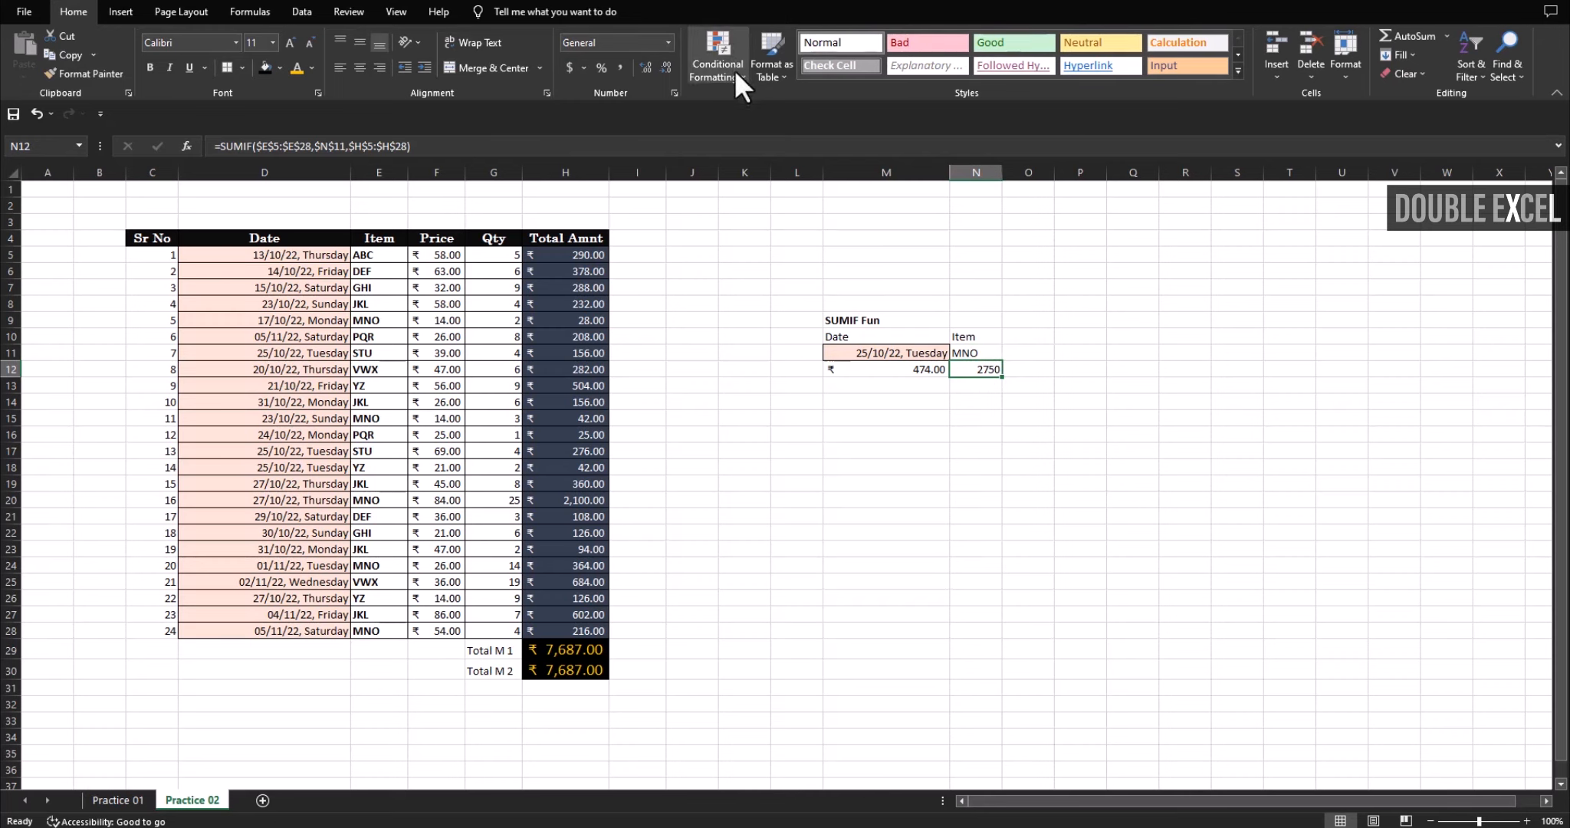
{"action": "left_click", "coordinate": [583, 68]}
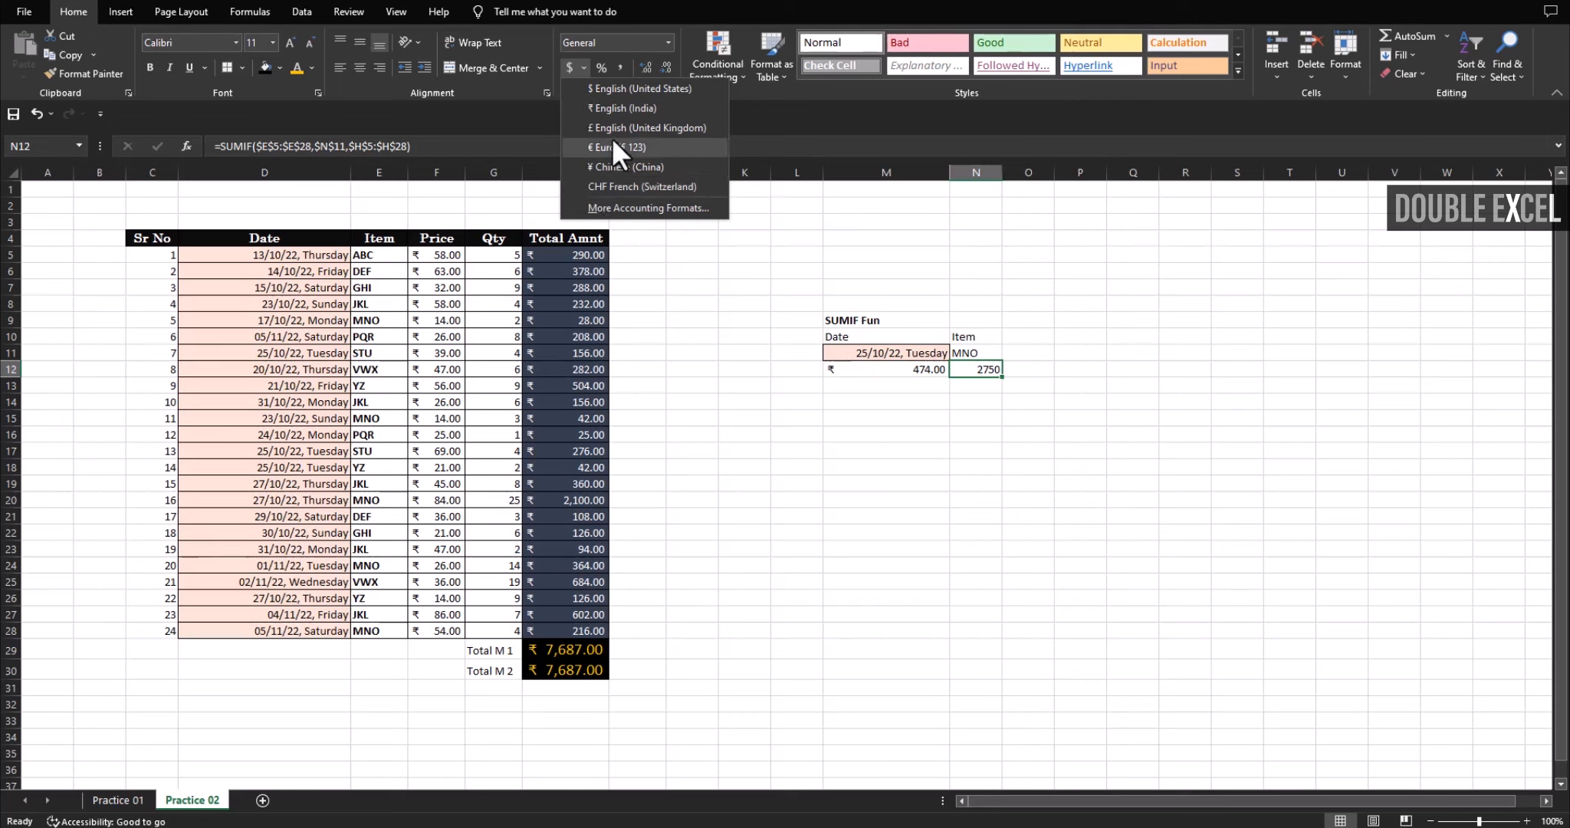
{"action": "left_click", "coordinate": [618, 115]}
- Make the Date and Item labels in M10:N10 bold
{"action": "left_click_drag", "start_coordinate": [979, 336], "coordinate": [841, 333]}
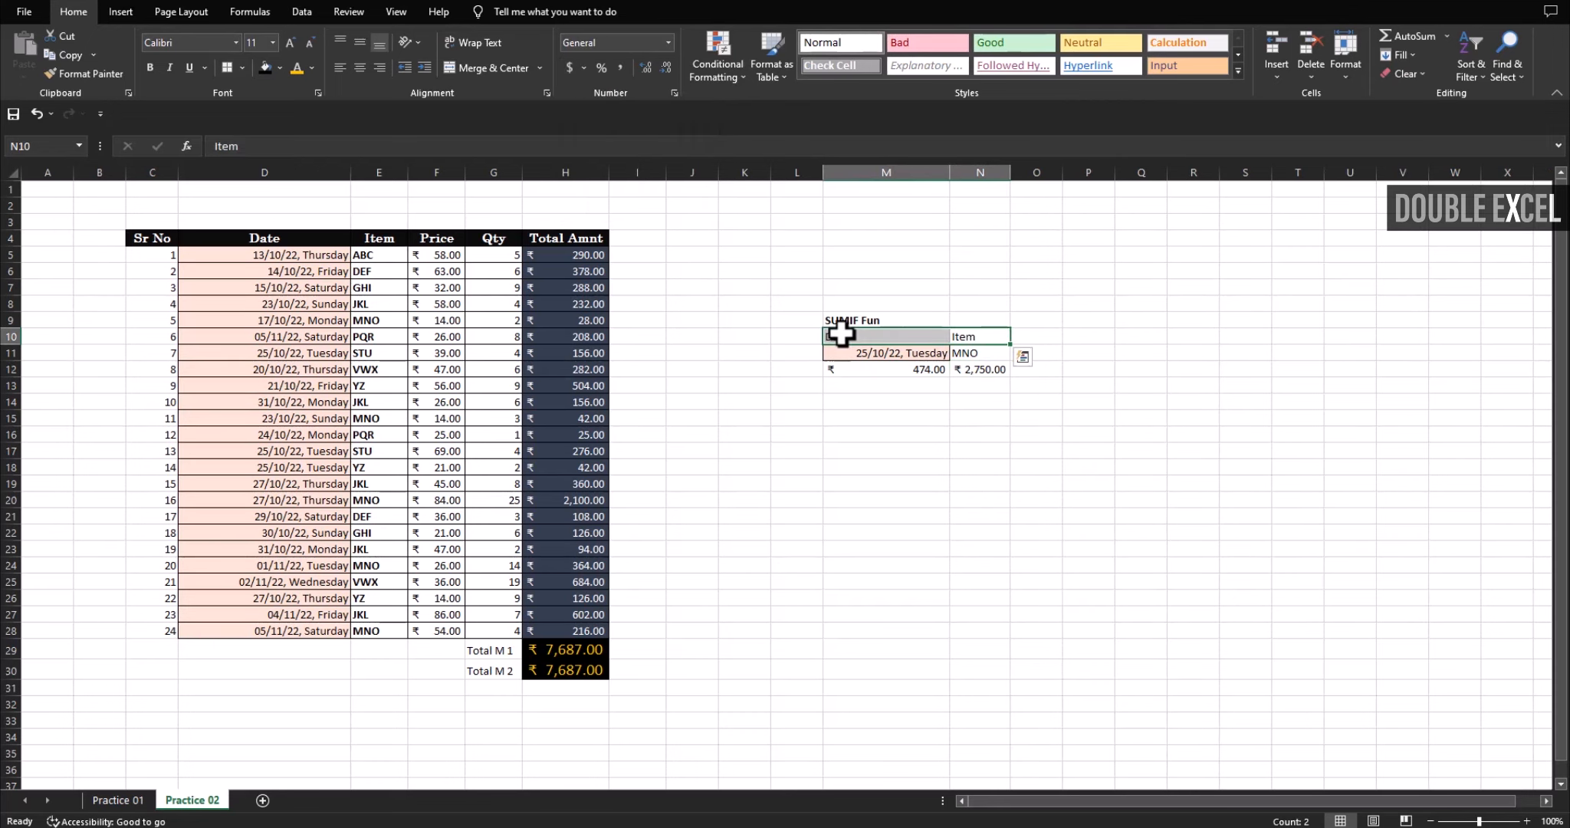
{"action": "key", "text": "ctrl+b"}
{"action": "left_click", "coordinate": [976, 483]}
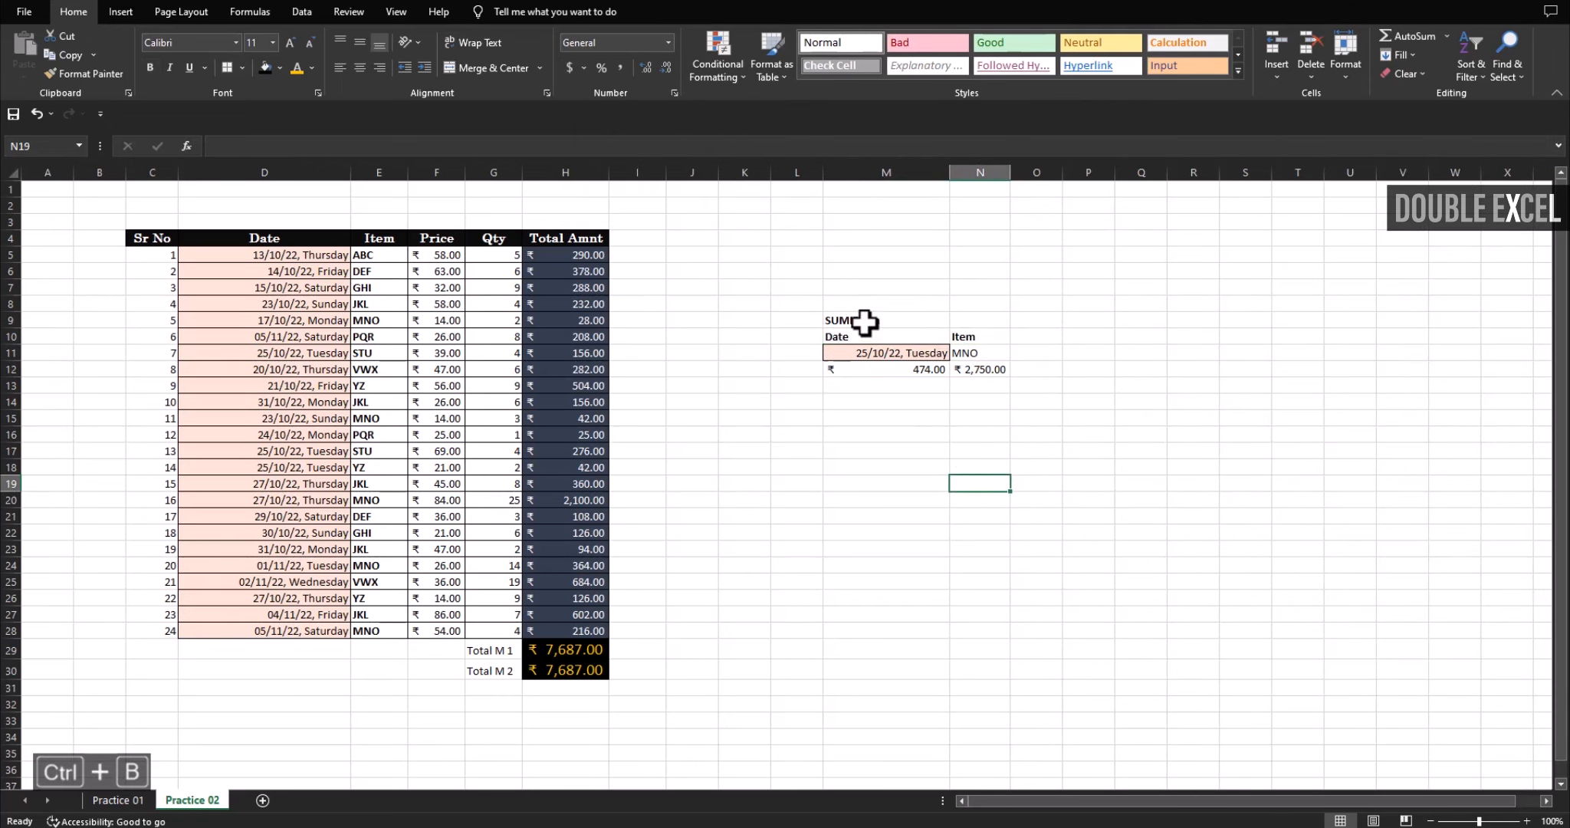
- Merge and center the SUMIF Fun heading across M9:N9
{"action": "mouse_move", "coordinate": [864, 322]}
{"action": "left_mouse_down"}
{"action": "mouse_move", "coordinate": [975, 319]}
{"action": "mouse_move", "coordinate": [879, 317]}
{"action": "left_mouse_up"}
{"action": "left_click", "coordinate": [959, 370]}
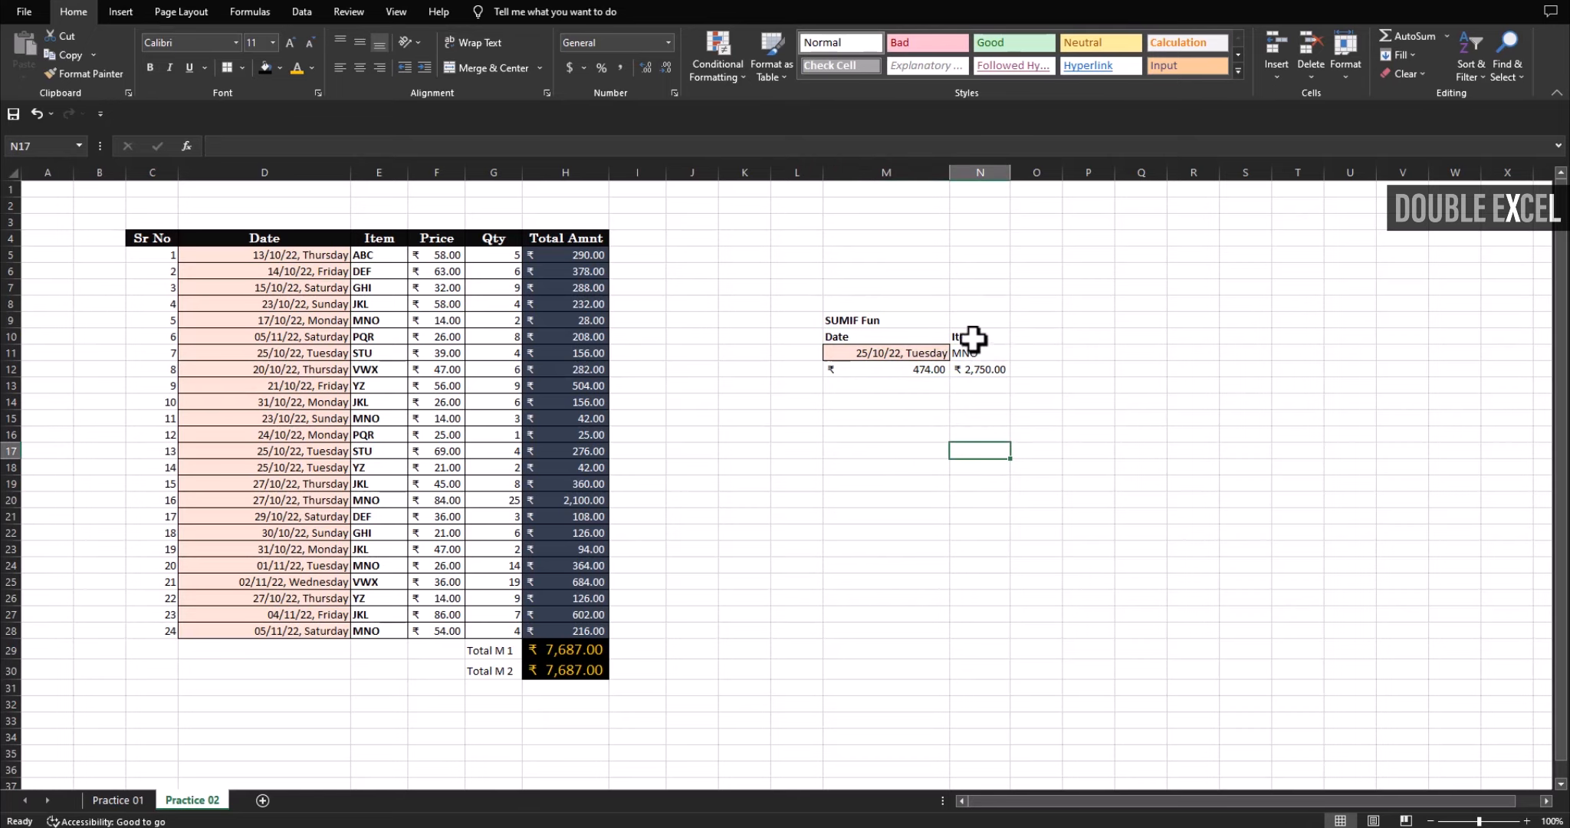
{"action": "left_click_drag", "start_coordinate": [973, 321], "coordinate": [876, 319]}
{"action": "left_click", "coordinate": [491, 68]}
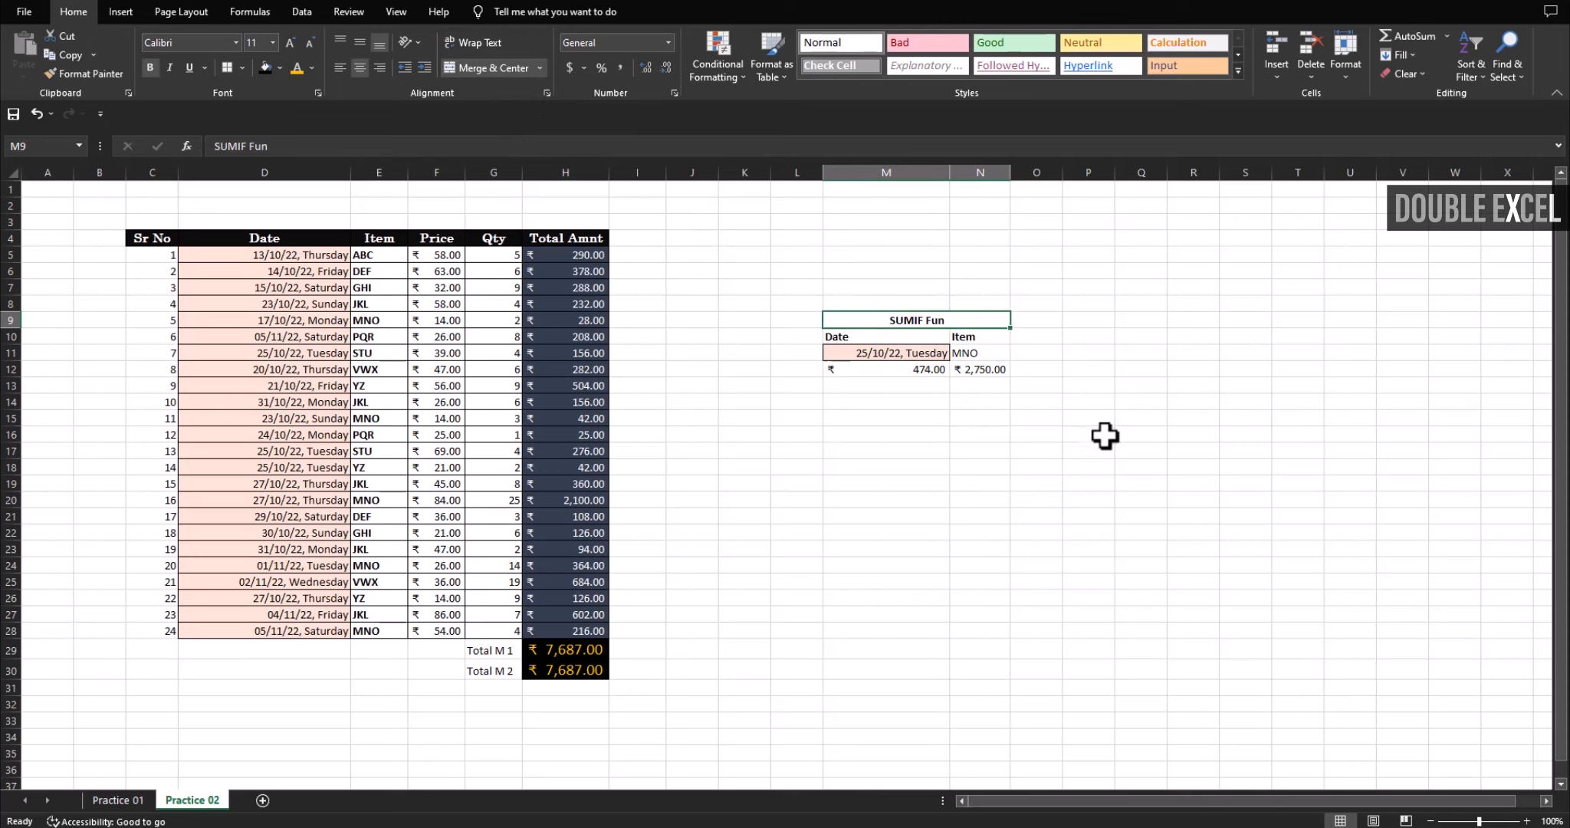
{"action": "left_click", "coordinate": [972, 481]}
{"action": "left_click_drag", "start_coordinate": [917, 321], "coordinate": [912, 373]}
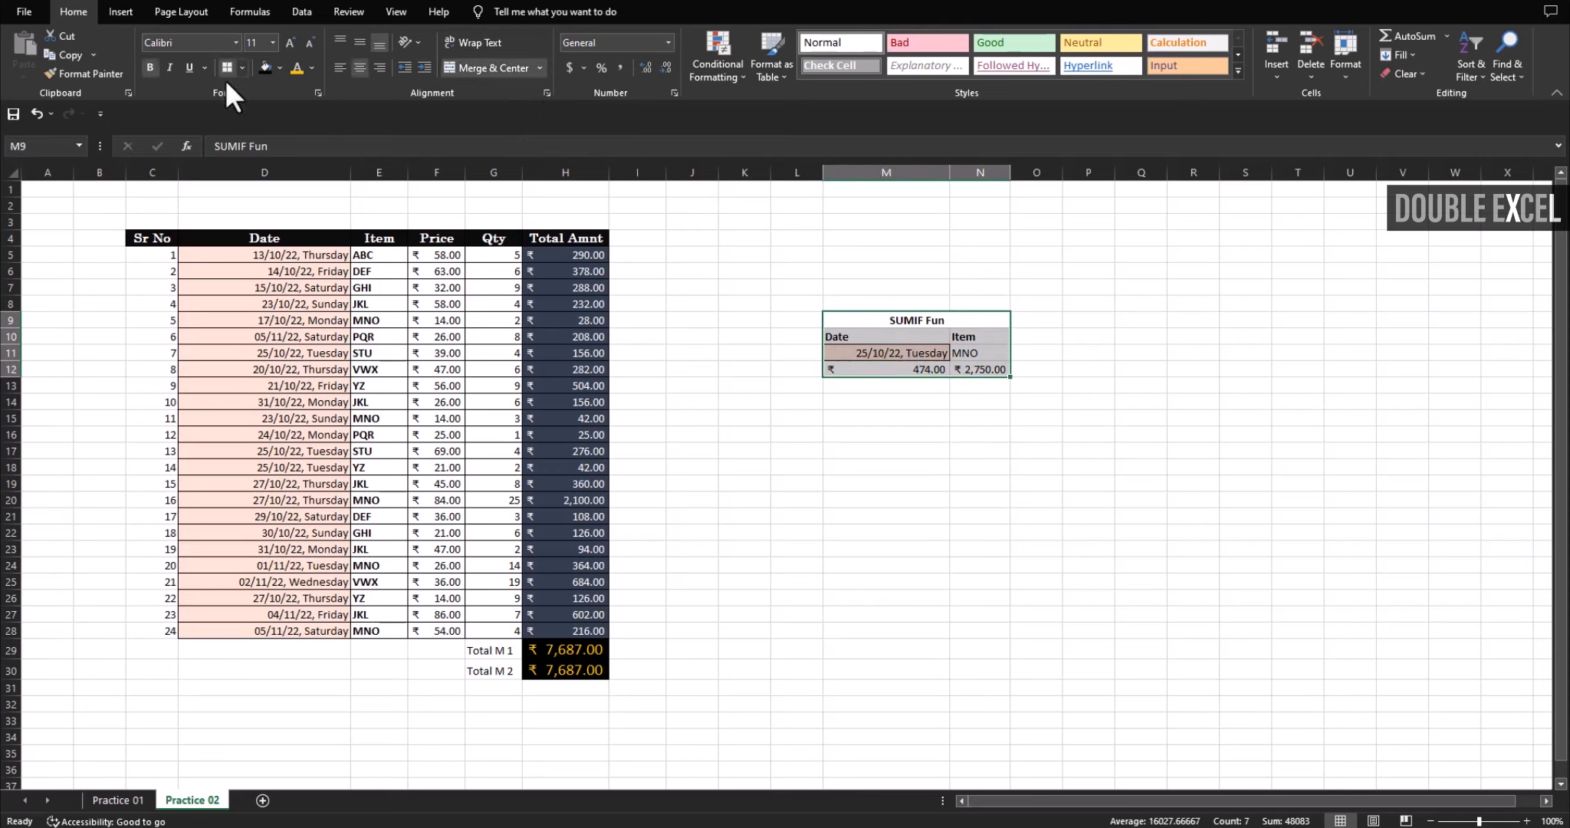
{"action": "left_click", "coordinate": [943, 434]}
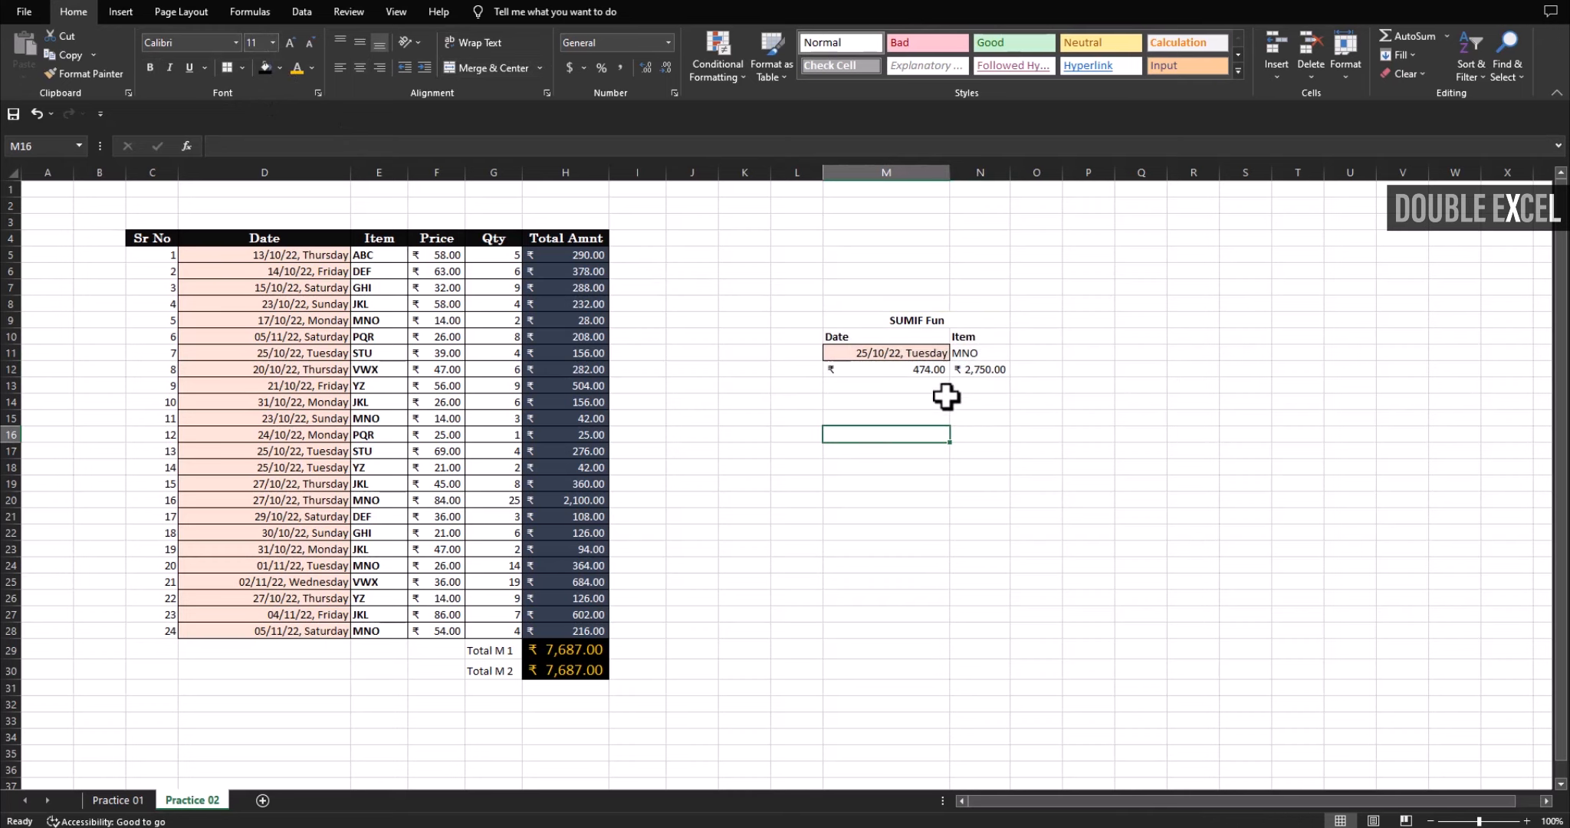
{"action": "left_click", "coordinate": [936, 354]}
- Give the Date and Item labels in M10:N10 a black fill and white font color
{"action": "left_click_drag", "start_coordinate": [982, 336], "coordinate": [900, 334]}
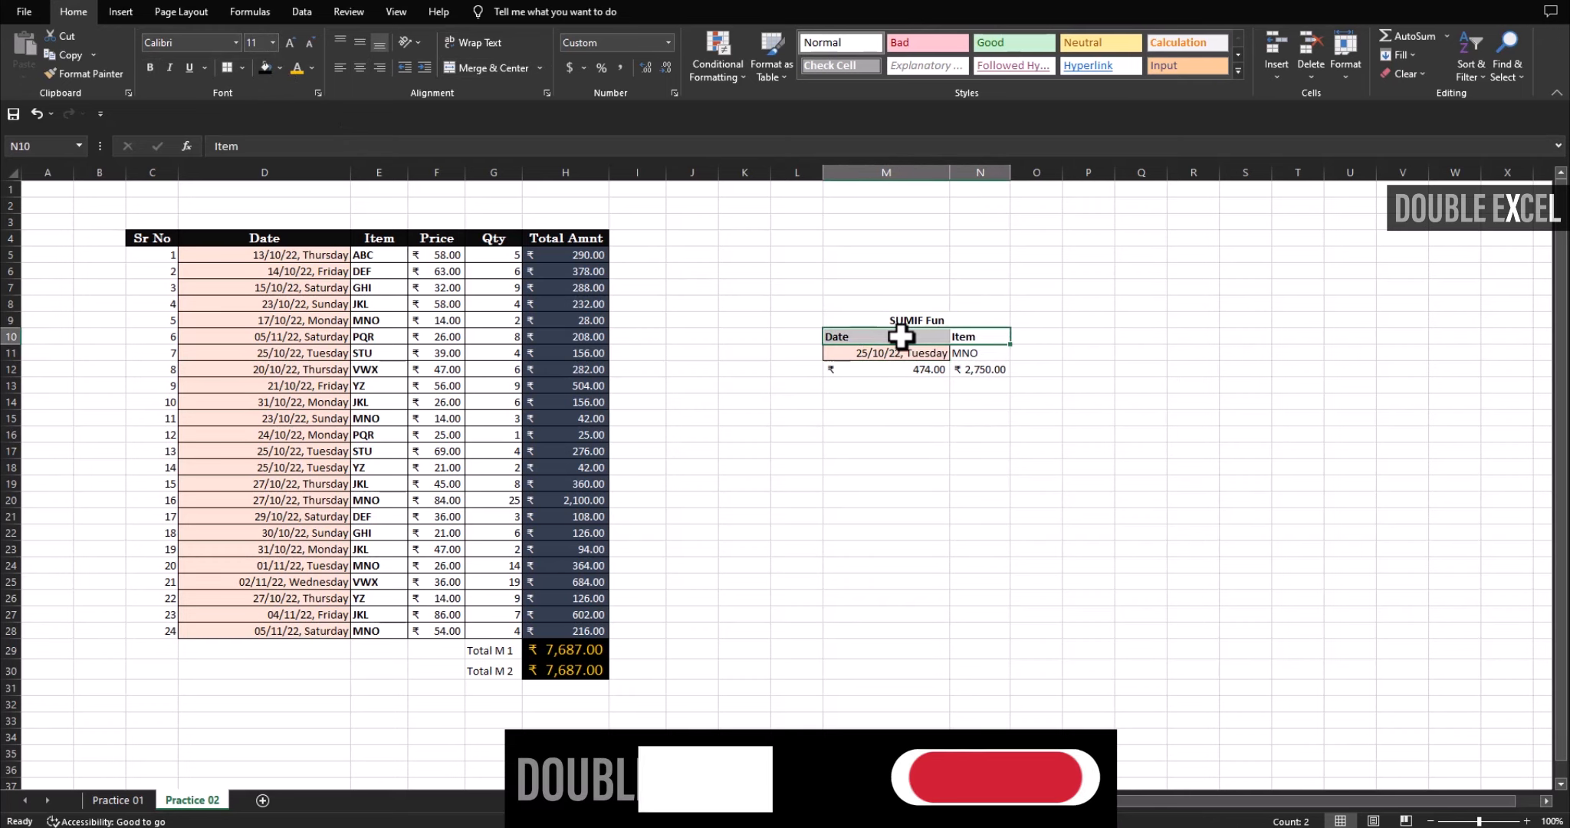
{"action": "left_click", "coordinate": [265, 68]}
{"action": "left_click", "coordinate": [312, 68]}
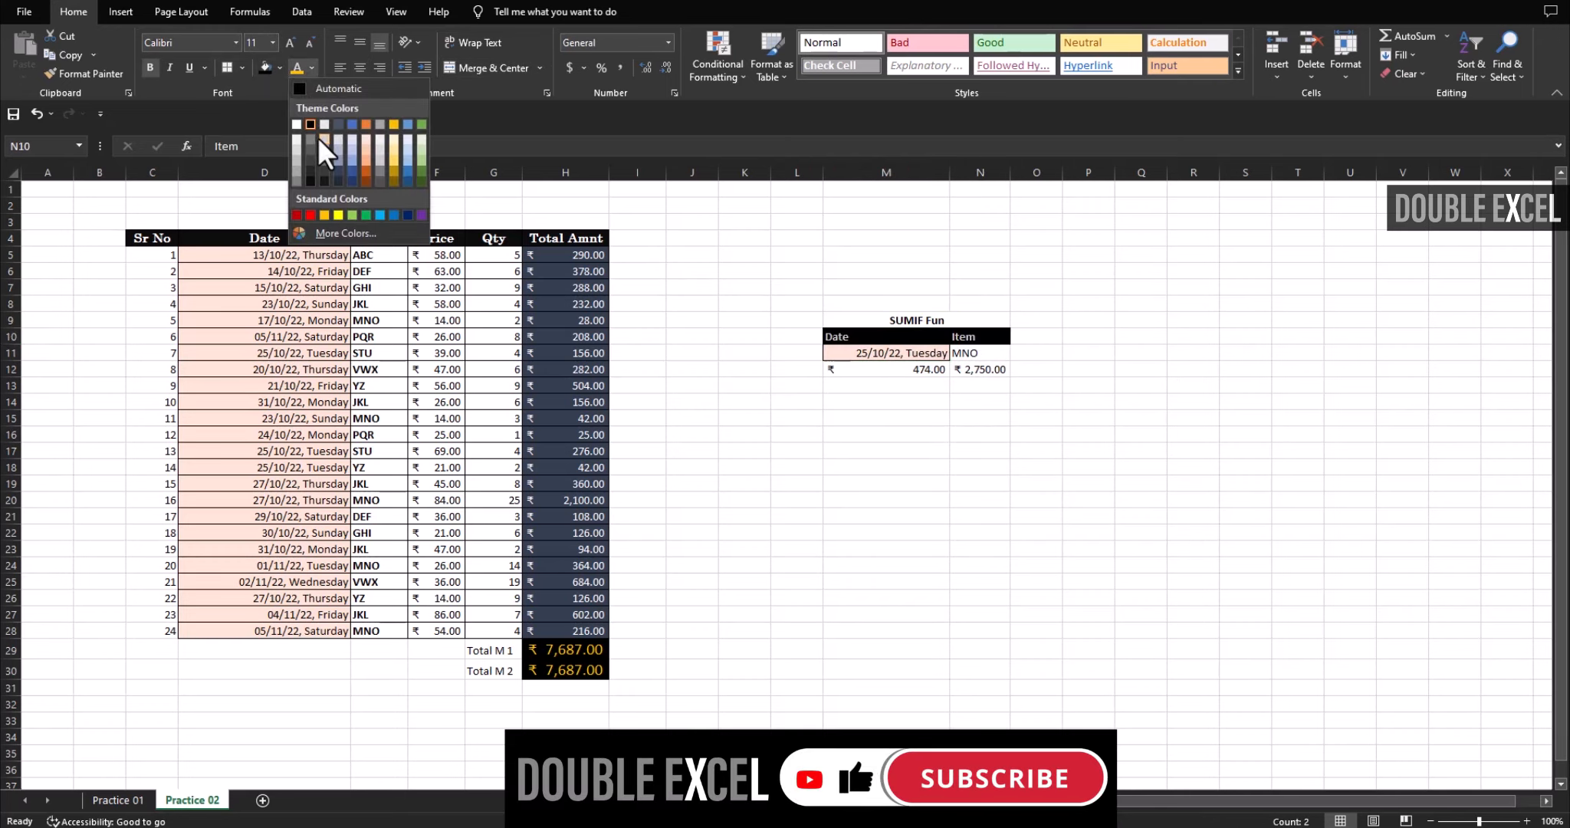
{"action": "left_click", "coordinate": [298, 118]}
{"action": "left_click", "coordinate": [1140, 434]}
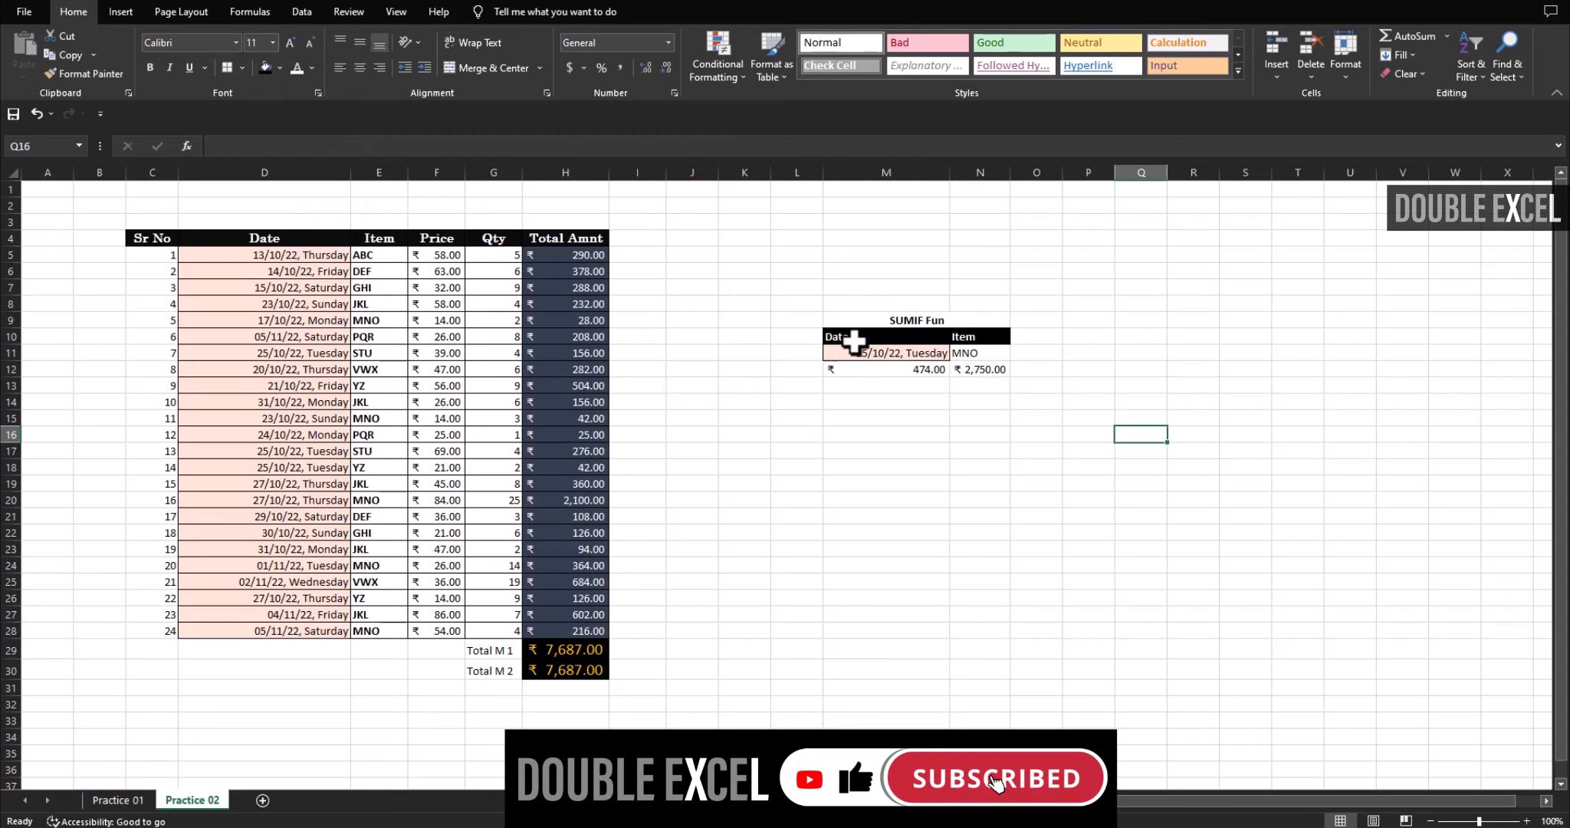
- Apply thick outside borders around the SUMIF section M10:N12
{"action": "left_click_drag", "start_coordinate": [854, 335], "coordinate": [970, 373]}
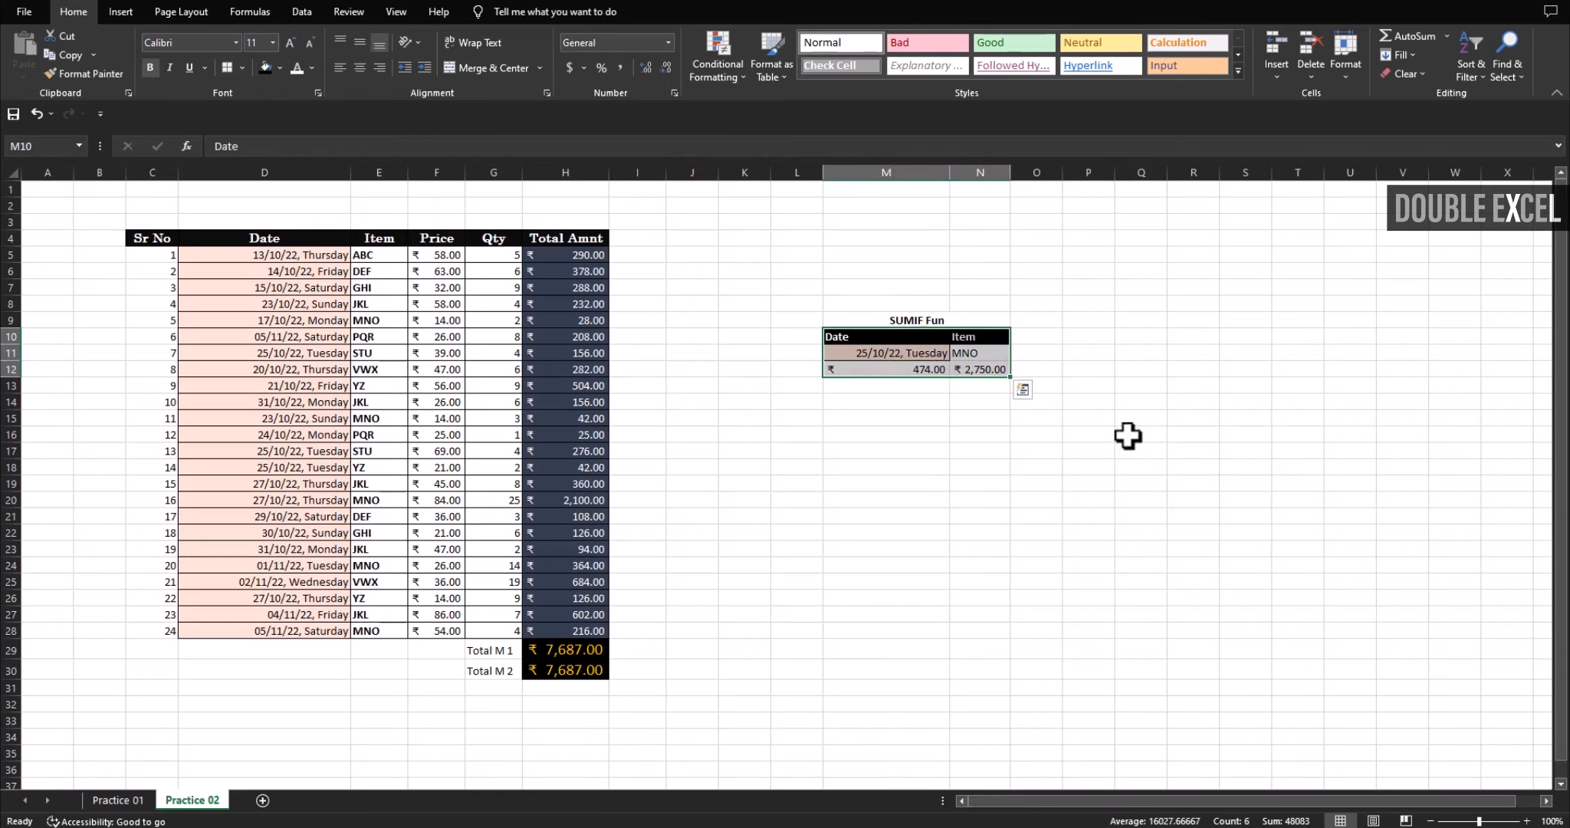
{"action": "left_click", "coordinate": [240, 66]}
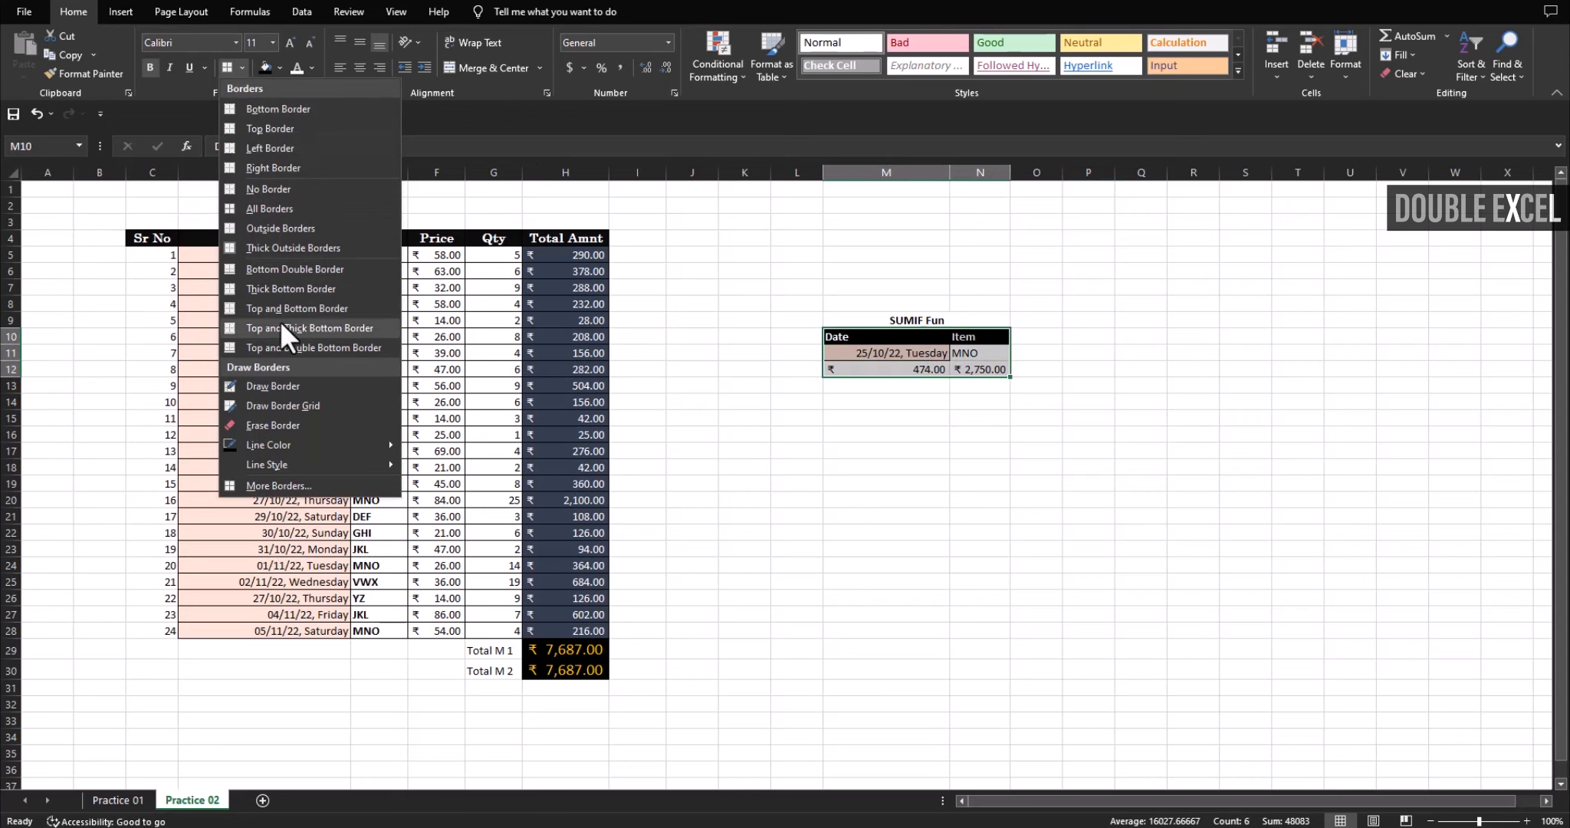
{"action": "left_click", "coordinate": [272, 248]}
{"action": "left_click", "coordinate": [1197, 469]}
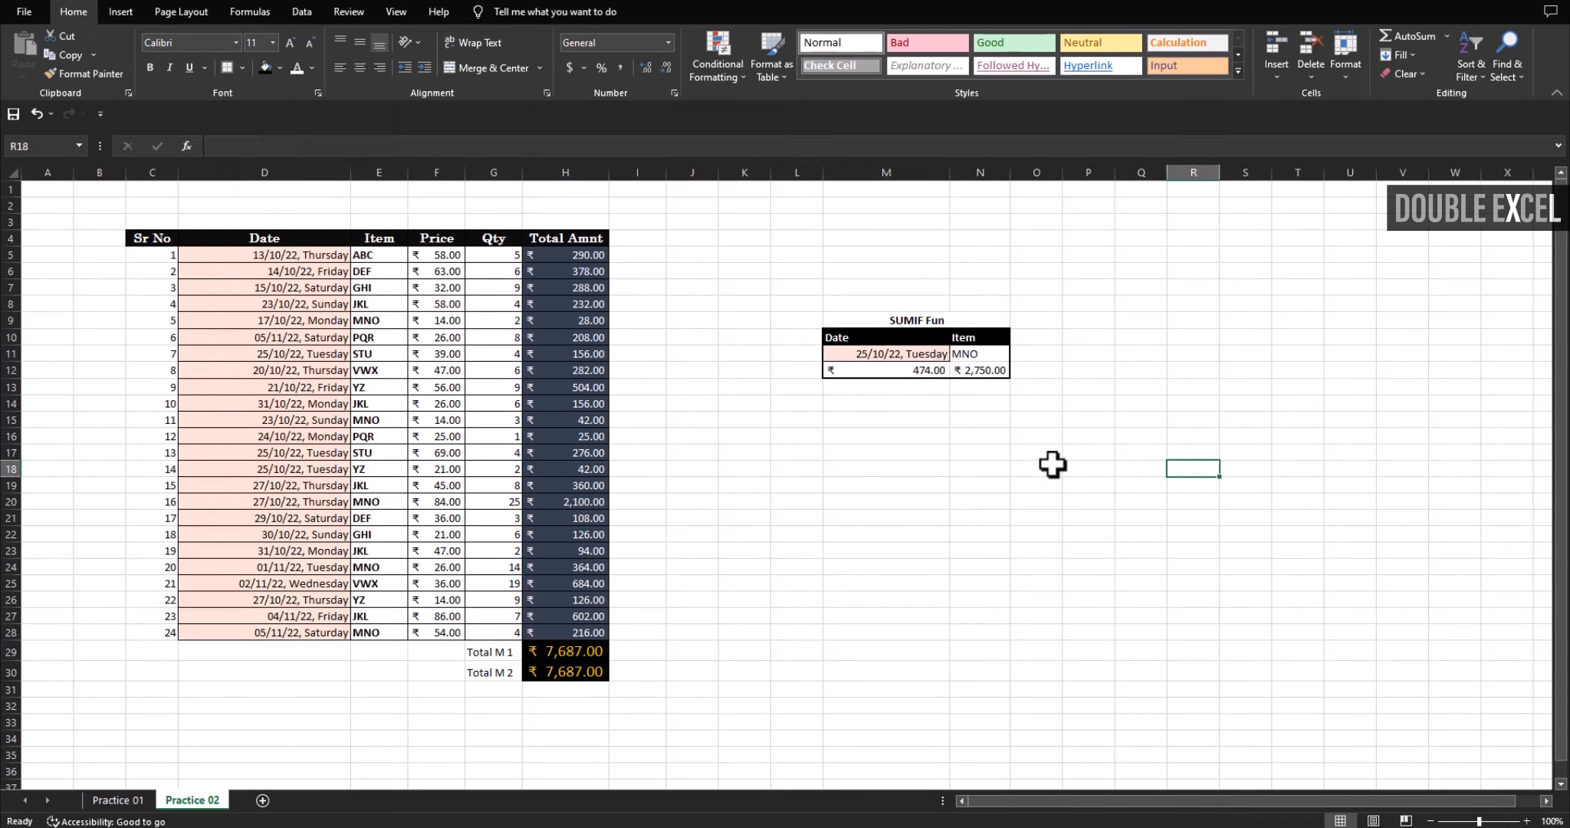
- Apply thick outside borders around the whole sales table, including the two total rows
{"action": "left_click", "coordinate": [979, 371]}
{"action": "left_click_drag", "start_coordinate": [141, 231], "coordinate": [539, 676]}
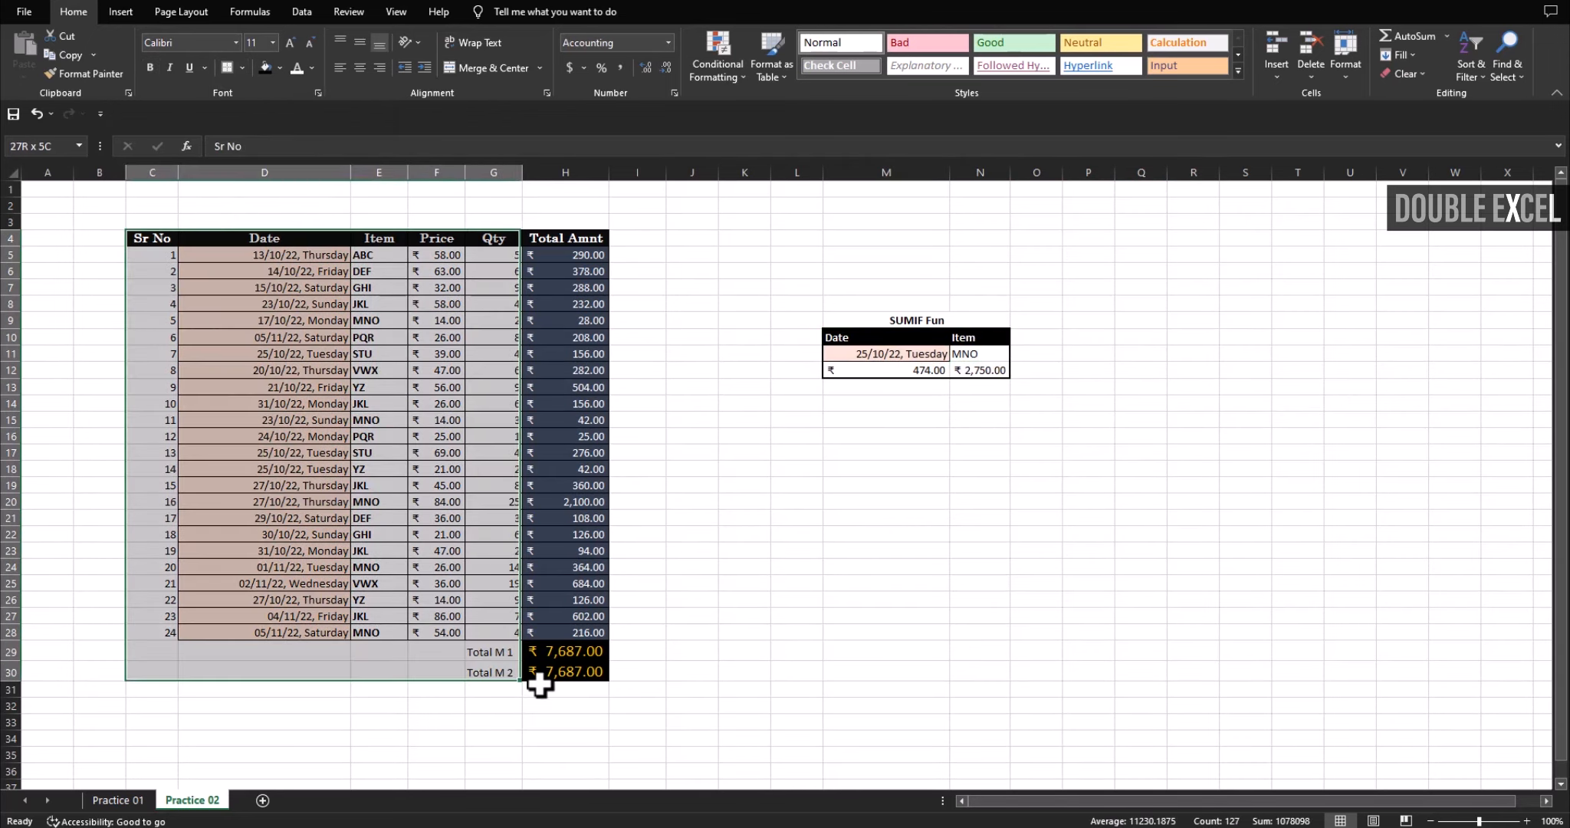
{"action": "left_click", "coordinate": [227, 67]}
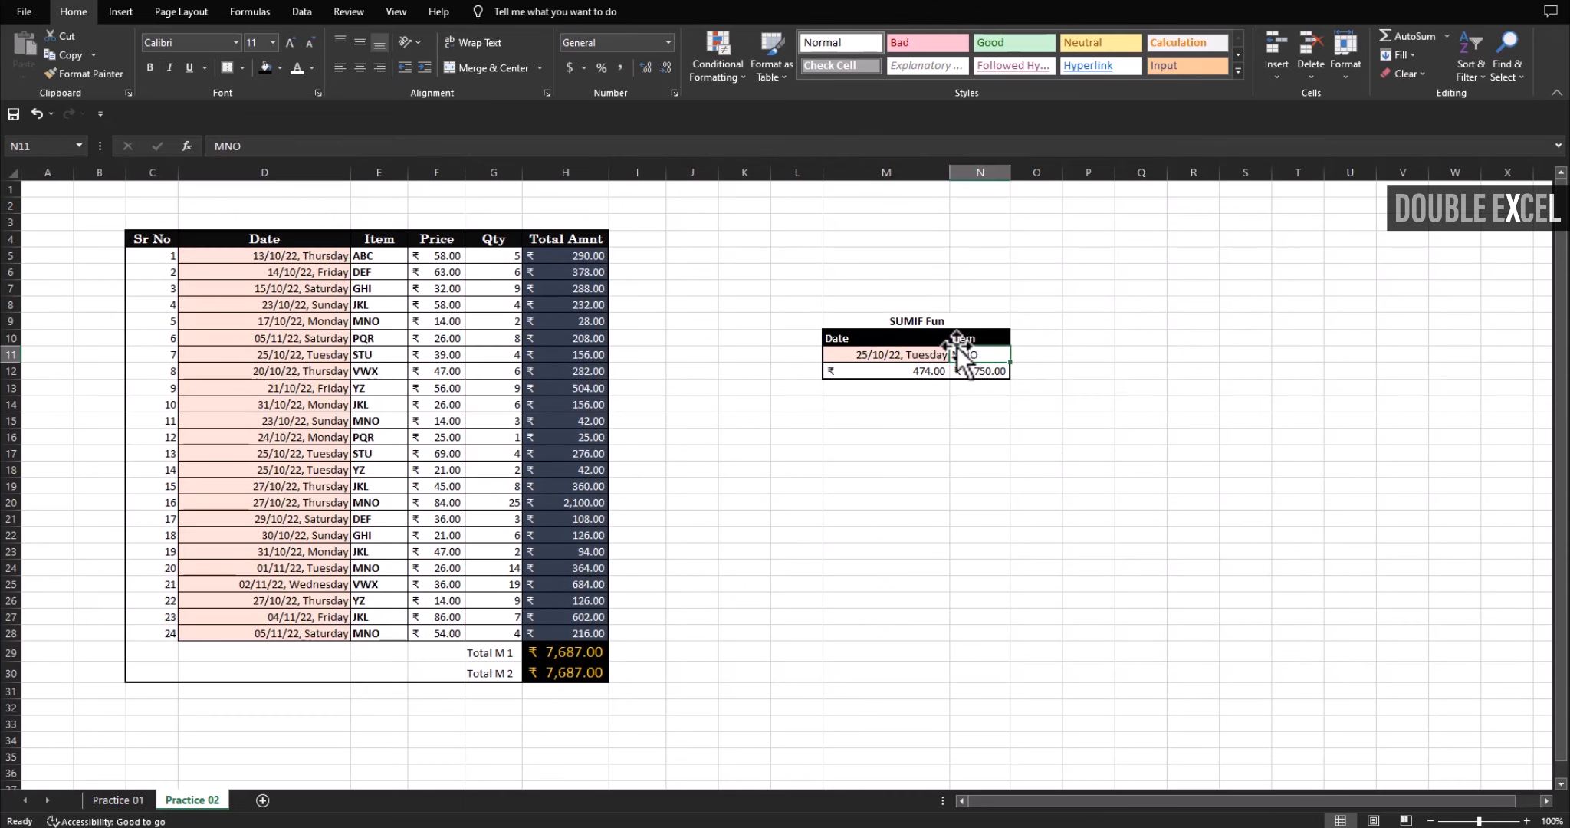
- Widen columns M and N and center the date and item values in M11:N11
{"action": "left_click", "coordinate": [918, 320]}
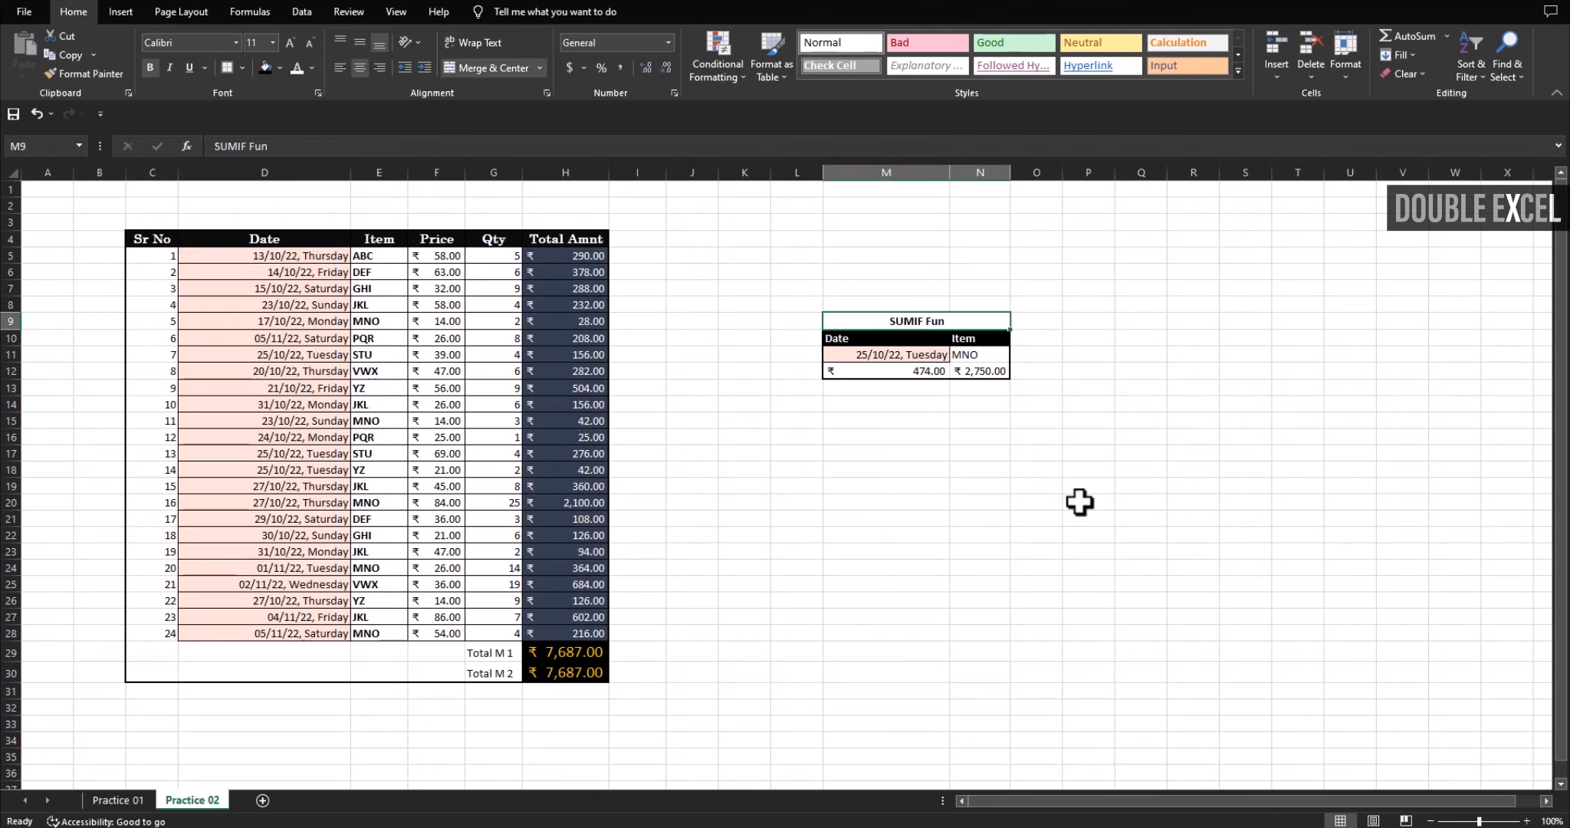
{"action": "left_click", "coordinate": [881, 370]}
{"action": "left_click", "coordinate": [869, 337]}
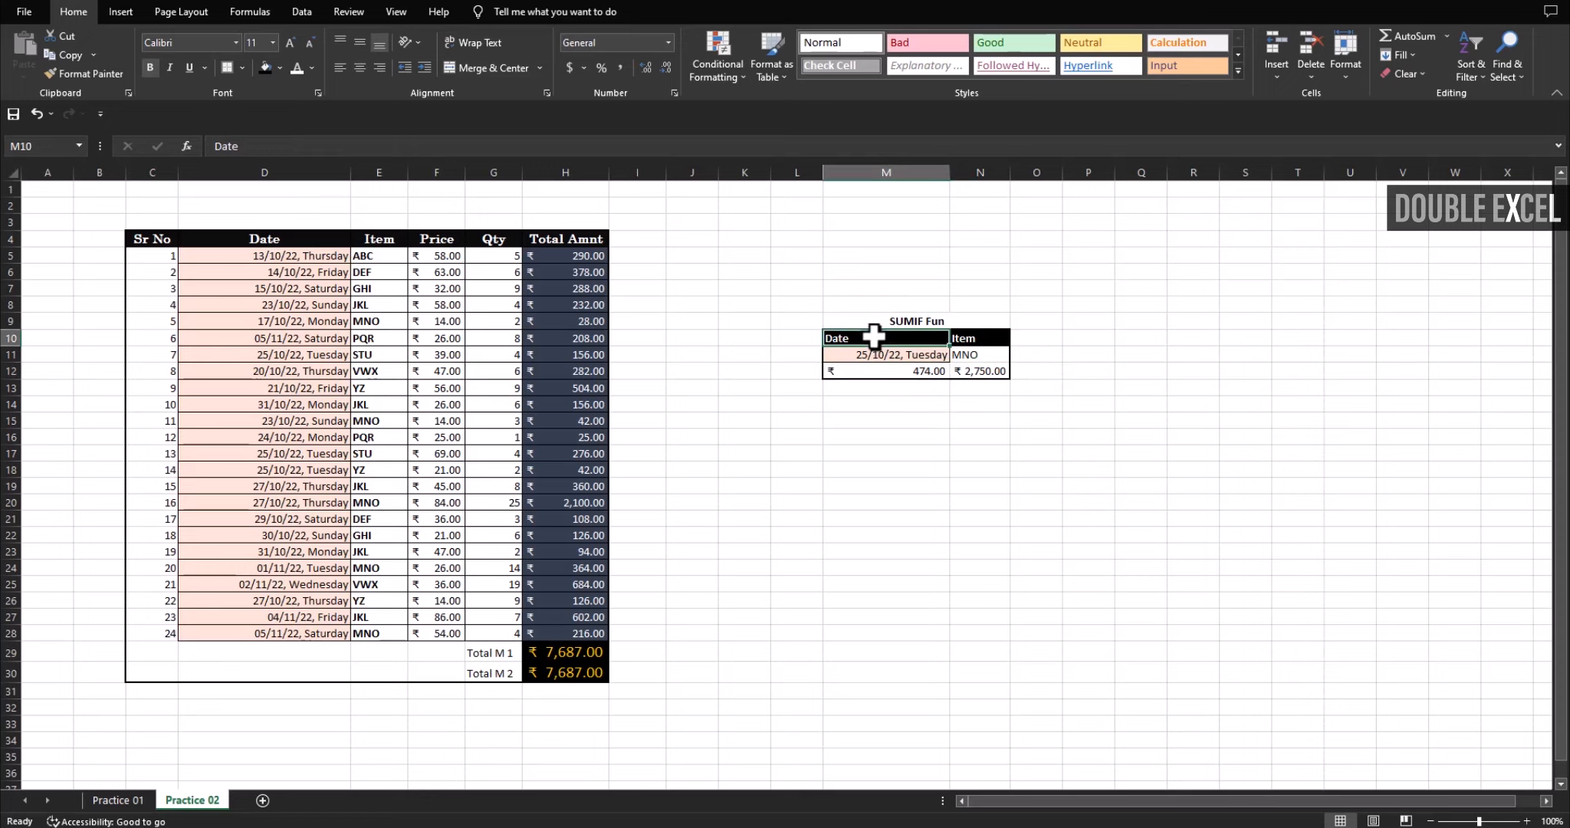
{"action": "left_click", "coordinate": [899, 355]}
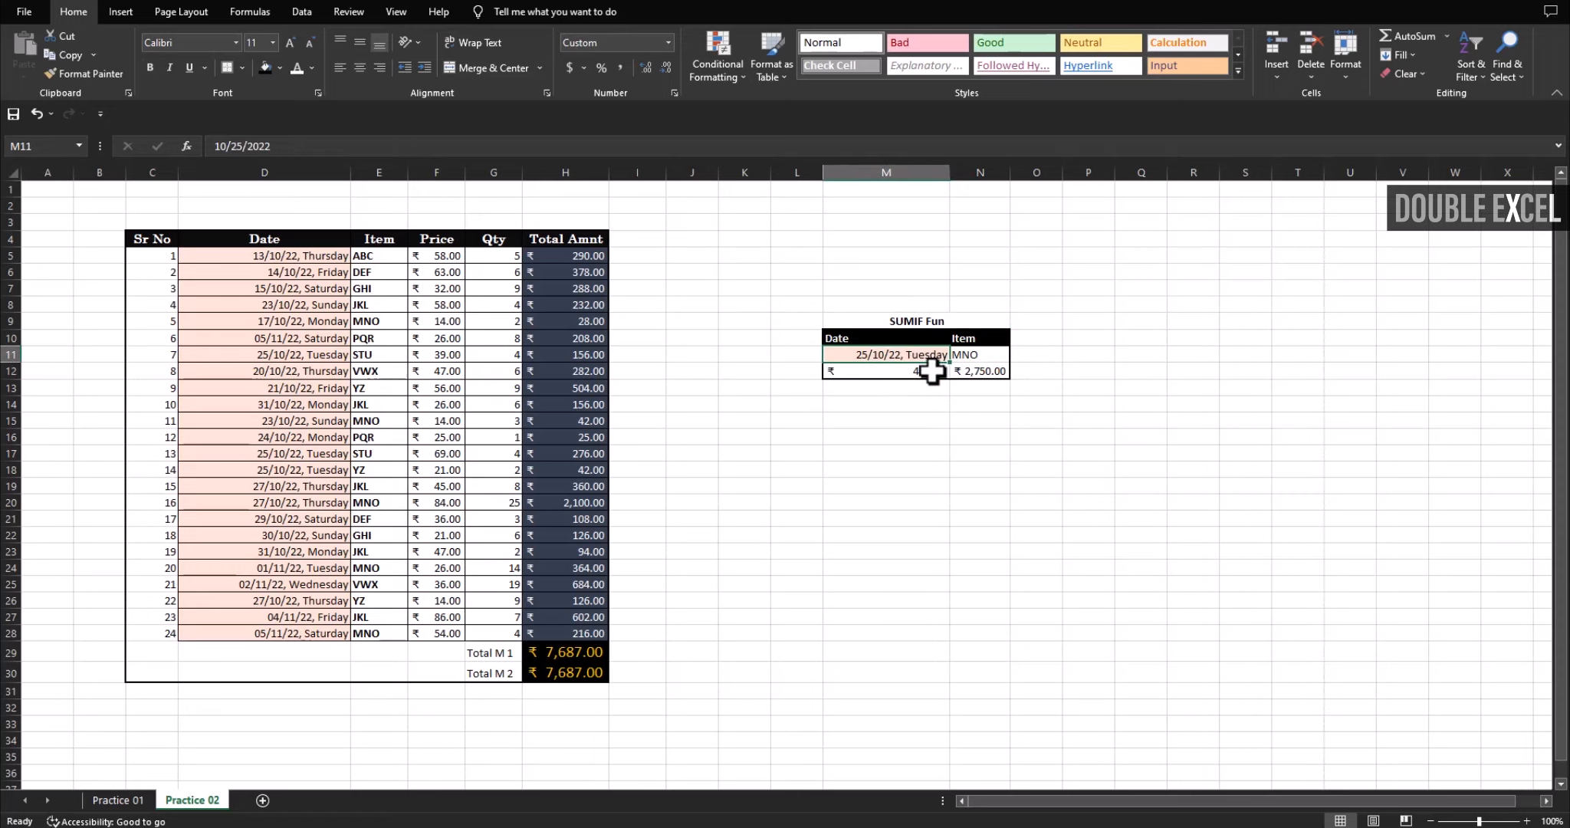
{"action": "left_click", "coordinate": [928, 370]}
{"action": "left_click_drag", "start_coordinate": [983, 368], "coordinate": [918, 375]}
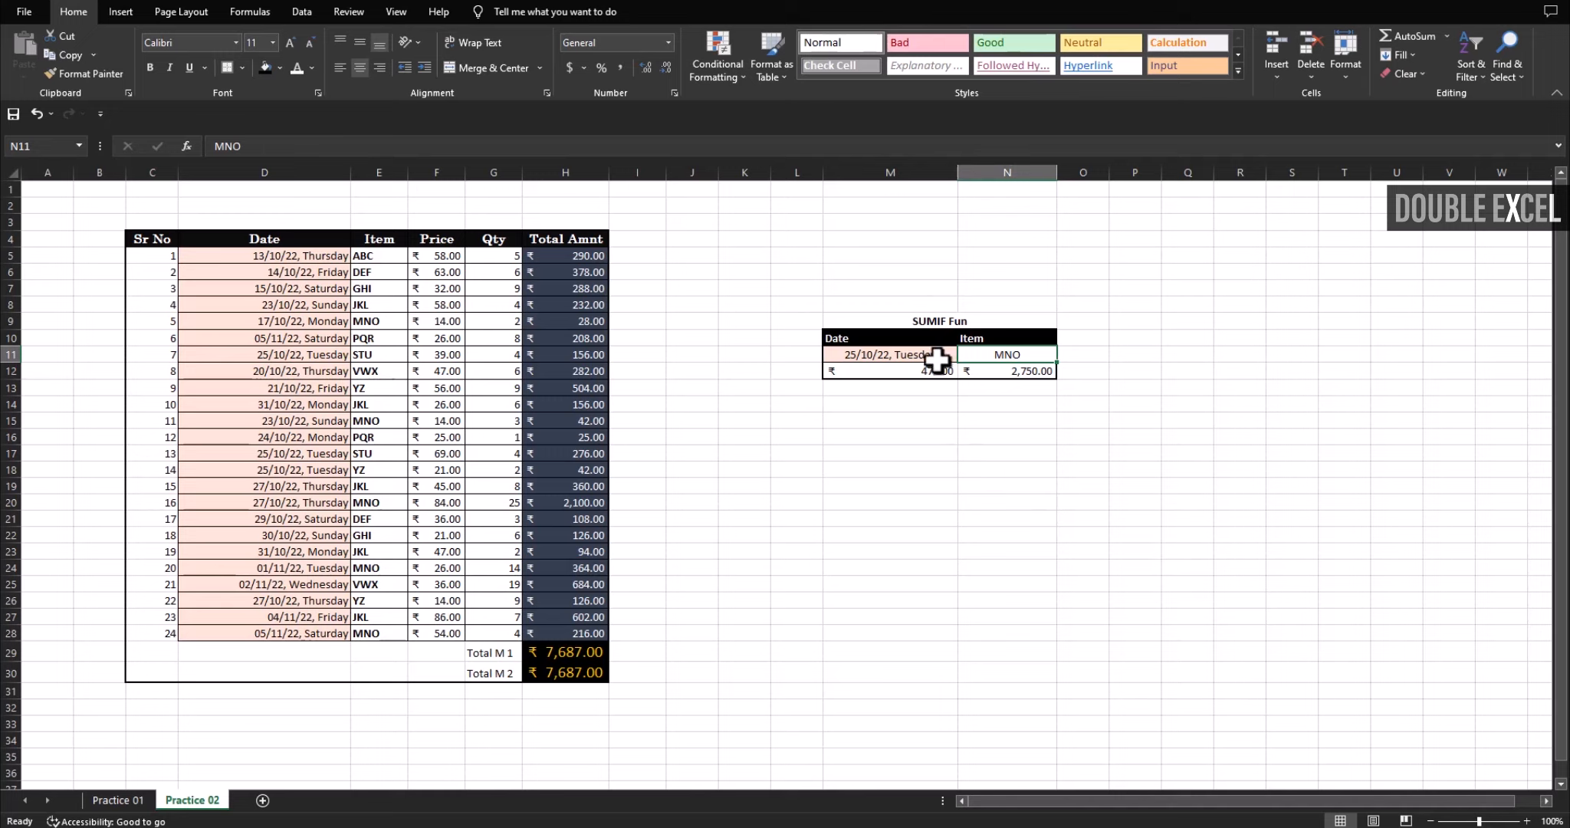
- Change the day of the criteria date in M11 to 17, giving 17 October 2022
{"action": "left_click", "coordinate": [940, 357]}
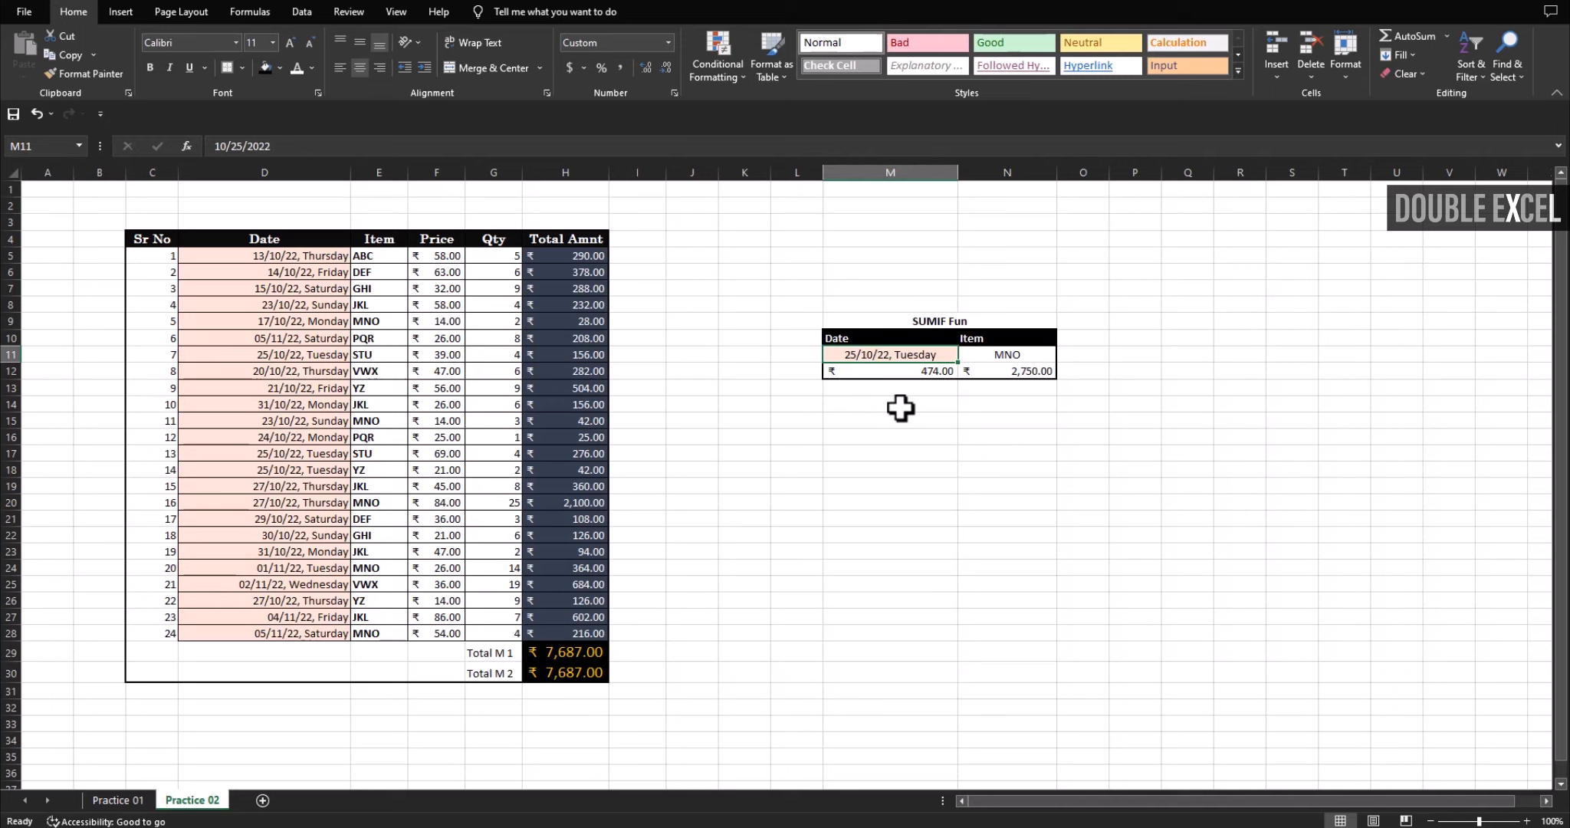
{"action": "double_click", "coordinate": [244, 146]}
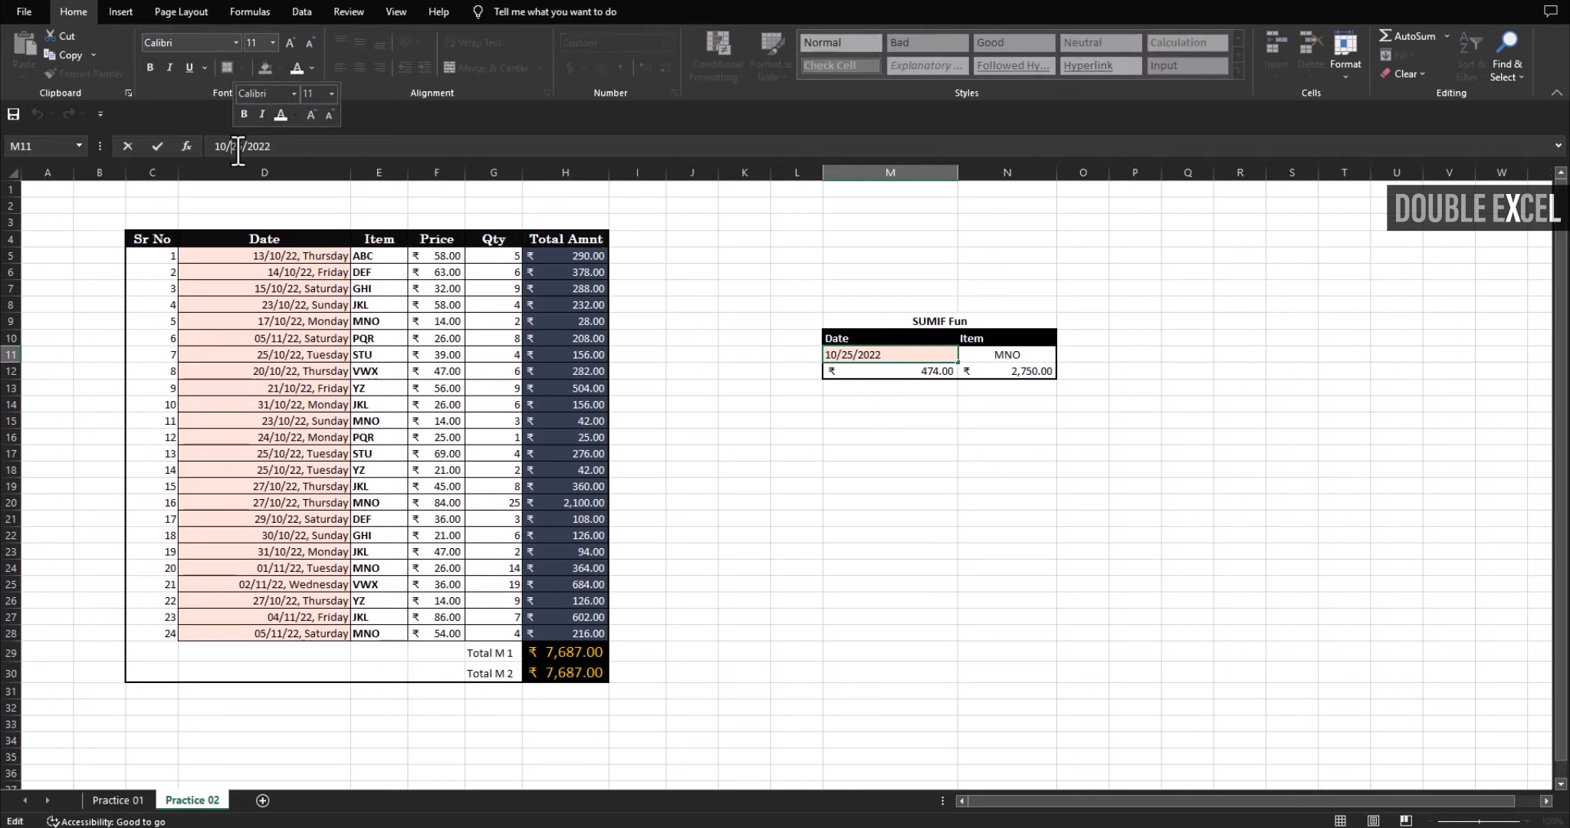
{"action": "key", "text": "BackSpace"}
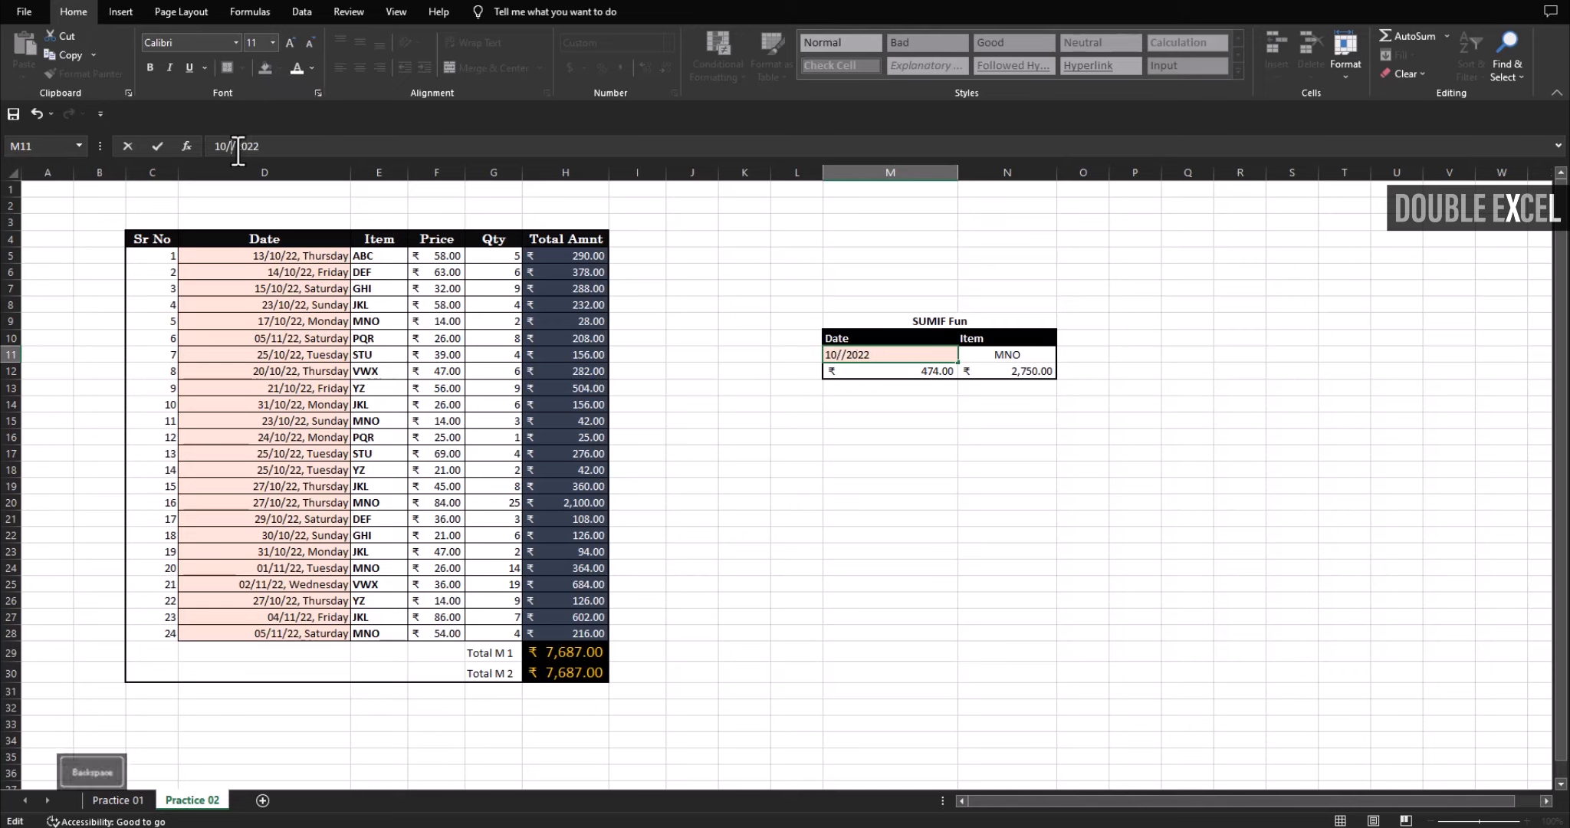
{"action": "type", "text": "17"}
{"action": "key", "text": "Return"}
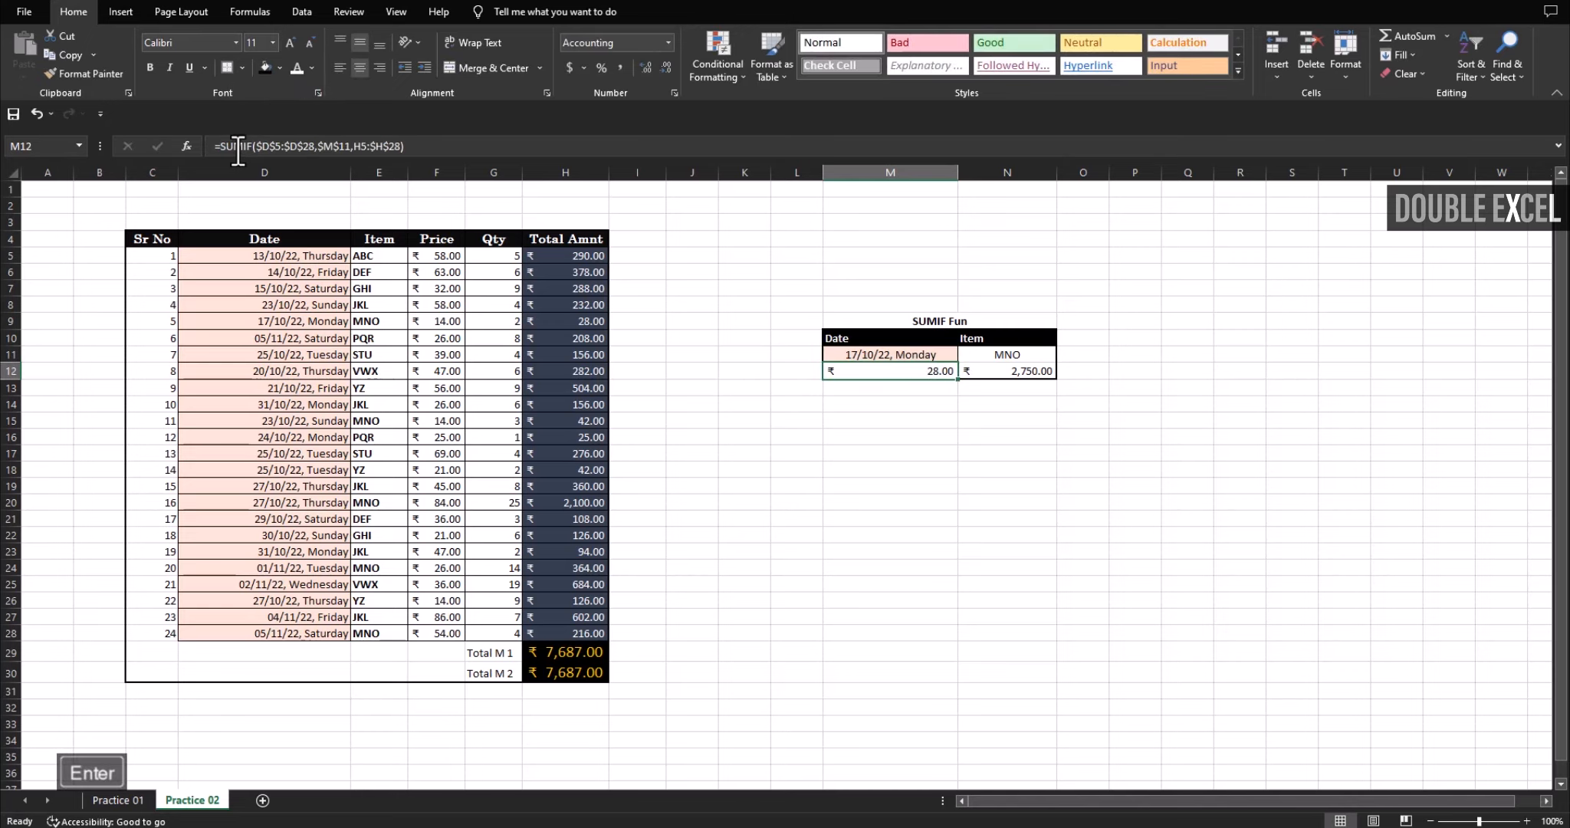
- Test the criteria date in M11 with the month set to 09 and restore the month to 10
{"action": "left_click", "coordinate": [919, 354]}
{"action": "left_click", "coordinate": [686, 146]}
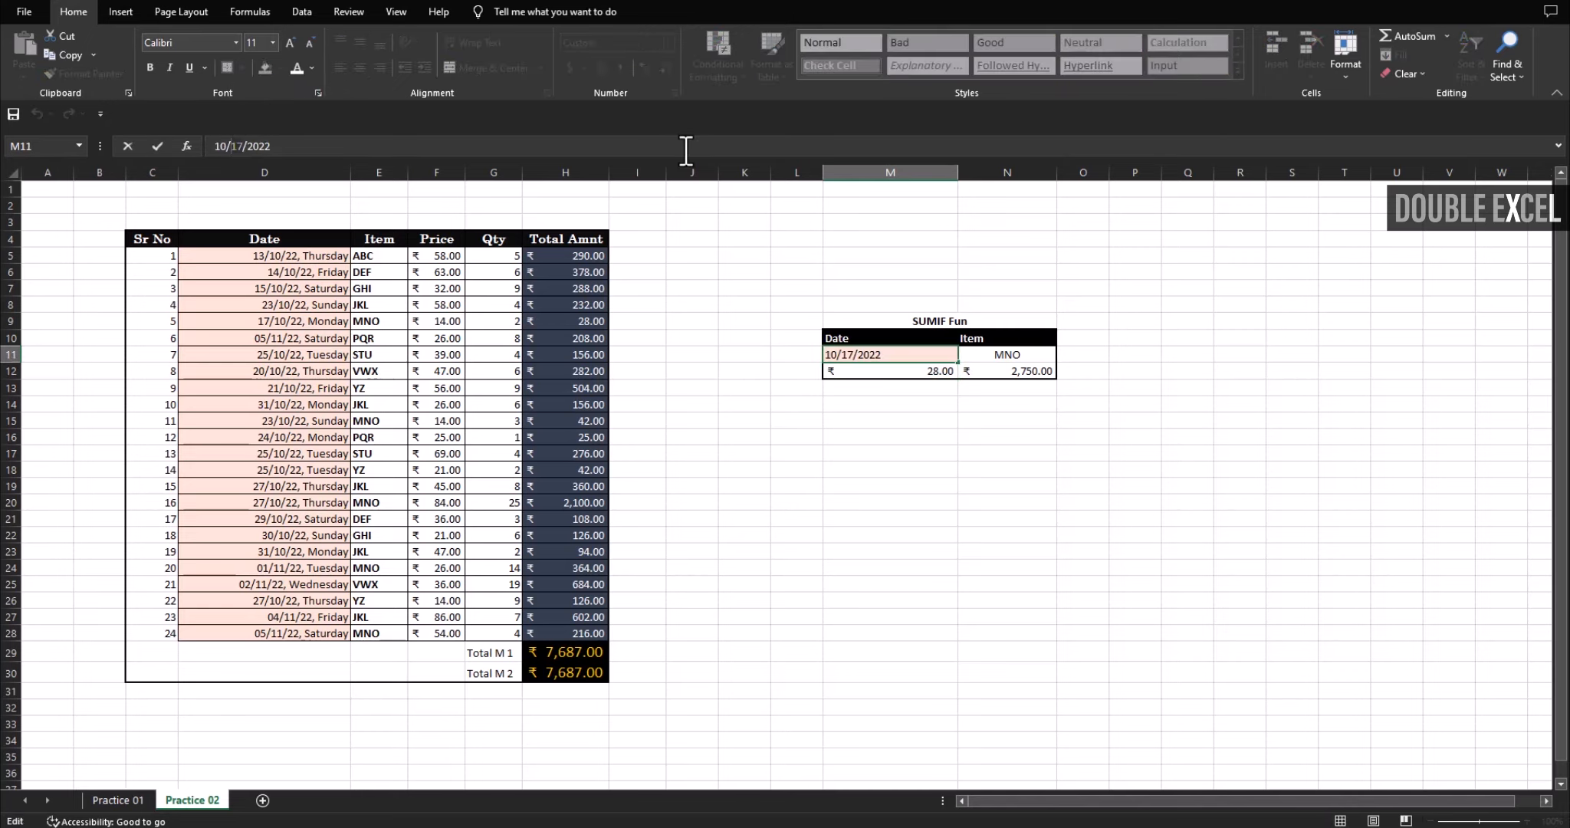
{"action": "double_click", "coordinate": [218, 146]}
{"action": "type", "text": "09"}
{"action": "key", "text": "Return"}
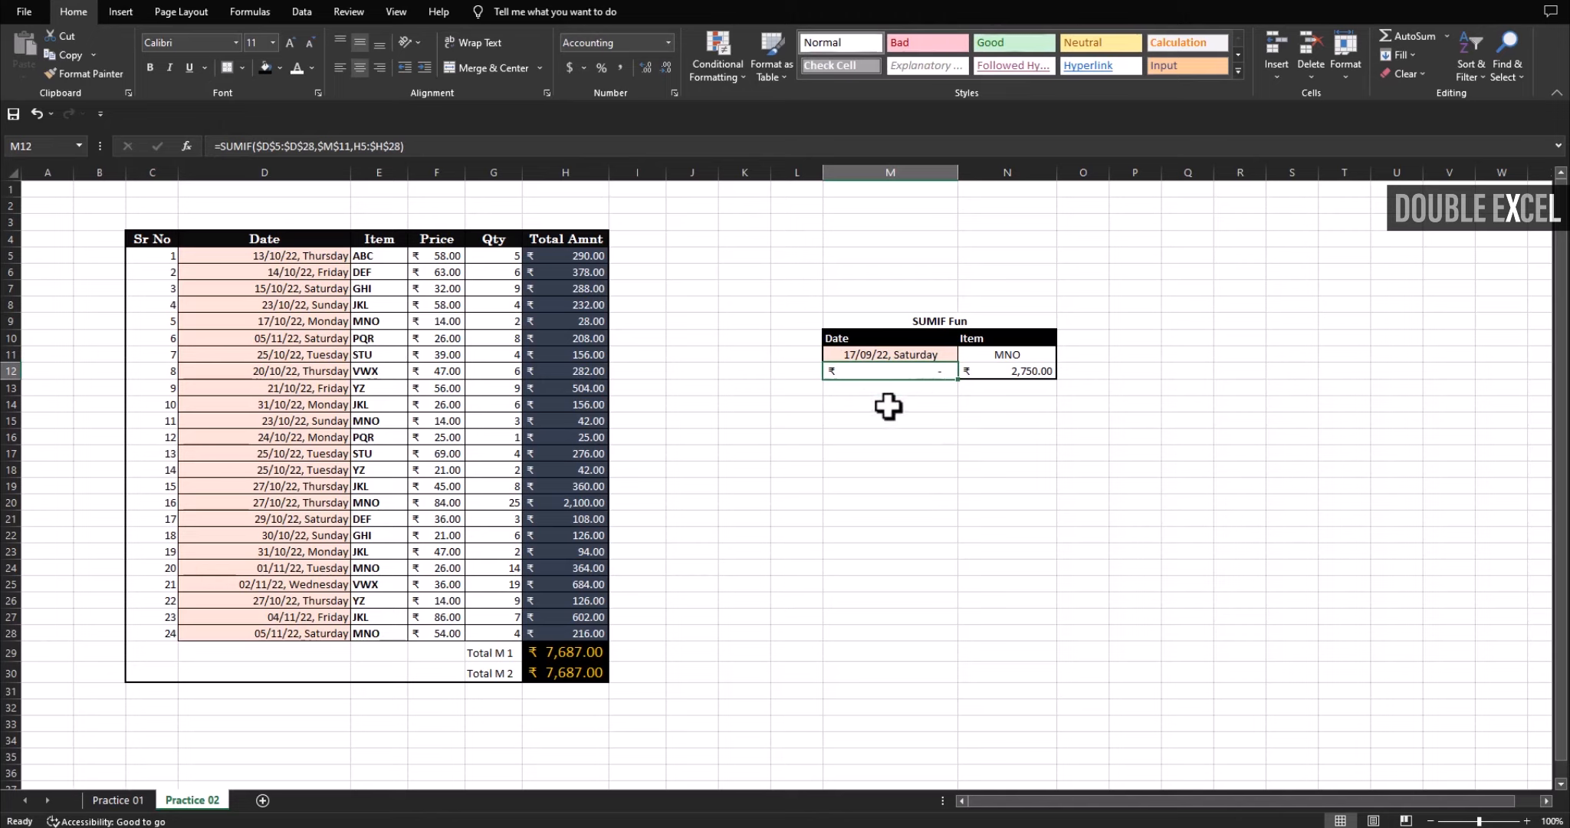
{"action": "key", "text": "Up"}
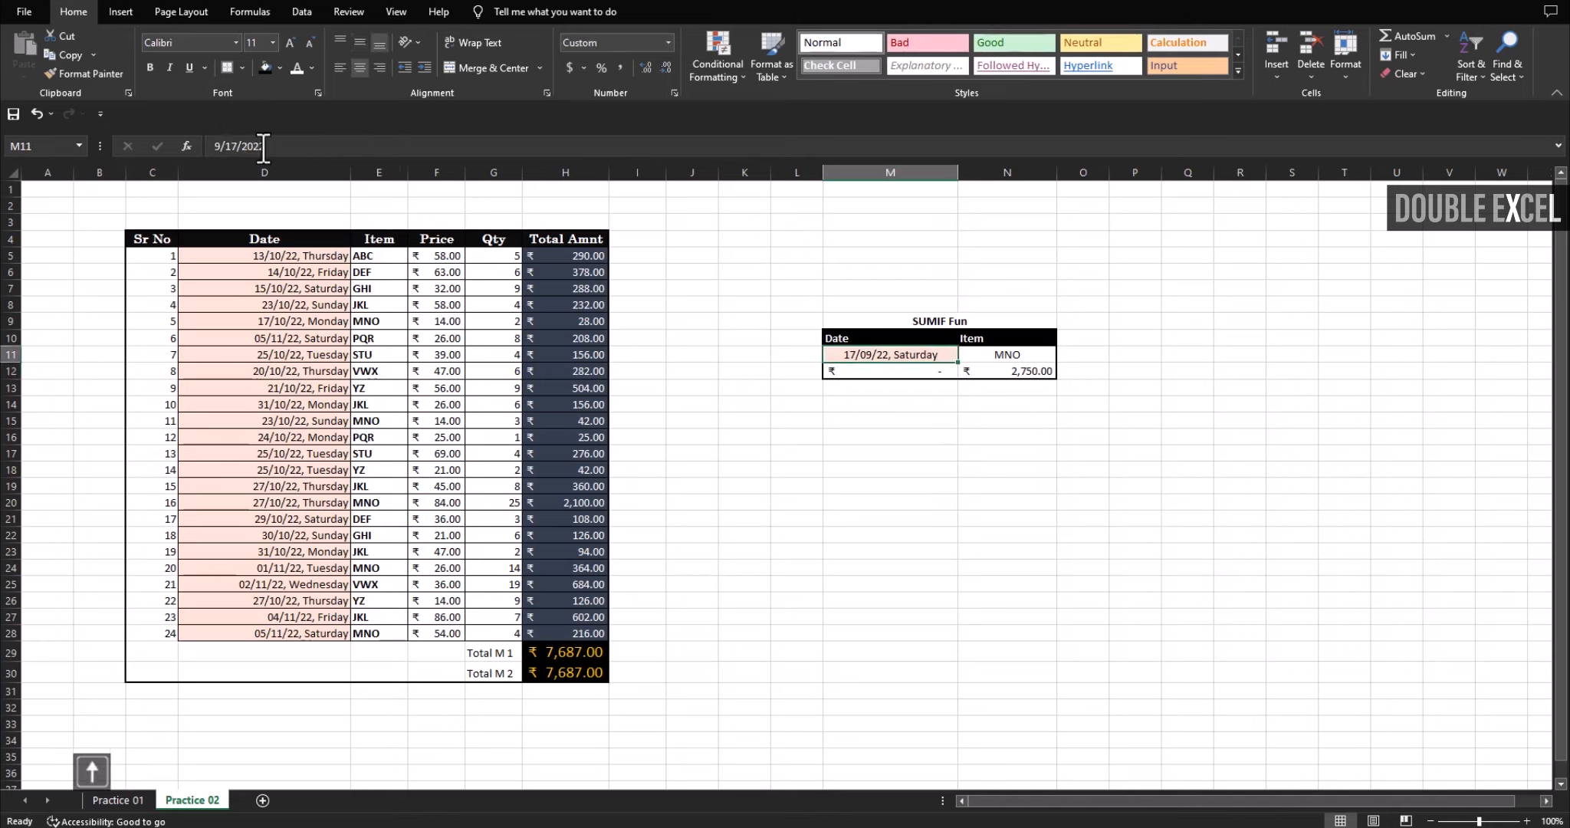
- Add filters to the Date and Item columns of the sales table, range D4:E28
{"action": "left_click_drag", "start_coordinate": [265, 238], "coordinate": [375, 635]}
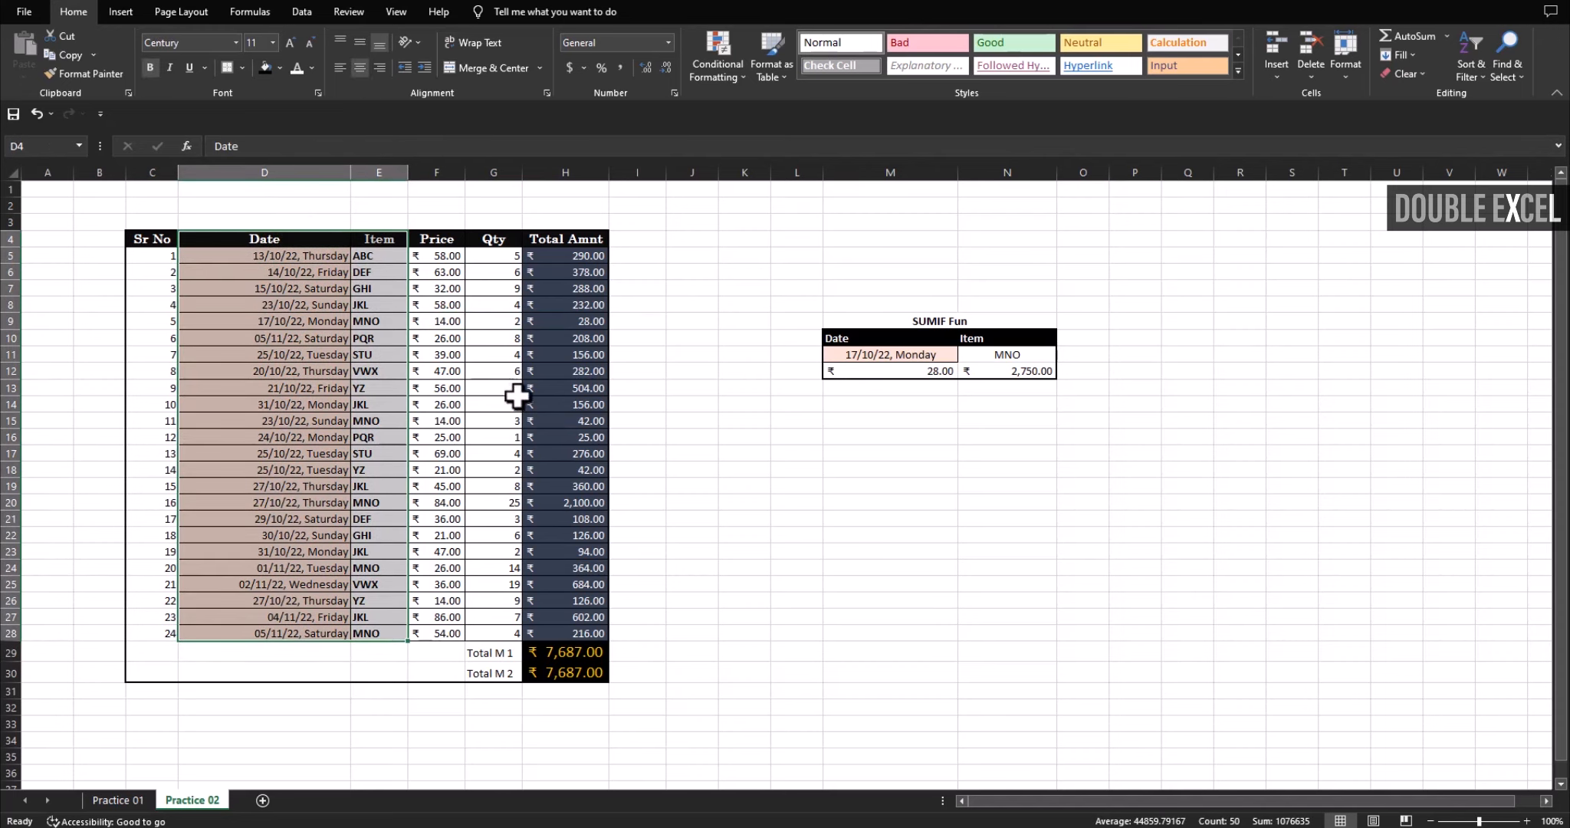
{"action": "left_click", "coordinate": [261, 244]}
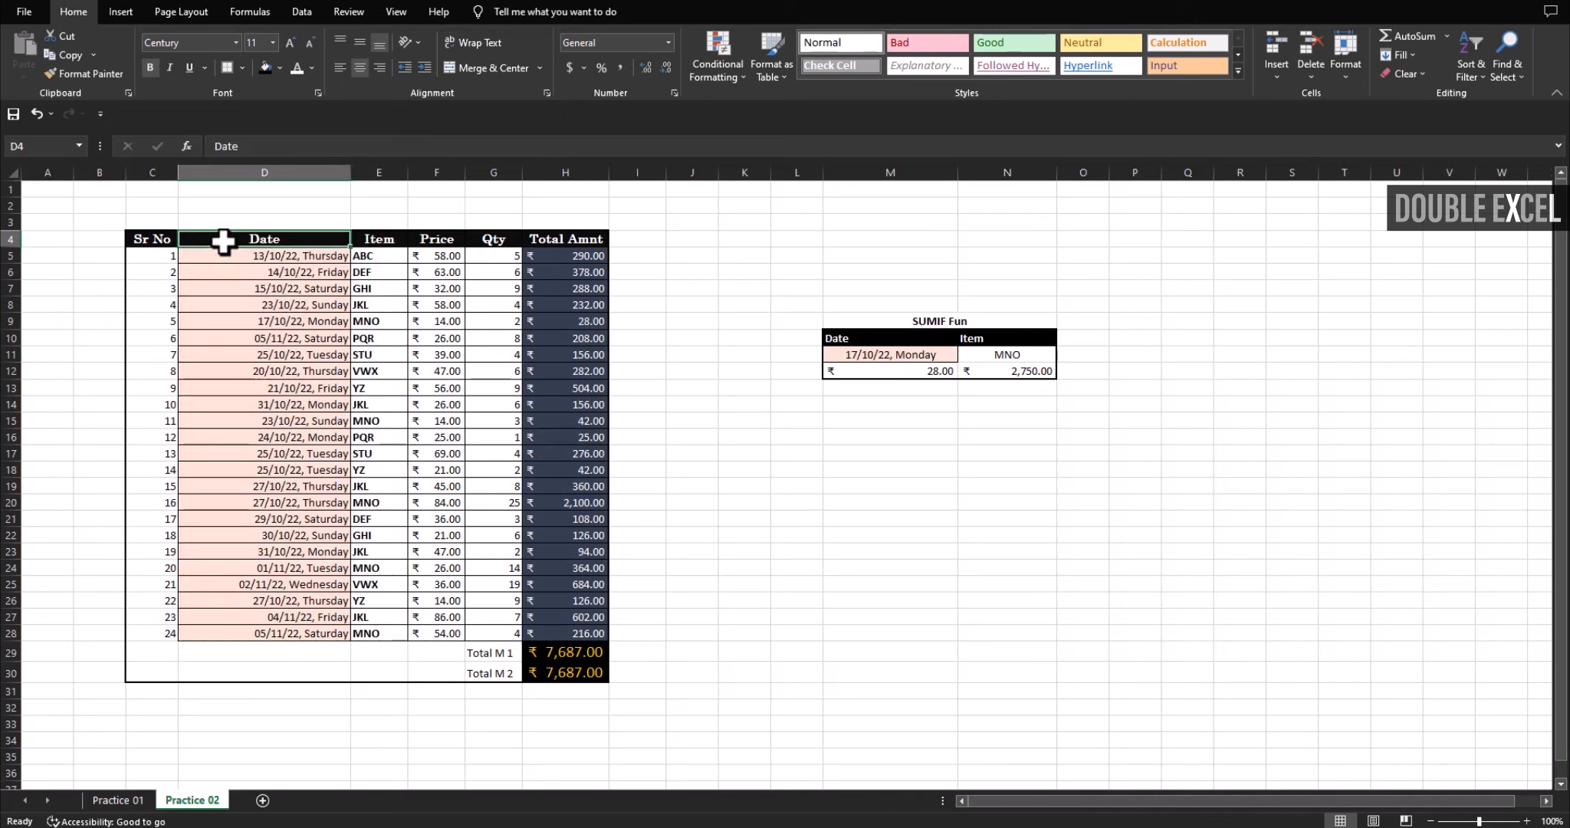
{"action": "left_click_drag", "start_coordinate": [222, 242], "coordinate": [381, 634]}
{"action": "left_click", "coordinate": [301, 11]}
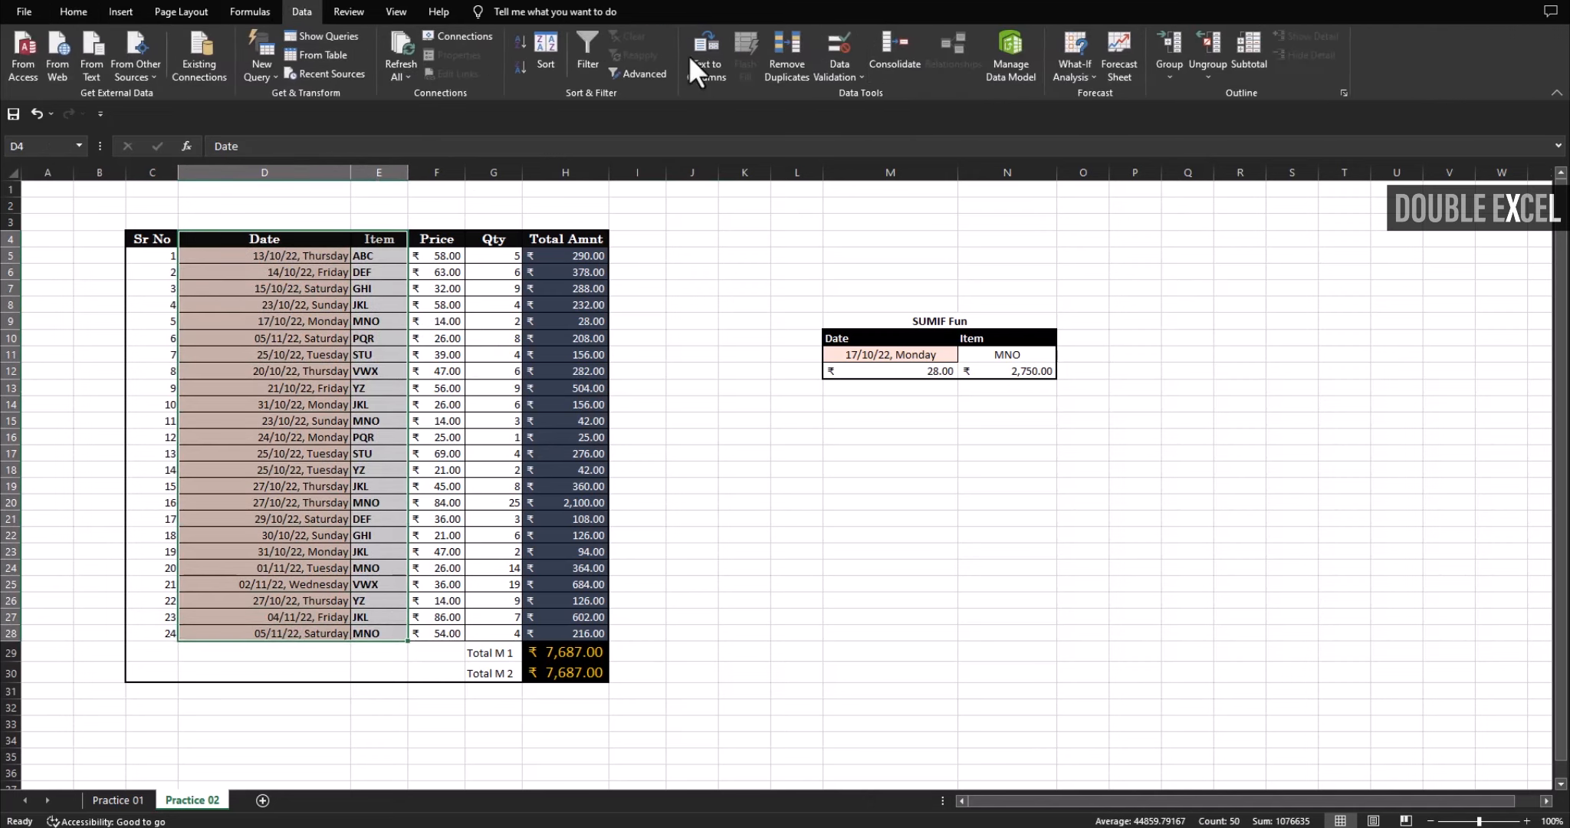
{"action": "left_click", "coordinate": [588, 45]}
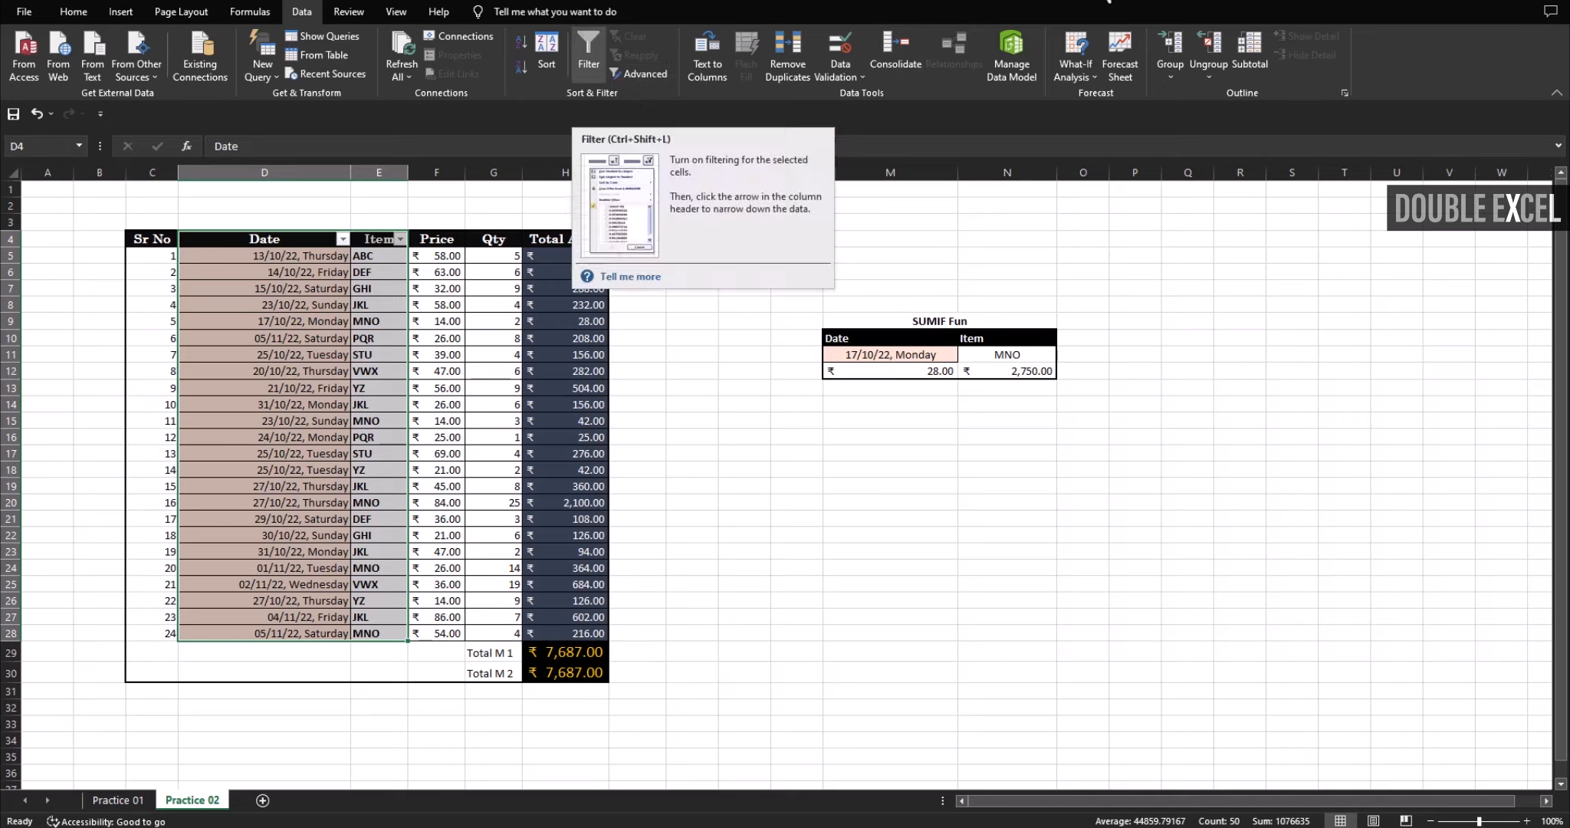
- Toggle the filters on D4:E28 off and on repeatedly, leaving them turned on
{"action": "left_click_drag", "start_coordinate": [256, 241], "coordinate": [381, 632]}
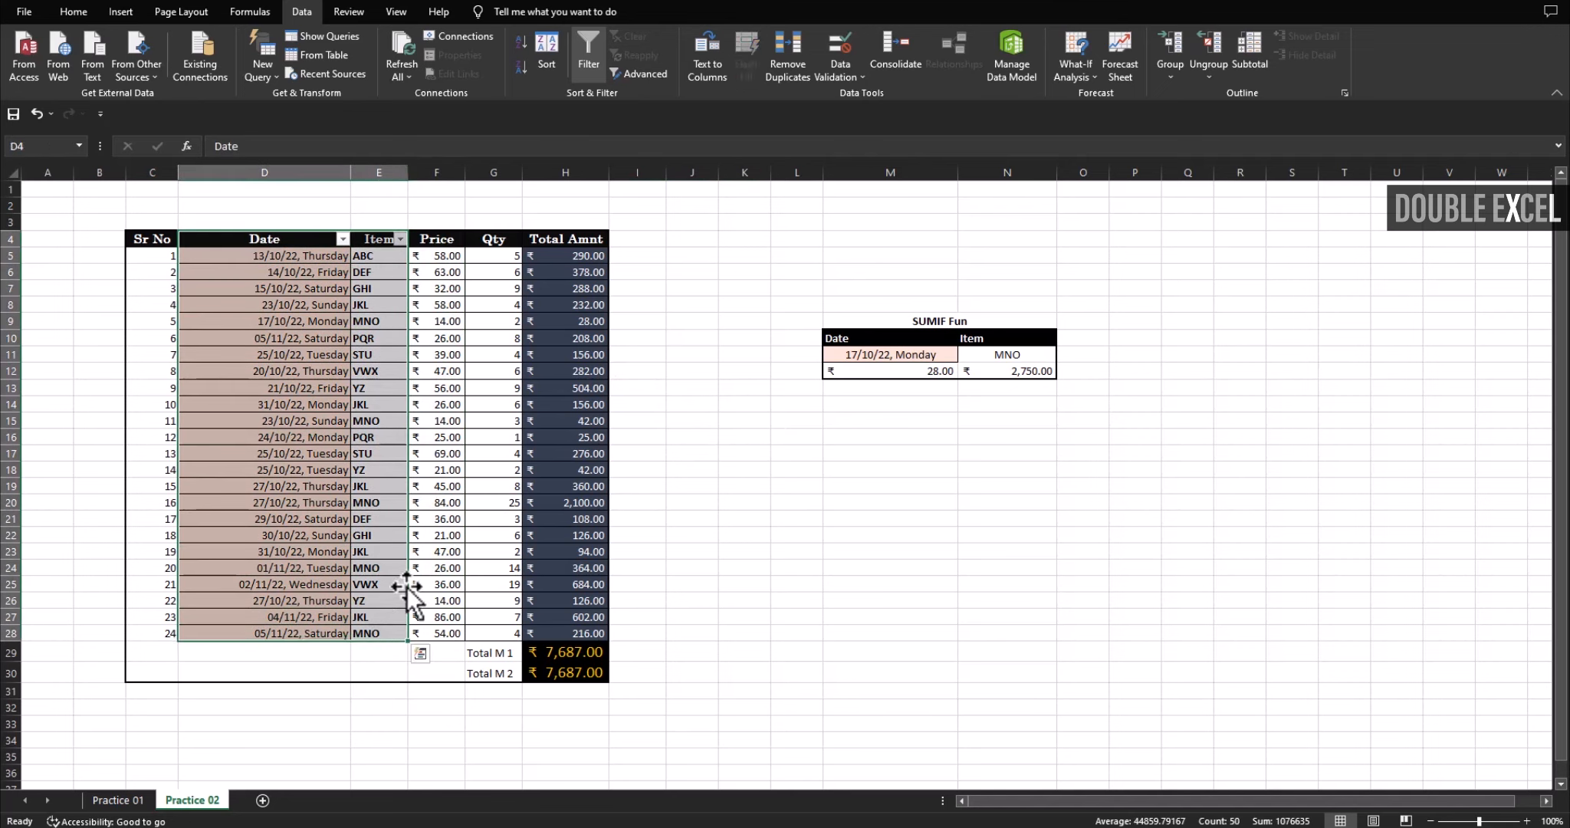
{"action": "key", "text": "ctrl+shift+l"}
{"action": "key", "text": "ctrl+shift+l"}
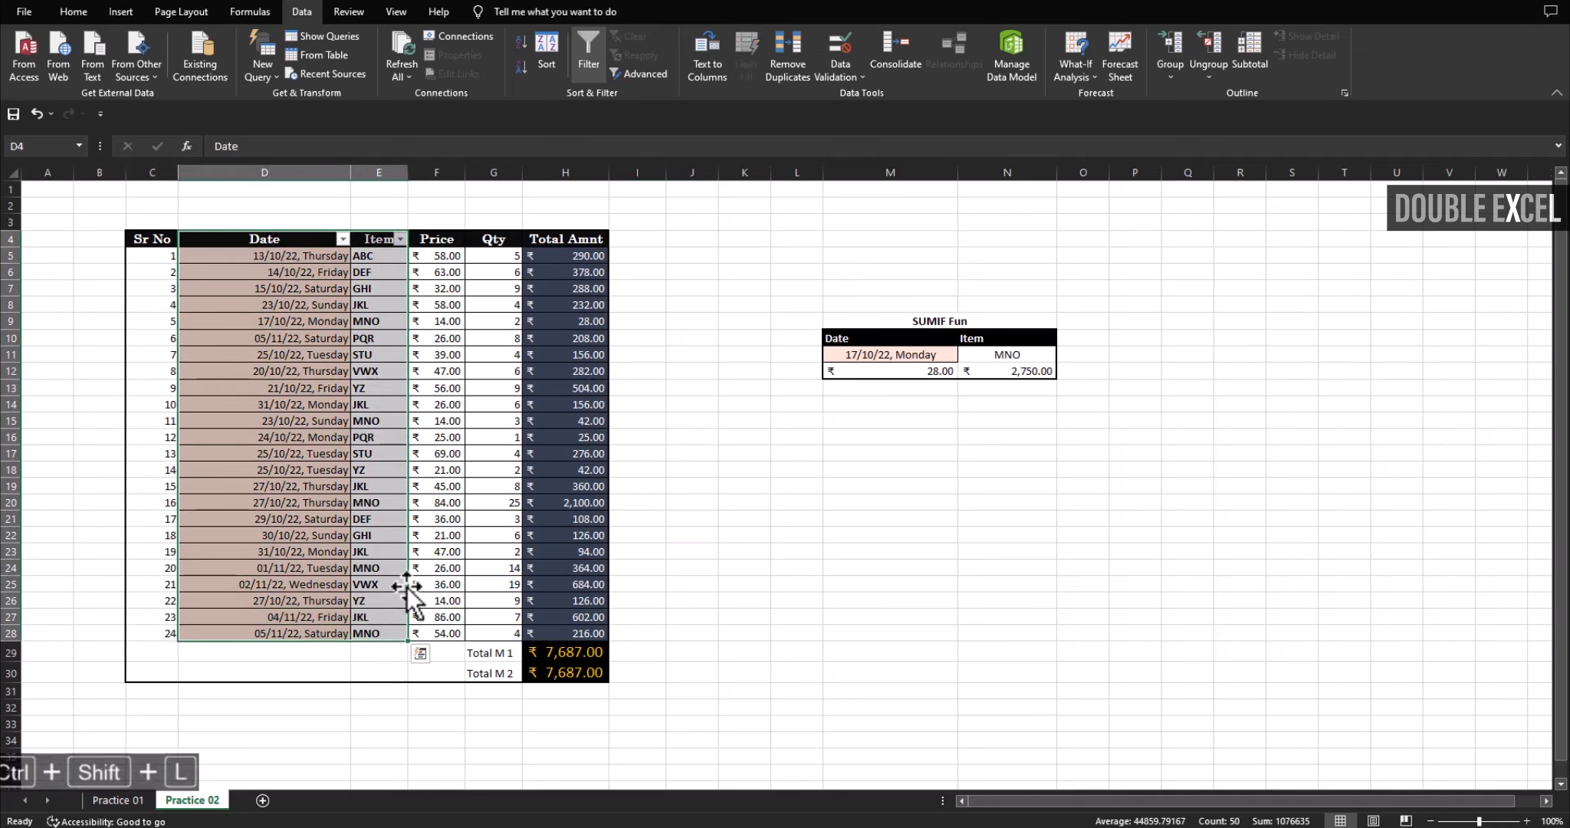
{"action": "key", "text": "ctrl+shift+l"}
{"action": "key", "text": "ctrl+shift+l"}
{"action": "key", "text": "ctrl+shift+l"}
{"action": "key", "text": "ctrl+shift+l"}
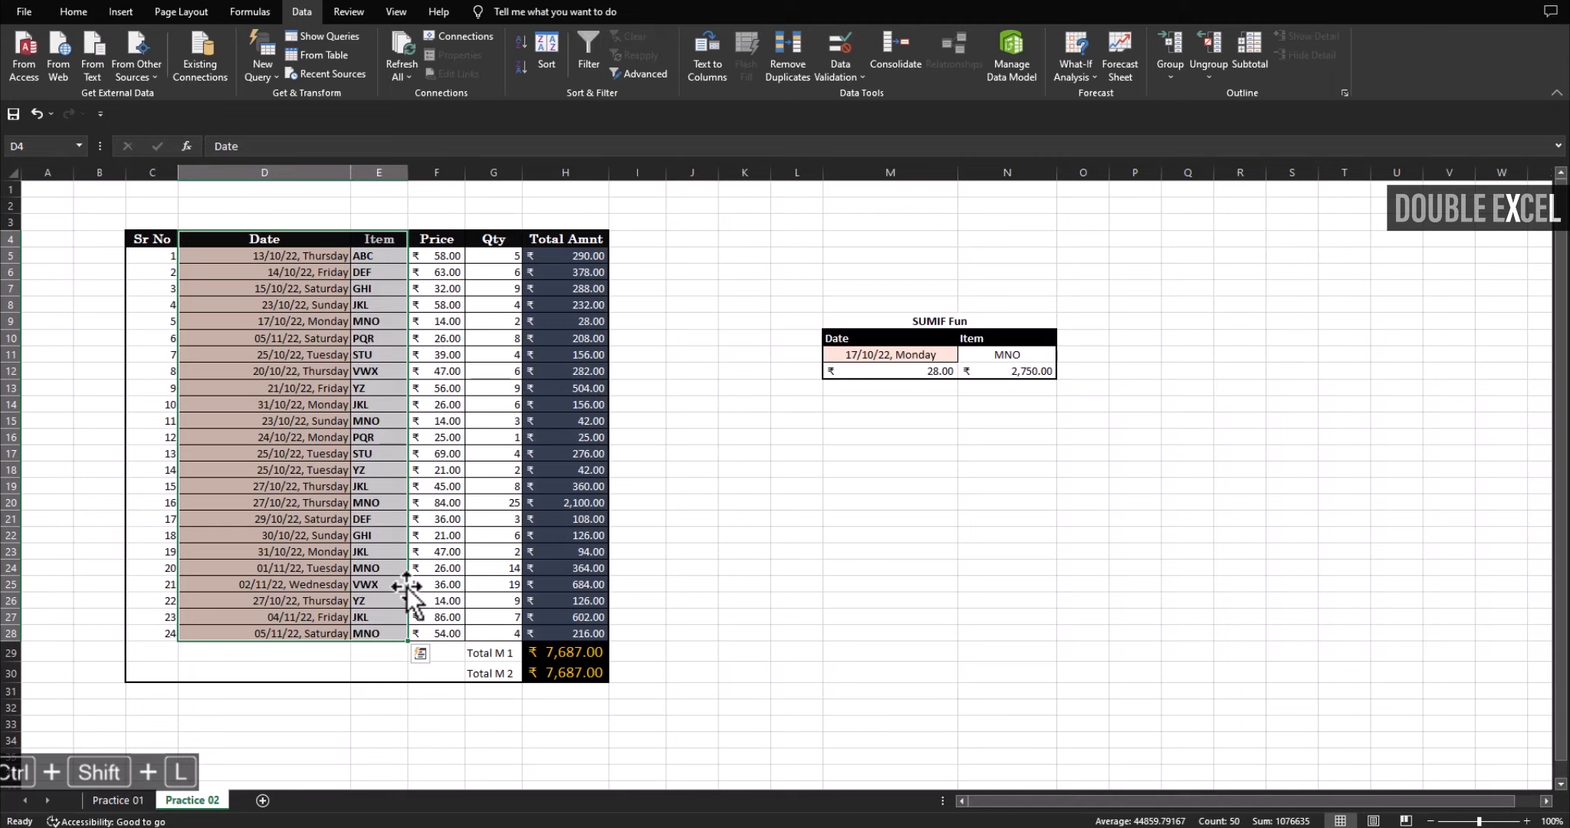
{"action": "key", "text": "ctrl+shift+l"}
{"action": "key", "text": "ctrl+shift+l"}
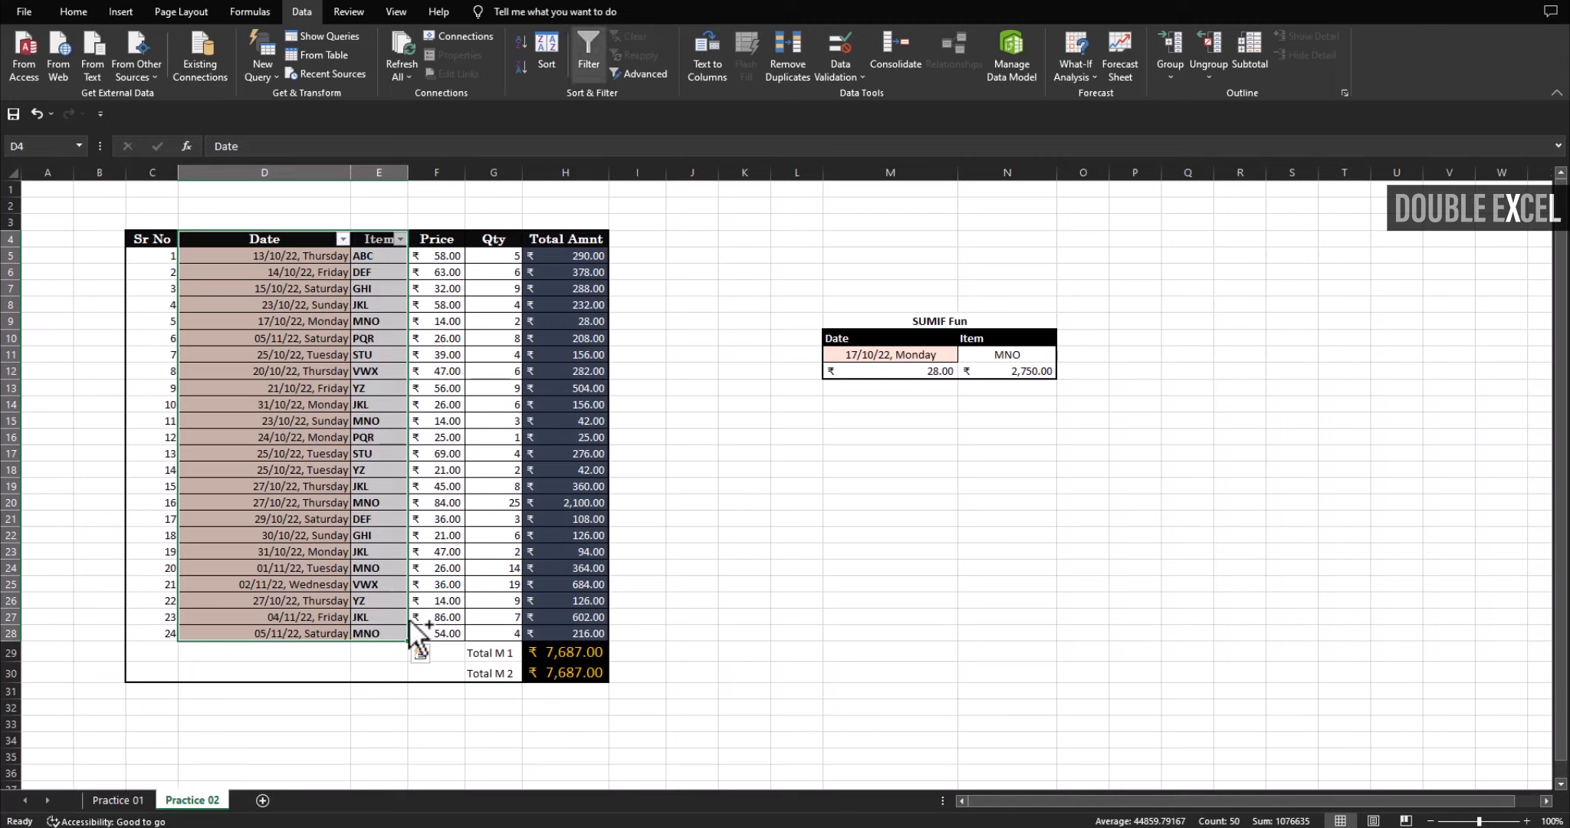
{"action": "left_click", "coordinate": [793, 404]}
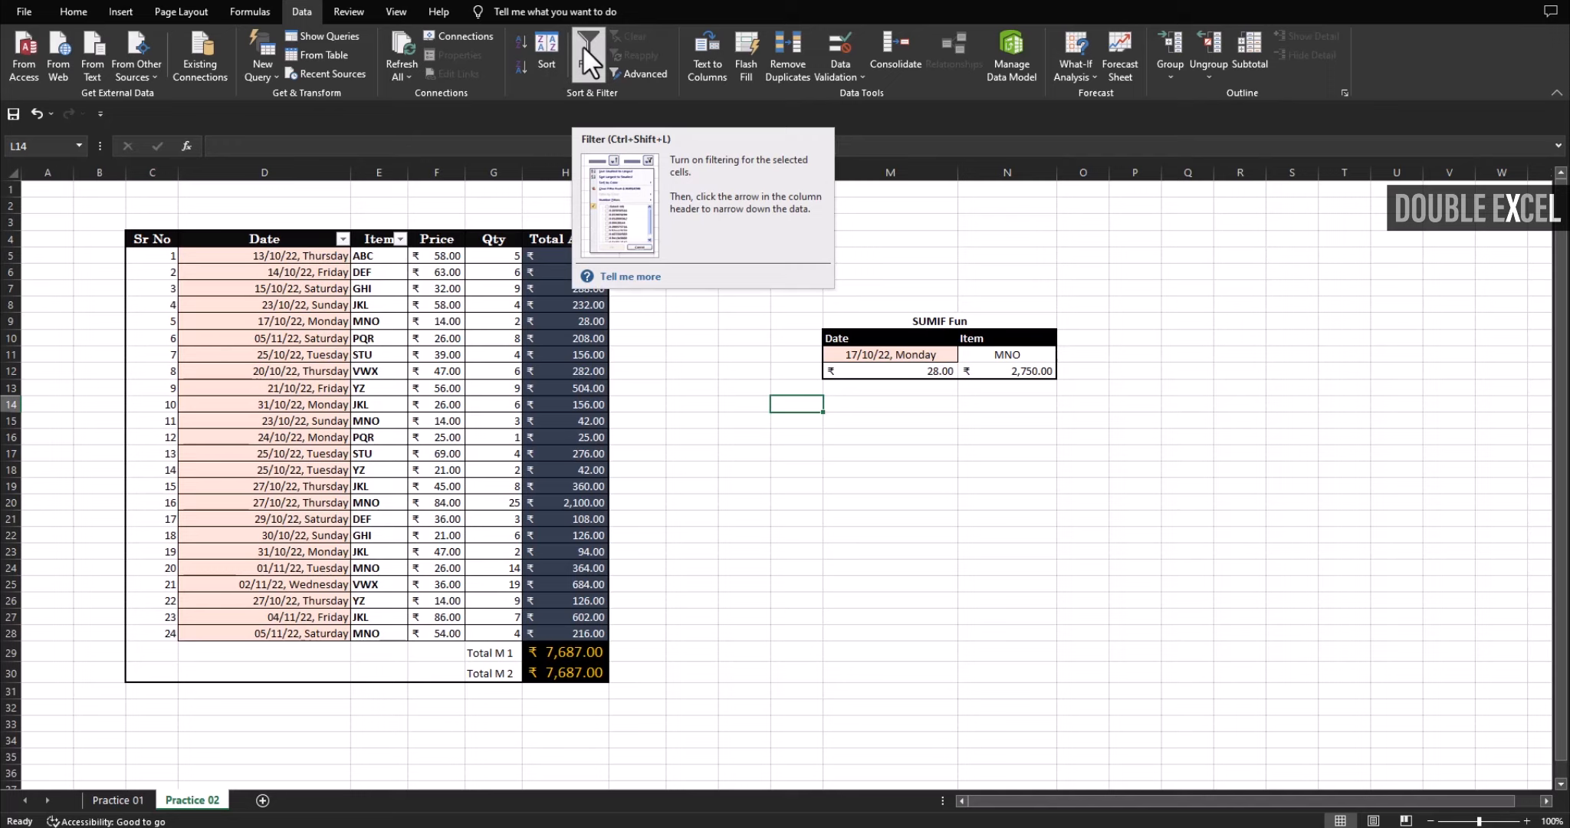
- Filter the Date column to only 17 October 2022 and select the matching total amount
{"action": "left_click", "coordinate": [322, 238]}
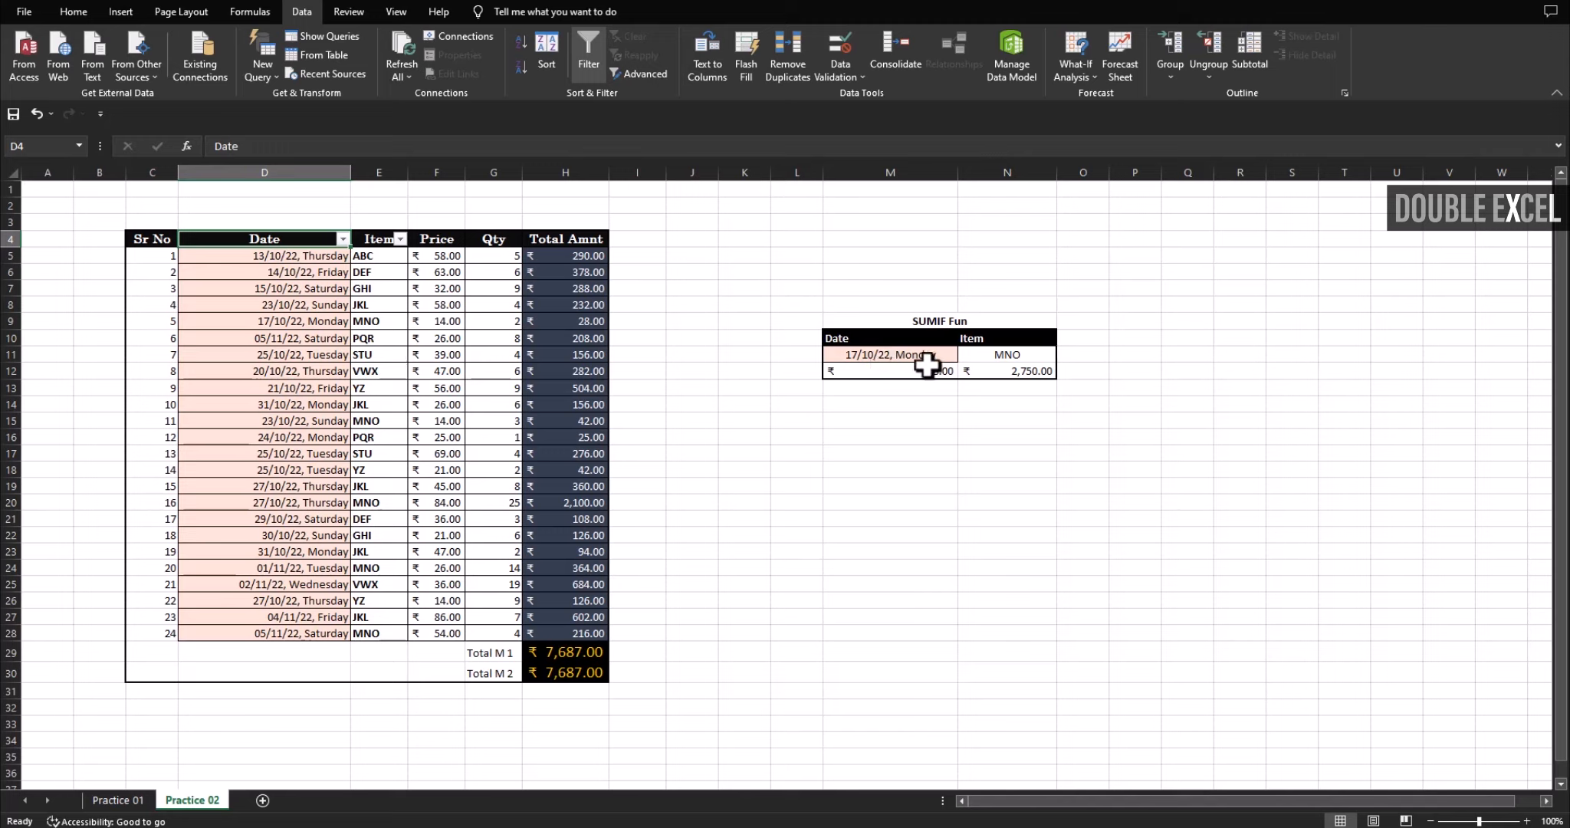
{"action": "left_click", "coordinate": [343, 240]}
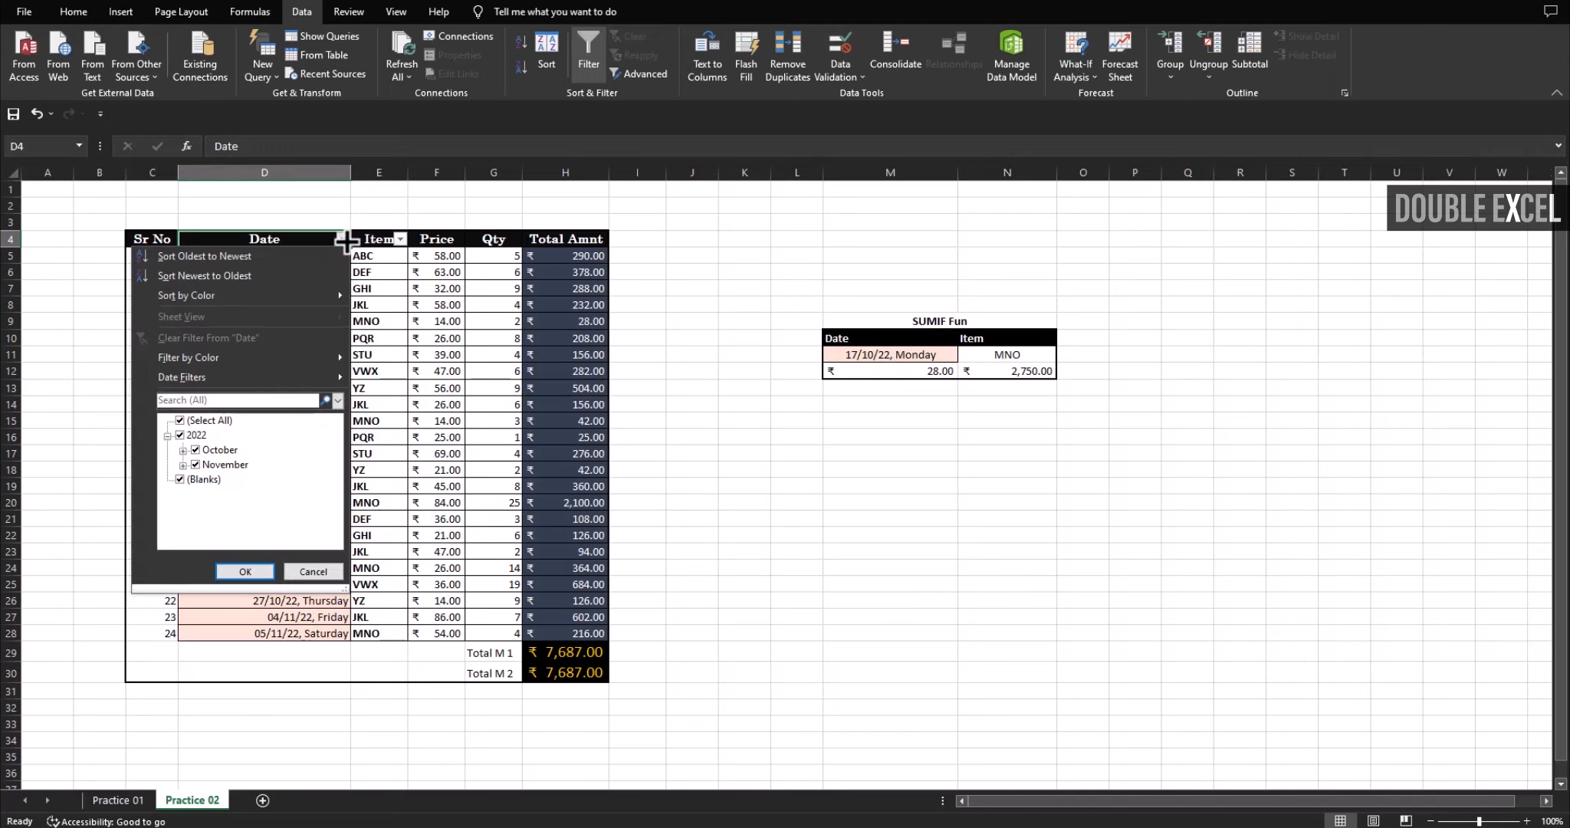
{"action": "left_click", "coordinate": [211, 420]}
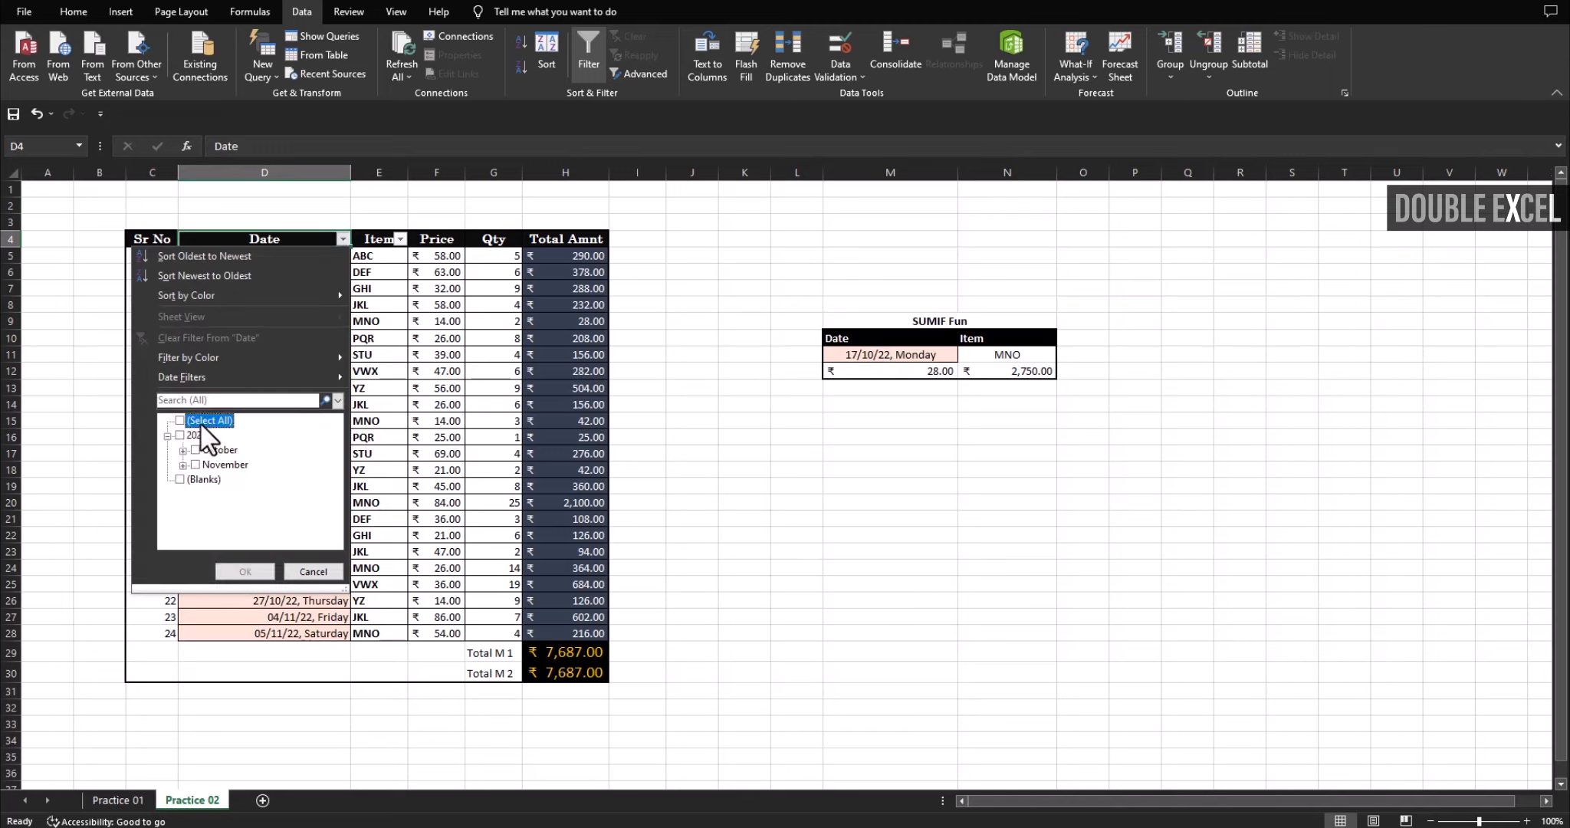
{"action": "left_click", "coordinate": [180, 480]}
{"action": "left_click", "coordinate": [196, 462]}
{"action": "left_click", "coordinate": [183, 452]}
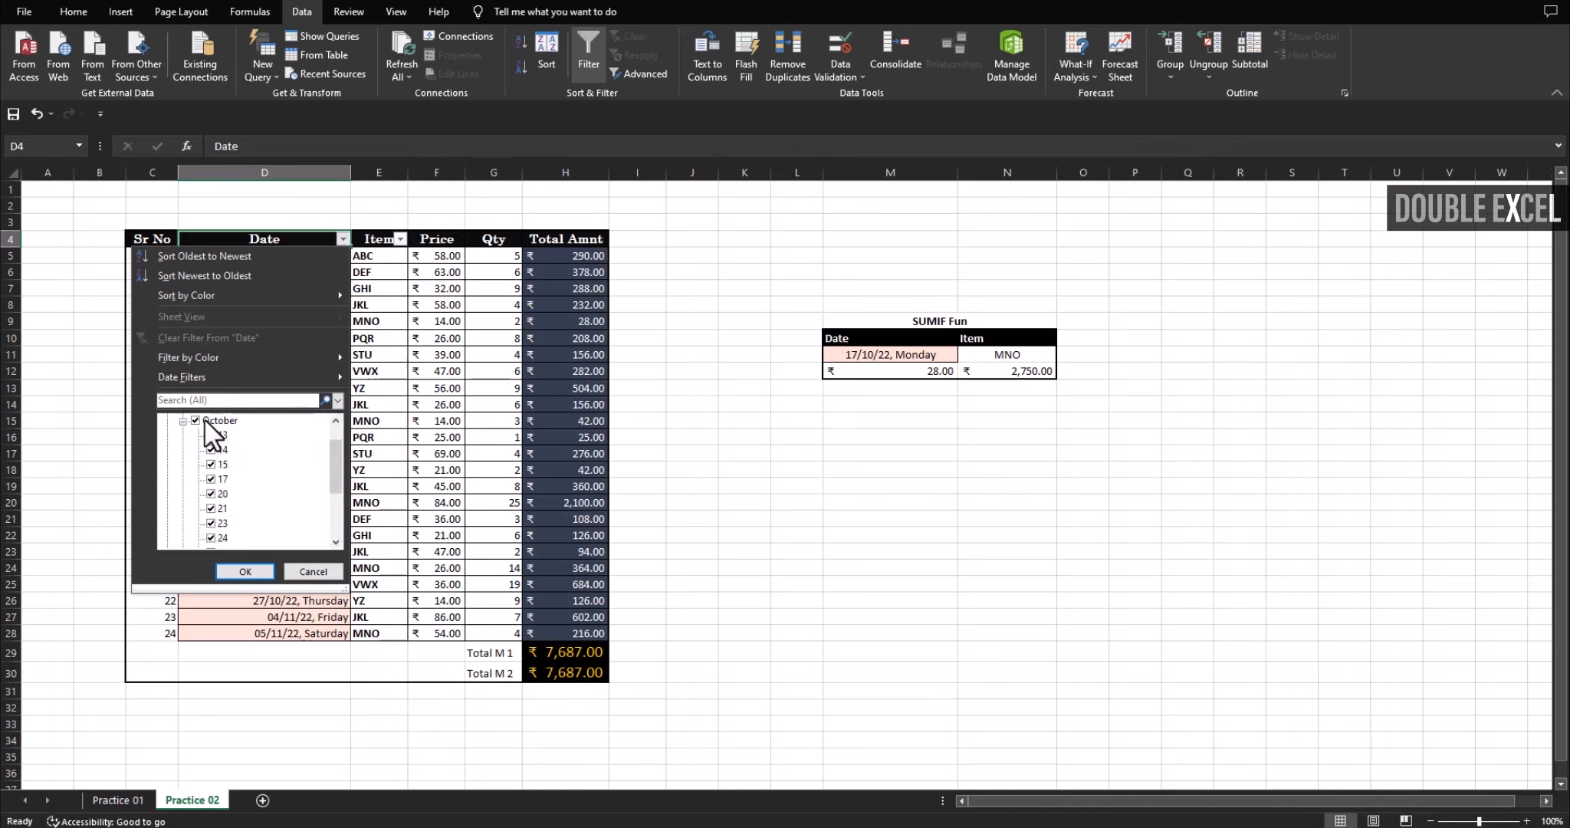
{"action": "left_click", "coordinate": [196, 422]}
{"action": "left_click", "coordinate": [211, 479]}
{"action": "left_click", "coordinate": [241, 573]}
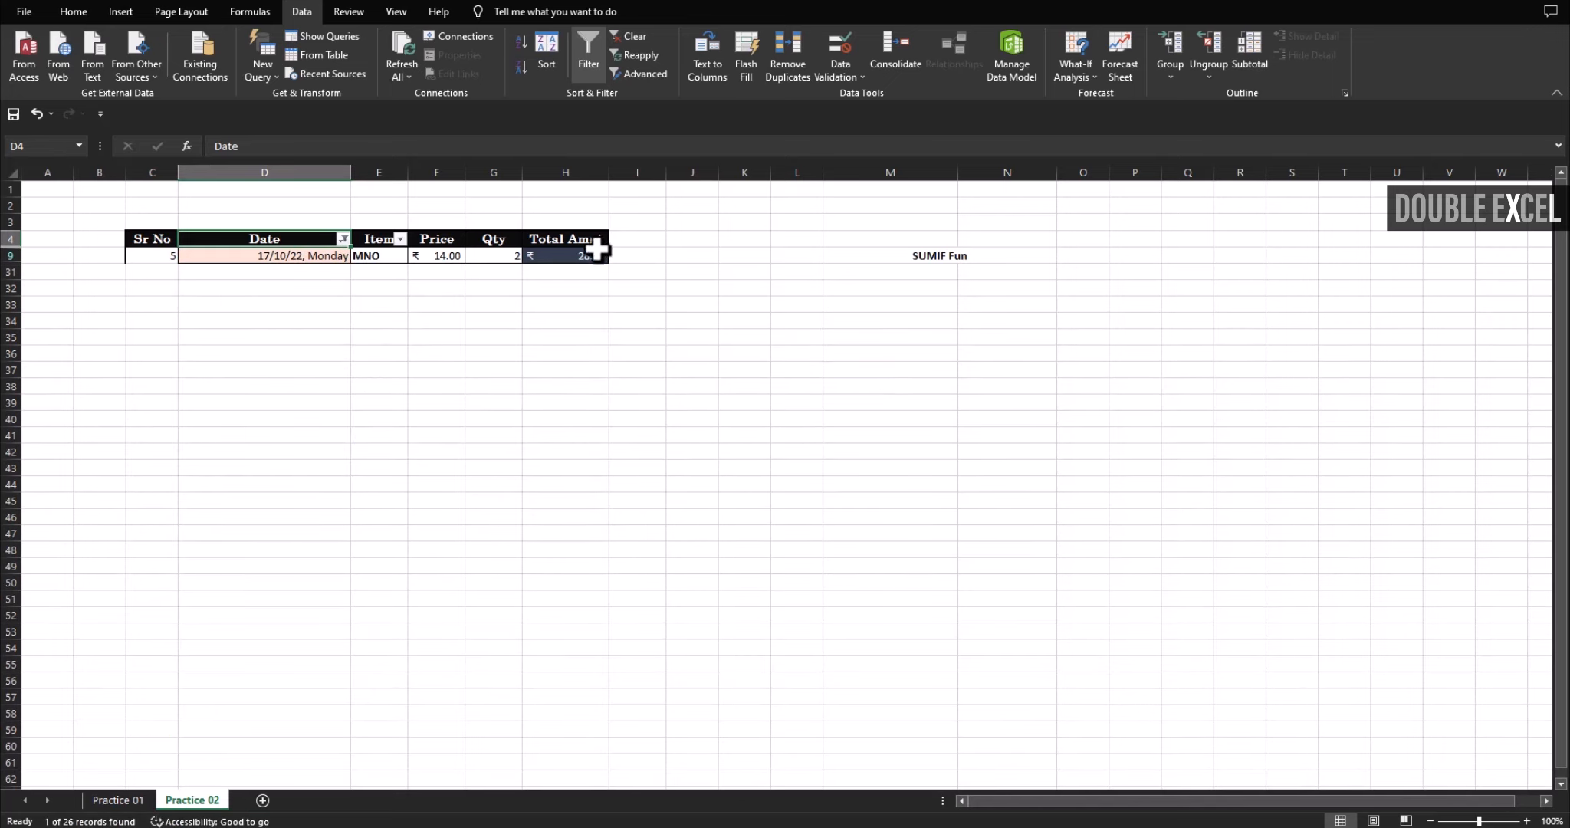
{"action": "left_click", "coordinate": [572, 263]}
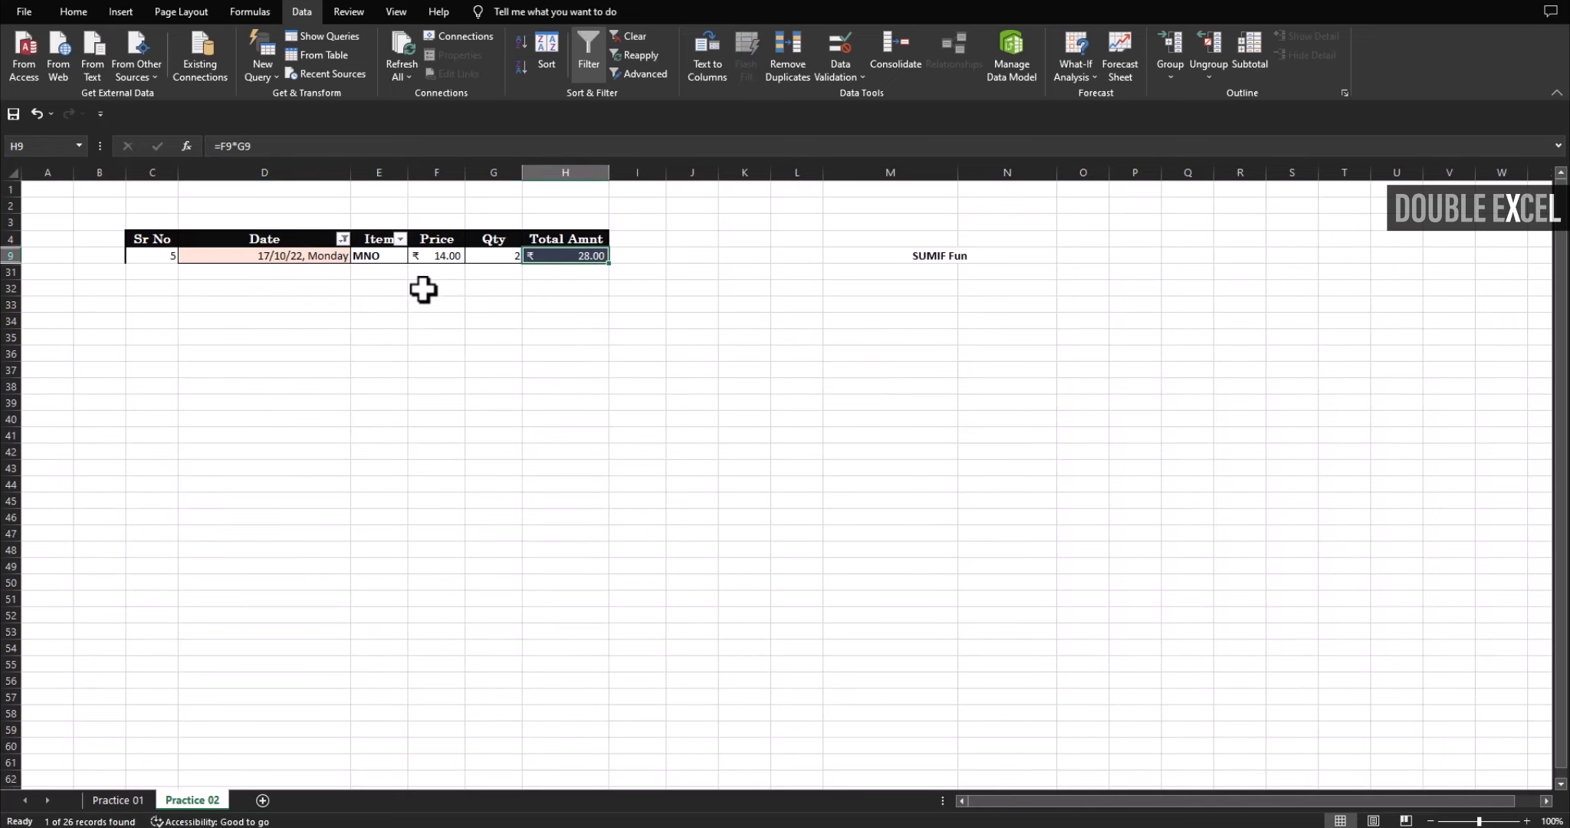
- Reselect all dates in the Date filter to bring back every row of the table
{"action": "left_click", "coordinate": [342, 237]}
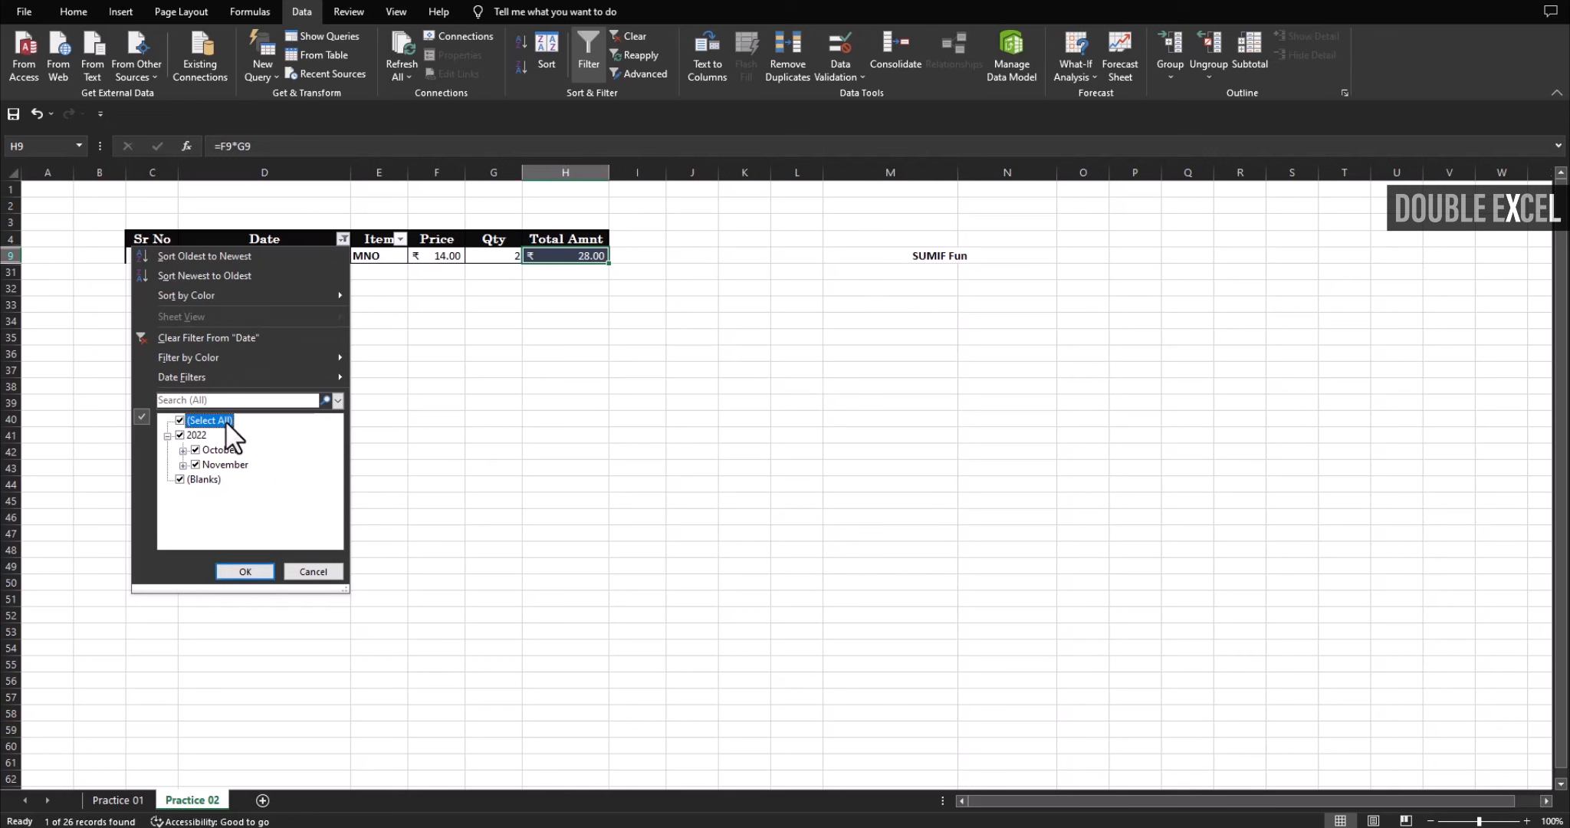
{"action": "left_click", "coordinate": [228, 571]}
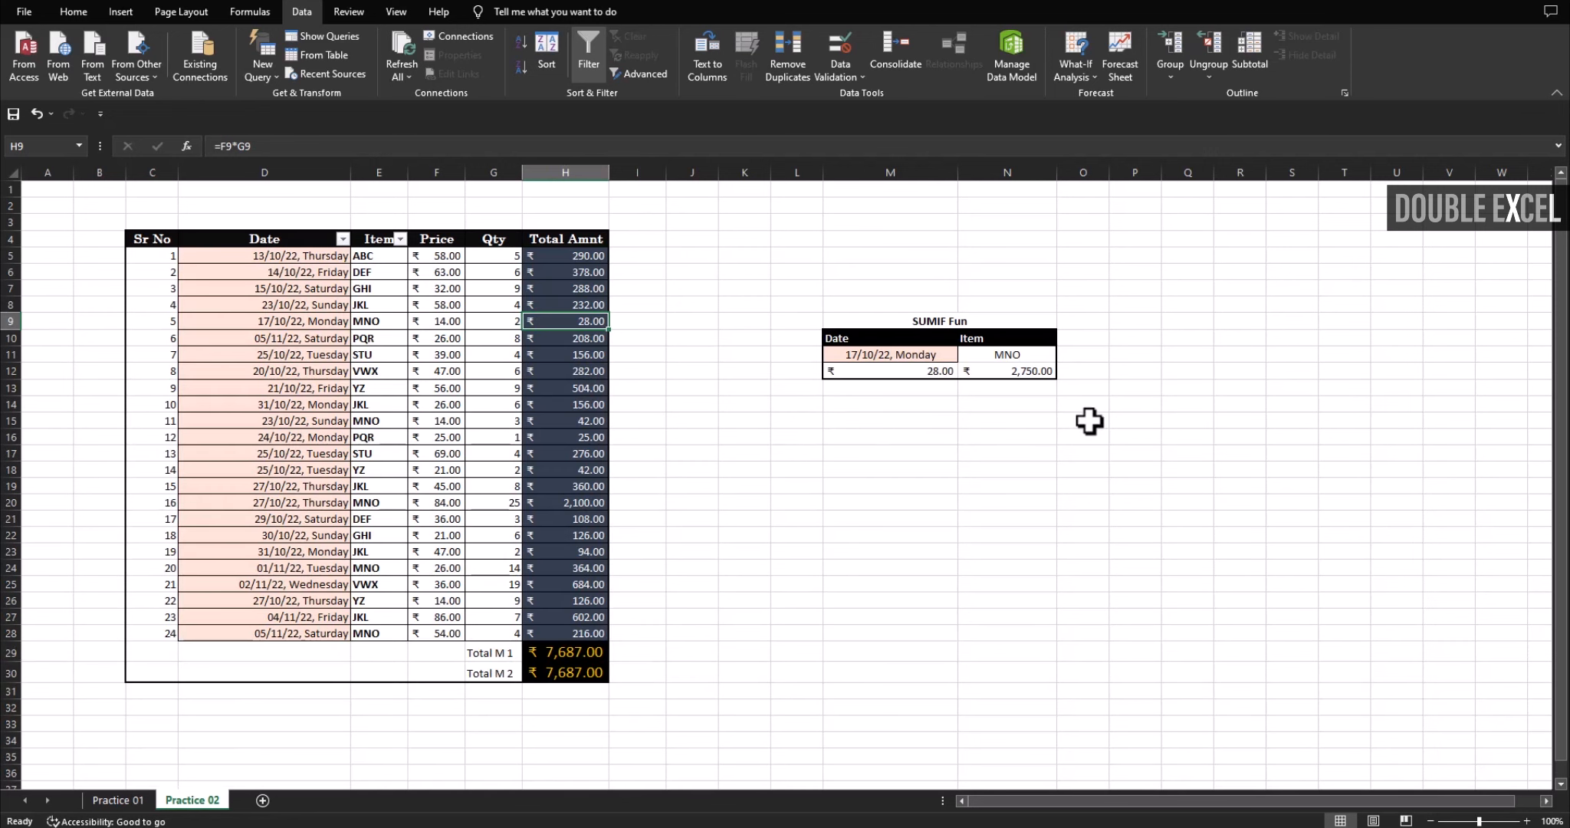
- Look over the Date, Item and Total Amnt columns and the empty SUMIFS Fun section in M14:N15
{"action": "left_click", "coordinate": [1121, 396]}
{"action": "left_click", "coordinate": [325, 256]}
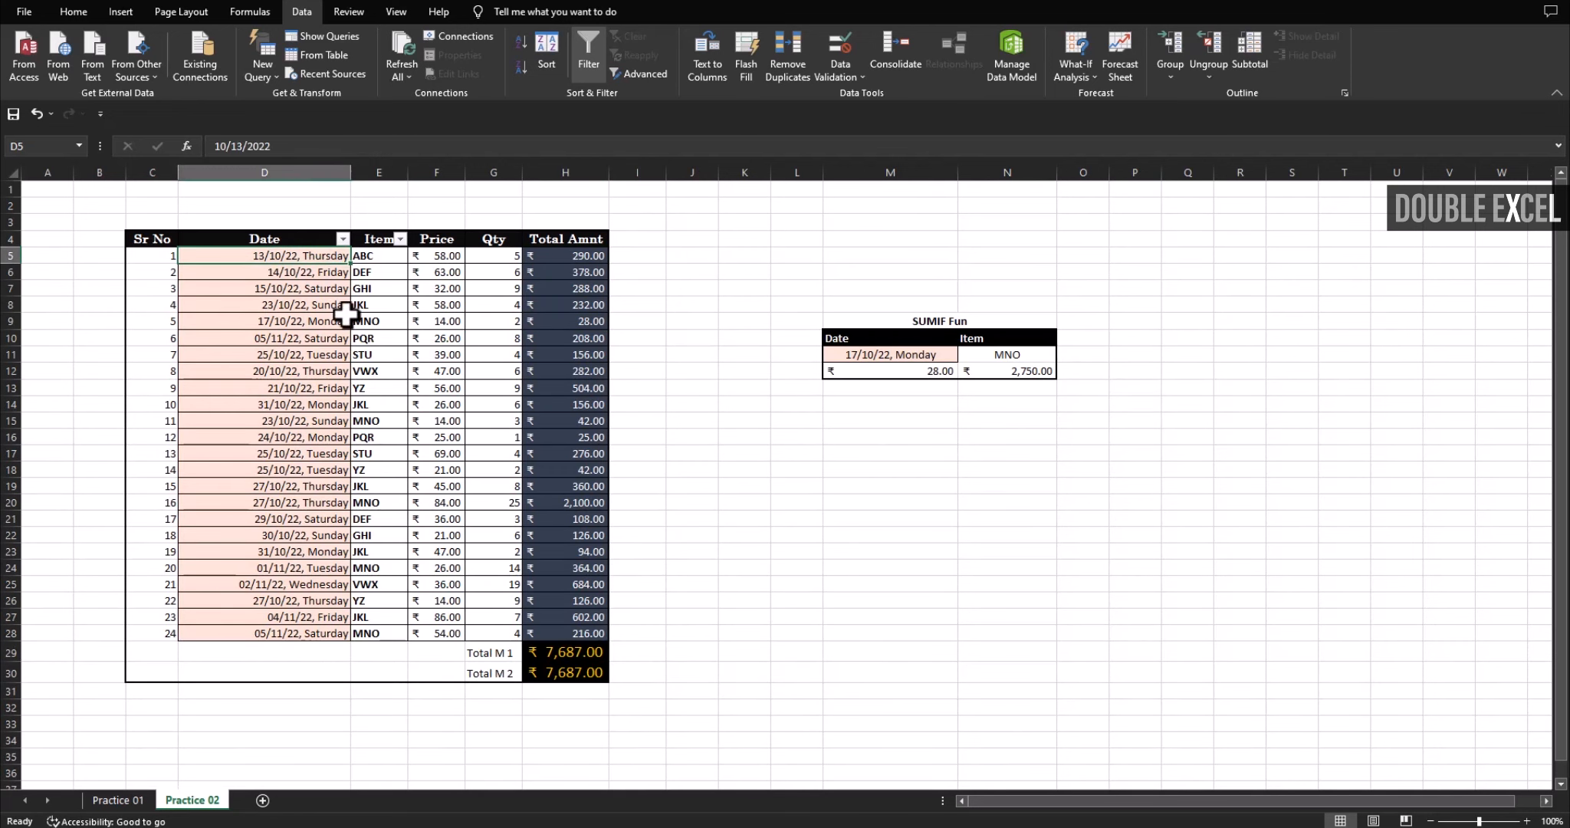
{"action": "left_click", "coordinate": [389, 260]}
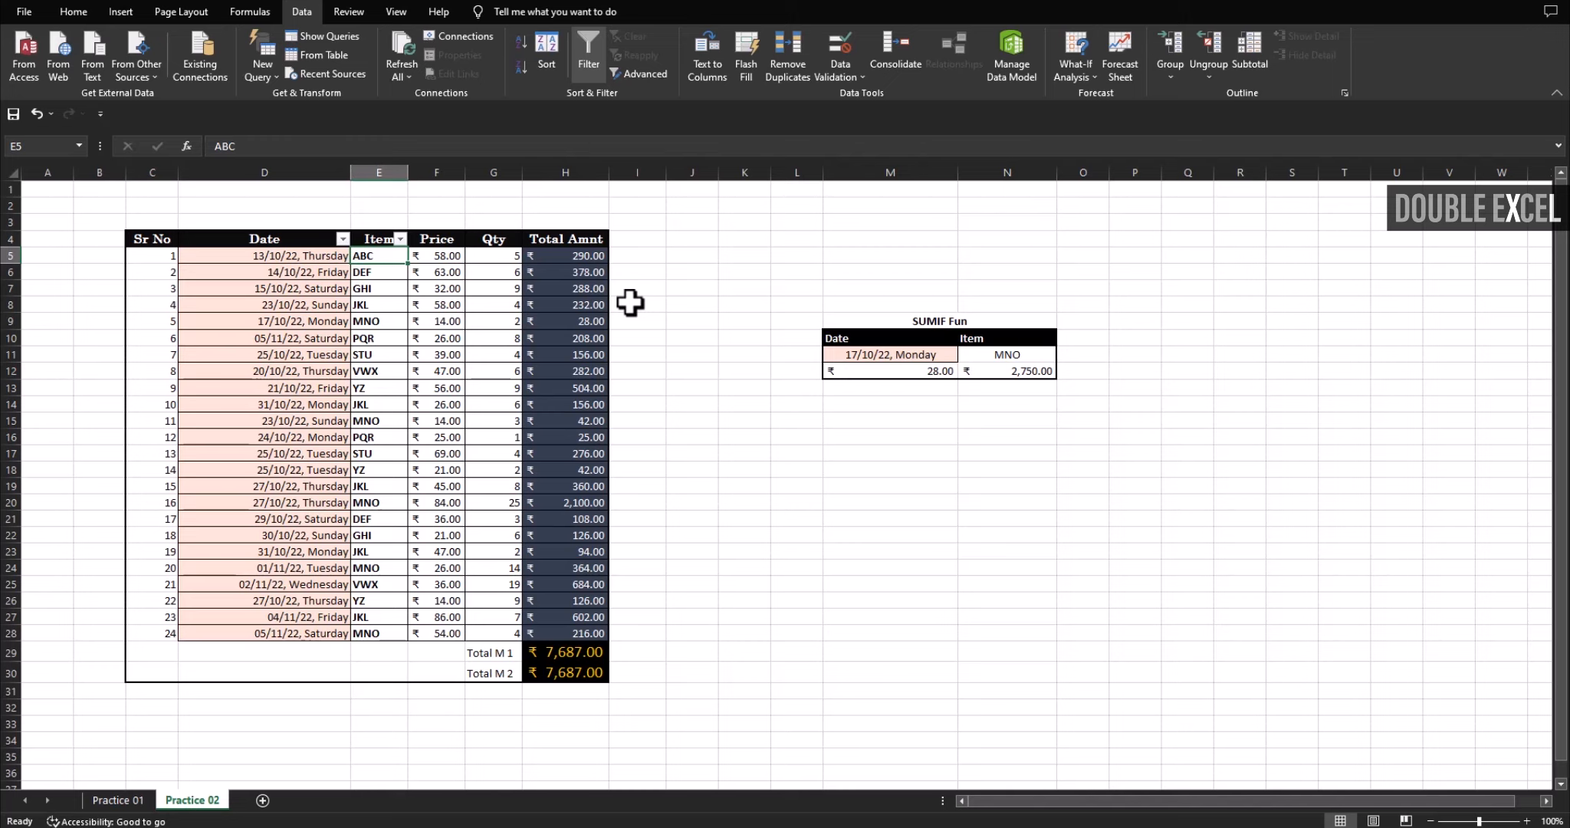
{"action": "left_click_drag", "start_coordinate": [579, 256], "coordinate": [571, 521]}
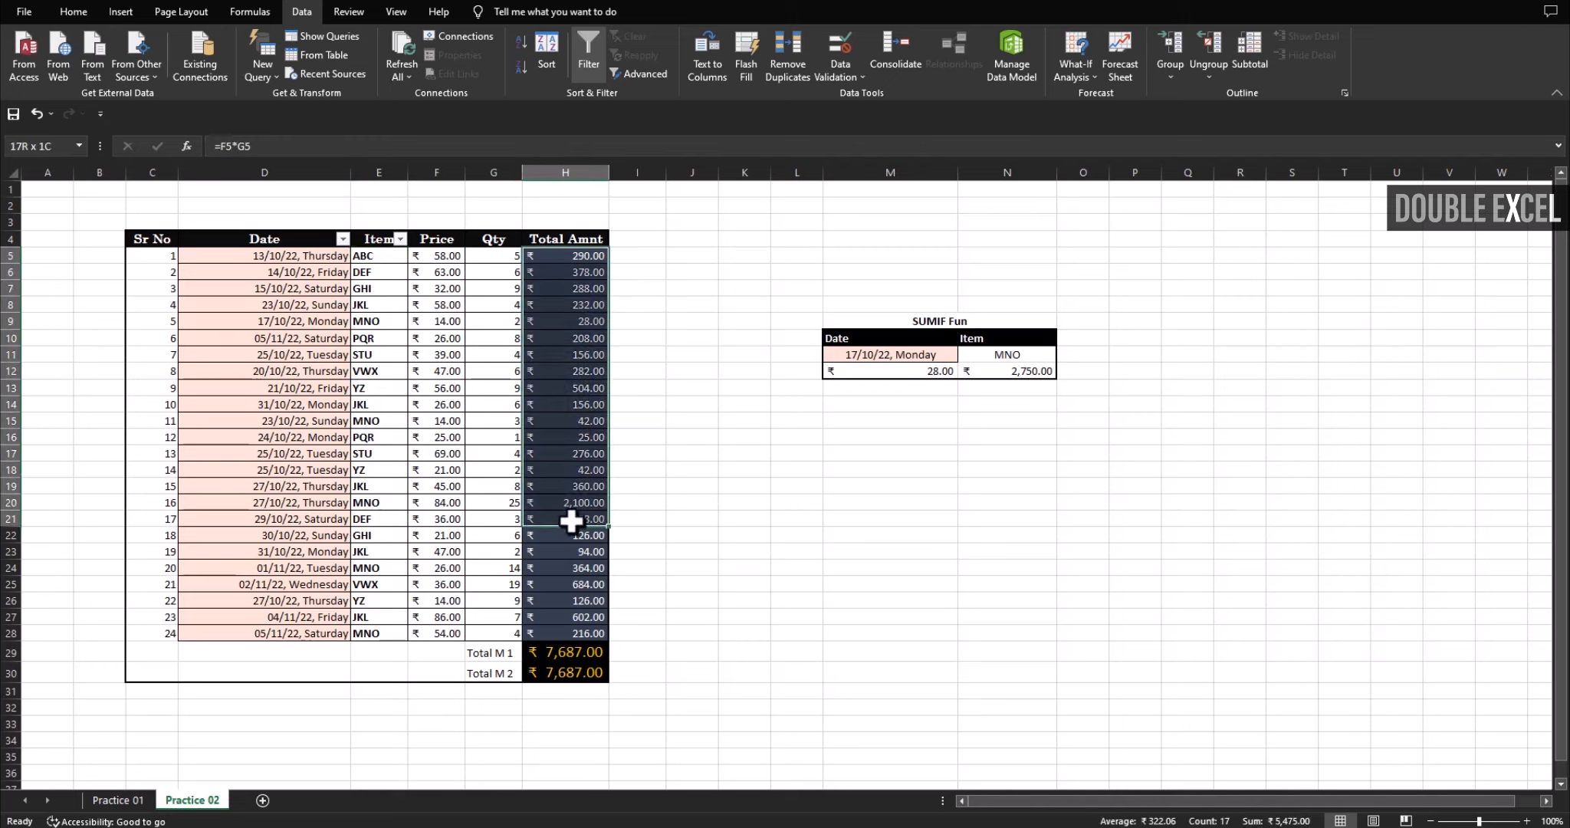
{"action": "left_click", "coordinate": [1098, 392]}
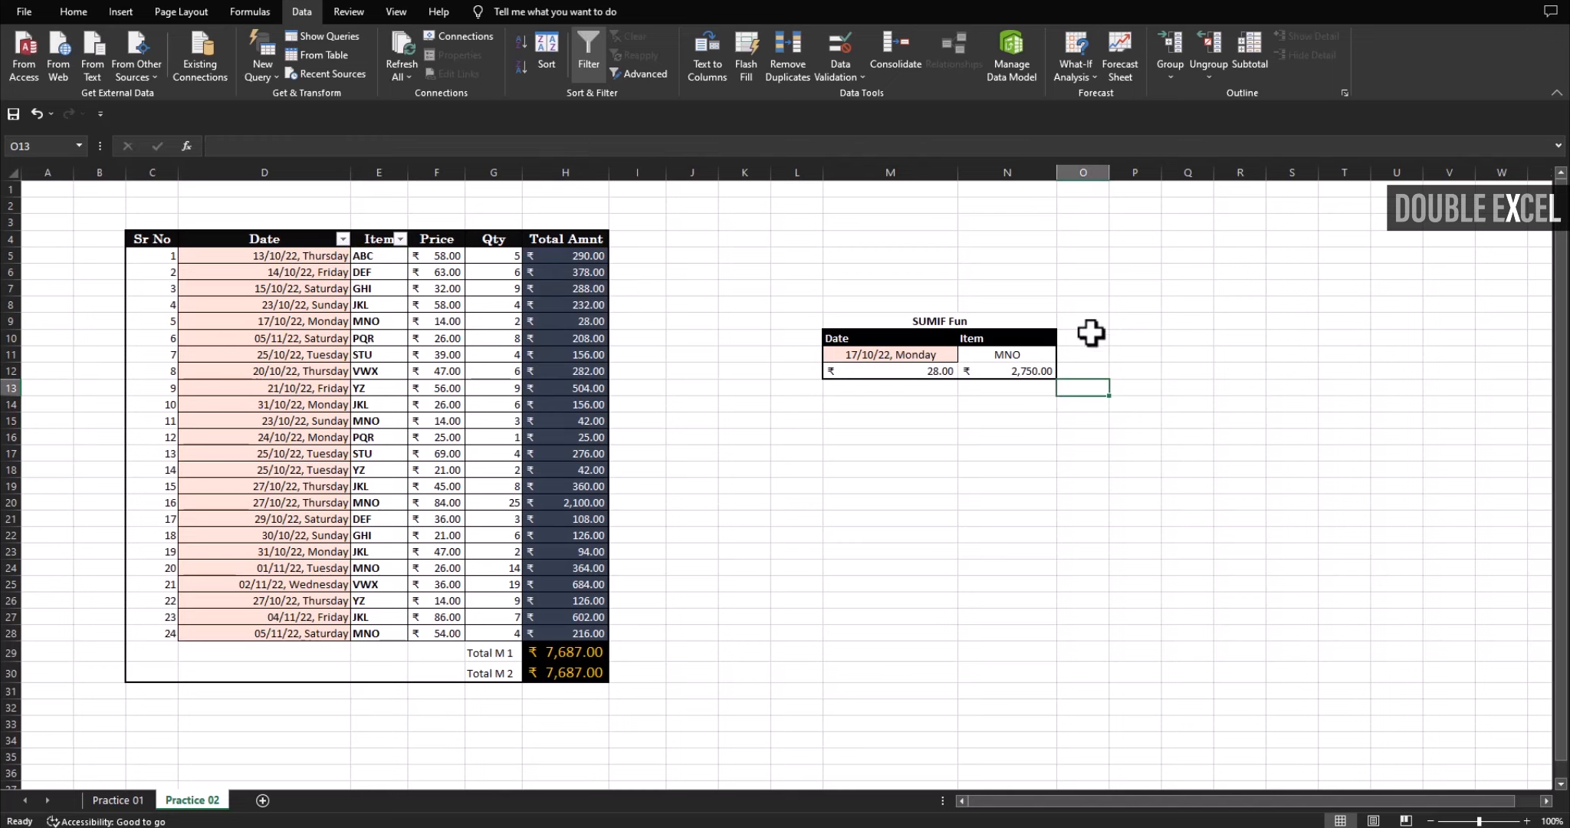
{"action": "left_click", "coordinate": [1090, 328]}
{"action": "left_click_drag", "start_coordinate": [1089, 340], "coordinate": [1124, 370]}
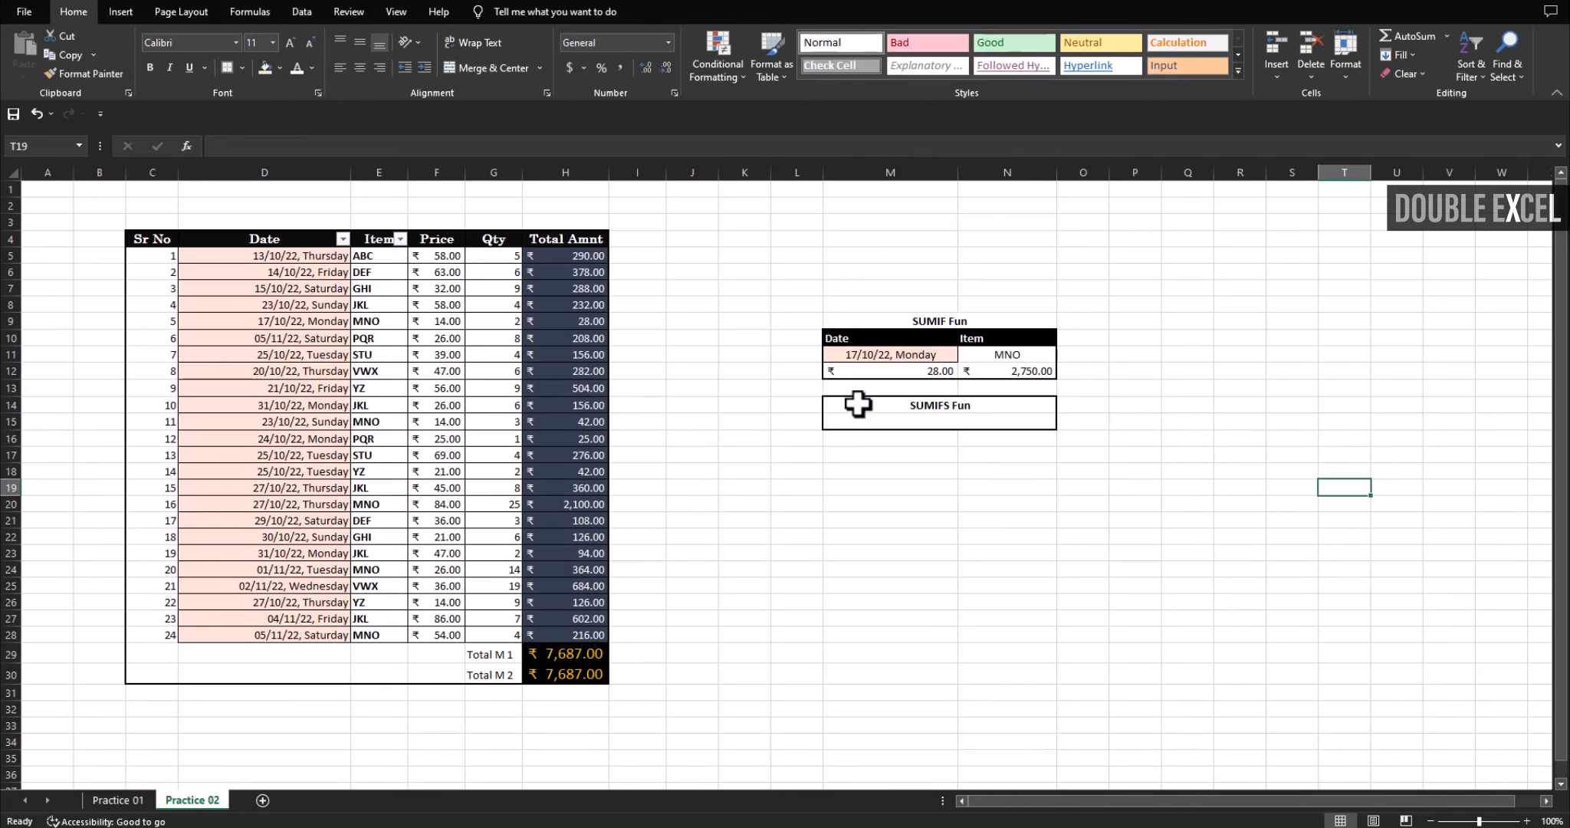
{"action": "left_click_drag", "start_coordinate": [859, 404], "coordinate": [980, 414]}
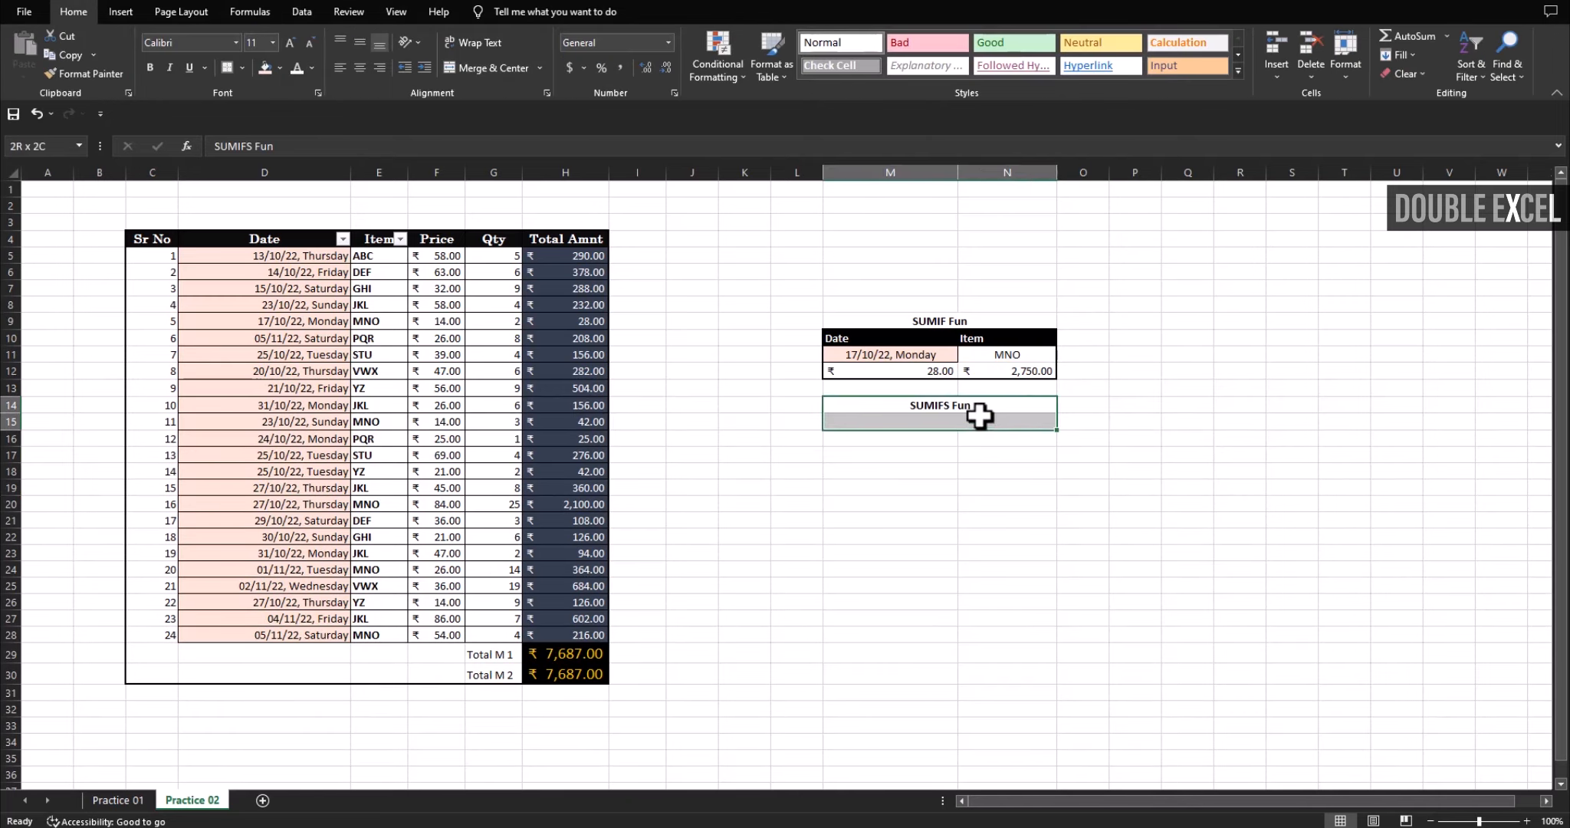
{"action": "left_click", "coordinate": [1289, 460]}
{"action": "left_click", "coordinate": [893, 421]}
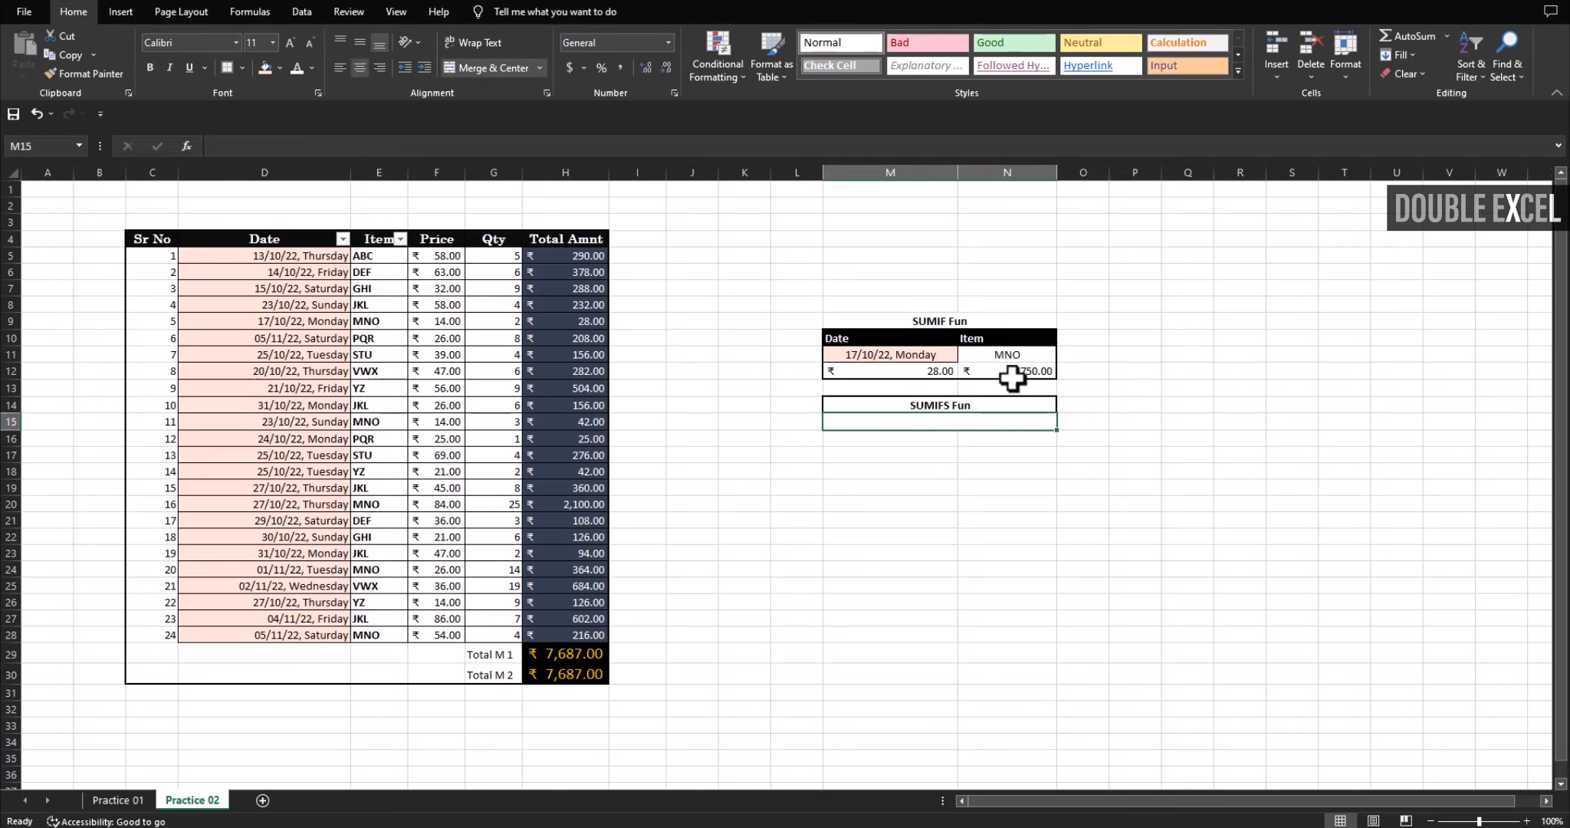
- Apply the light peach fill of the date cell to both criteria cells M11:N11
{"action": "left_click", "coordinate": [903, 354]}
{"action": "left_click", "coordinate": [1023, 354]}
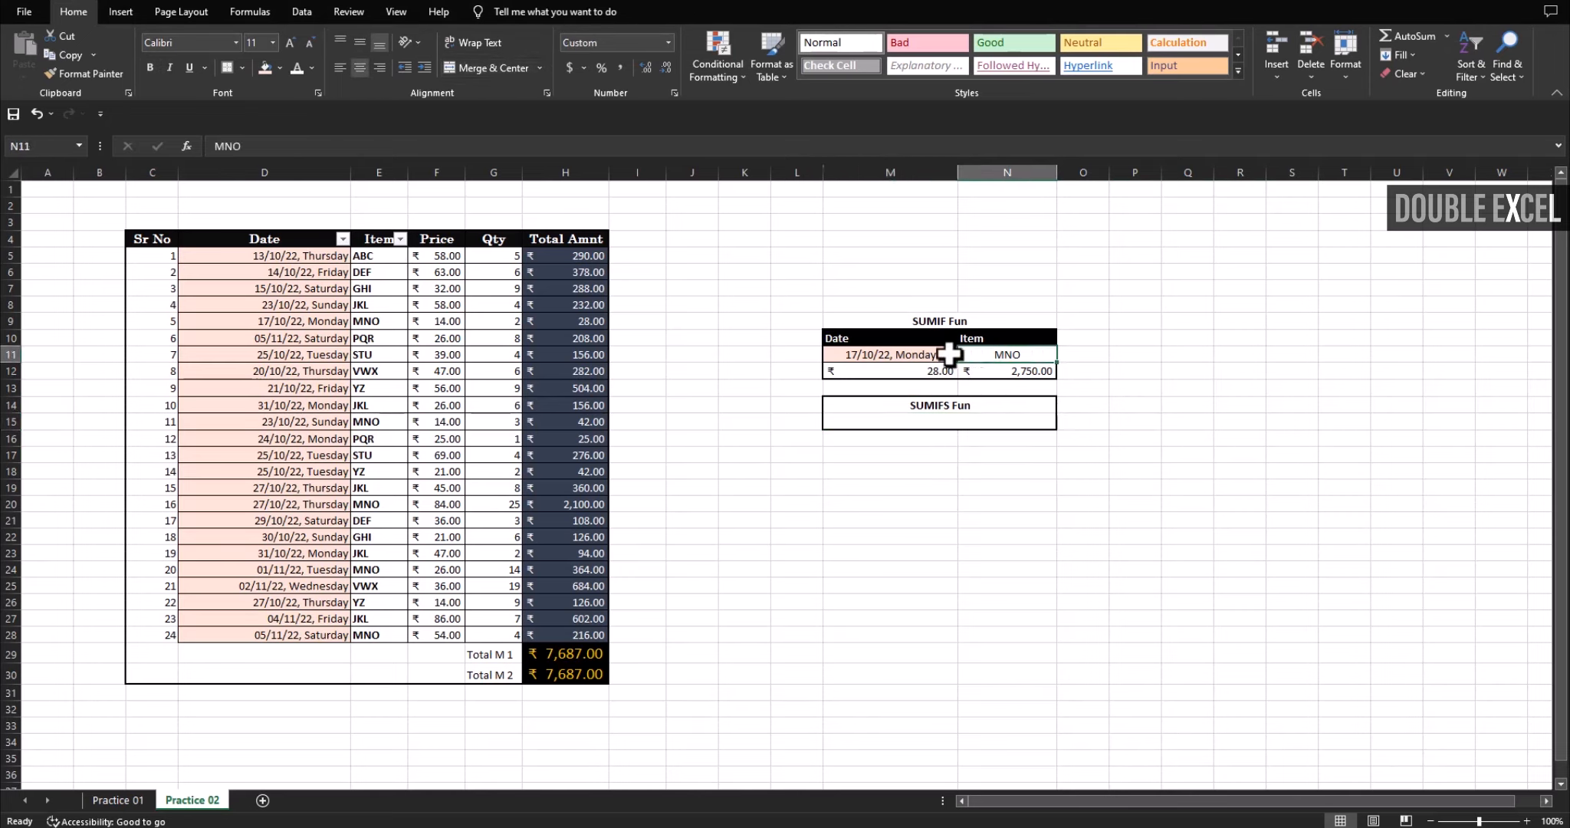
{"action": "left_click", "coordinate": [948, 354], "text": "shift"}
{"action": "left_click", "coordinate": [265, 67]}
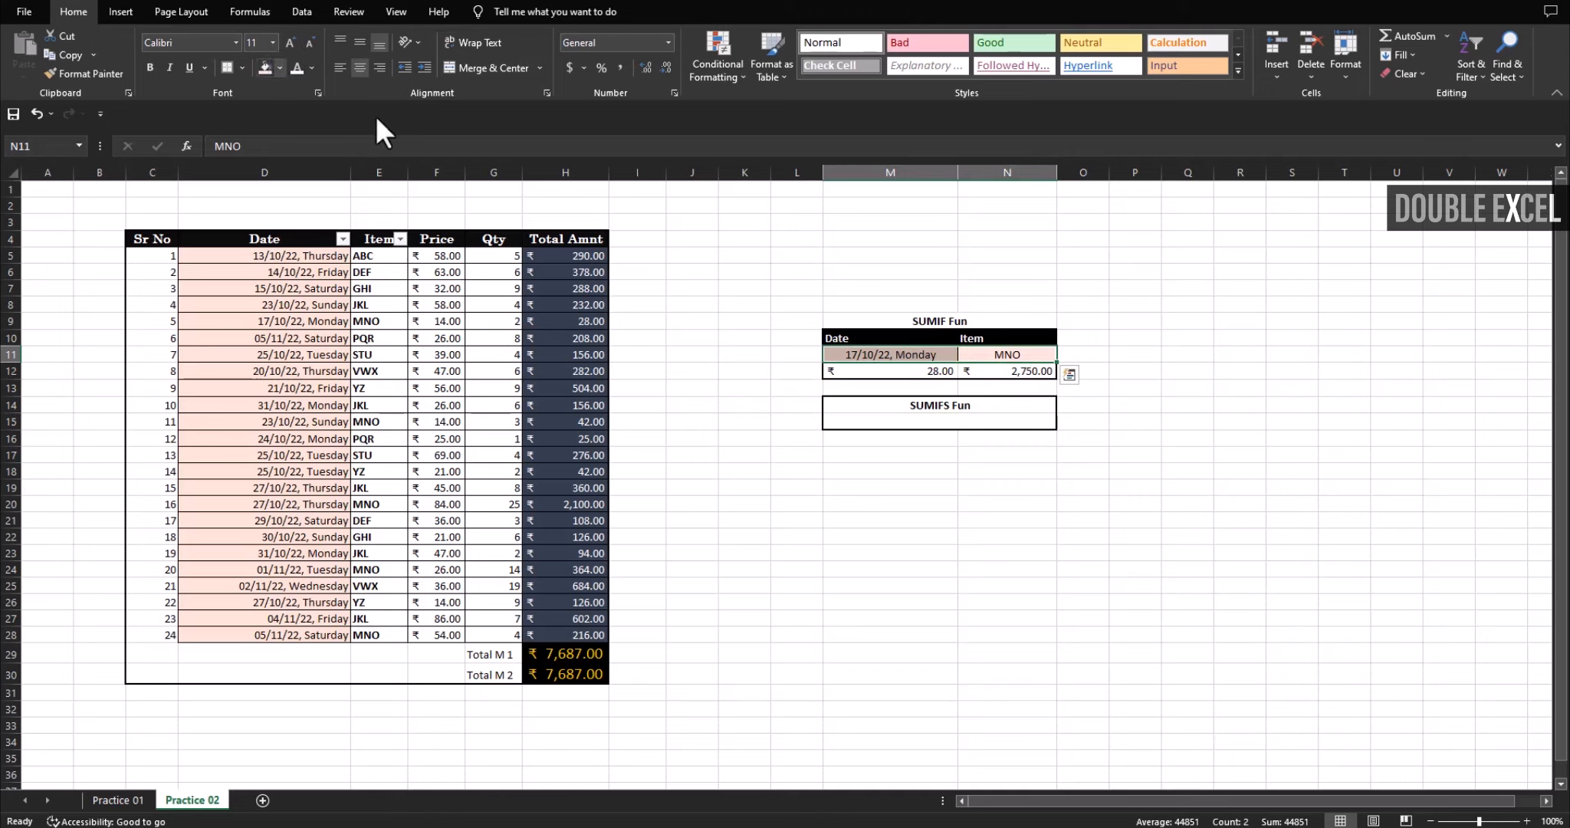
{"action": "left_click", "coordinate": [1226, 388]}
{"action": "left_click", "coordinate": [912, 355]}
{"action": "left_click_drag", "start_coordinate": [917, 355], "coordinate": [990, 354]}
{"action": "left_click", "coordinate": [966, 423]}
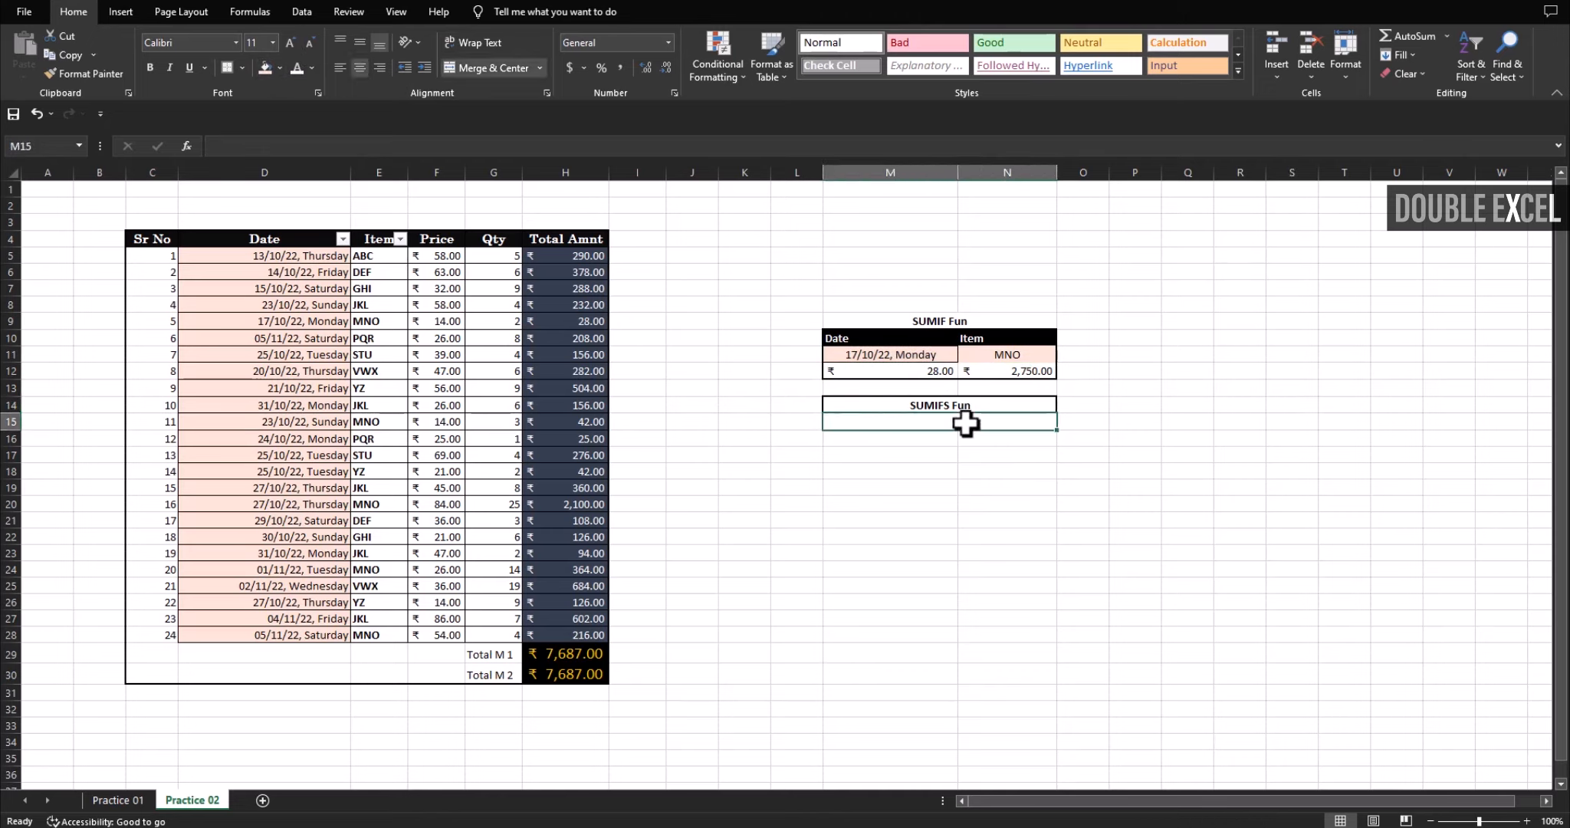
{"action": "left_click", "coordinate": [1139, 392]}
{"action": "left_click", "coordinate": [941, 420]}
{"action": "left_click", "coordinate": [1183, 408]}
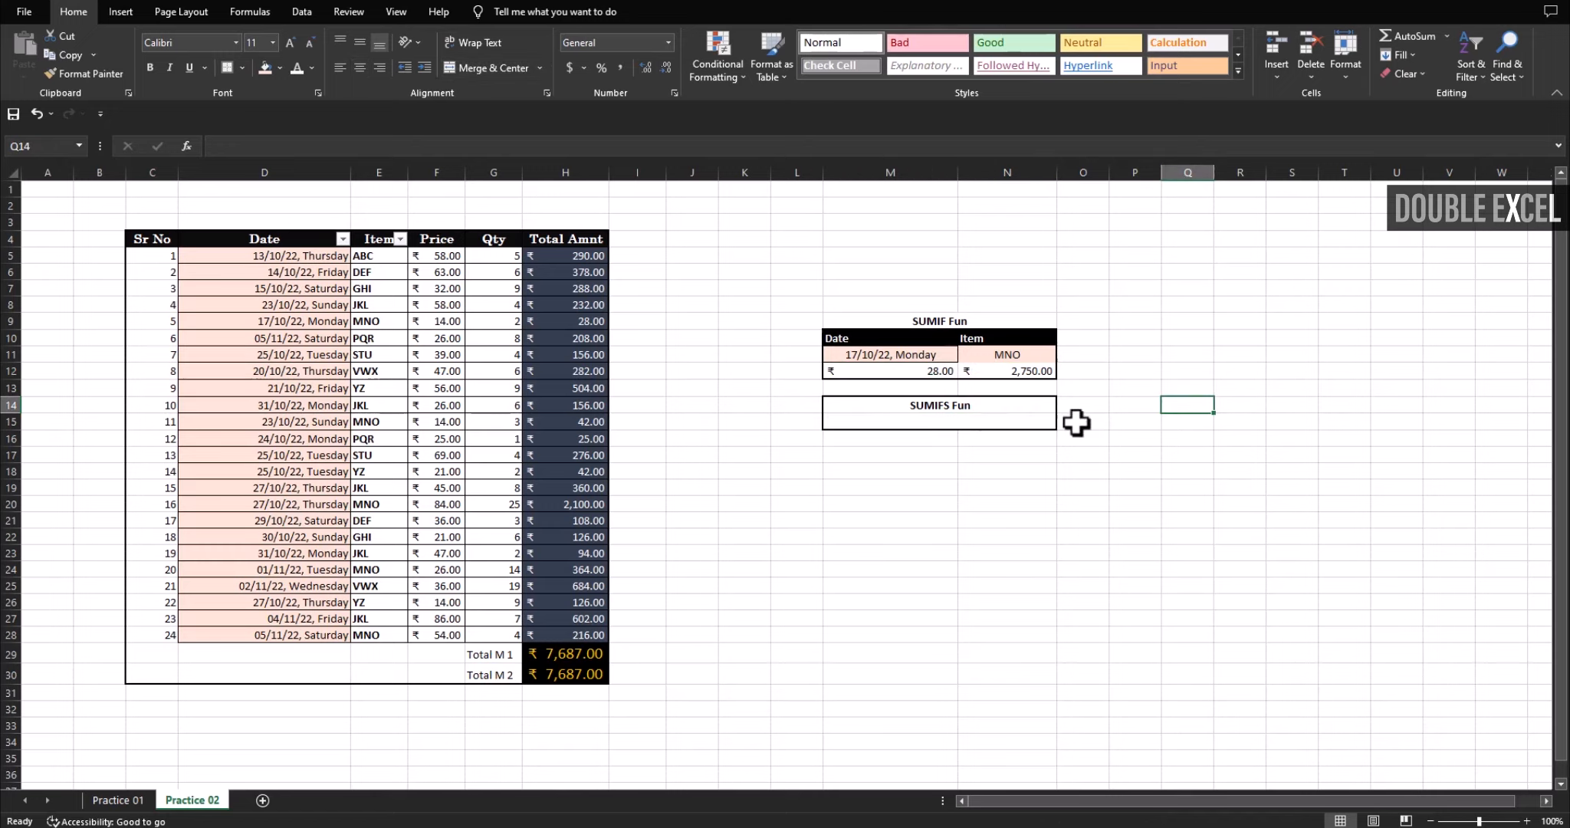
{"action": "left_click", "coordinate": [912, 357]}
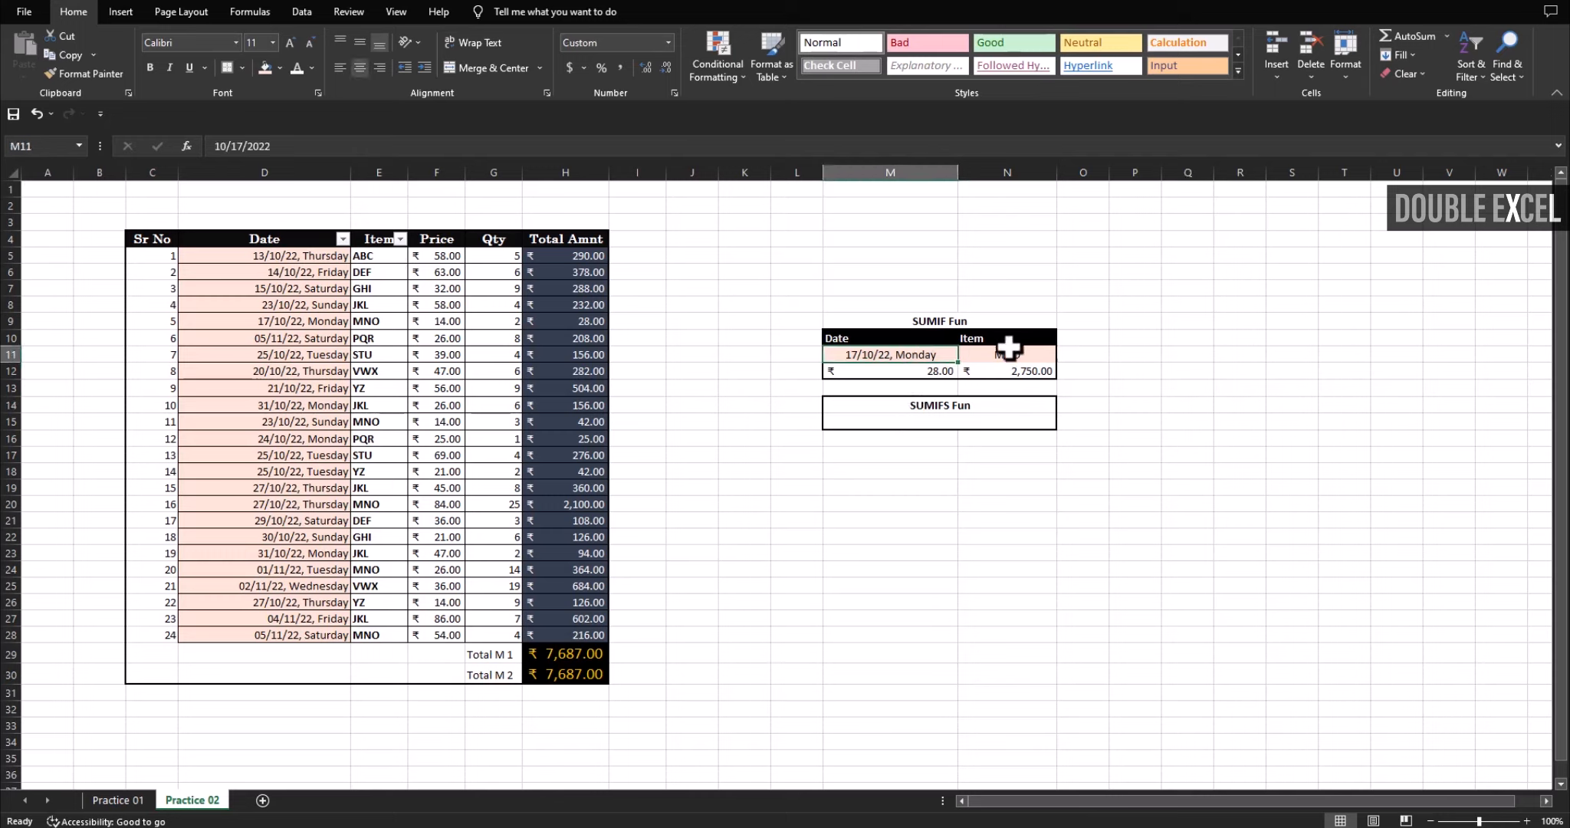
{"action": "left_click", "coordinate": [967, 421]}
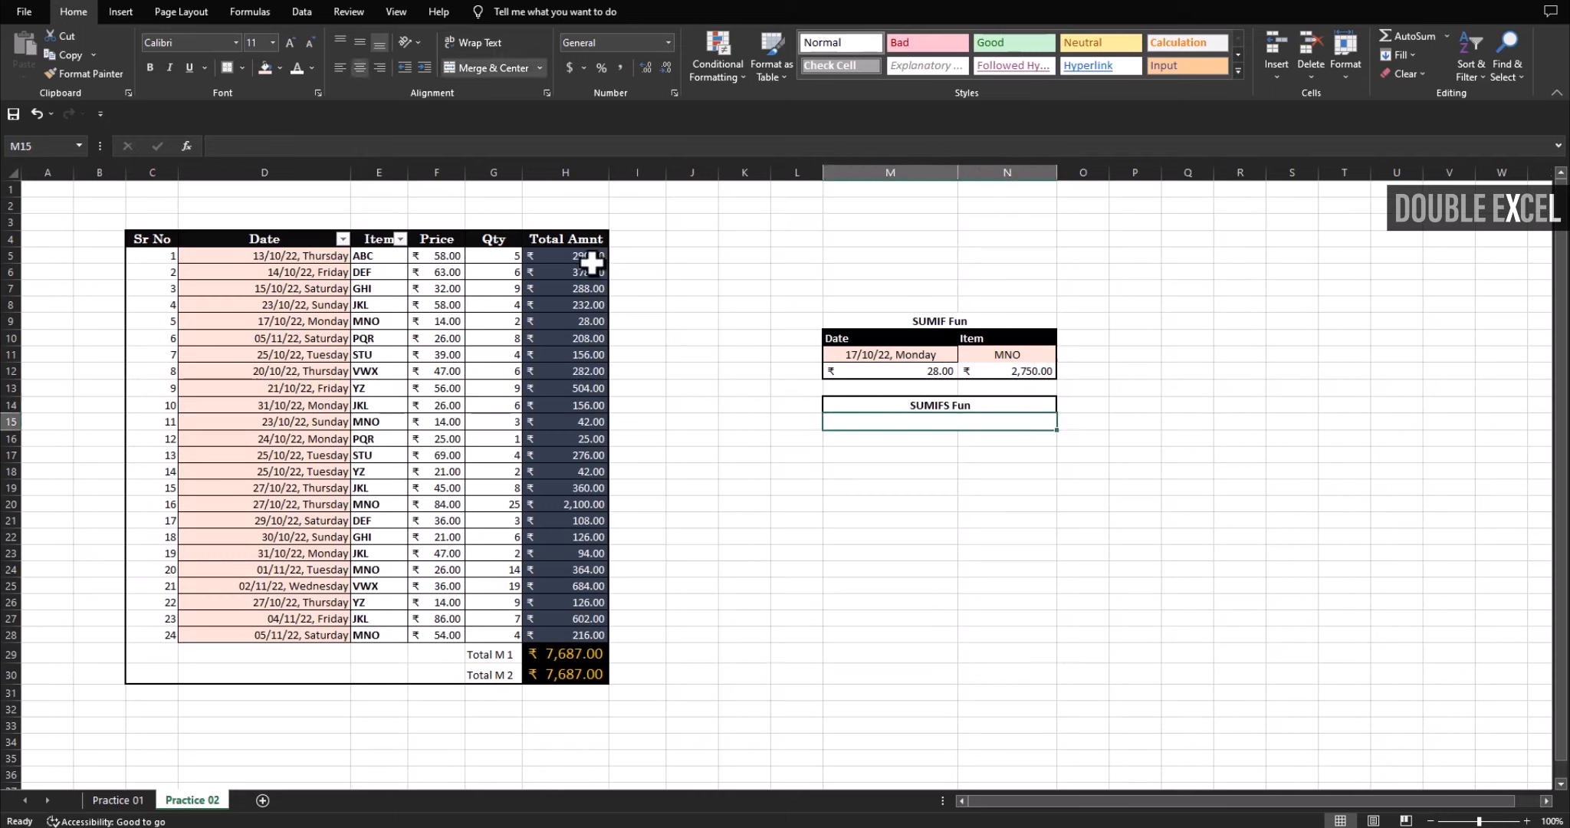
{"action": "left_click_drag", "start_coordinate": [591, 263], "coordinate": [587, 602]}
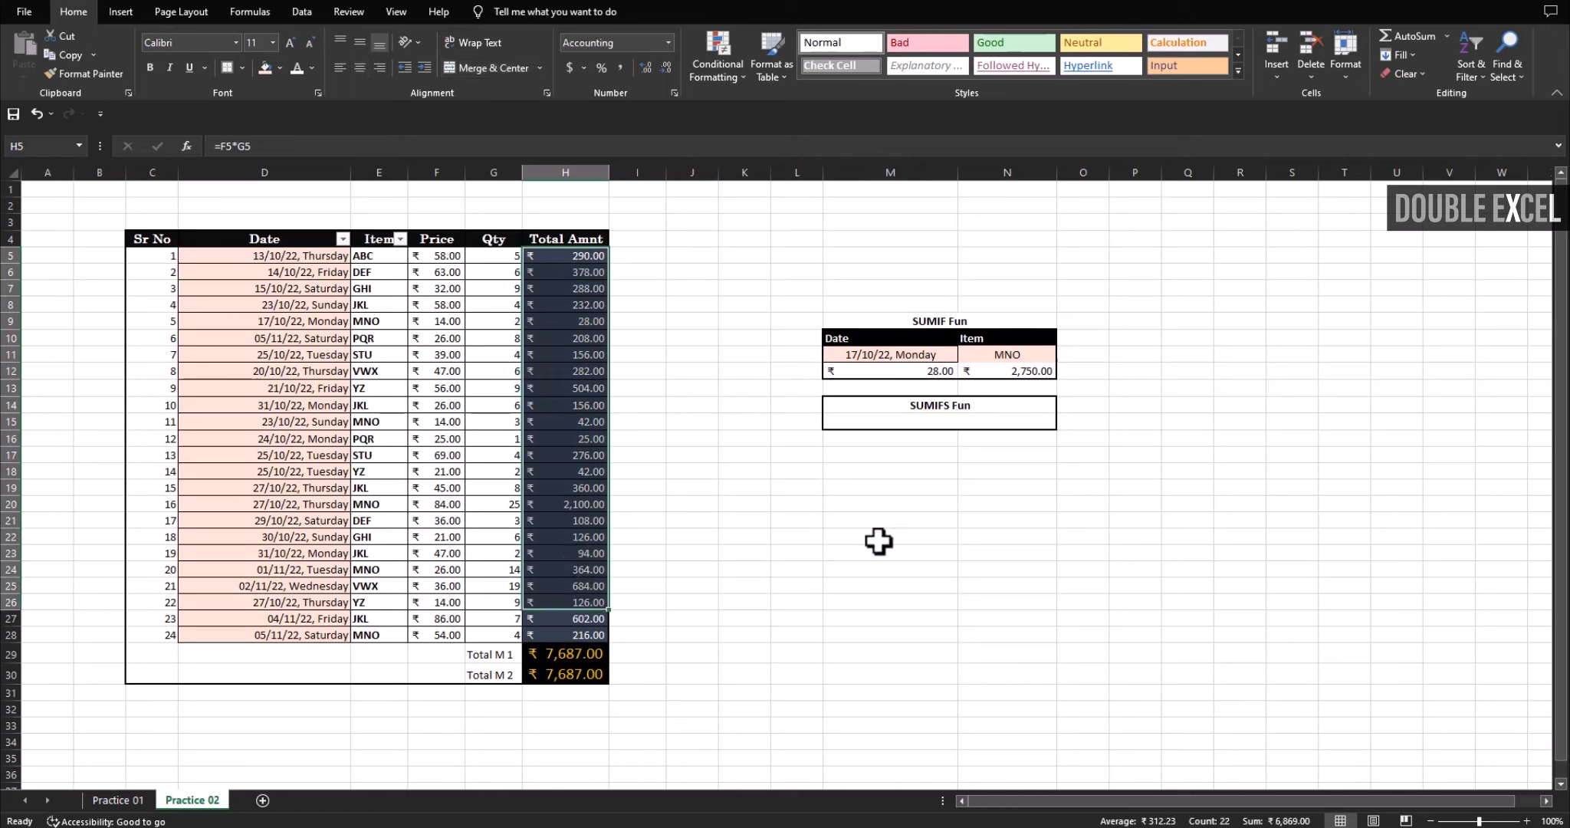
{"action": "left_click", "coordinate": [904, 505]}
{"action": "left_click", "coordinate": [941, 423]}
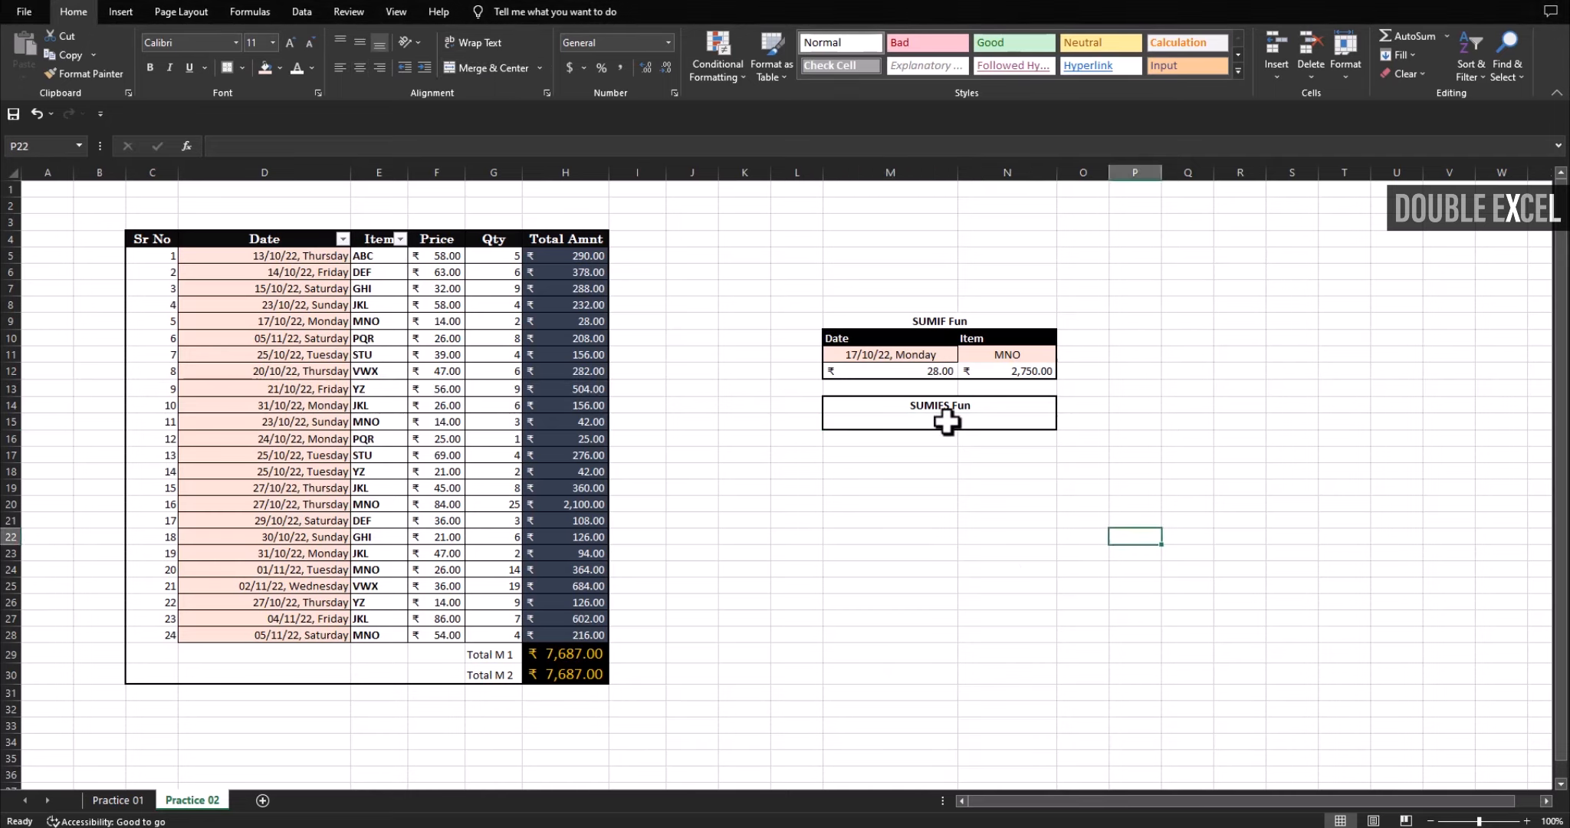
- Start a SUMIFS formula in M15 through the function arguments dialog, with the total amounts H5:H28 as the sum range
{"action": "left_click", "coordinate": [944, 420]}
{"action": "type", "text": "="}
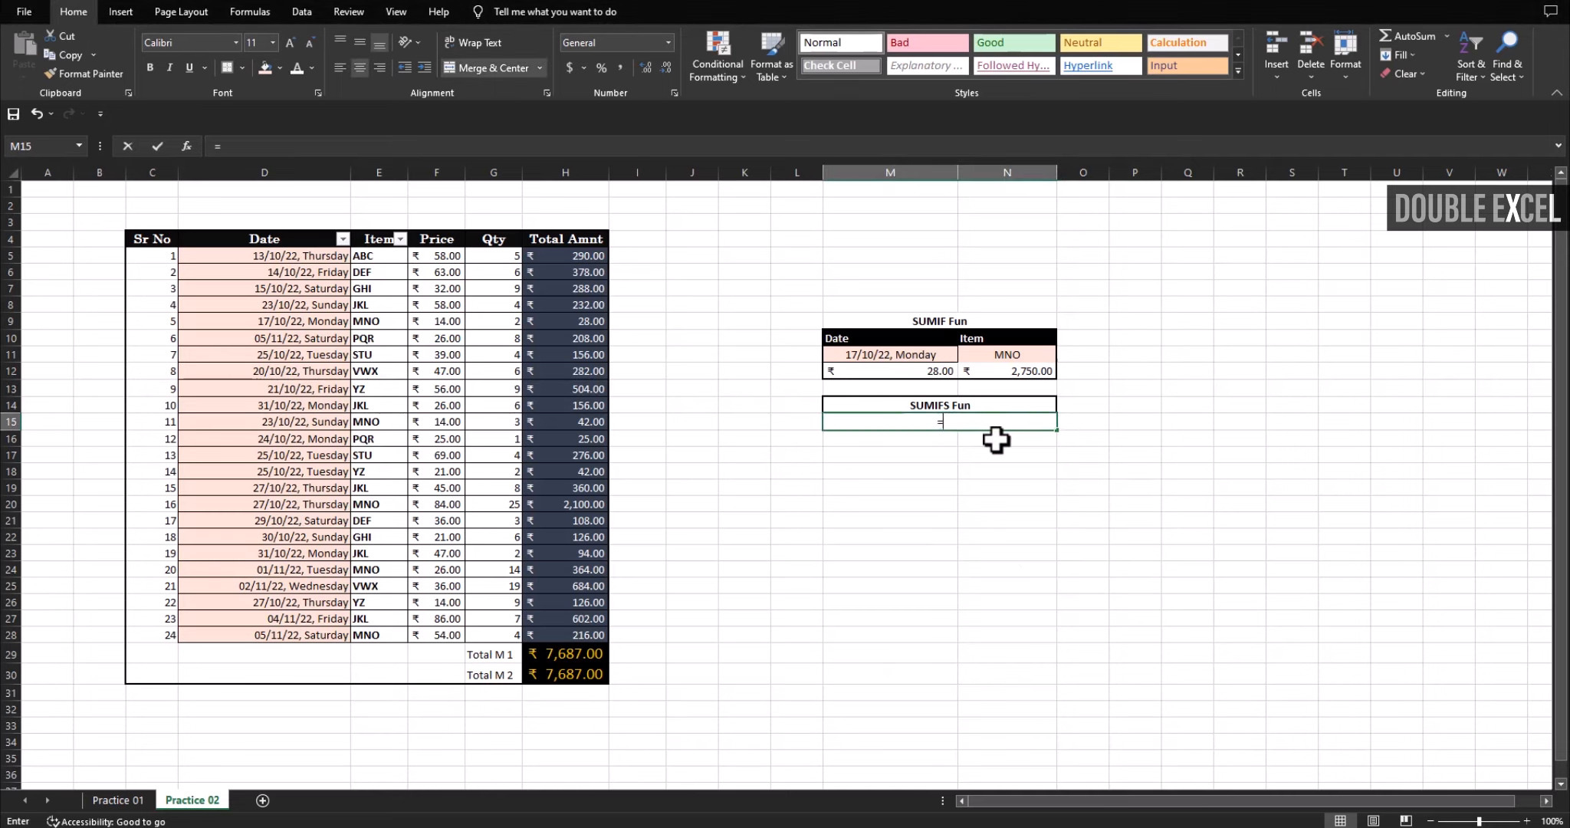
{"action": "type", "text": "sumif"}
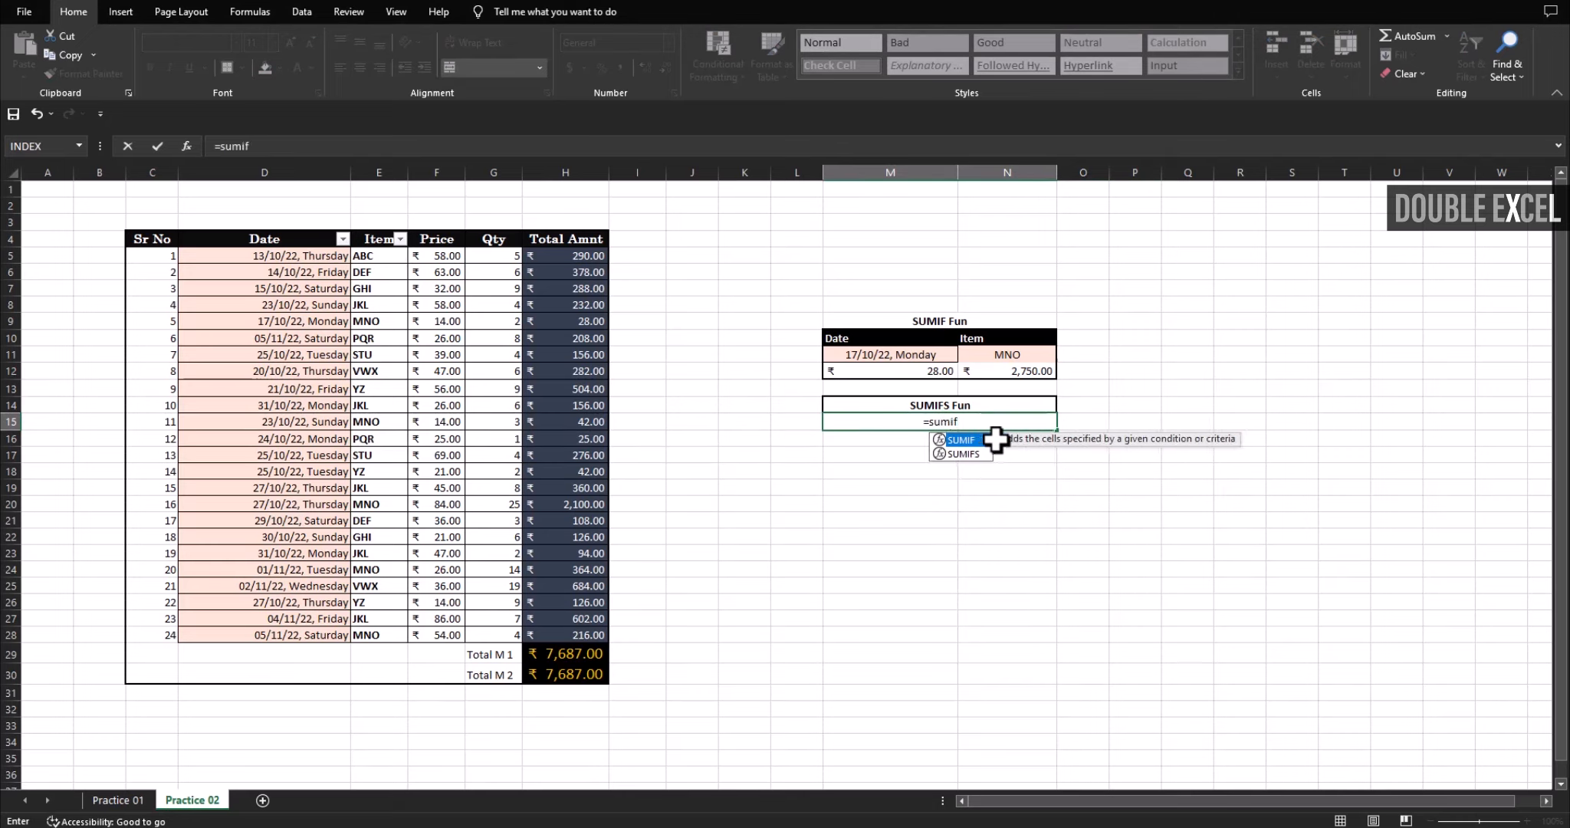
{"action": "key", "text": "Down"}
{"action": "key", "text": "Tab"}
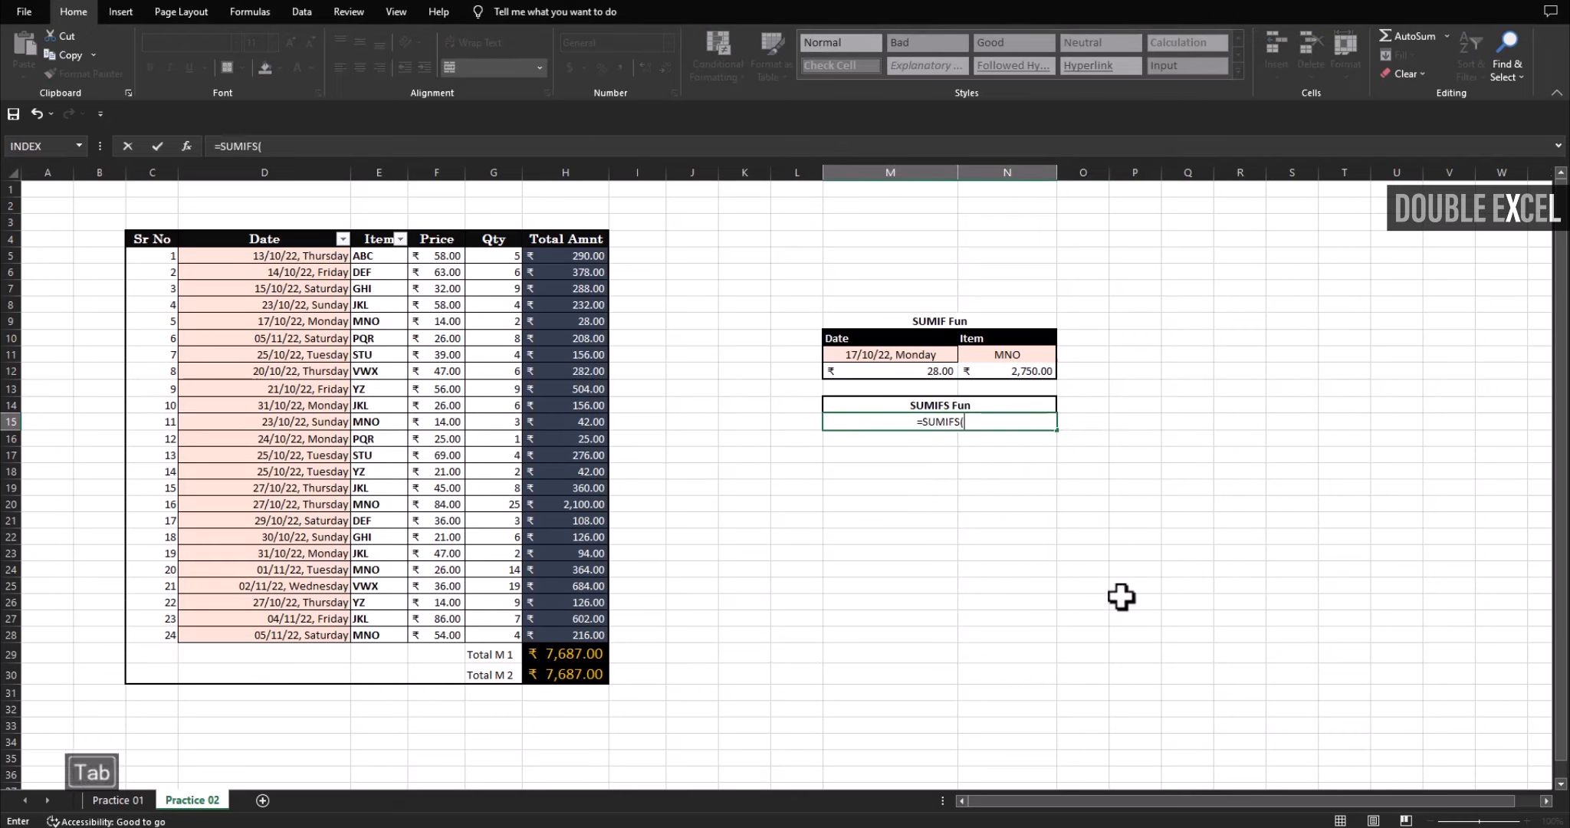
{"action": "left_click", "coordinate": [186, 146]}
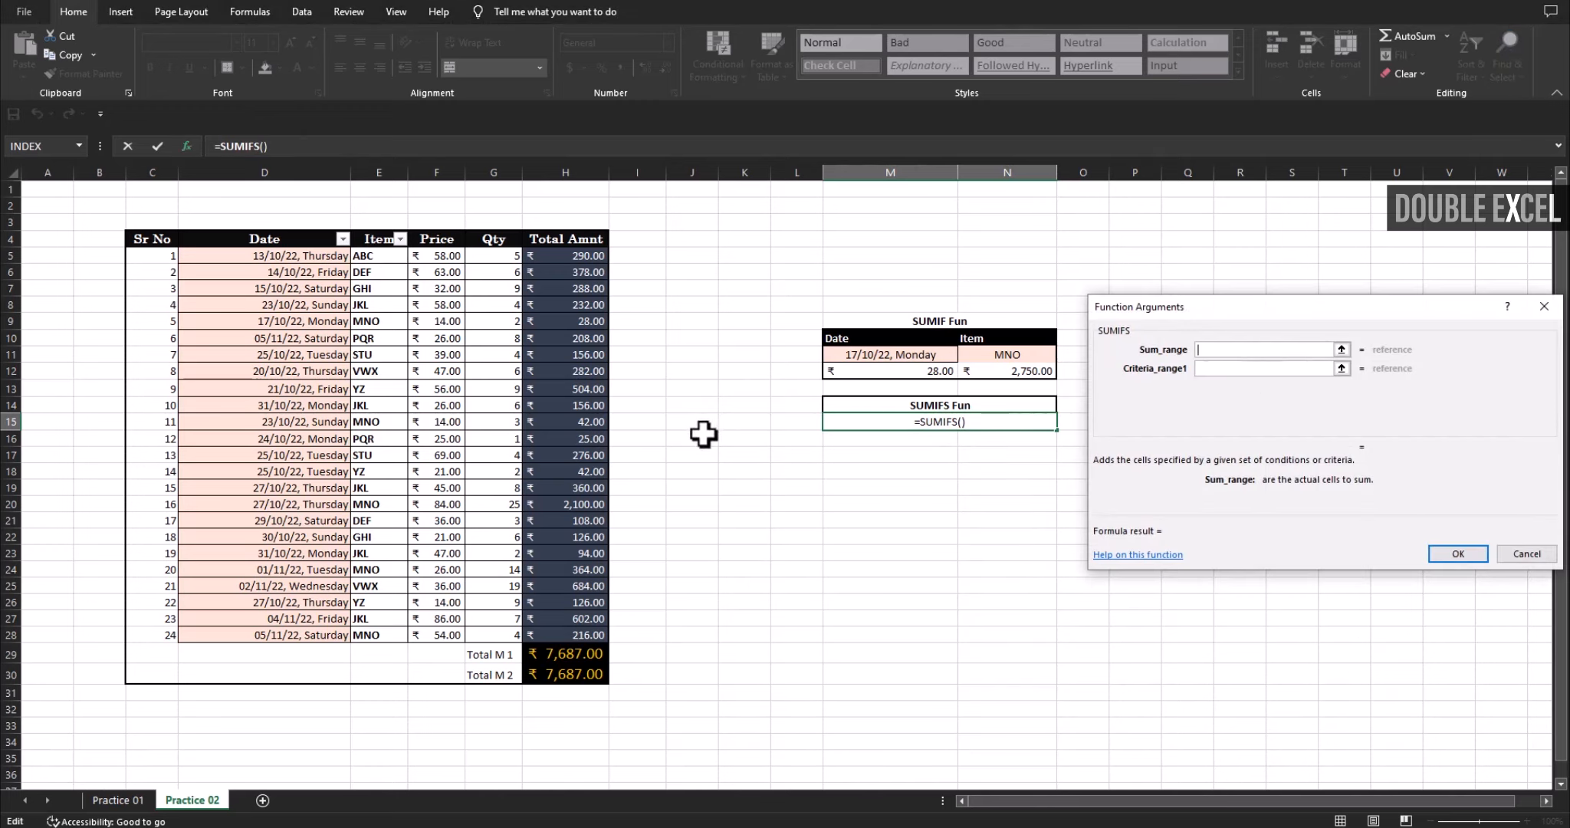
{"action": "left_click_drag", "start_coordinate": [573, 255], "coordinate": [573, 635]}
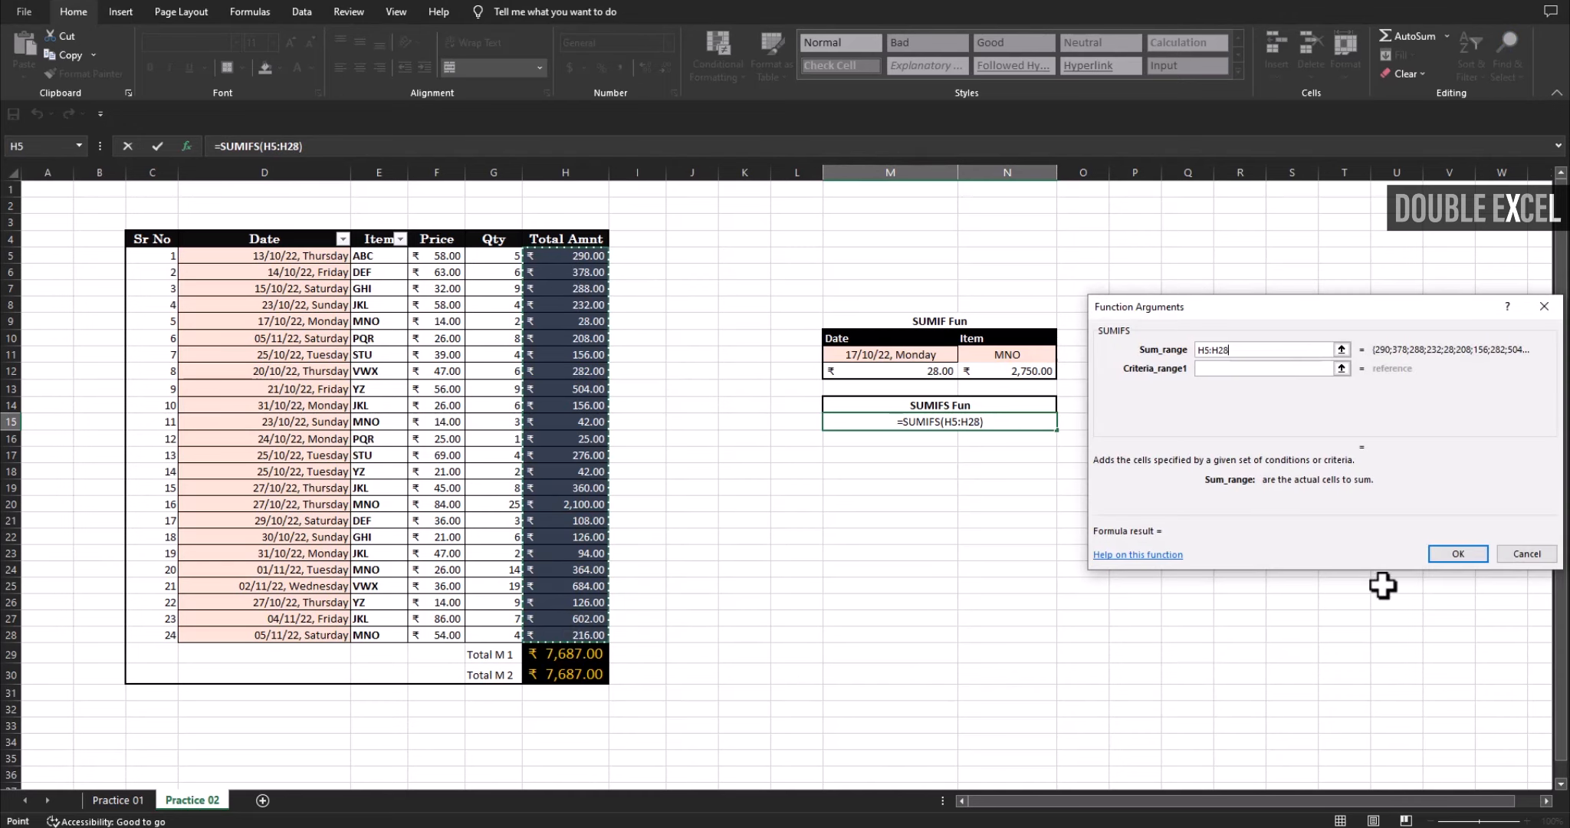
{"action": "left_click", "coordinate": [1231, 368]}
{"action": "left_click", "coordinate": [1245, 352]}
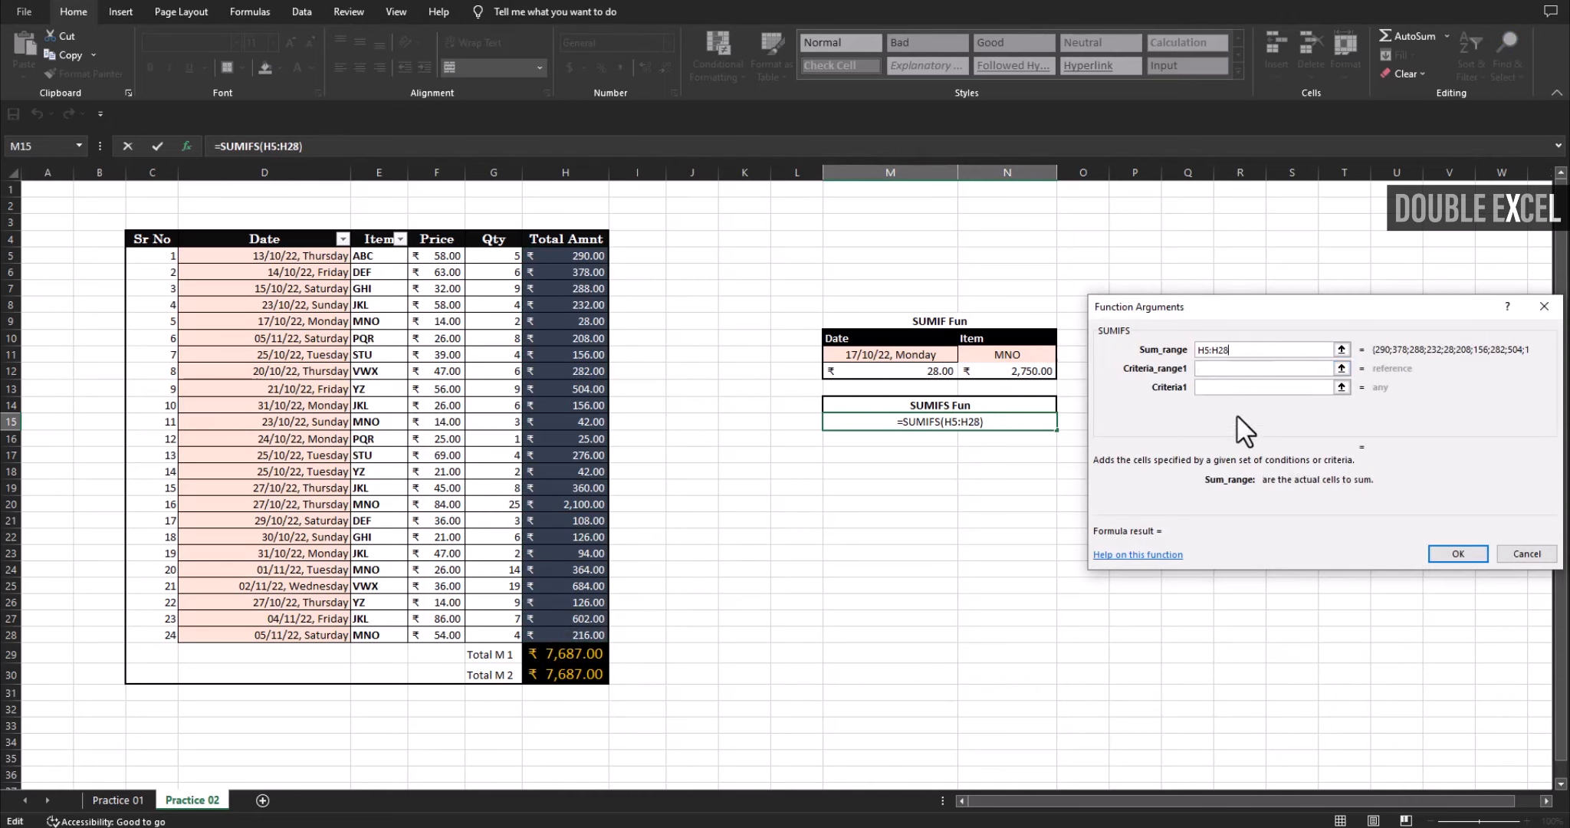
- Set the first SUMIFS criteria range to the dates D5:D28 and its criterion to the date cell M11
{"action": "left_click", "coordinate": [1225, 369]}
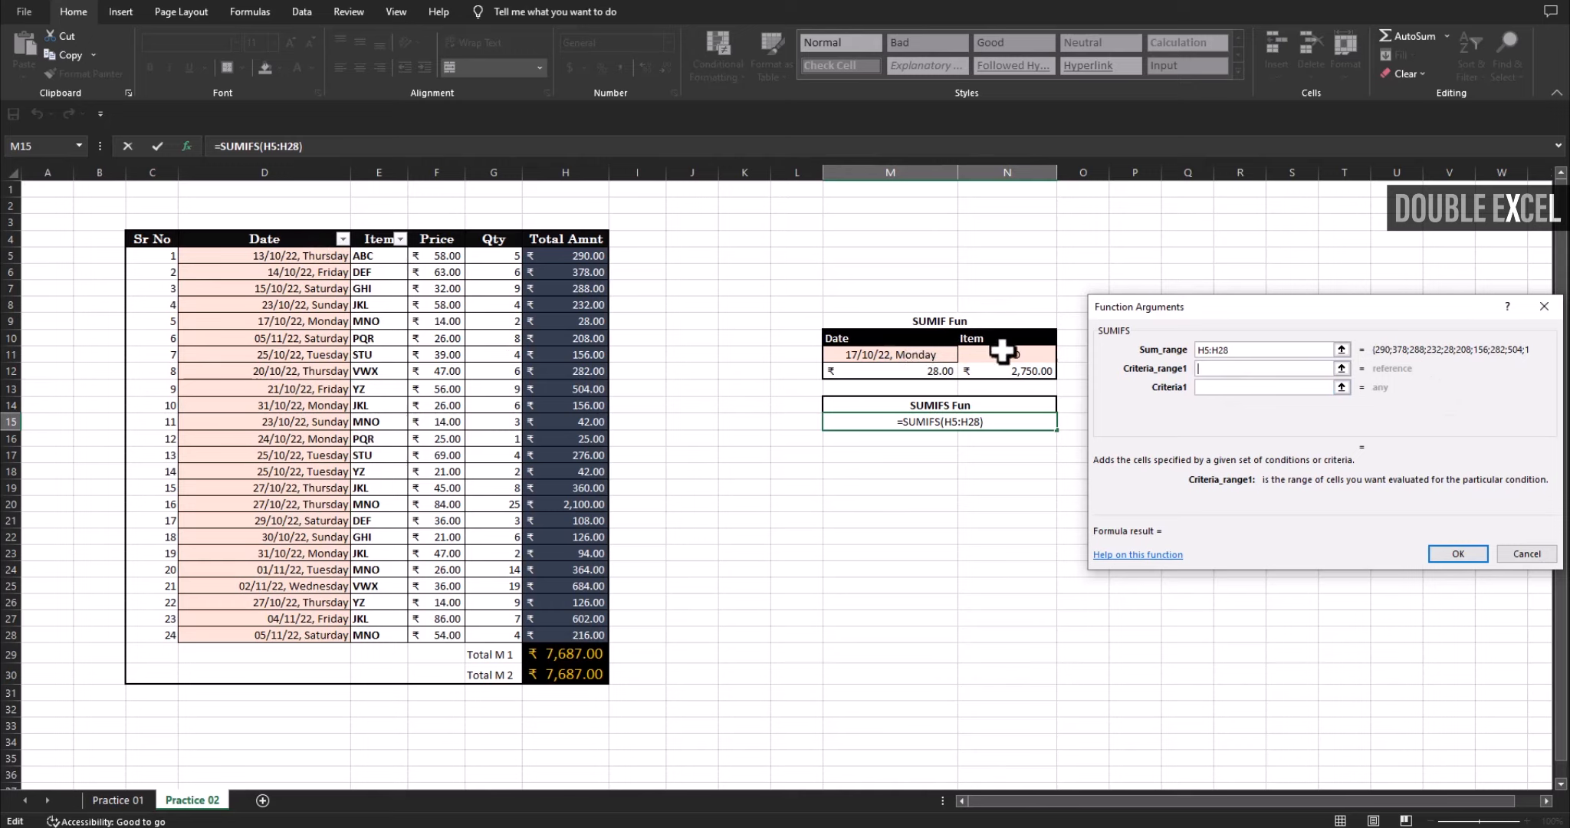
{"action": "left_click_drag", "start_coordinate": [305, 253], "coordinate": [305, 634]}
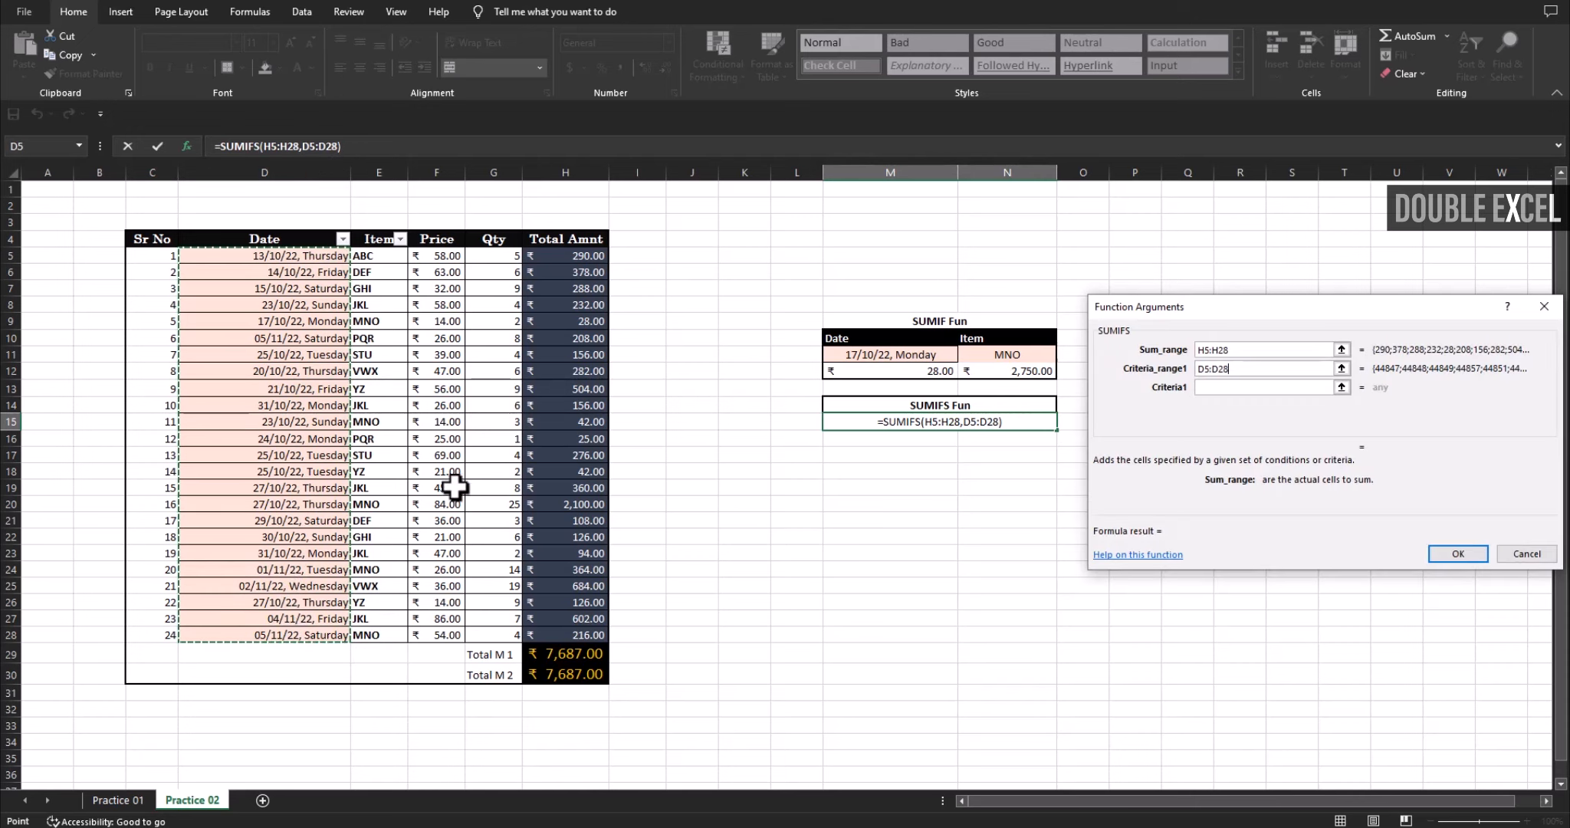
{"action": "left_click", "coordinate": [1227, 387]}
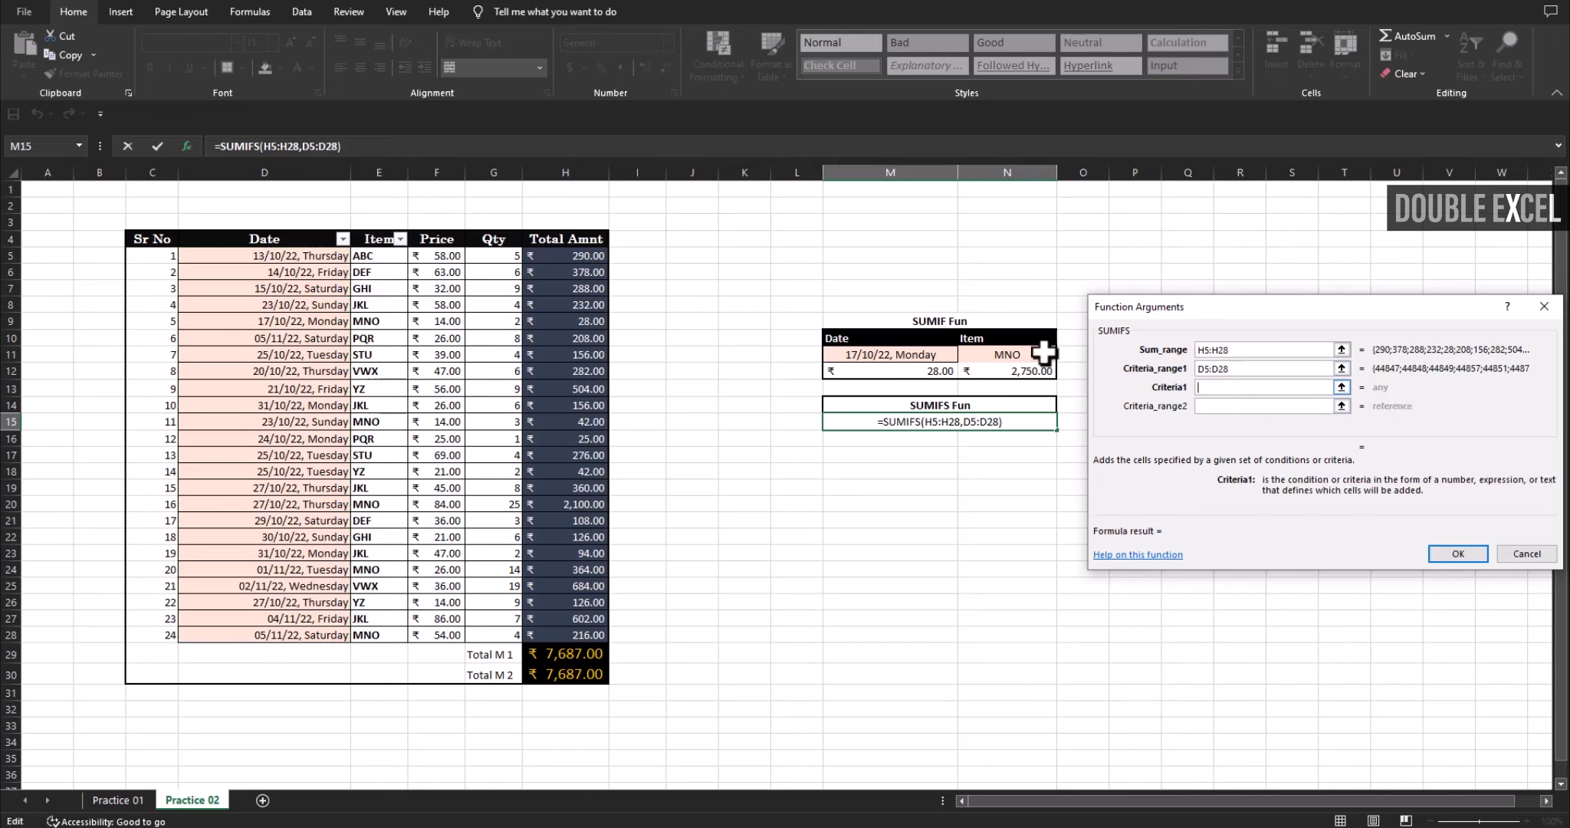
{"action": "left_click", "coordinate": [861, 355]}
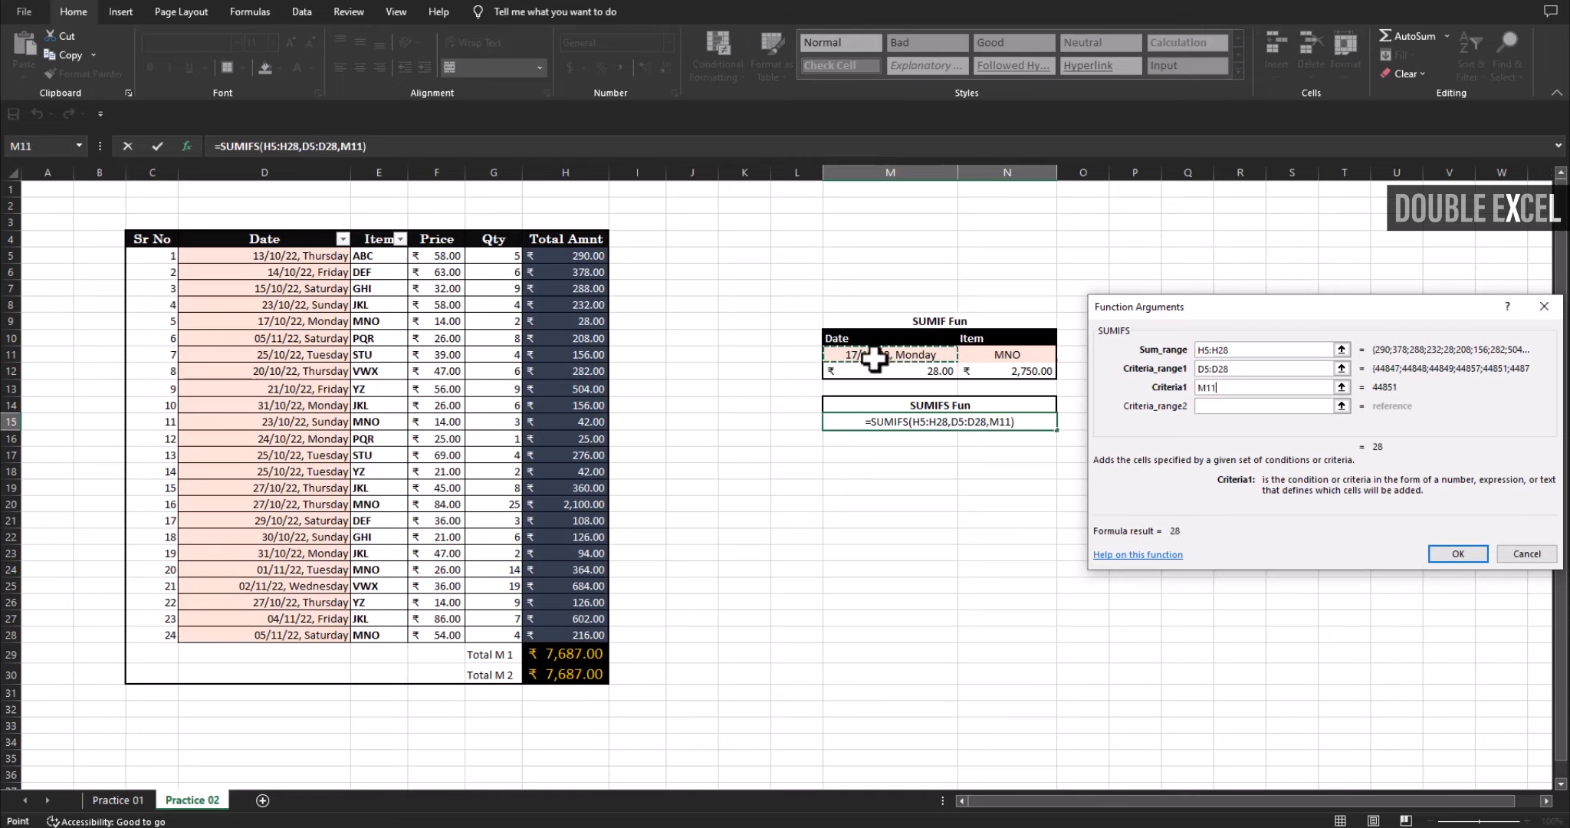
- Set the second SUMIFS criteria range to the items E5:E28 with criterion N11, and complete the formula
{"action": "left_click", "coordinate": [1228, 406]}
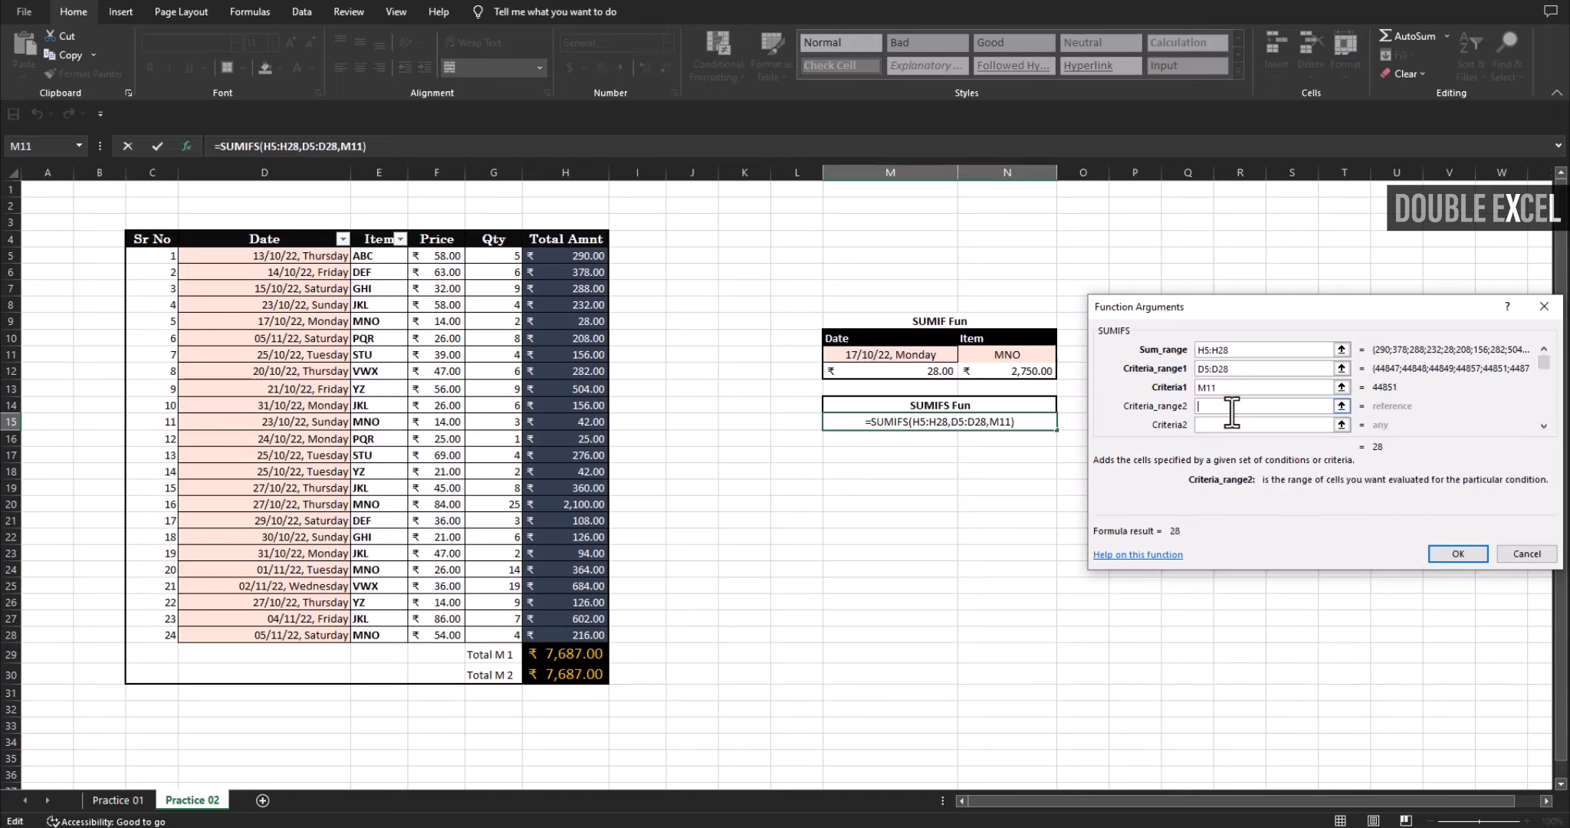
{"action": "left_click_drag", "start_coordinate": [384, 255], "coordinate": [387, 633]}
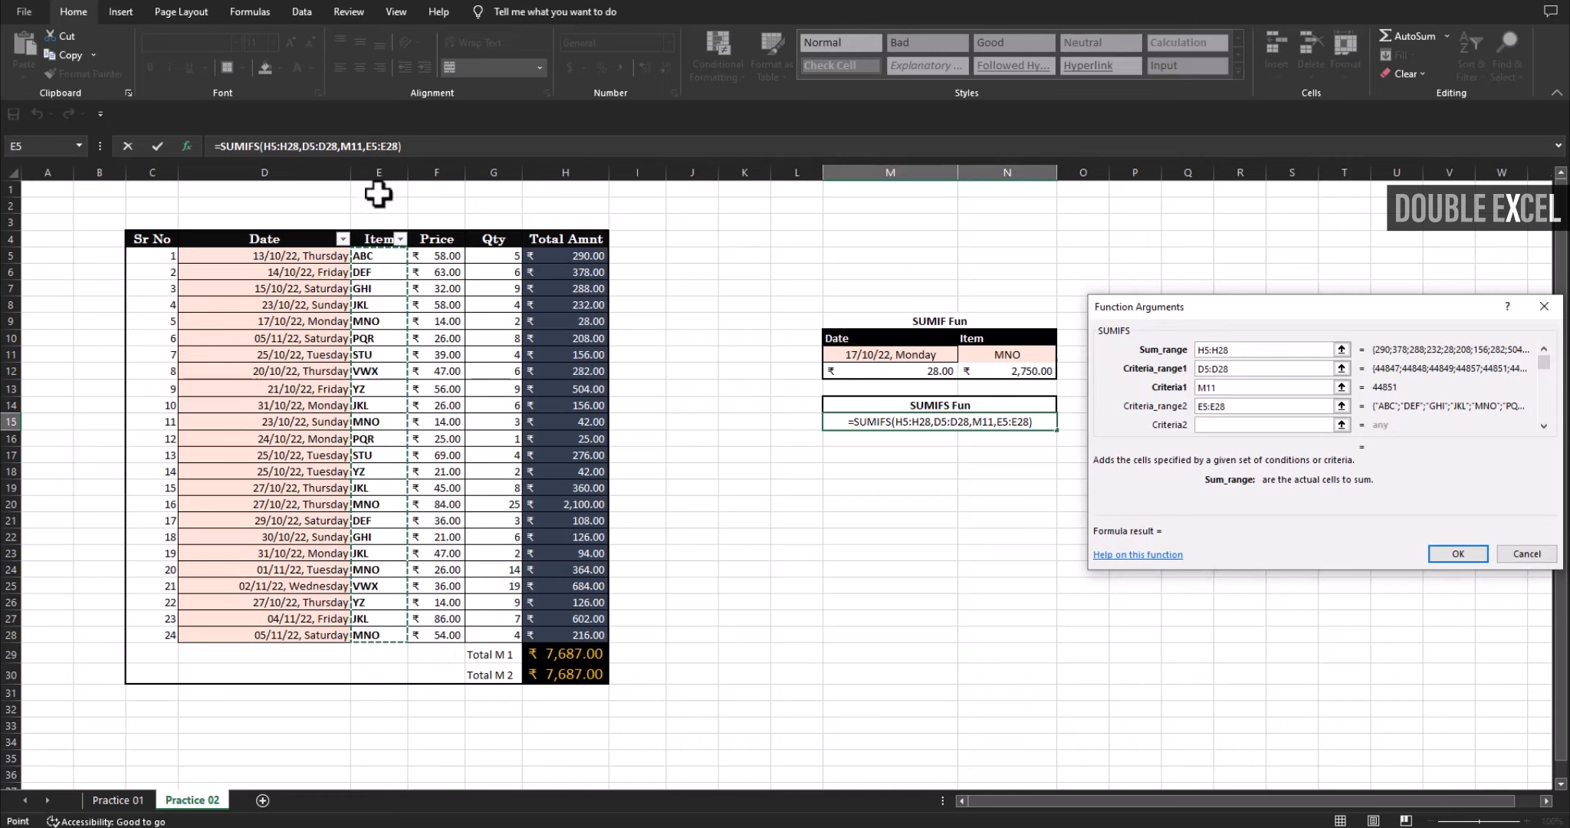
{"action": "left_click", "coordinate": [1249, 427]}
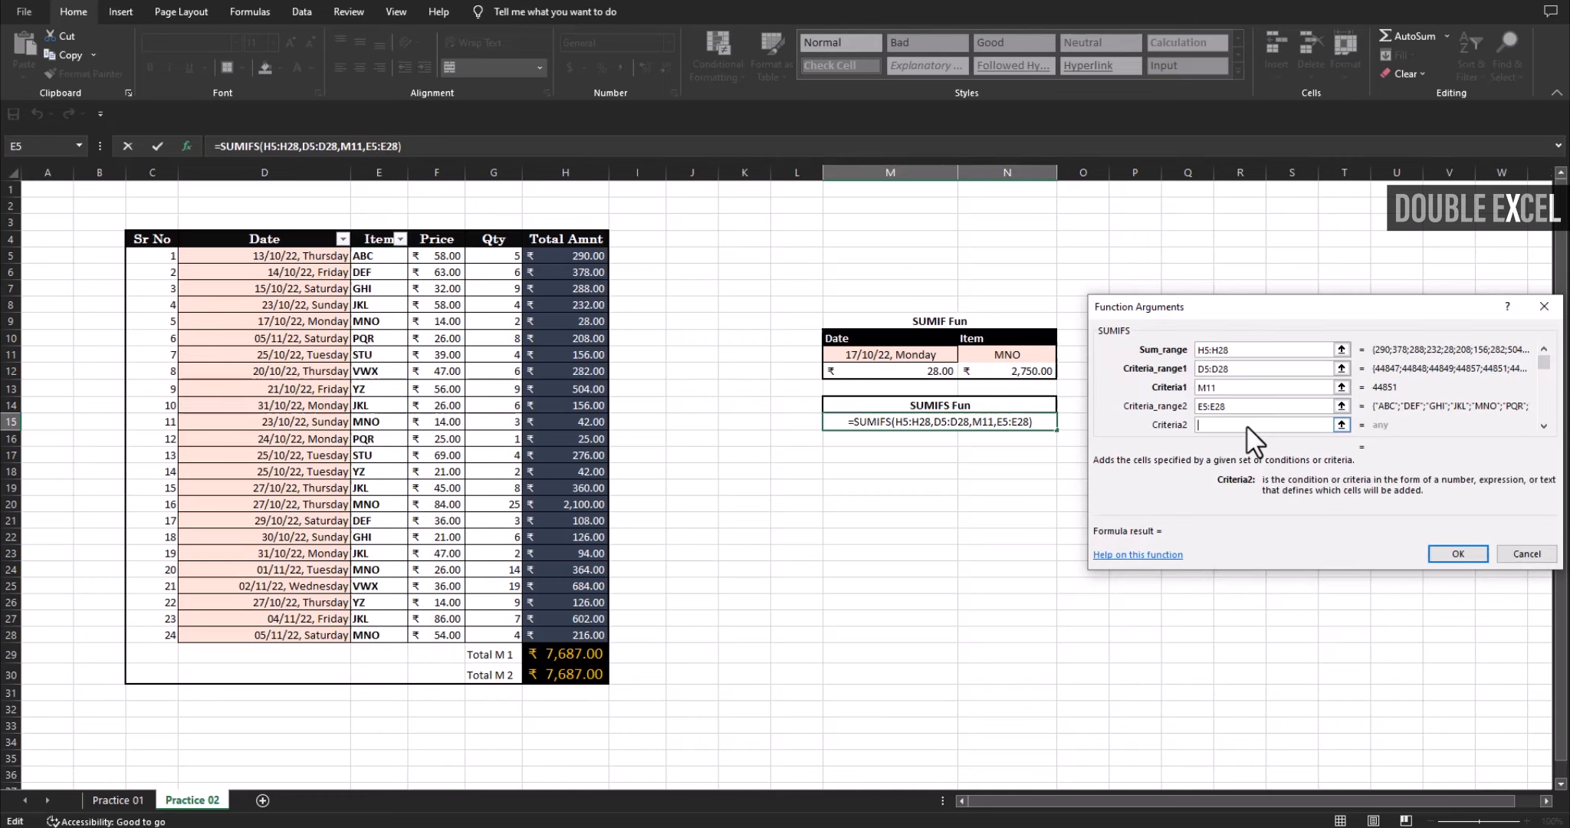
{"action": "left_click", "coordinate": [997, 355]}
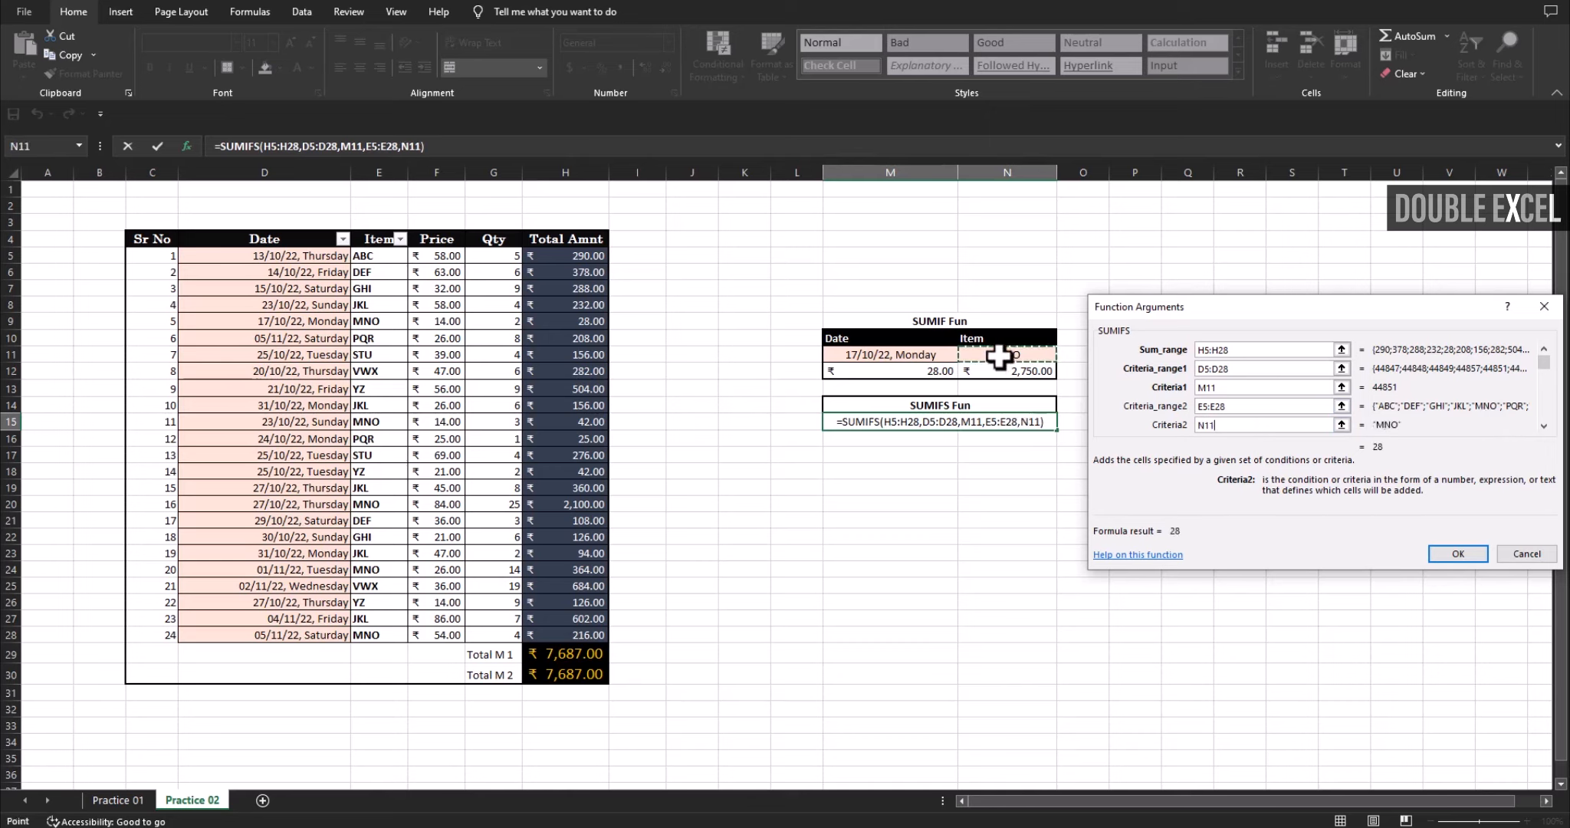
{"action": "left_click", "coordinate": [1449, 554]}
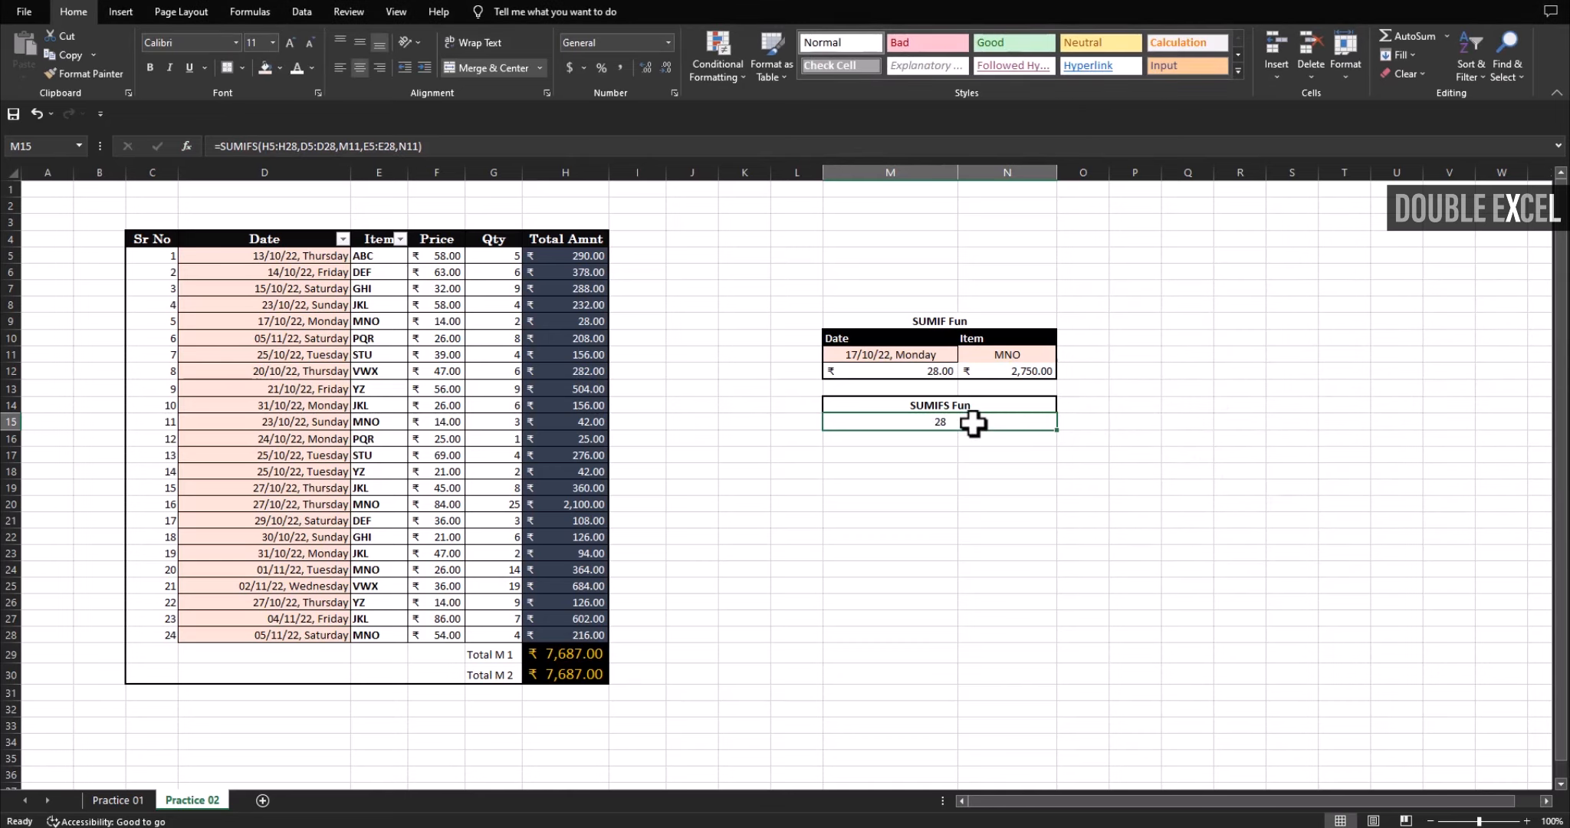
- Compare the SUMIFS result with the date and item criteria and the dates of the MNO rows in the table
{"action": "left_click", "coordinate": [1076, 483]}
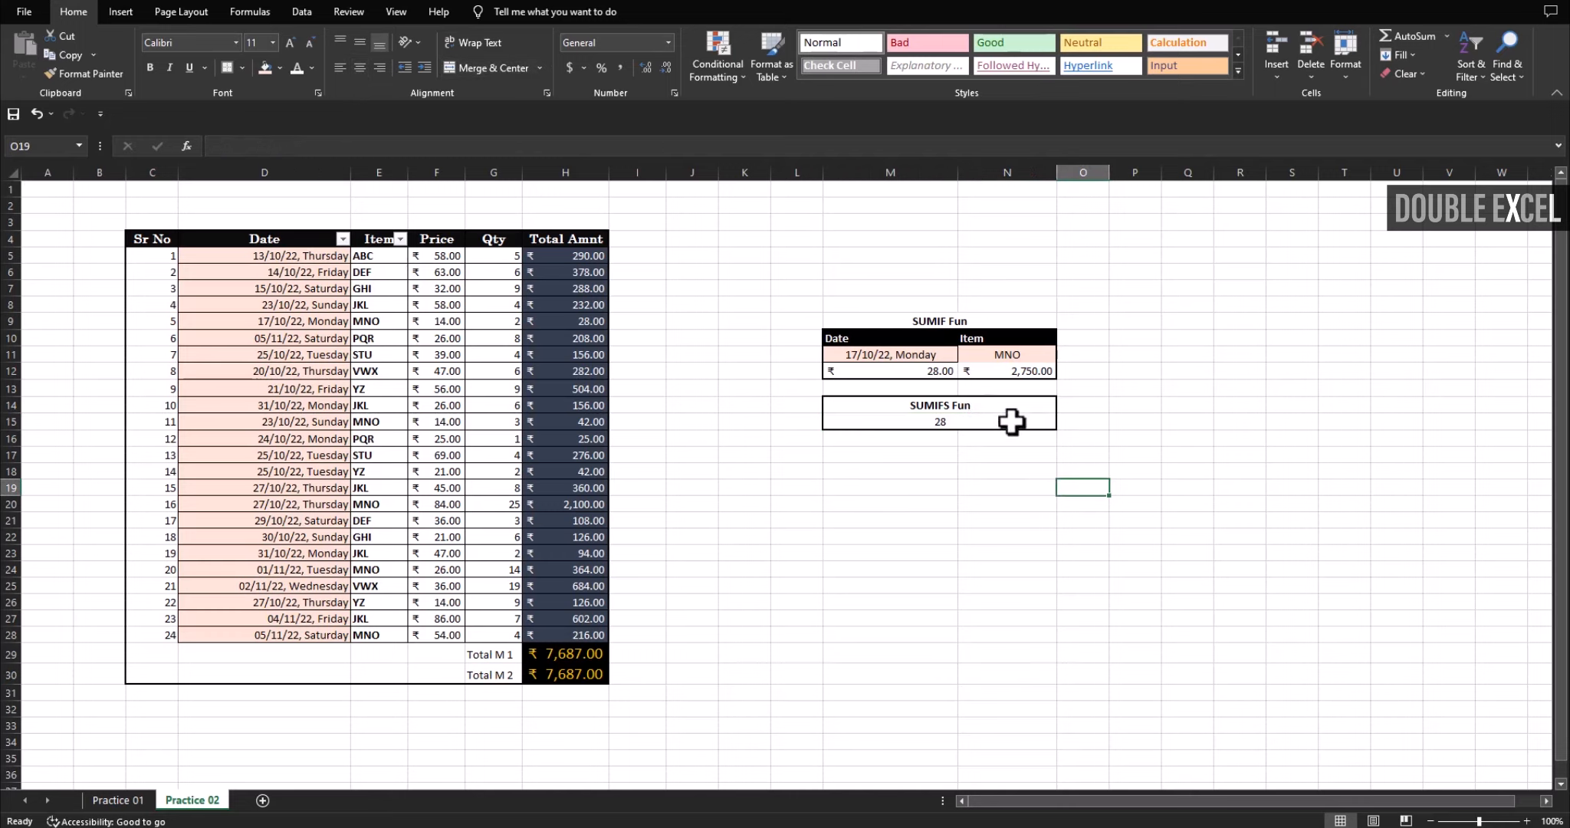
{"action": "left_click", "coordinate": [969, 423]}
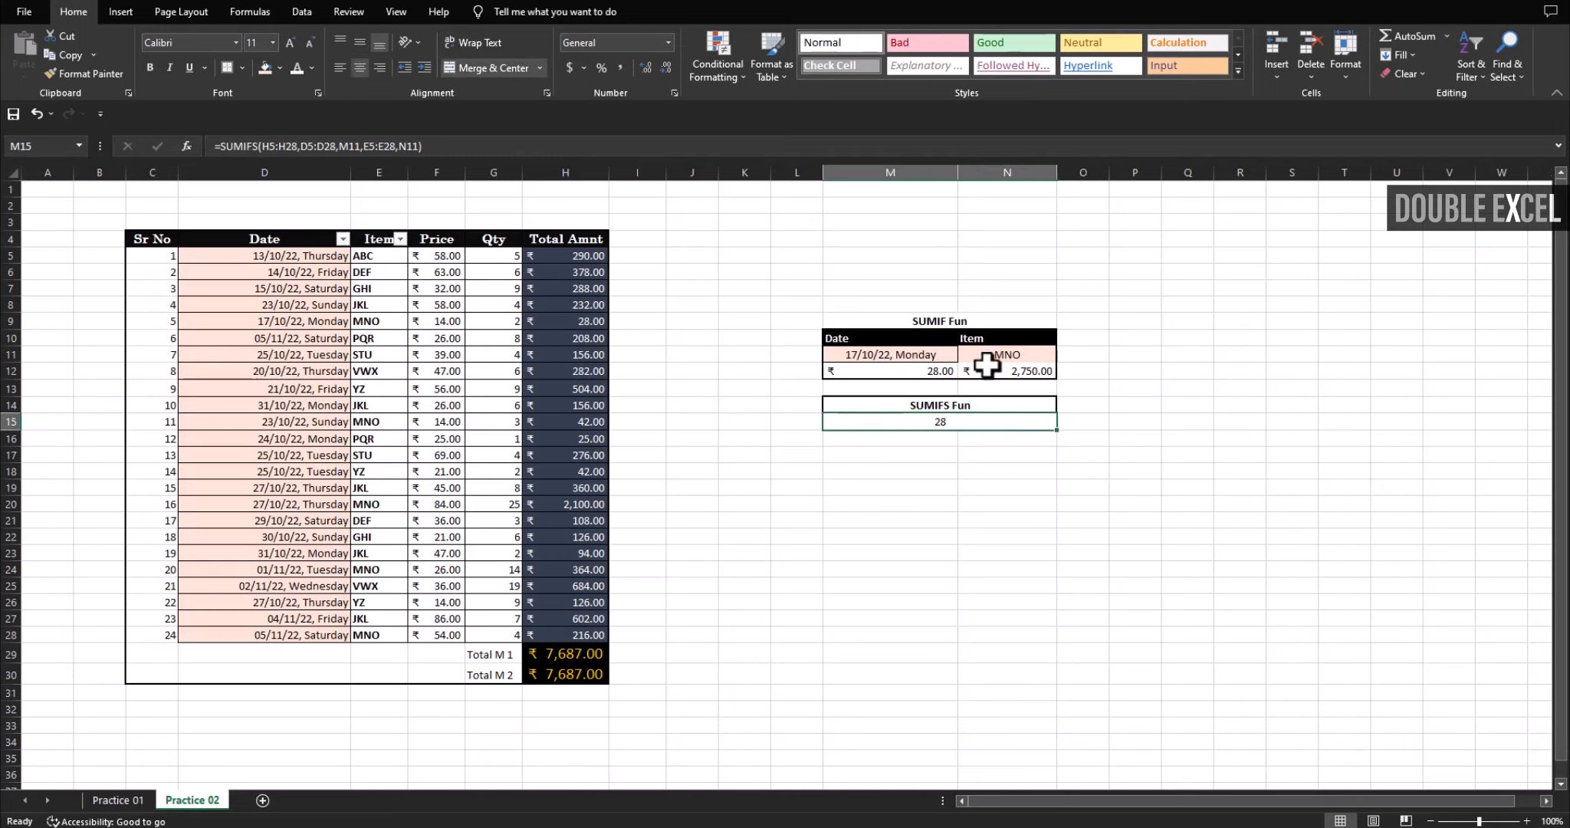
{"action": "left_click", "coordinate": [904, 354]}
{"action": "left_click", "coordinate": [1006, 353]}
{"action": "left_click", "coordinate": [1031, 371]}
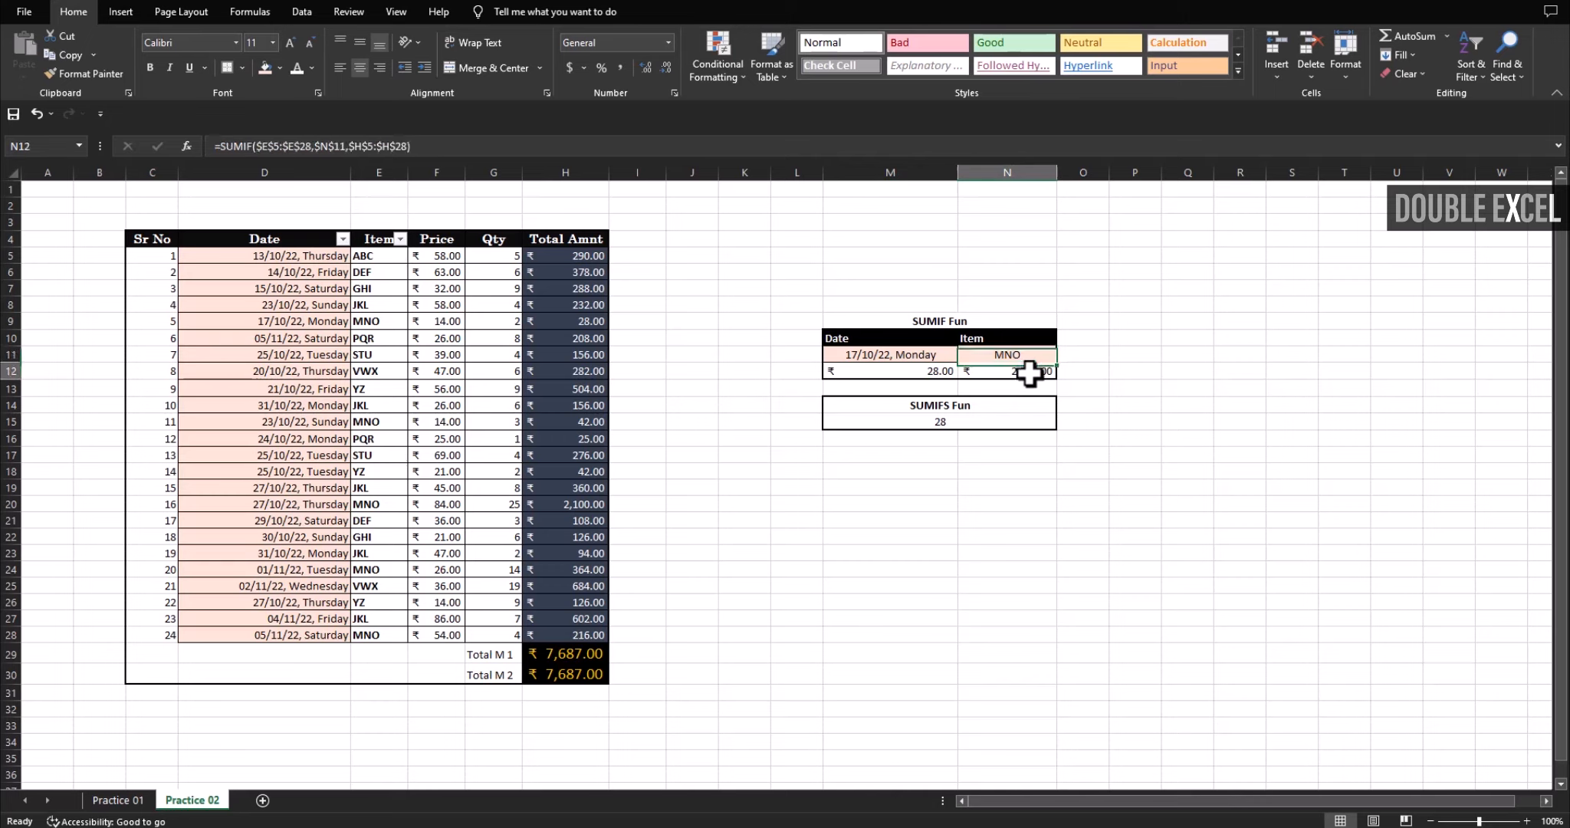
{"action": "left_click", "coordinate": [873, 354]}
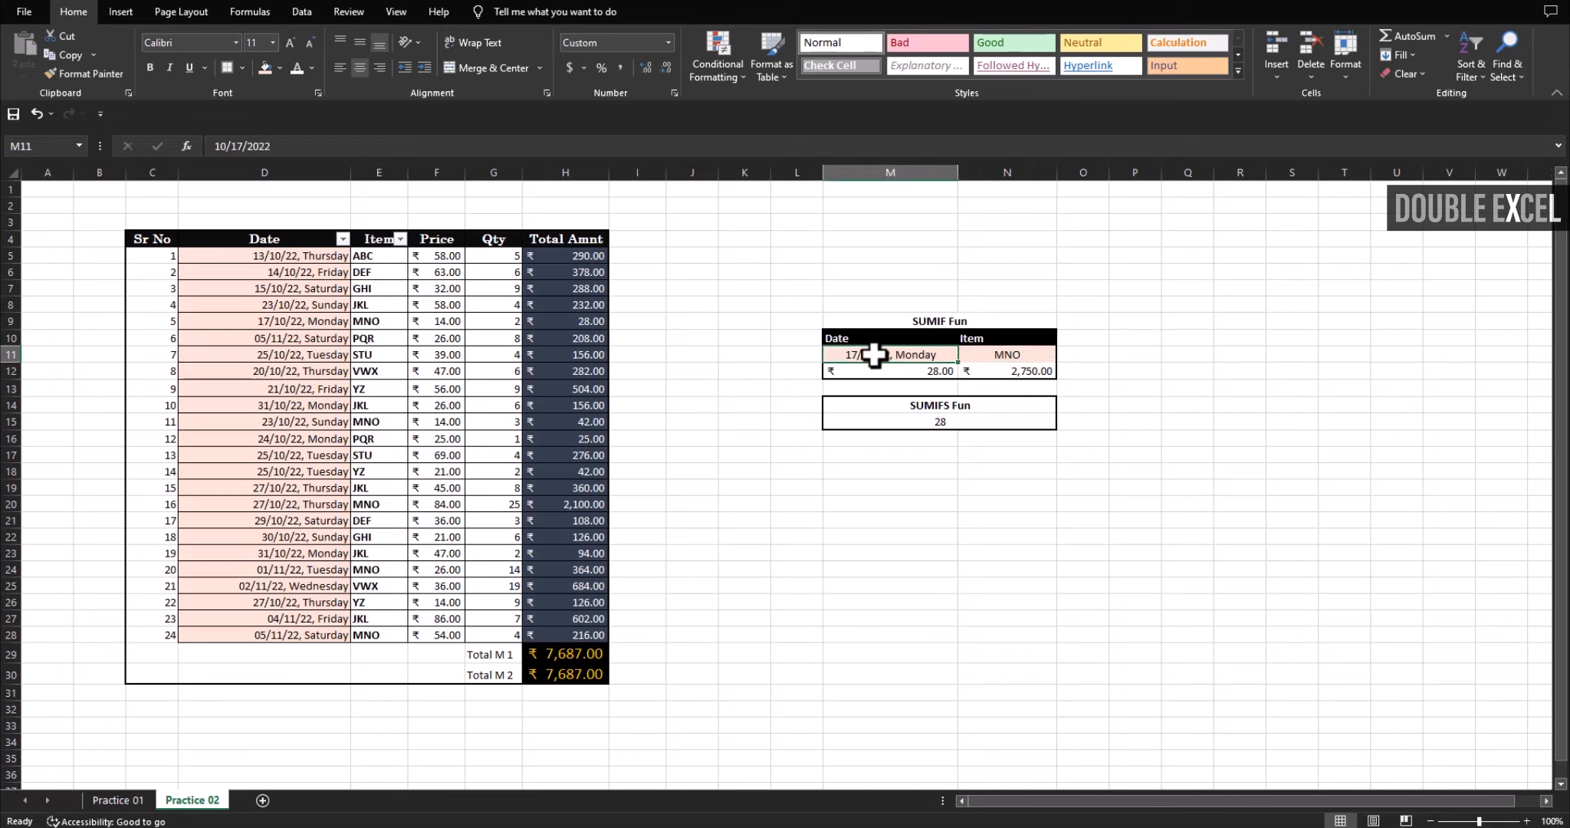
{"action": "left_click", "coordinate": [315, 321]}
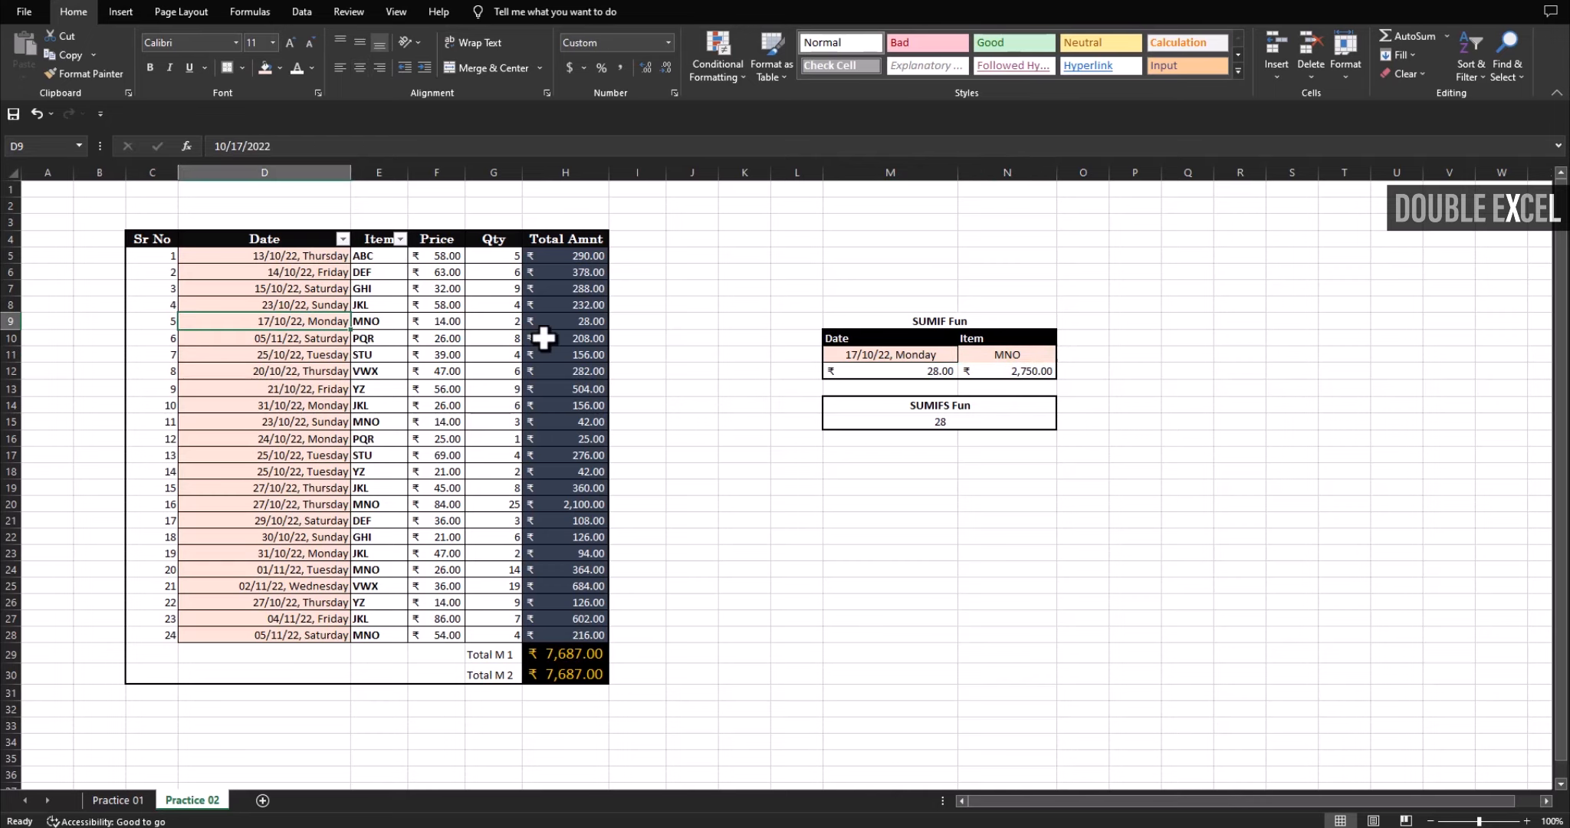
{"action": "left_click", "coordinate": [374, 324]}
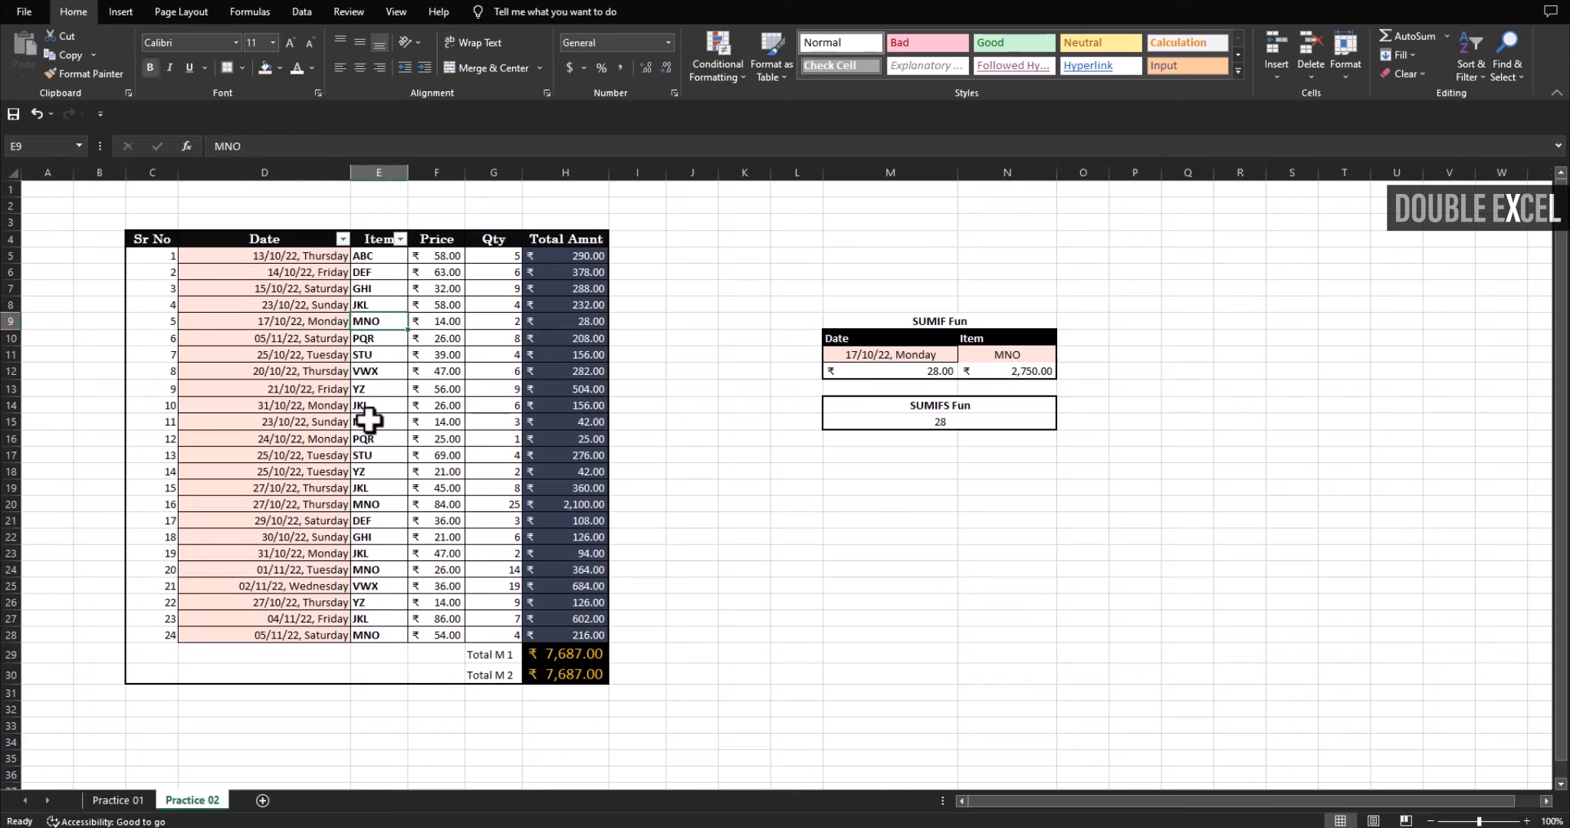
{"action": "left_click", "coordinate": [284, 420]}
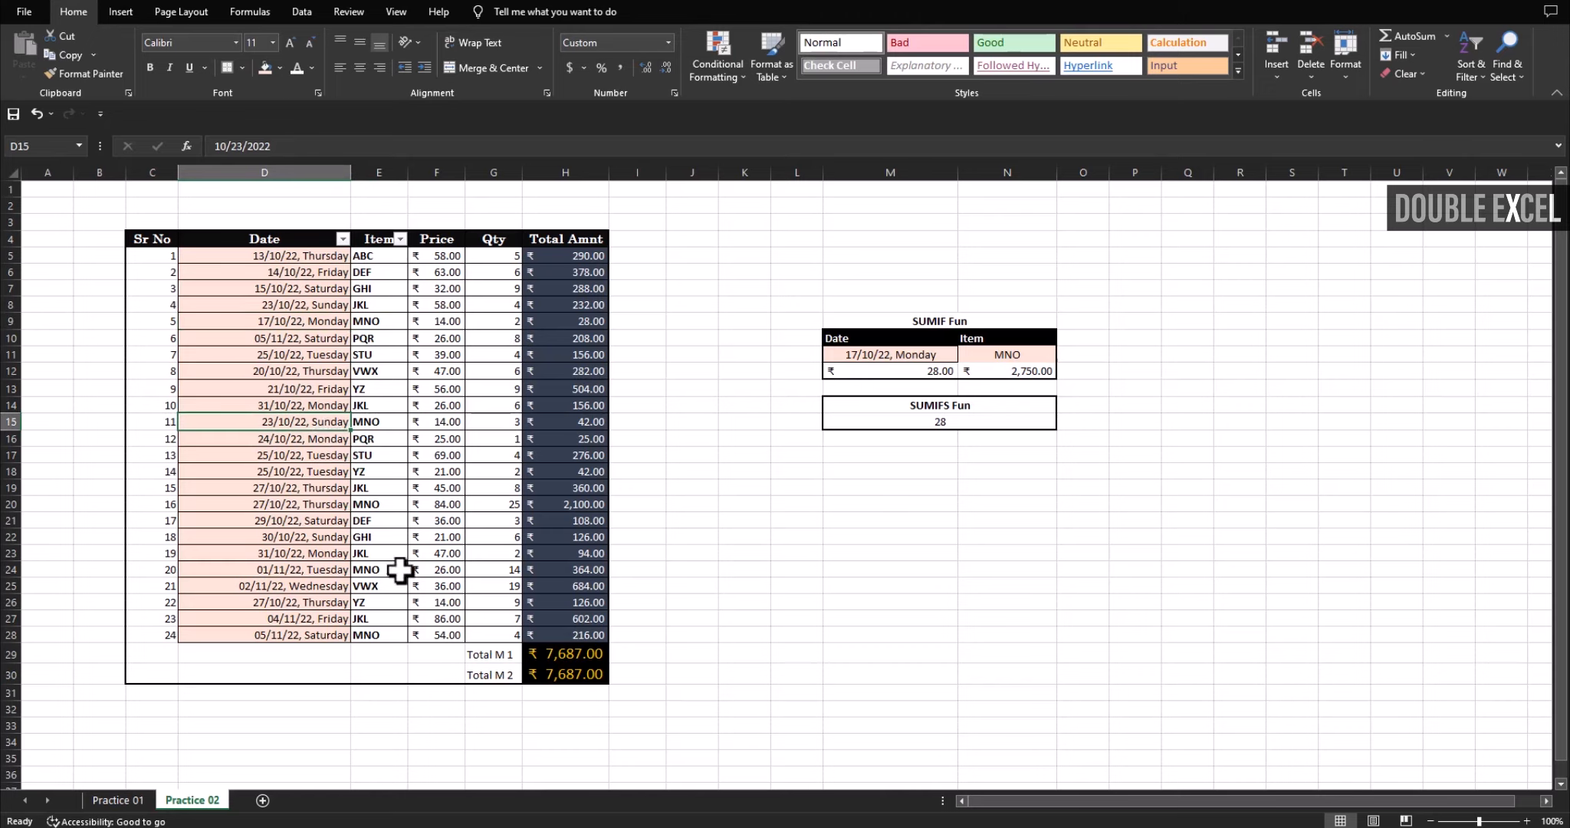
{"action": "left_click", "coordinate": [306, 505]}
- Copy the date 17/10/22 from D9 into the MNO row's date cell D20 and check the SUMIFS cell
{"action": "left_click", "coordinate": [282, 320]}
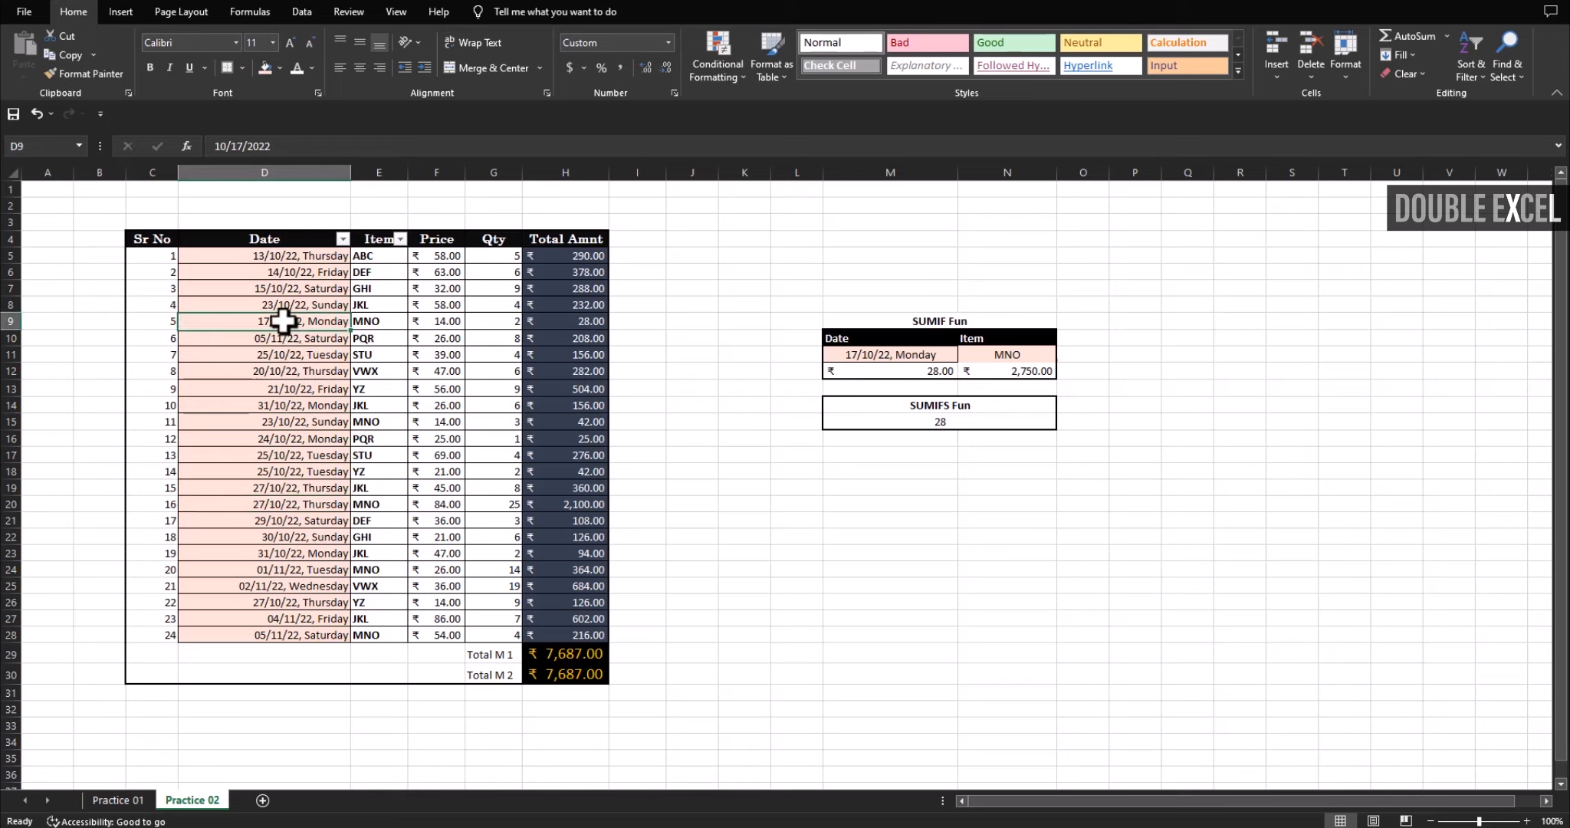
{"action": "key", "text": "ctrl+c"}
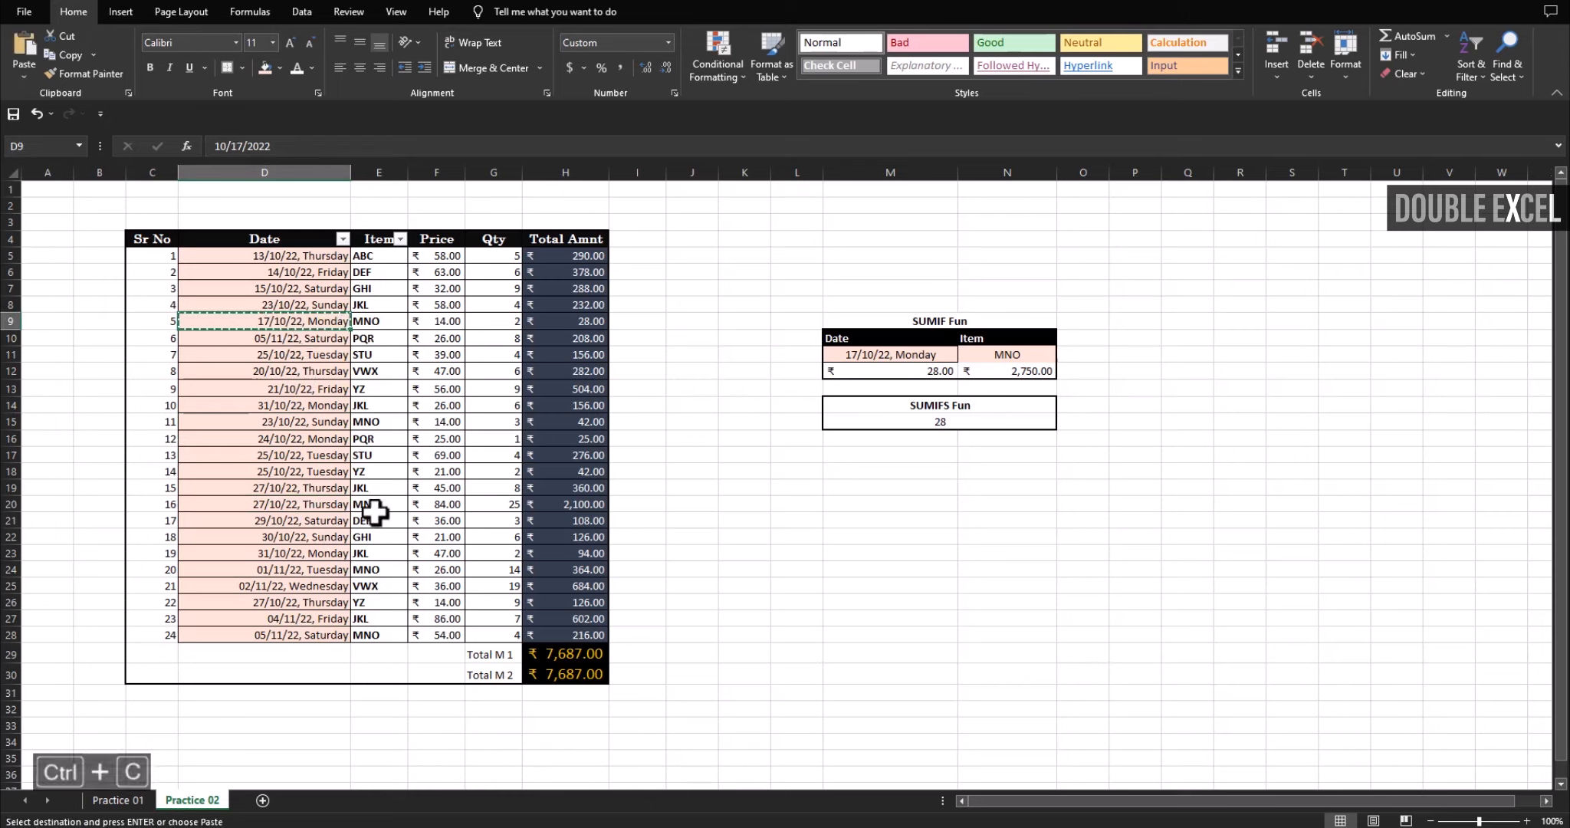
{"action": "left_click", "coordinate": [311, 503]}
{"action": "key", "text": "ctrl+v"}
{"action": "left_click", "coordinate": [783, 594]}
{"action": "left_click", "coordinate": [841, 554]}
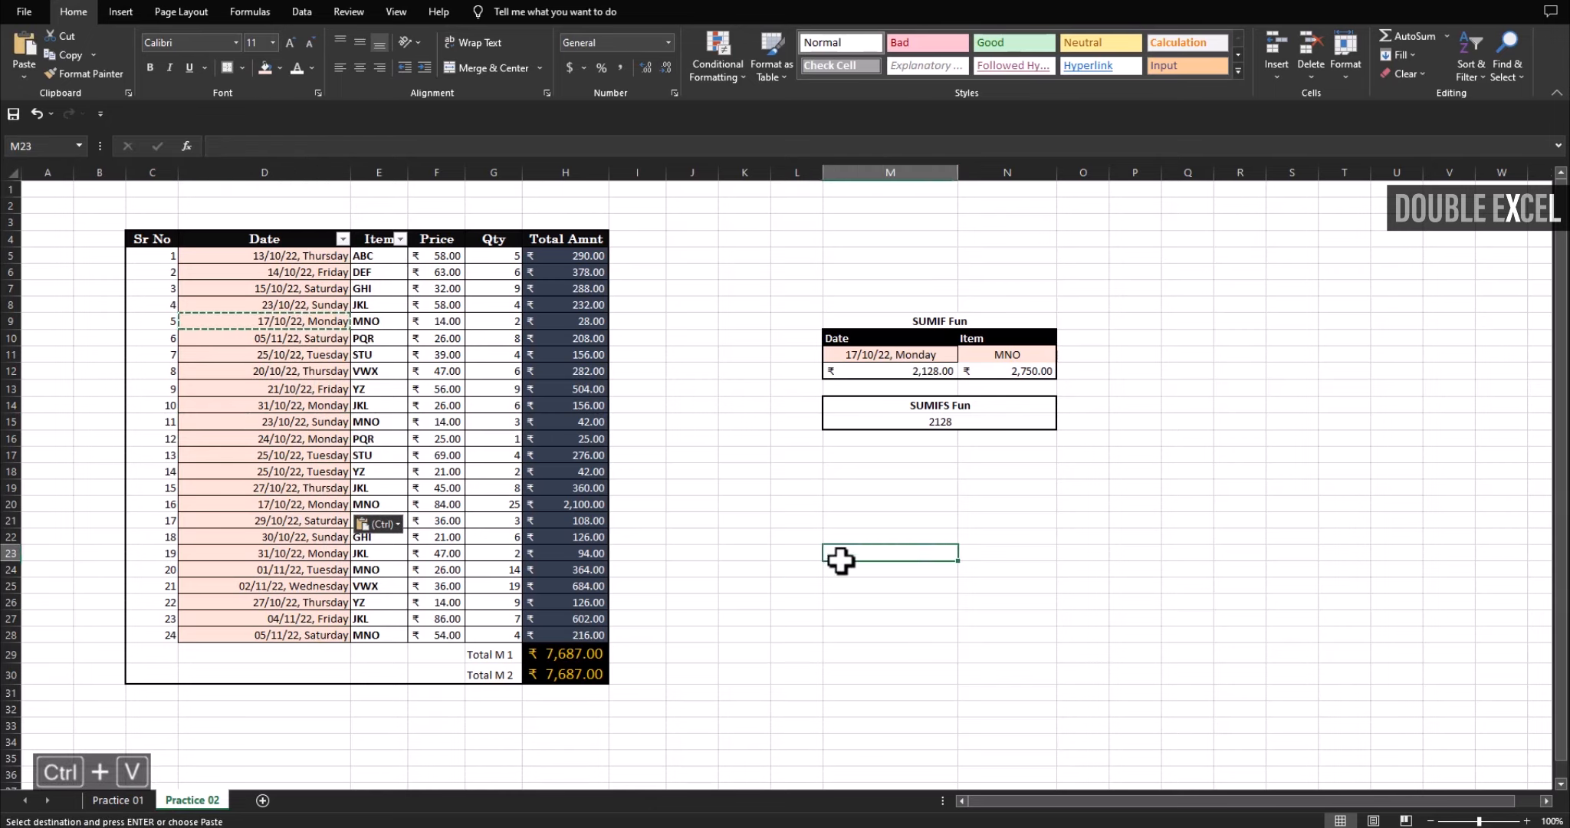
{"action": "left_click", "coordinate": [847, 525]}
{"action": "left_click", "coordinate": [946, 420]}
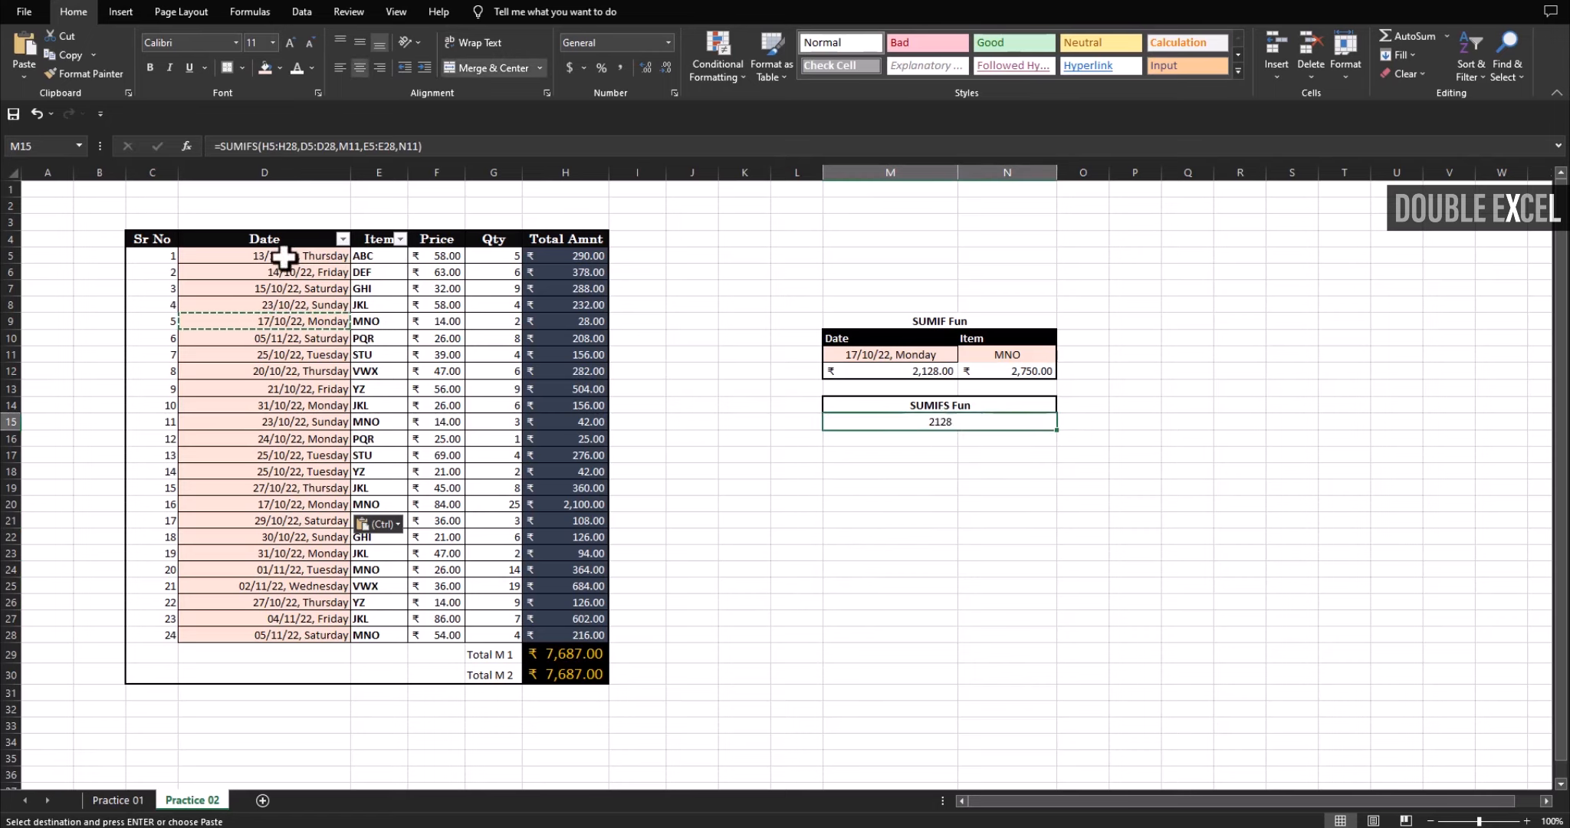
- Filter the Date column to show only the rows dated 17 October 2022
{"action": "left_click", "coordinate": [342, 239]}
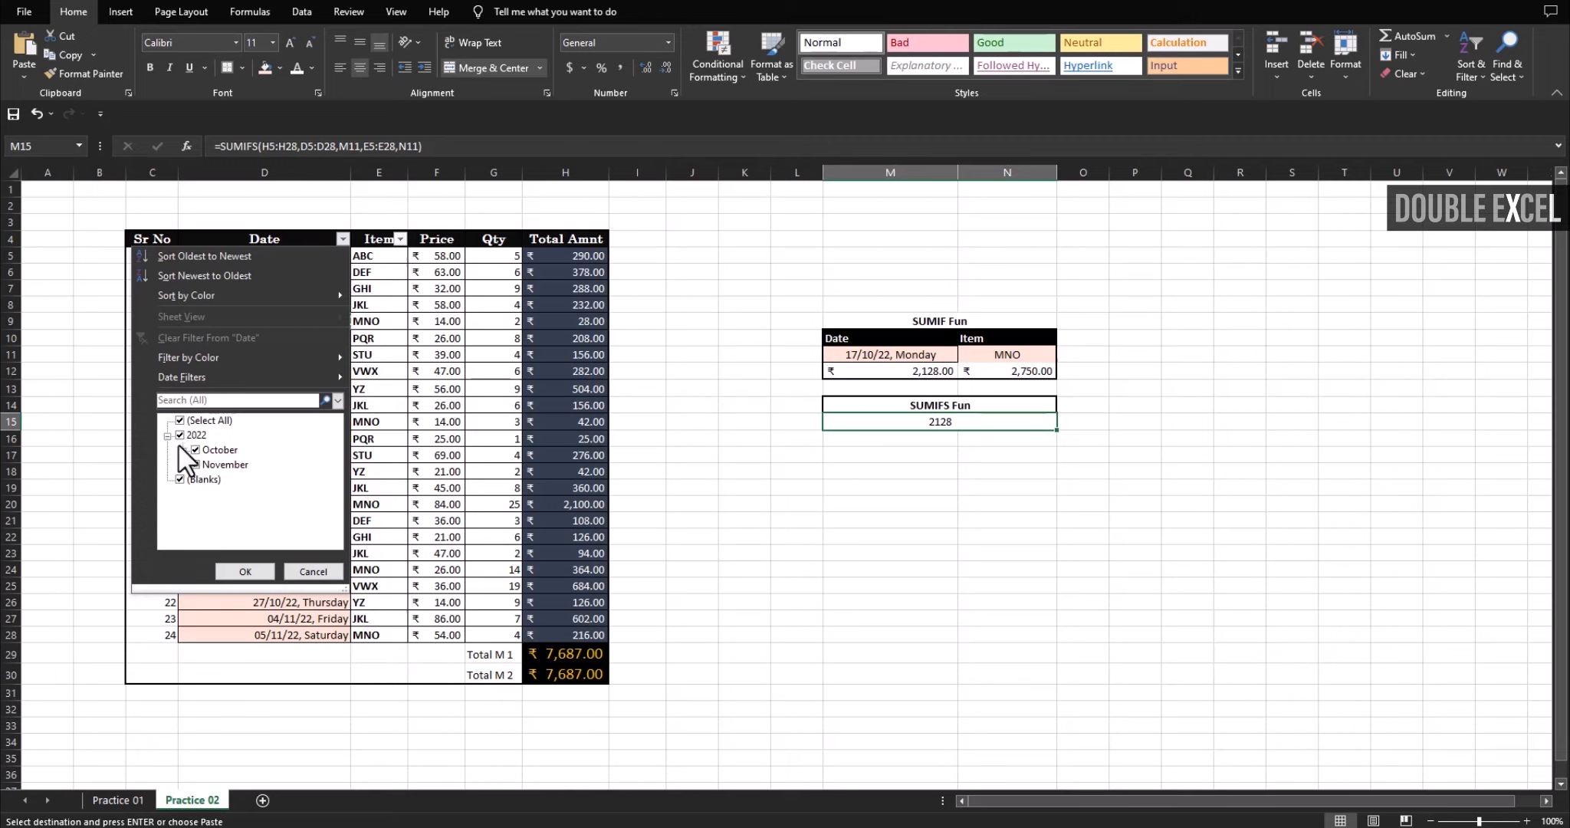
{"action": "left_click", "coordinate": [180, 421]}
{"action": "left_click", "coordinate": [184, 450]}
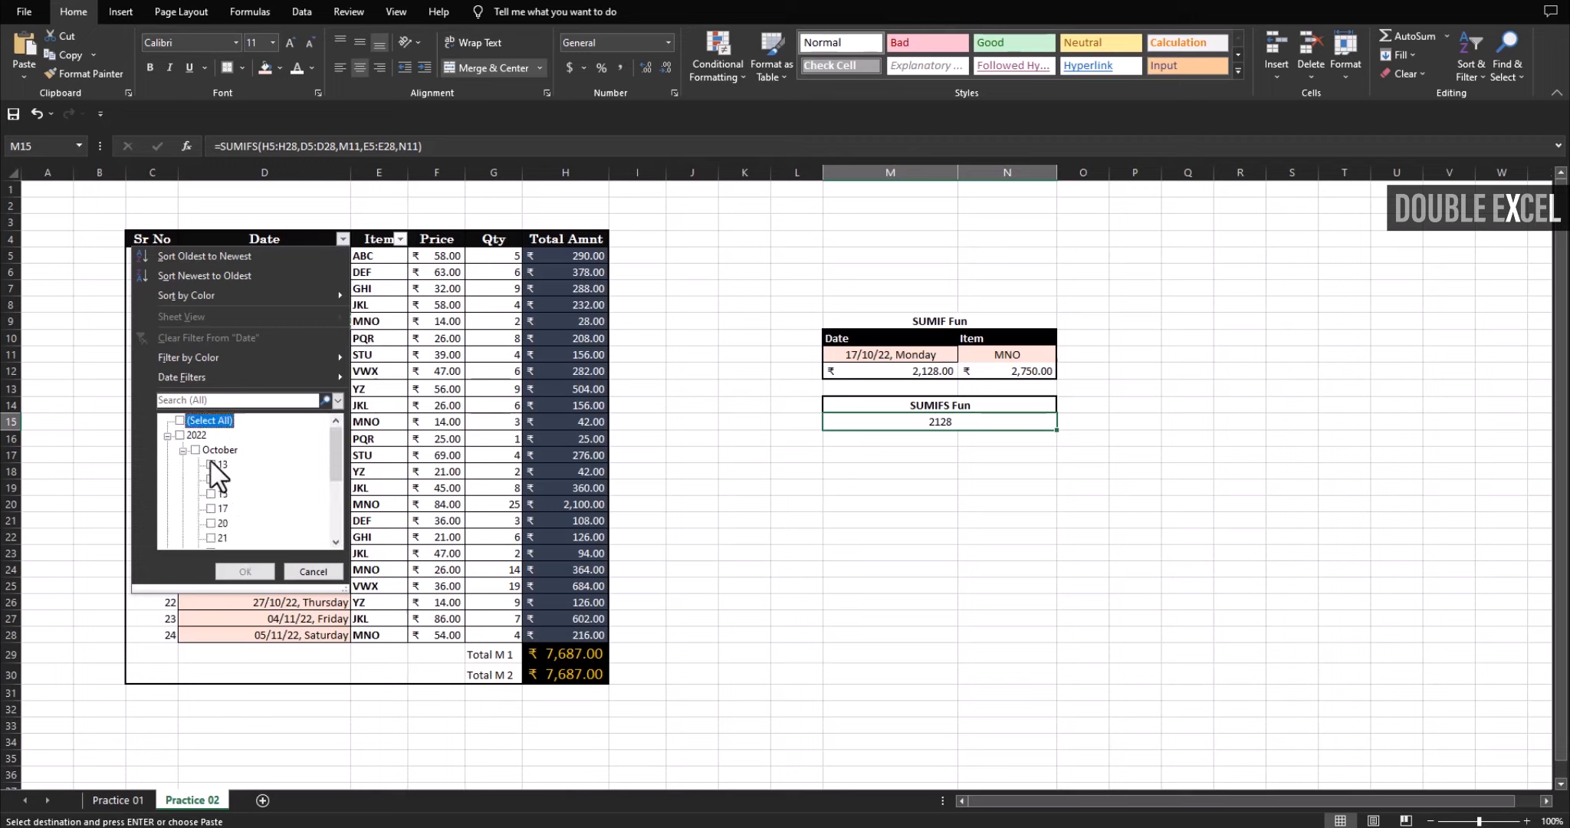
{"action": "left_click", "coordinate": [212, 508]}
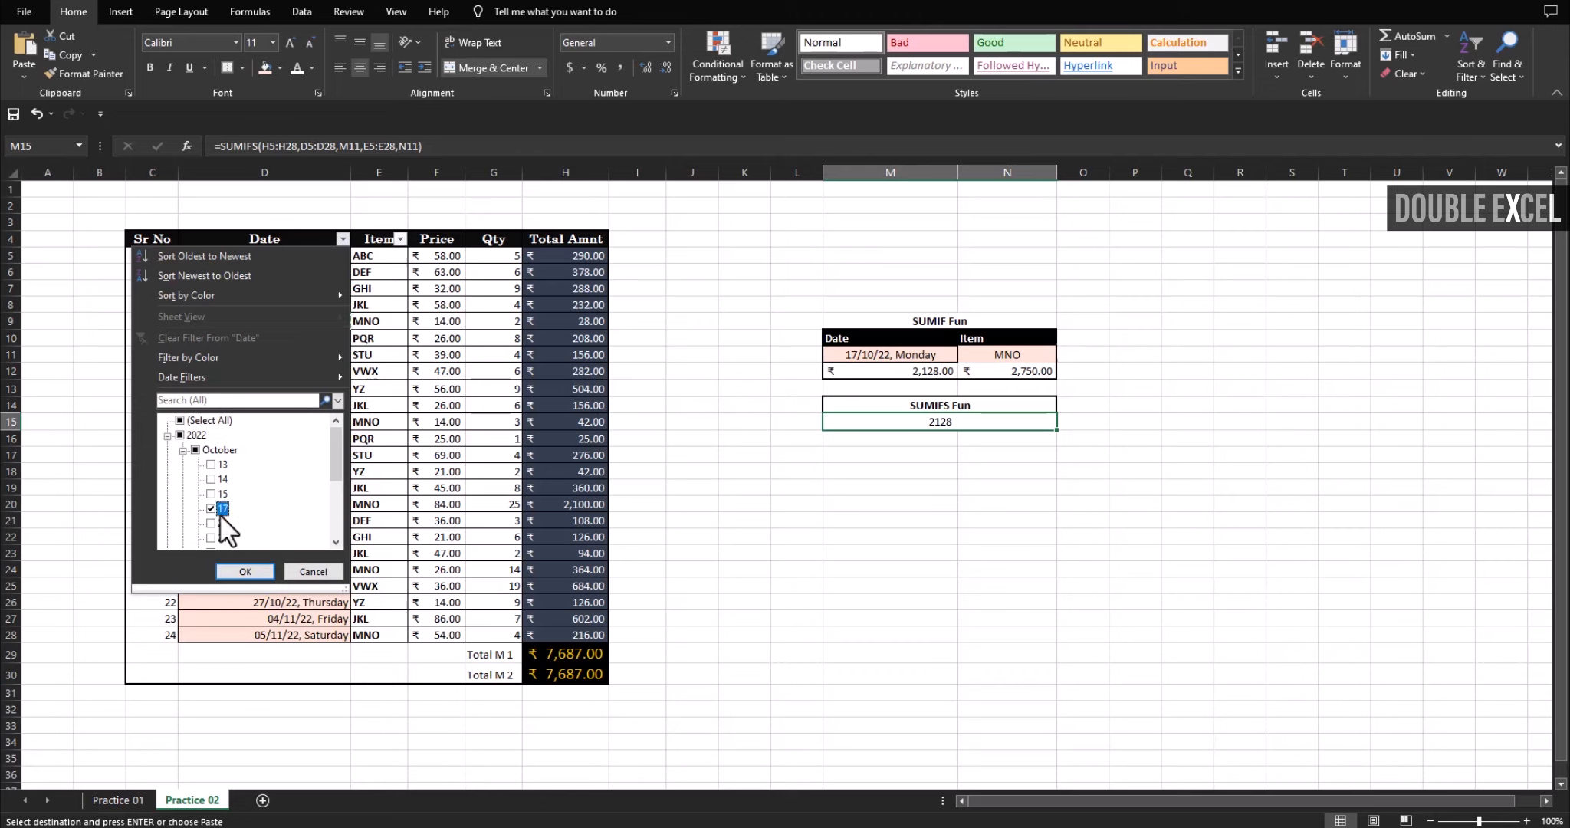
{"action": "left_click", "coordinate": [245, 573]}
{"action": "left_click", "coordinate": [436, 434]}
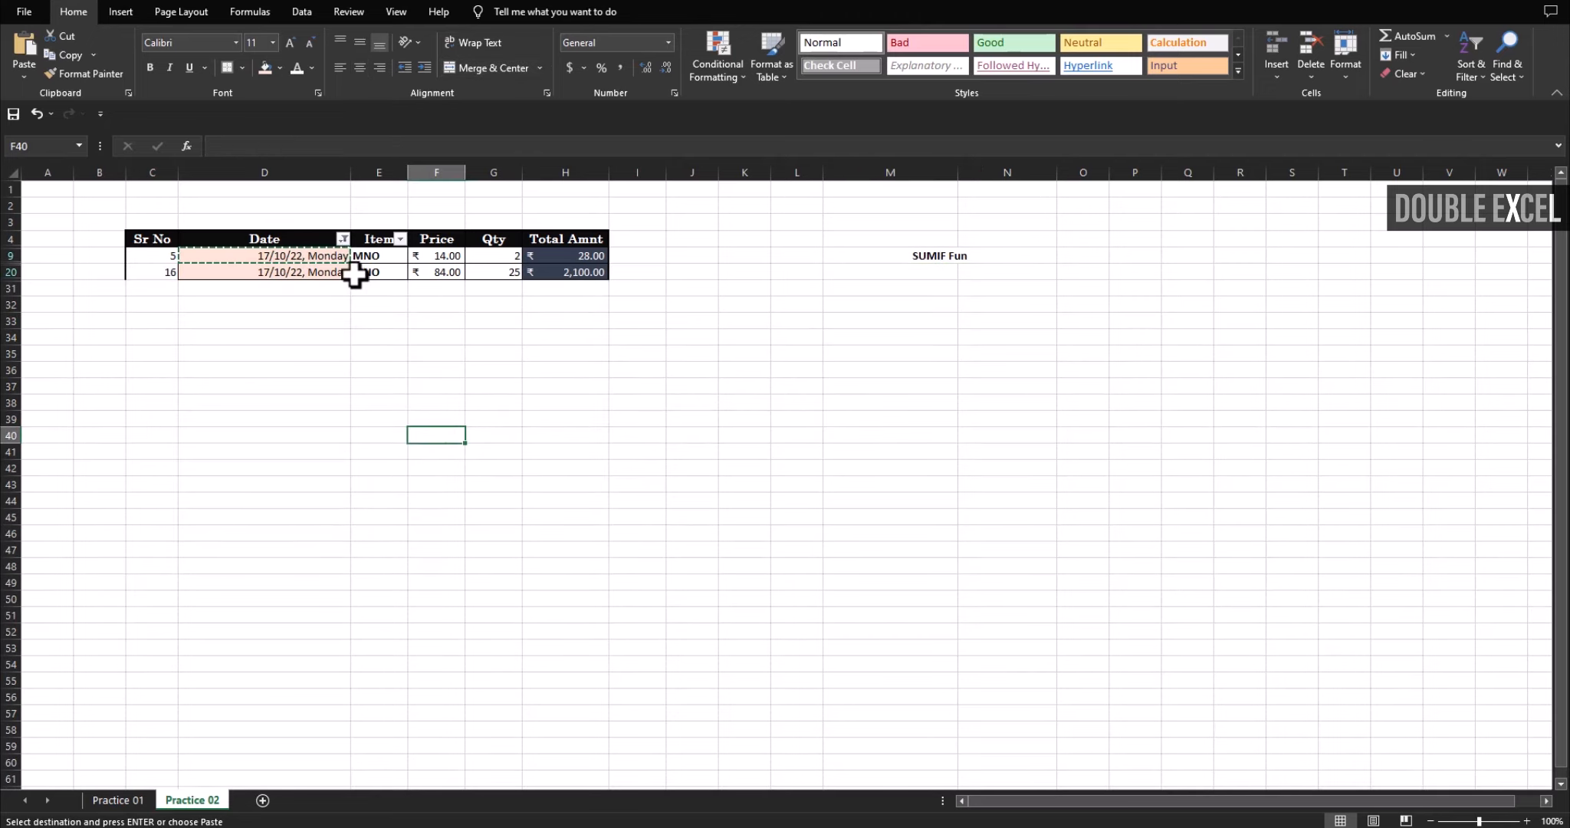
{"action": "left_click", "coordinate": [341, 239]}
{"action": "left_click", "coordinate": [428, 378]}
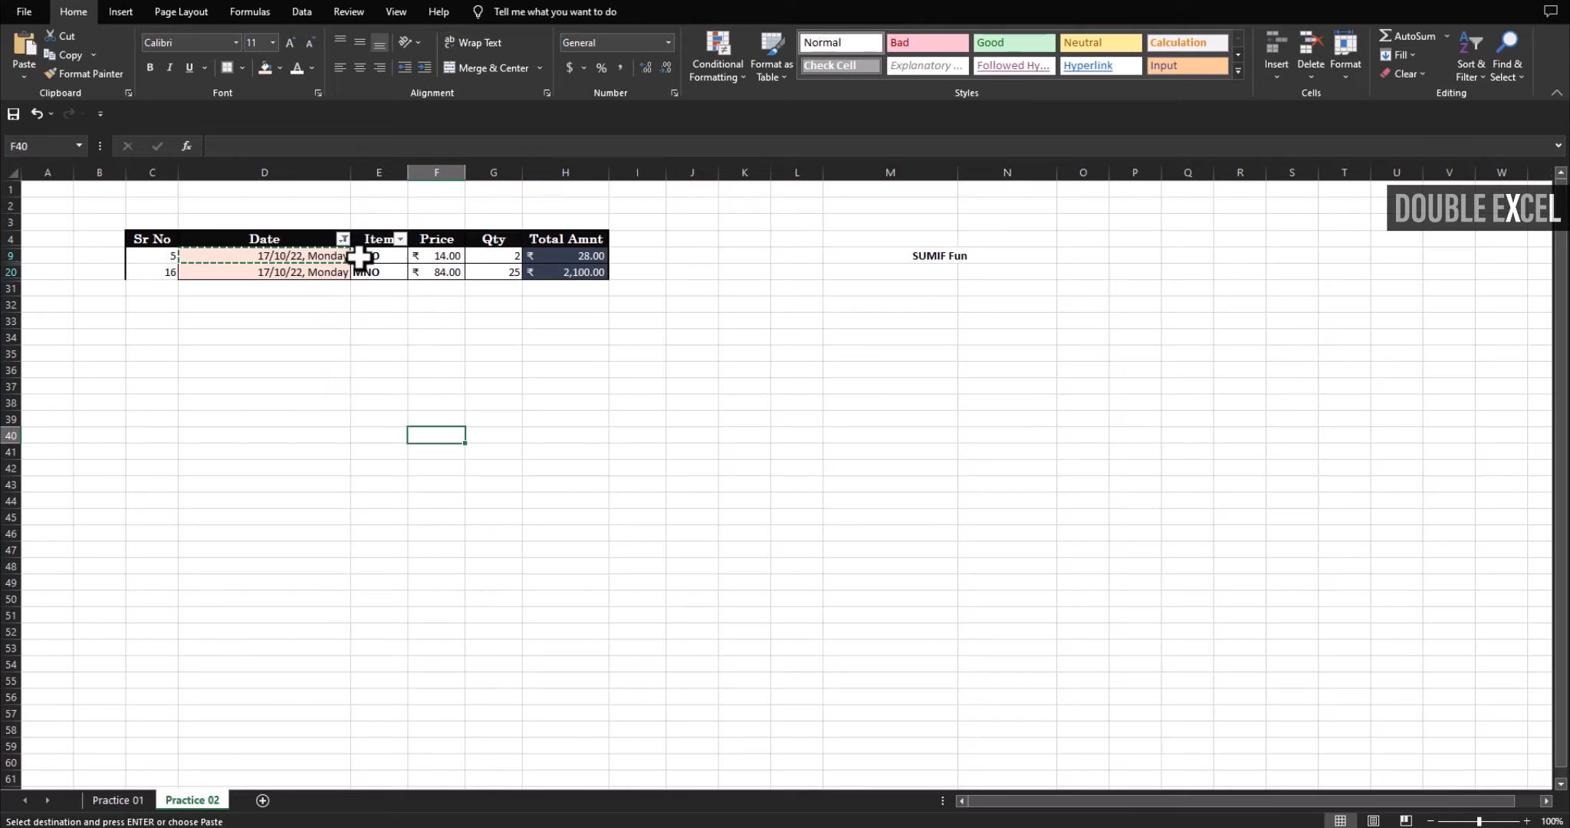
- Sum the filtered MNO rows' total amounts, then clear the Date filter and check the SUMIFS cell M15 against them
{"action": "left_click_drag", "start_coordinate": [365, 256], "coordinate": [384, 272]}
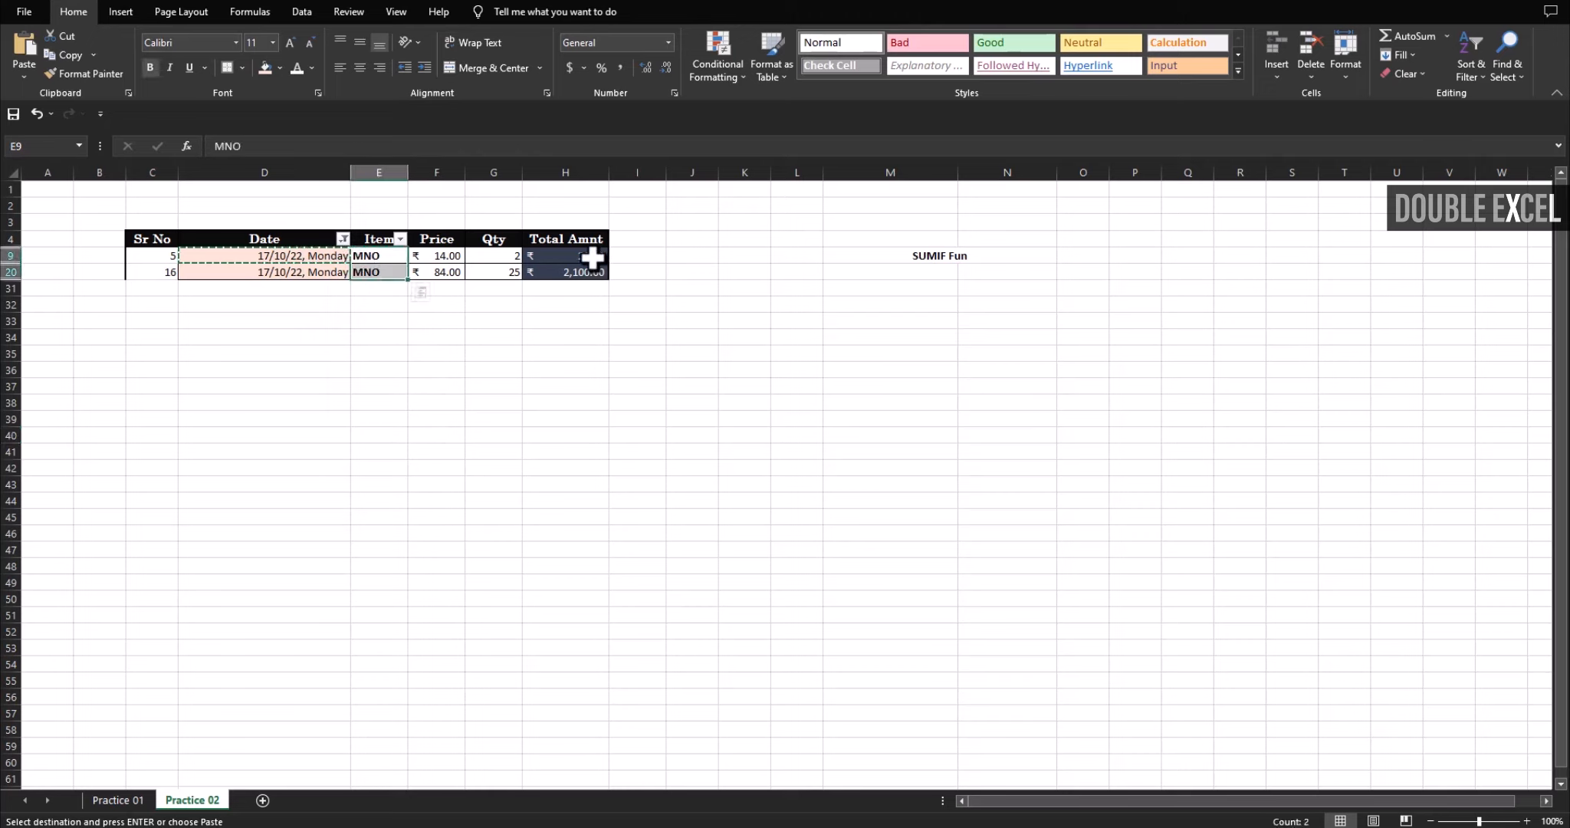
{"action": "left_click_drag", "start_coordinate": [594, 256], "coordinate": [594, 272]}
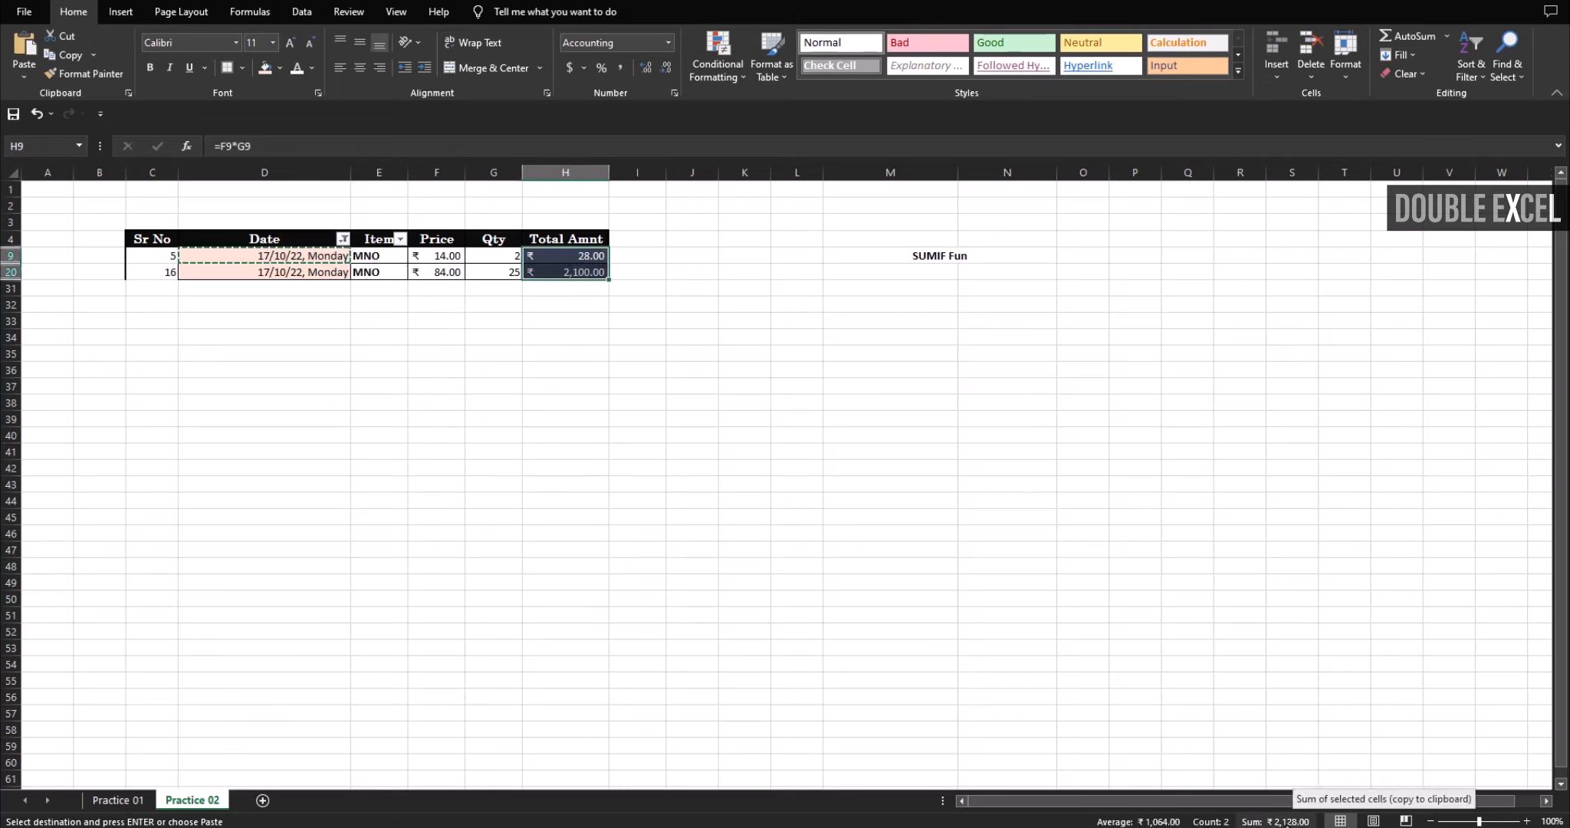
{"action": "left_click", "coordinate": [342, 238]}
{"action": "left_click", "coordinate": [313, 571]}
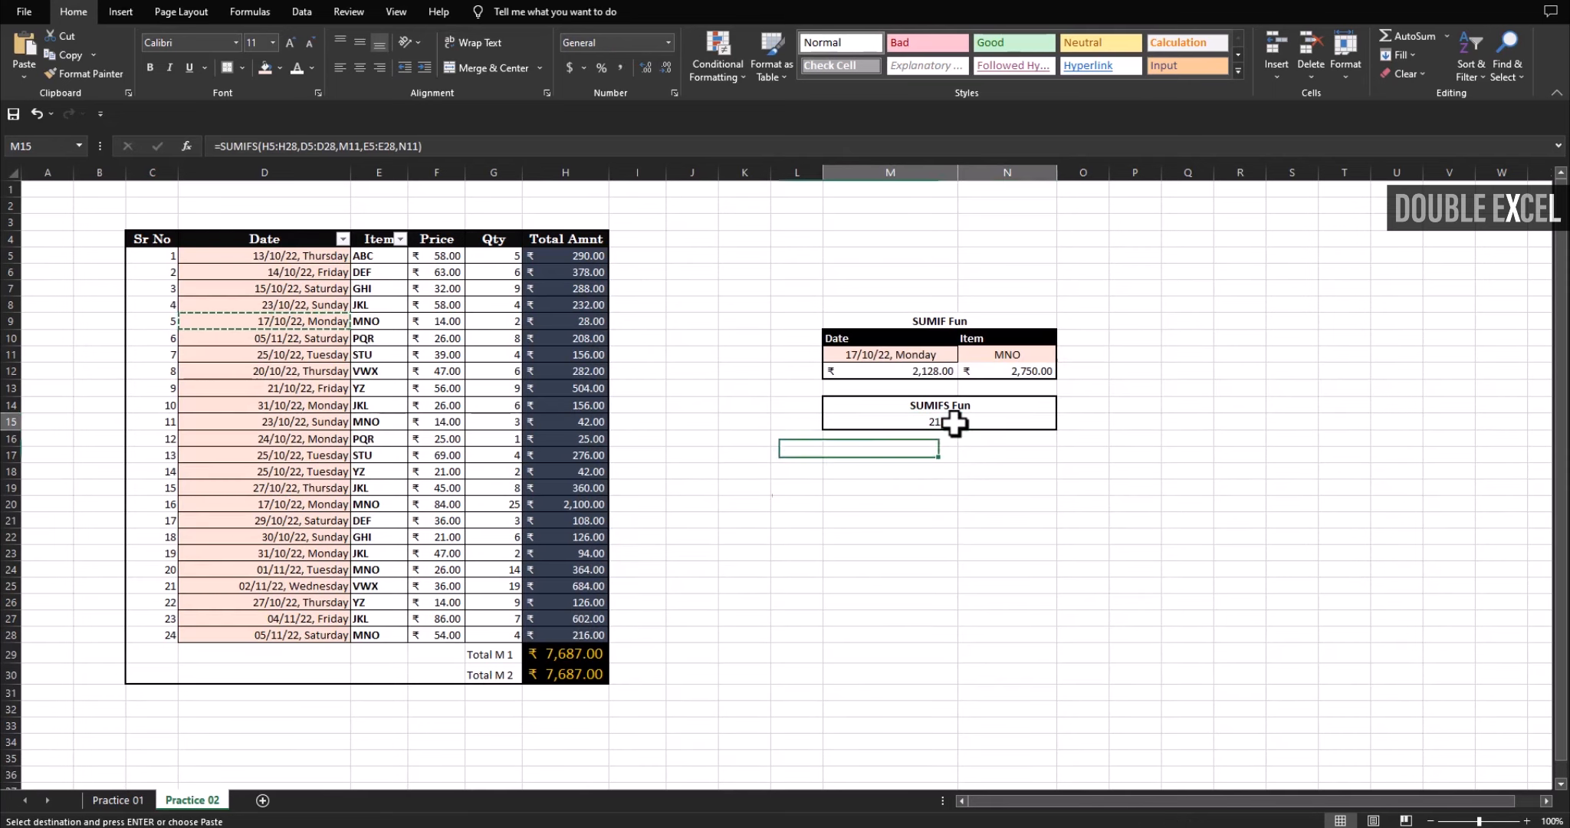
{"action": "left_click", "coordinate": [954, 422]}
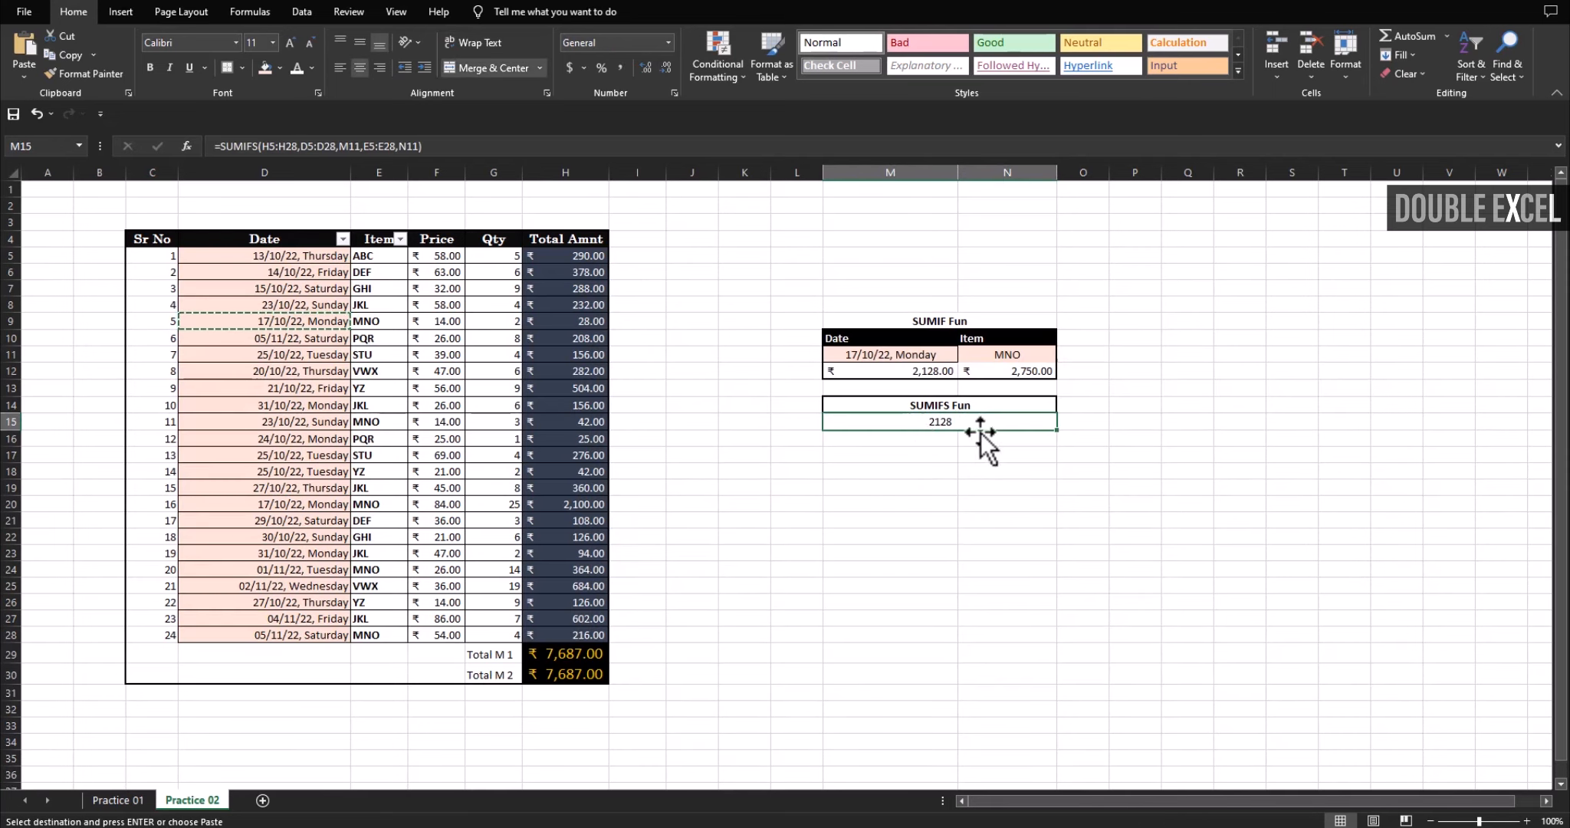
- Copy the date 17/10/22 from D9 into the YZ row's date cell D13 and compare the SUMIF date total with the SUMIFS cell
{"action": "left_click", "coordinate": [334, 502]}
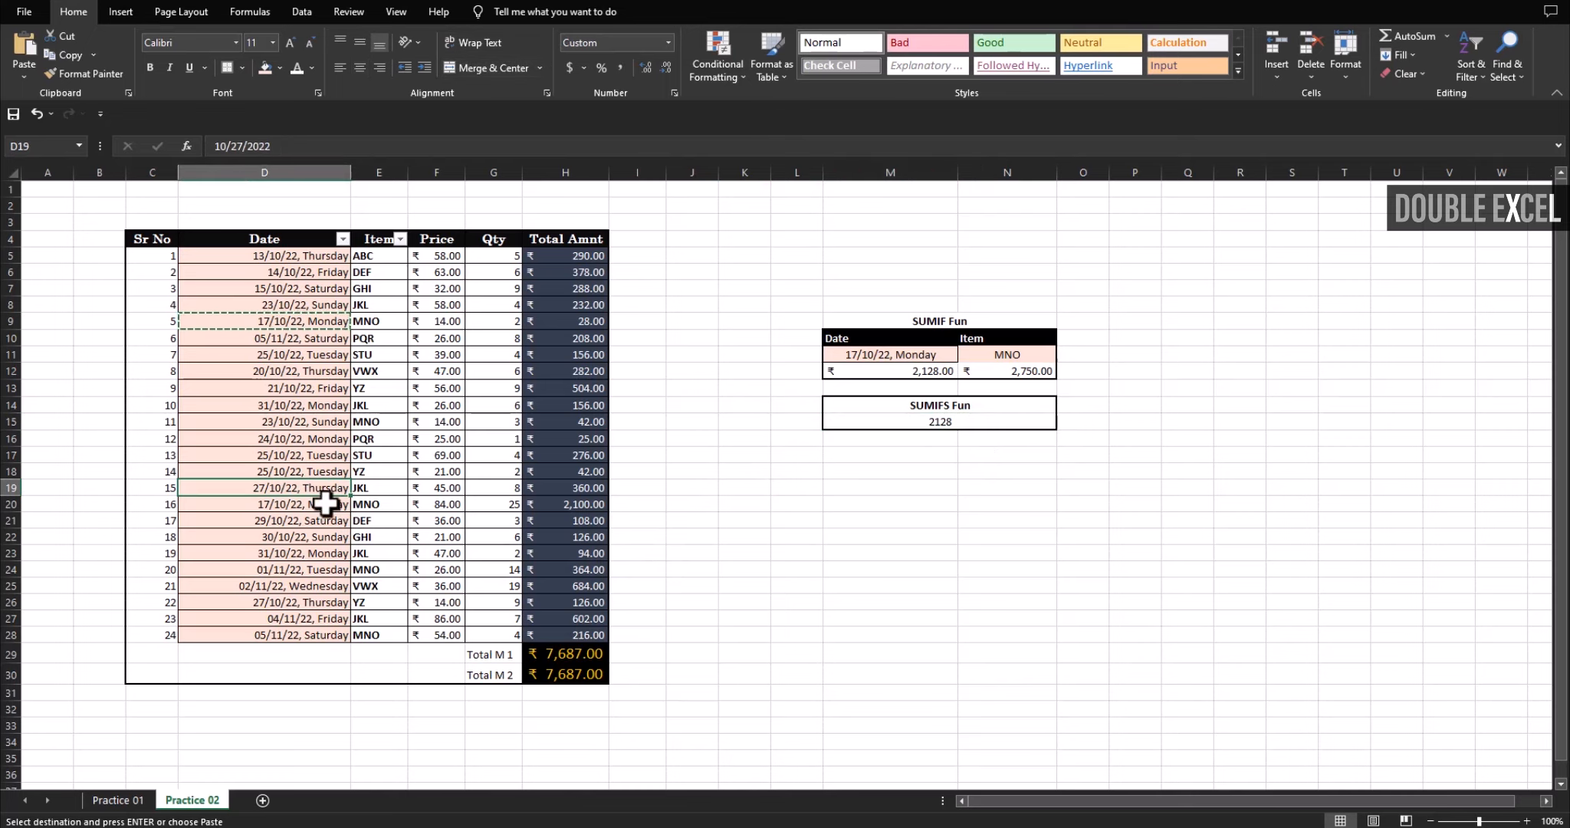
{"action": "left_click", "coordinate": [301, 323]}
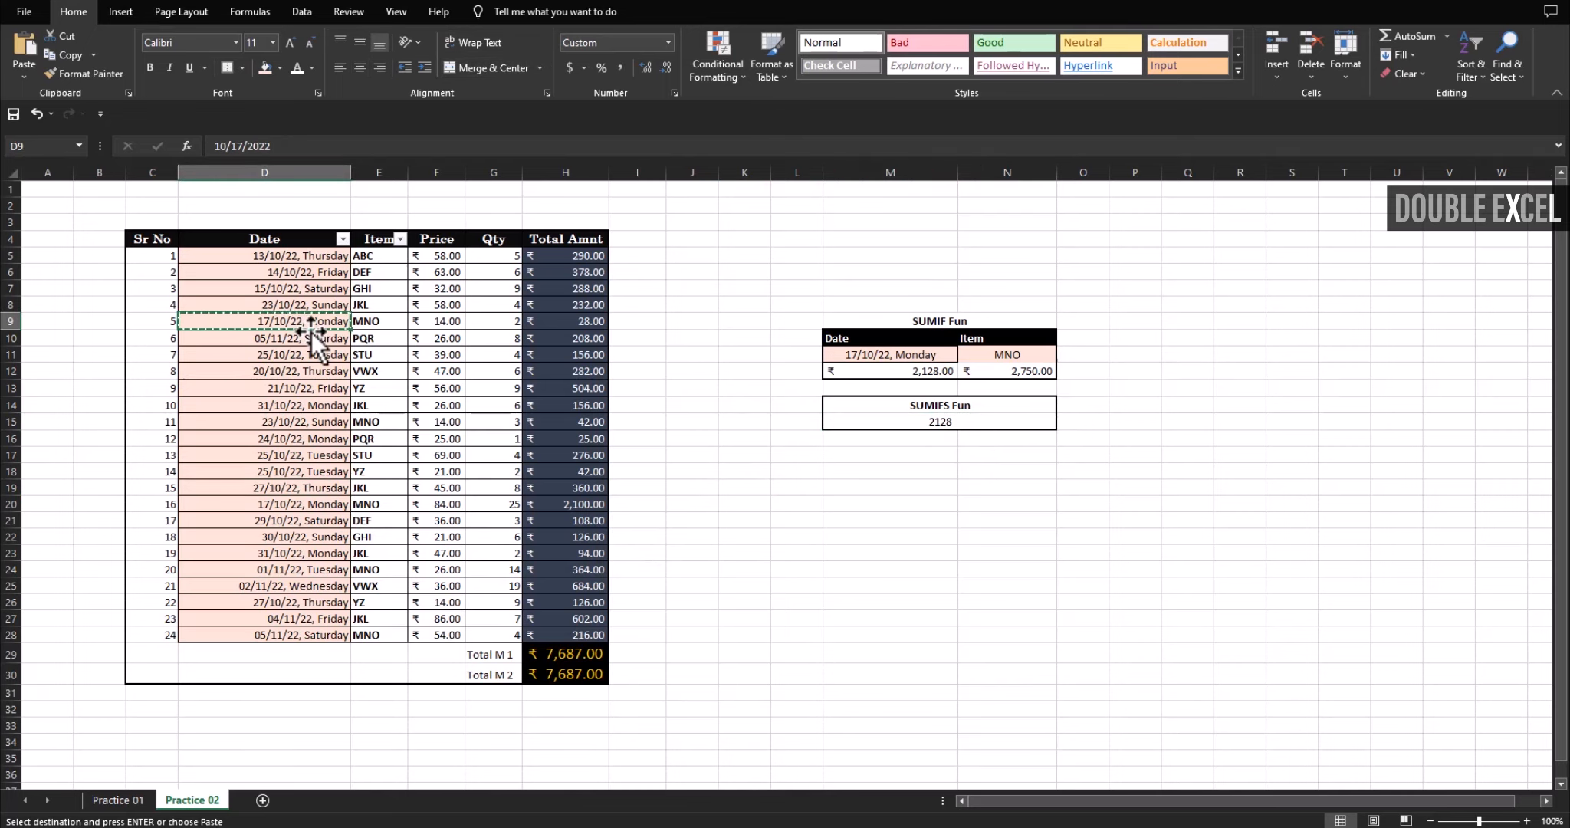
{"action": "key", "text": "ctrl+c"}
{"action": "left_click", "coordinate": [307, 389]}
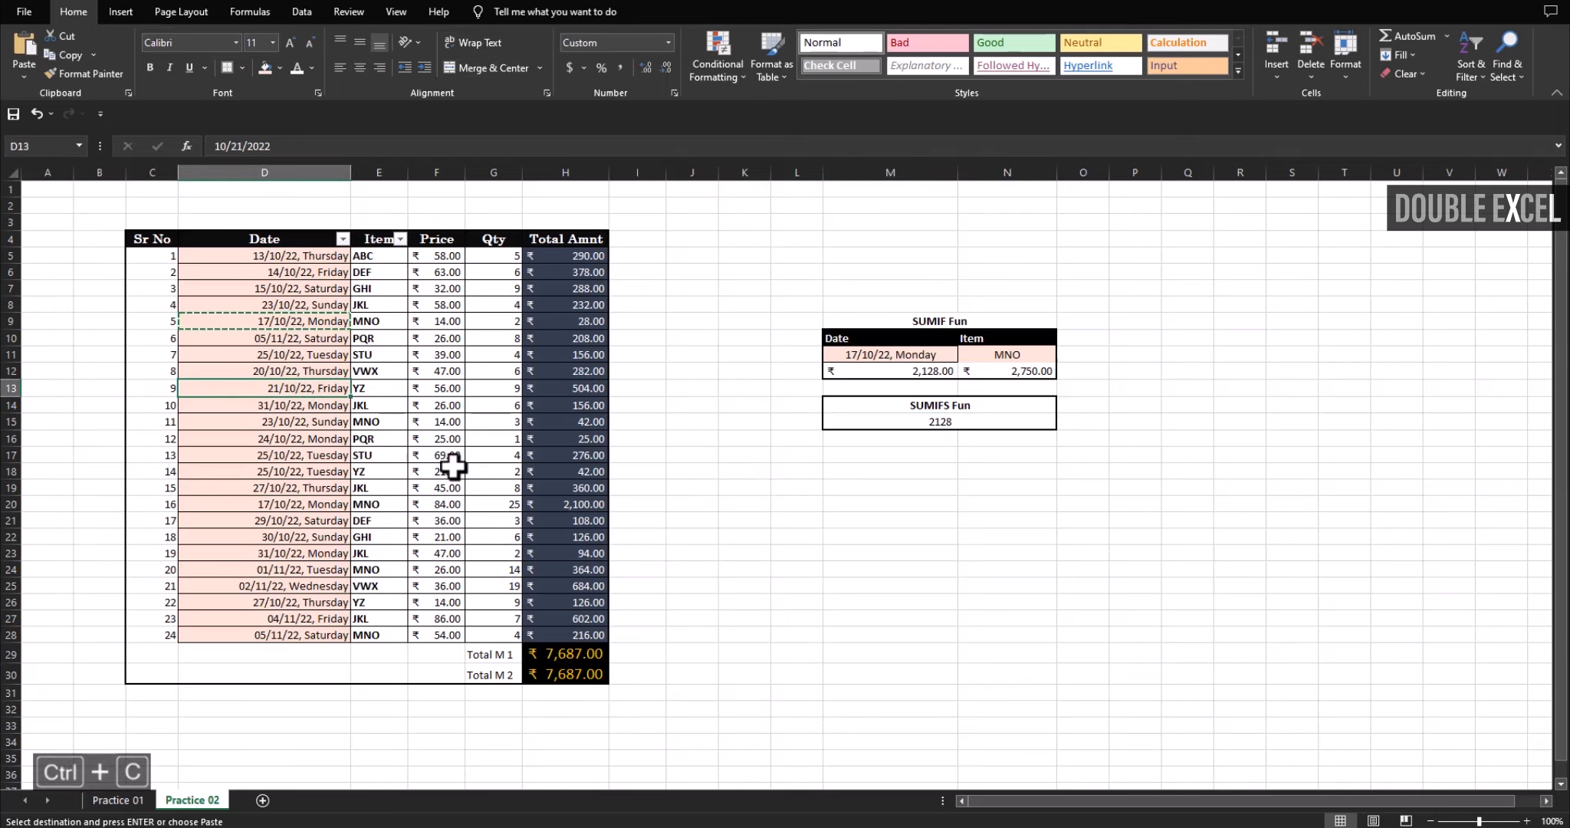
{"action": "key", "text": "ctrl+v"}
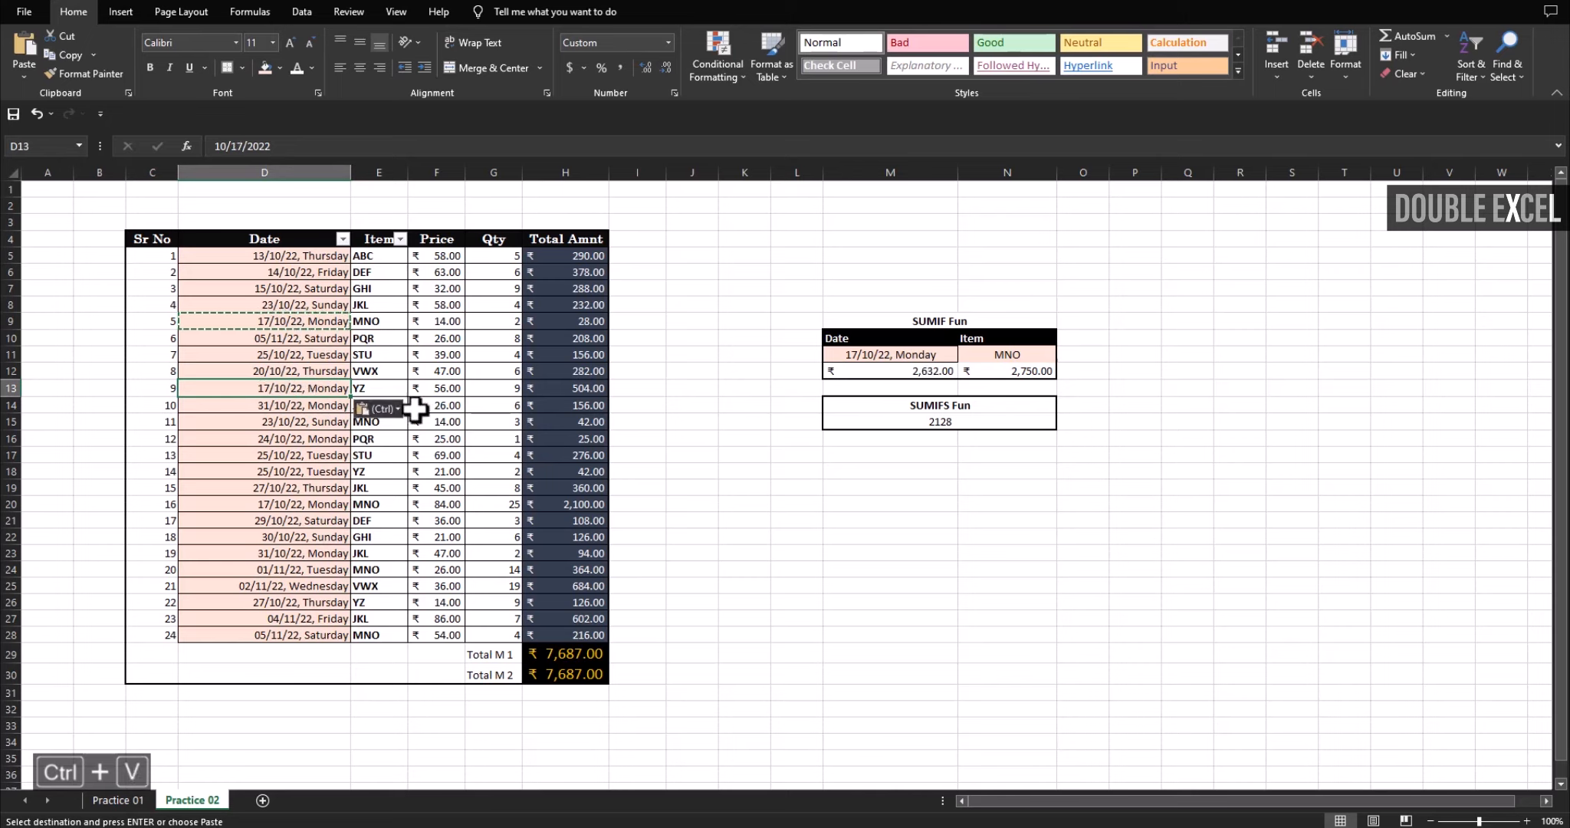
{"action": "left_click", "coordinate": [809, 565]}
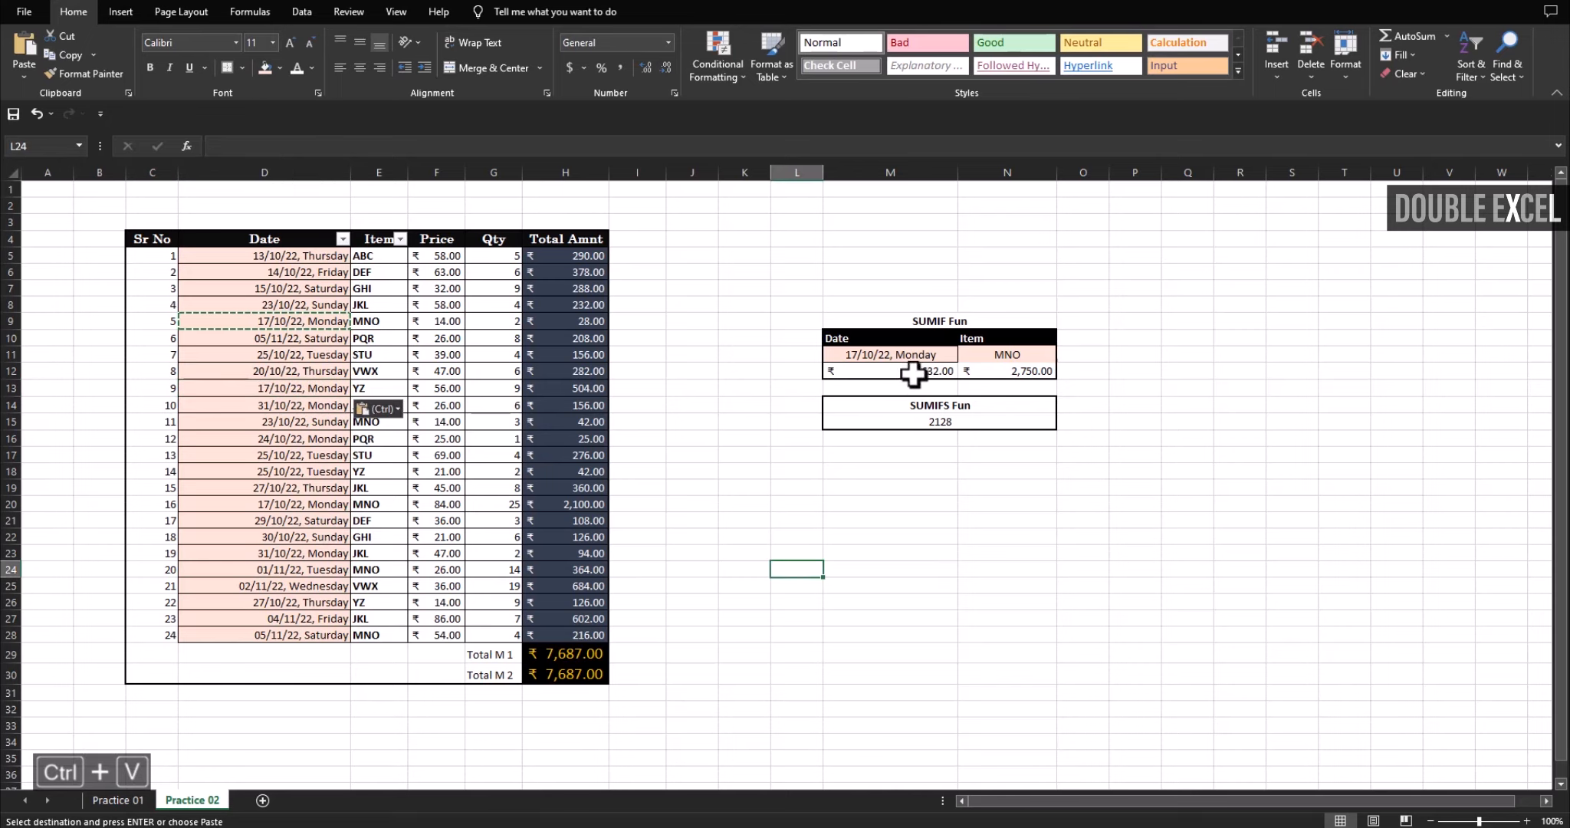
{"action": "left_click", "coordinate": [920, 359]}
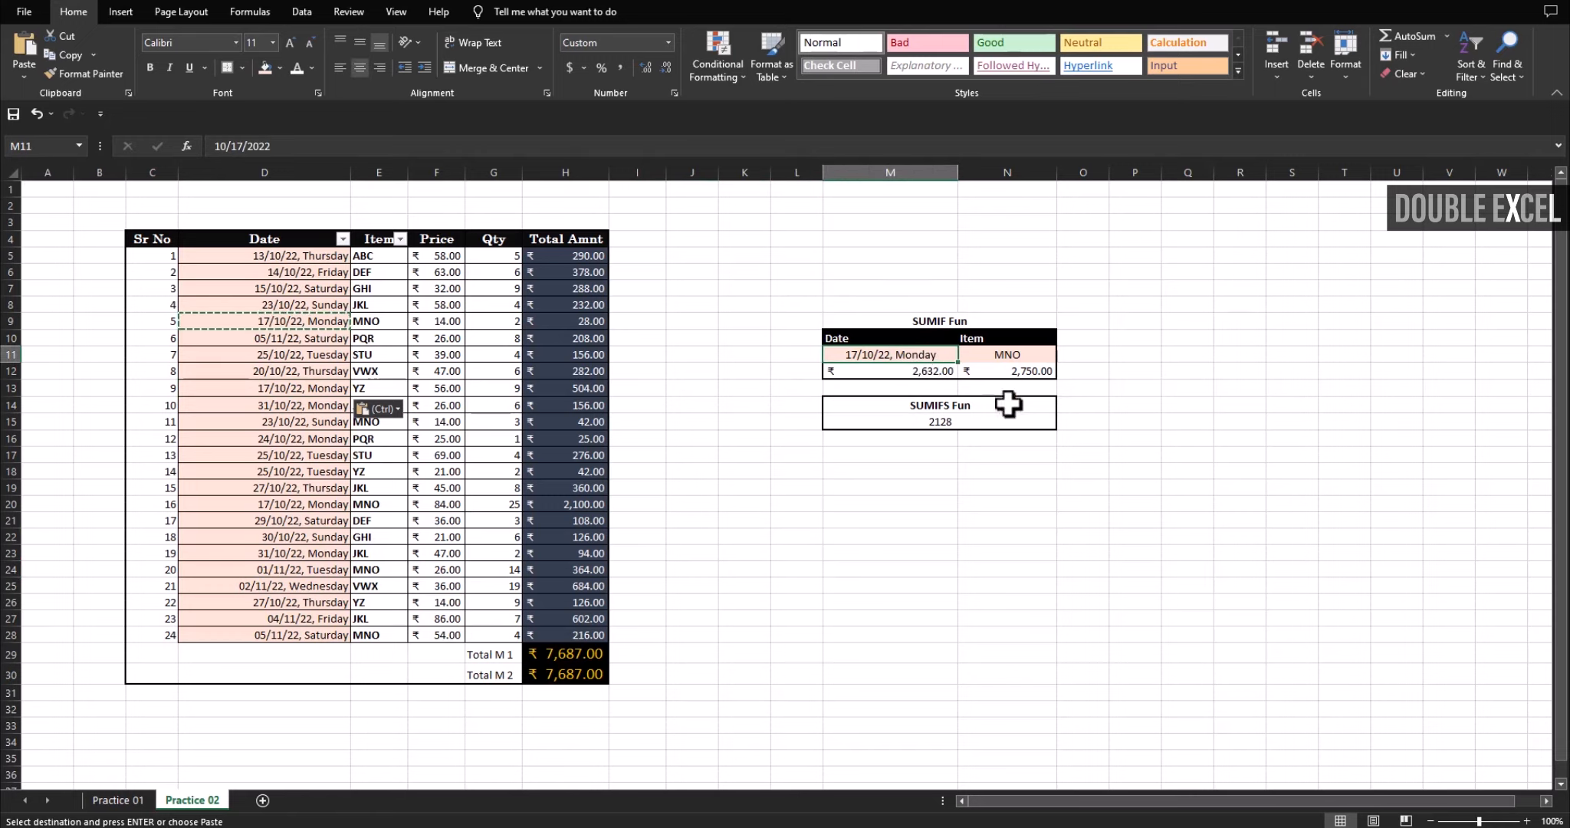
{"action": "left_click", "coordinate": [926, 370]}
{"action": "left_click", "coordinate": [941, 422]}
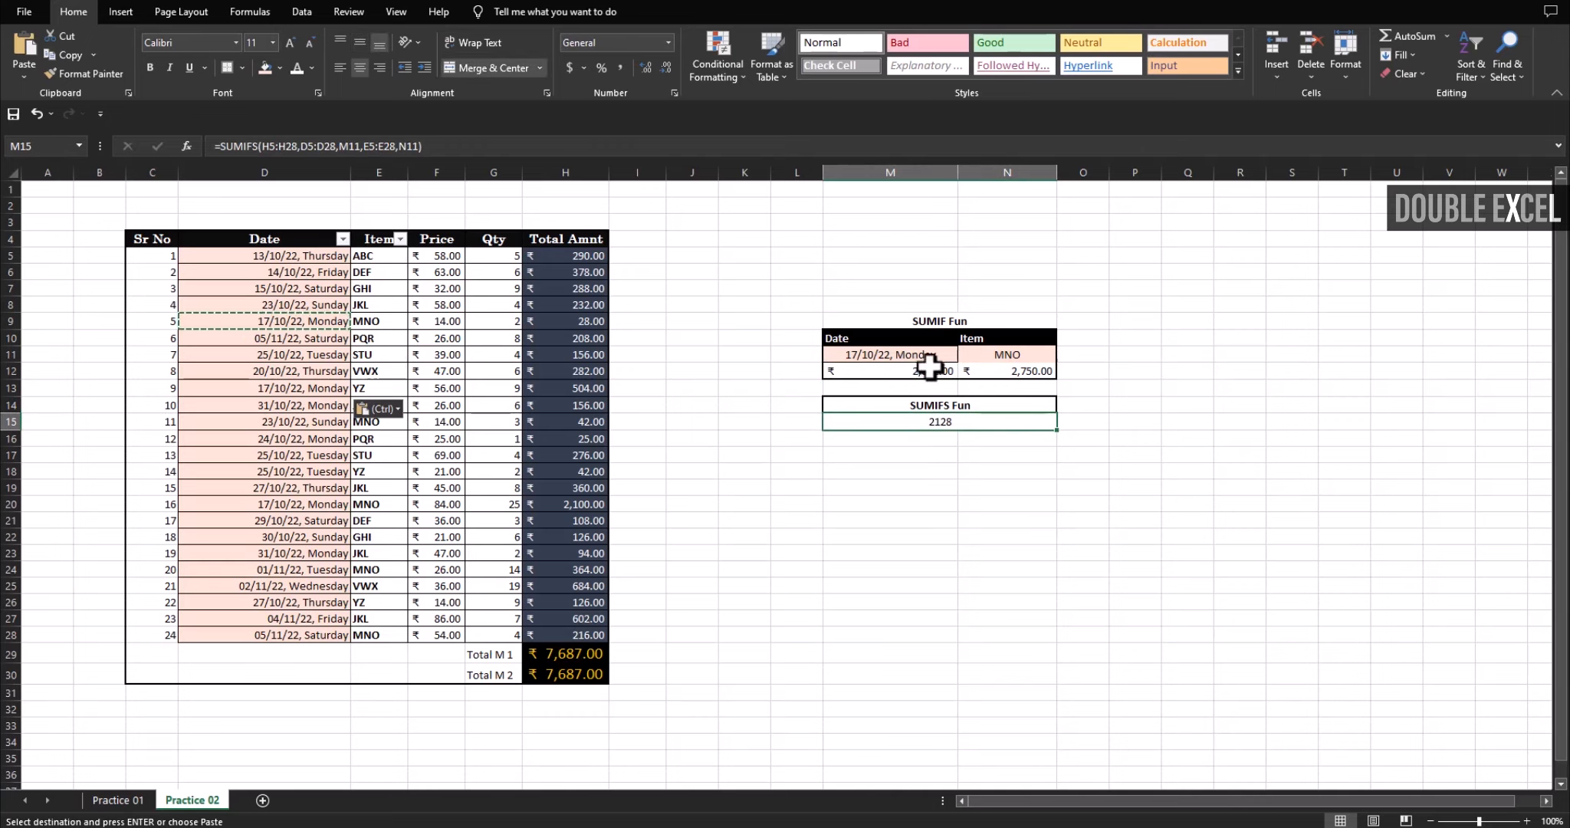
{"action": "left_click", "coordinate": [1020, 354]}
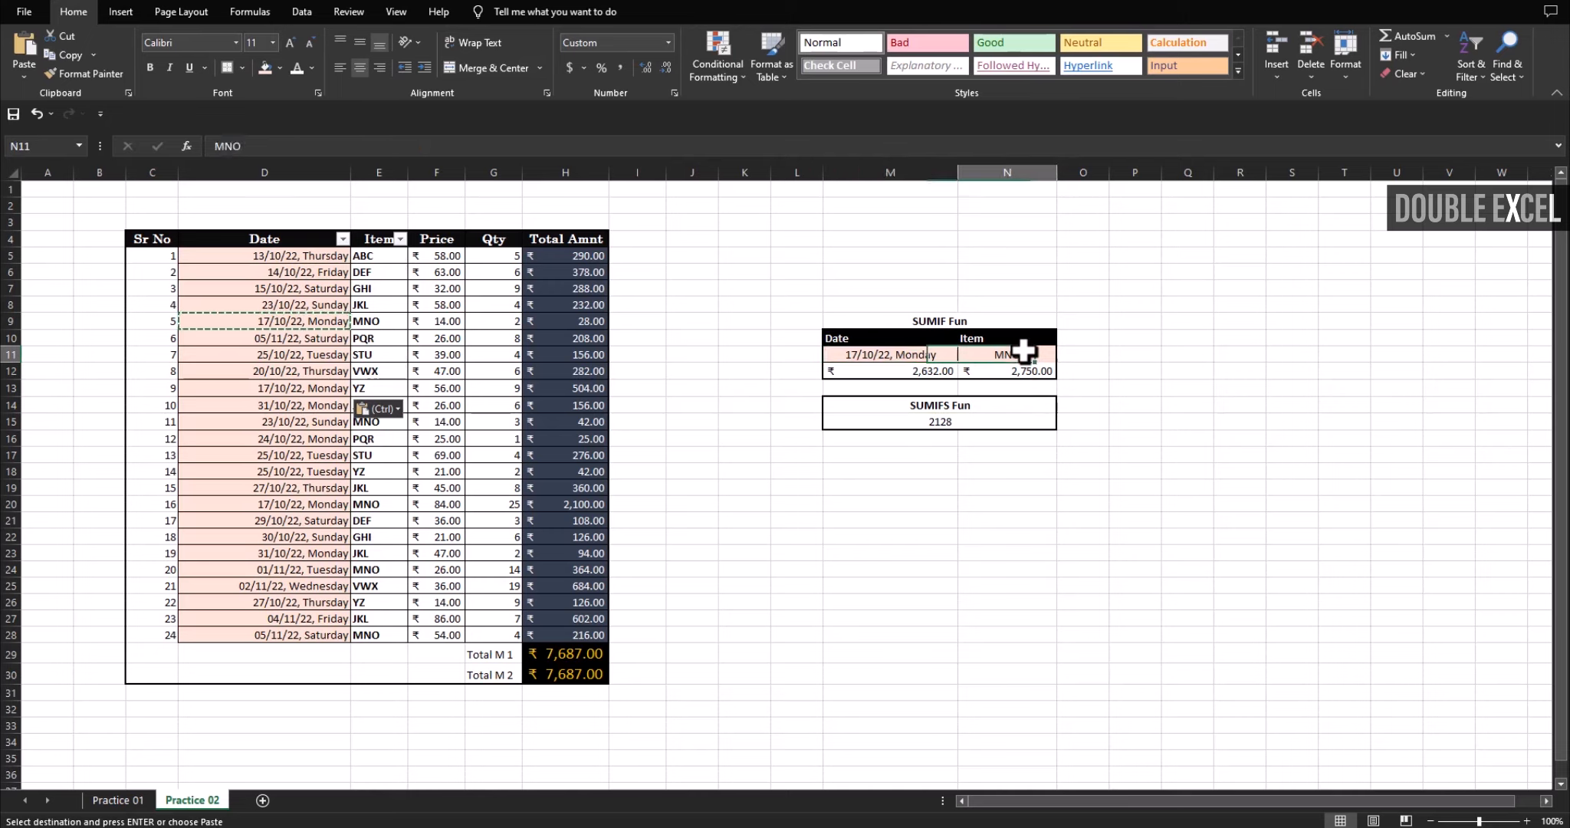
{"action": "left_click", "coordinate": [1180, 633]}
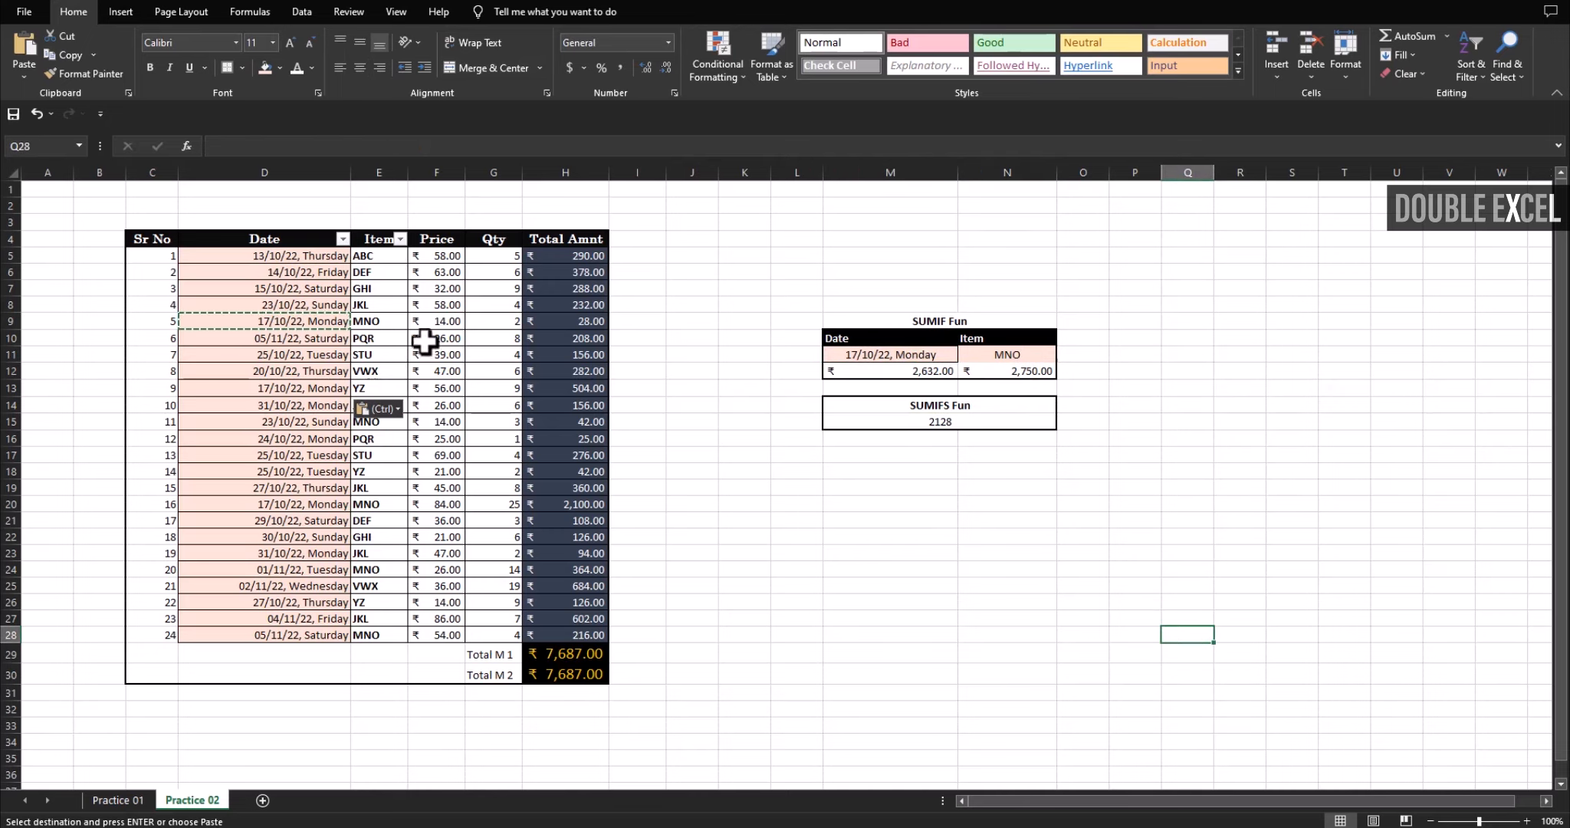
- Copy the item MNO from E9 into E8 and compare the SUMIFS cell with the SUMIF item total
{"action": "left_click", "coordinate": [397, 323]}
{"action": "key", "text": "ctrl+c"}
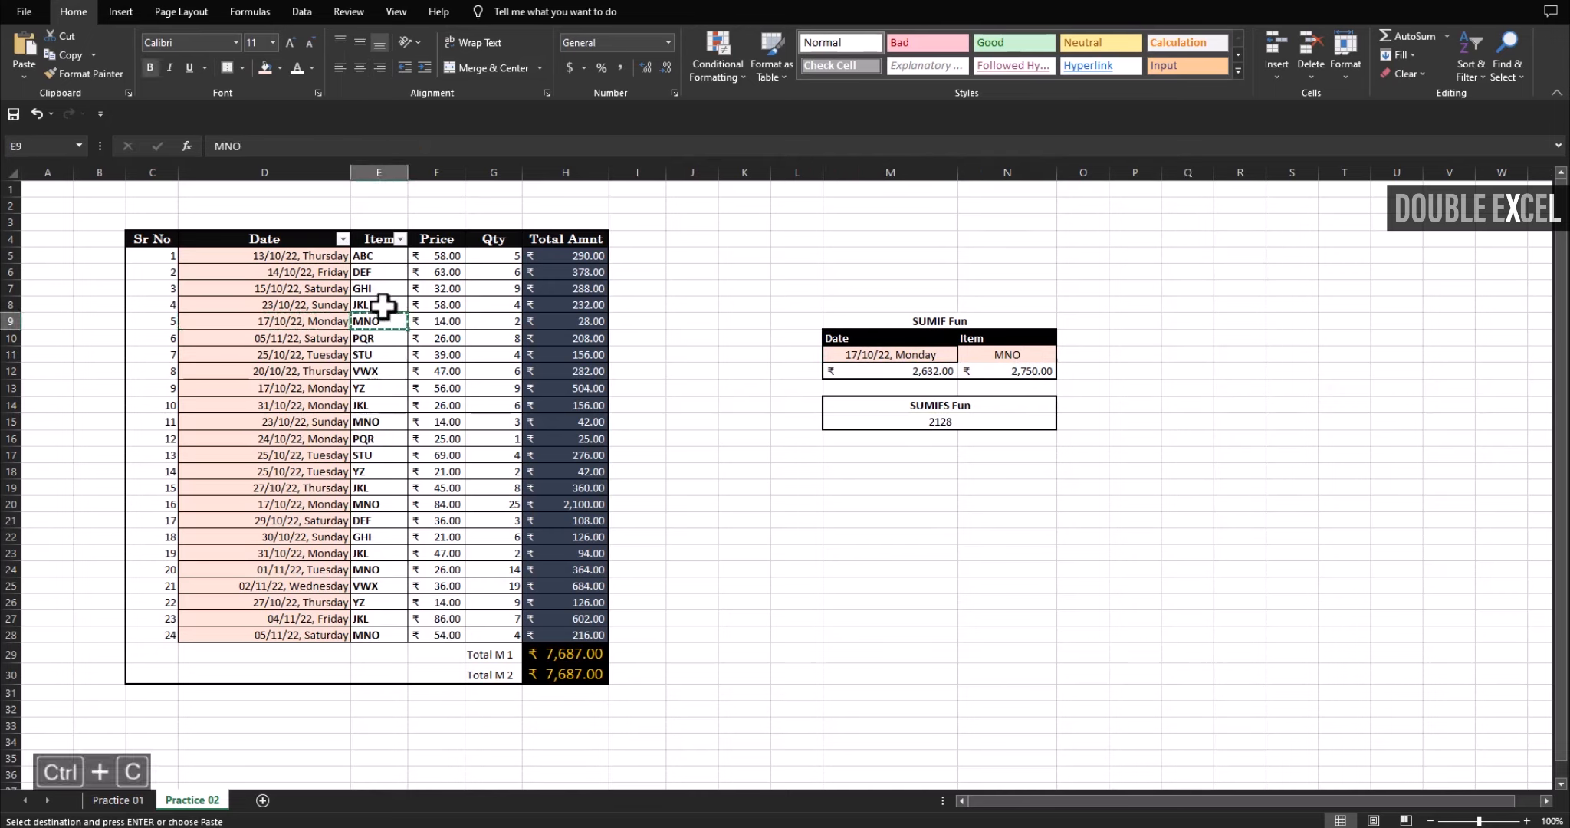
{"action": "key", "text": "ctrl+v"}
{"action": "left_click", "coordinate": [996, 537]}
{"action": "left_click", "coordinate": [977, 422]}
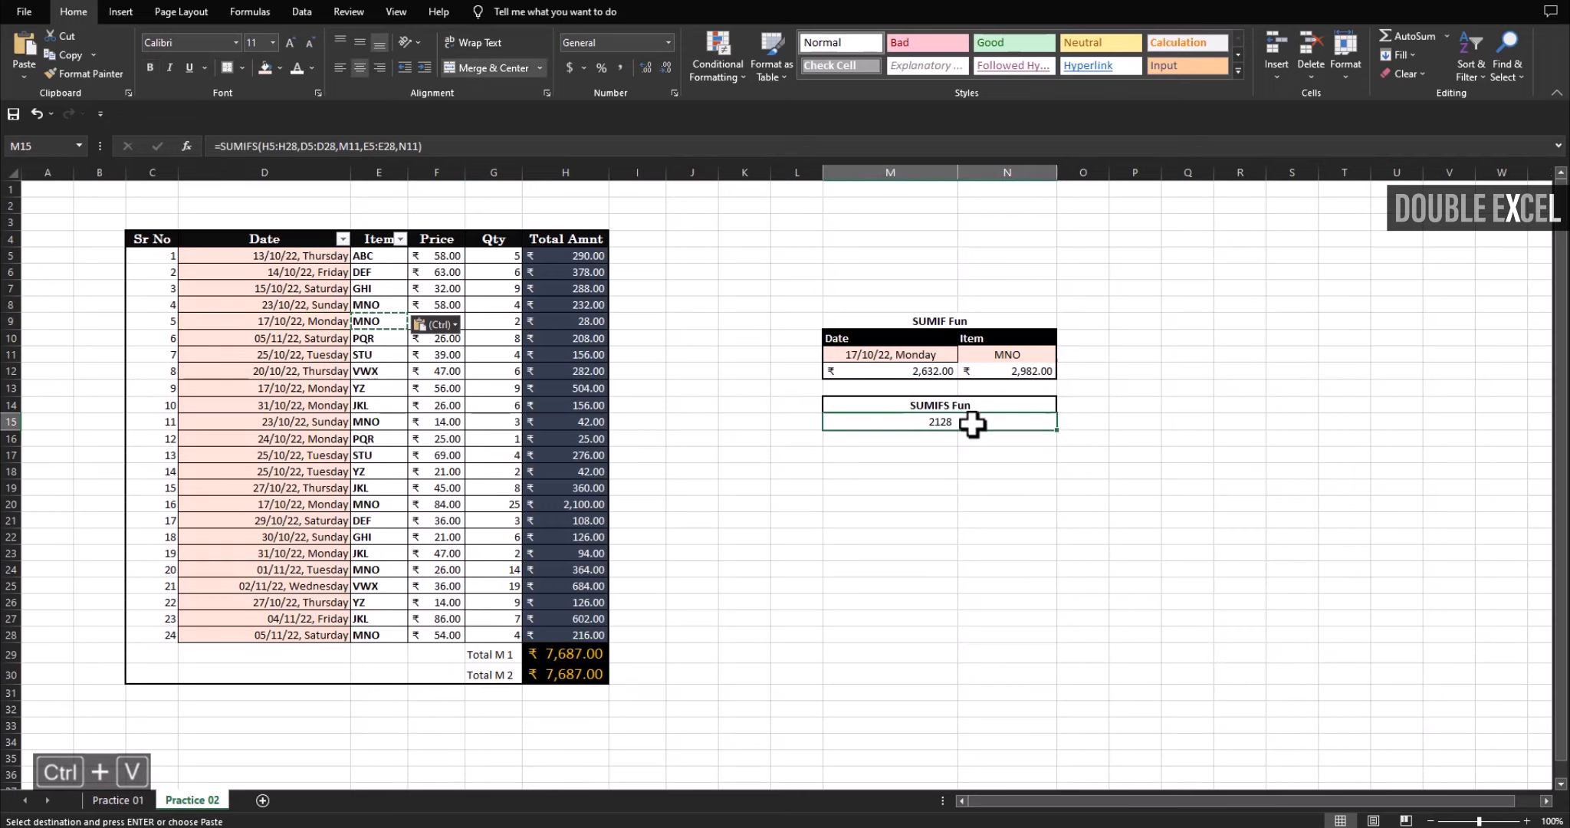
{"action": "left_click", "coordinate": [918, 575]}
{"action": "left_click", "coordinate": [1010, 370]}
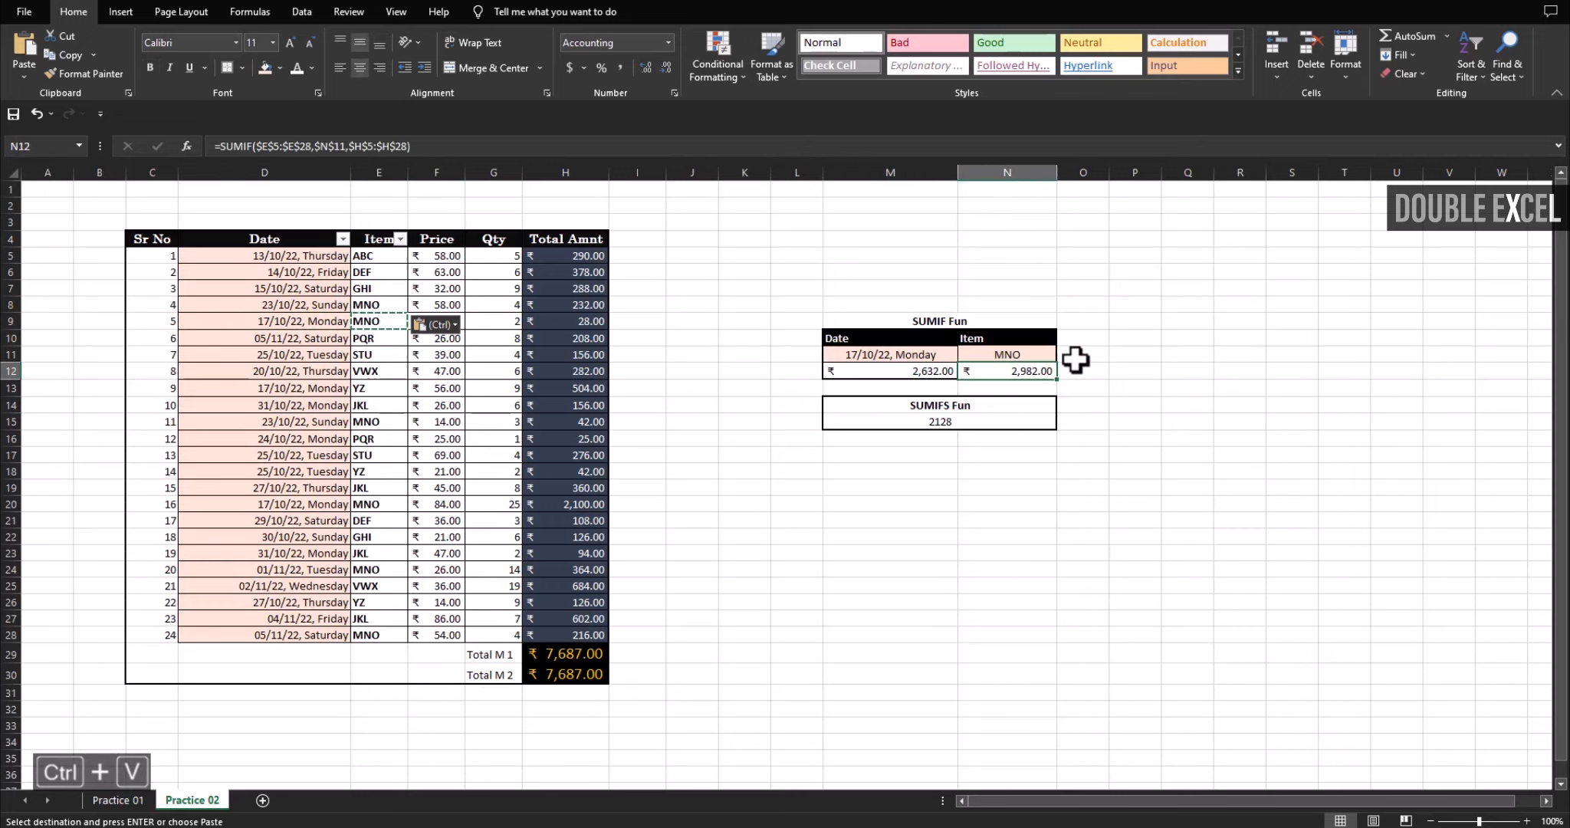
{"action": "left_click", "coordinate": [1322, 456]}
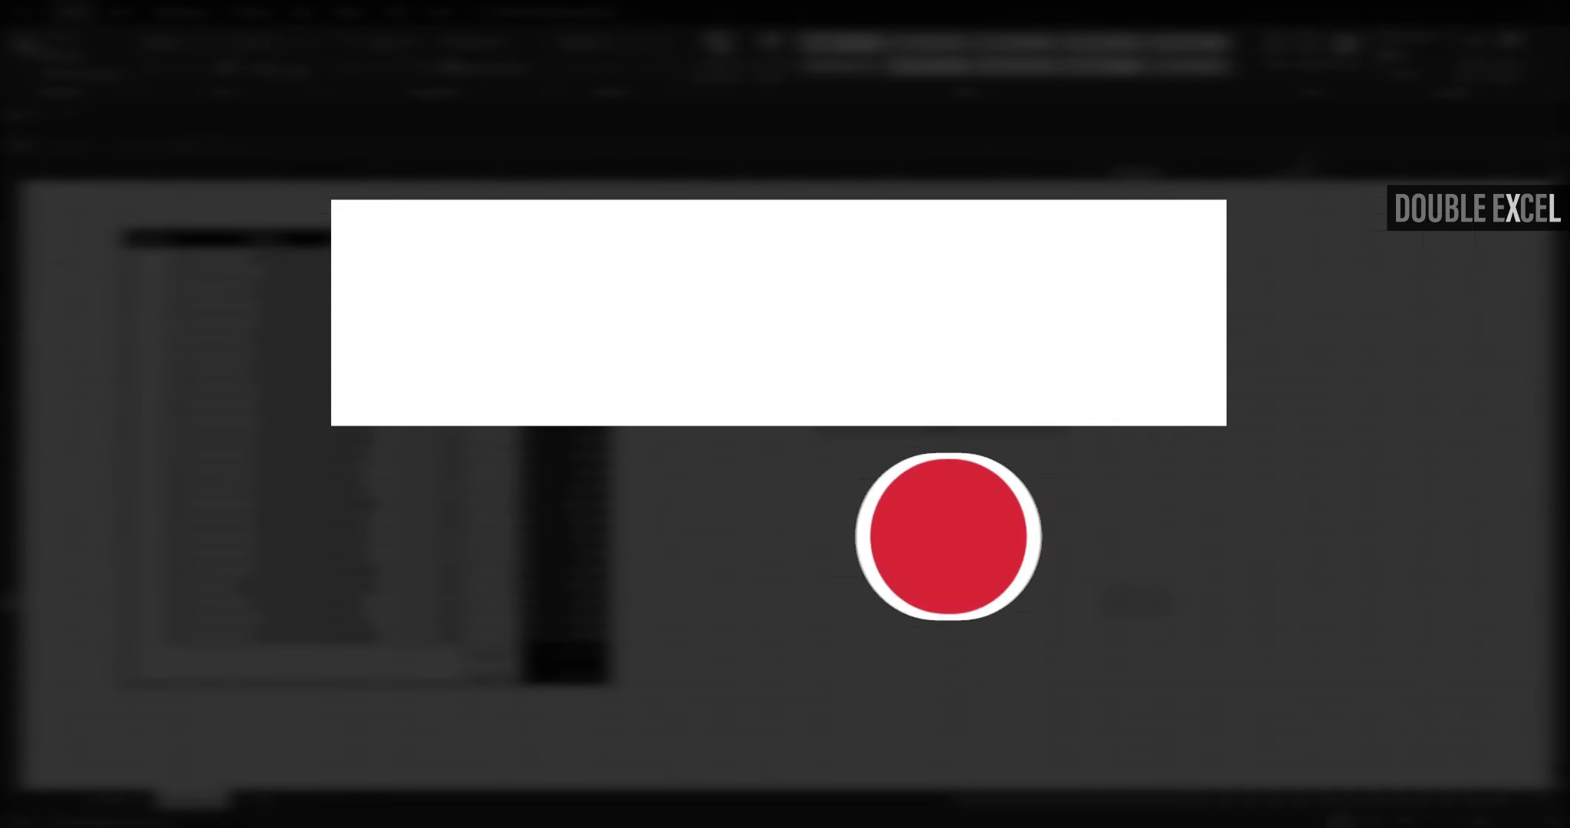